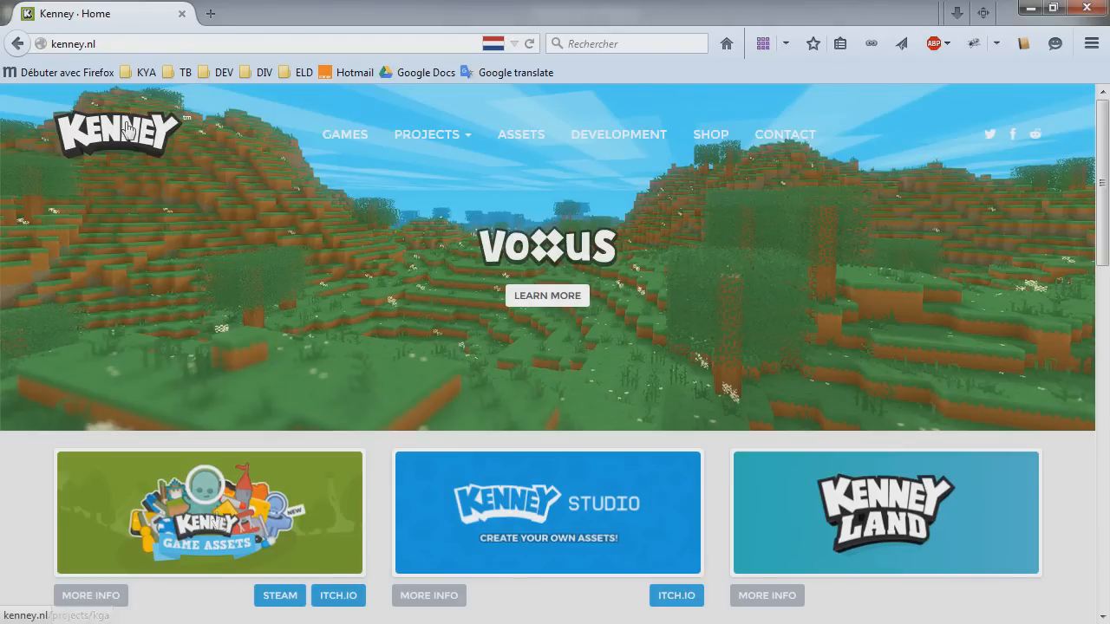
Open the Shooting Gallery pack's page among the 2D assets on kenney.nl
{"action": "left_click", "coordinate": [518, 141]}
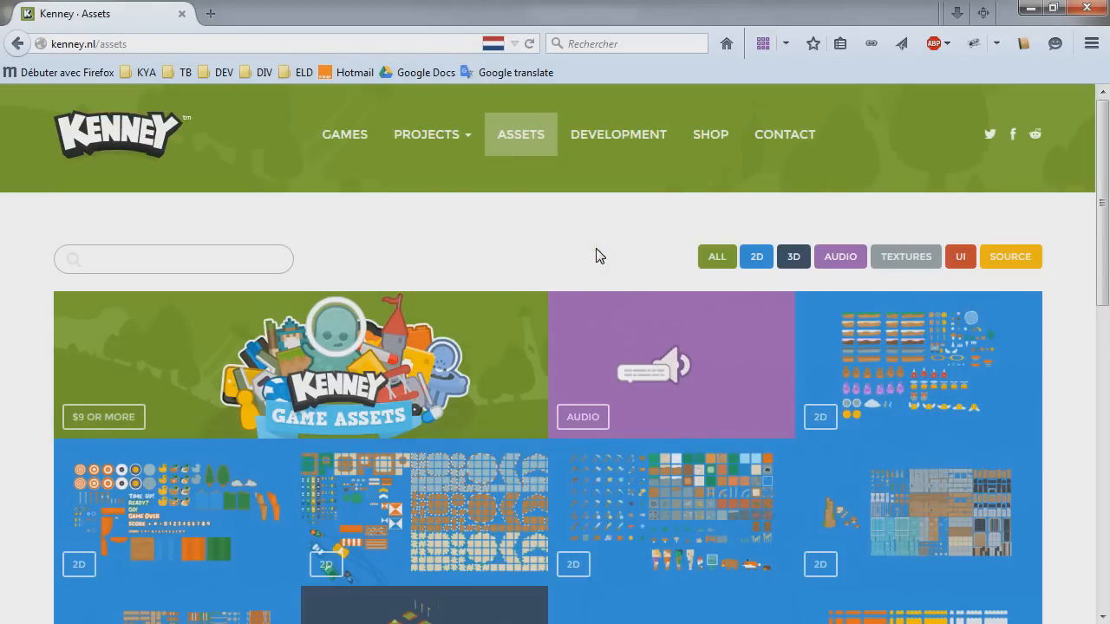
{"action": "scroll", "coordinate": [596, 256], "scroll_direction": "down", "scroll_amount": 3}
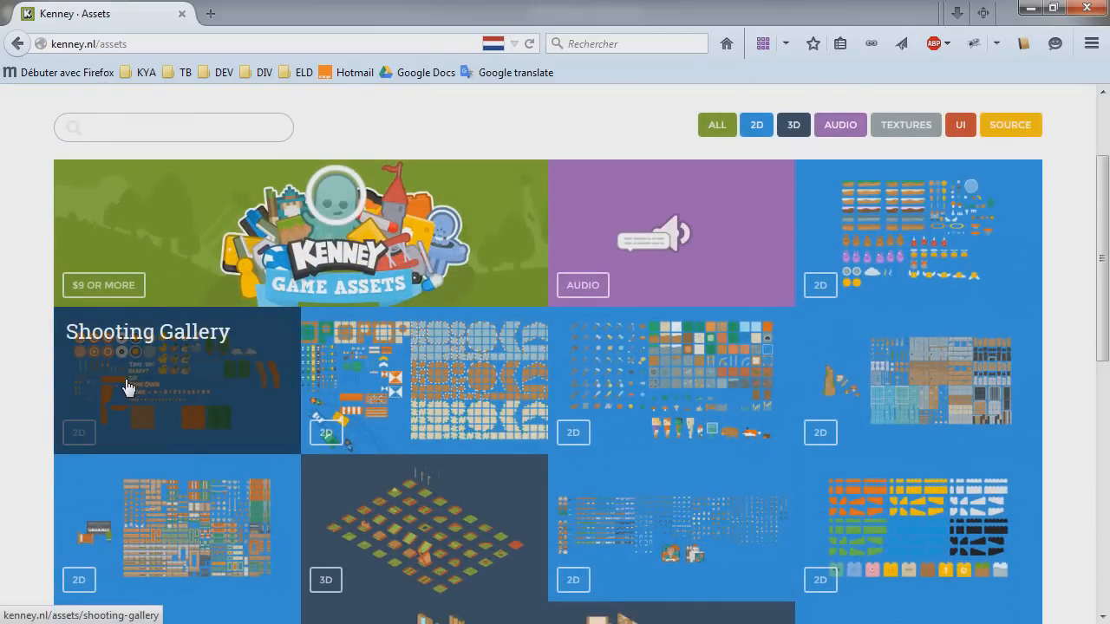
{"action": "left_click", "coordinate": [173, 384]}
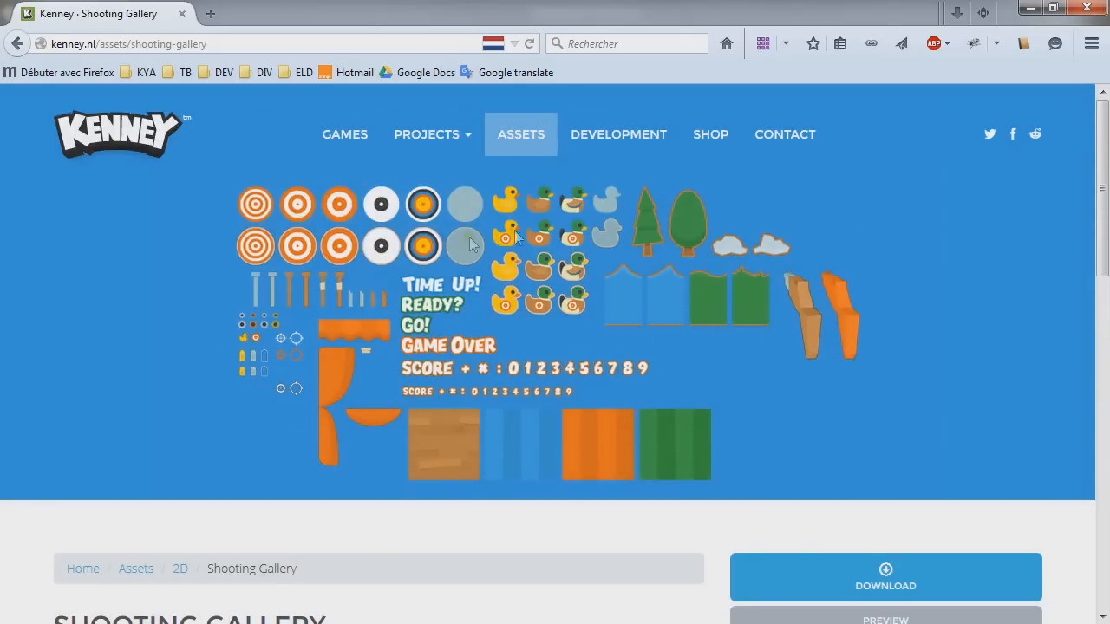
{"action": "scroll", "coordinate": [520, 346], "scroll_direction": "down", "scroll_amount": 3}
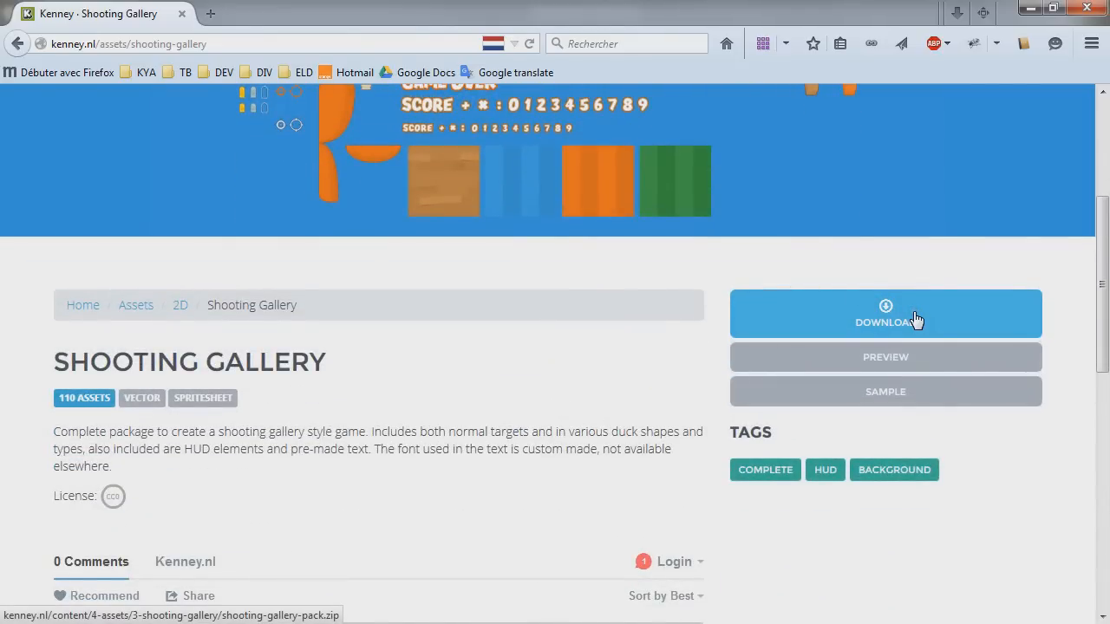
{"action": "left_click", "coordinate": [916, 320]}
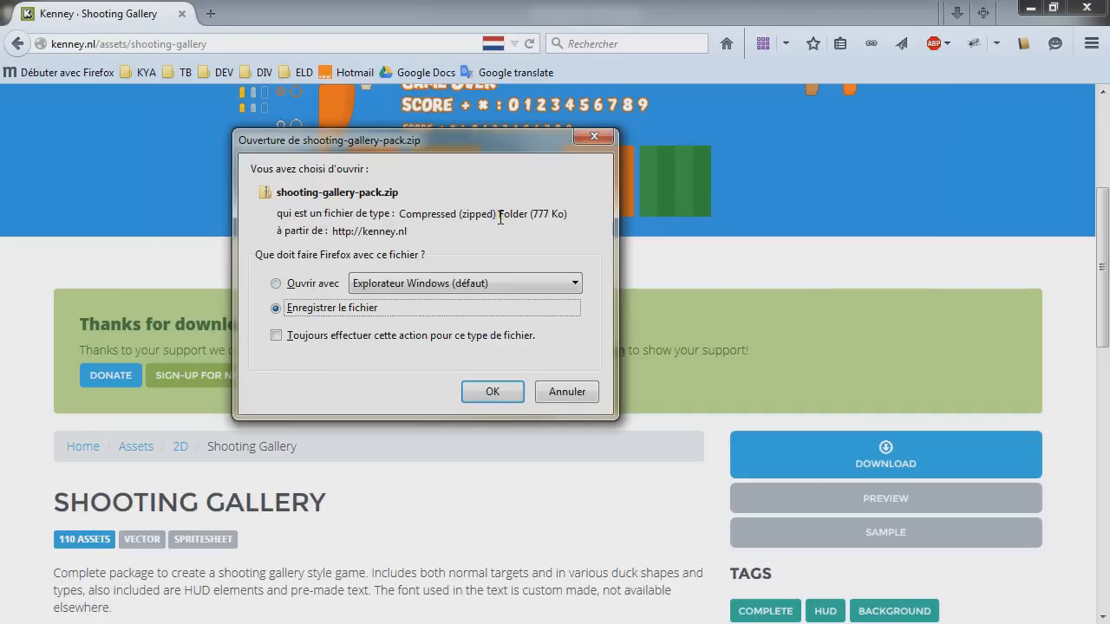
{"action": "left_click", "coordinate": [566, 392]}
{"action": "scroll", "coordinate": [547, 364], "scroll_direction": "up", "scroll_amount": 5}
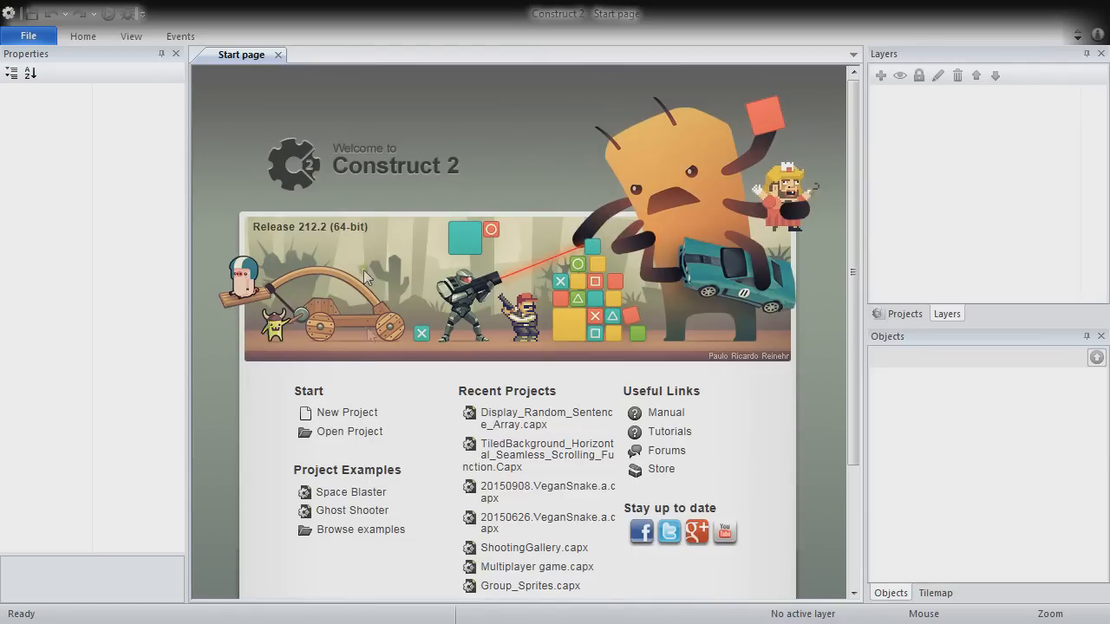
Switch to Construct 2 and create a new empty project
{"action": "left_click", "coordinate": [352, 417]}
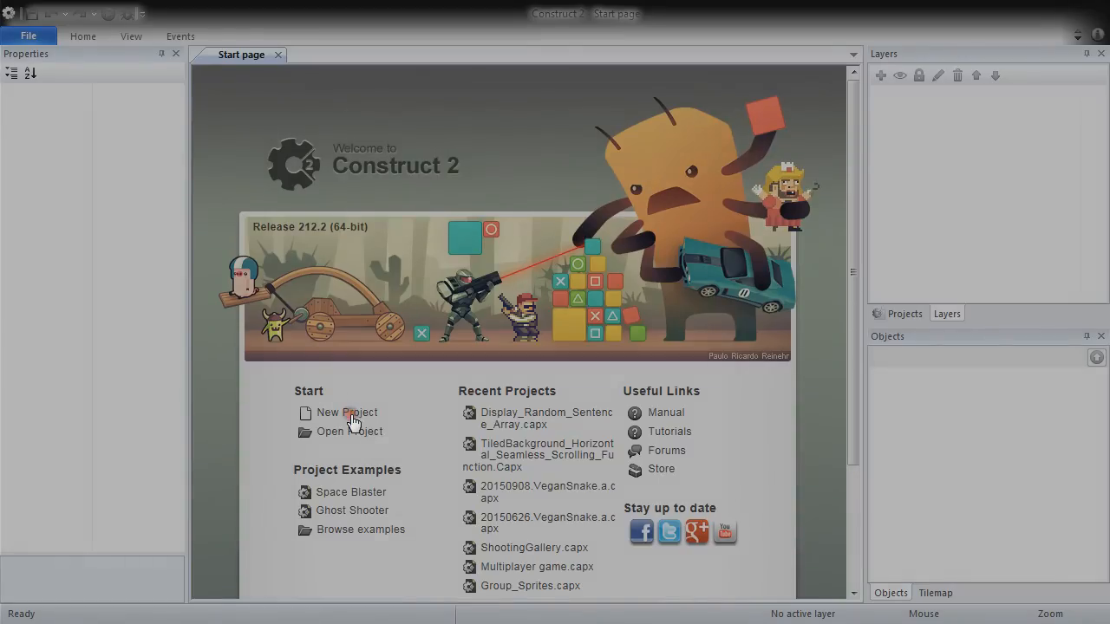
{"action": "left_click", "coordinate": [628, 513]}
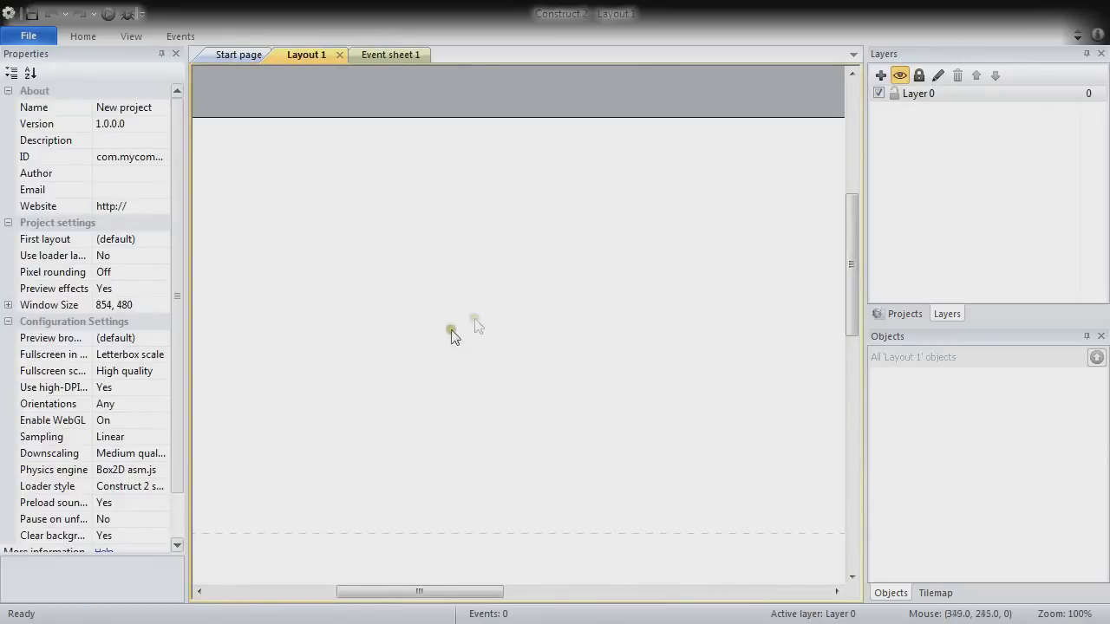
{"action": "left_click", "coordinate": [494, 312]}
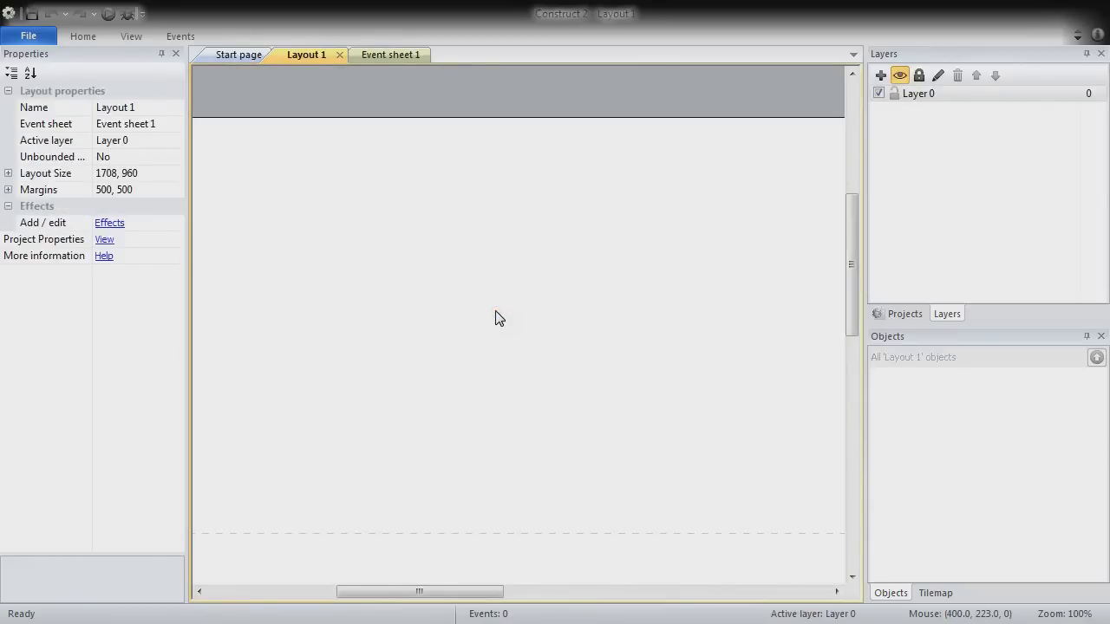
{"action": "scroll", "coordinate": [499, 318], "scroll_direction": "down", "scroll_amount": 4, "text": "ctrl"}
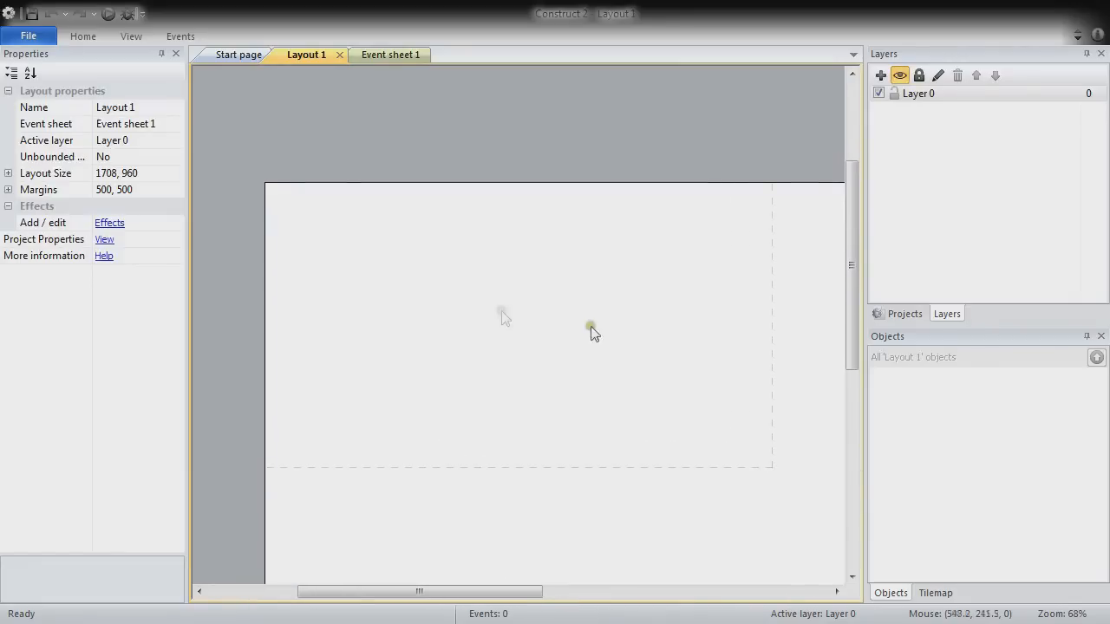
Set the size of Layout 1 to 854, 480 in its layout properties
{"action": "left_click", "coordinate": [902, 317]}
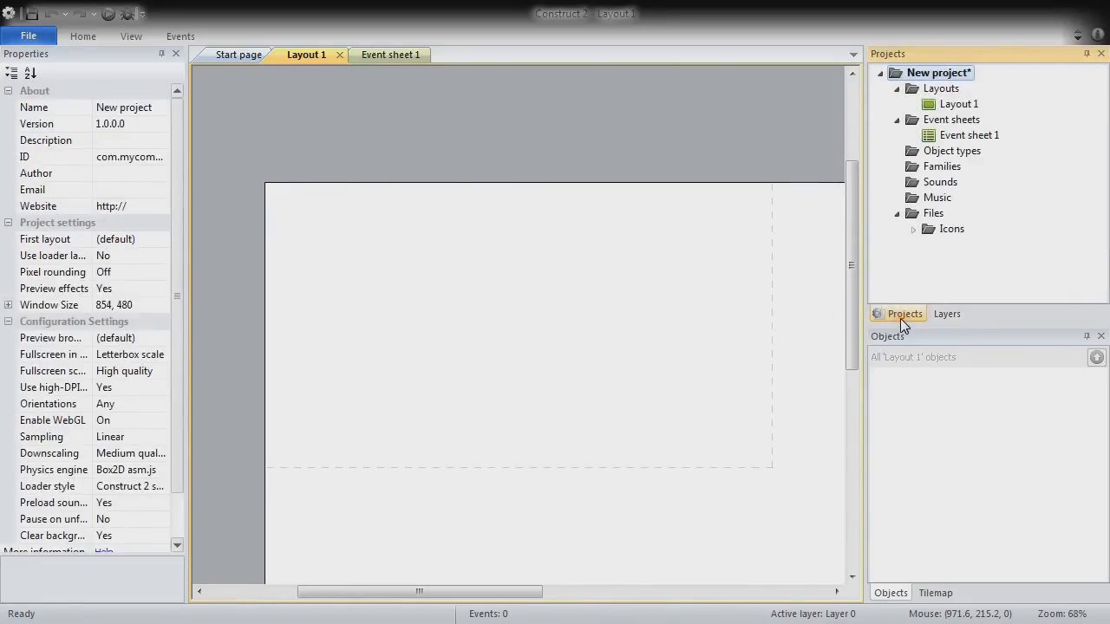
{"action": "left_click", "coordinate": [944, 72]}
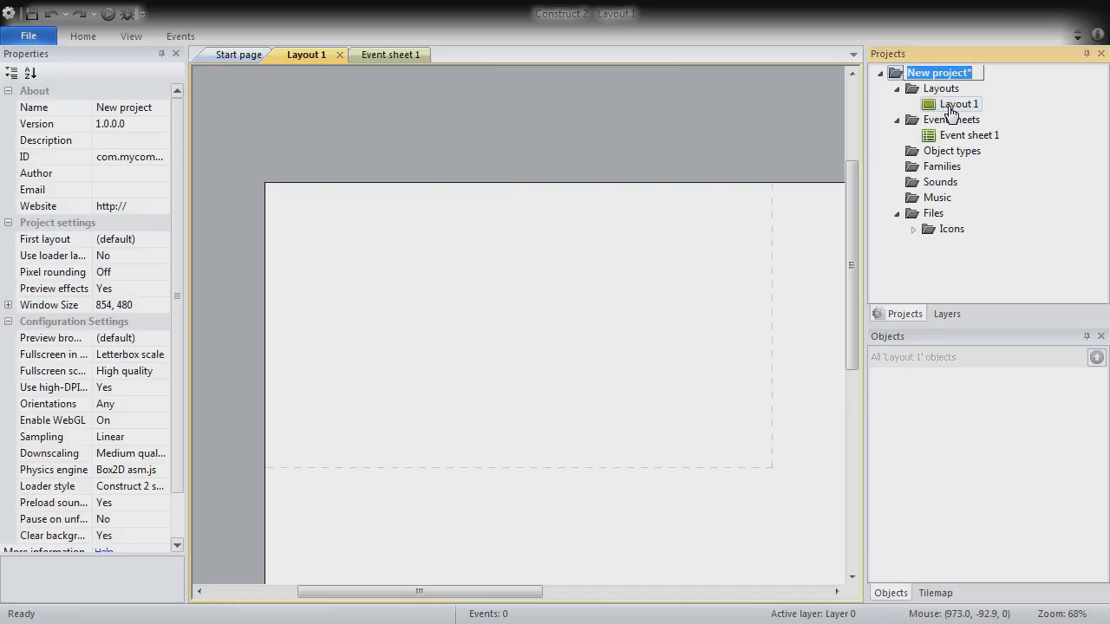
{"action": "key", "text": "Escape"}
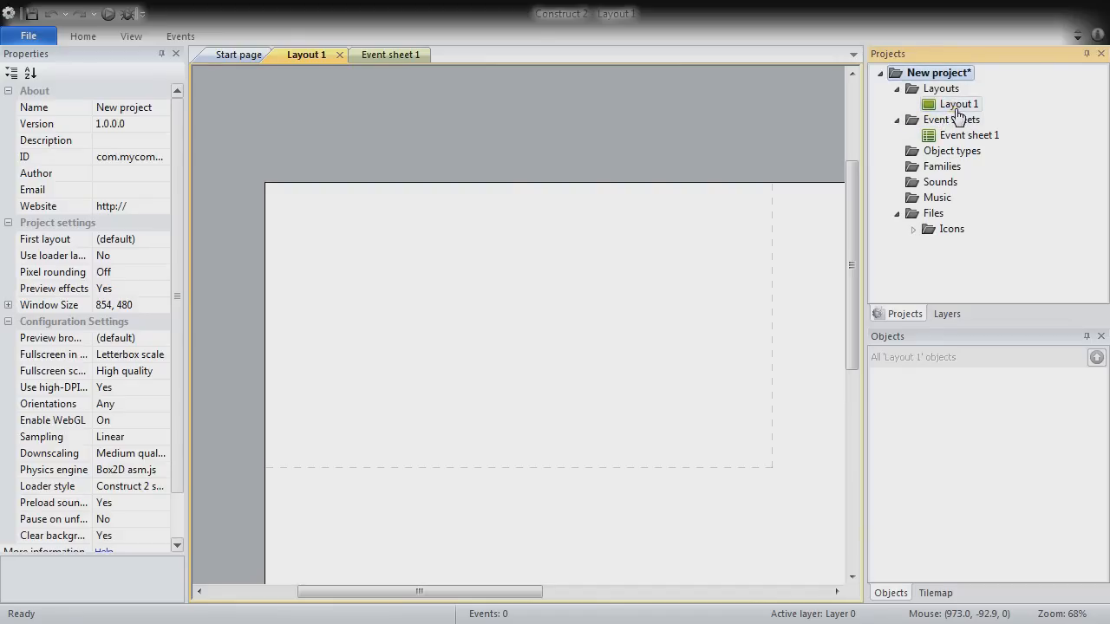
{"action": "left_click", "coordinate": [958, 107]}
{"action": "left_click", "coordinate": [144, 177]}
{"action": "type", "text": "854,480"}
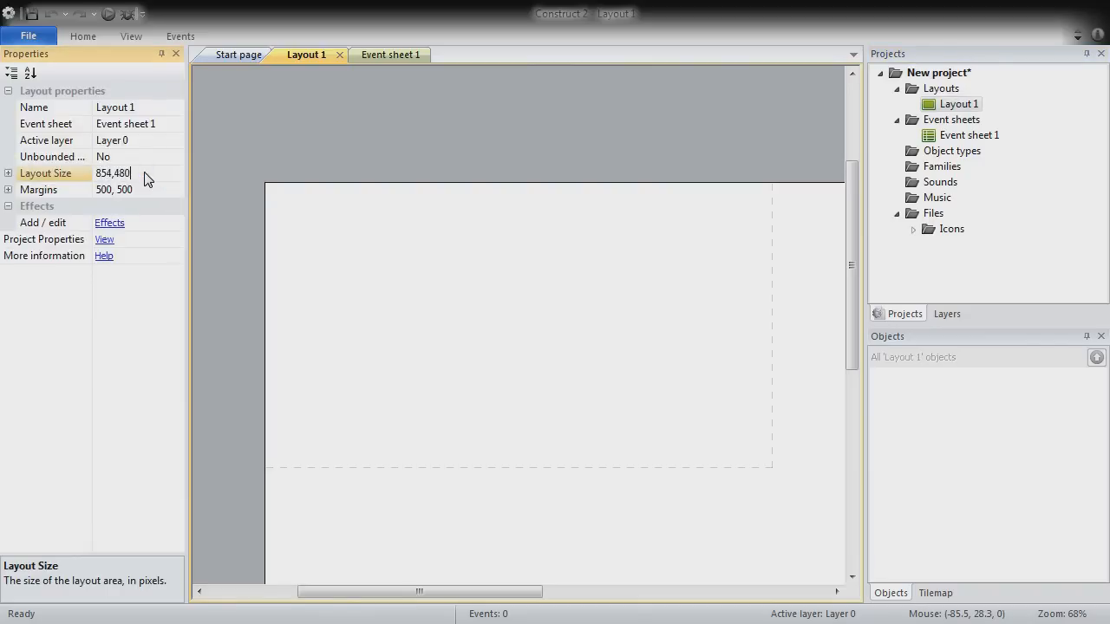
{"action": "key", "text": "Return"}
{"action": "left_click", "coordinate": [604, 396]}
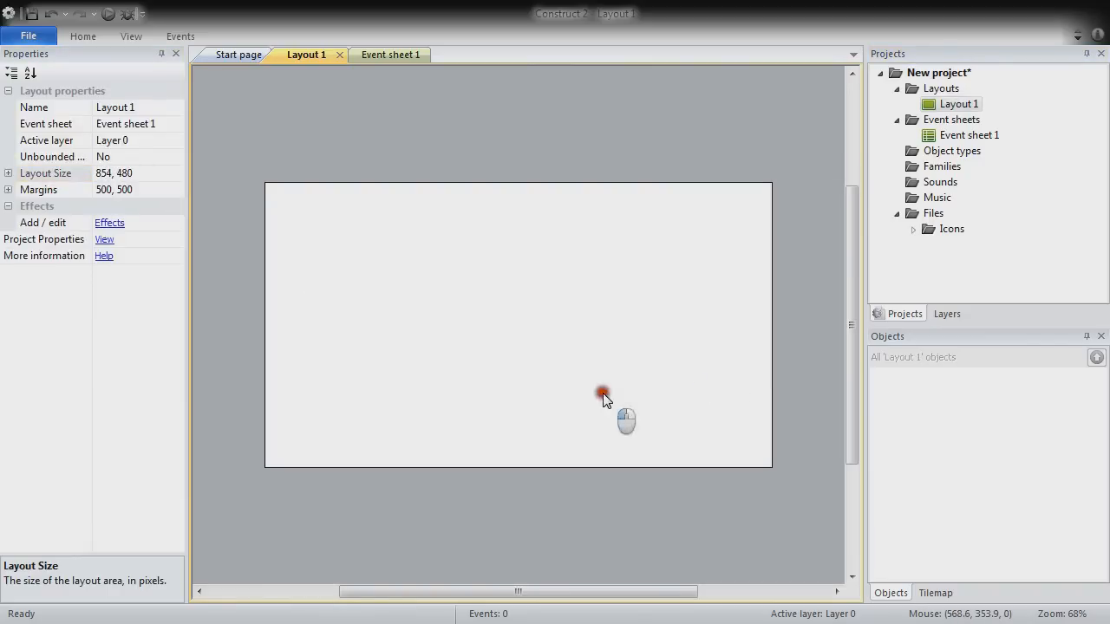
{"action": "left_click_drag", "start_coordinate": [856, 362], "coordinate": [856, 356]}
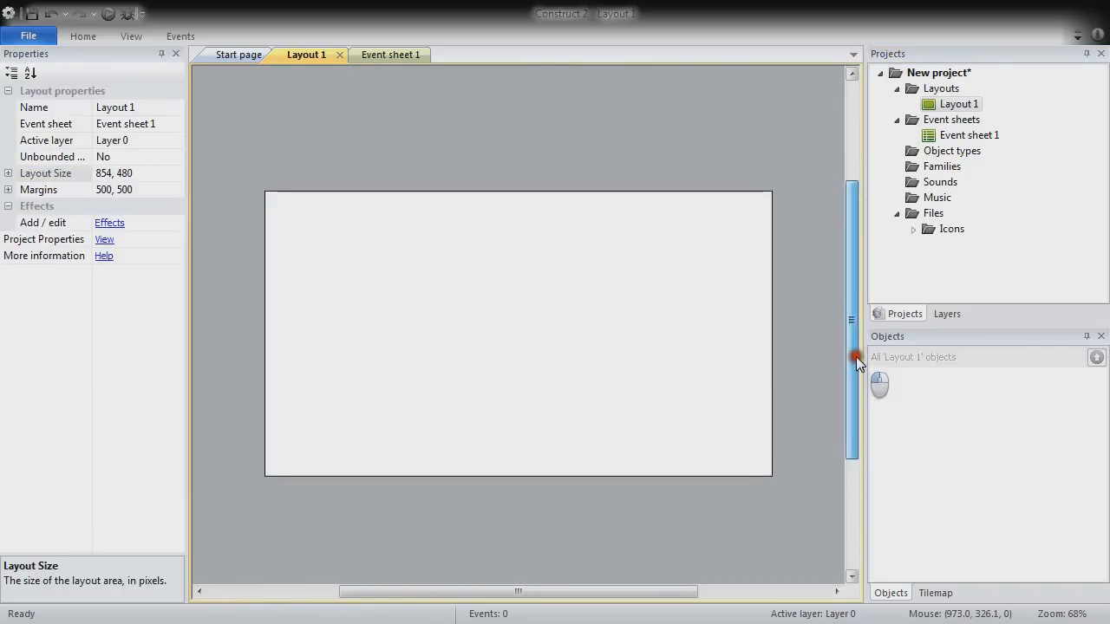
Rename the layout's only layer, Layer 0, as Background
{"action": "left_click", "coordinate": [953, 320]}
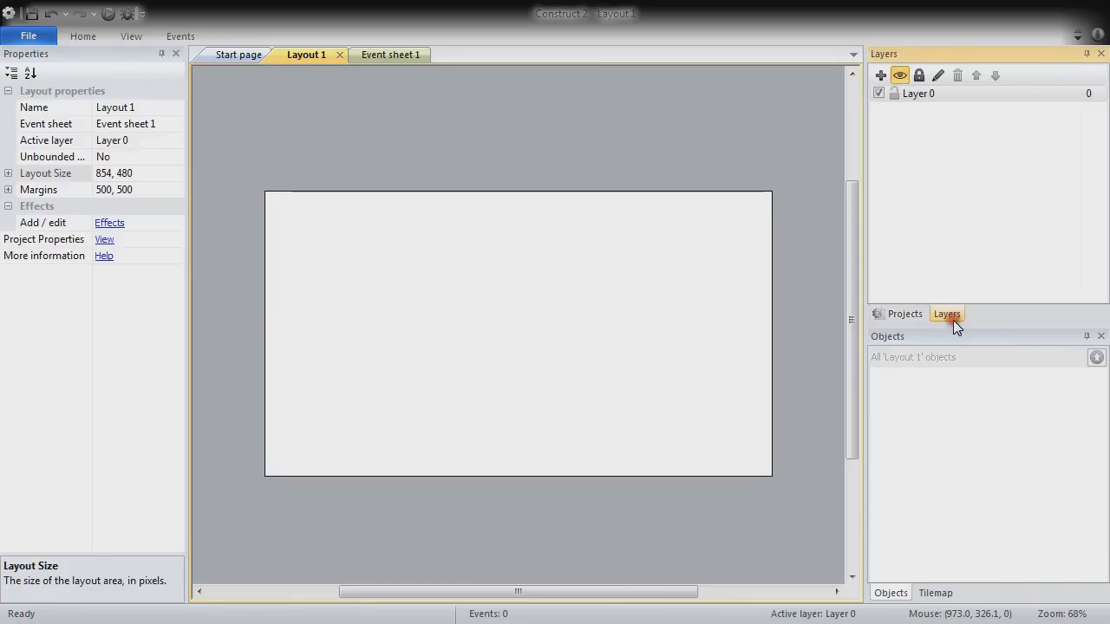
{"action": "left_click", "coordinate": [922, 98]}
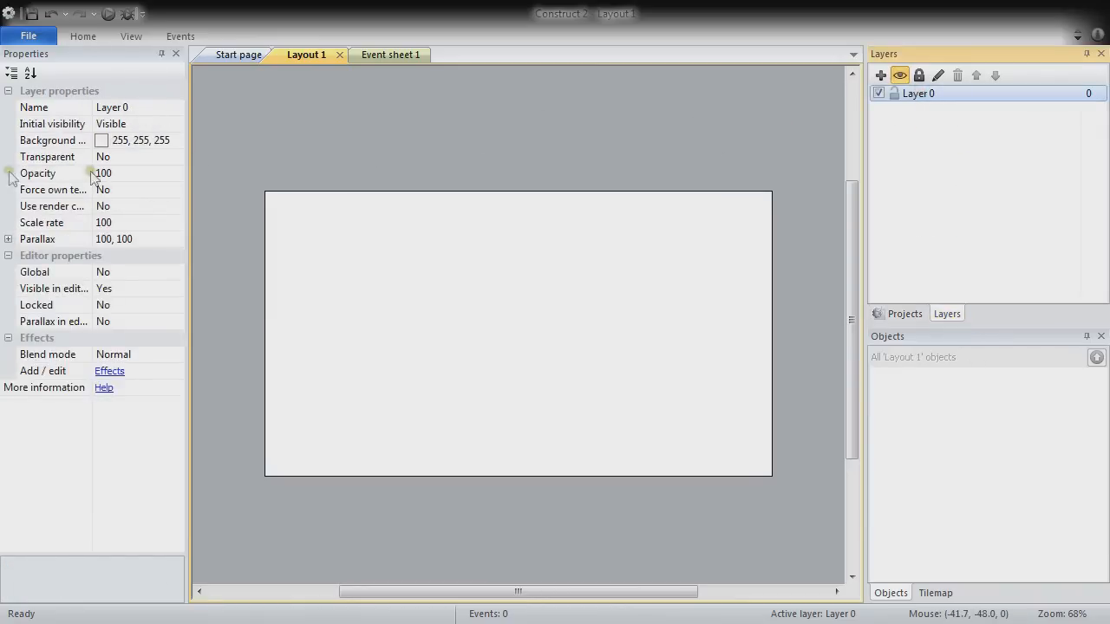
{"action": "left_click", "coordinate": [141, 108]}
{"action": "type", "text": "Ba"}
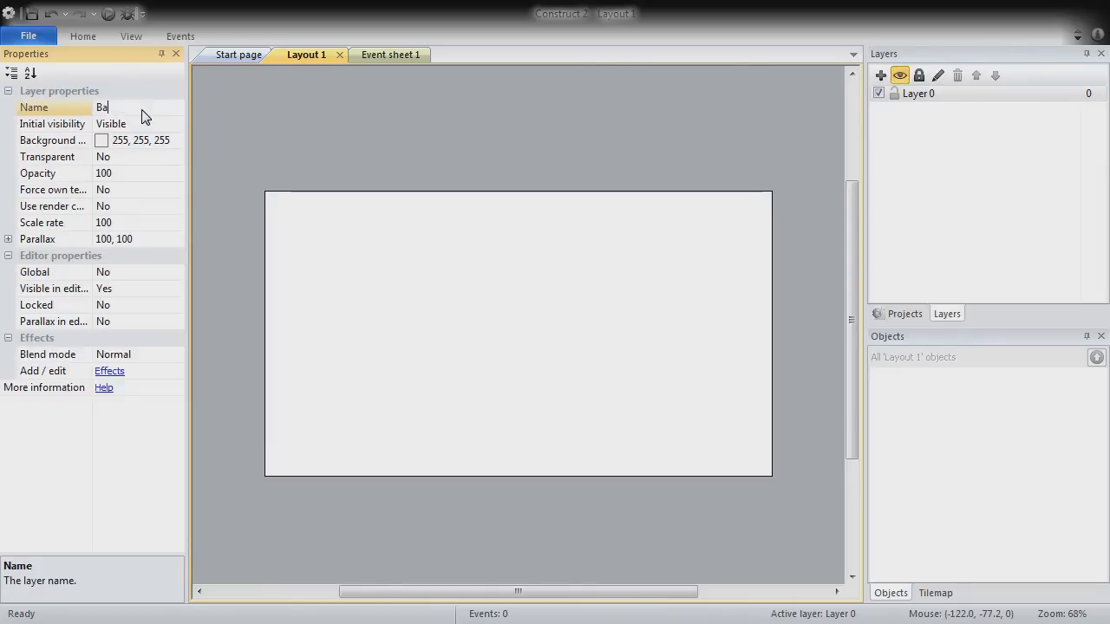
{"action": "type", "text": "ckground"}
{"action": "key", "text": "Return"}
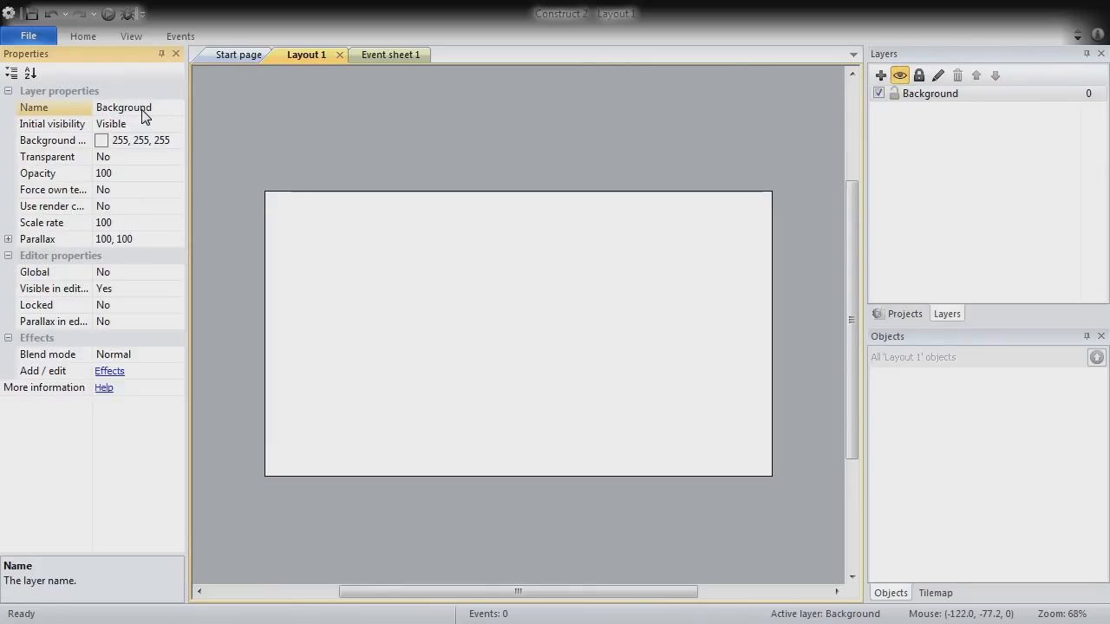
Add three new layers above the Background layer
{"action": "left_click", "coordinate": [880, 76]}
{"action": "left_click", "coordinate": [880, 77]}
{"action": "left_click", "coordinate": [880, 76]}
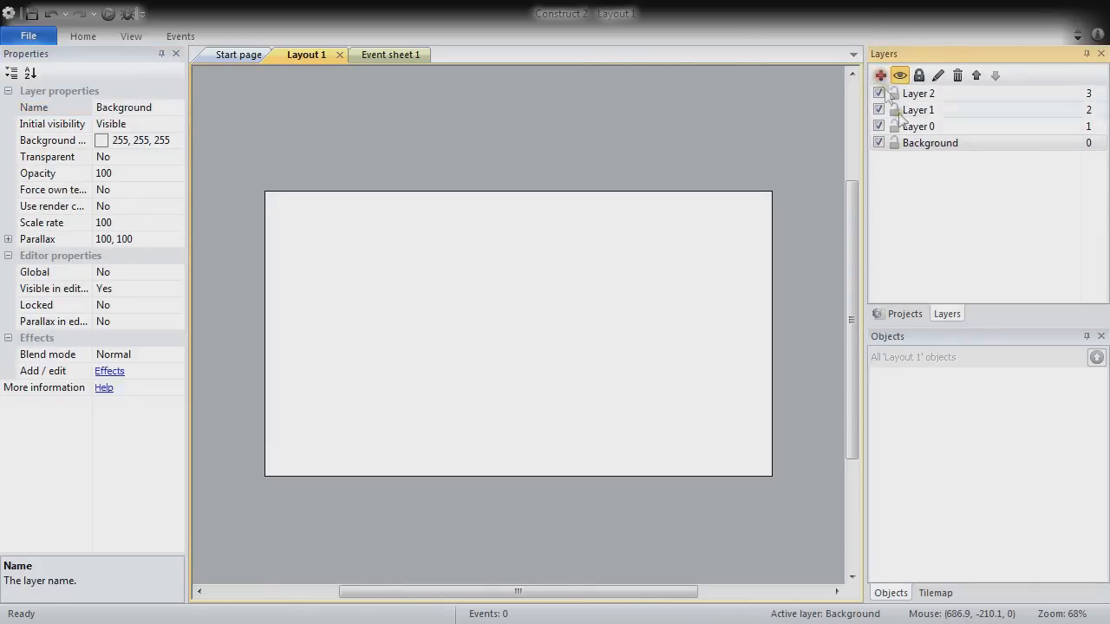
{"action": "left_click", "coordinate": [917, 127]}
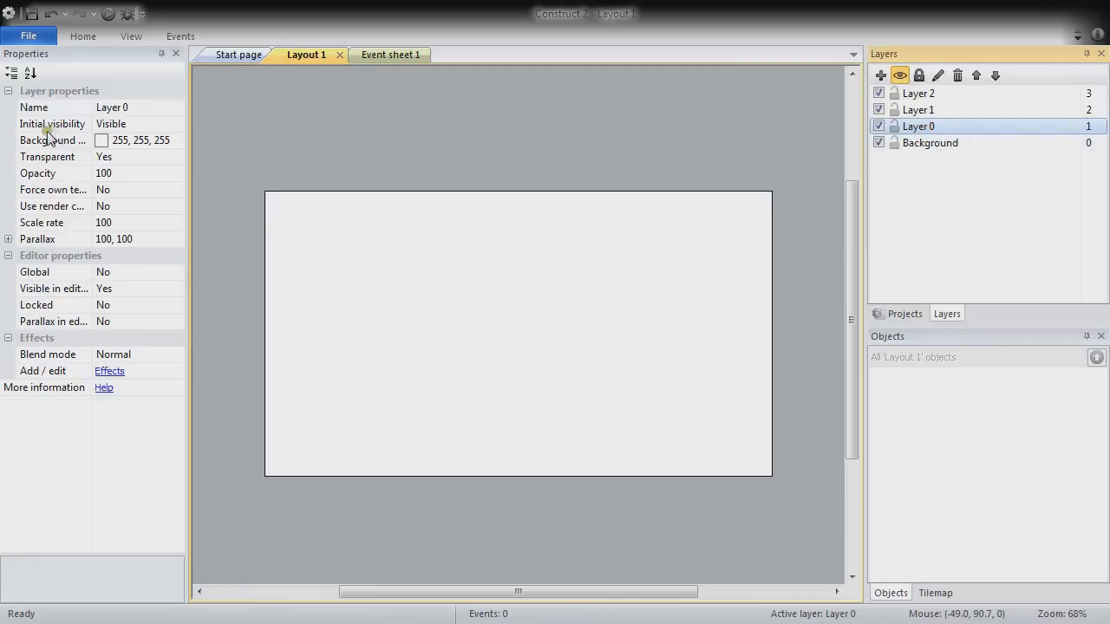
{"action": "left_click", "coordinate": [145, 118]}
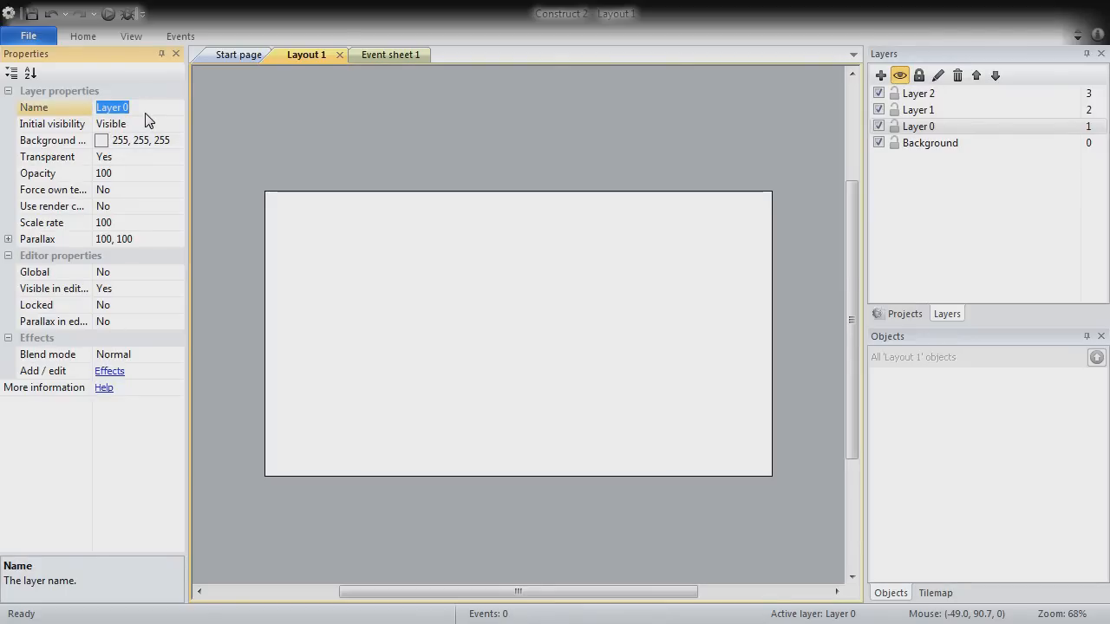
Make Background the active layer and insert a Tiled Background object near the middle of the layout
{"action": "left_click", "coordinate": [949, 142]}
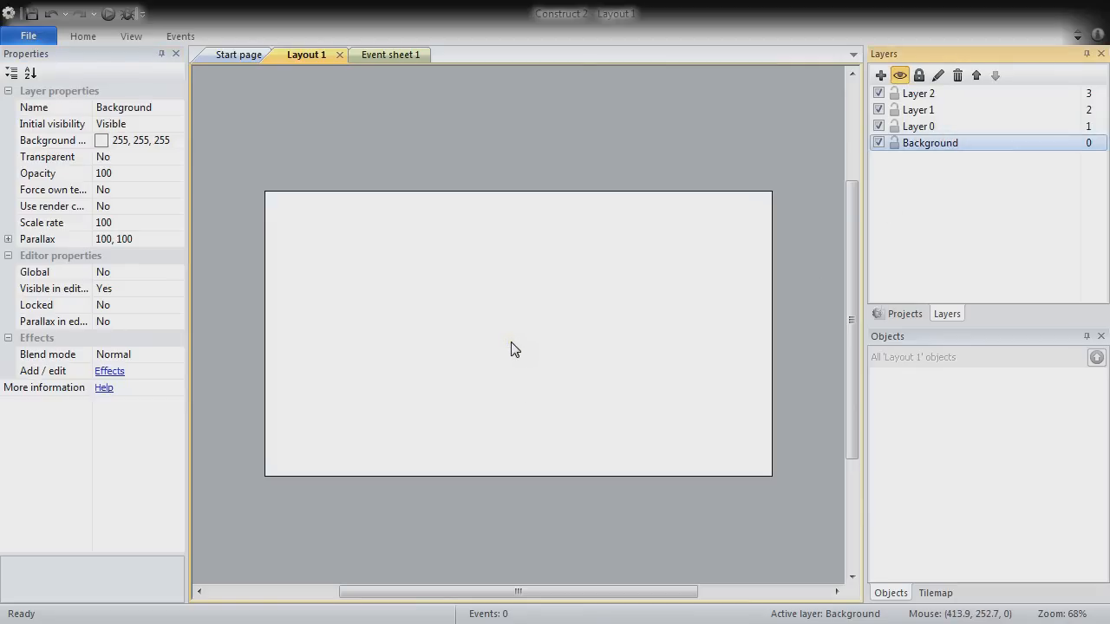
{"action": "left_click", "coordinate": [928, 149]}
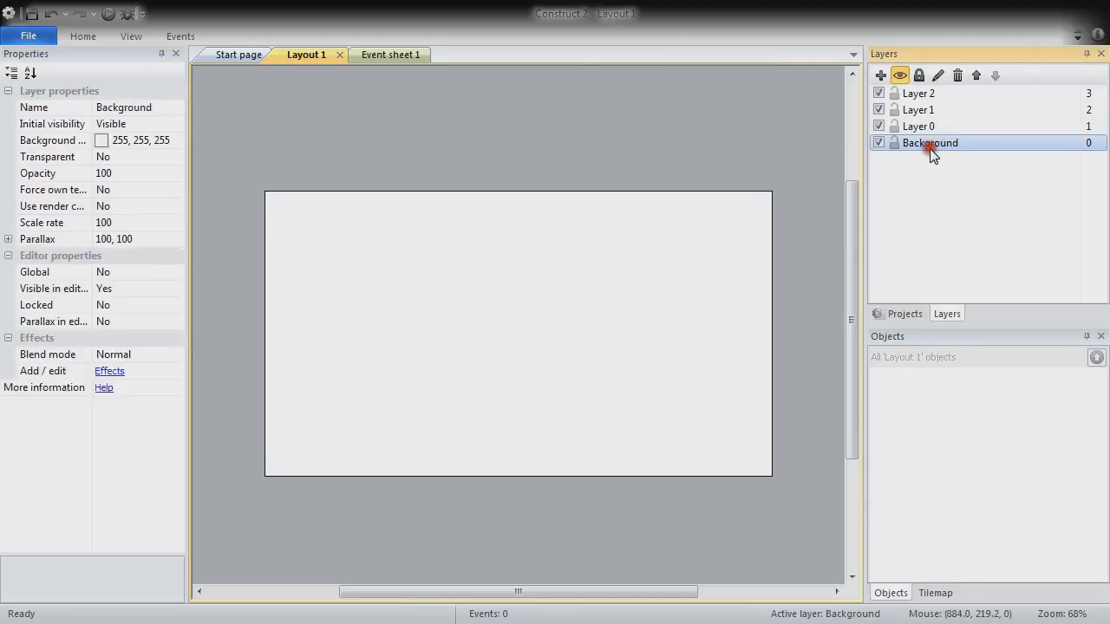
{"action": "left_click", "coordinate": [898, 314]}
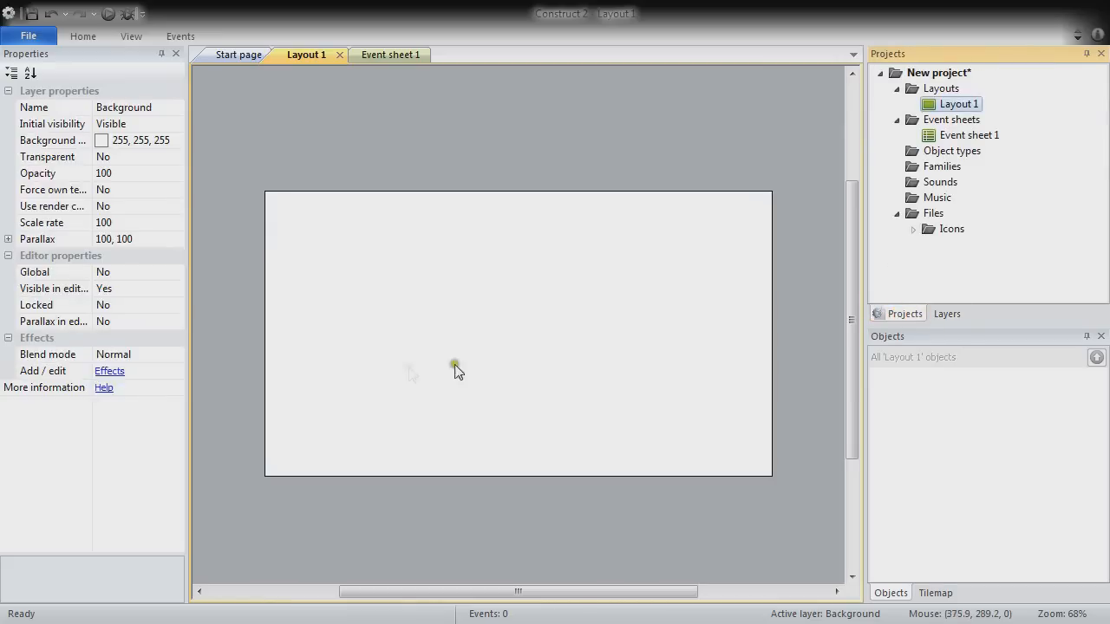
{"action": "double_click", "coordinate": [503, 355]}
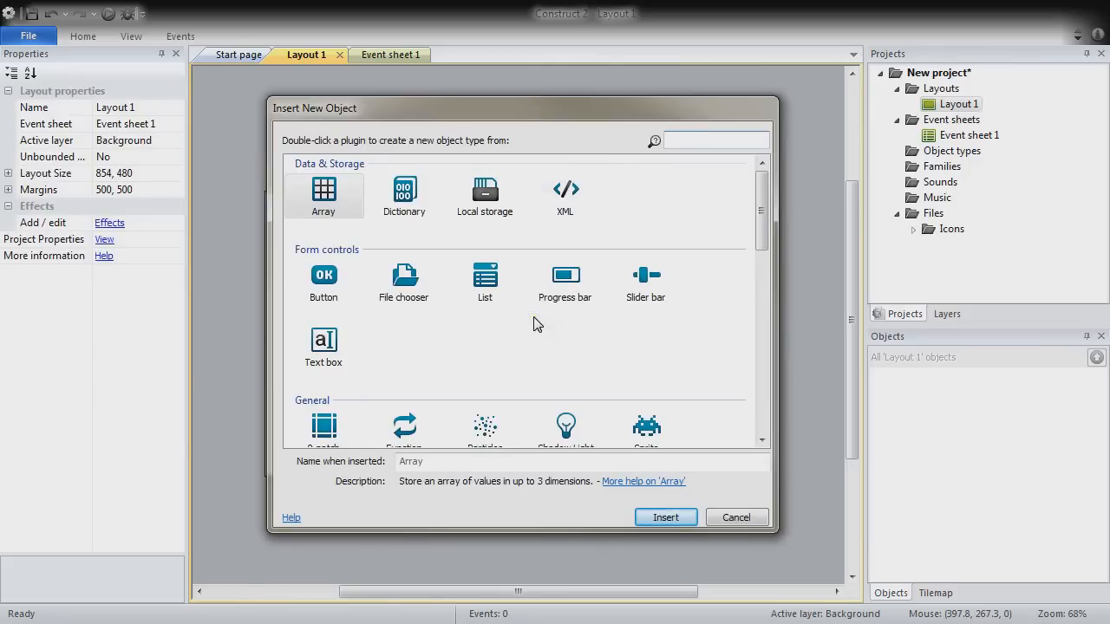
{"action": "left_click_drag", "start_coordinate": [761, 219], "coordinate": [778, 271]}
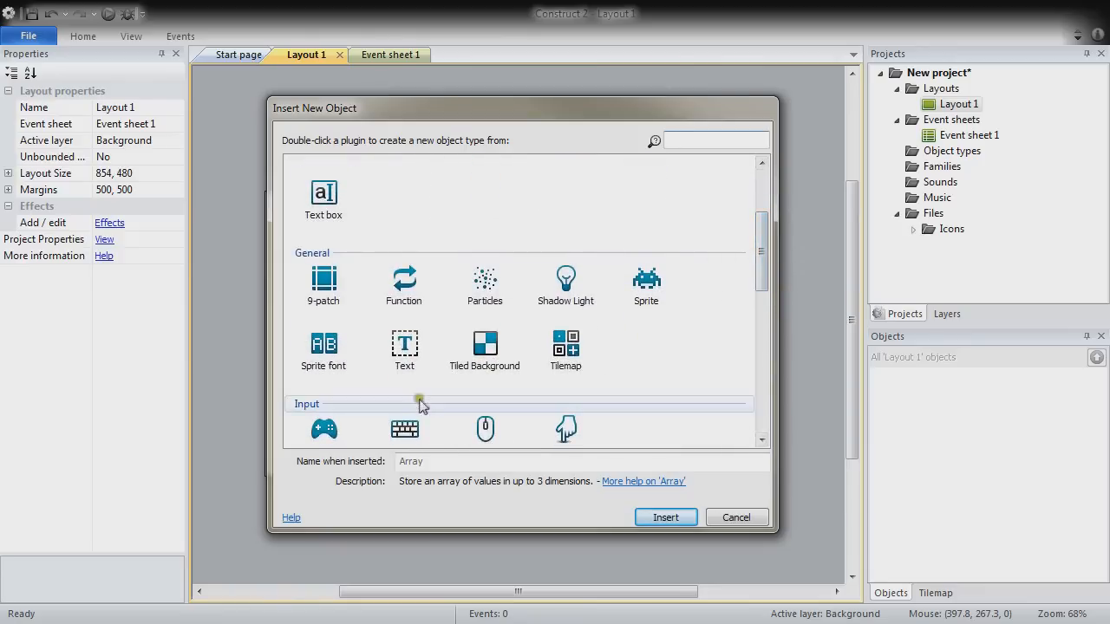
{"action": "double_click", "coordinate": [487, 346]}
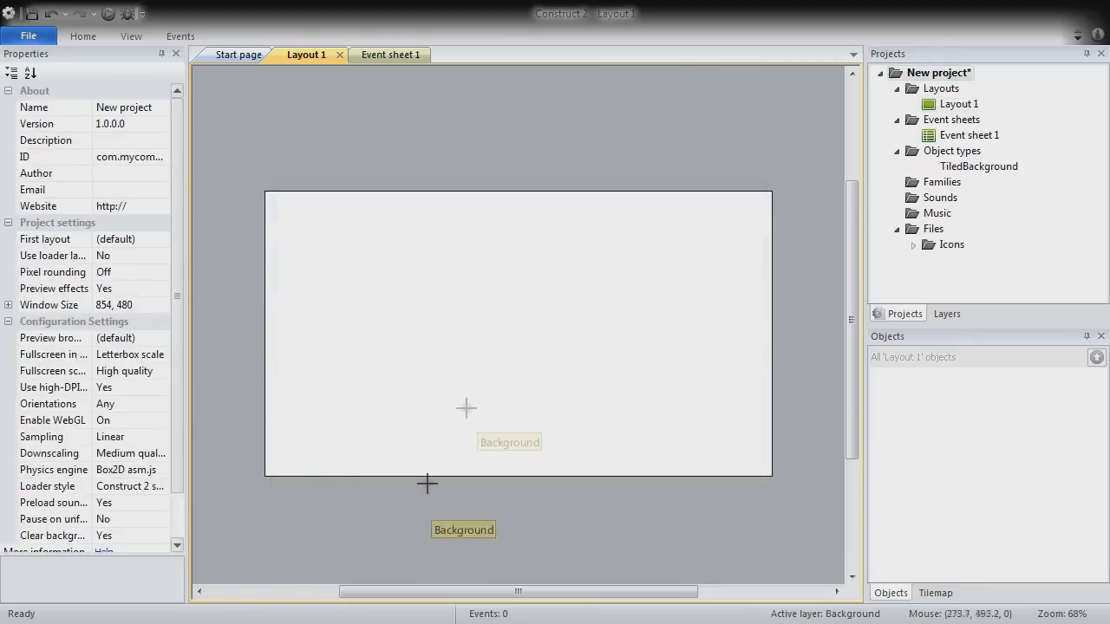
{"action": "left_click", "coordinate": [471, 310]}
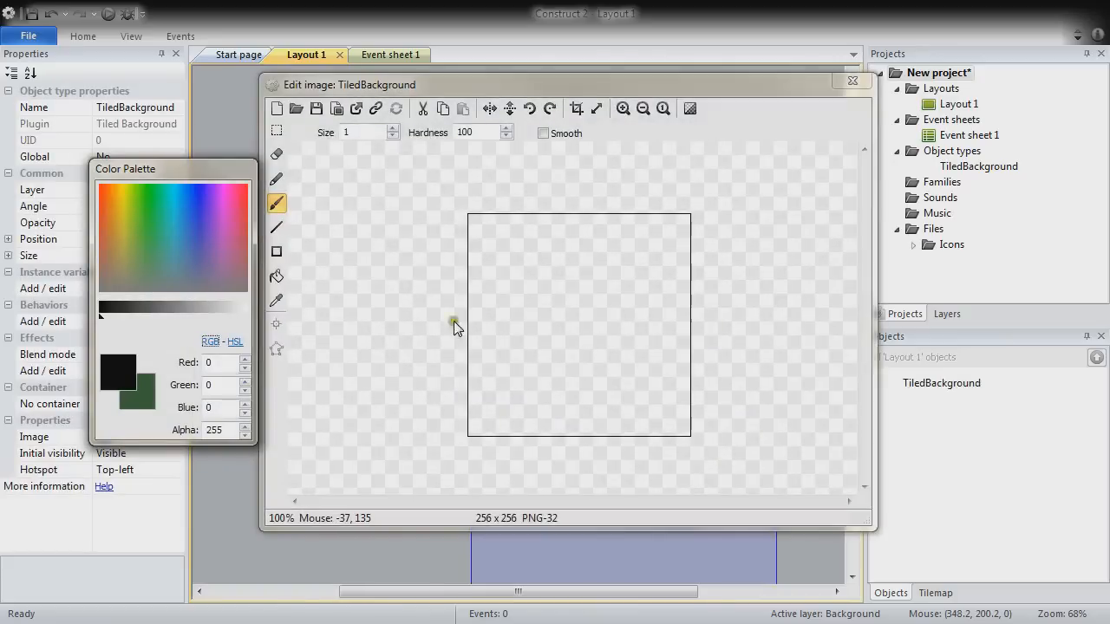
Load bg_wood.png from the GFX/Original/PNG/Stall folder as the TiledBackground image and close the image editor
{"action": "left_click", "coordinate": [296, 108]}
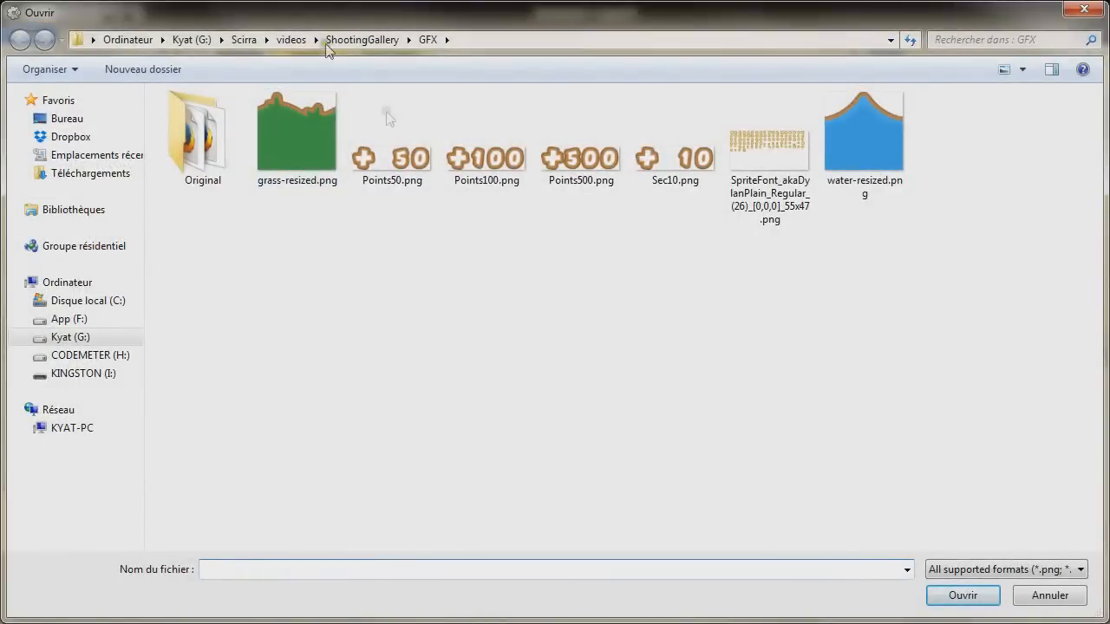
{"action": "left_click", "coordinate": [367, 41]}
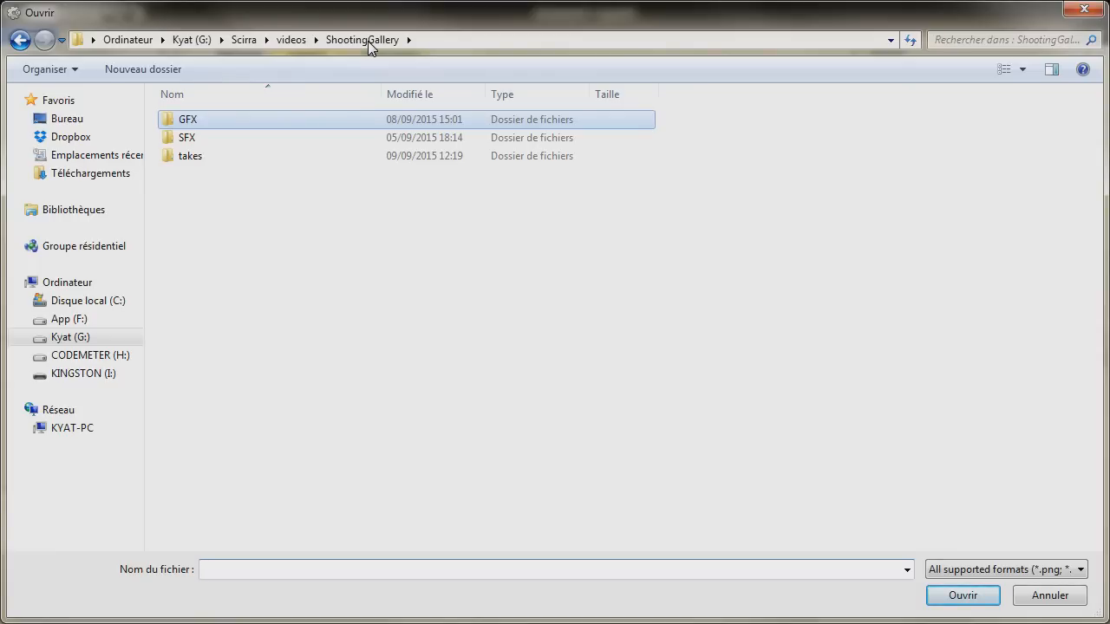
{"action": "double_click", "coordinate": [188, 120]}
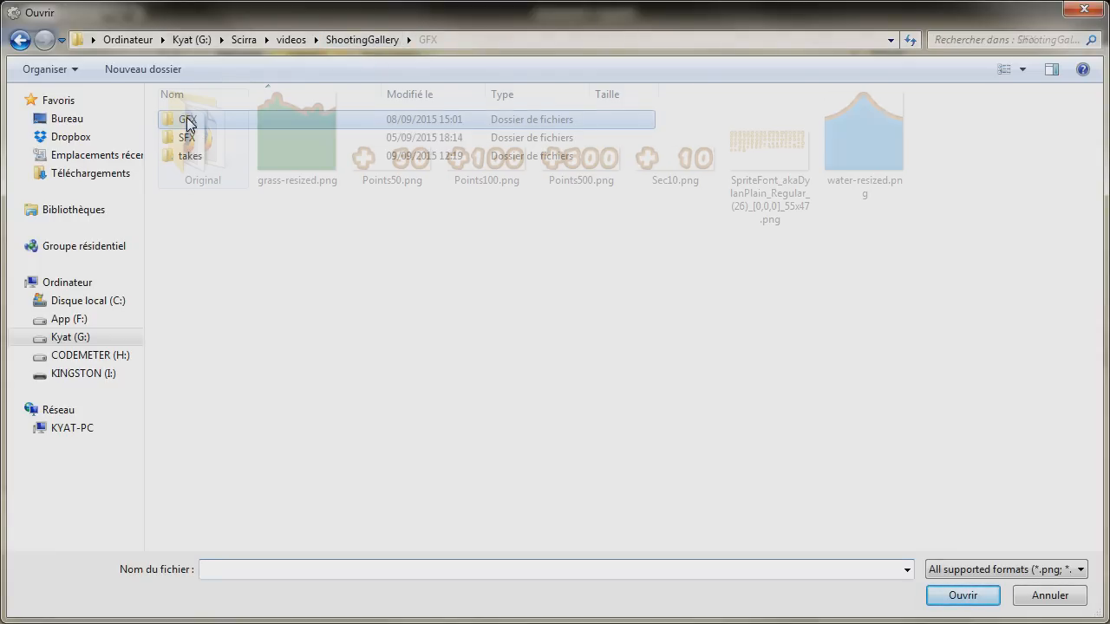
{"action": "double_click", "coordinate": [216, 146]}
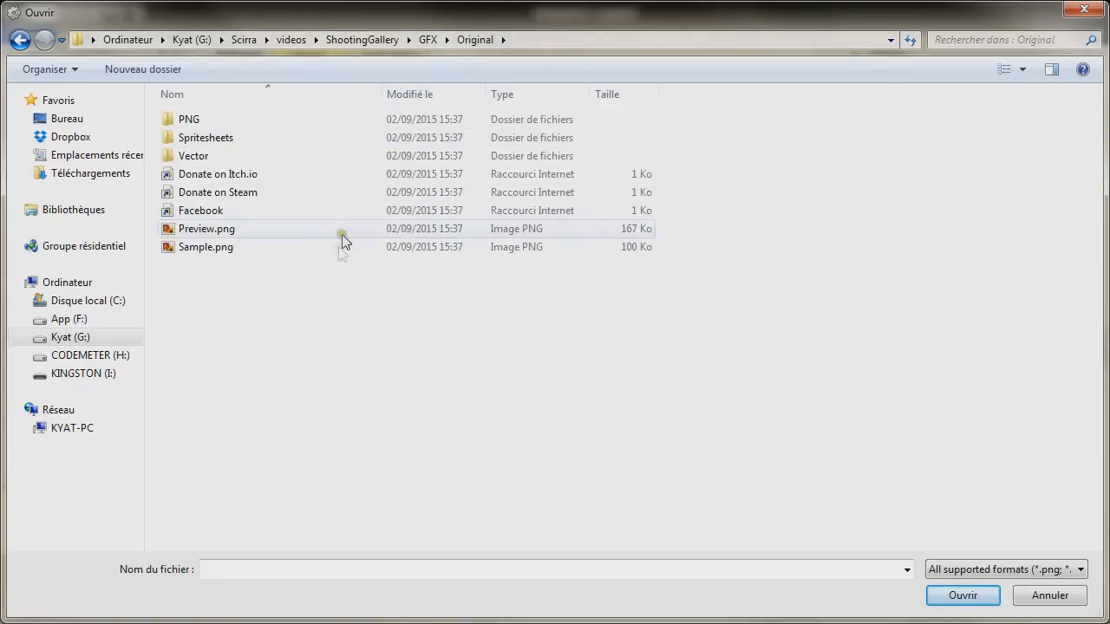
{"action": "double_click", "coordinate": [198, 121]}
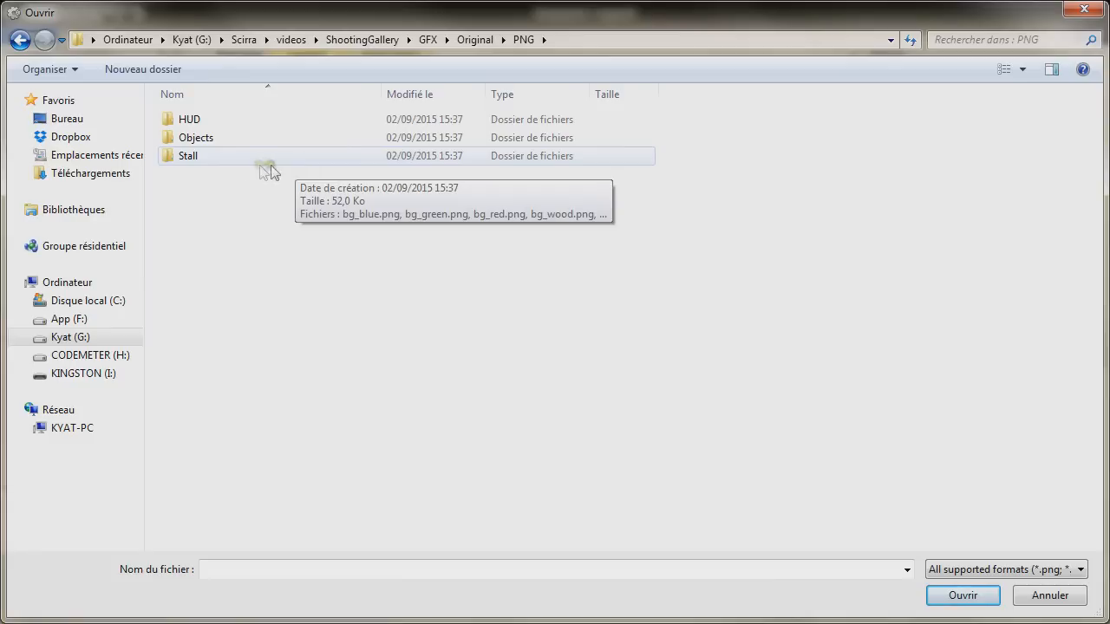
{"action": "double_click", "coordinate": [194, 159]}
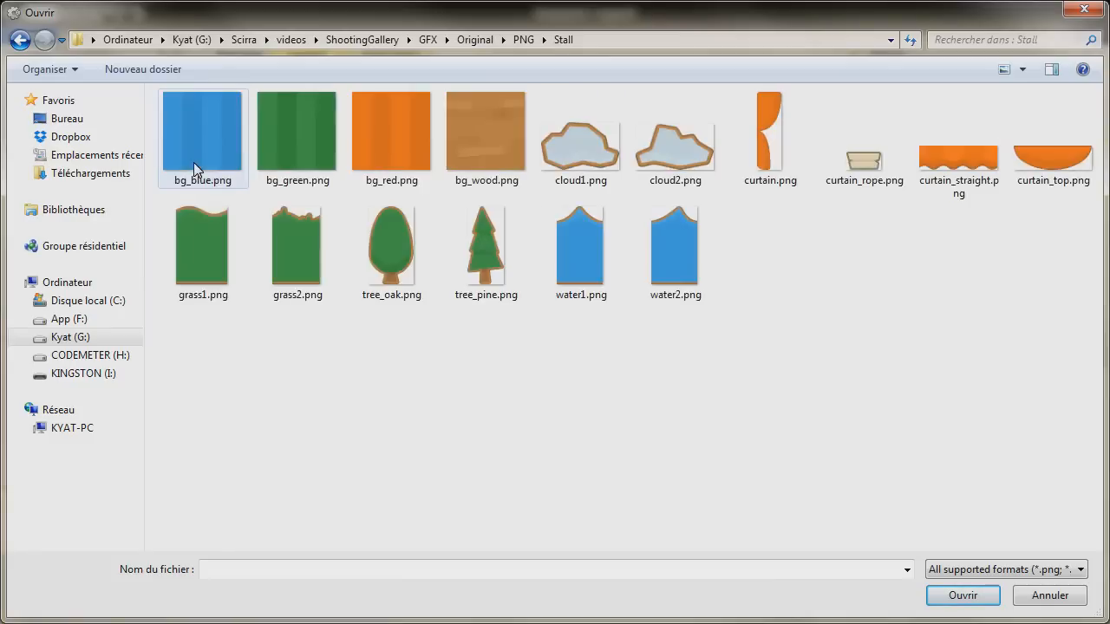
{"action": "left_click", "coordinate": [492, 141]}
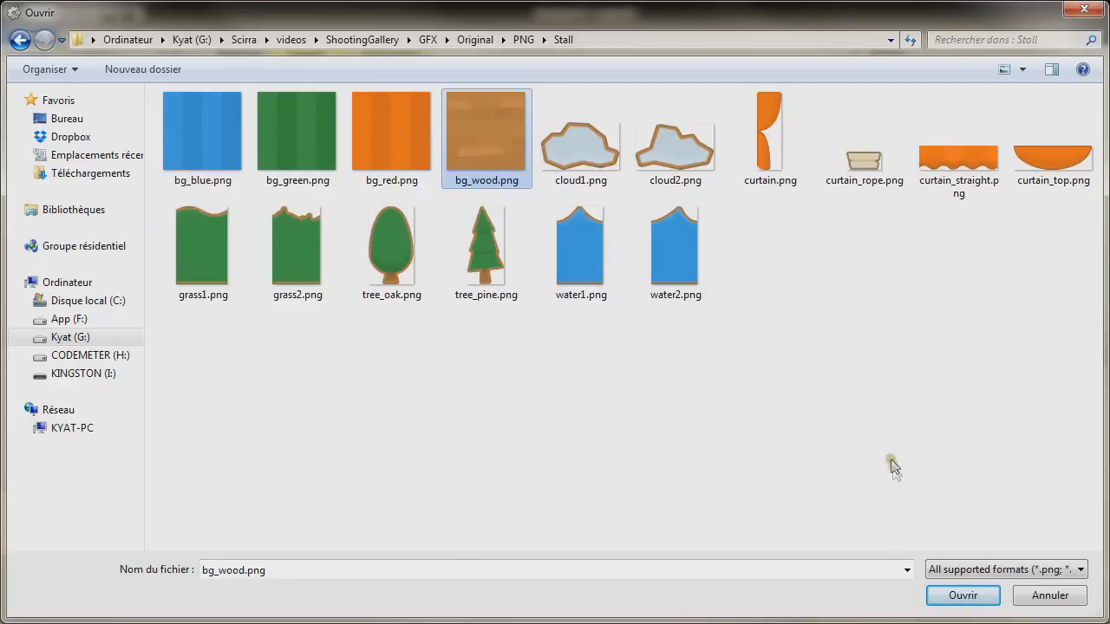
{"action": "left_click", "coordinate": [966, 599]}
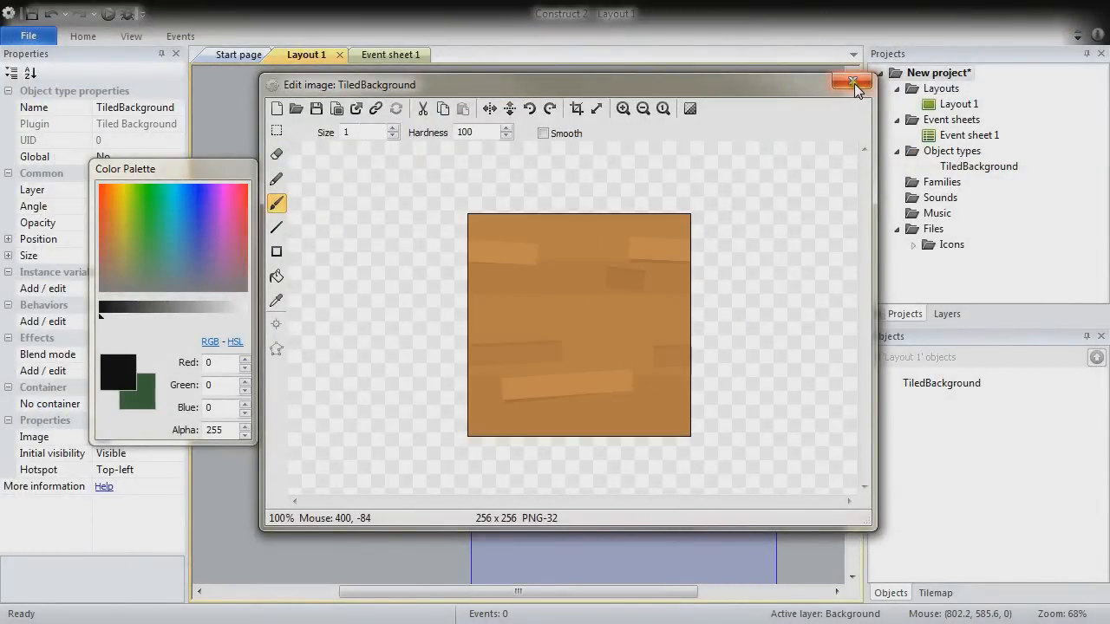
{"action": "left_click", "coordinate": [852, 82]}
Move the tiled background to 0, 0 and resize it to 854, 480 so it covers the whole layout
{"action": "left_click_drag", "start_coordinate": [639, 437], "coordinate": [434, 318]}
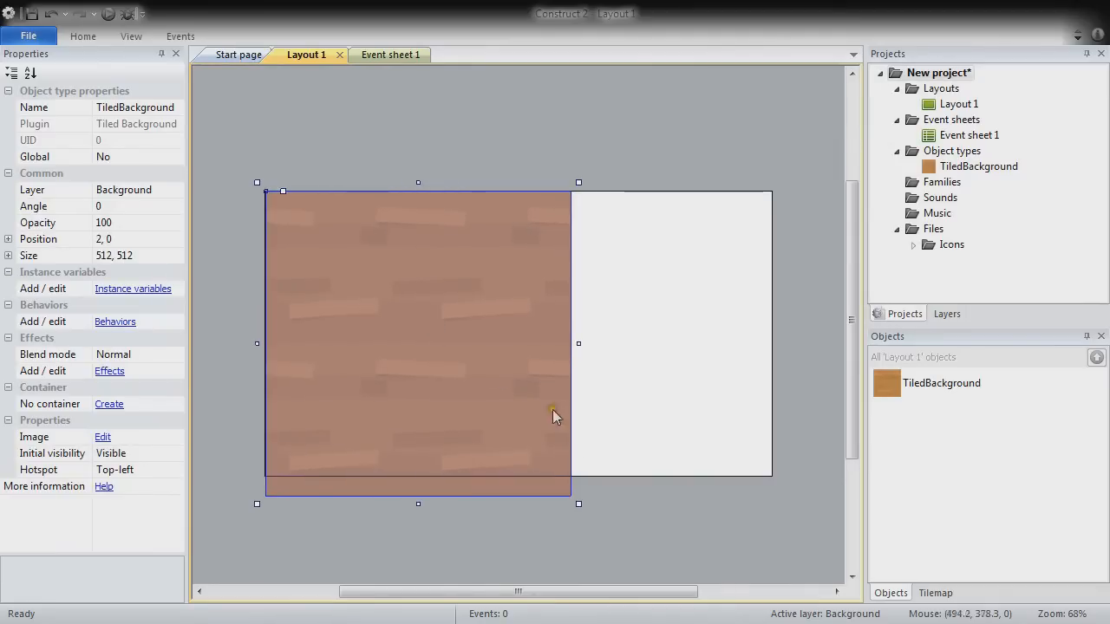
{"action": "left_click_drag", "start_coordinate": [580, 505], "coordinate": [781, 486]}
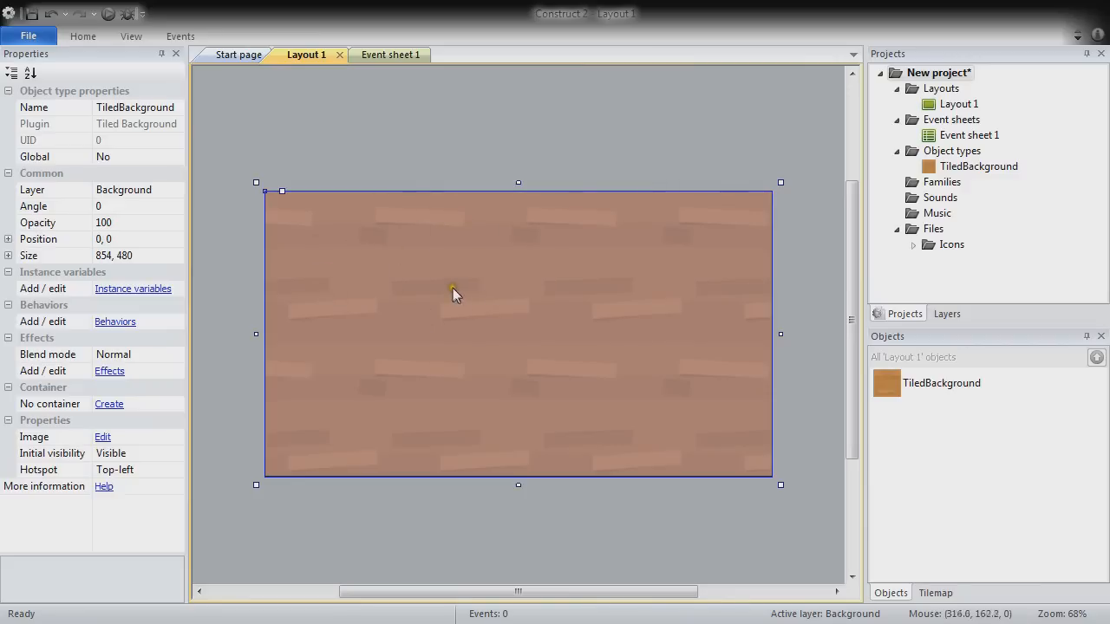
{"action": "left_click", "coordinate": [507, 124]}
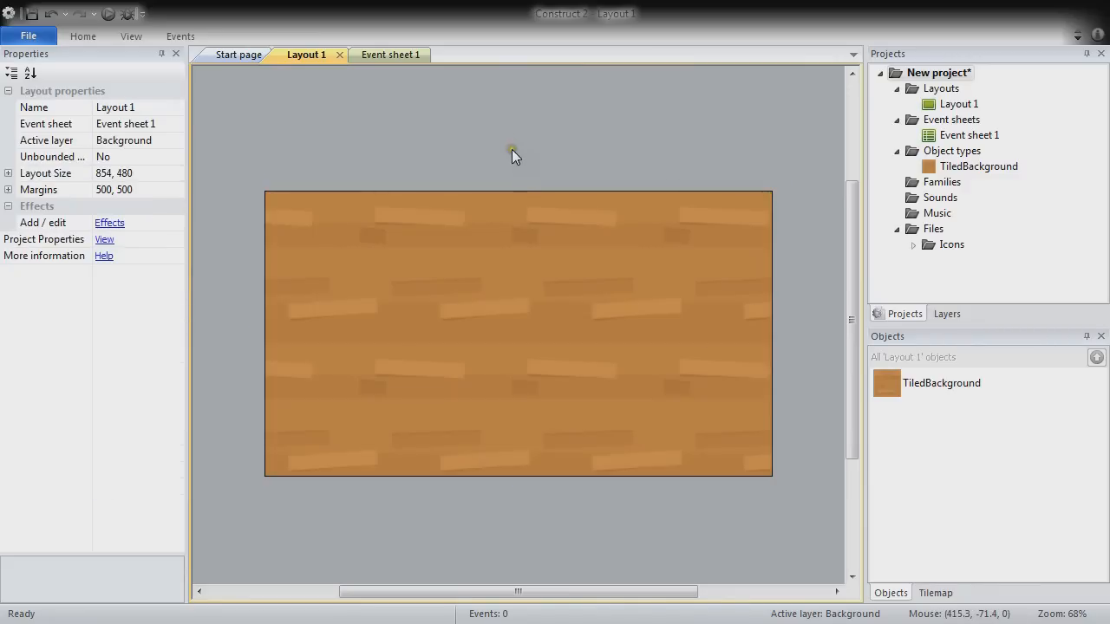
Insert a new Sprite object on the Background layer, near the middle of the layout
{"action": "double_click", "coordinate": [512, 151]}
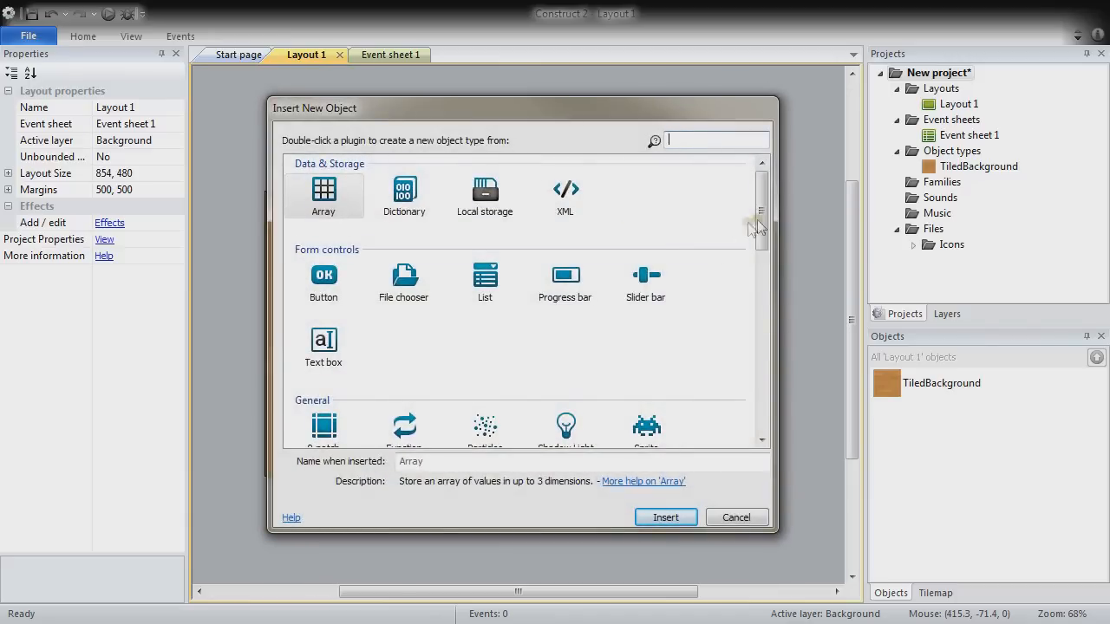
{"action": "scroll", "coordinate": [766, 221], "scroll_direction": "down", "scroll_amount": 2}
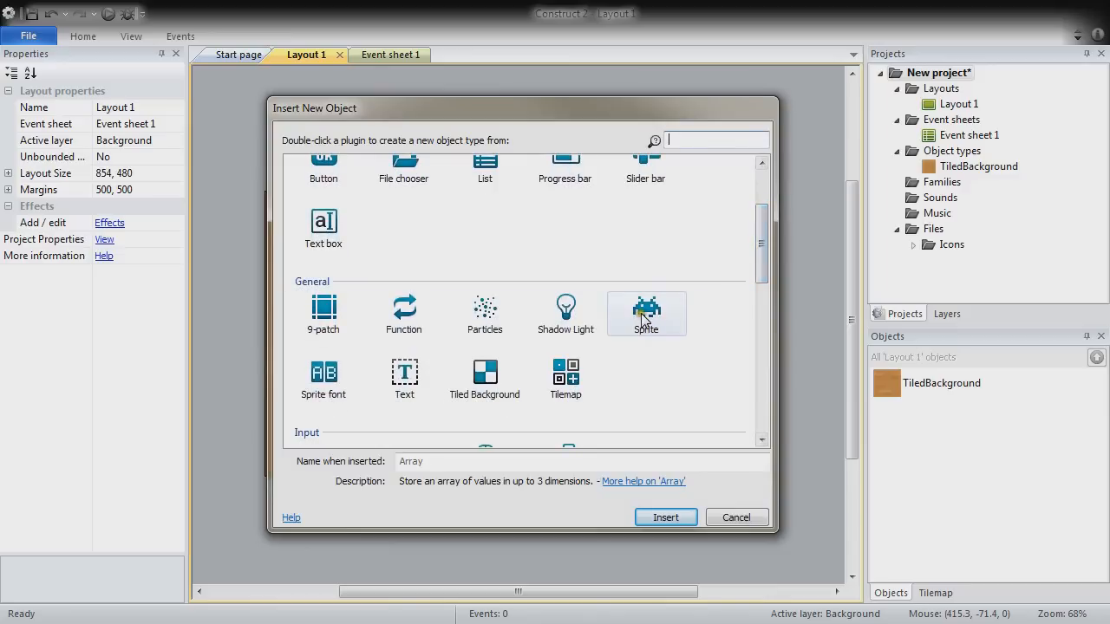
{"action": "left_click", "coordinate": [646, 312]}
{"action": "left_click", "coordinate": [666, 520]}
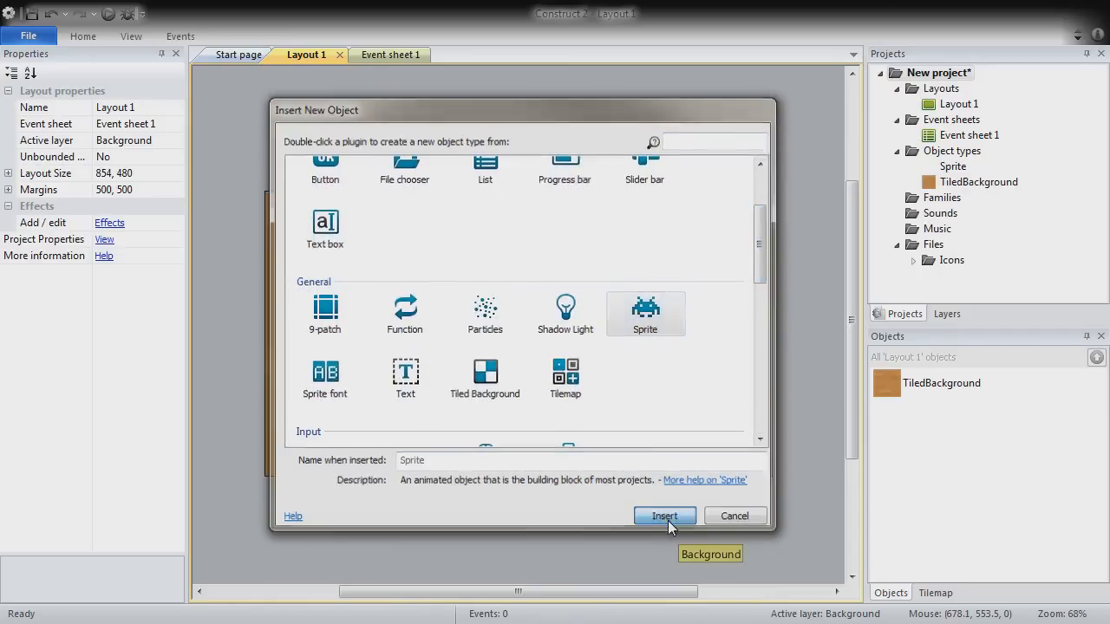
{"action": "left_click", "coordinate": [508, 362]}
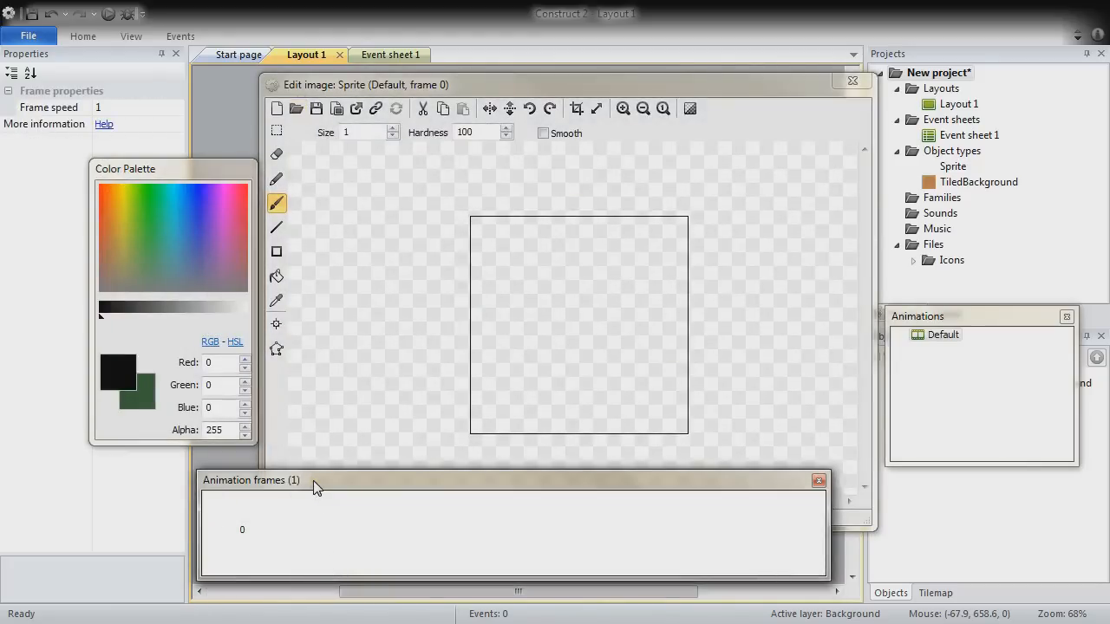
Import cloud1.png and cloud2.png from files as animation frames of the sprite and delete the empty first frame
{"action": "right_click", "coordinate": [350, 523]}
{"action": "mouse_move", "coordinate": [415, 466]}
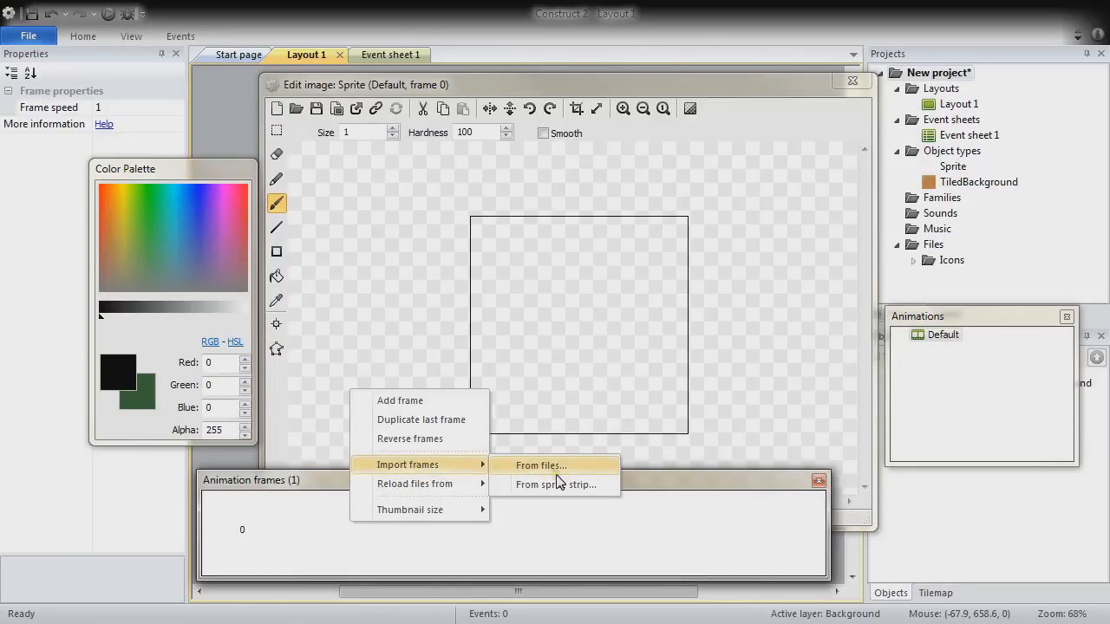
{"action": "left_click", "coordinate": [555, 465]}
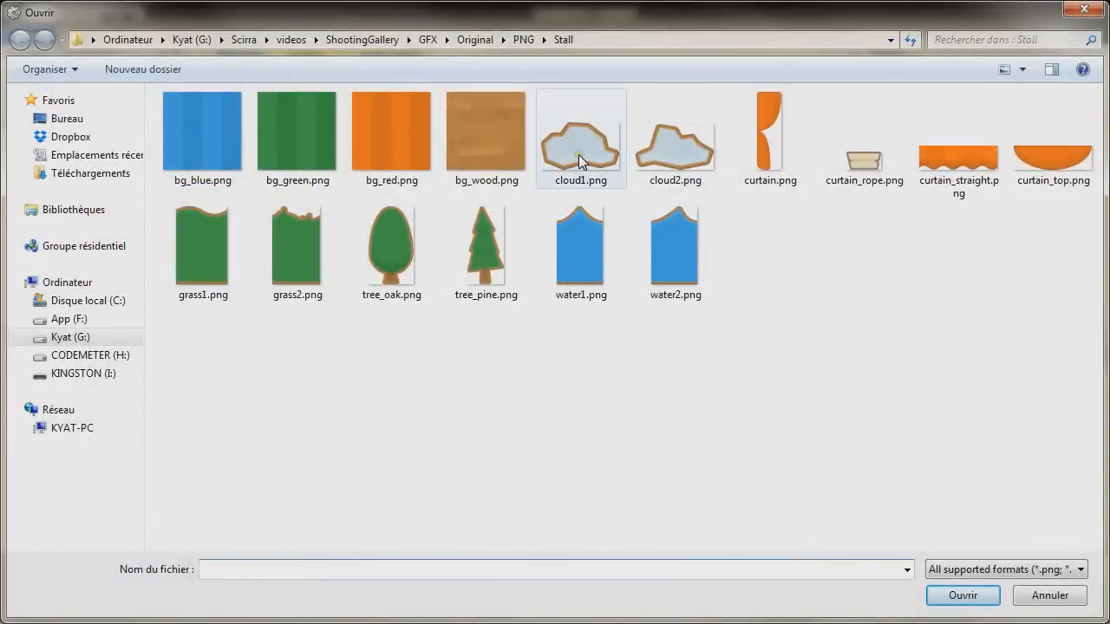
{"action": "left_click", "coordinate": [578, 154]}
{"action": "left_click", "coordinate": [690, 164], "text": "ctrl"}
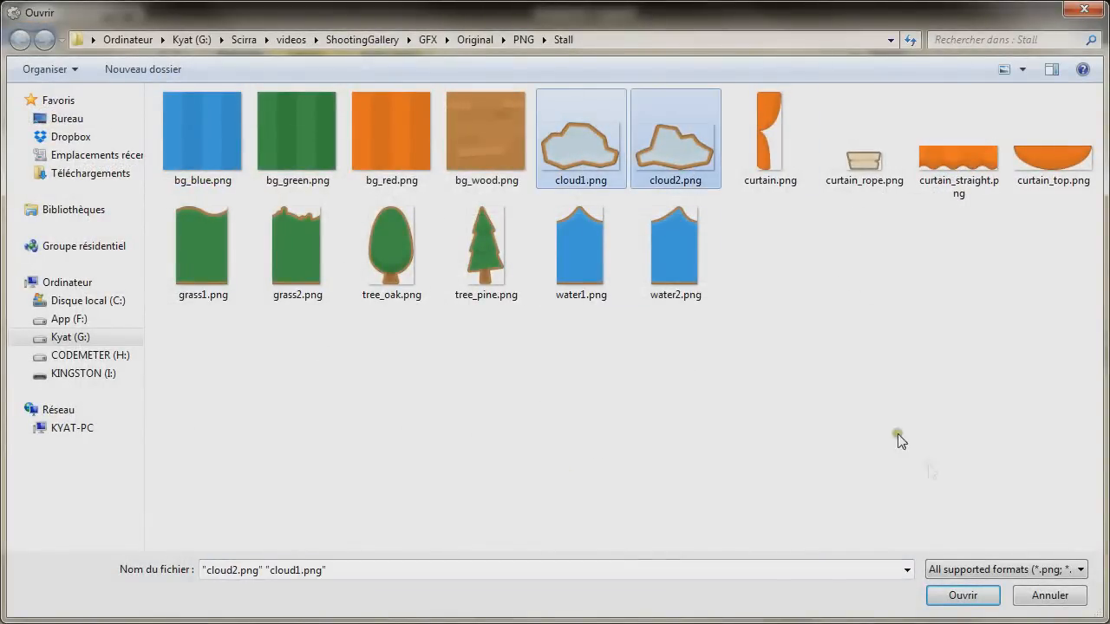
{"action": "left_click", "coordinate": [967, 595]}
{"action": "left_click", "coordinate": [980, 596]}
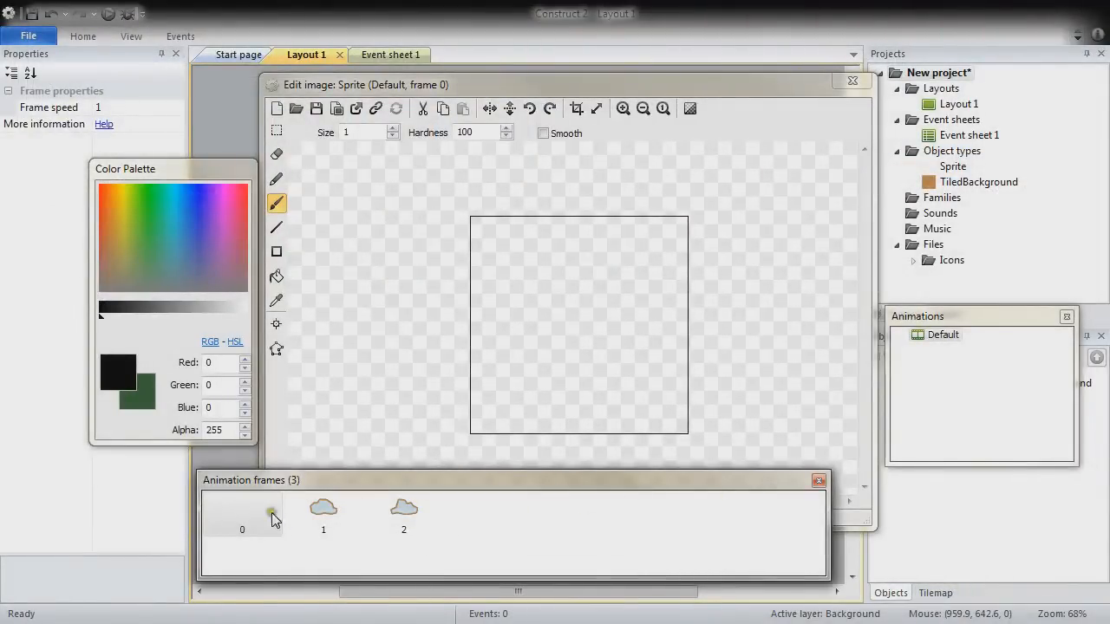
{"action": "left_click", "coordinate": [252, 509]}
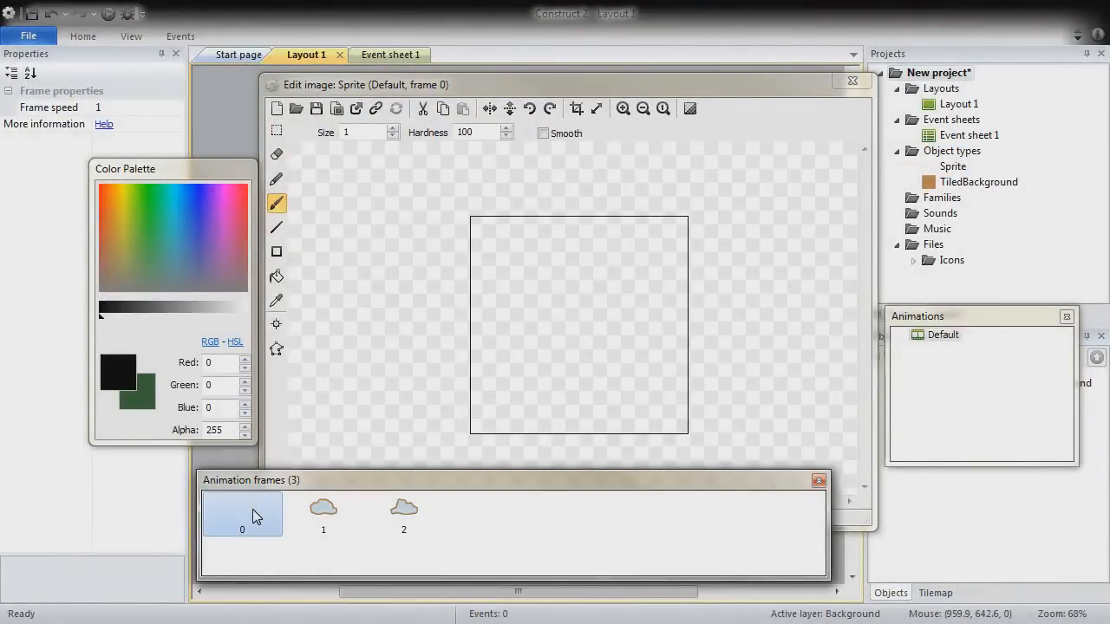
{"action": "key", "text": "Delete"}
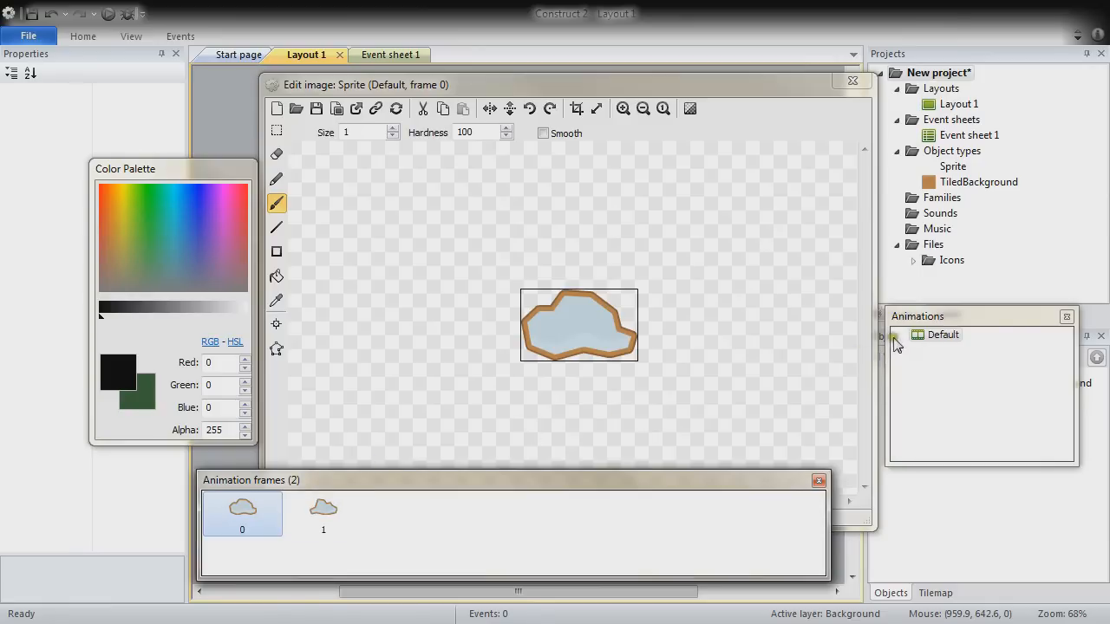
Set the speed of the sprite's Default animation to 0, check both cloud frames, and close the image editor
{"action": "left_click", "coordinate": [951, 338]}
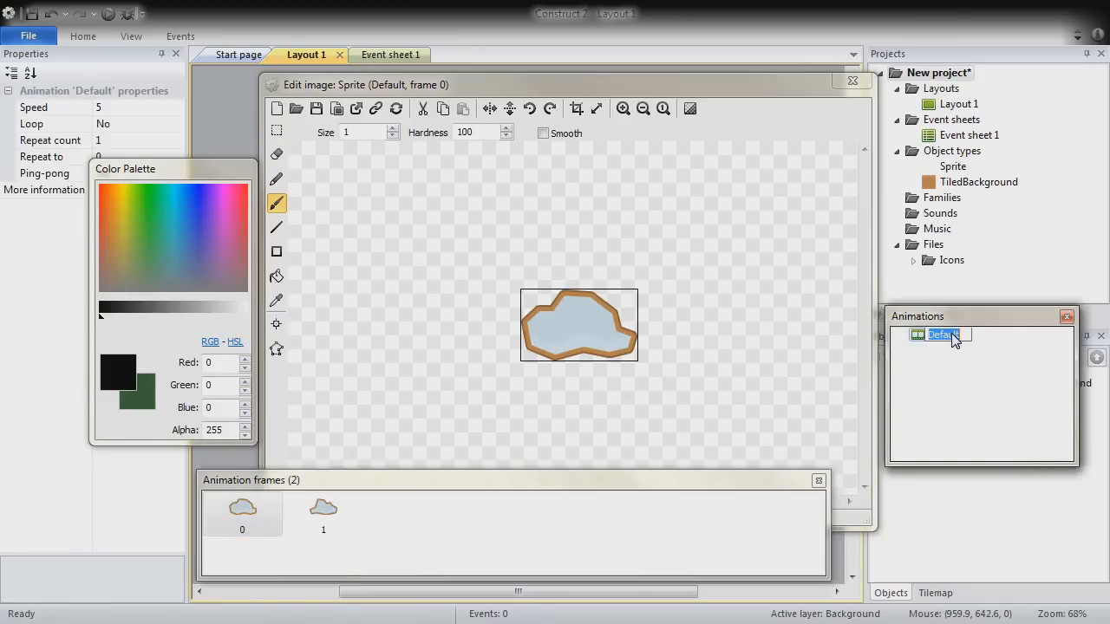
{"action": "left_click", "coordinate": [917, 340]}
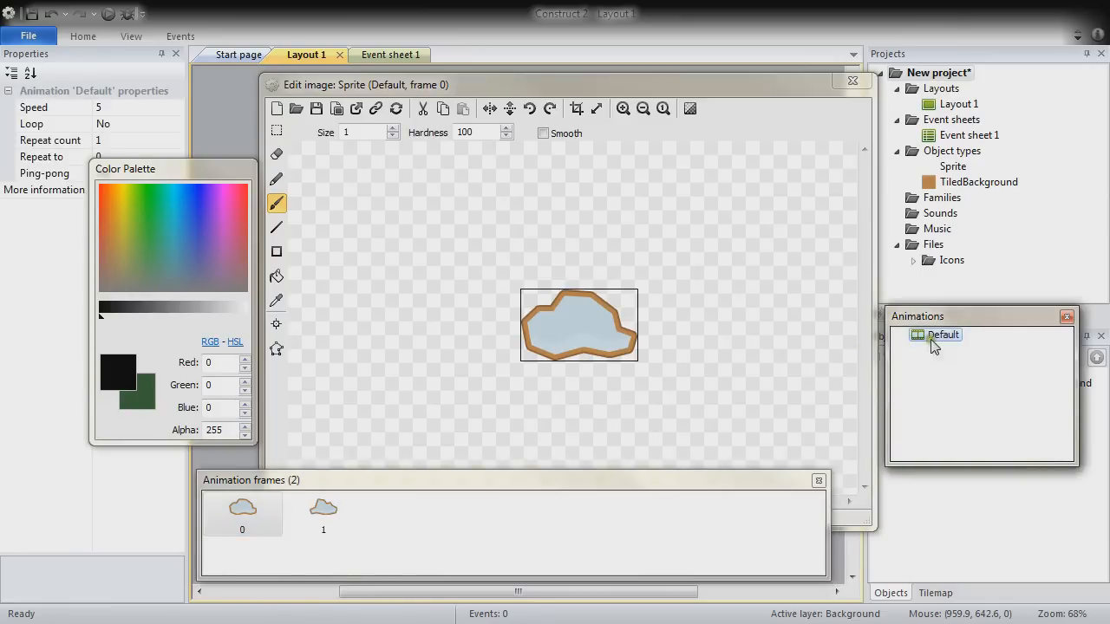
{"action": "left_click_drag", "start_coordinate": [134, 160], "coordinate": [105, 242]}
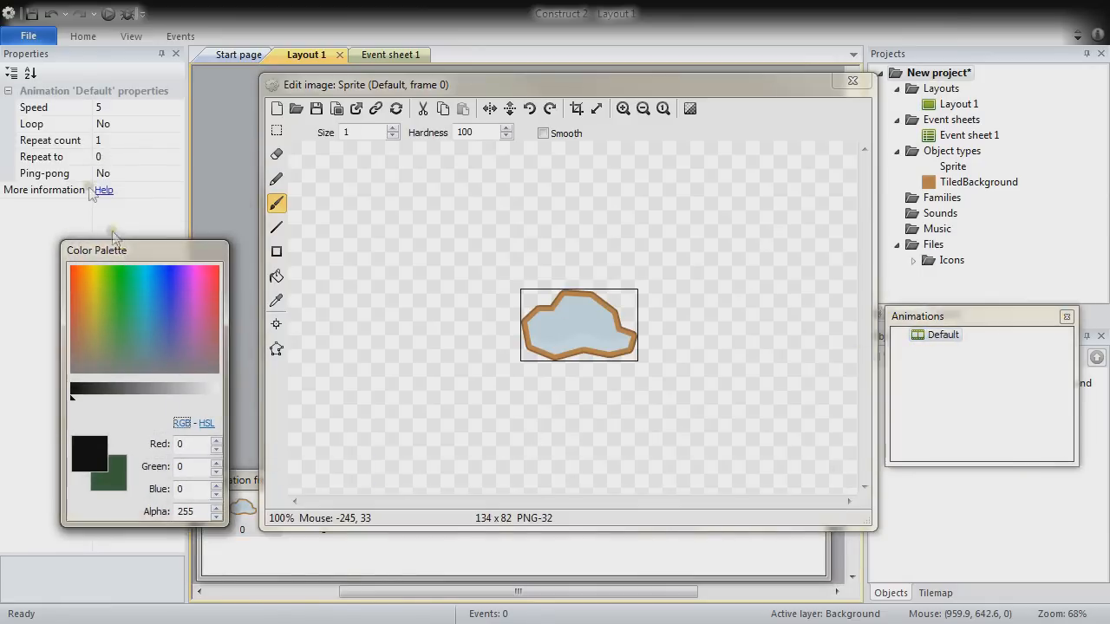
{"action": "left_click", "coordinate": [122, 110]}
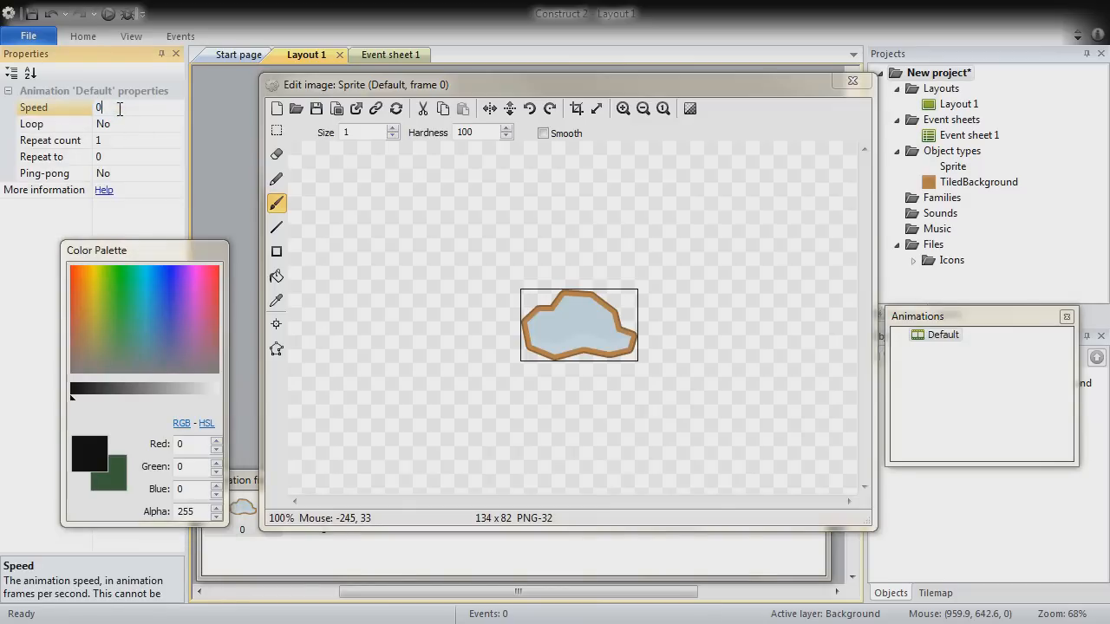
{"action": "left_click", "coordinate": [479, 560]}
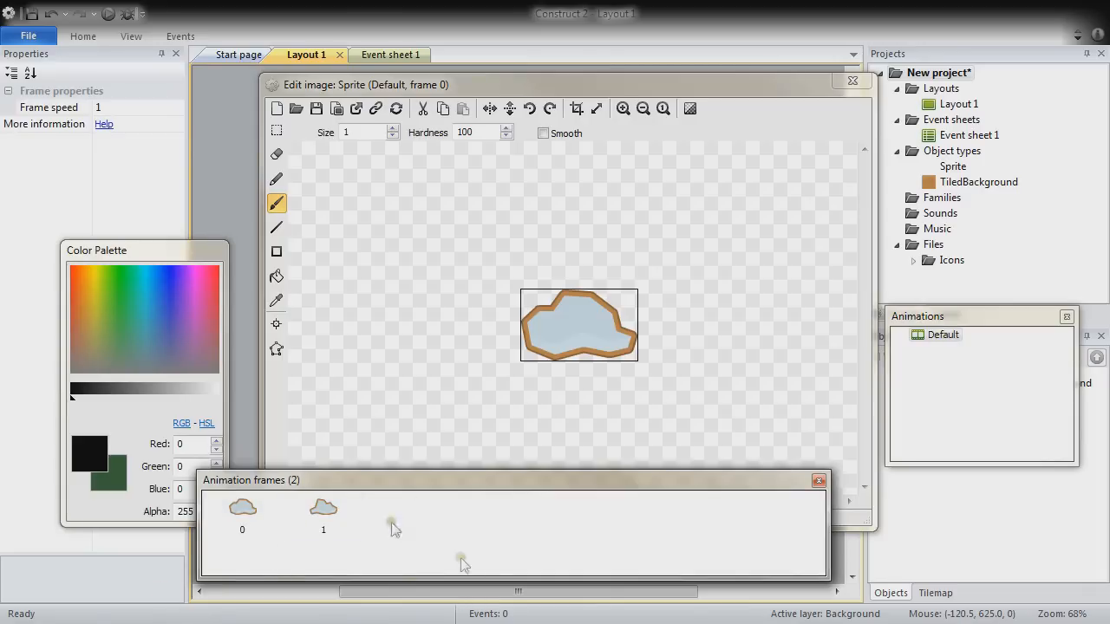
{"action": "left_click", "coordinate": [219, 510]}
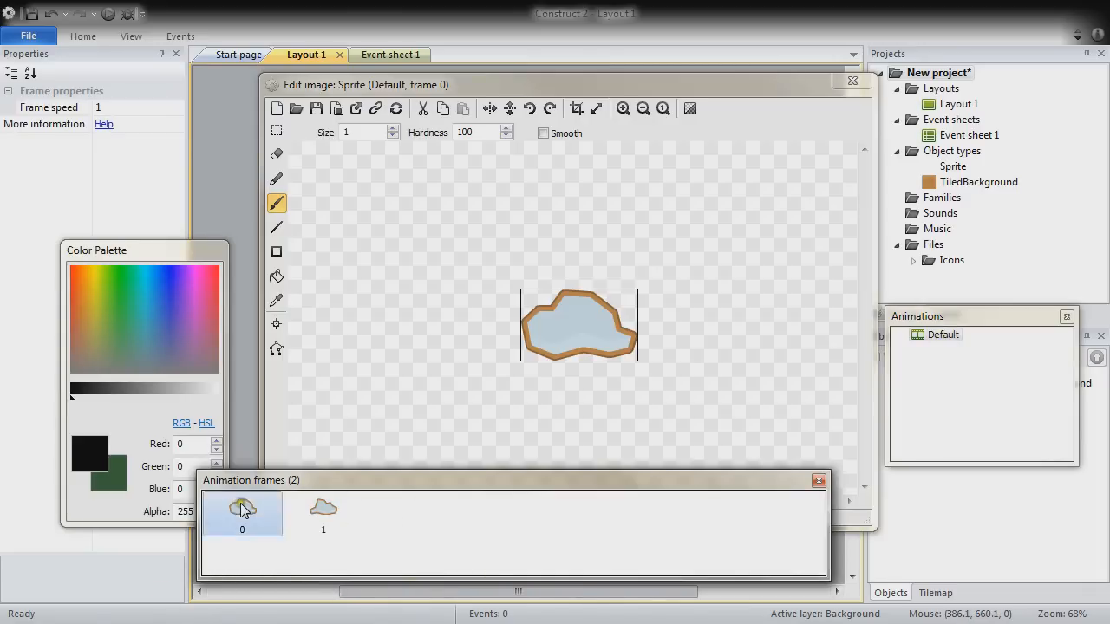
{"action": "left_click", "coordinate": [292, 521]}
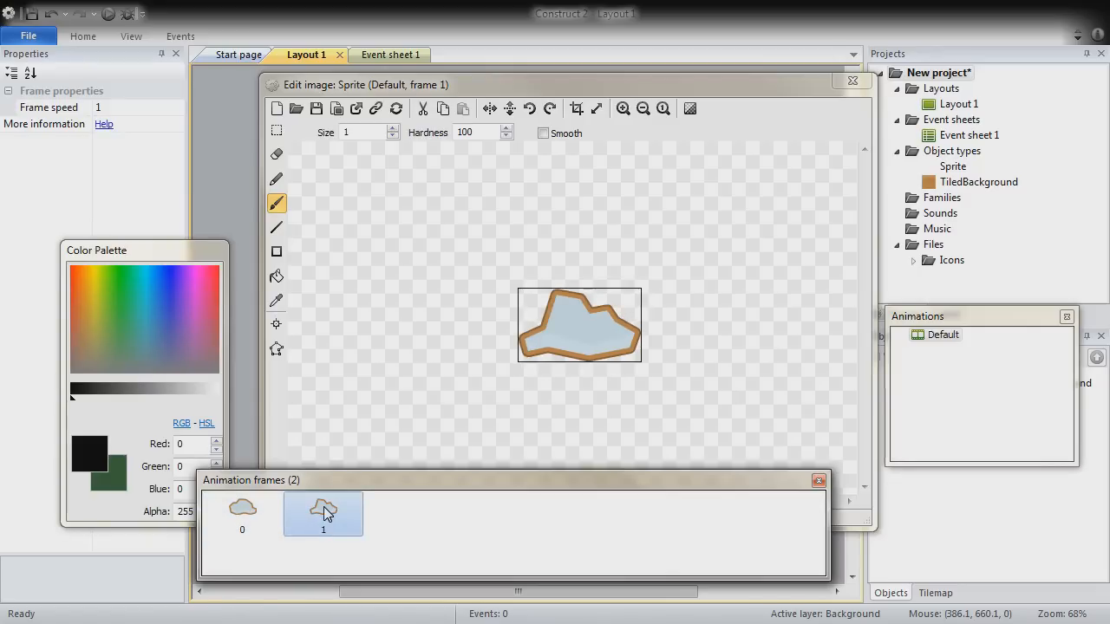
{"action": "left_click", "coordinate": [852, 81]}
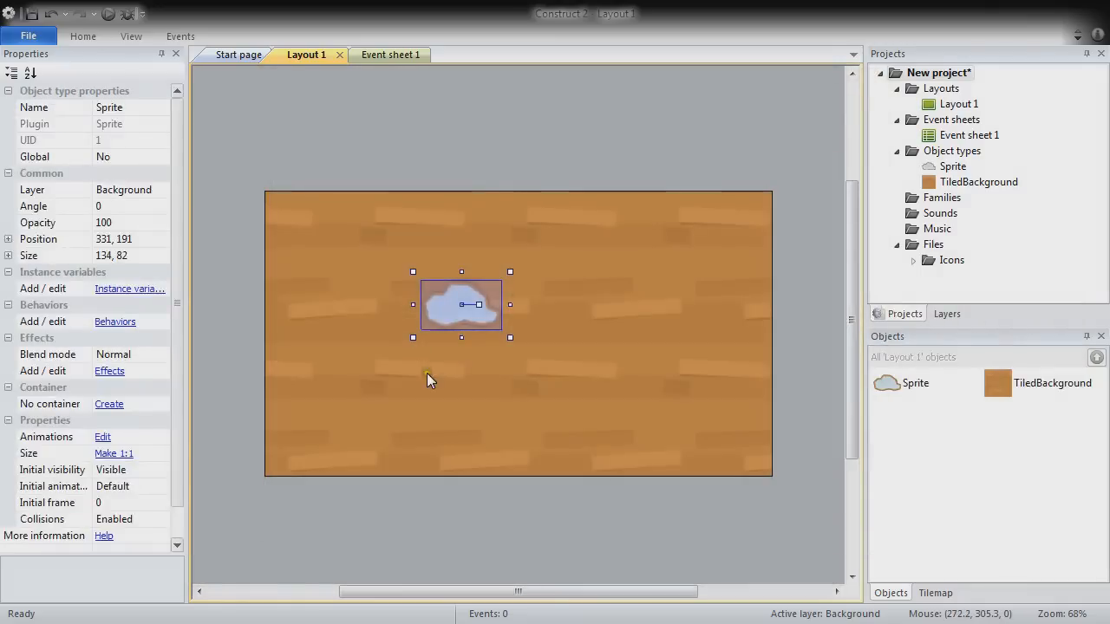
Set the position of the cloud sprite to 705, 99
{"action": "left_click_drag", "start_coordinate": [464, 322], "coordinate": [367, 271]}
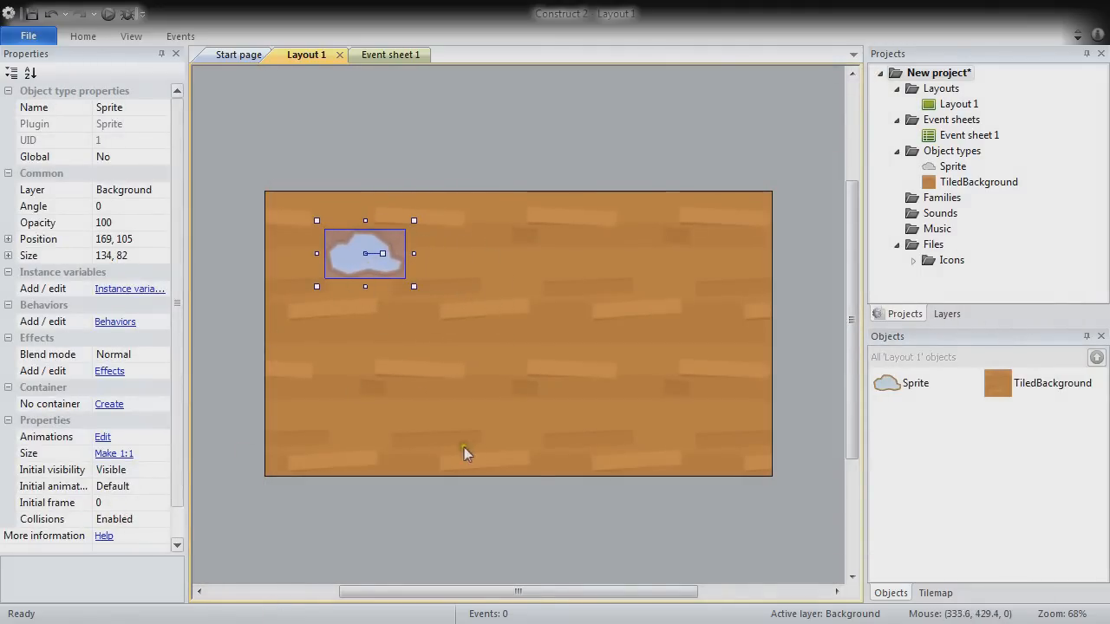
{"action": "left_click", "coordinate": [110, 240]}
{"action": "left_click", "coordinate": [111, 240]}
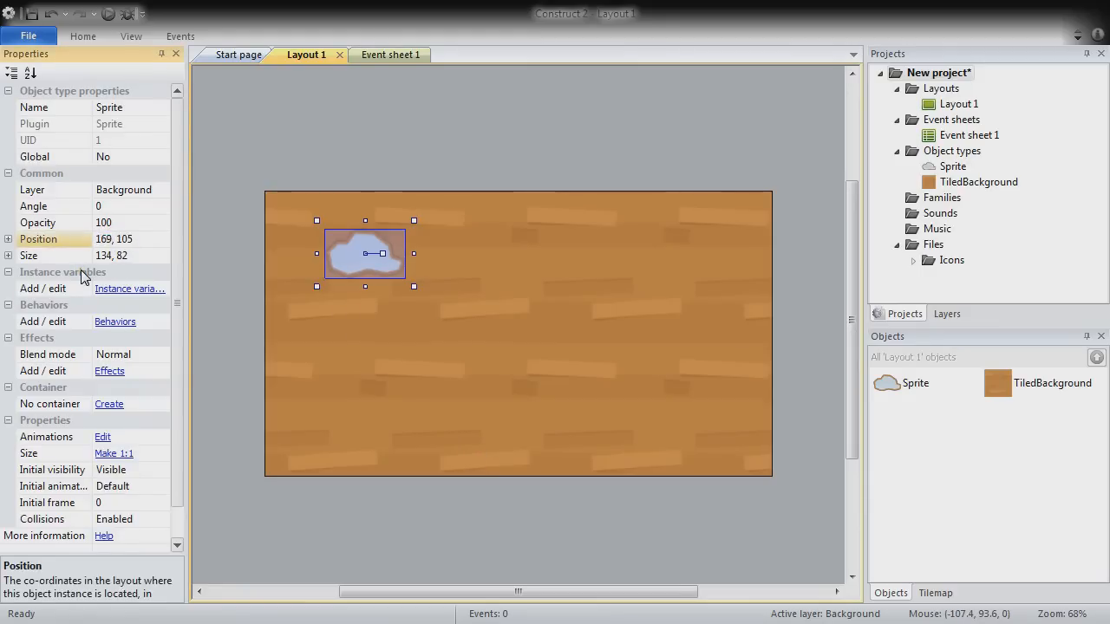
{"action": "key", "text": "ctrl+a"}
{"action": "type", "text": "705,"}
{"action": "key", "text": "Return"}
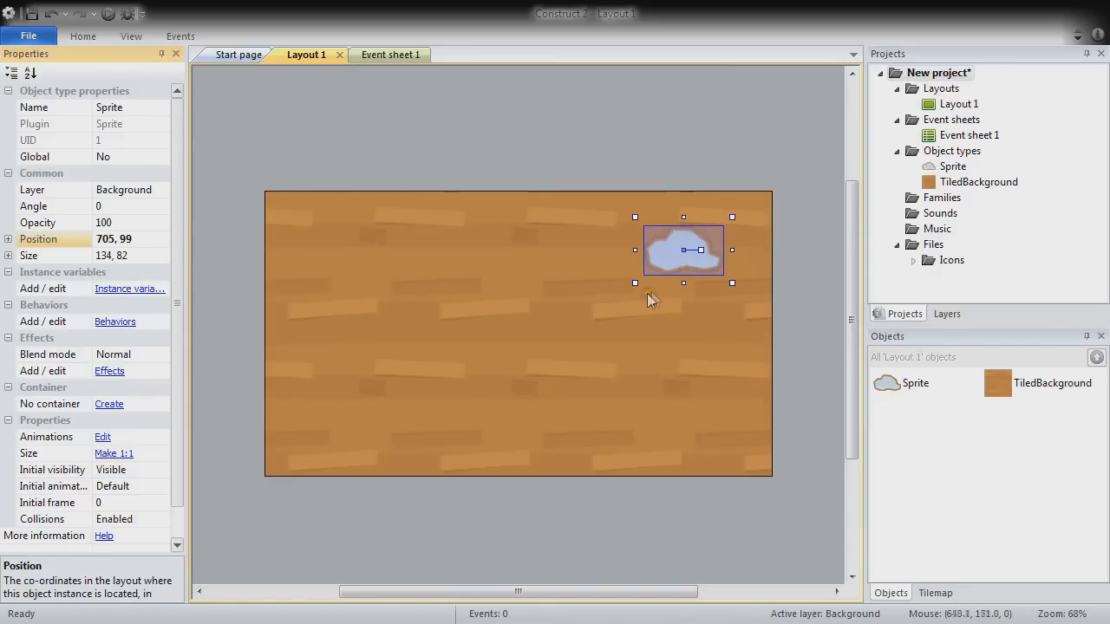
Duplicate the cloud sprite to about 204, 146 and set the copy's initial frame to 1
{"action": "left_click_drag", "start_coordinate": [672, 260], "coordinate": [368, 289], "text": "ctrl"}
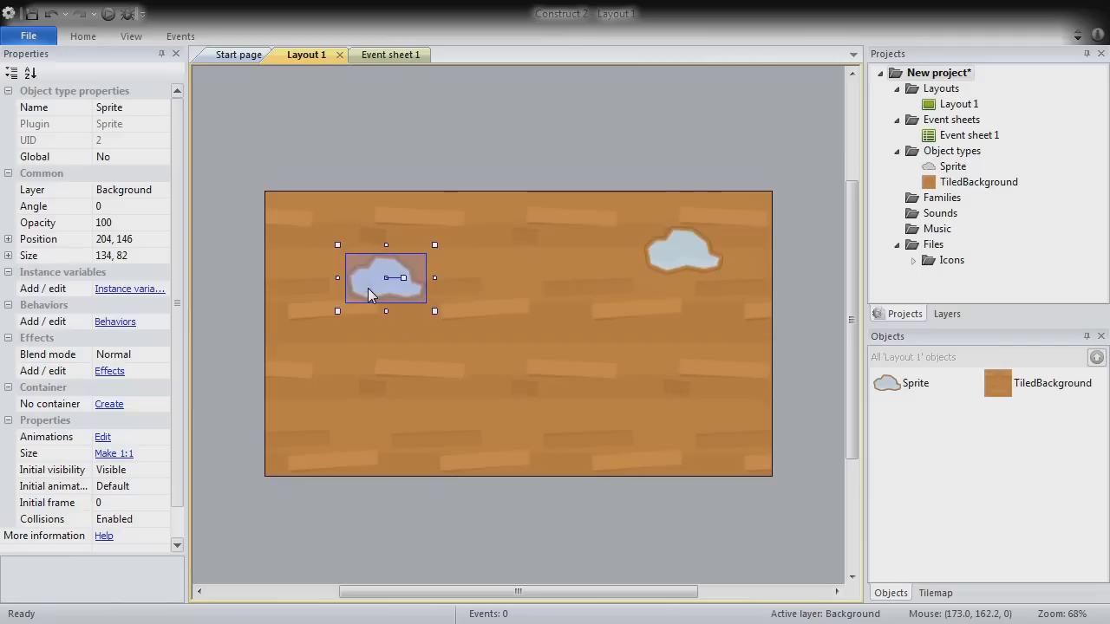
{"action": "left_click", "coordinate": [119, 501]}
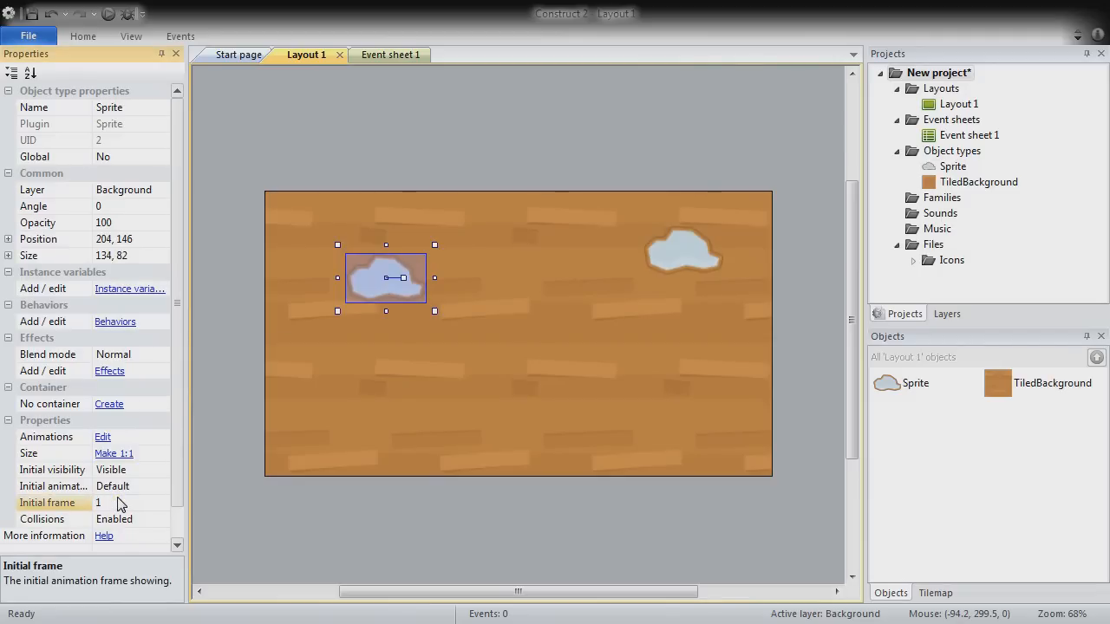
{"action": "key", "text": "Return"}
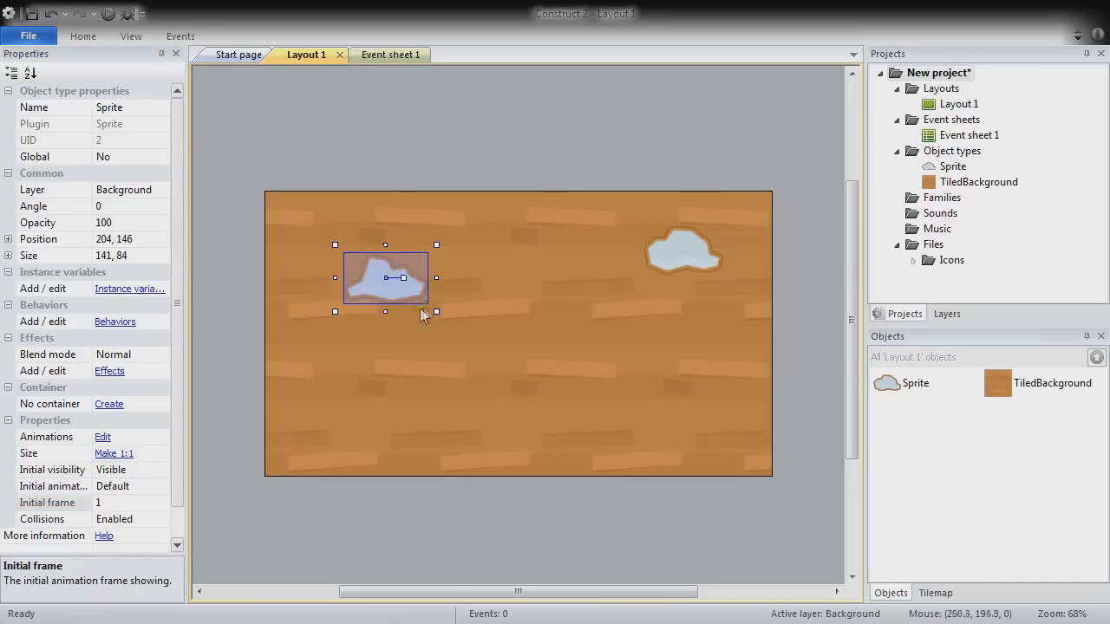
Set the position of the duplicated cloud to 178, 150 and deselect it
{"action": "left_click", "coordinate": [109, 252]}
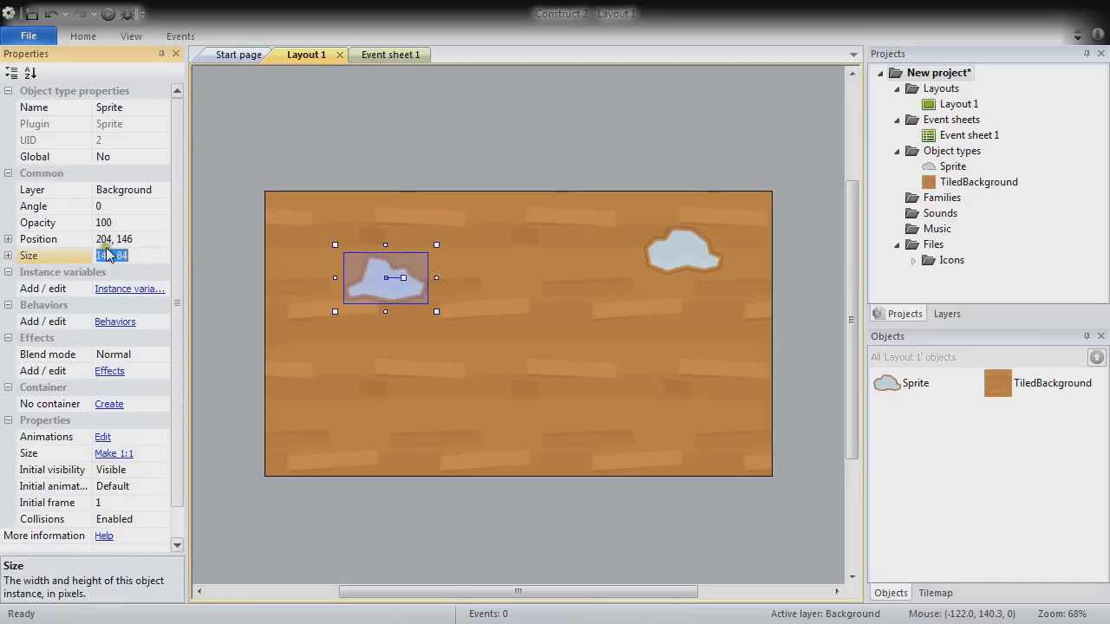
{"action": "left_click", "coordinate": [151, 241]}
{"action": "type", "text": "178,"}
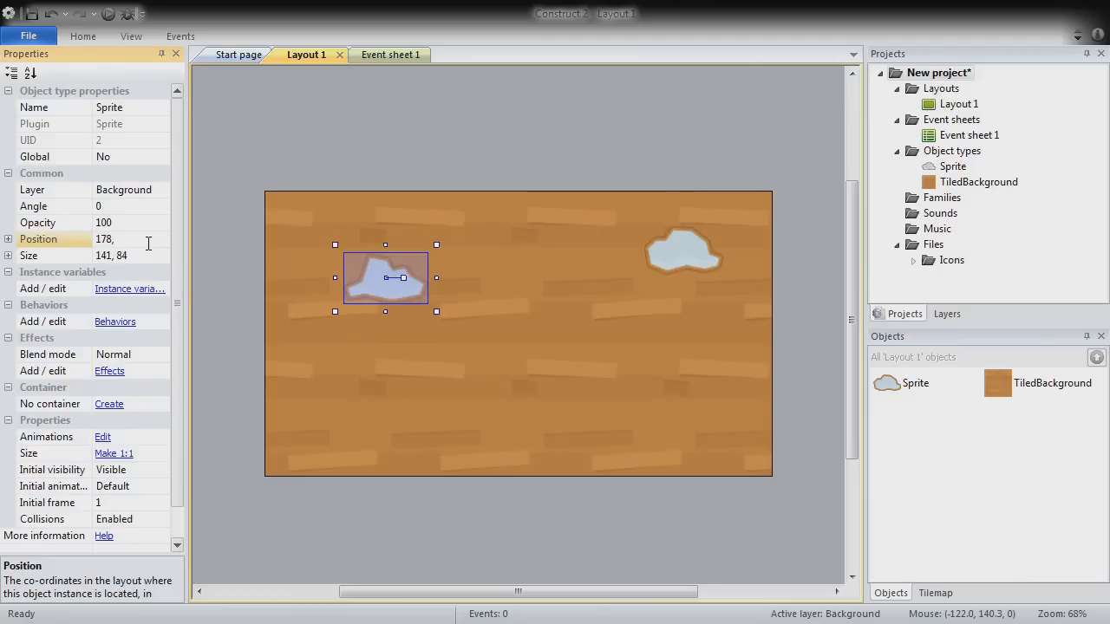
{"action": "type", "text": " 150"}
{"action": "key", "text": "Return"}
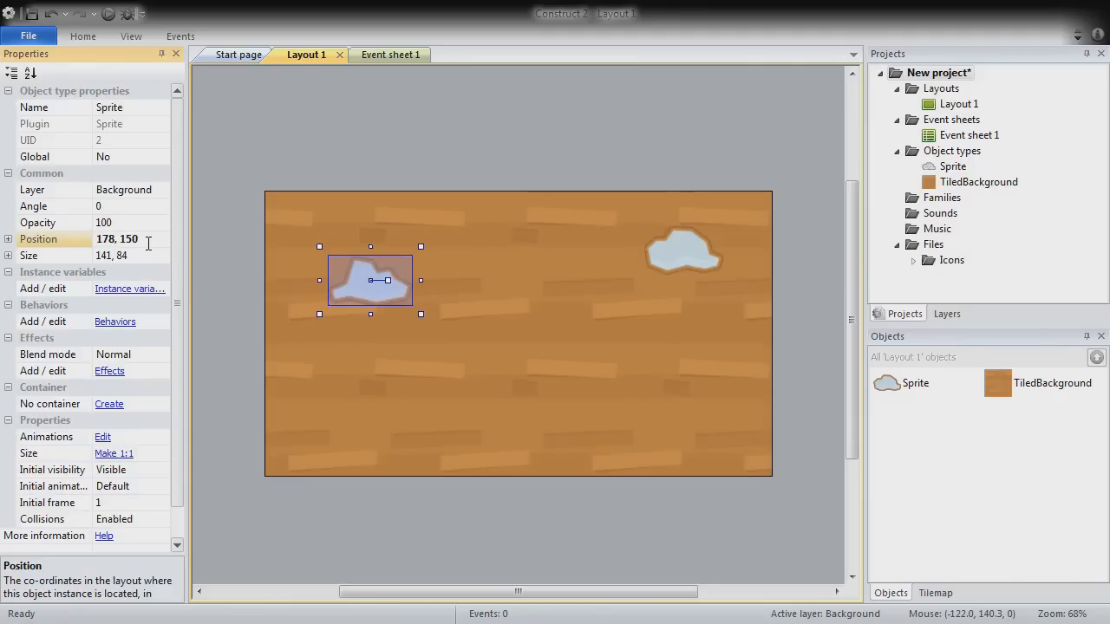
{"action": "left_click", "coordinate": [579, 153]}
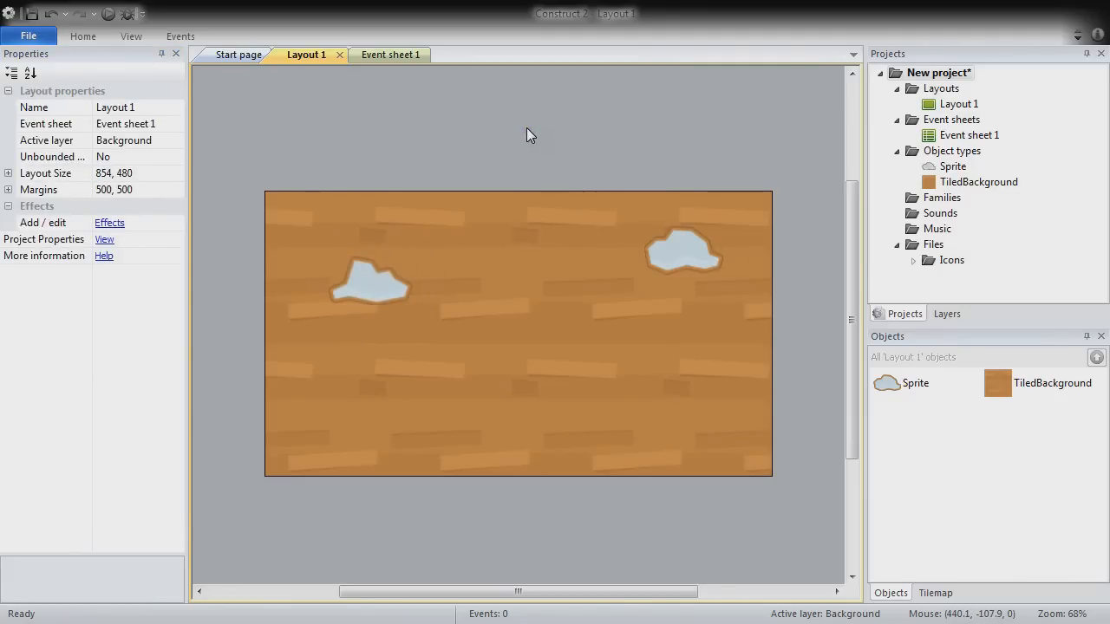
{"action": "left_click", "coordinate": [507, 167]}
{"action": "left_click", "coordinate": [591, 128]}
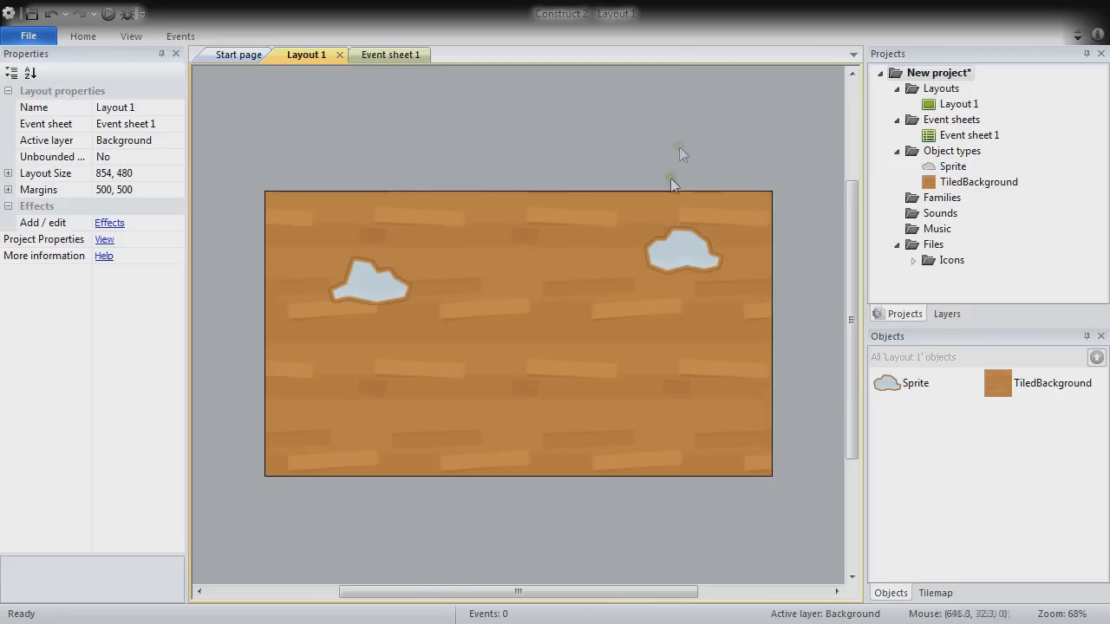
Insert a new Sprite object on the Background layer between the two clouds, at about 379, 148
{"action": "double_click", "coordinate": [522, 177]}
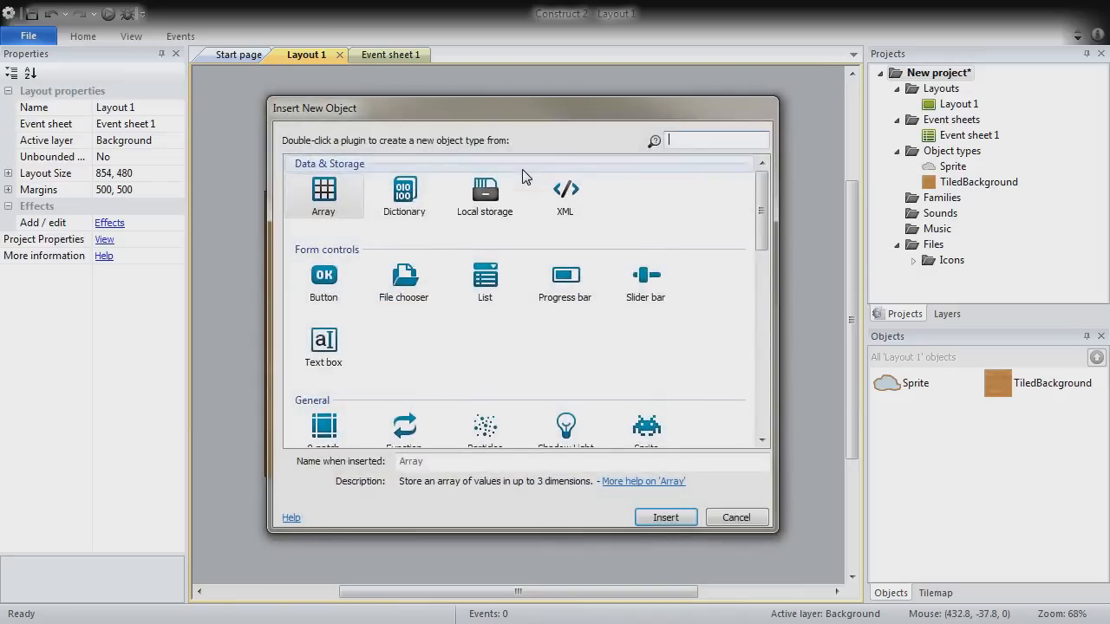
{"action": "left_click", "coordinate": [650, 436]}
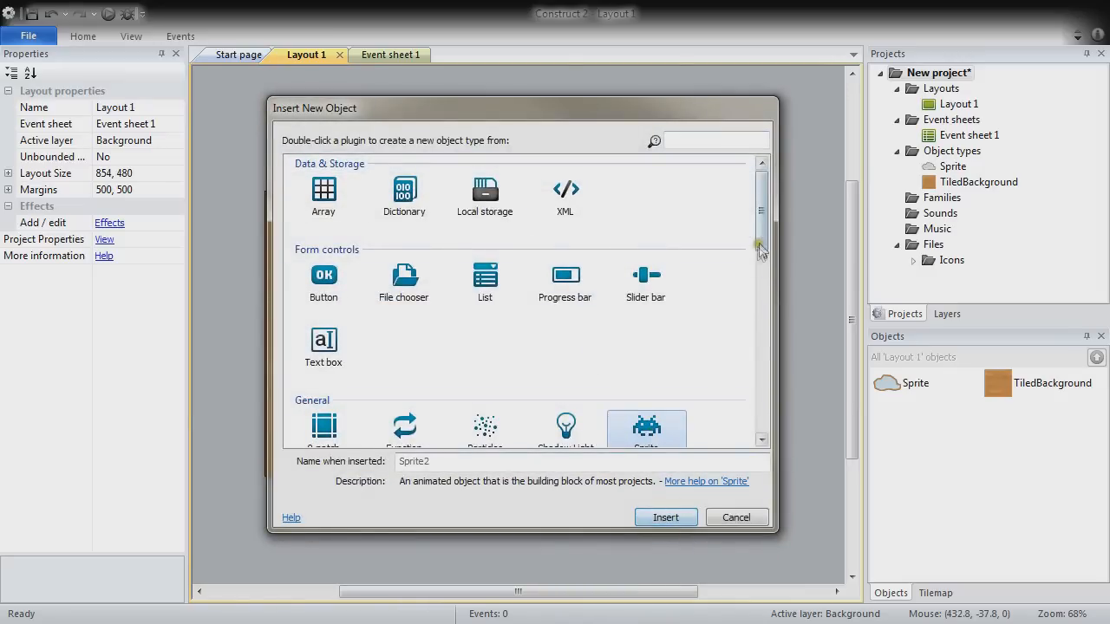
{"action": "left_click_drag", "start_coordinate": [761, 249], "coordinate": [760, 274]}
{"action": "left_click", "coordinate": [657, 520]}
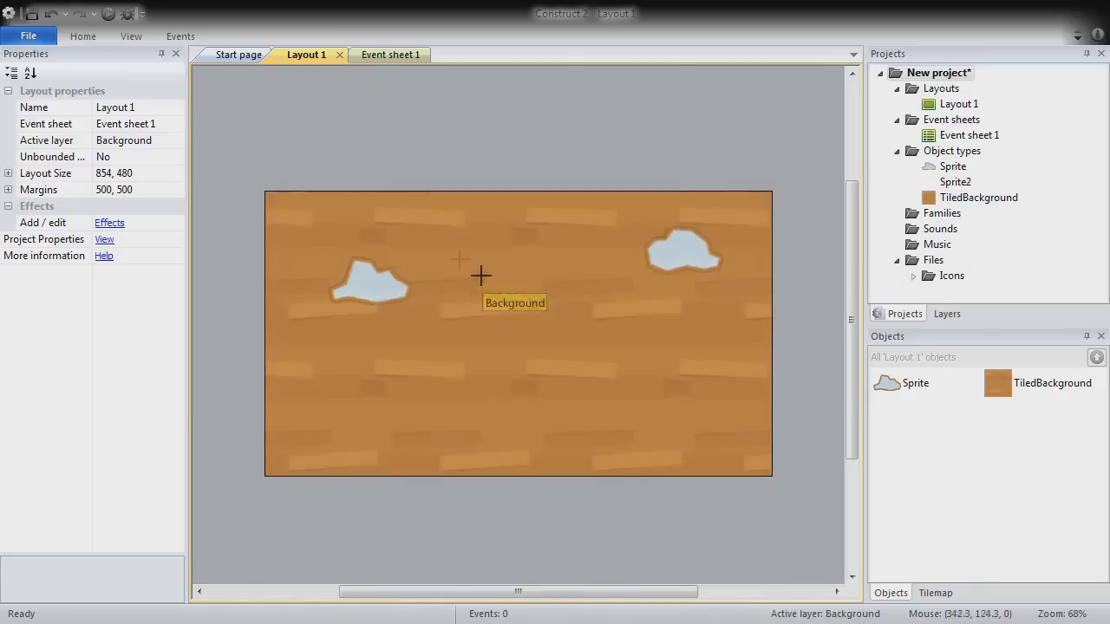
{"action": "left_click", "coordinate": [491, 277]}
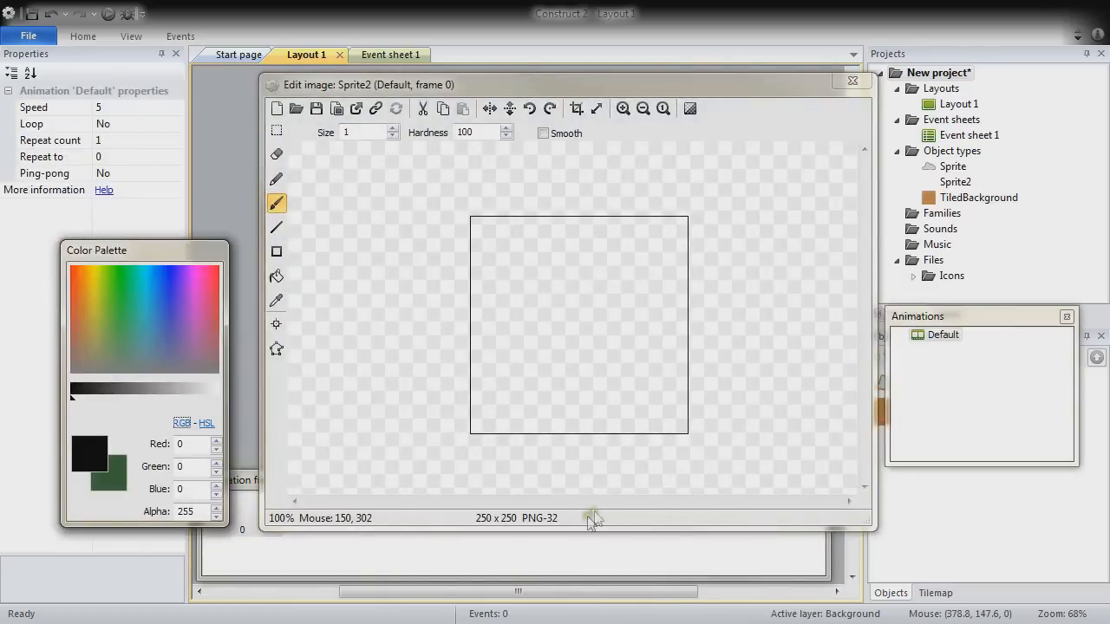
Import tree_oak.png and tree_pine.png from files as animation frames of the new sprite and delete the empty first frame
{"action": "left_click", "coordinate": [548, 548]}
{"action": "right_click", "coordinate": [411, 532]}
{"action": "mouse_move", "coordinate": [500, 477]}
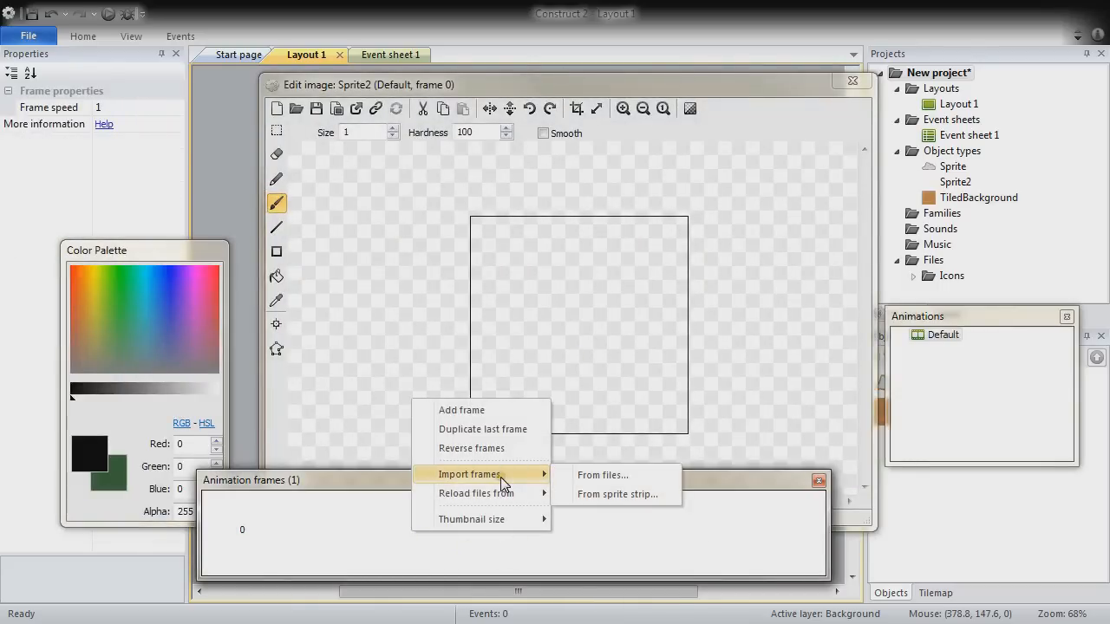
{"action": "left_click", "coordinate": [574, 477]}
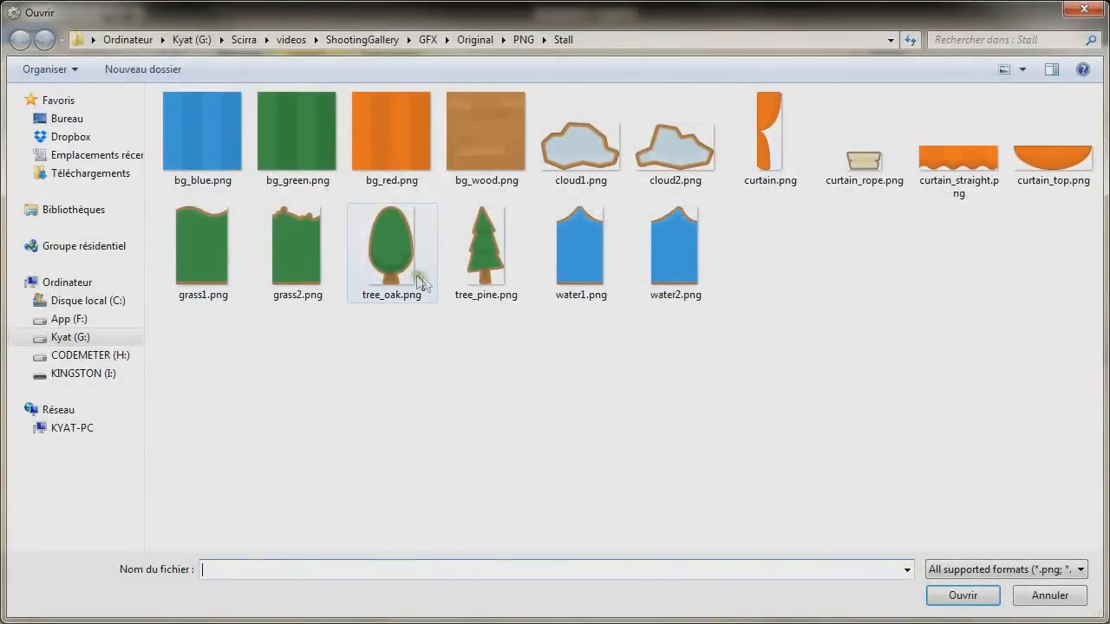
{"action": "left_click", "coordinate": [386, 258]}
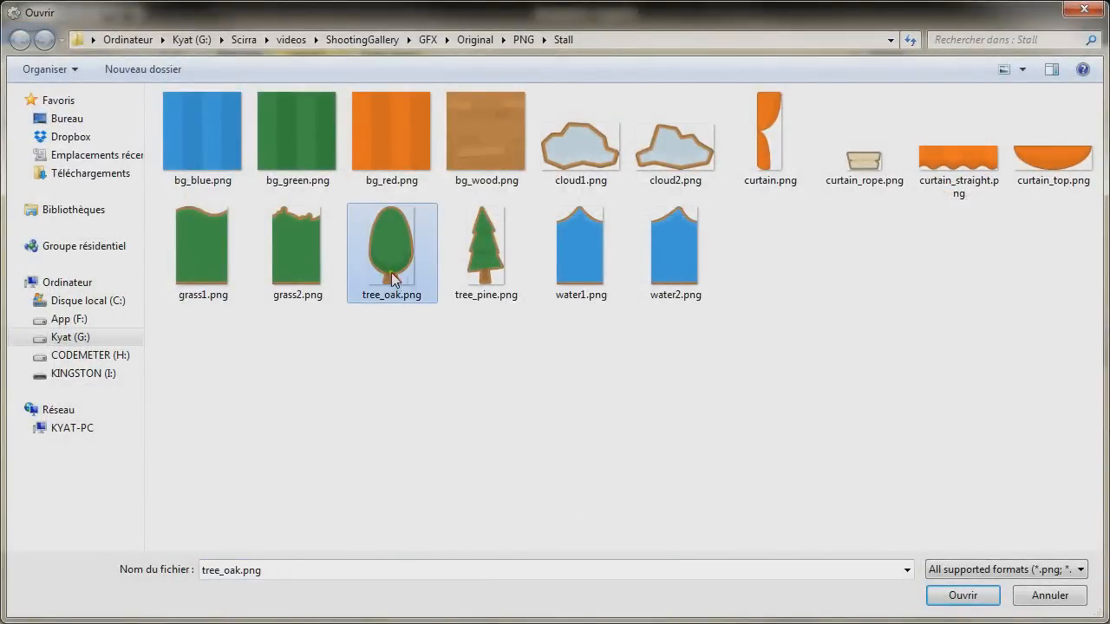
{"action": "left_click", "coordinate": [477, 273], "text": "ctrl"}
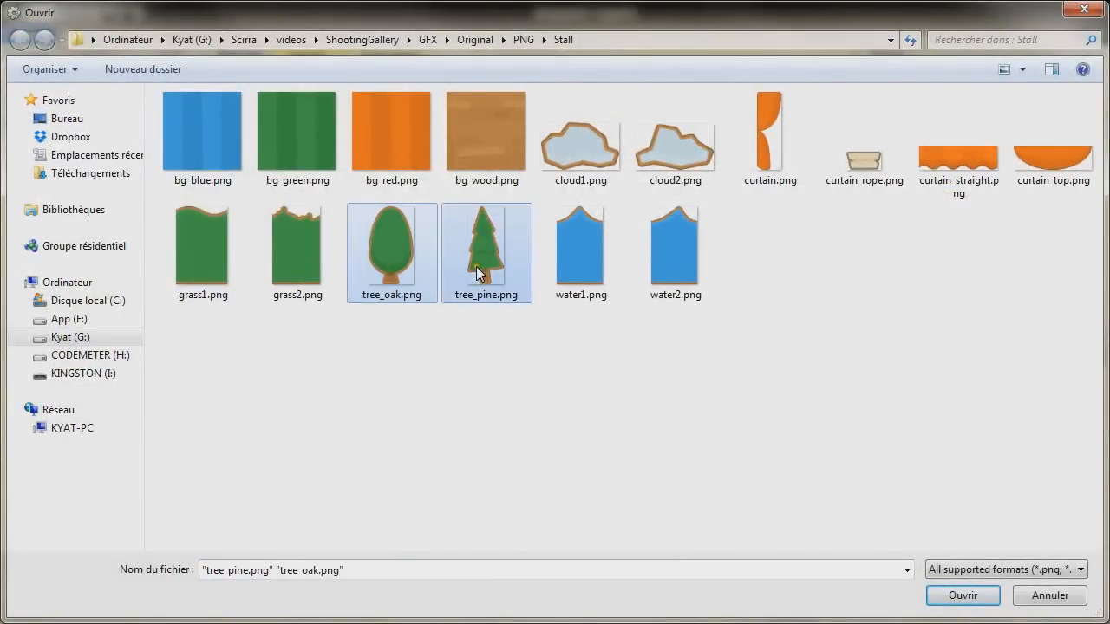
{"action": "left_click", "coordinate": [966, 599]}
{"action": "left_click", "coordinate": [243, 510]}
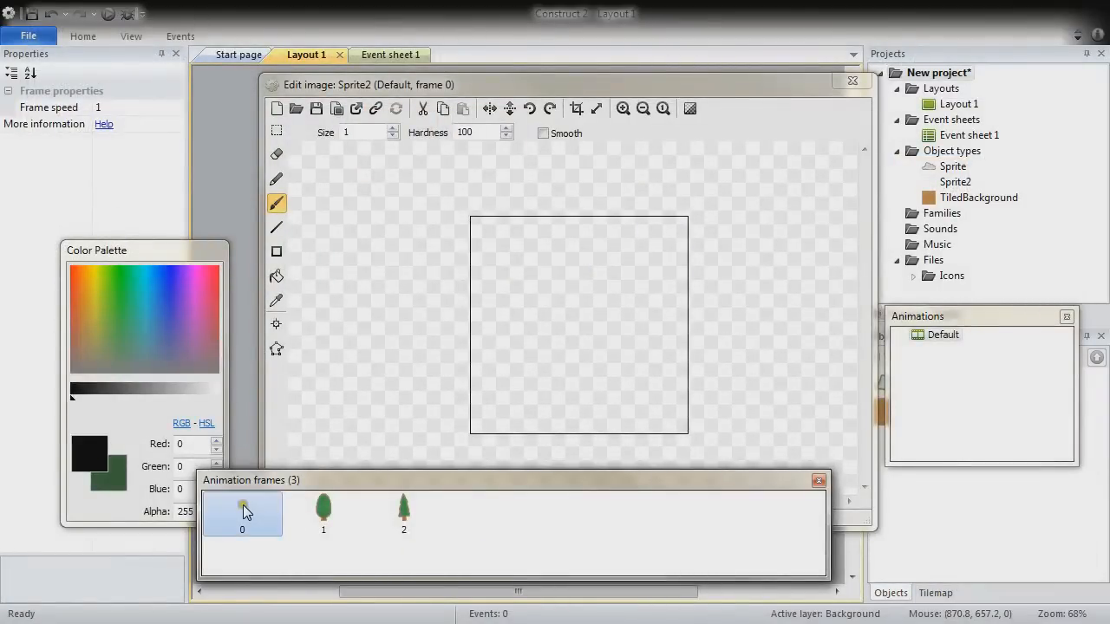
{"action": "key", "text": "Delete"}
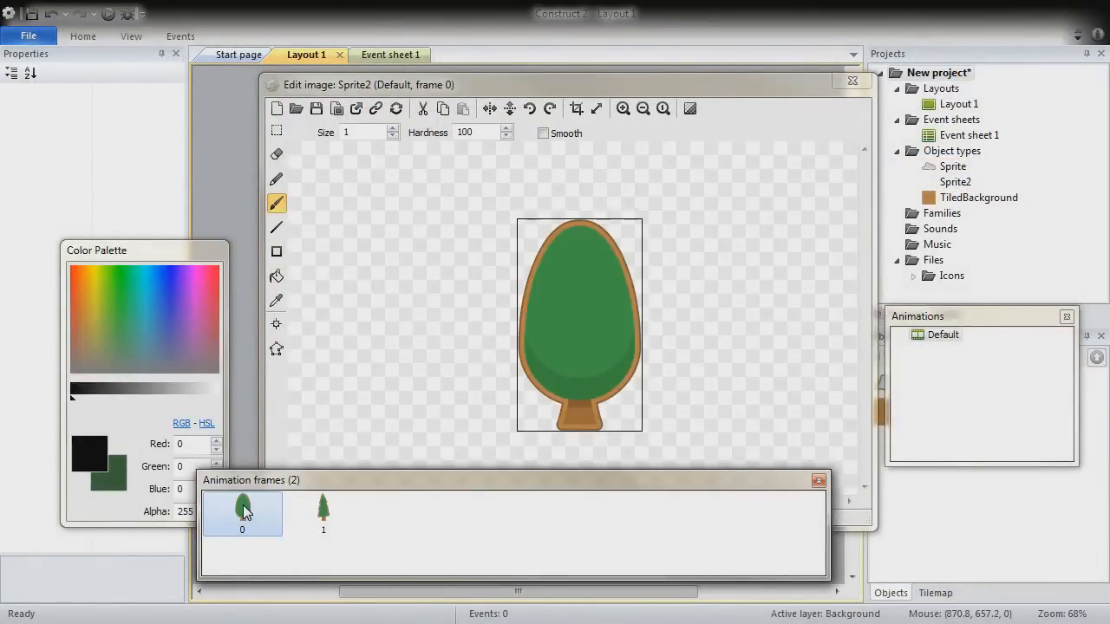
Set the speed of the tree sprite's Default animation to 0 and close the image editor
{"action": "left_click", "coordinate": [941, 336]}
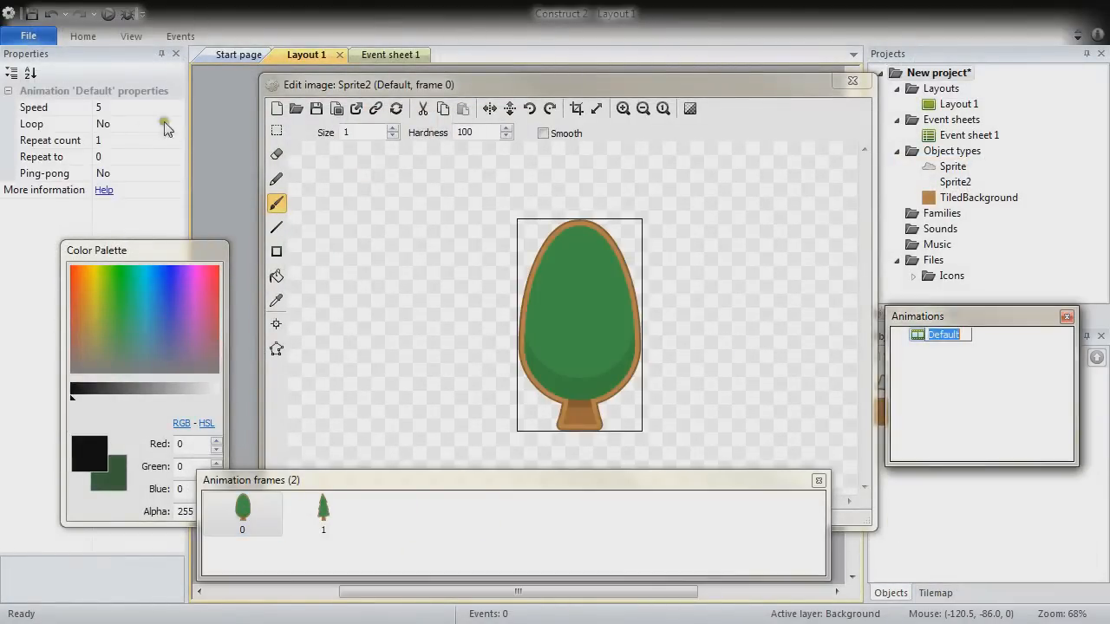
{"action": "left_click", "coordinate": [115, 108]}
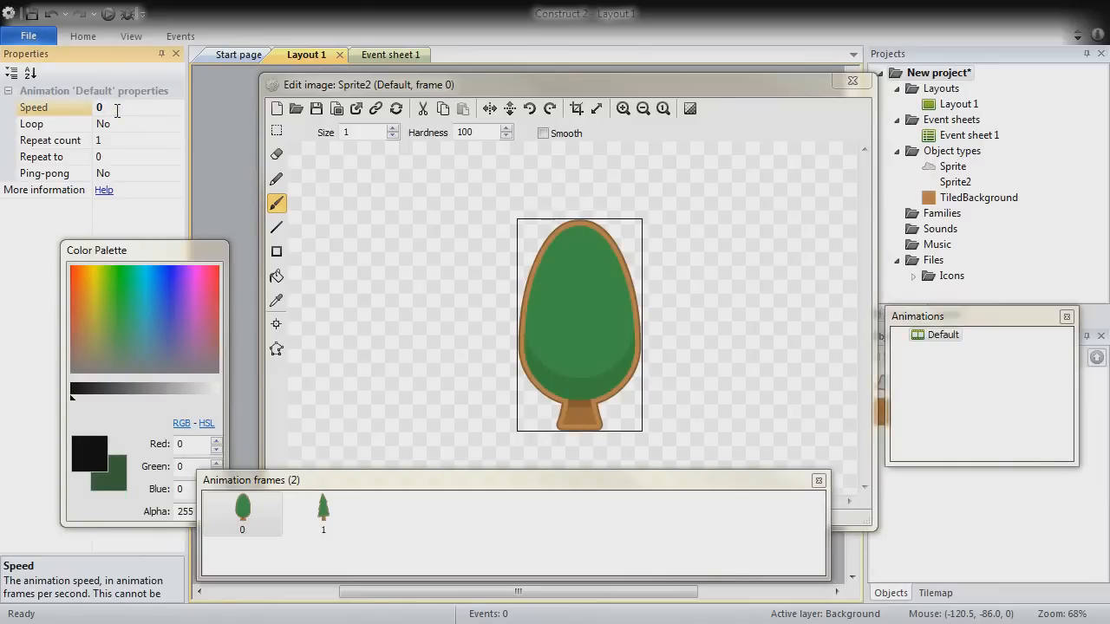
{"action": "left_click", "coordinate": [852, 80]}
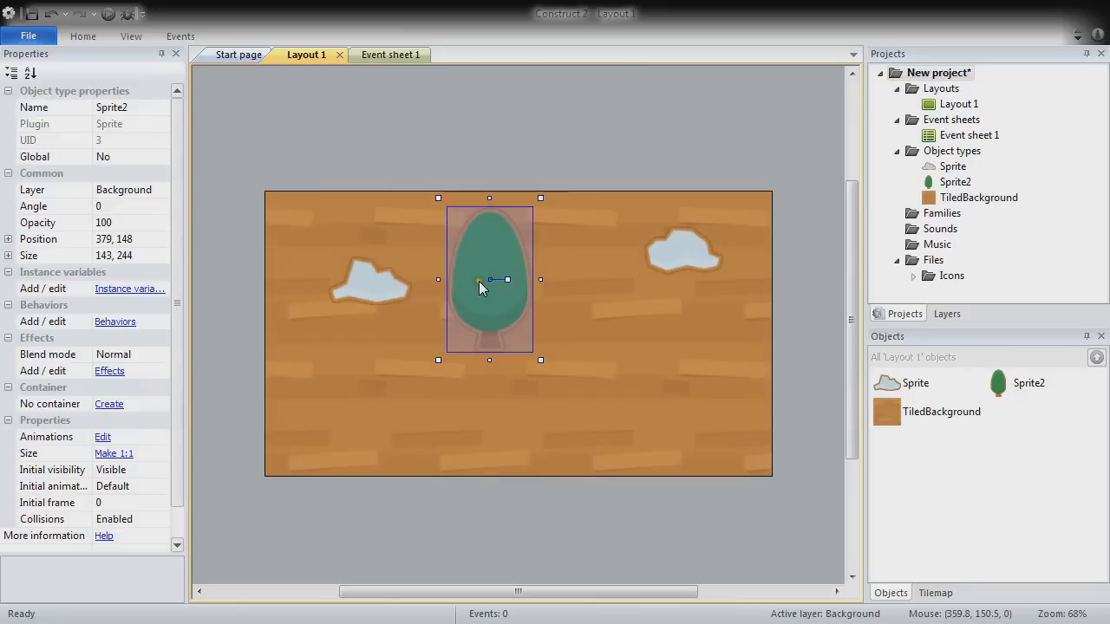
Set the position of the oak tree sprite to 98, 160 and deselect it
{"action": "left_click", "coordinate": [134, 239]}
{"action": "type", "text": "98,16"}
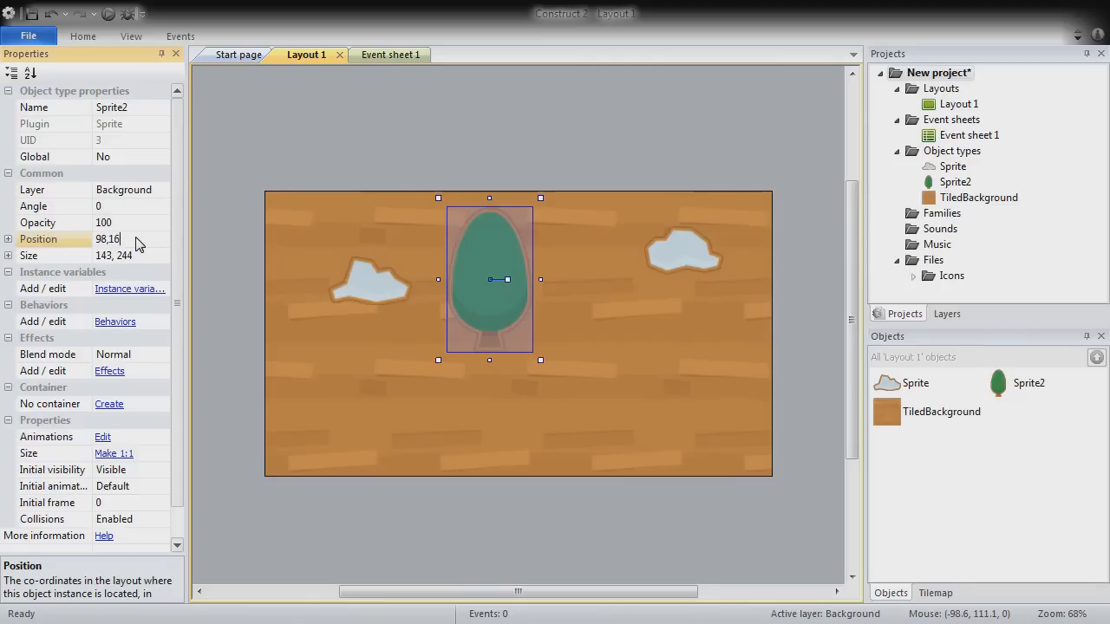
{"action": "type", "text": "0"}
{"action": "key", "text": "Return"}
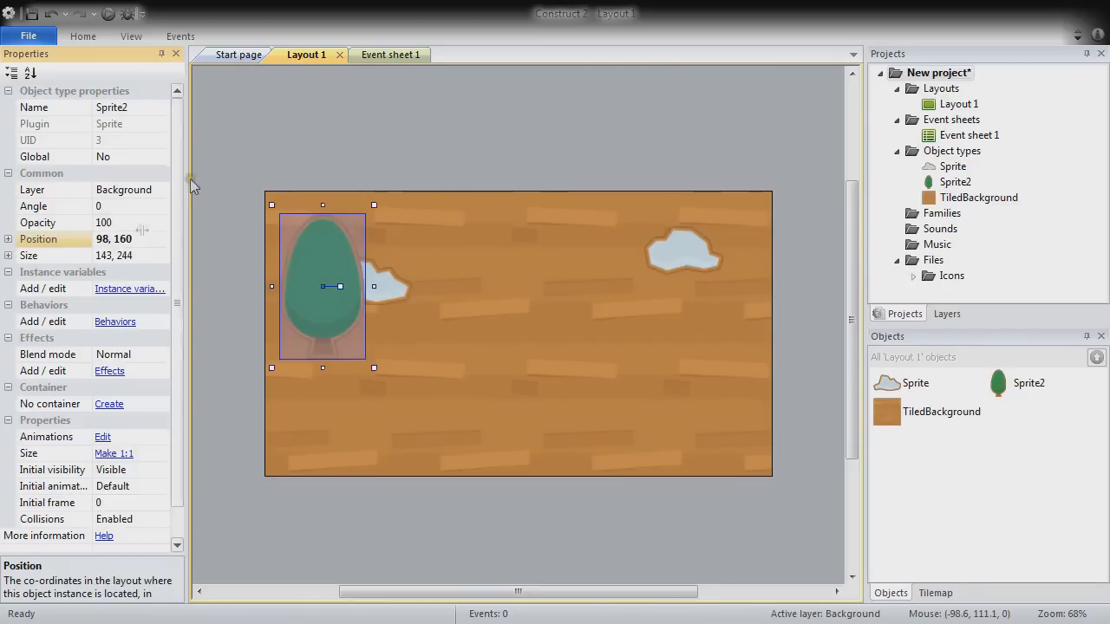
{"action": "left_click", "coordinate": [533, 104]}
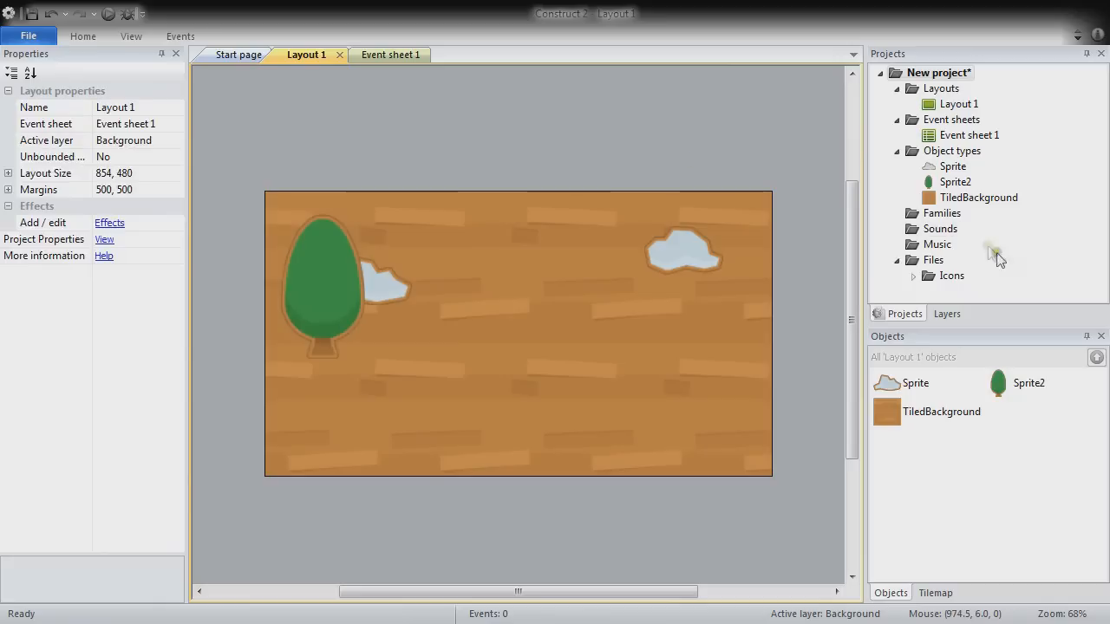
Rename Layer 0, the layer directly above Background, as Grass
{"action": "left_click", "coordinate": [957, 316]}
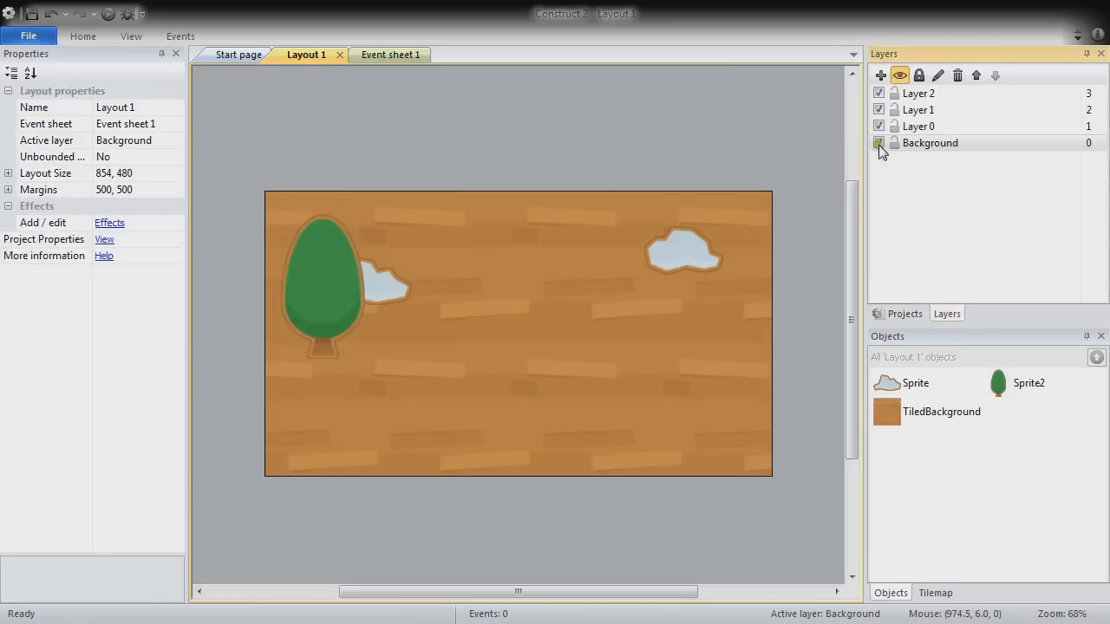
{"action": "left_click", "coordinate": [908, 146]}
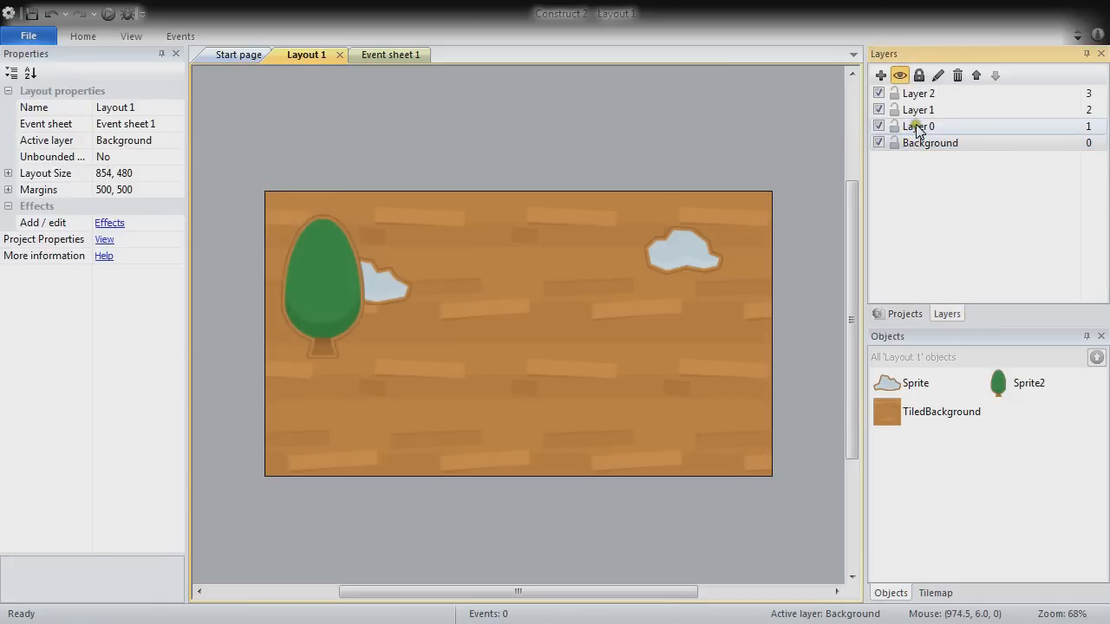
{"action": "left_click", "coordinate": [916, 130]}
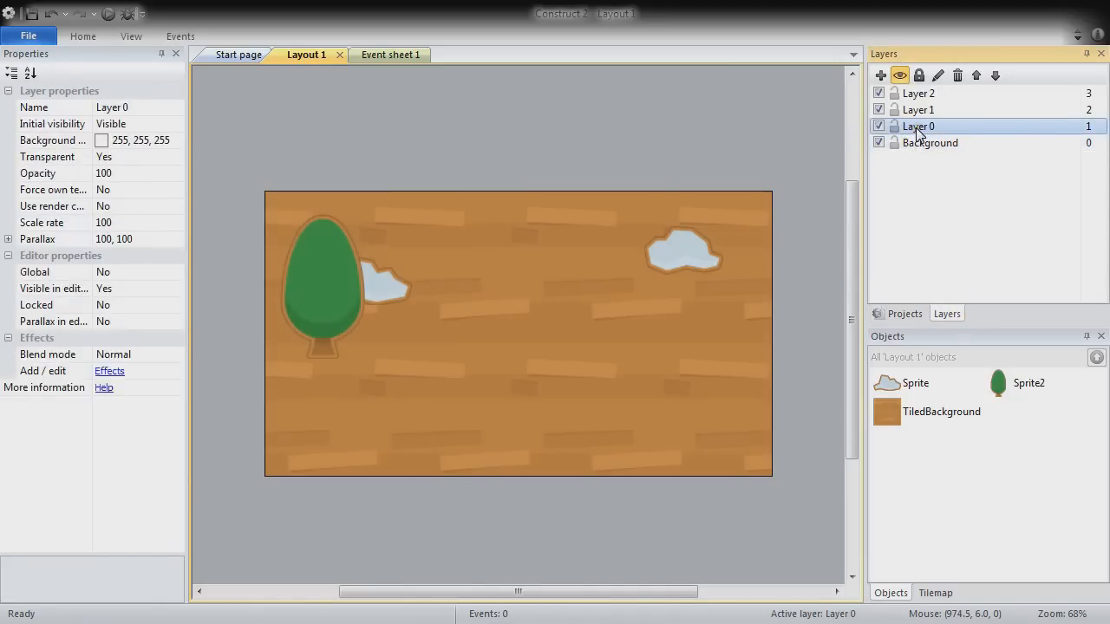
{"action": "left_click", "coordinate": [159, 109]}
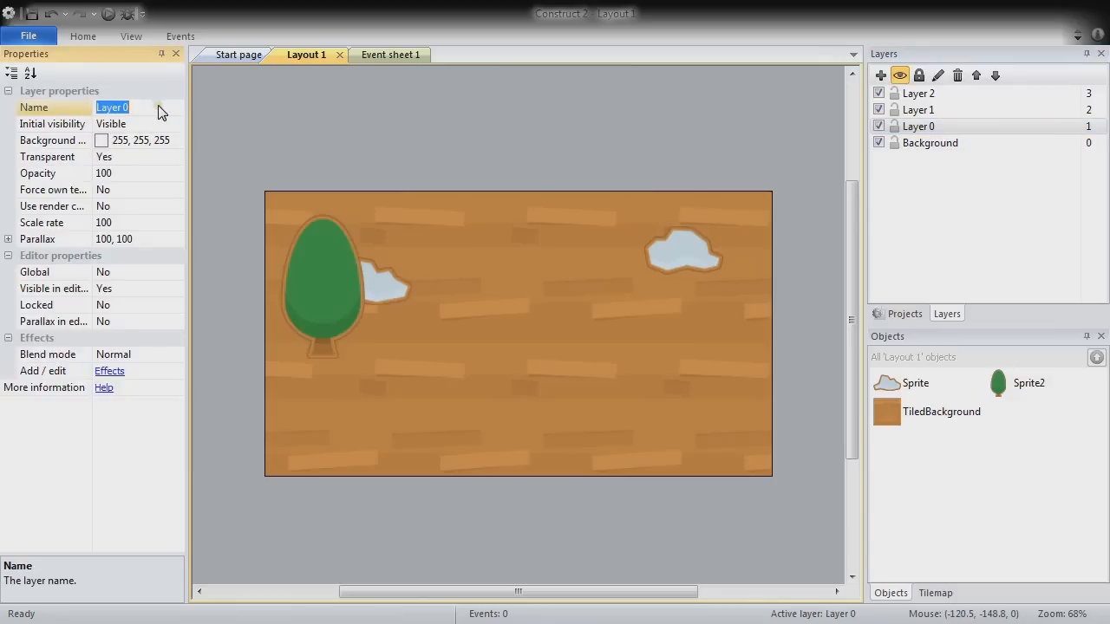
{"action": "type", "text": "Grass"}
{"action": "key", "text": "Return"}
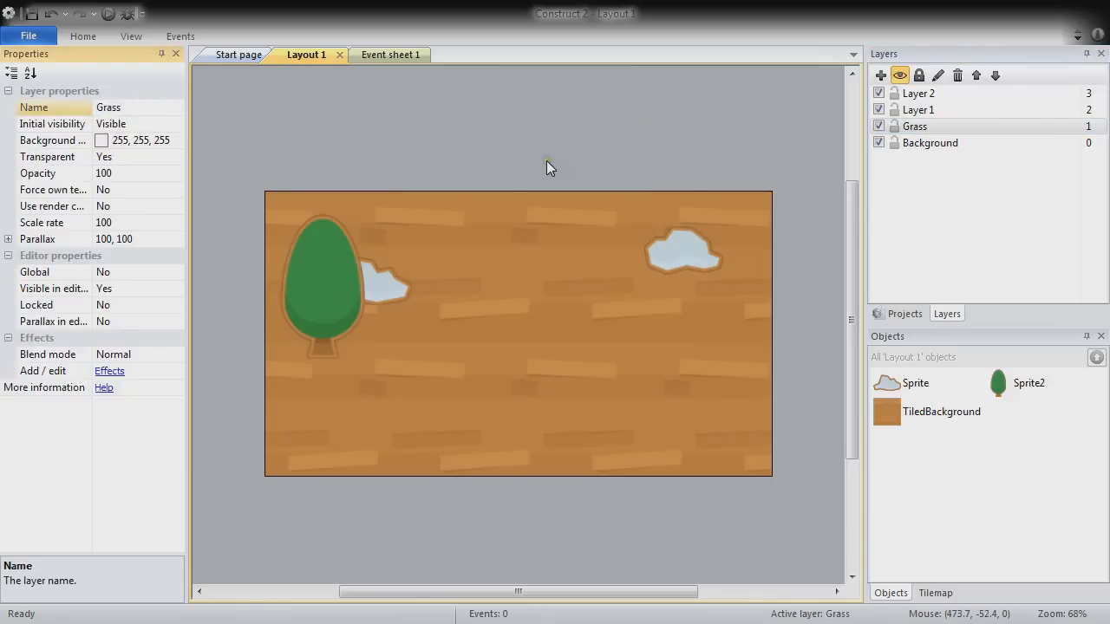
Lock the Background layer and keep Grass as the active layer
{"action": "left_click", "coordinate": [906, 128]}
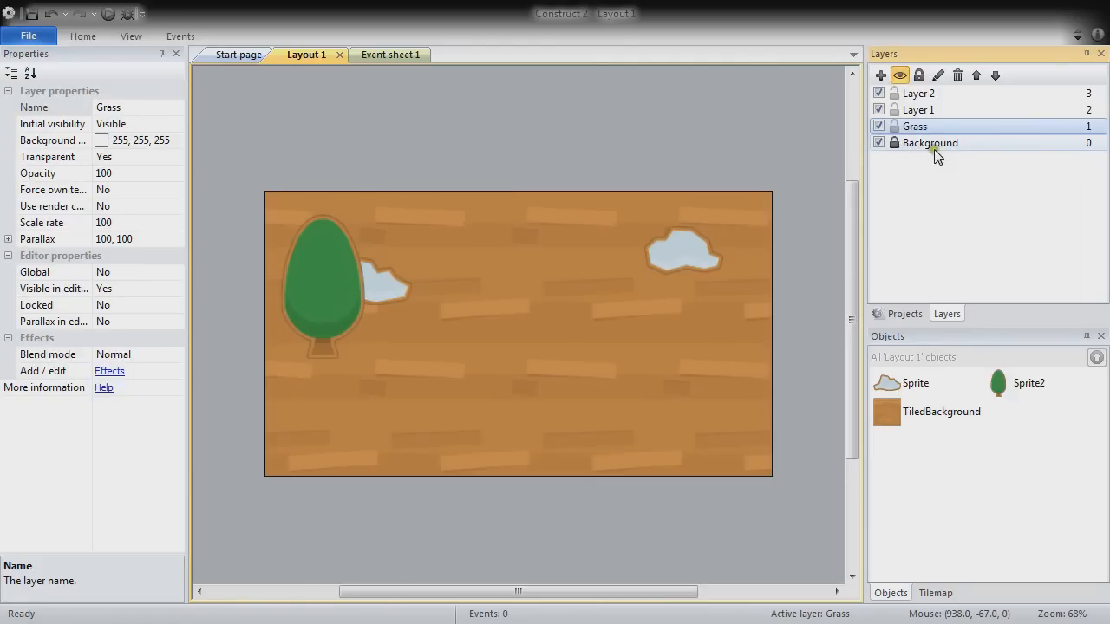
{"action": "left_click", "coordinate": [588, 363]}
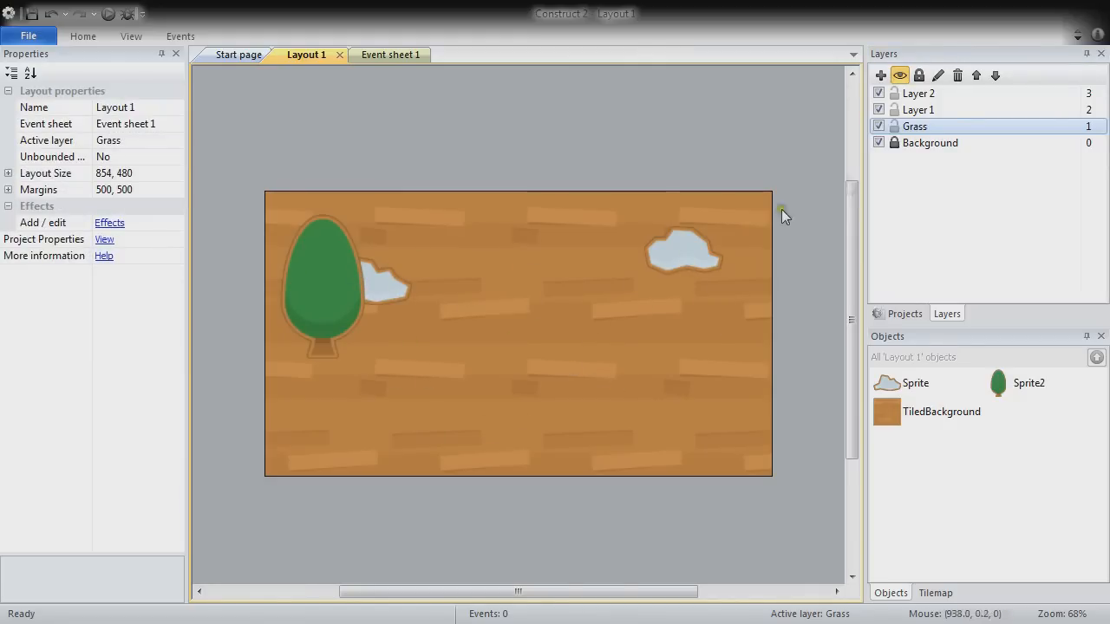
{"action": "left_click", "coordinate": [911, 130]}
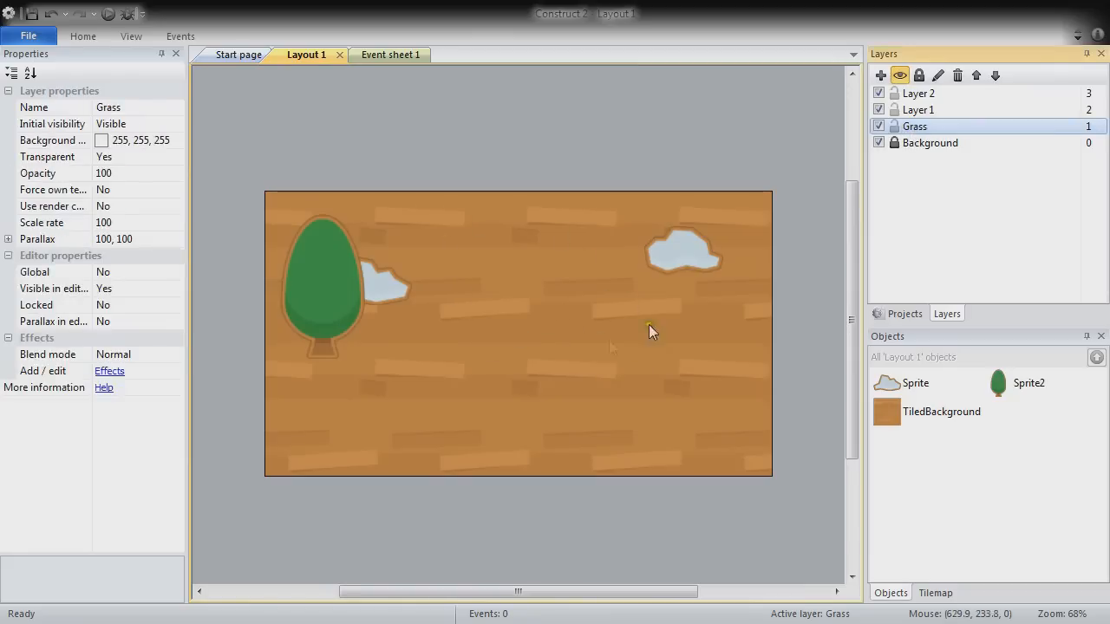
Insert a new Tiled Background object on the Grass layer at about 367, 282
{"action": "left_click", "coordinate": [516, 334]}
{"action": "double_click", "coordinate": [516, 335]}
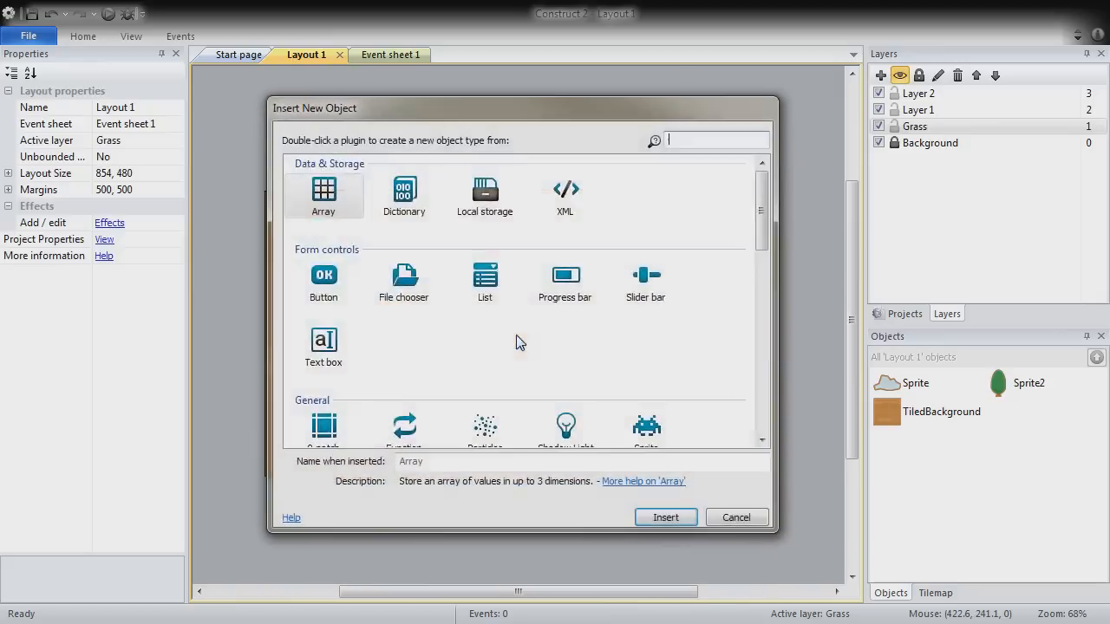
{"action": "scroll", "coordinate": [764, 227], "scroll_direction": "down", "scroll_amount": 5}
{"action": "double_click", "coordinate": [477, 245]}
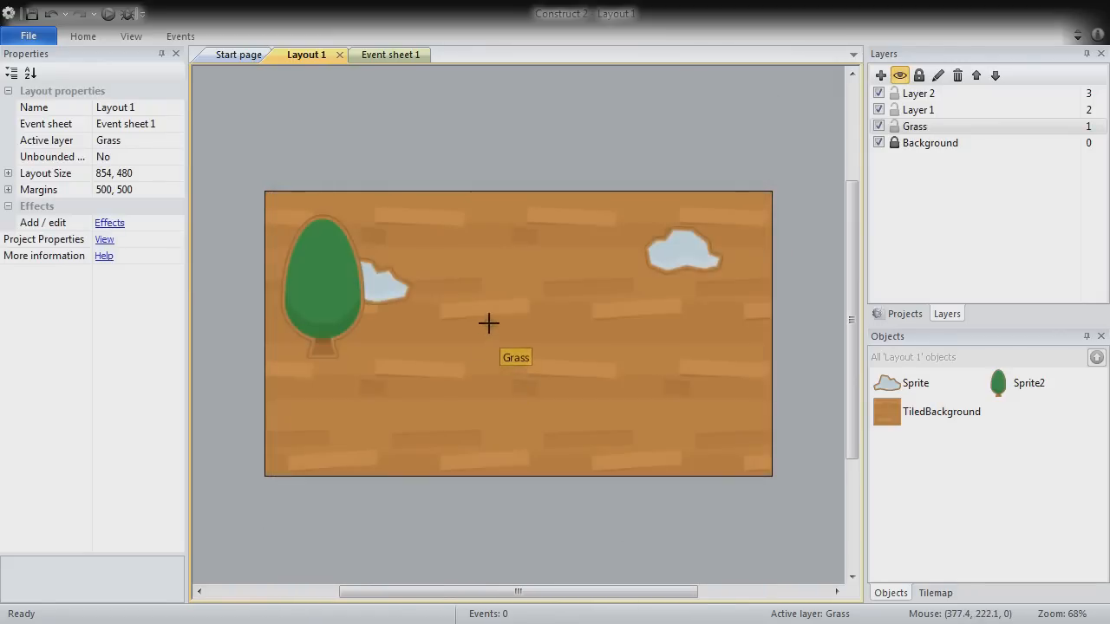
{"action": "left_click", "coordinate": [483, 359]}
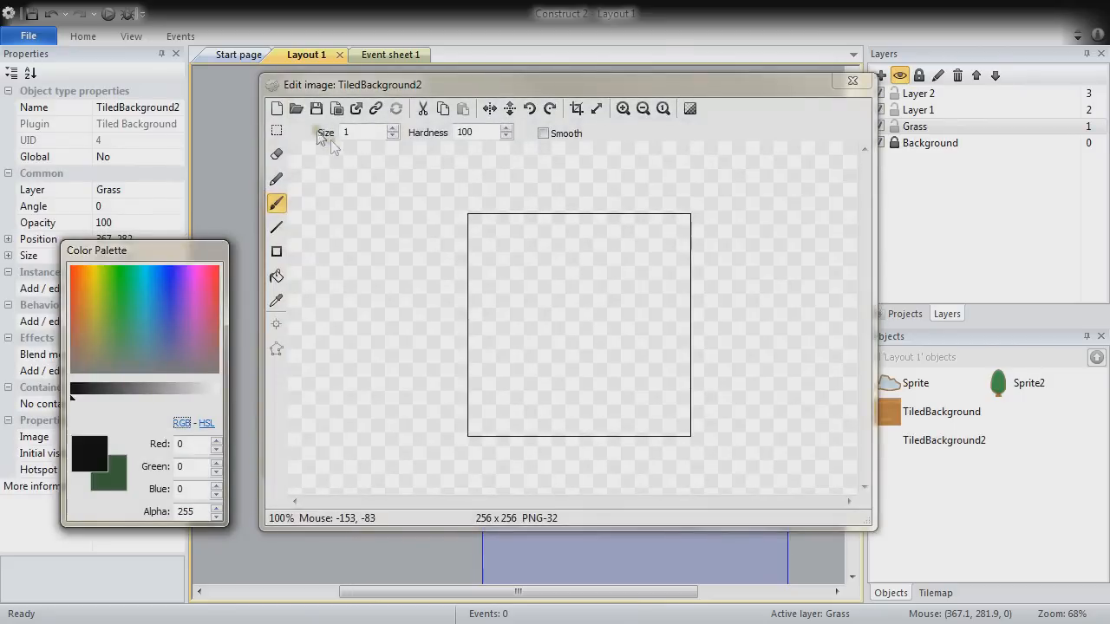
Load grass-resized.png from the GFX folder as the new tiled background's image and close the image editor
{"action": "left_click", "coordinate": [303, 111]}
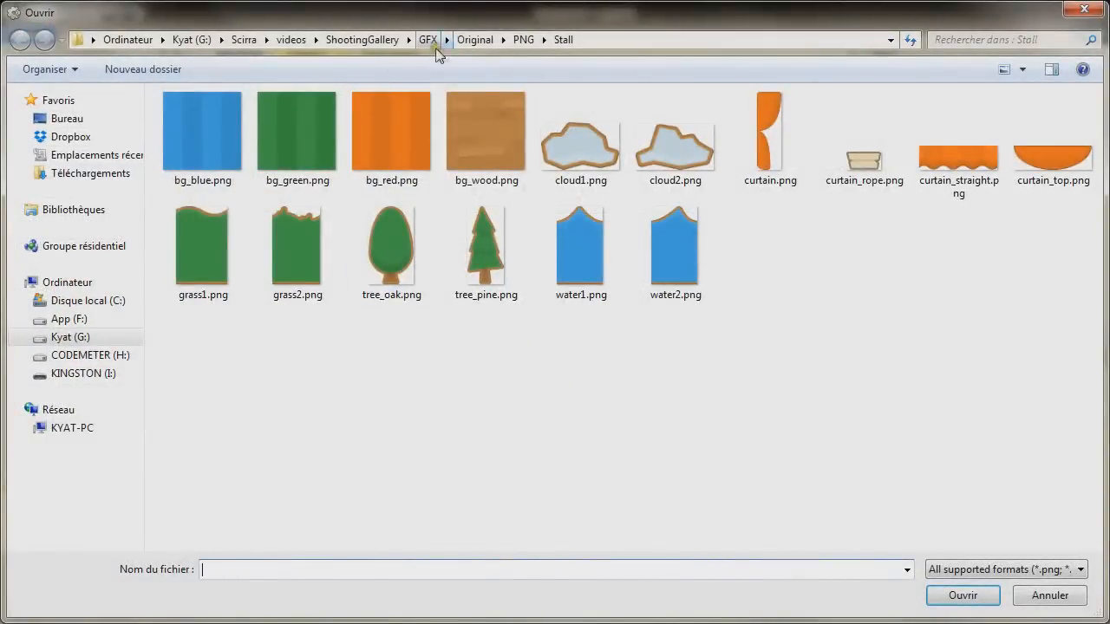
{"action": "left_click", "coordinate": [428, 40]}
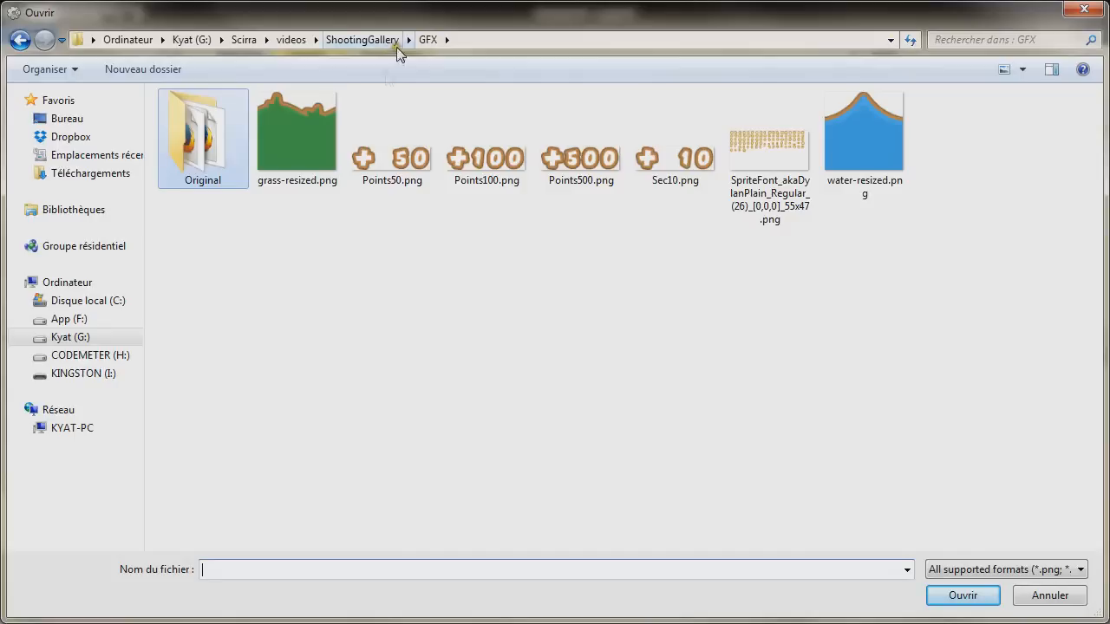
{"action": "left_click", "coordinate": [307, 140]}
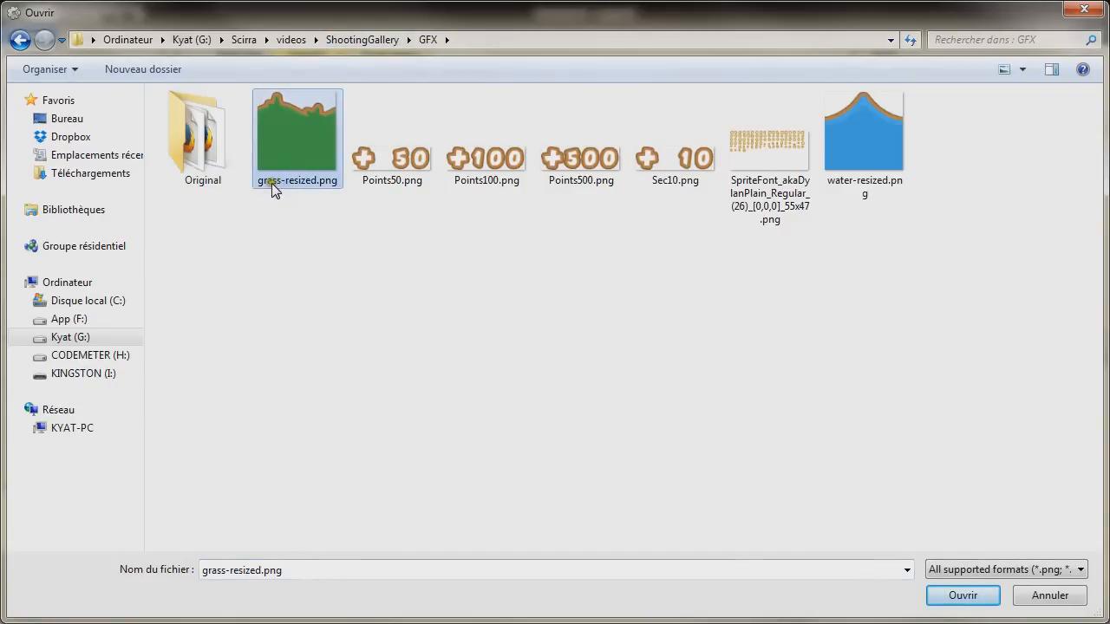
{"action": "left_click", "coordinate": [971, 595]}
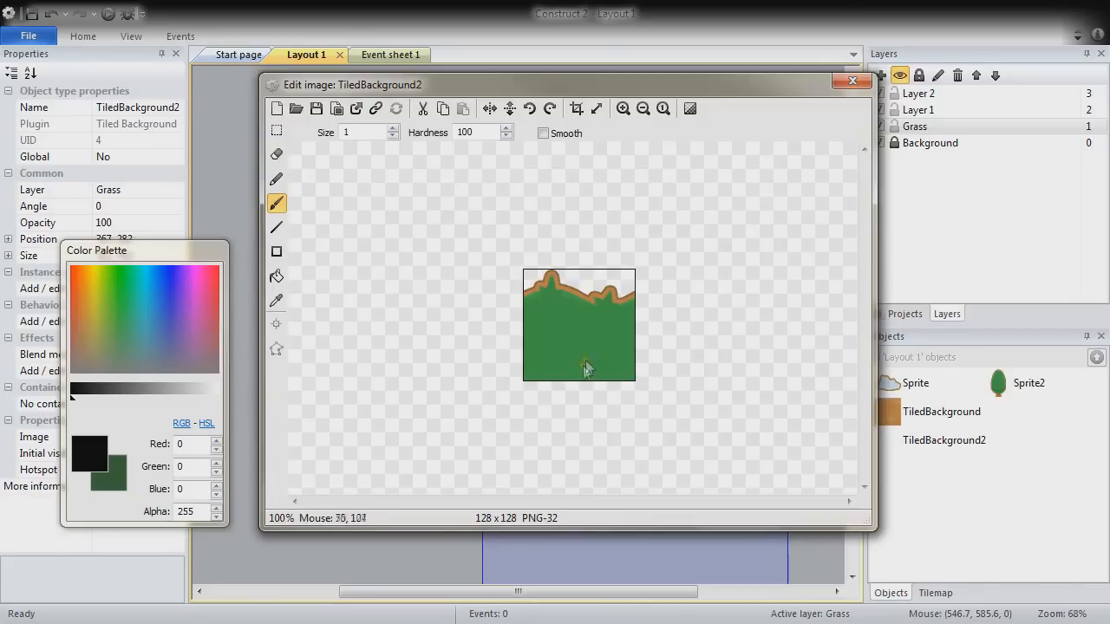
{"action": "left_click", "coordinate": [852, 81]}
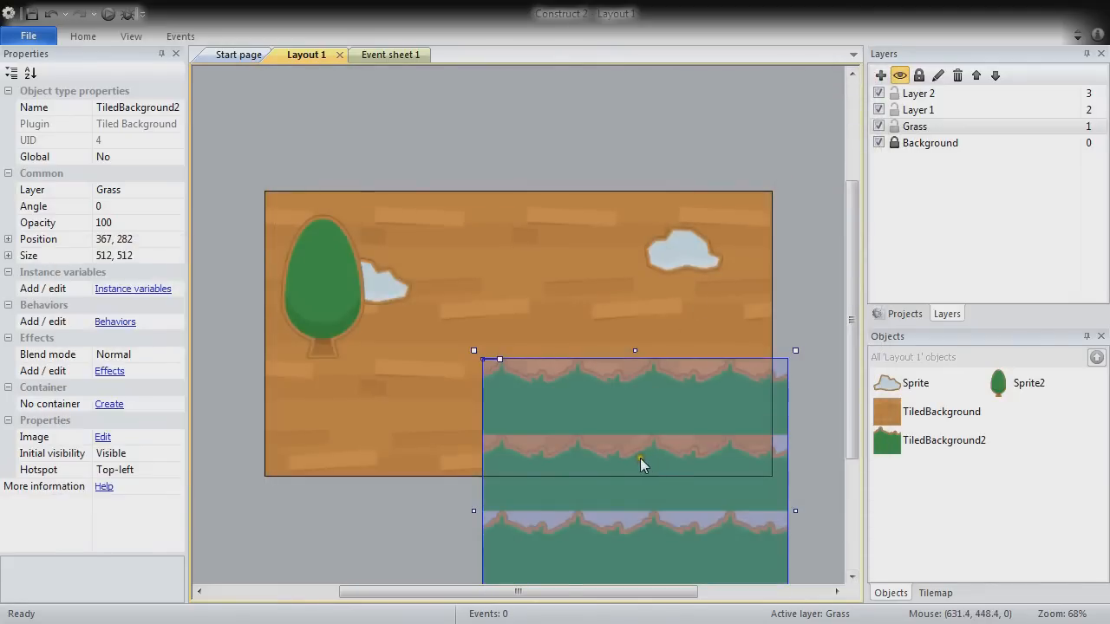
Move the grass tiled background inside the layout and shrink its height to a single row of about 123 px
{"action": "left_click_drag", "start_coordinate": [641, 458], "coordinate": [563, 418]}
{"action": "left_click_drag", "start_coordinate": [562, 306], "coordinate": [572, 445]}
{"action": "left_click_drag", "start_coordinate": [592, 549], "coordinate": [567, 392]}
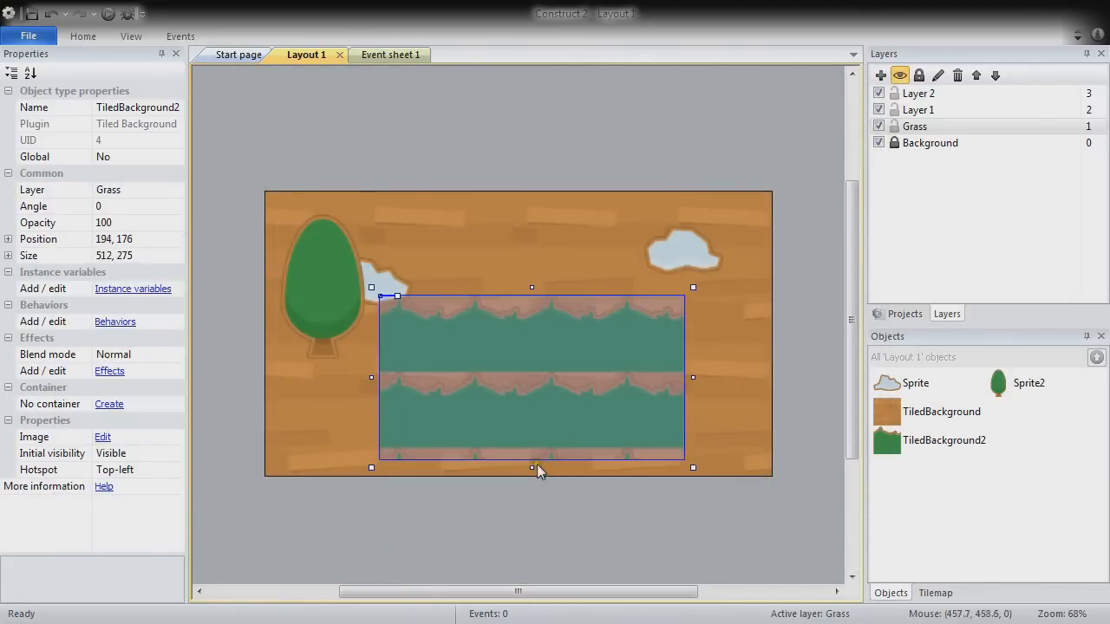
{"action": "left_click_drag", "start_coordinate": [535, 468], "coordinate": [565, 379]}
{"action": "left_click_drag", "start_coordinate": [523, 334], "coordinate": [526, 360]}
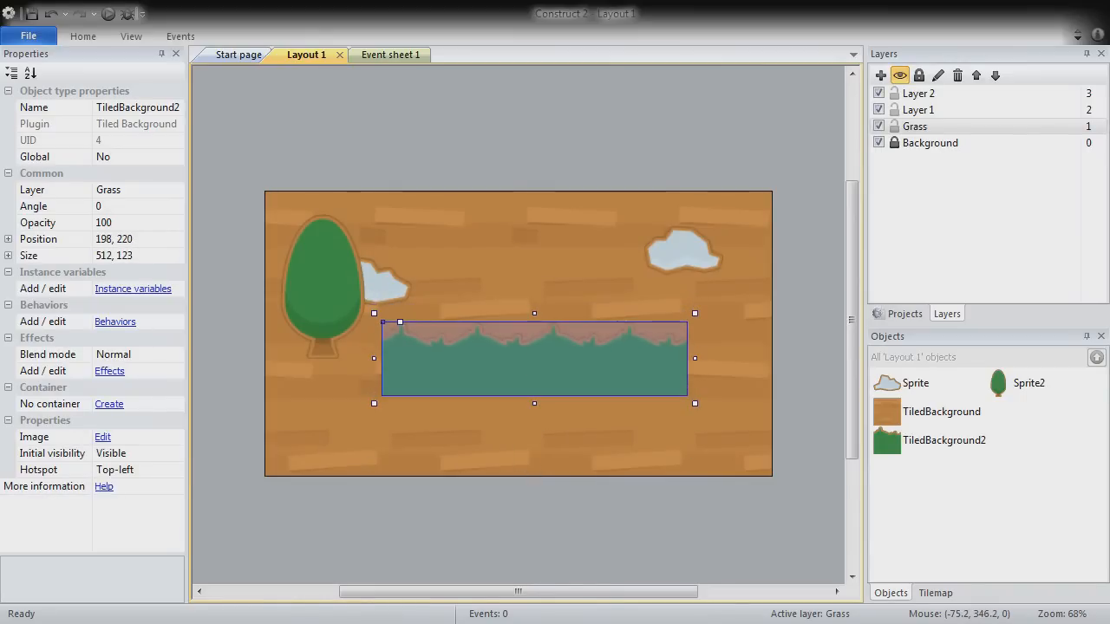
Set the position of the grass tiled background to 0, 232
{"action": "left_click", "coordinate": [162, 241]}
{"action": "type", "text": "0,2"}
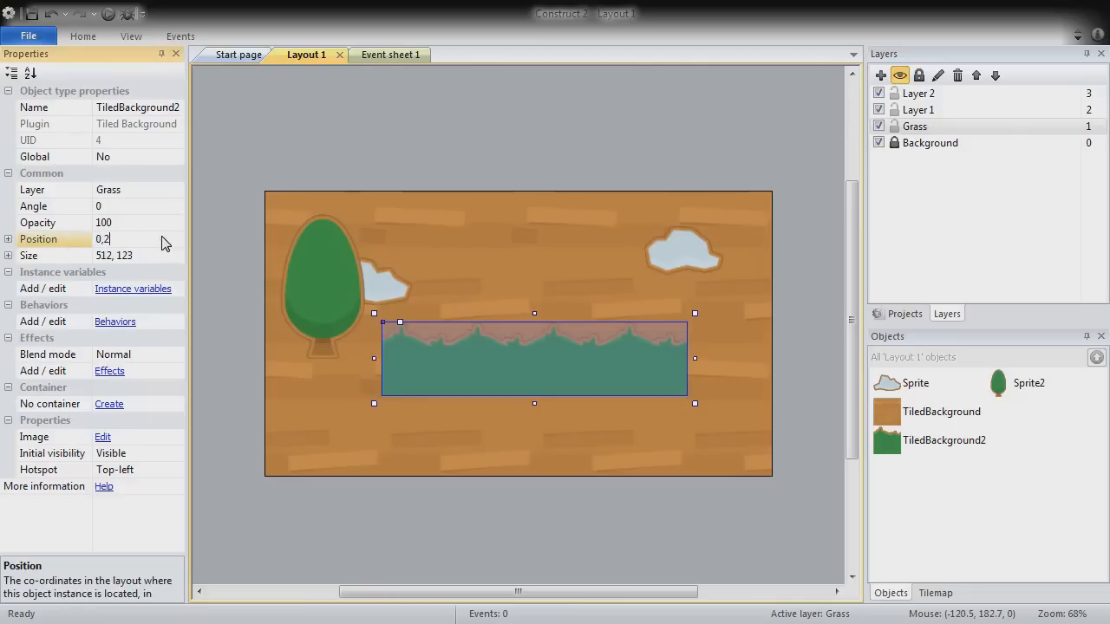
{"action": "type", "text": "32"}
{"action": "key", "text": "Return"}
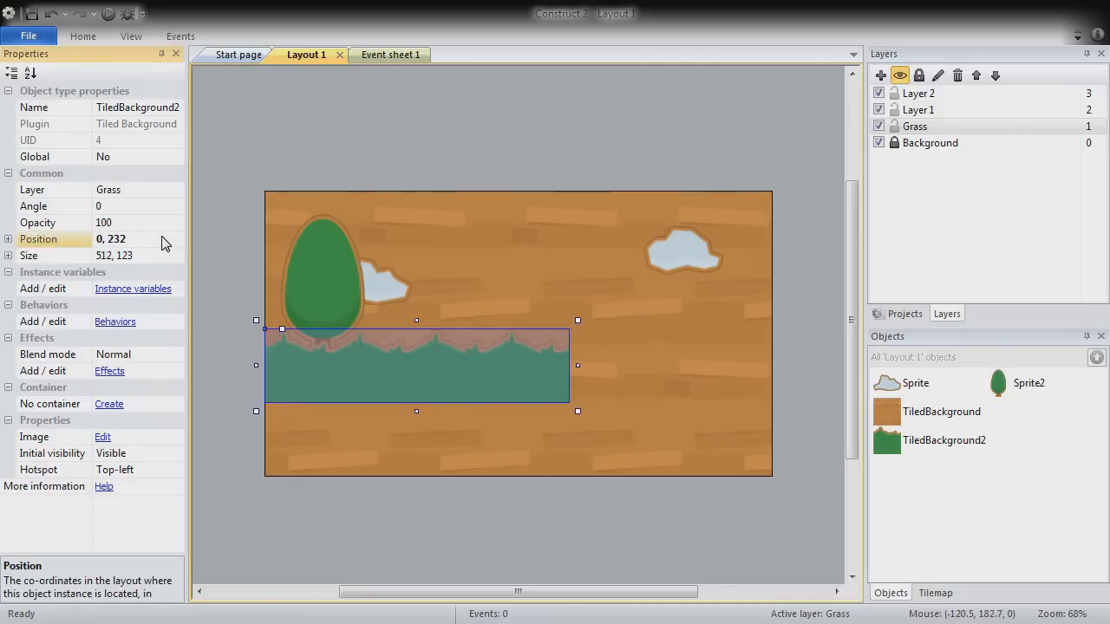
Set the size of the grass tiled background to 854, 126 and deselect it
{"action": "left_click", "coordinate": [113, 256]}
{"action": "left_click", "coordinate": [114, 255]}
{"action": "key", "text": "shift+Home"}
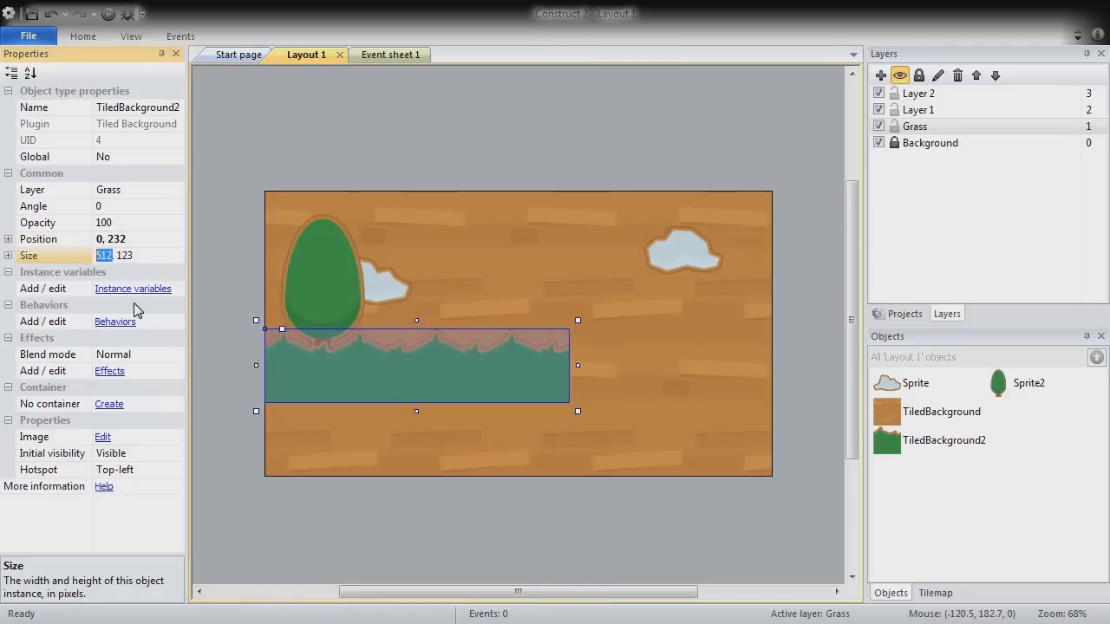
{"action": "type", "text": "854"}
{"action": "key", "text": "Return"}
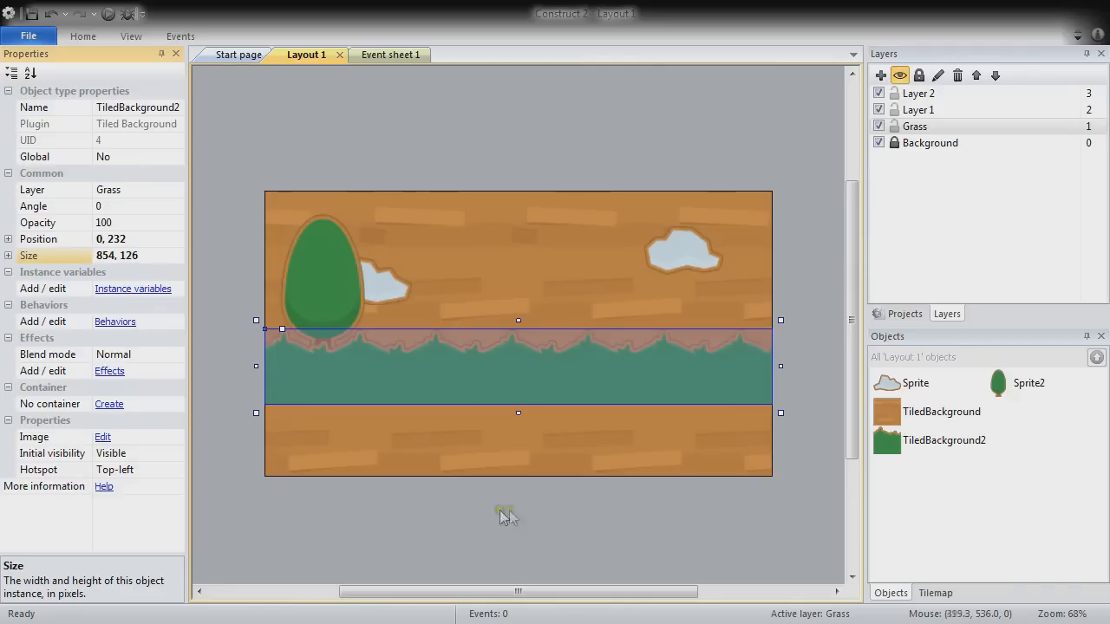
{"action": "left_click", "coordinate": [521, 481]}
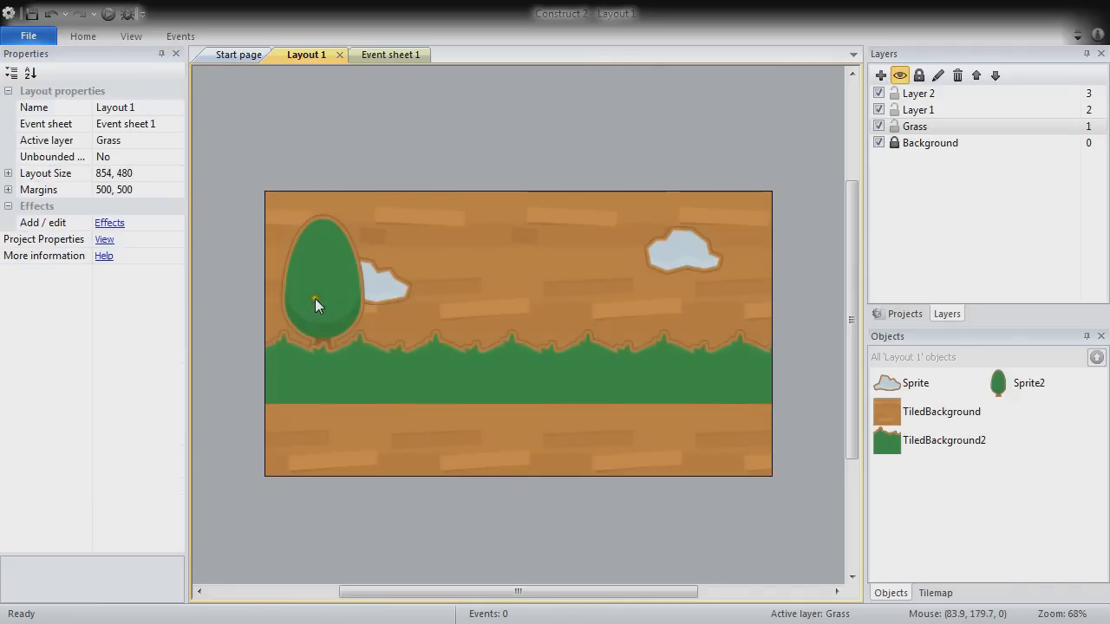
{"action": "left_click", "coordinate": [499, 387]}
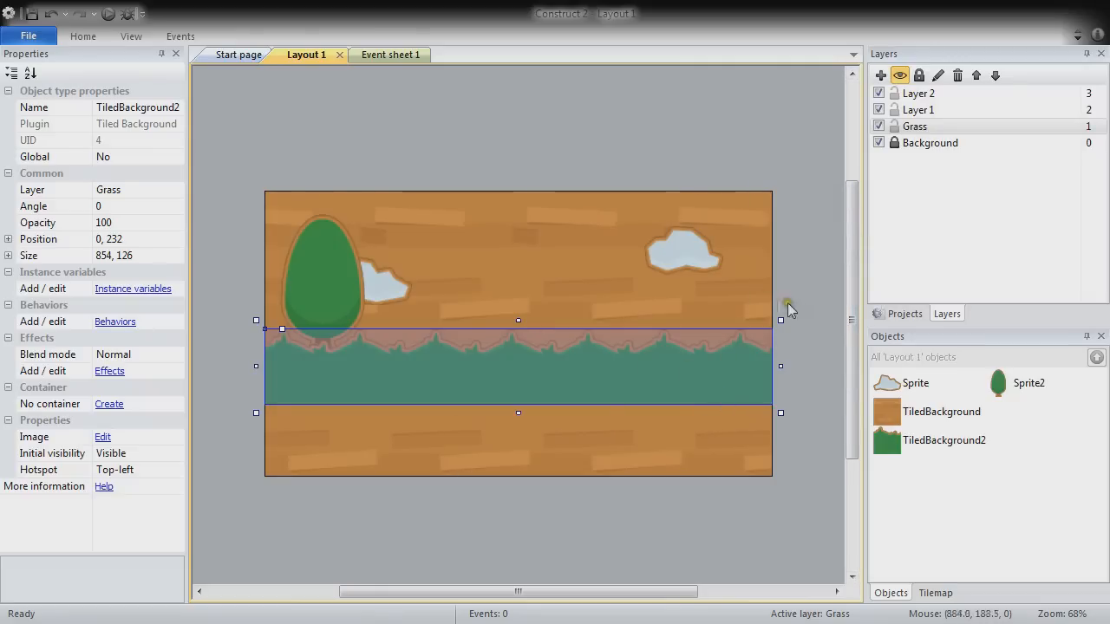
{"action": "left_click", "coordinate": [805, 320]}
Insert a new Sprite object on the Grass layer outside the layout's right edge, at about 1024, 184
{"action": "left_click_drag", "start_coordinate": [597, 595], "coordinate": [703, 595]}
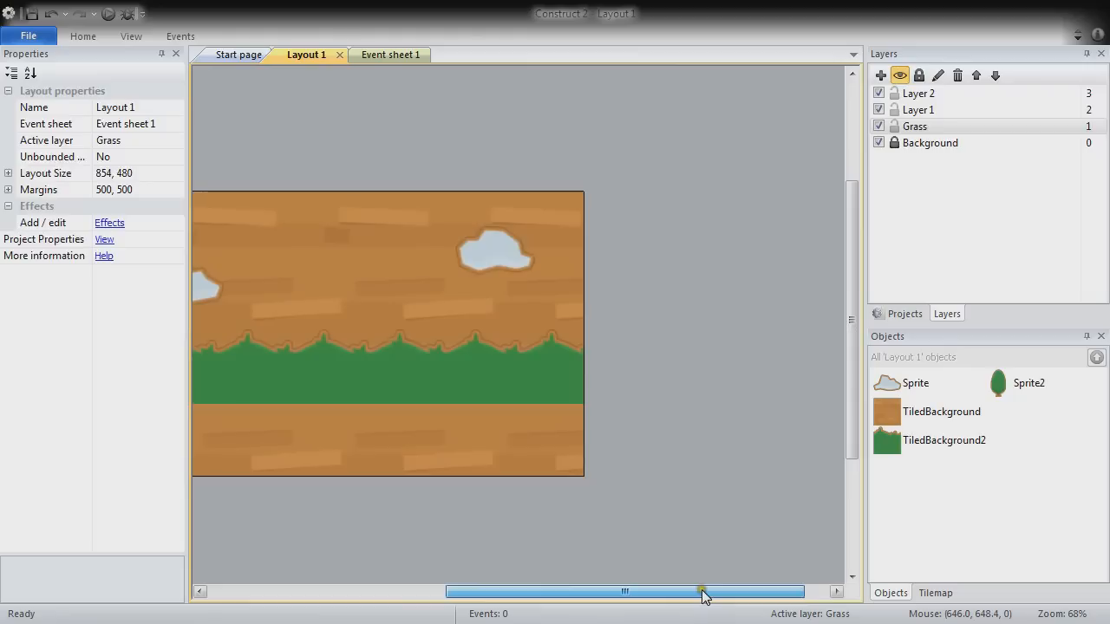
{"action": "double_click", "coordinate": [697, 338]}
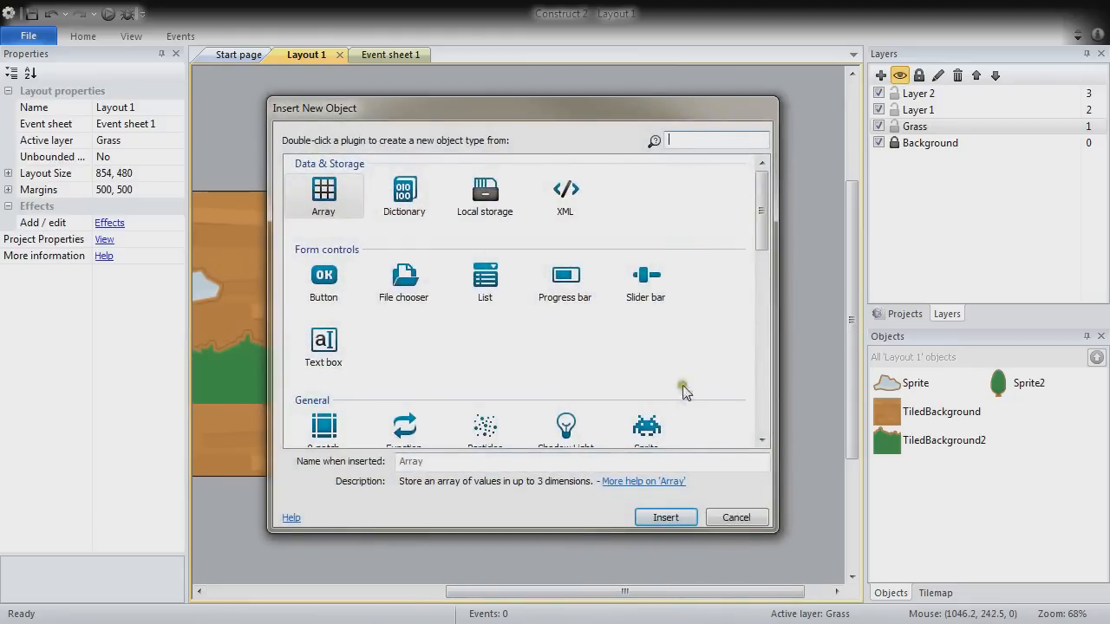
{"action": "double_click", "coordinate": [646, 427]}
{"action": "left_click", "coordinate": [684, 300]}
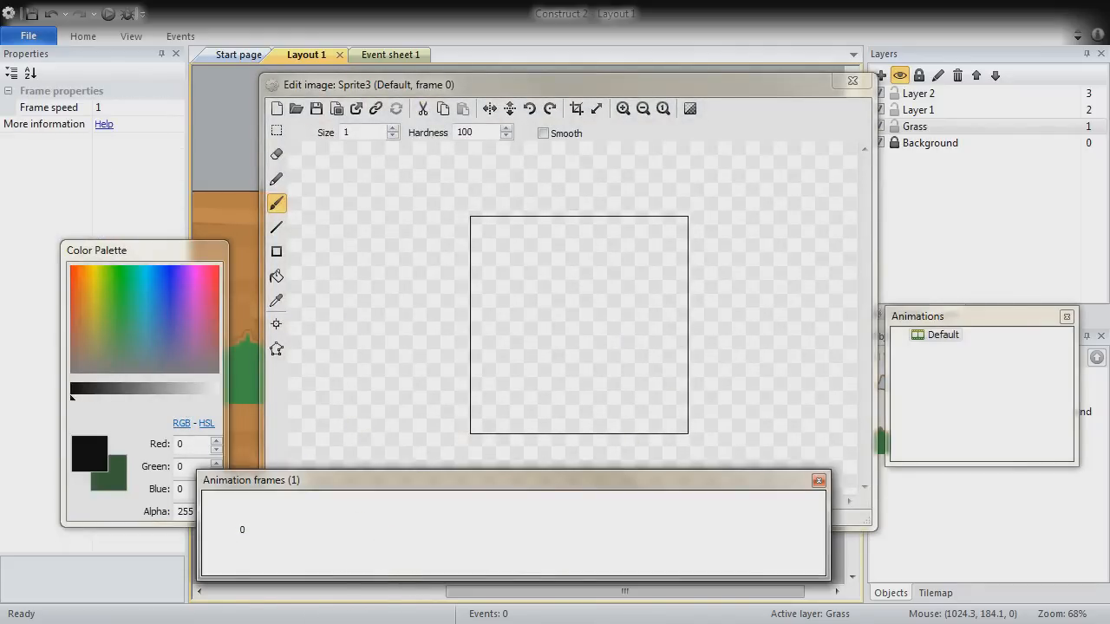
Import stick_metal_outline.png from the Original/PNG/Objects folder as an animation frame of the new sprite
{"action": "right_click", "coordinate": [366, 548]}
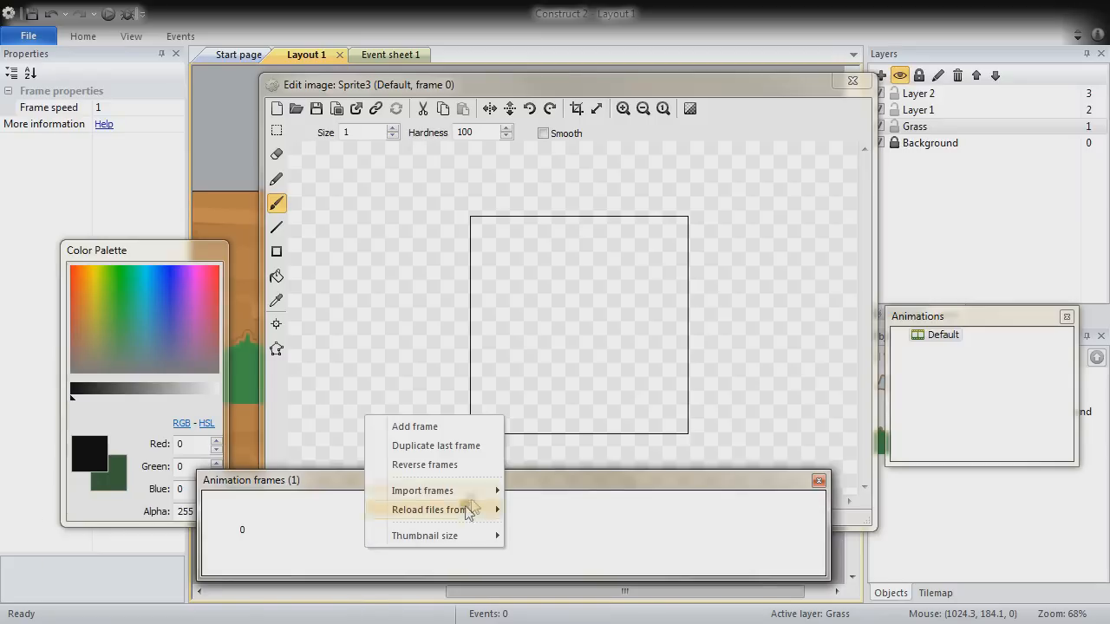
{"action": "mouse_move", "coordinate": [469, 494]}
{"action": "left_click", "coordinate": [549, 492]}
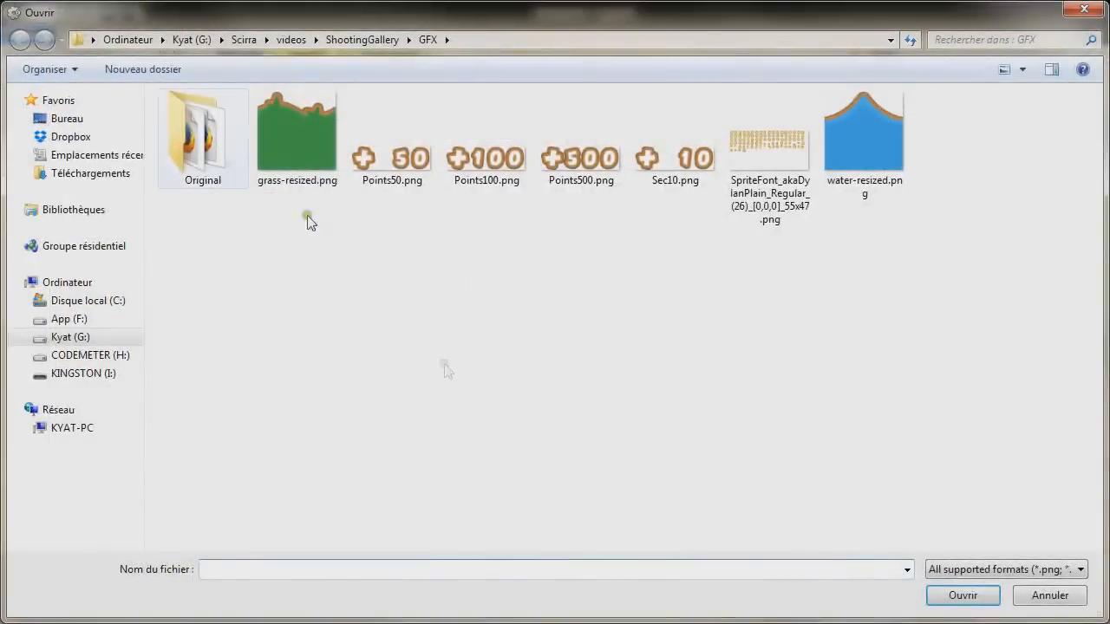
{"action": "double_click", "coordinate": [176, 124]}
{"action": "double_click", "coordinate": [195, 119]}
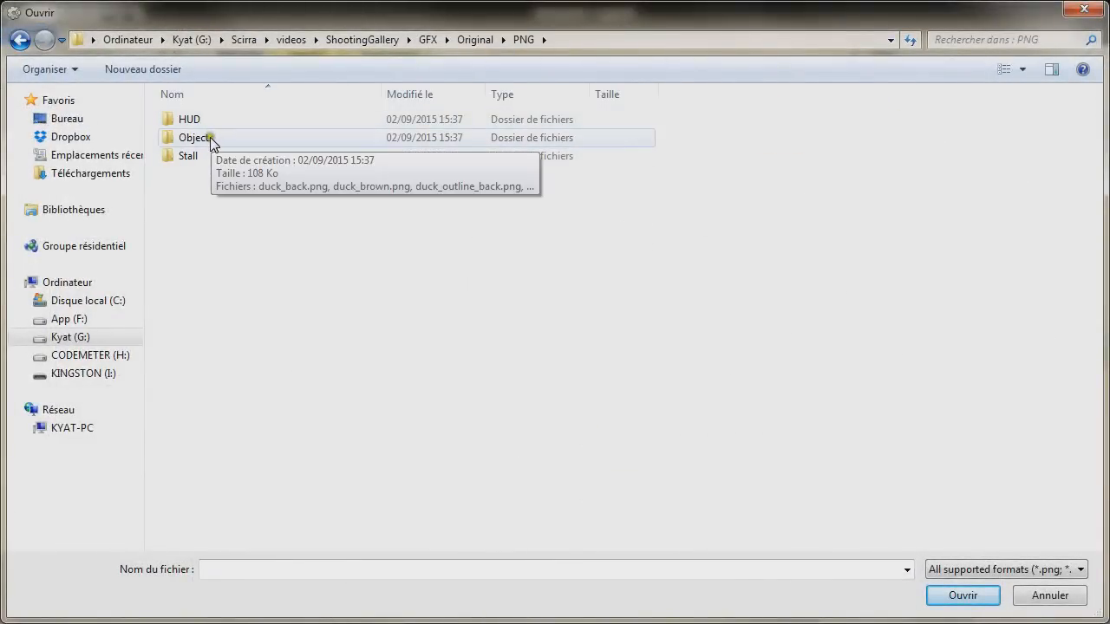
{"action": "double_click", "coordinate": [206, 140]}
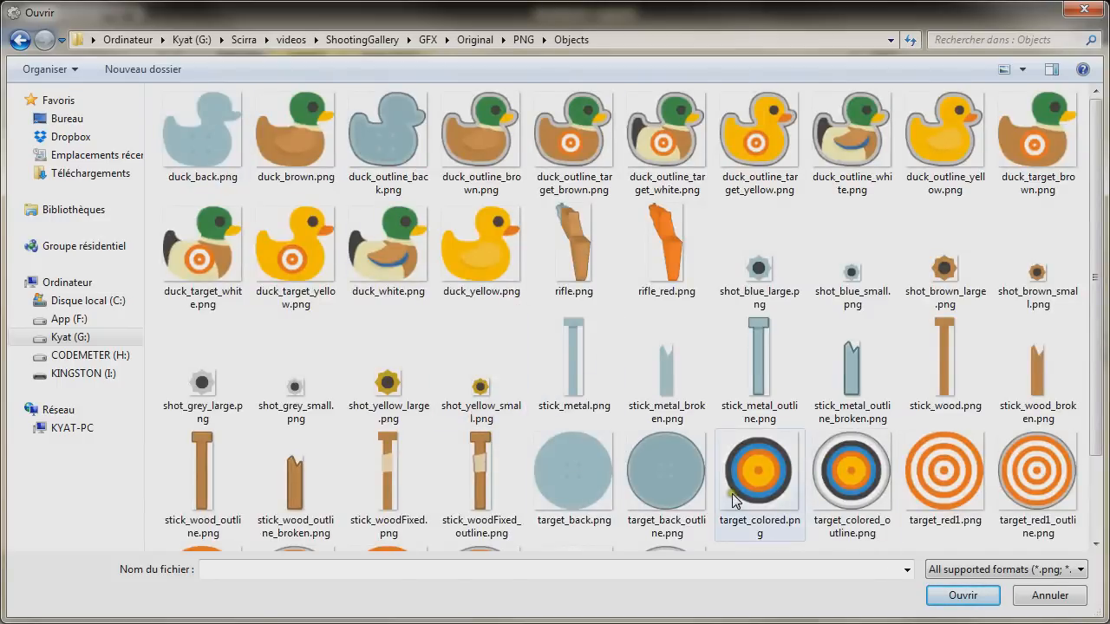
{"action": "left_click", "coordinate": [768, 373]}
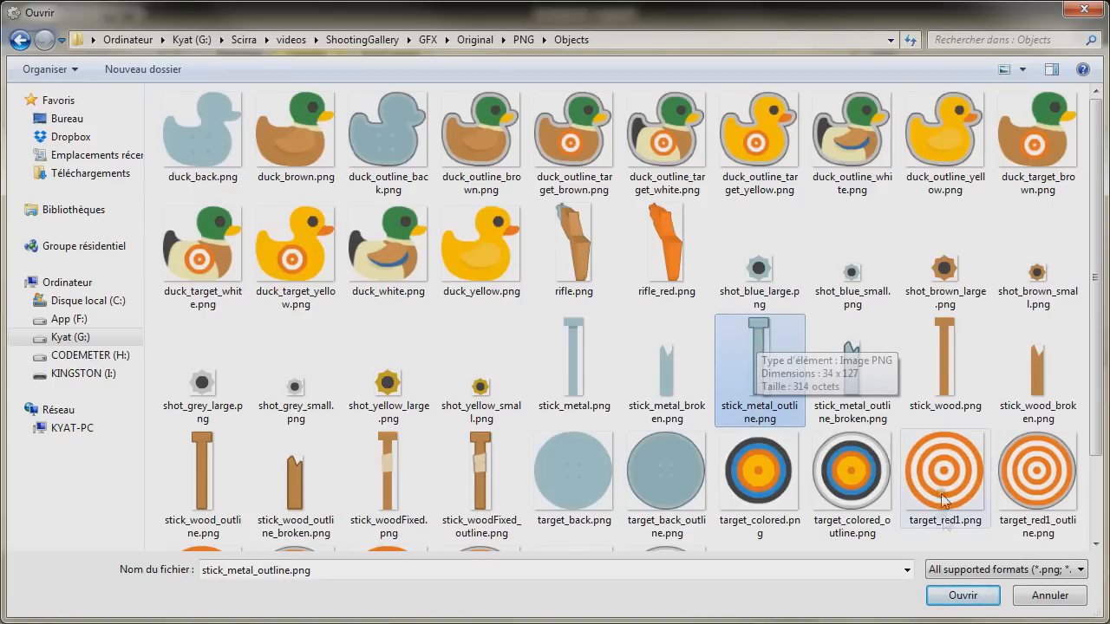
{"action": "left_click", "coordinate": [989, 600]}
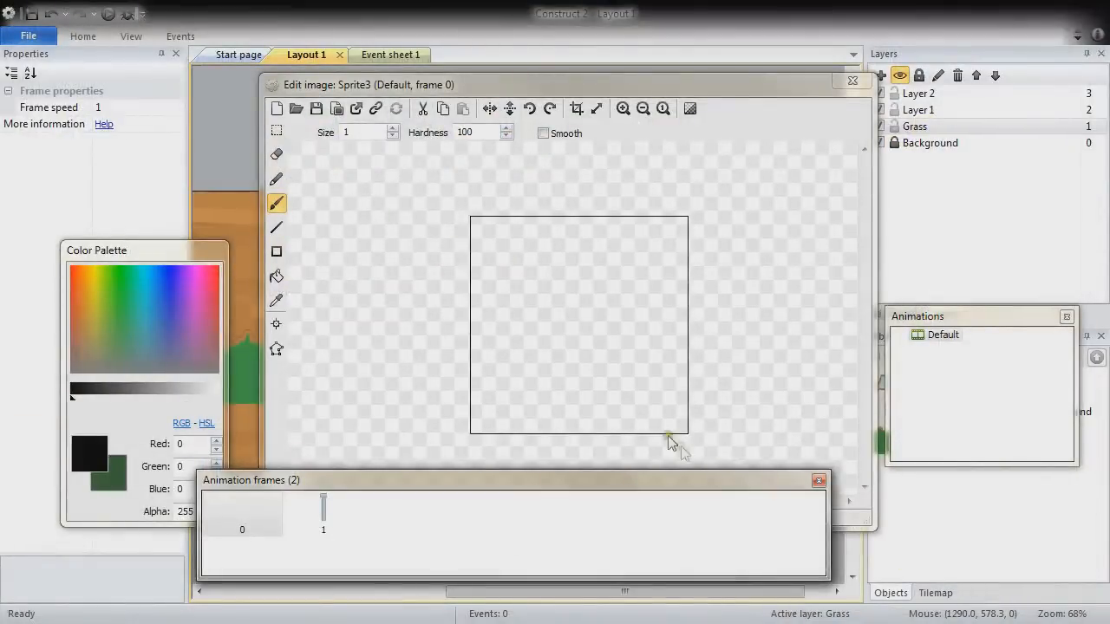
Delete the empty frame 0 from the new sprite's animation and return to the image editor
{"action": "left_click", "coordinate": [246, 513]}
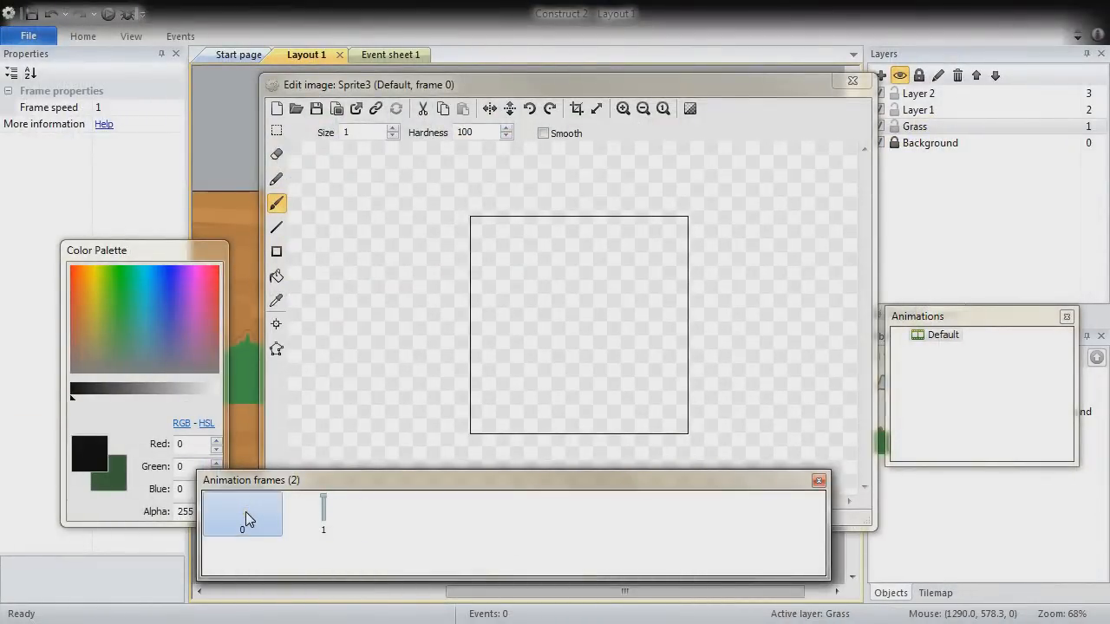
{"action": "key", "text": "Delete"}
{"action": "left_click", "coordinate": [351, 468]}
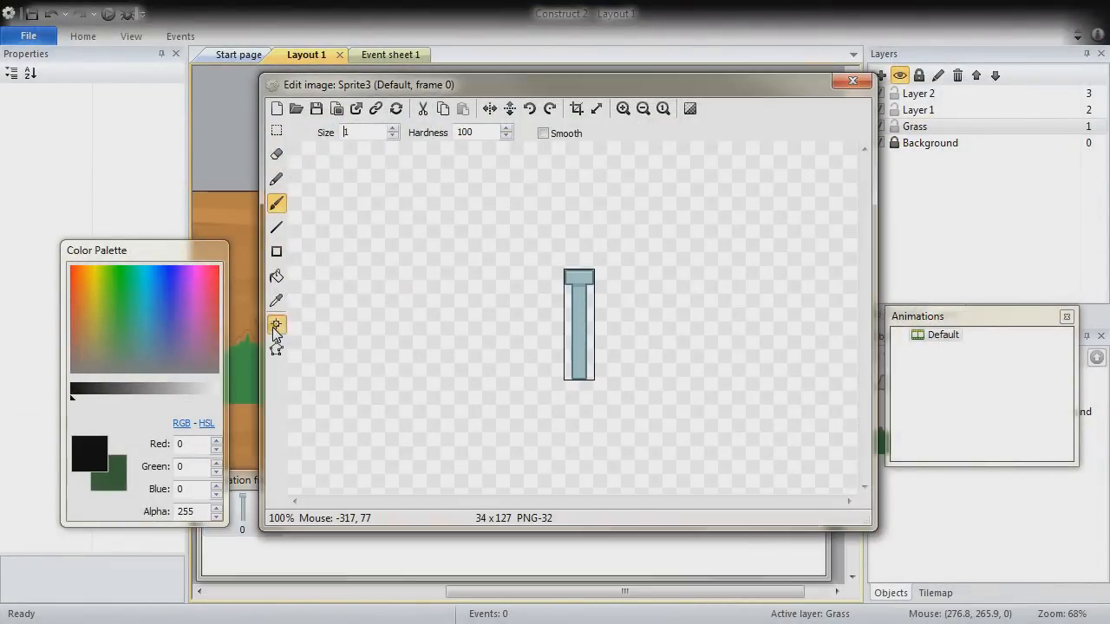
Place the metal stick's origin point at the bottom centre of the image, at 17, 127
{"action": "left_click", "coordinate": [275, 328]}
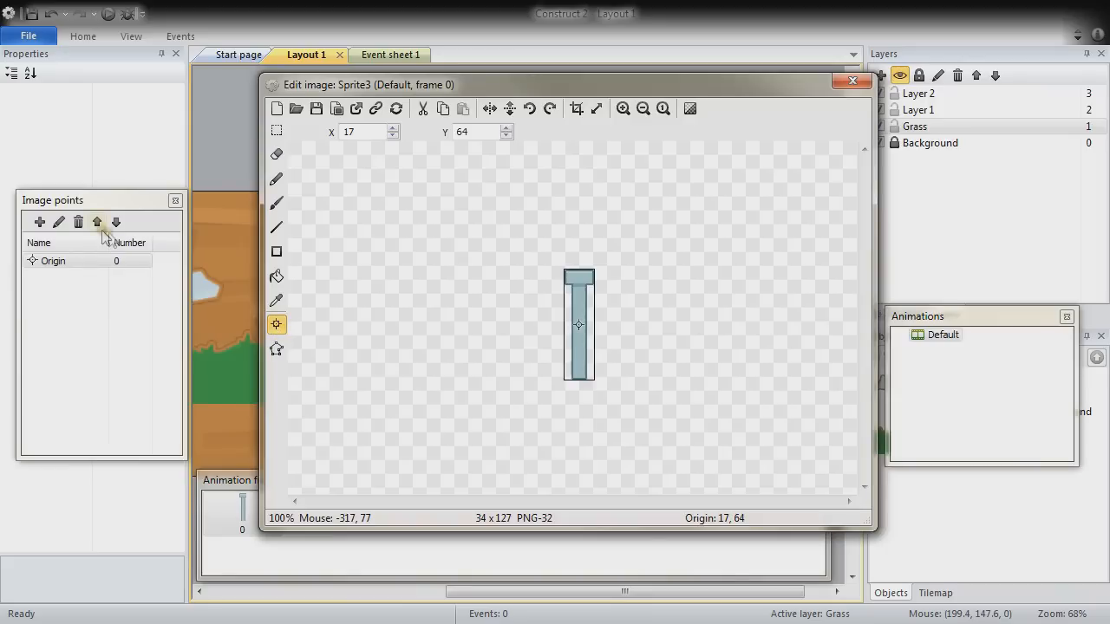
{"action": "left_click_drag", "start_coordinate": [99, 201], "coordinate": [144, 180]}
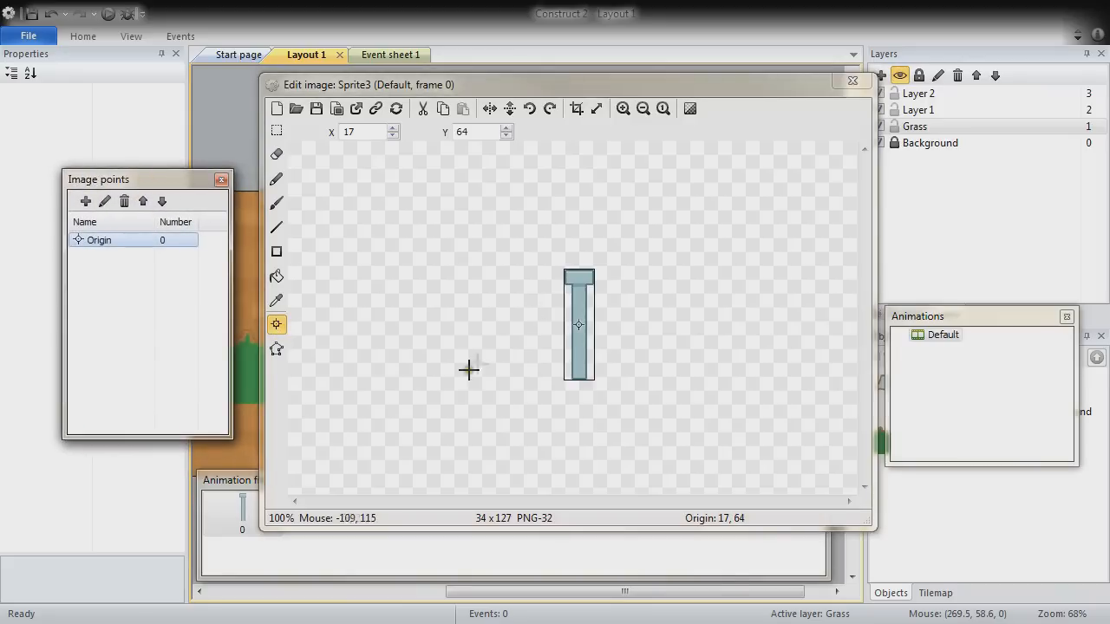
{"action": "left_click", "coordinate": [574, 84]}
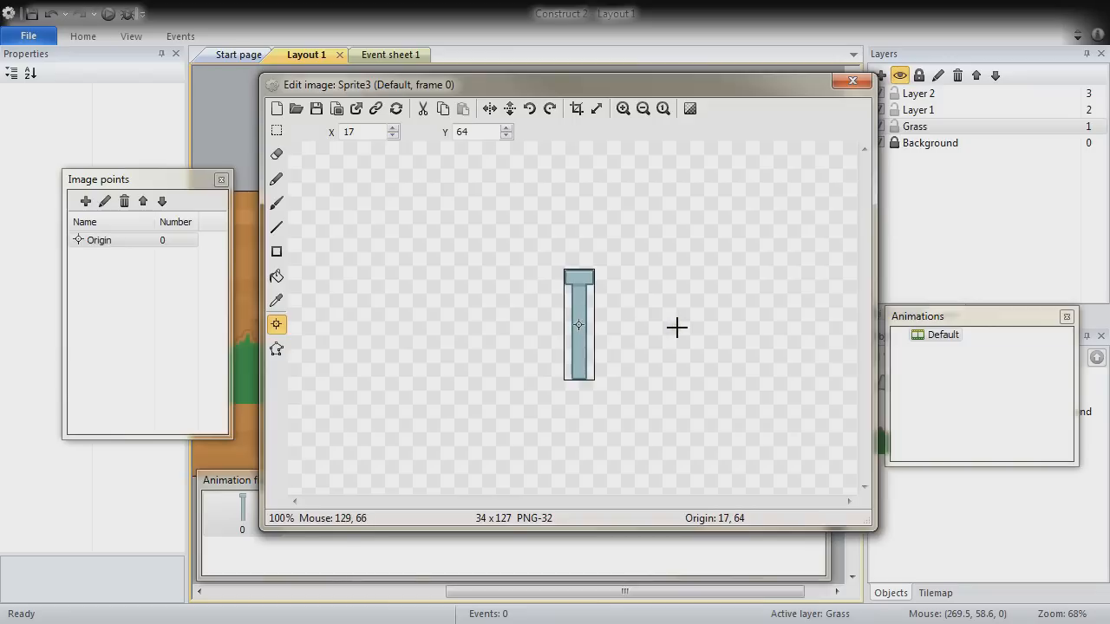
{"action": "key", "text": "KP_2"}
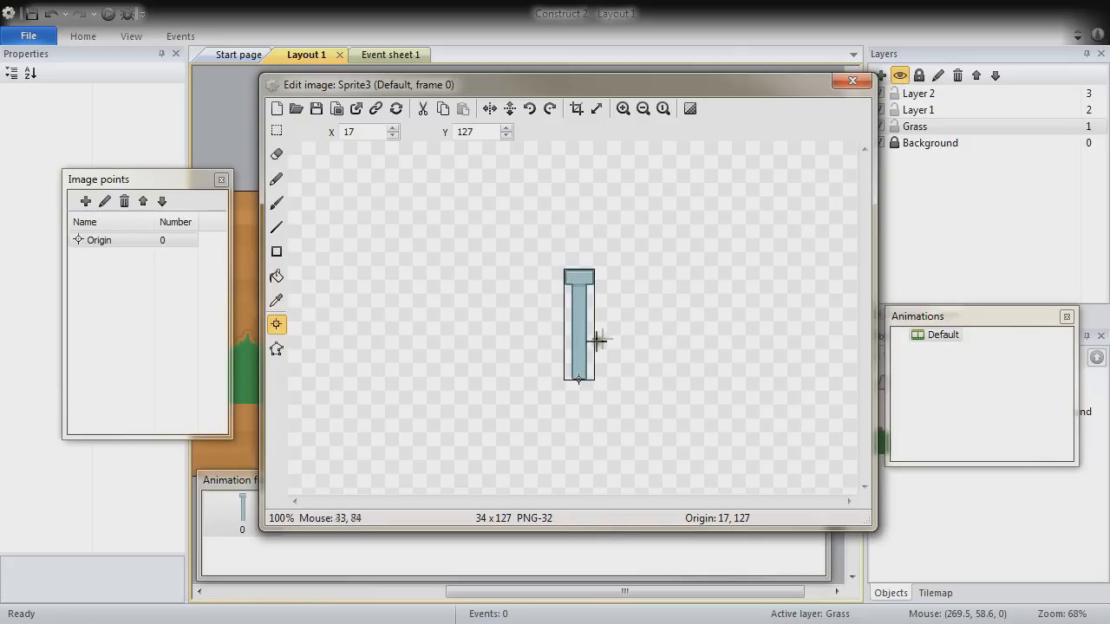
{"action": "left_click", "coordinate": [126, 243]}
{"action": "right_click", "coordinate": [105, 246]}
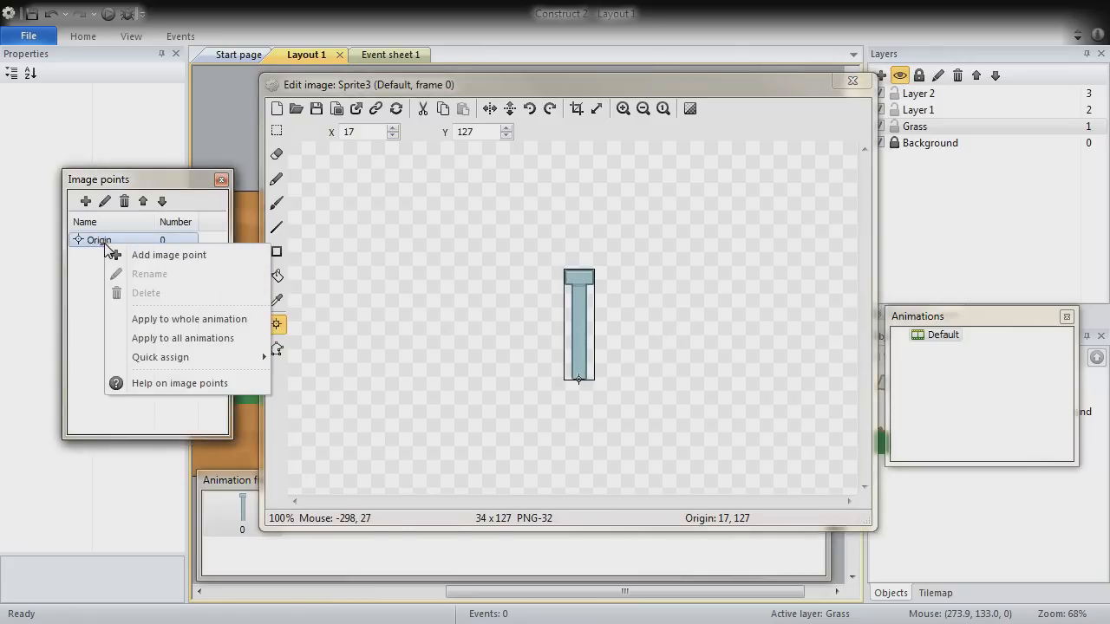
{"action": "mouse_move", "coordinate": [166, 361]}
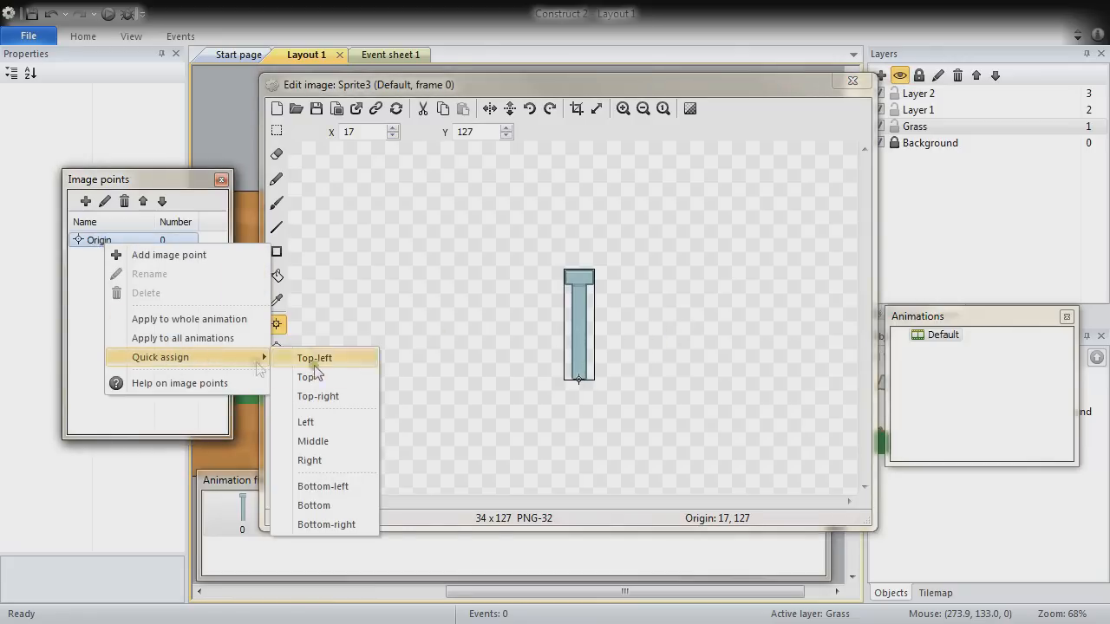
{"action": "left_click", "coordinate": [324, 508]}
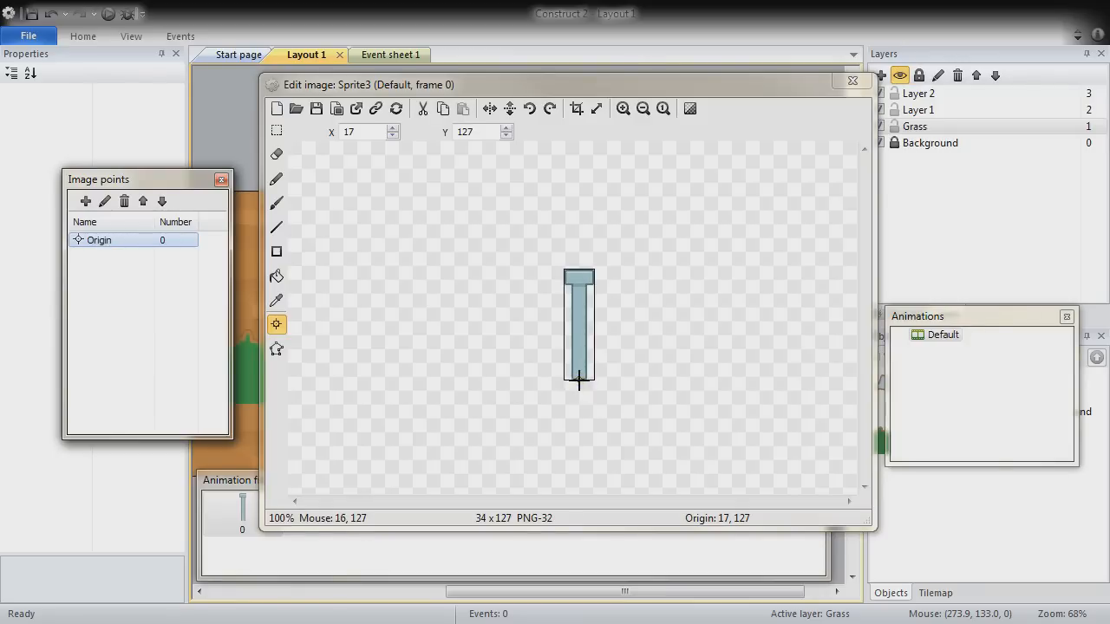
Add an image point to the metal stick and set its Y coordinate to 18, just below the stick's head
{"action": "left_click", "coordinate": [86, 201]}
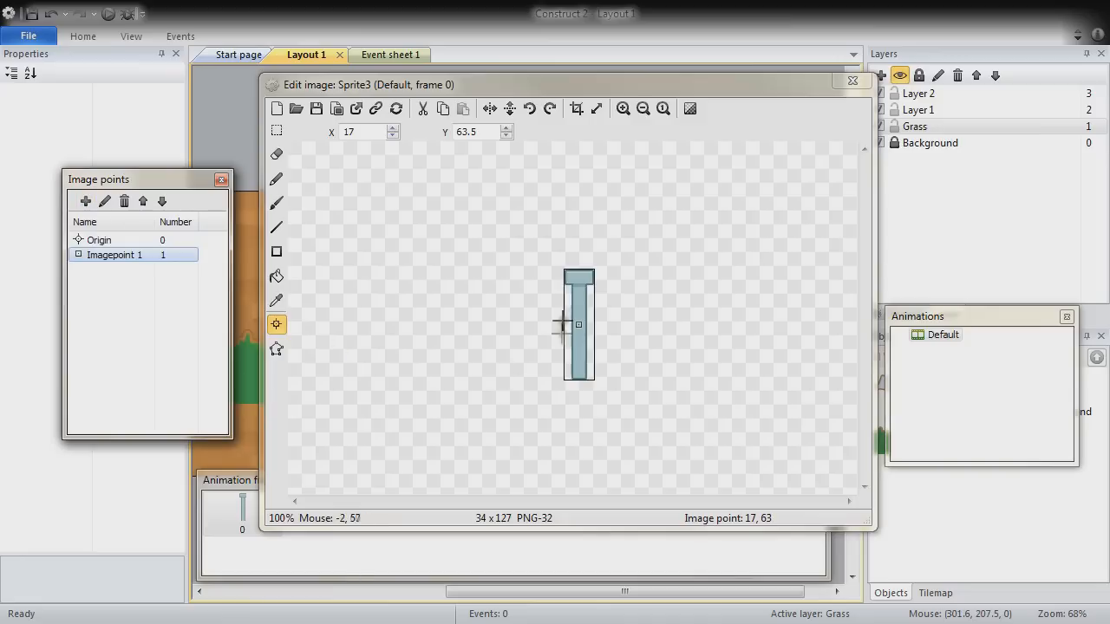
{"action": "left_click", "coordinate": [366, 136]}
{"action": "key", "text": "Tab"}
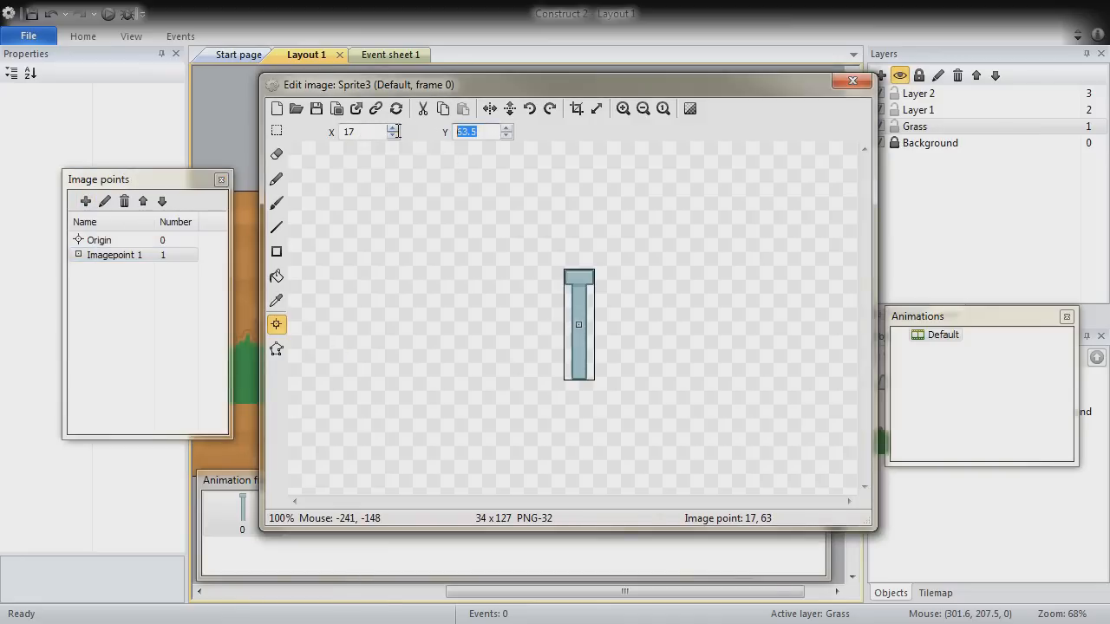
{"action": "type", "text": "16"}
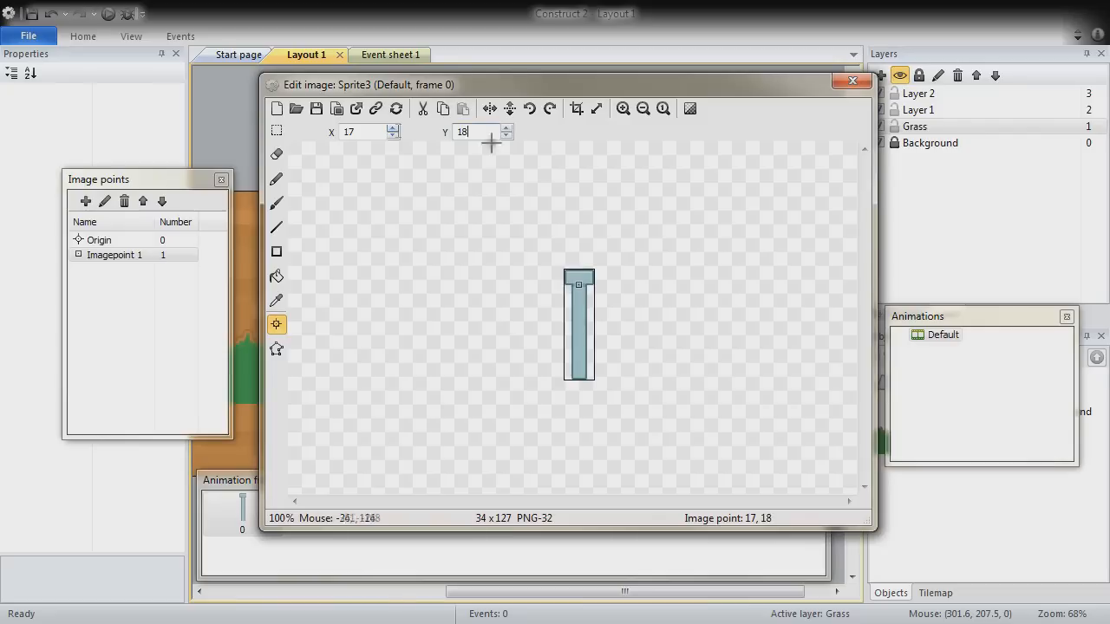
Rename the sprite's Default animation as IronStand
{"action": "left_click", "coordinate": [934, 337]}
{"action": "left_click", "coordinate": [934, 337]}
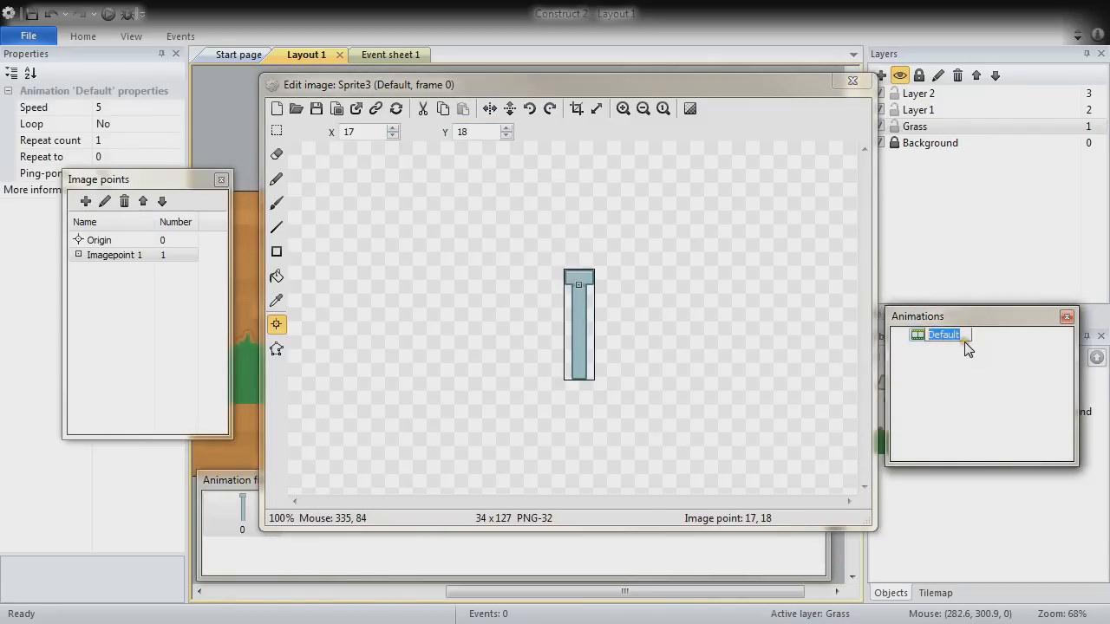
{"action": "type", "text": "I"}
{"action": "key", "text": "Return"}
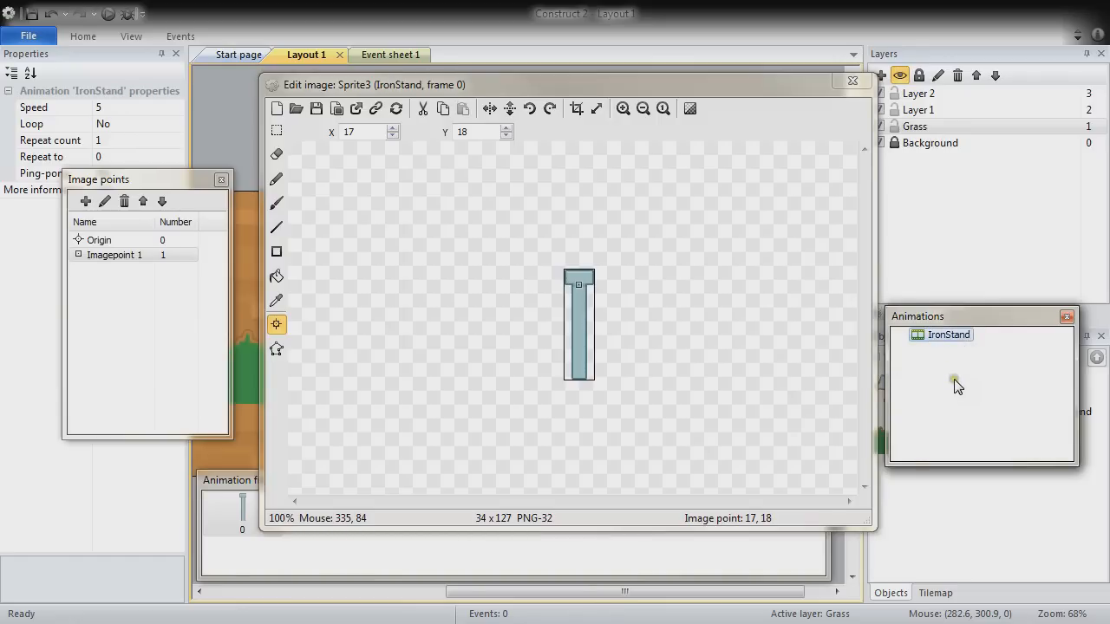
Add a second animation named WoodStand to the sprite
{"action": "right_click", "coordinate": [953, 382]}
{"action": "left_click", "coordinate": [997, 396]}
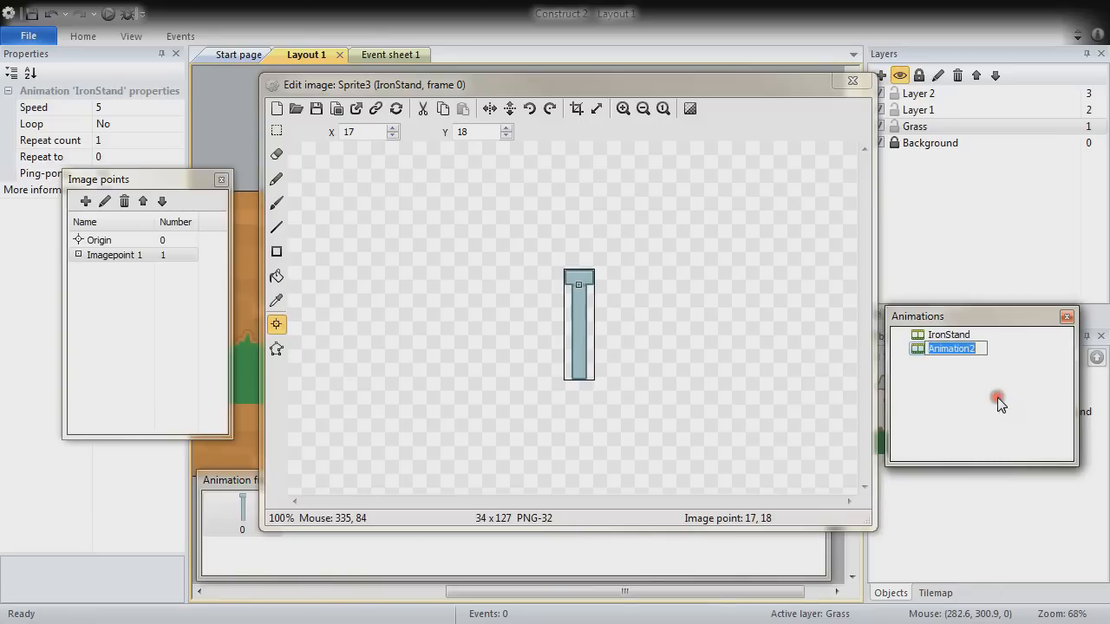
{"action": "type", "text": "WoodStand"}
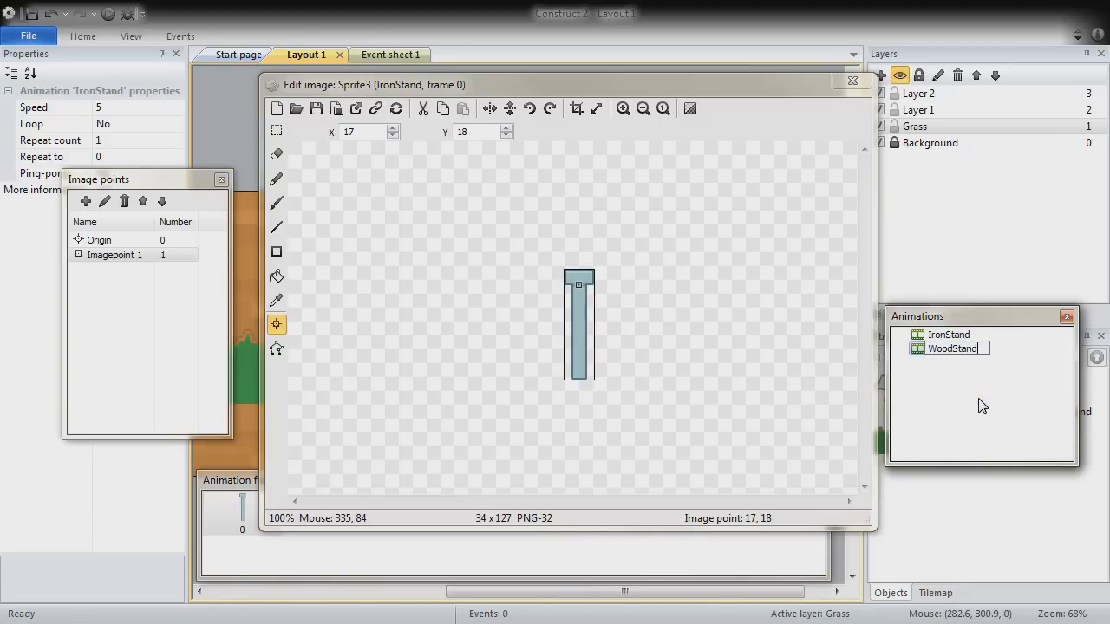
{"action": "key", "text": "Return"}
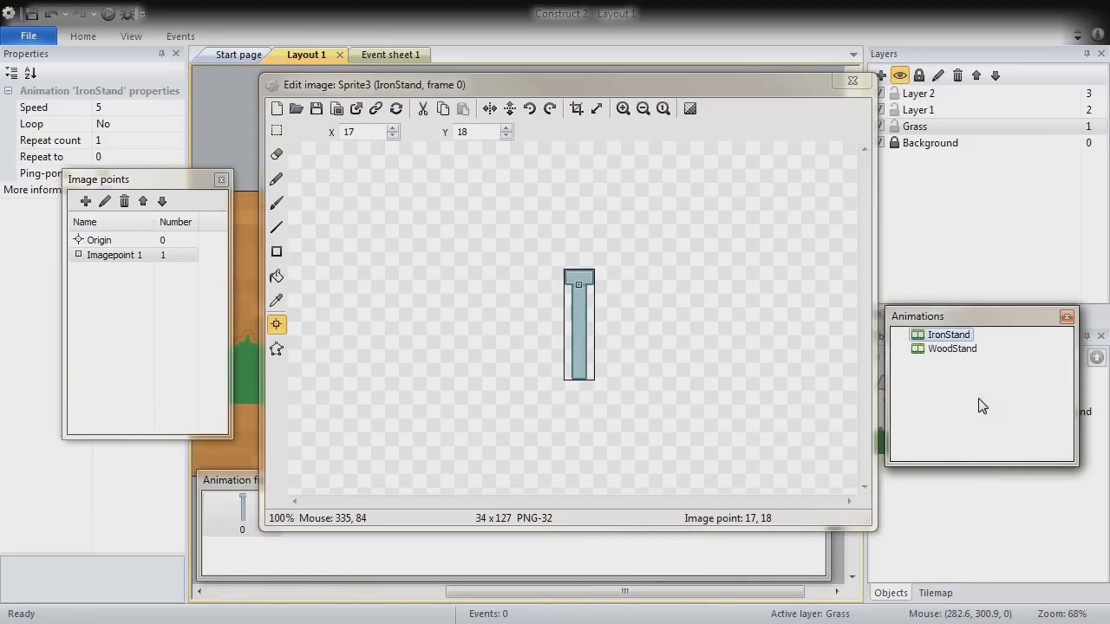
Import stick_wood_outline.png and stick_woodFixed_outline.png as frames of the WoodStand animation, and delete its empty frame 0
{"action": "left_click", "coordinate": [964, 349]}
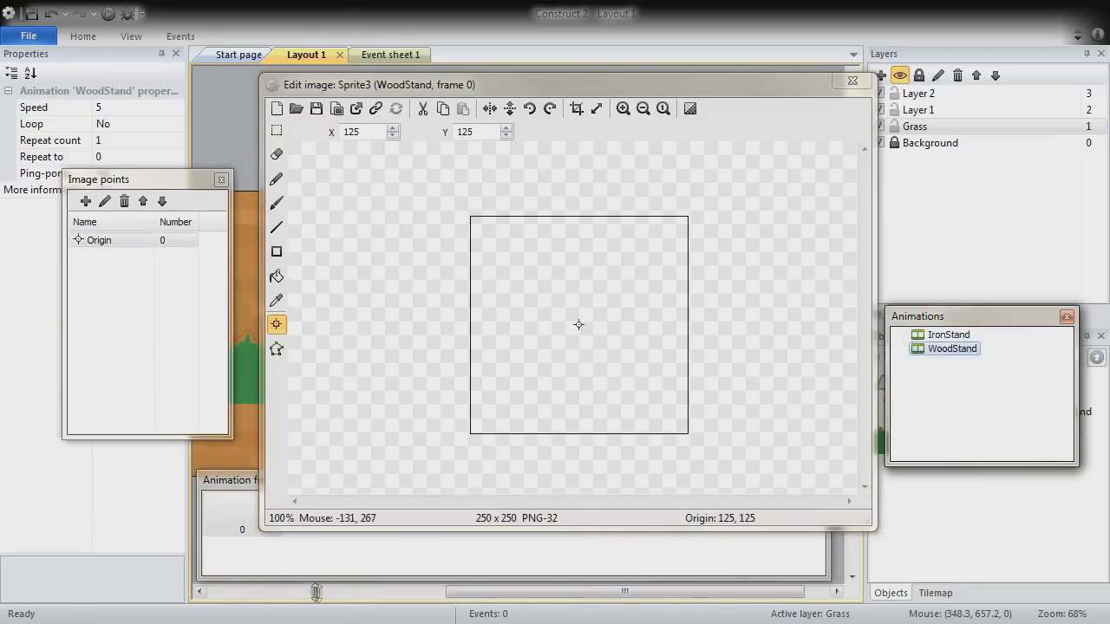
{"action": "left_click", "coordinate": [315, 566]}
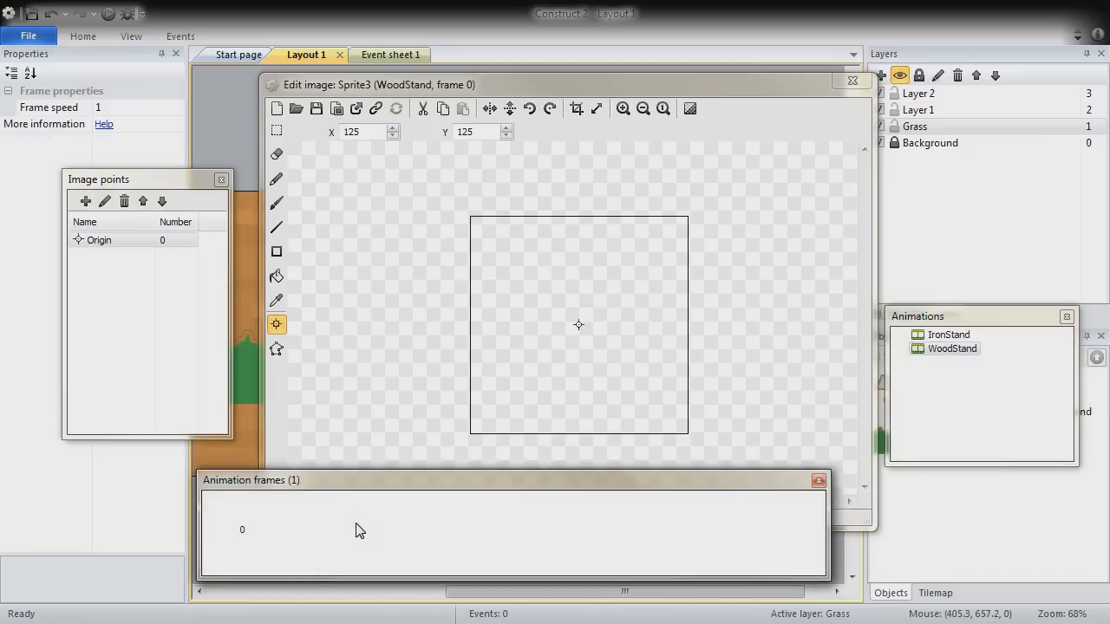
{"action": "right_click", "coordinate": [358, 527]}
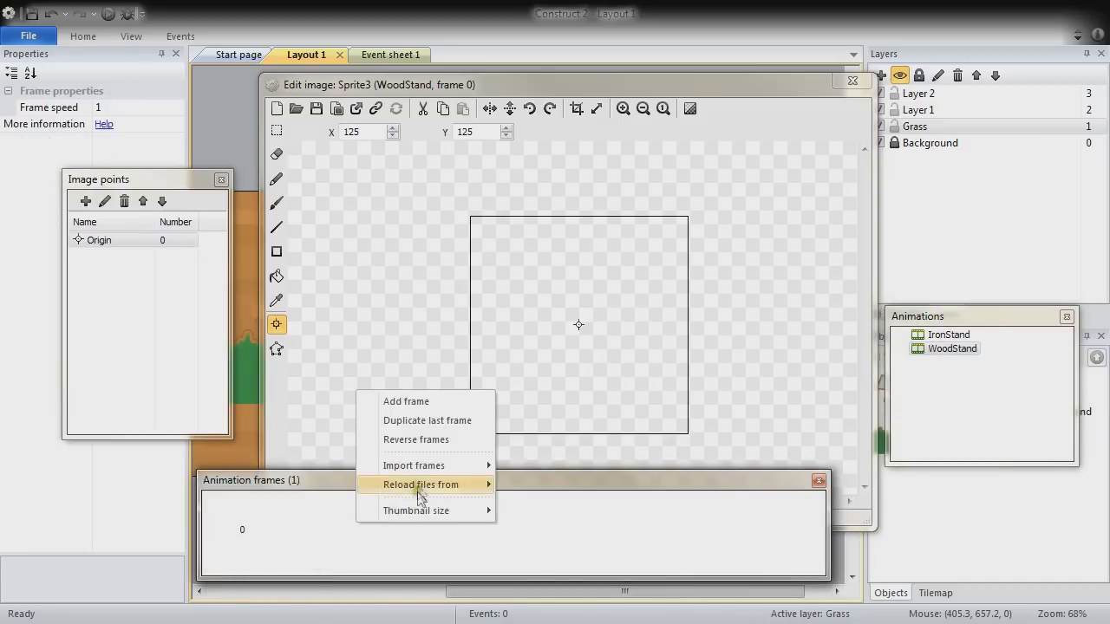
{"action": "mouse_move", "coordinate": [429, 465]}
{"action": "left_click", "coordinate": [538, 466]}
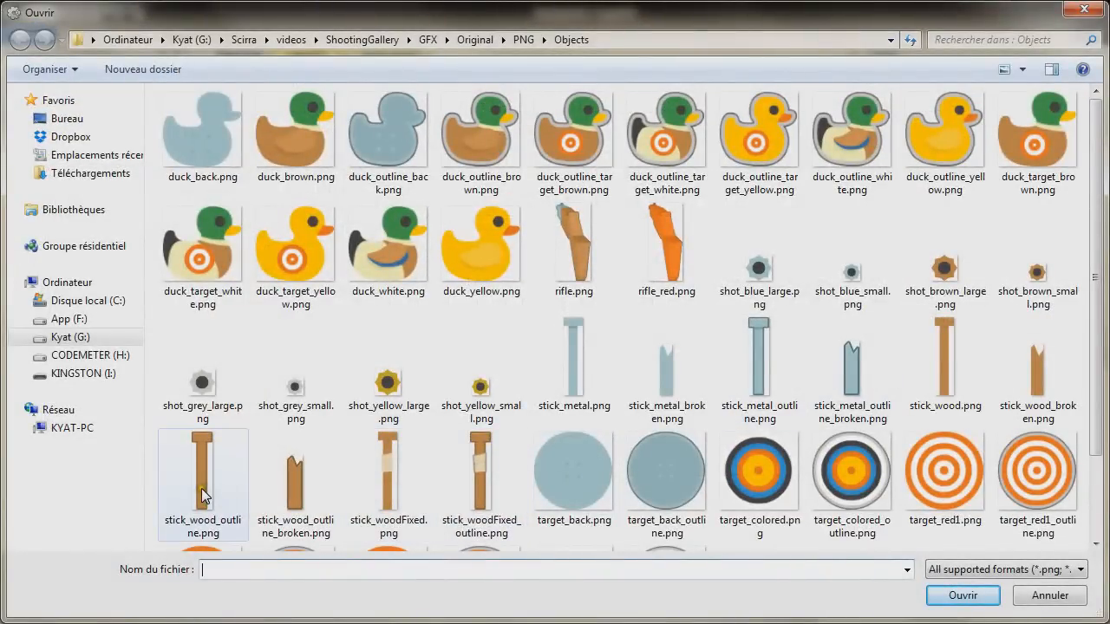
{"action": "left_click", "coordinate": [202, 476]}
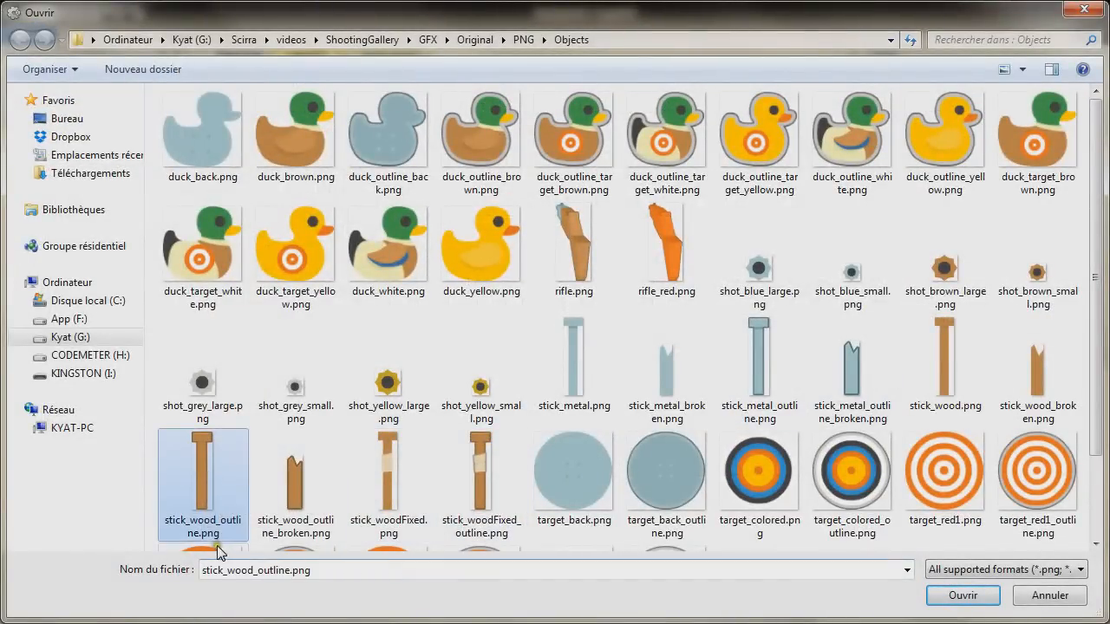
{"action": "left_click", "coordinate": [490, 485], "text": "ctrl"}
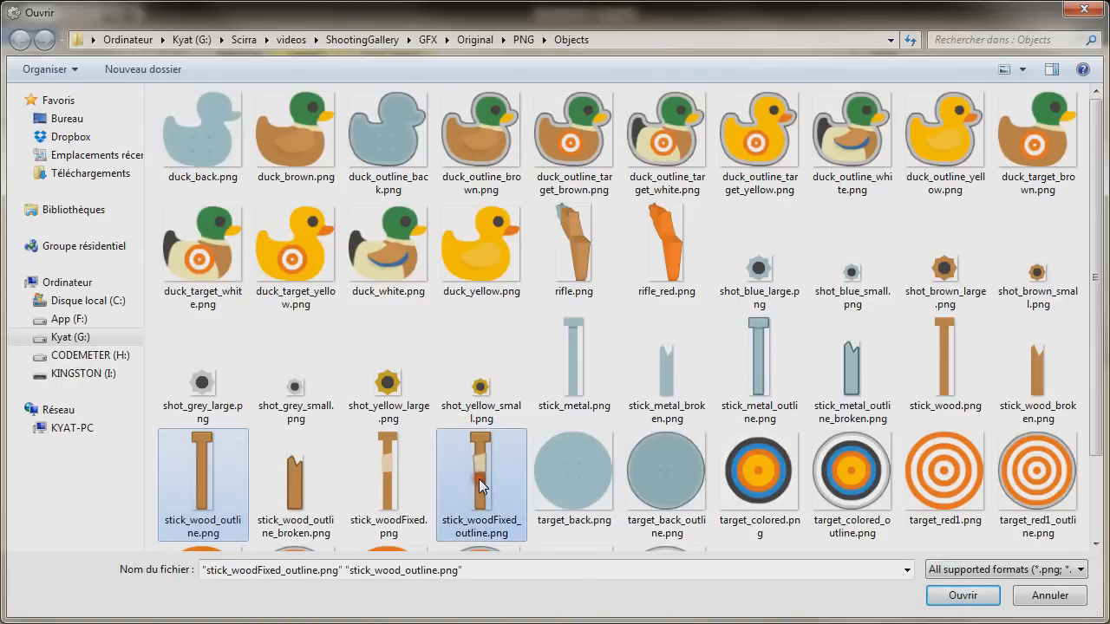
{"action": "left_click", "coordinate": [960, 596]}
{"action": "left_click", "coordinate": [227, 513]}
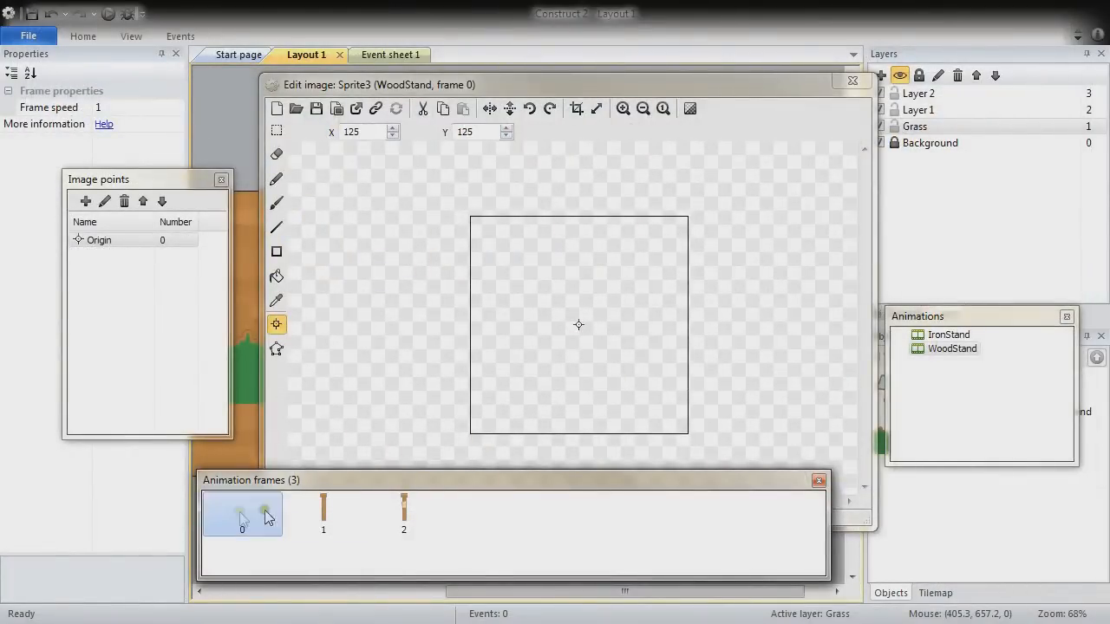
{"action": "key", "text": "Delete"}
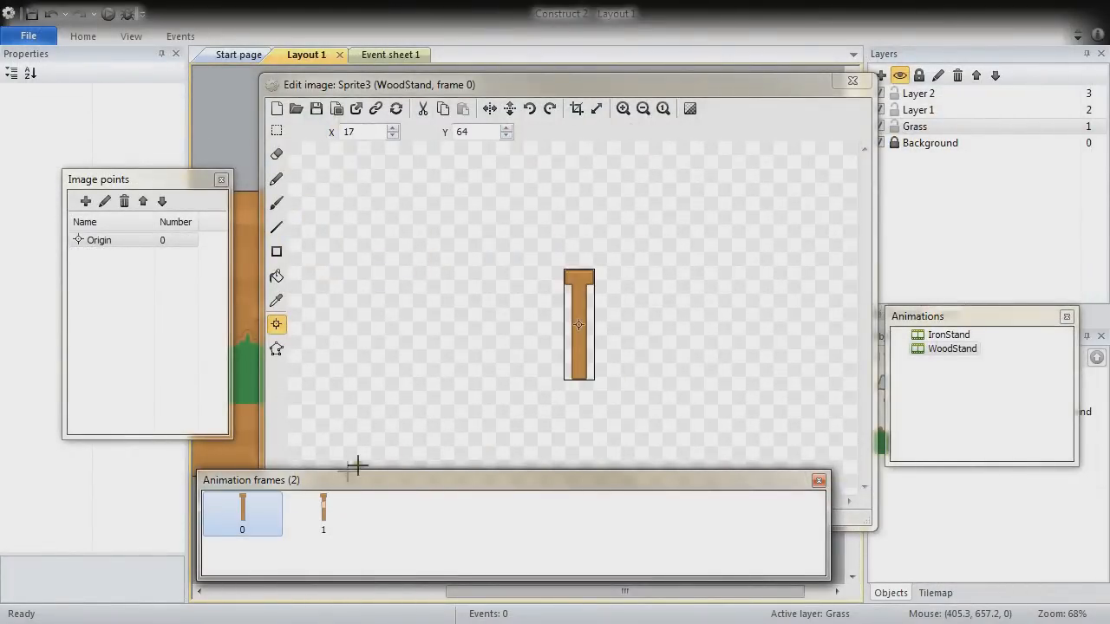
Place the wooden stick's origin at the bottom centre, apply it to the whole WoodStand animation, and check it on frame 1
{"action": "left_click", "coordinate": [113, 241]}
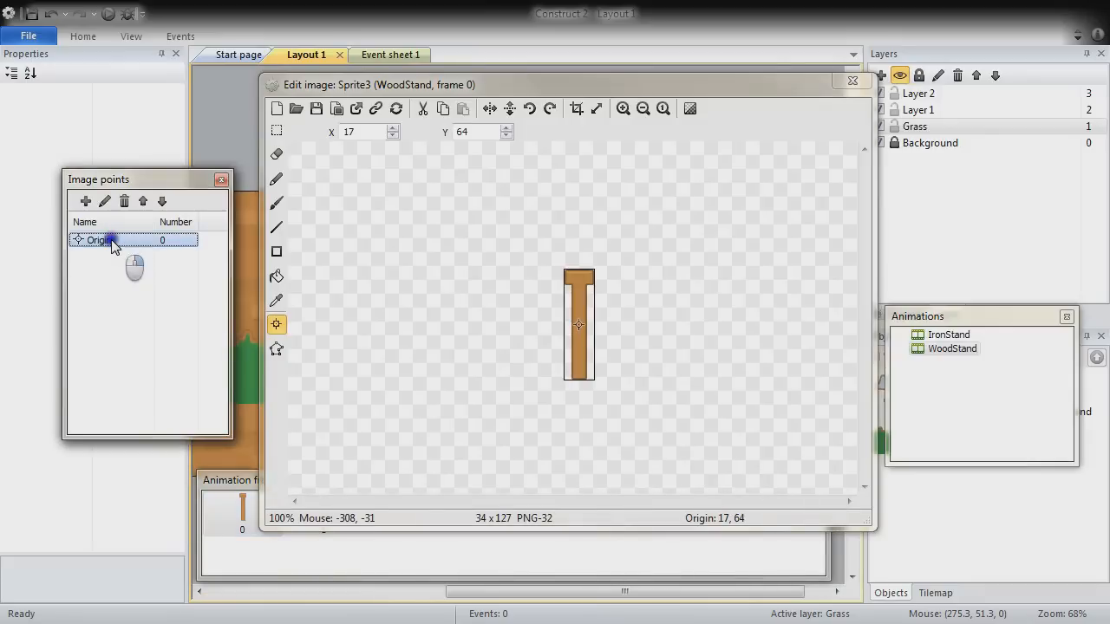
{"action": "right_click", "coordinate": [113, 242]}
{"action": "mouse_move", "coordinate": [191, 363]}
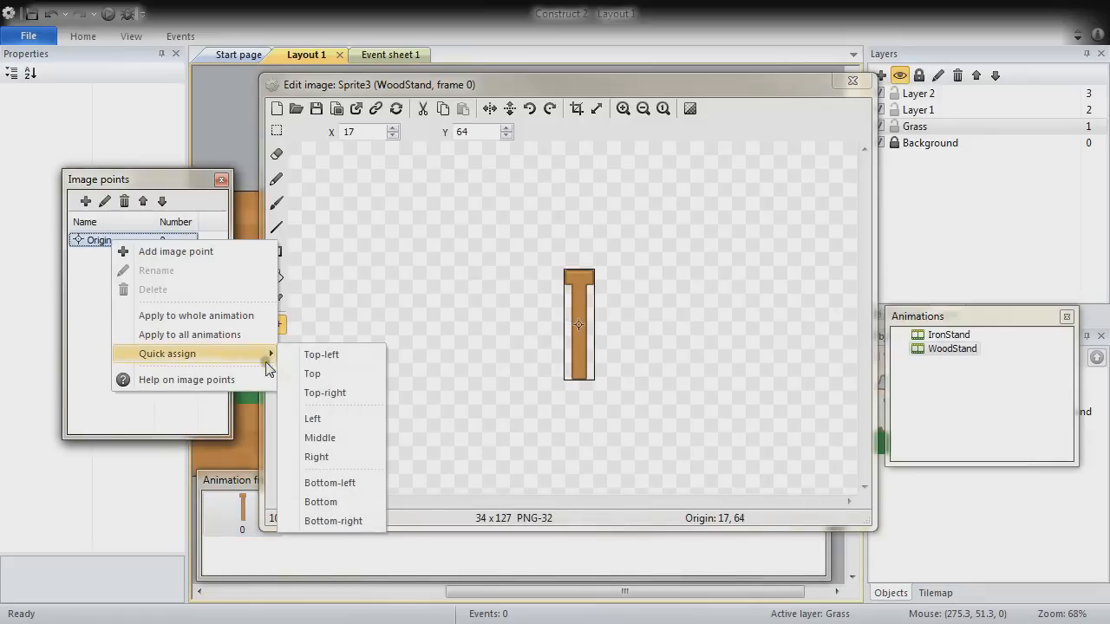
{"action": "left_click", "coordinate": [337, 501]}
{"action": "right_click", "coordinate": [105, 244]}
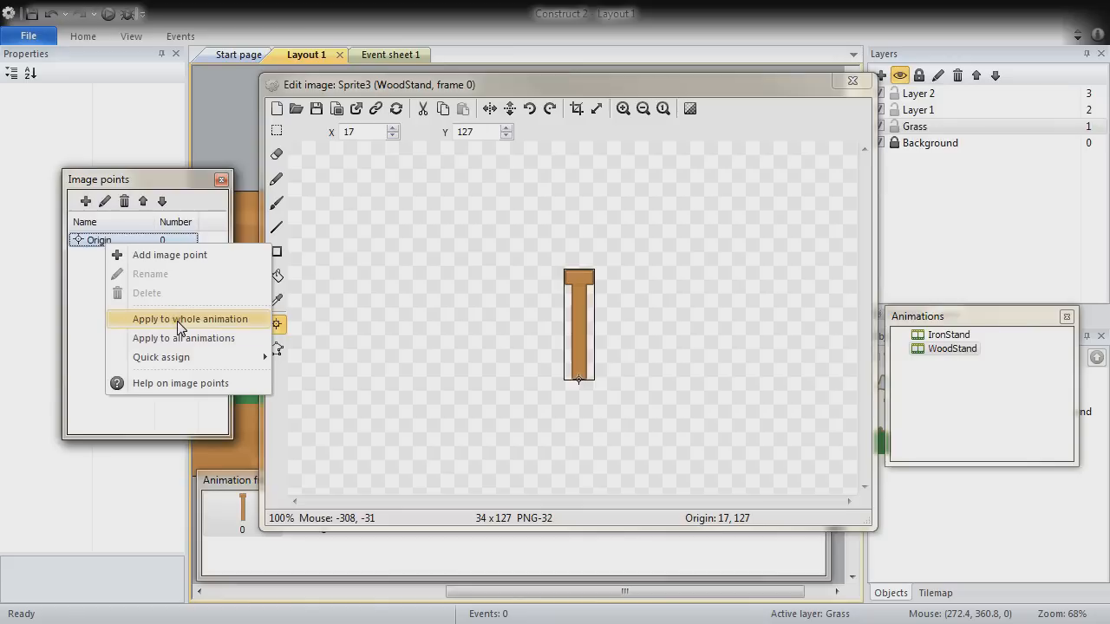
{"action": "left_click", "coordinate": [179, 326]}
{"action": "left_click", "coordinate": [275, 506]}
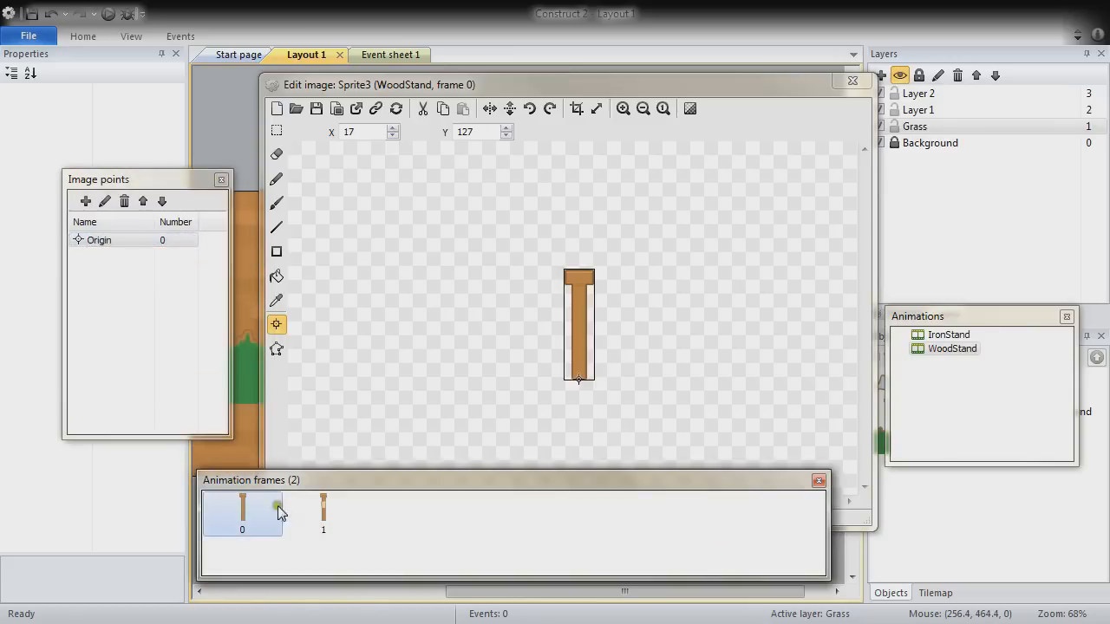
{"action": "left_click", "coordinate": [318, 508]}
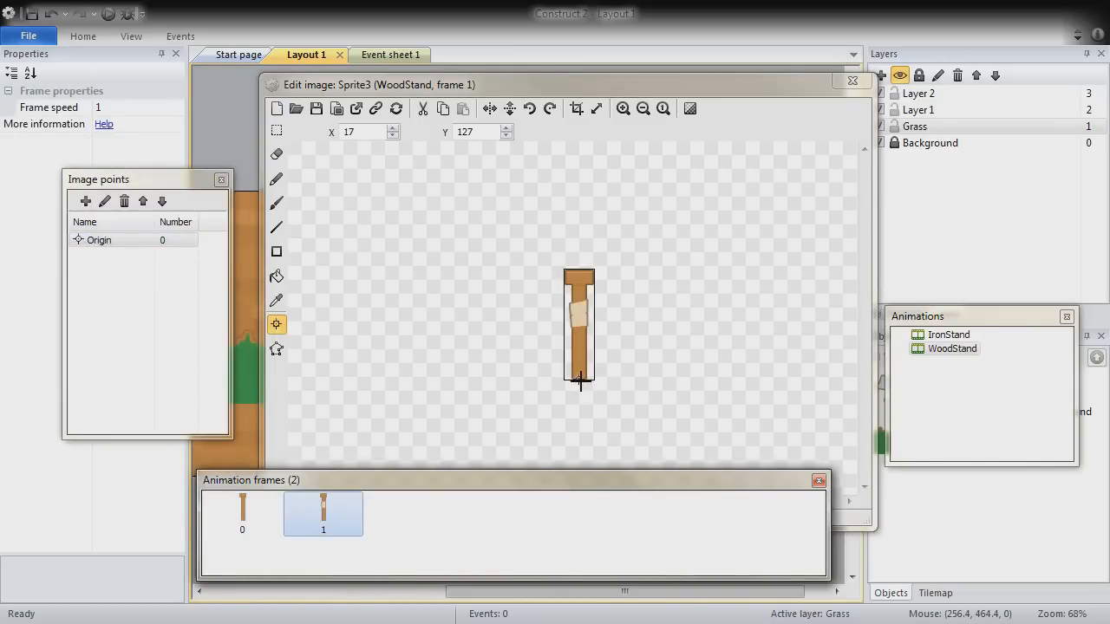
Add an image point with Y 18 to WoodStand's frame 0, apply it to the whole animation, and check it on frame 1
{"action": "left_click", "coordinate": [250, 510]}
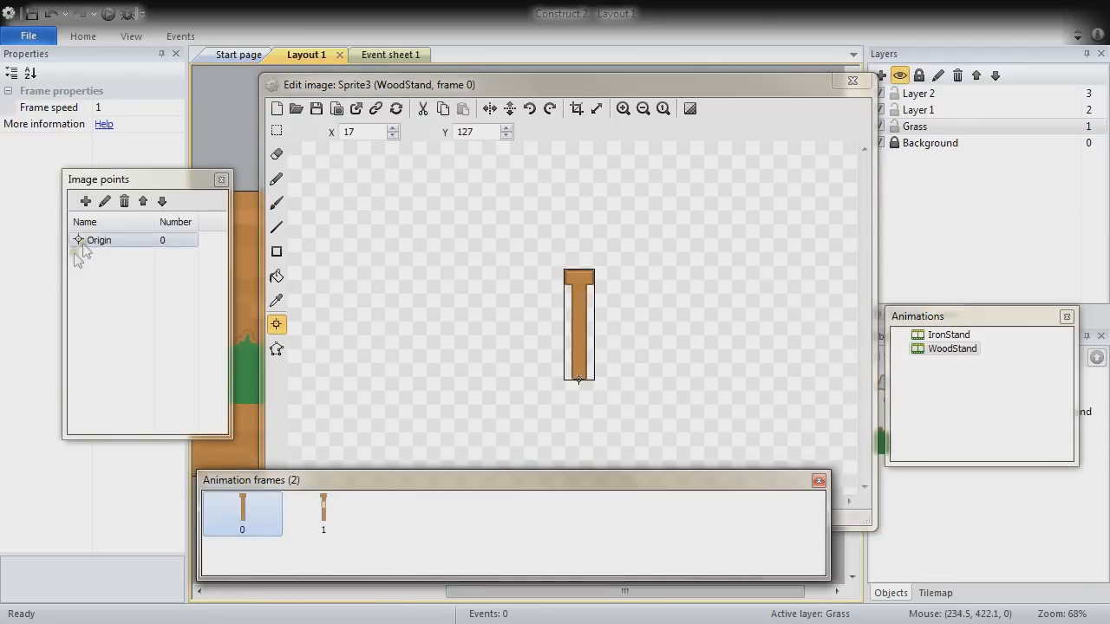
{"action": "left_click", "coordinate": [86, 202]}
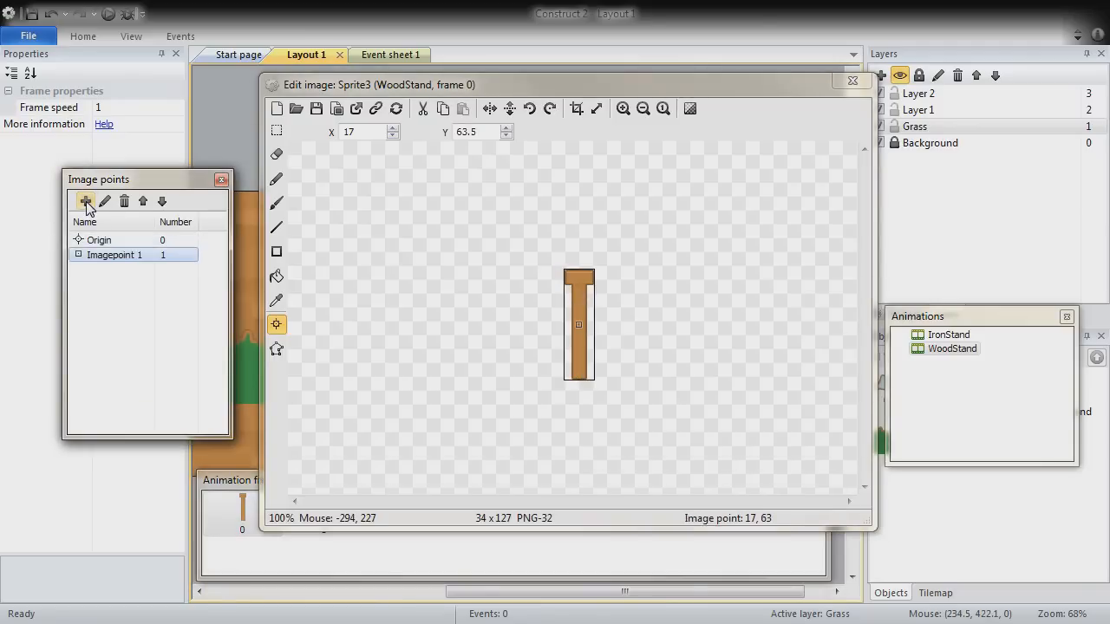
{"action": "left_click", "coordinate": [485, 131]}
{"action": "type", "text": "18"}
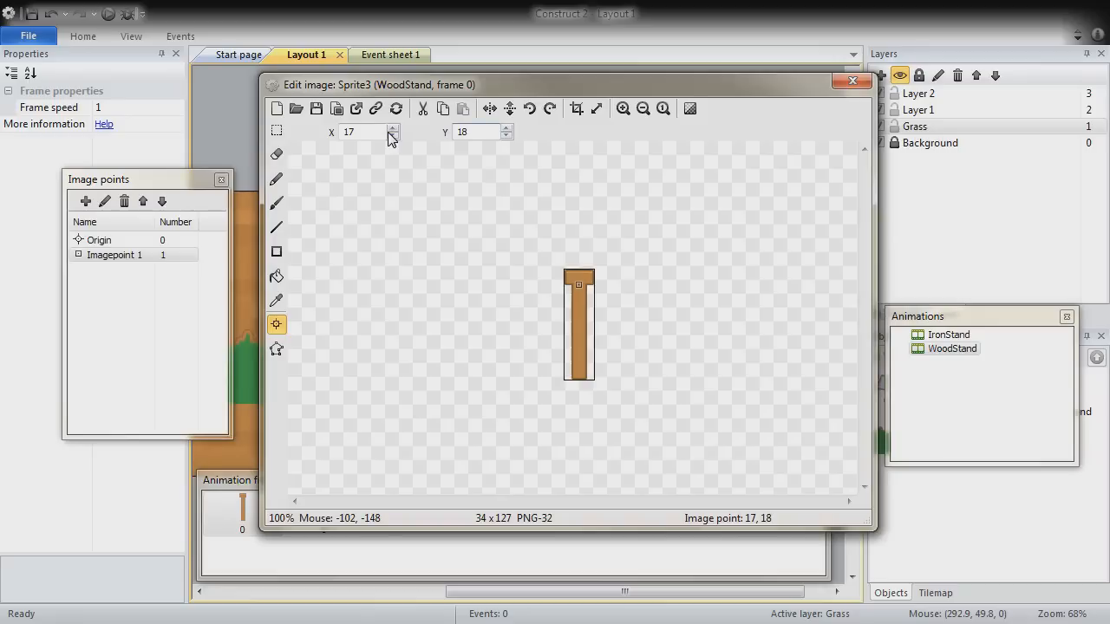
{"action": "left_click", "coordinate": [119, 255]}
{"action": "right_click", "coordinate": [119, 257]}
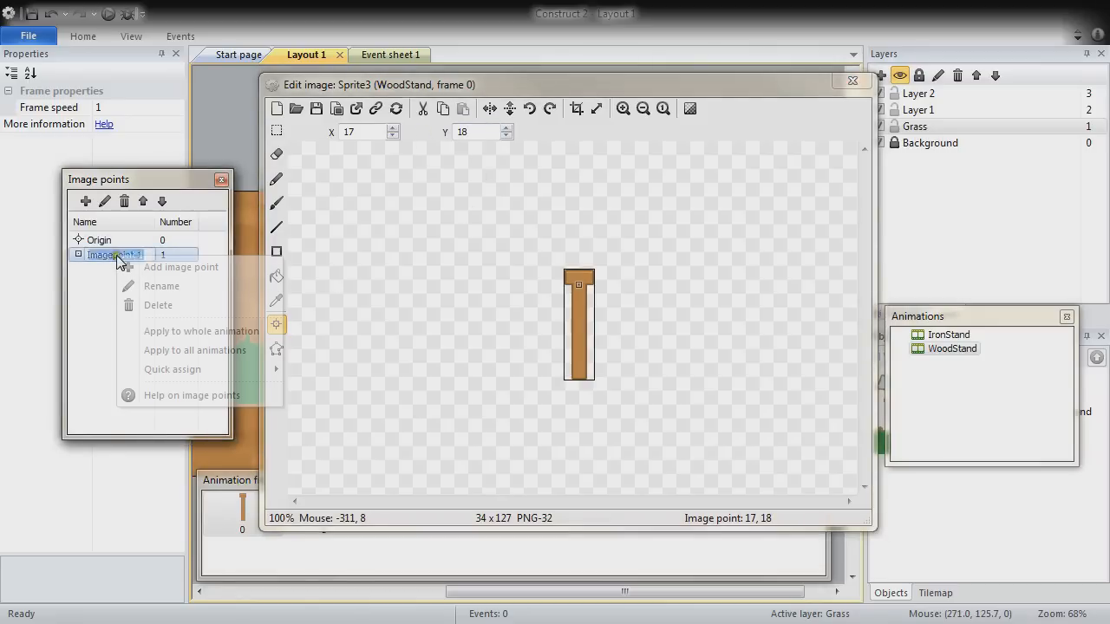
{"action": "left_click", "coordinate": [197, 331]}
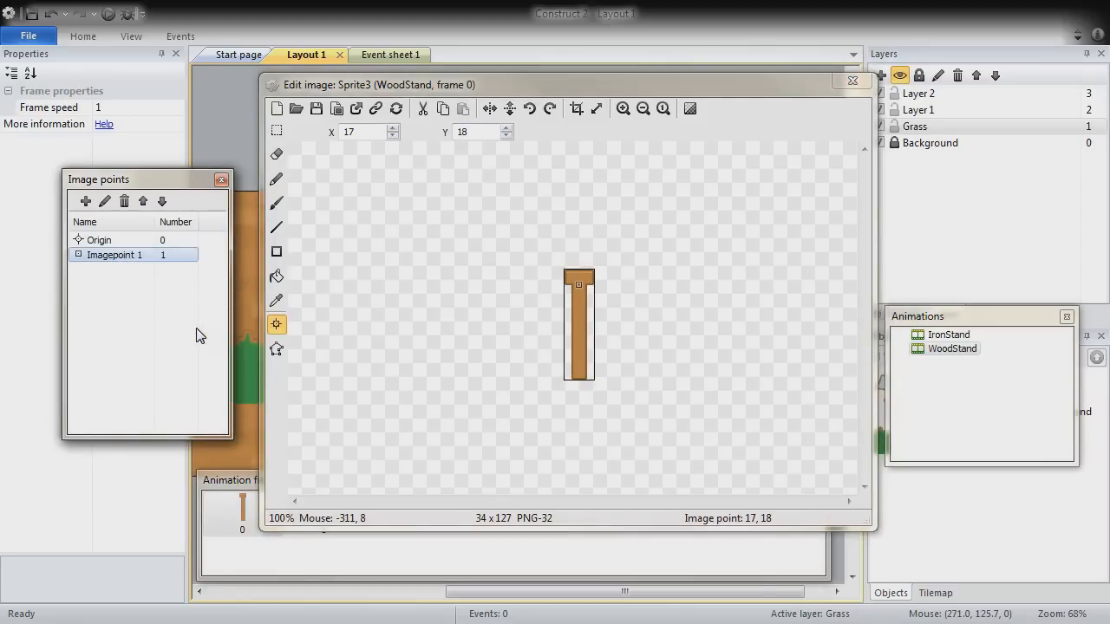
{"action": "left_click", "coordinate": [310, 569]}
{"action": "left_click", "coordinate": [323, 514]}
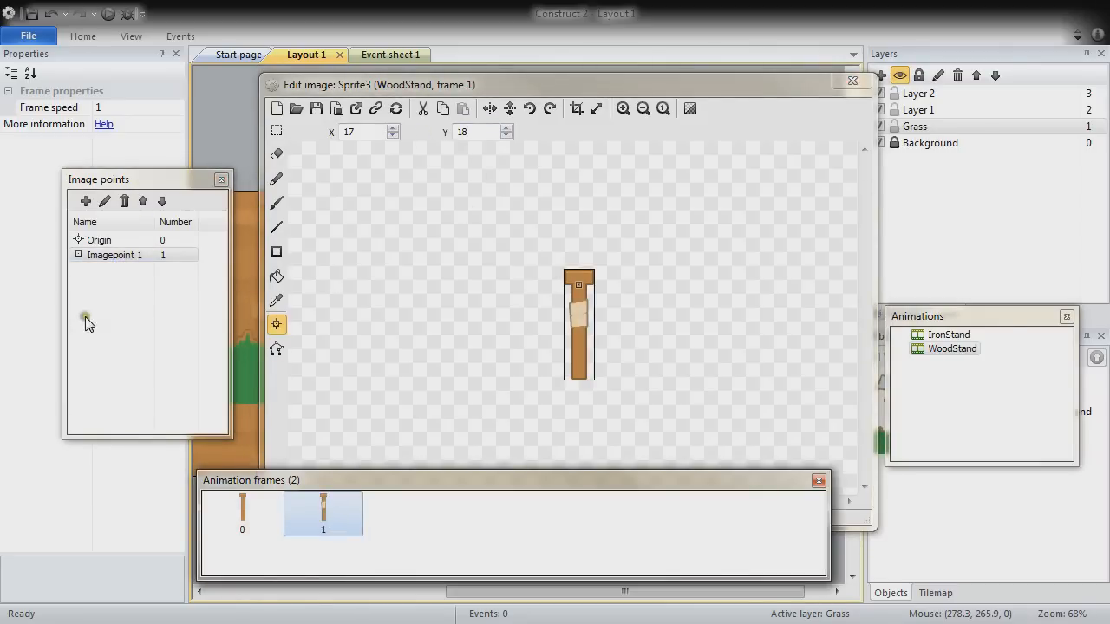
{"action": "left_click", "coordinate": [99, 257]}
Set the WoodStand animation's speed to 0
{"action": "left_click", "coordinate": [947, 351]}
{"action": "left_click", "coordinate": [948, 352]}
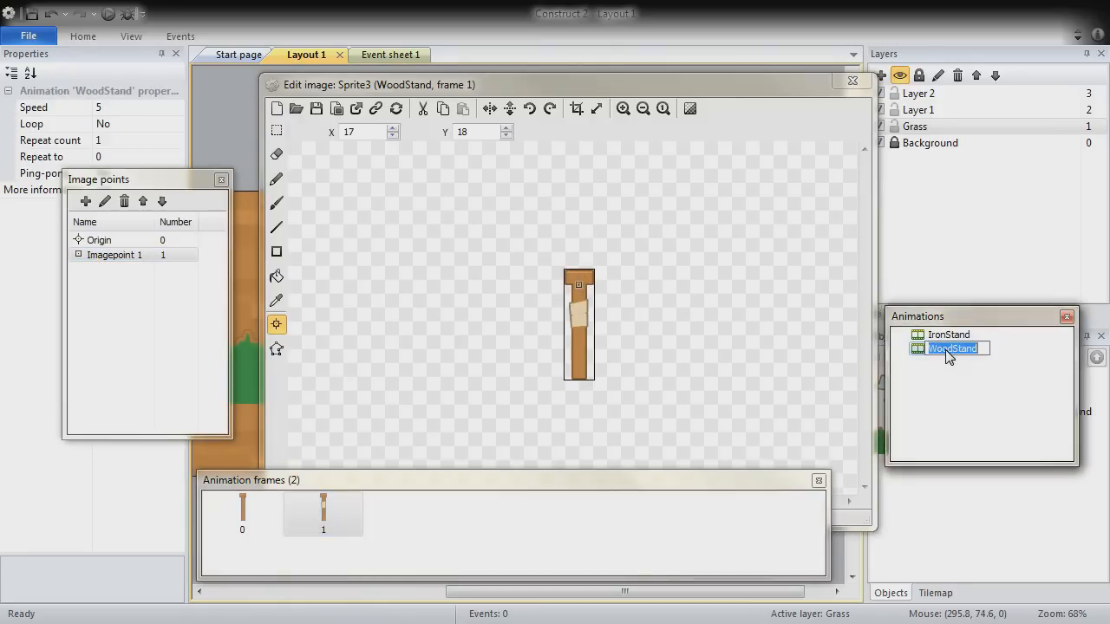
{"action": "left_click", "coordinate": [119, 110]}
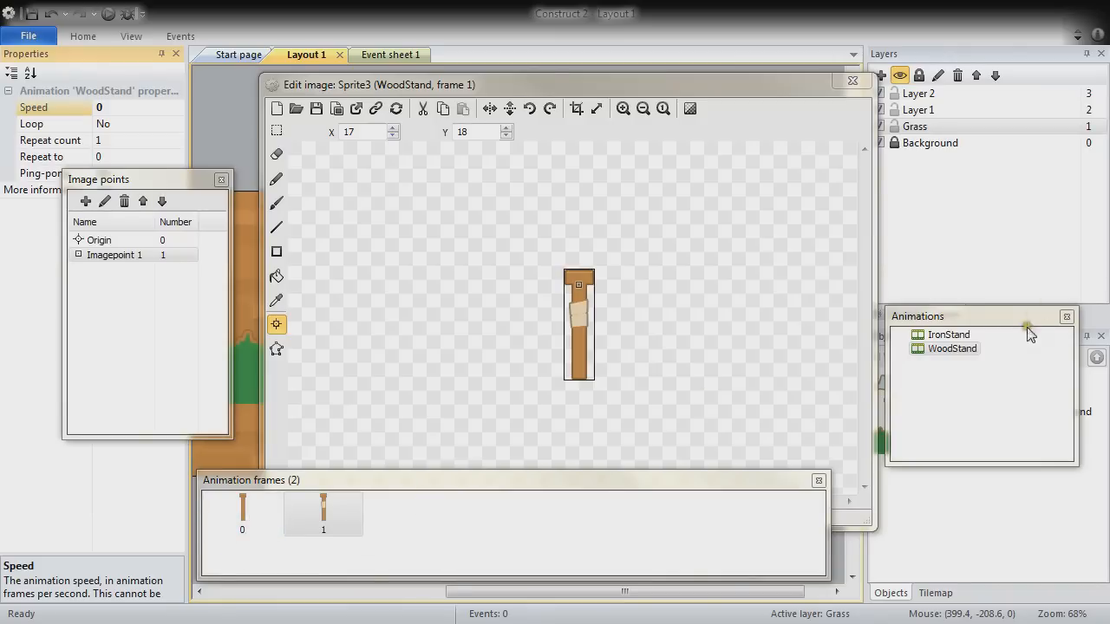
Switch back to the IronStand animation and close the image editor
{"action": "left_click", "coordinate": [949, 332]}
{"action": "left_click", "coordinate": [949, 335]}
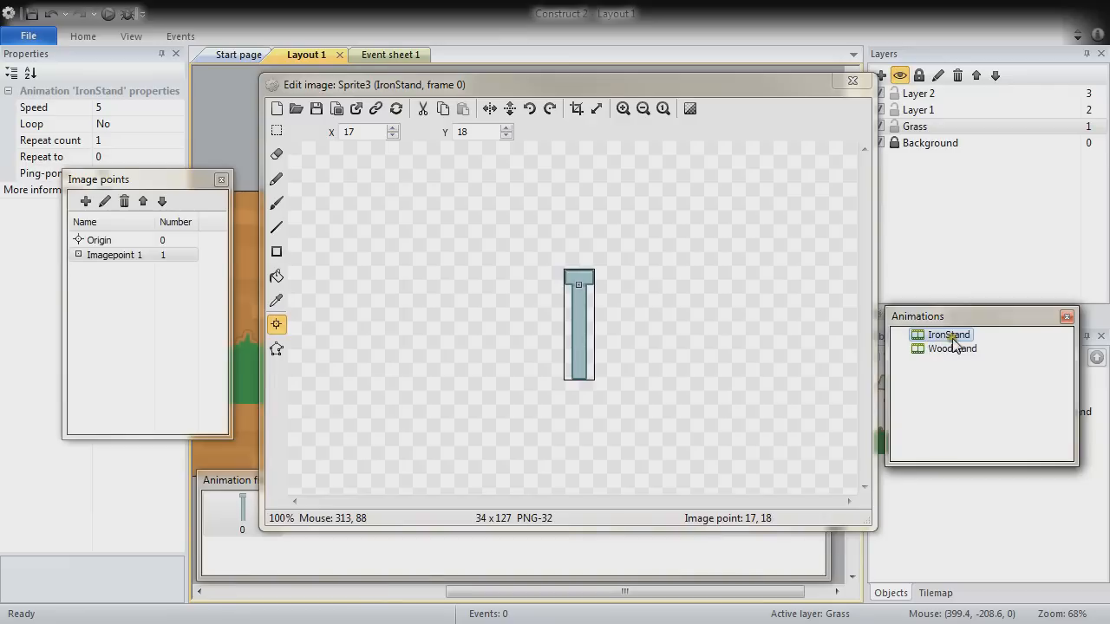
{"action": "left_click", "coordinate": [851, 82]}
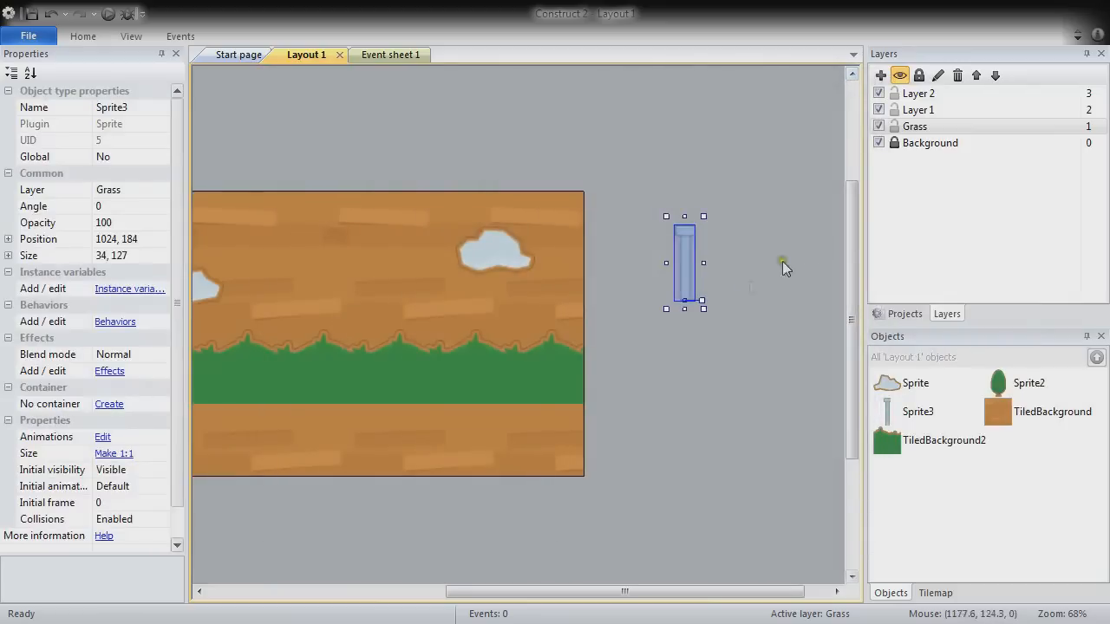
Rename the stick sprite Sprite3 as TargetStand
{"action": "left_click", "coordinate": [130, 107]}
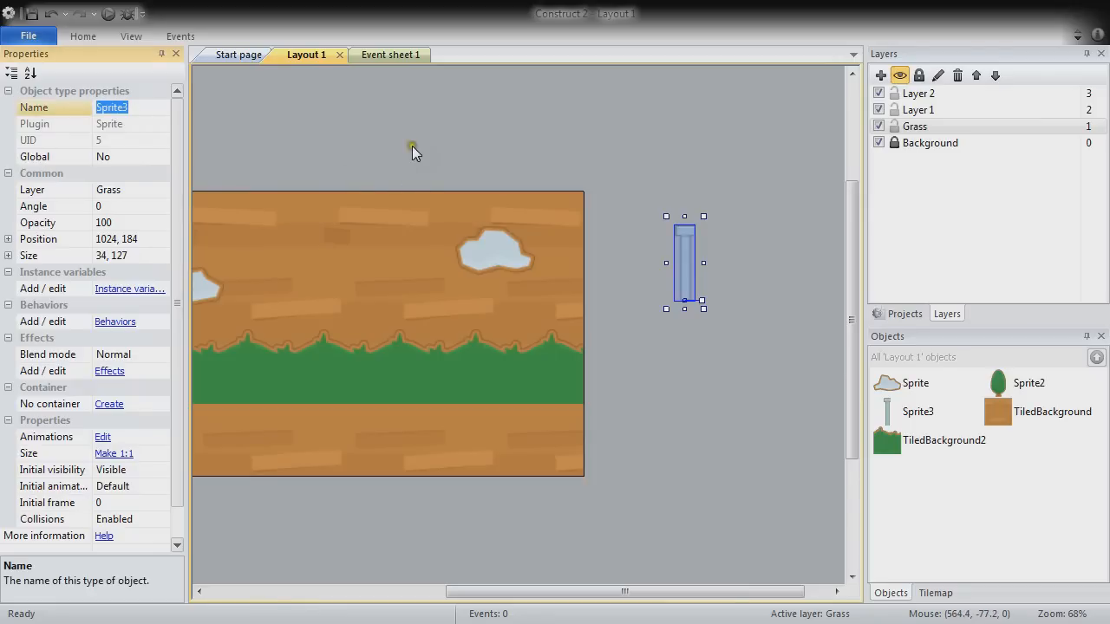
{"action": "type", "text": "Stand"}
{"action": "key", "text": "Return"}
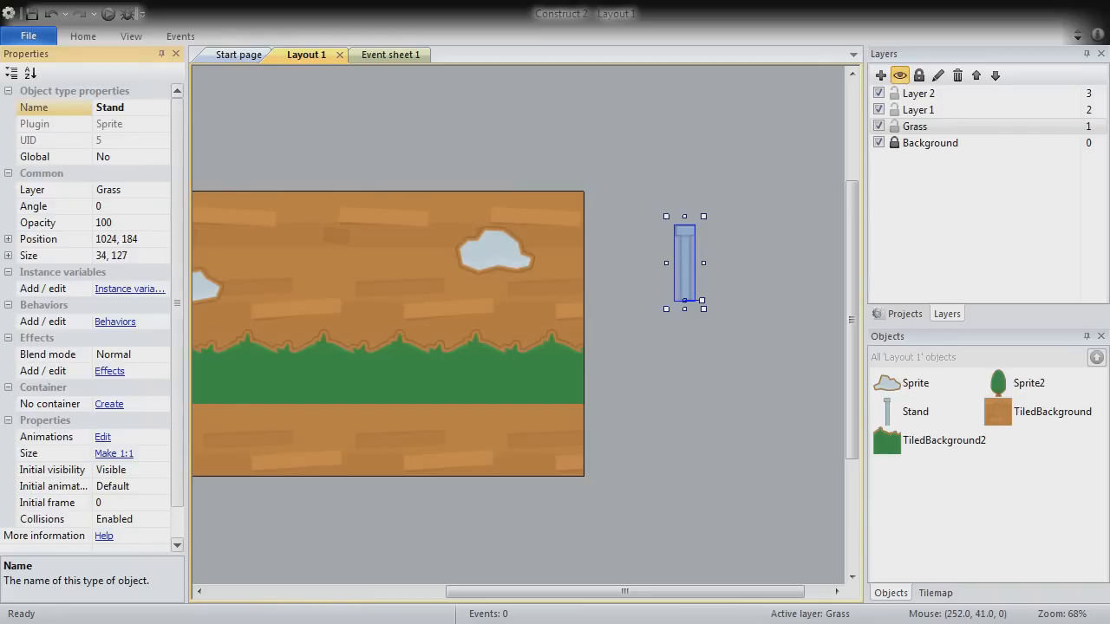
{"action": "left_click", "coordinate": [134, 107]}
{"action": "key", "text": "Home"}
{"action": "type", "text": "Target"}
{"action": "key", "text": "Return"}
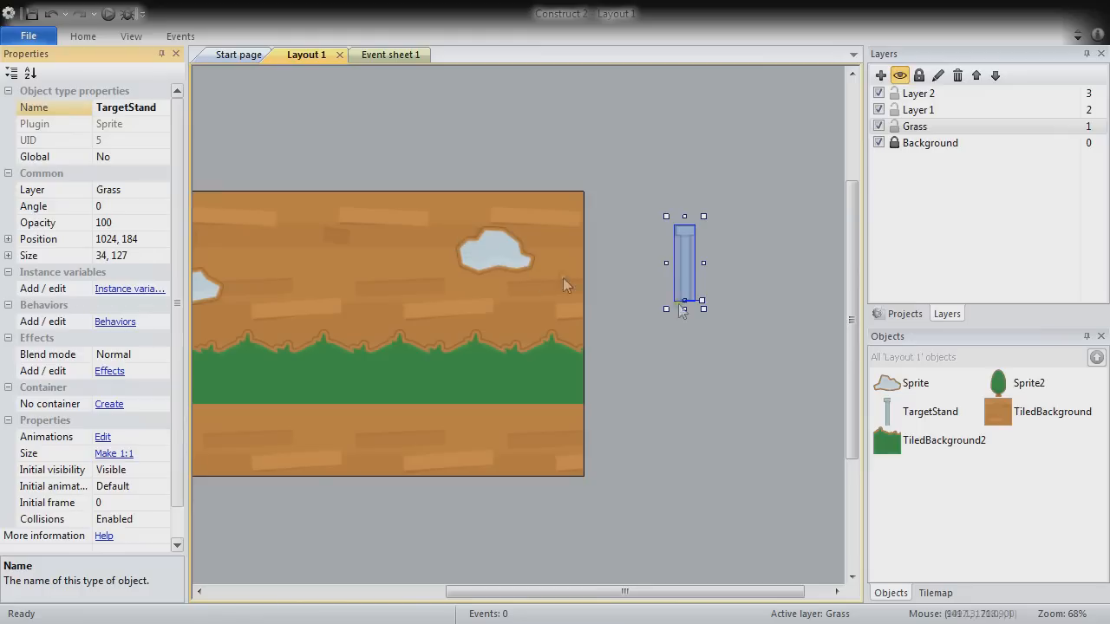
Rename the cloud sprite as Cloud
{"action": "left_click", "coordinate": [916, 386]}
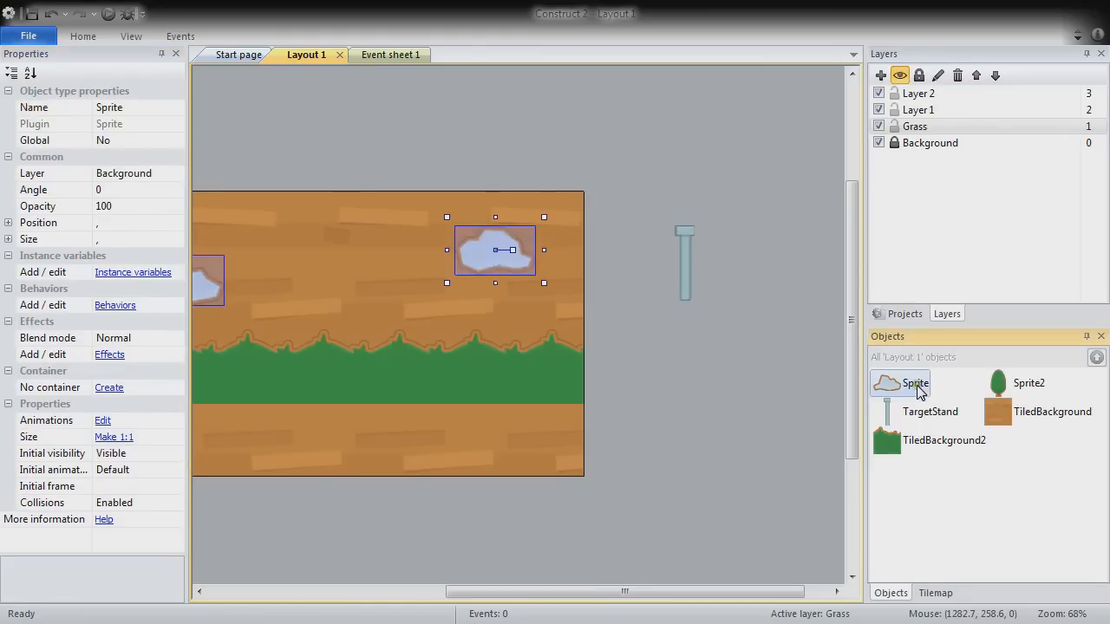
{"action": "left_click", "coordinate": [130, 108]}
{"action": "type", "text": "Cloud"}
{"action": "key", "text": "Return"}
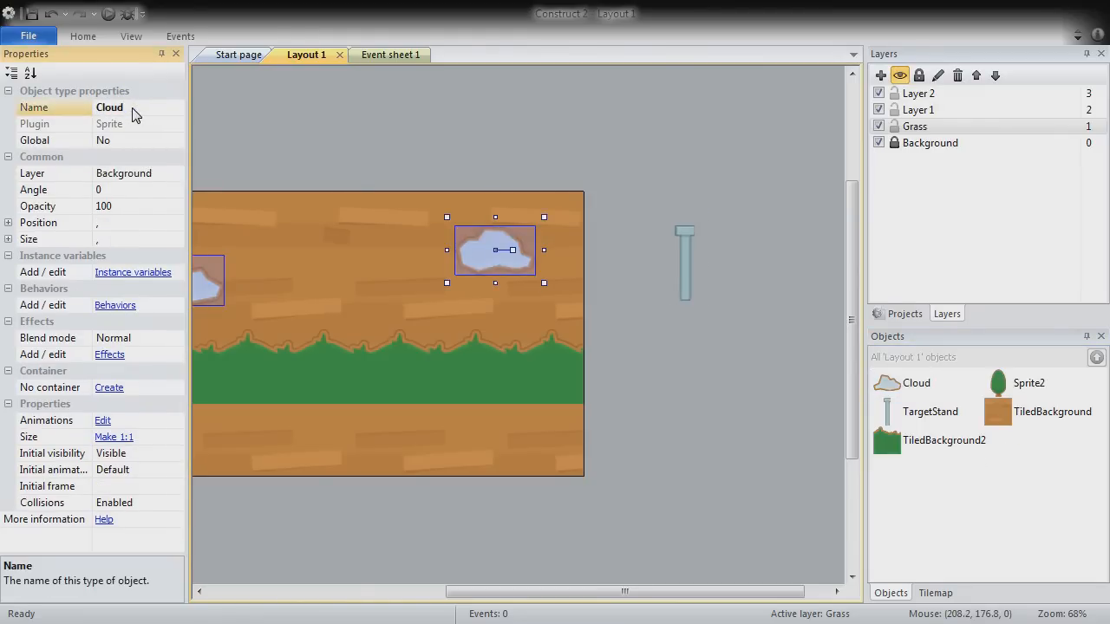
Rename the grass object TiledBackground2 as TiledGrass
{"action": "left_click", "coordinate": [888, 442]}
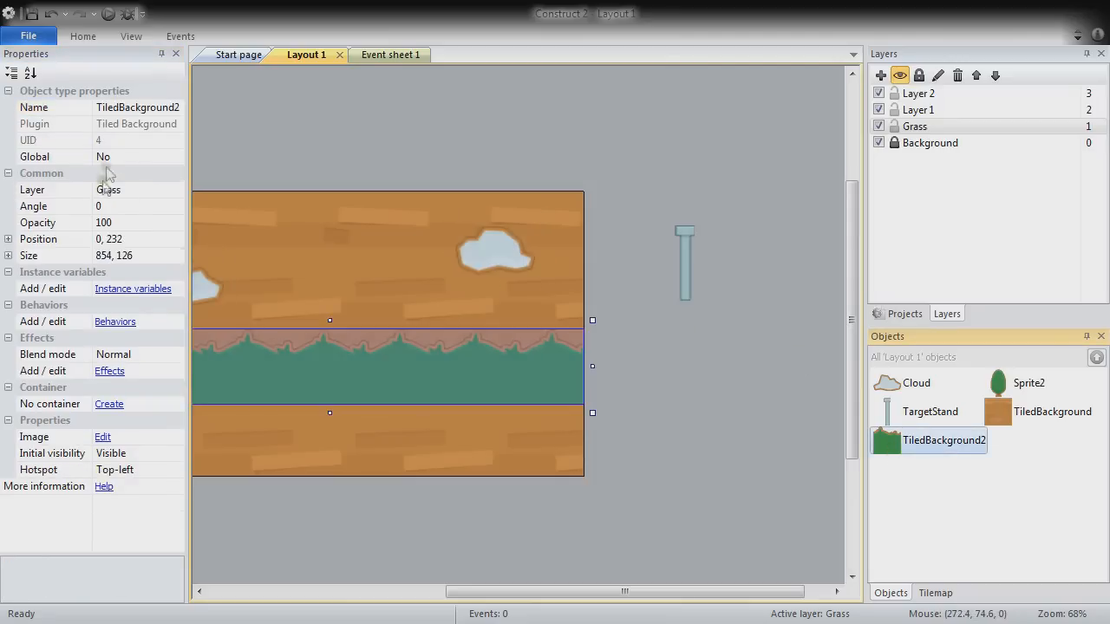
{"action": "left_click", "coordinate": [146, 107]}
{"action": "type", "text": "Til"}
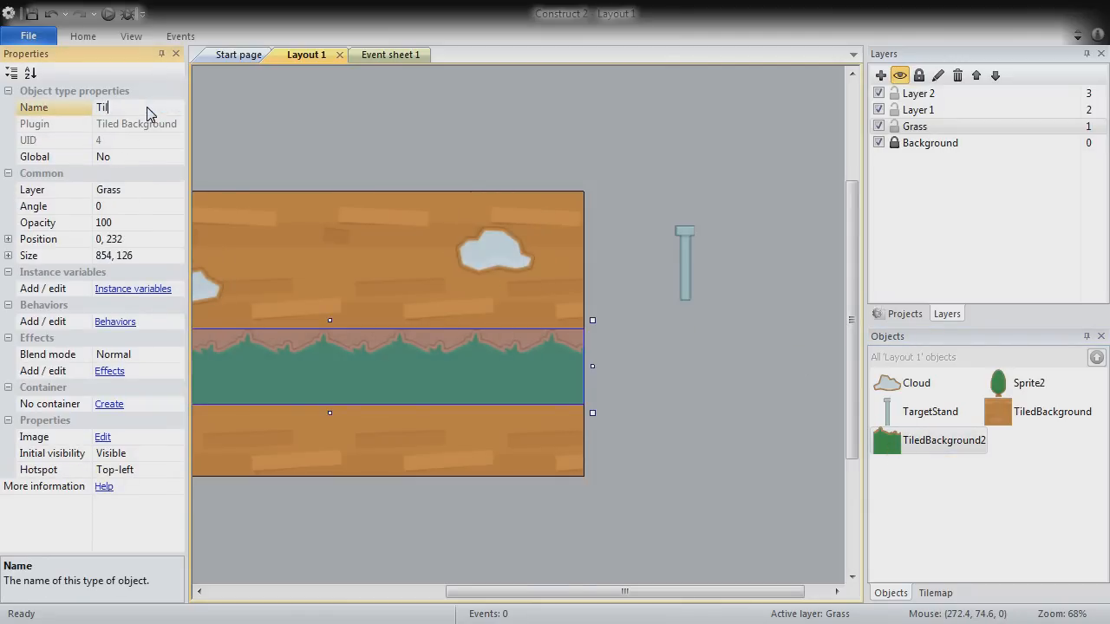
{"action": "type", "text": "edGrass"}
{"action": "key", "text": "Return"}
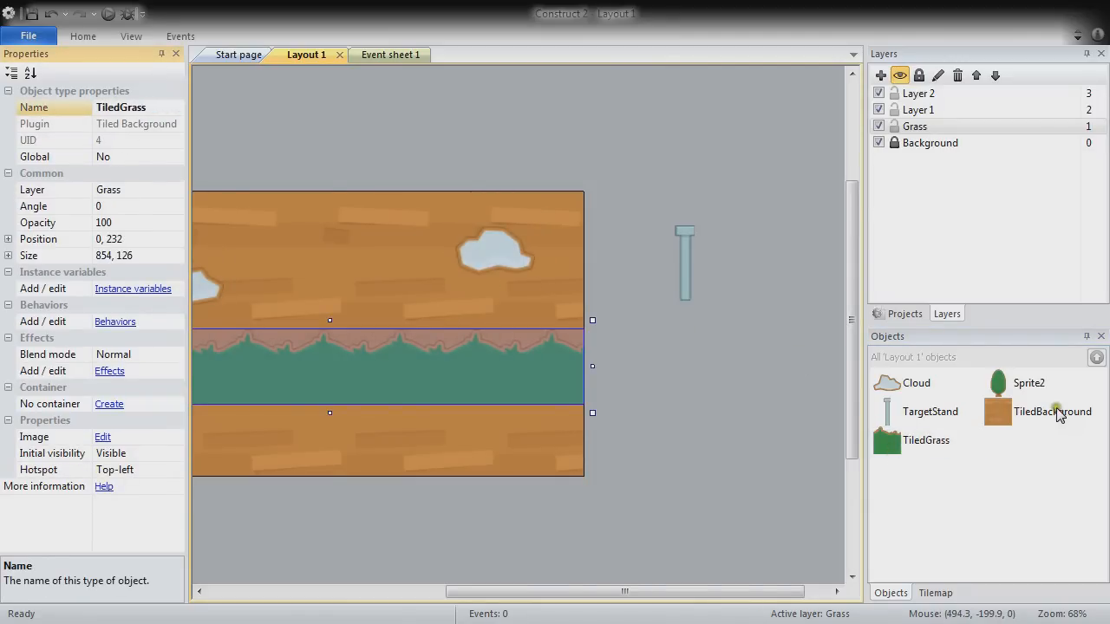
Rename the tree sprite Sprite2 as Tree
{"action": "left_click", "coordinate": [1052, 412]}
{"action": "left_click", "coordinate": [1028, 382]}
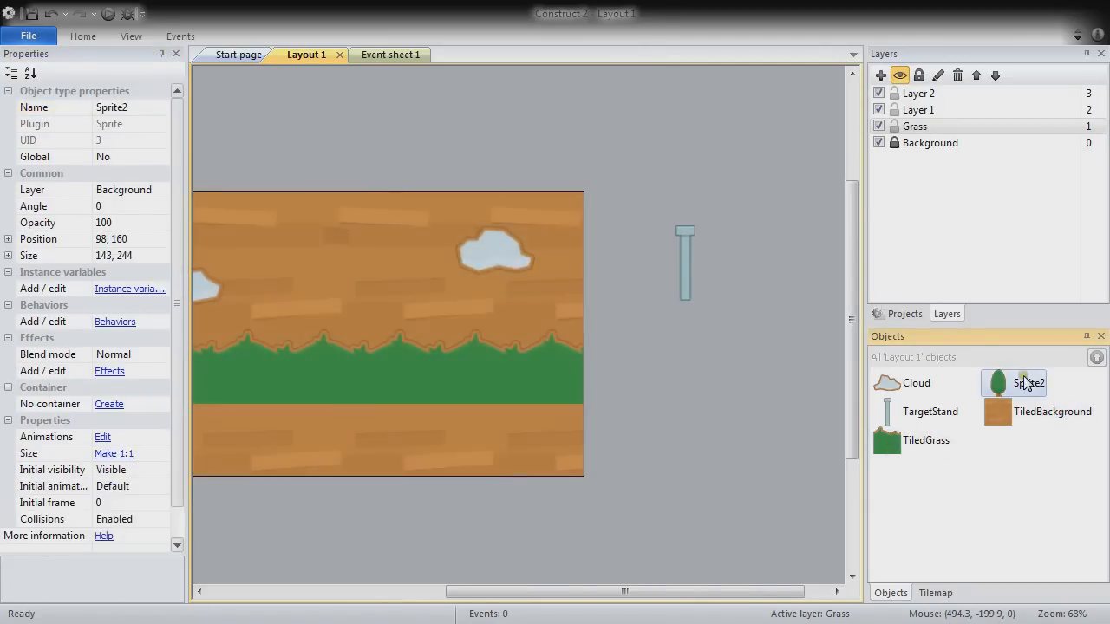
{"action": "left_click", "coordinate": [129, 109]}
{"action": "type", "text": "T"}
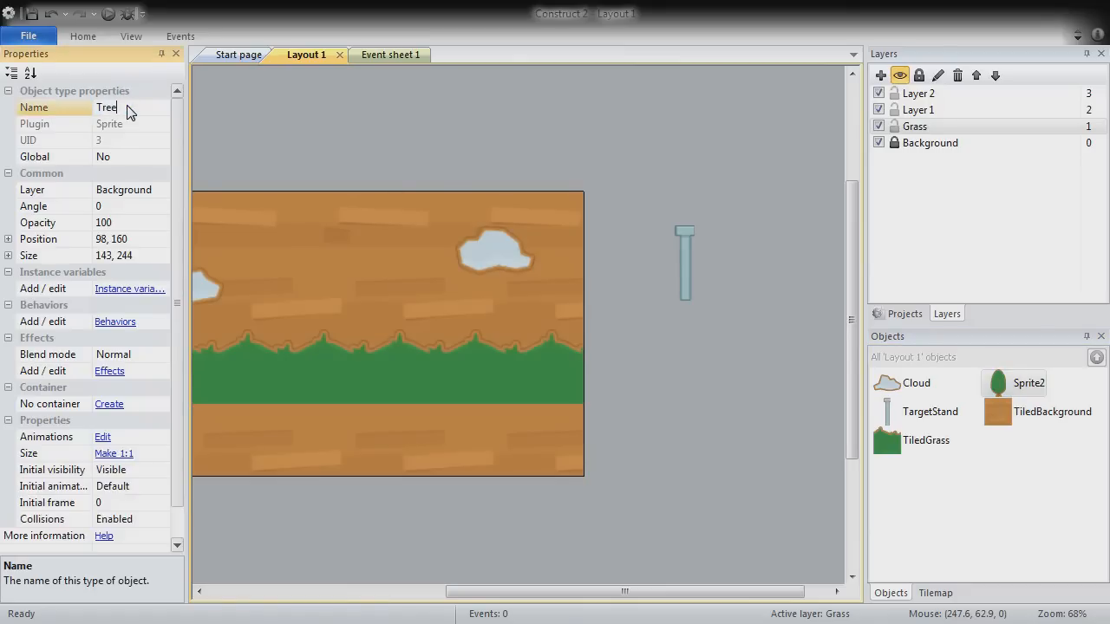
{"action": "type", "text": "ree"}
{"action": "key", "text": "Return"}
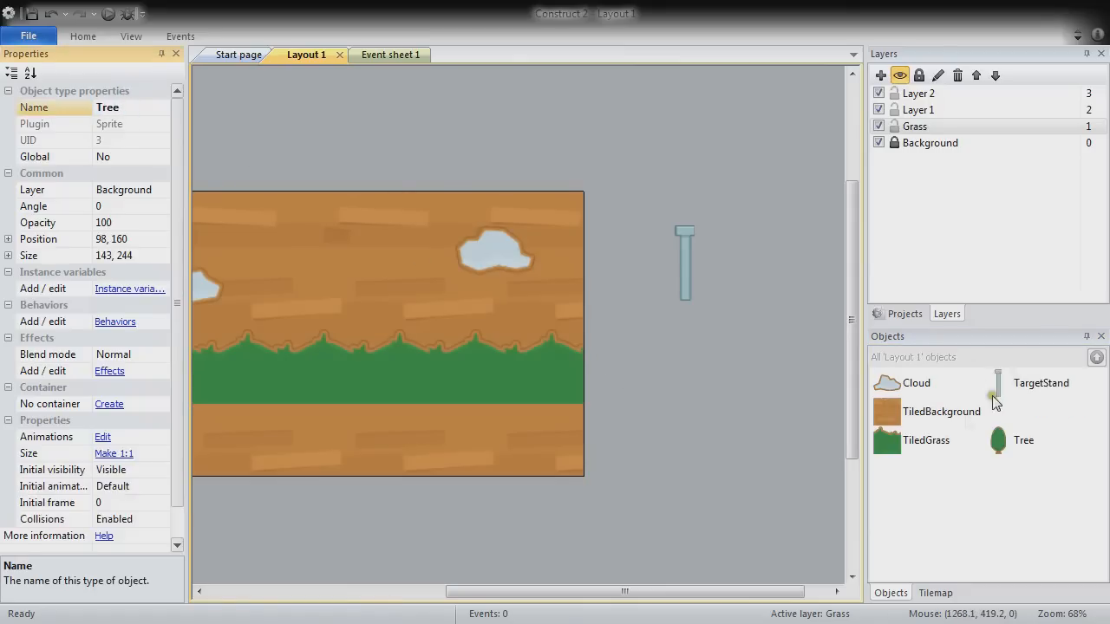
Rename the wooden TiledBackground object as WoodBackground and deselect it
{"action": "left_click", "coordinate": [944, 415]}
{"action": "left_click", "coordinate": [168, 111]}
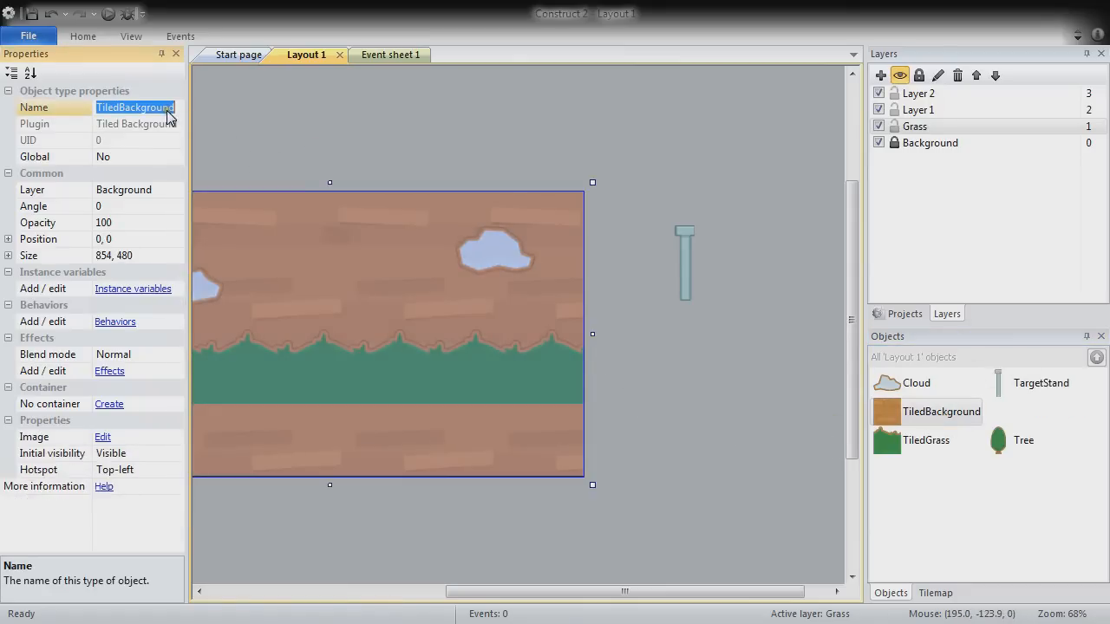
{"action": "type", "text": "Wo"}
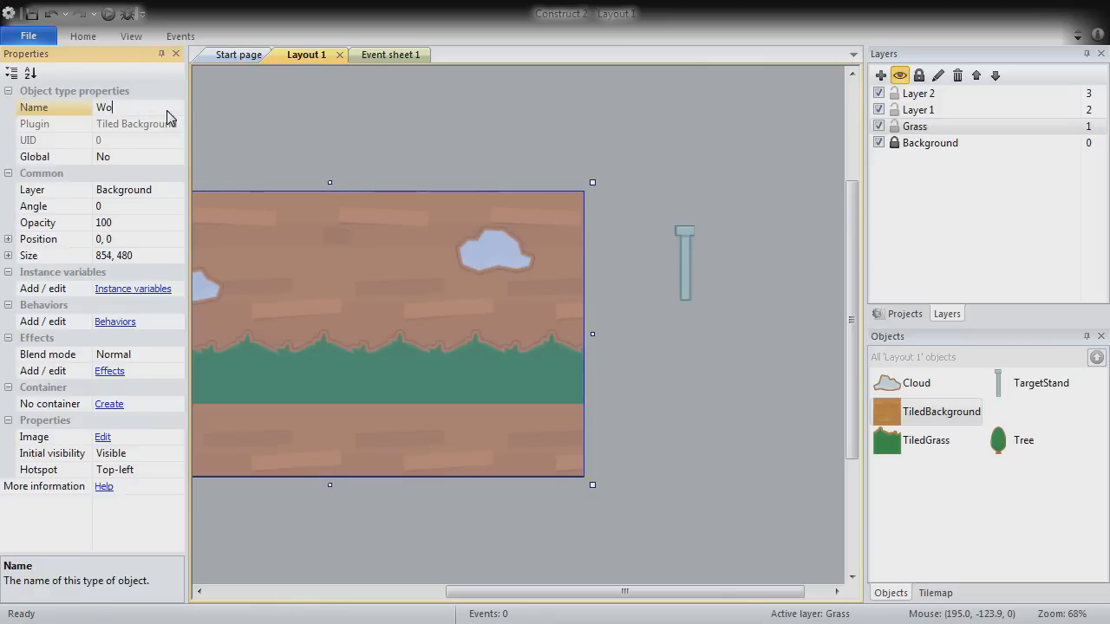
{"action": "type", "text": "odBackground"}
{"action": "key", "text": "Return"}
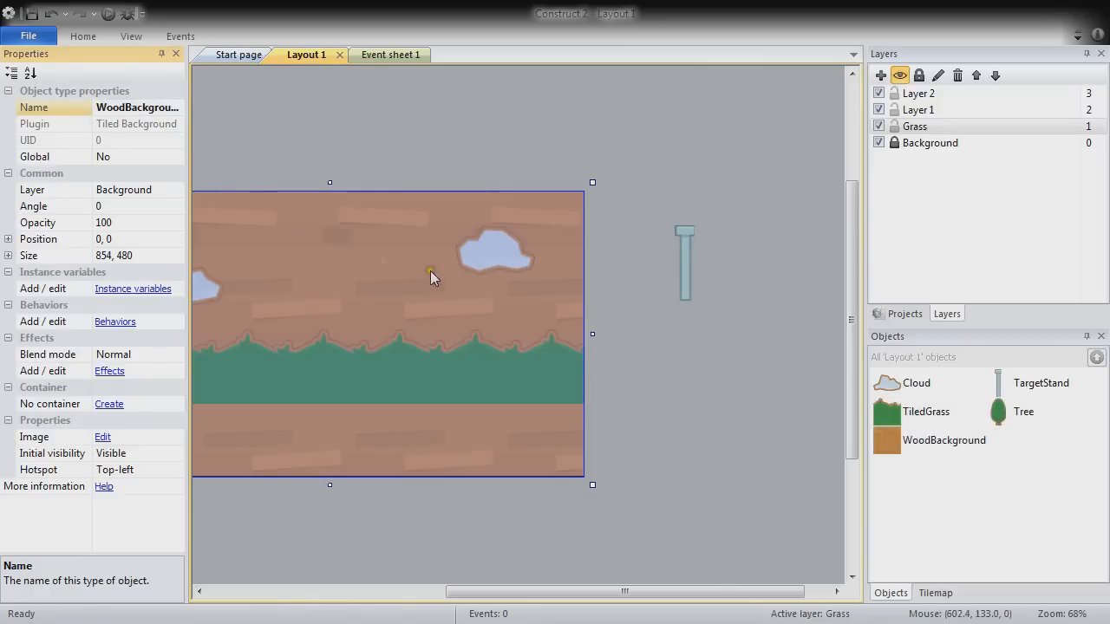
{"action": "left_click", "coordinate": [657, 364]}
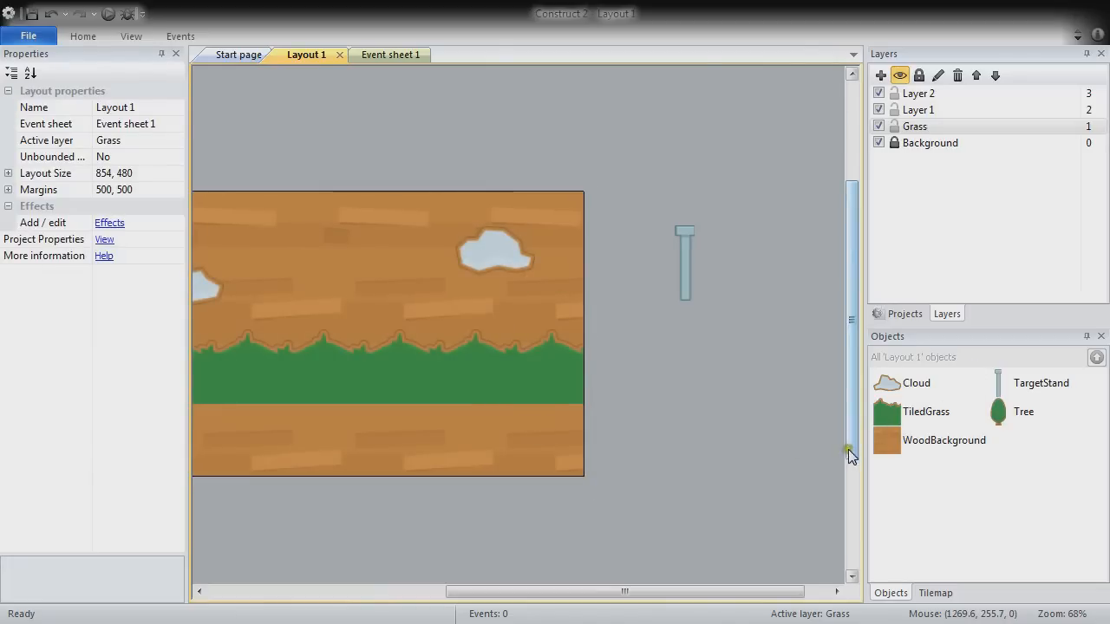
{"action": "left_click_drag", "start_coordinate": [550, 591], "coordinate": [524, 599]}
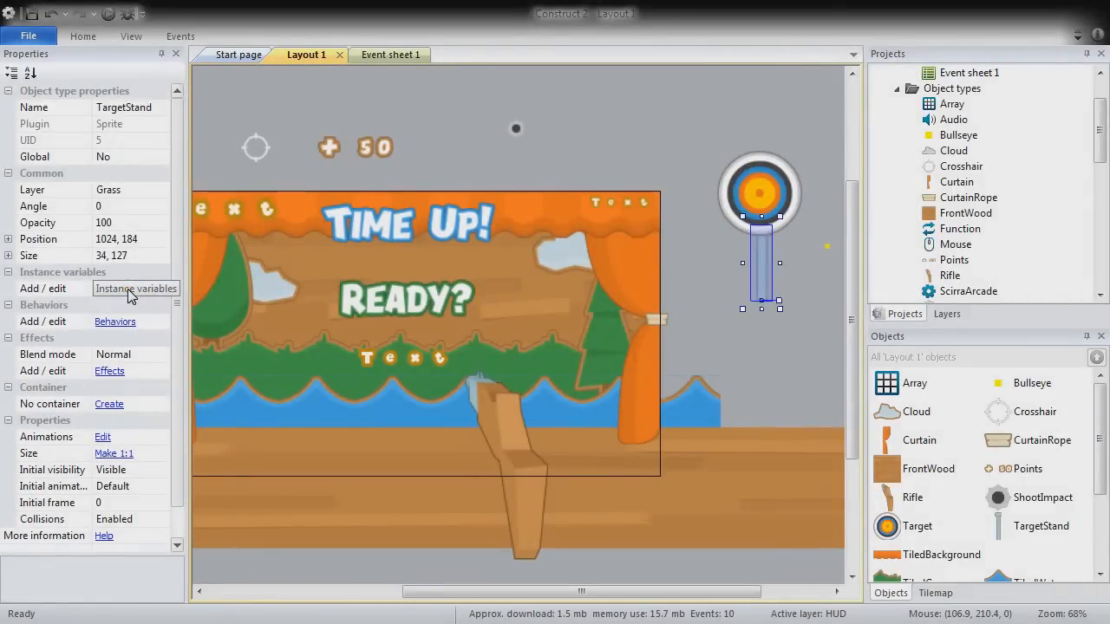
Add a Number instance variable named Dir with initial value 0 to the TargetStand sprite
{"action": "left_click", "coordinate": [128, 290]}
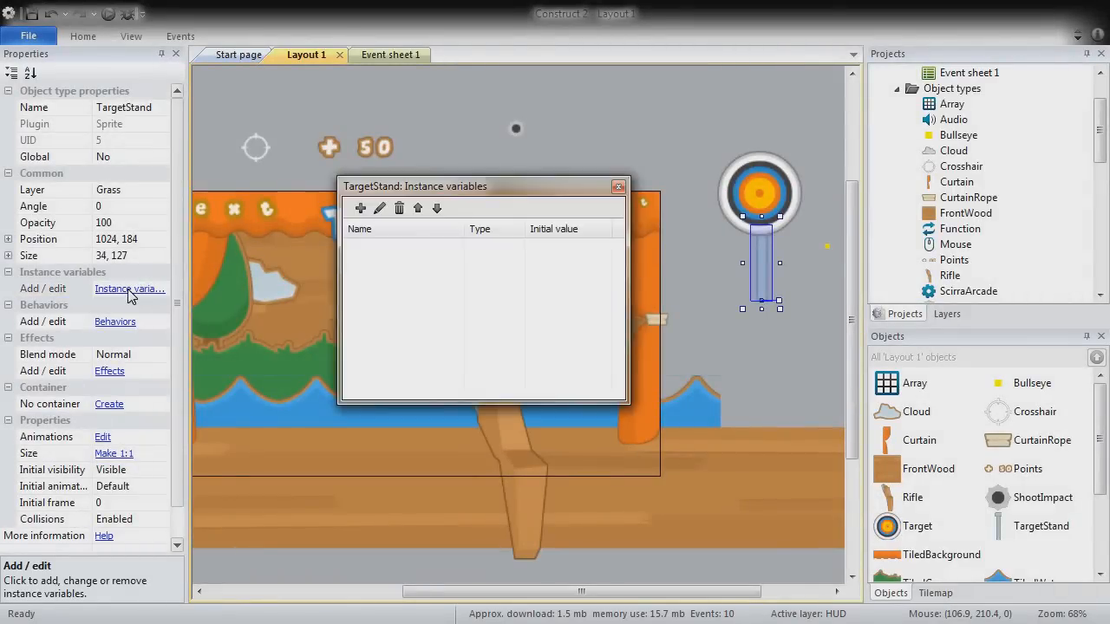
{"action": "left_click", "coordinate": [359, 209]}
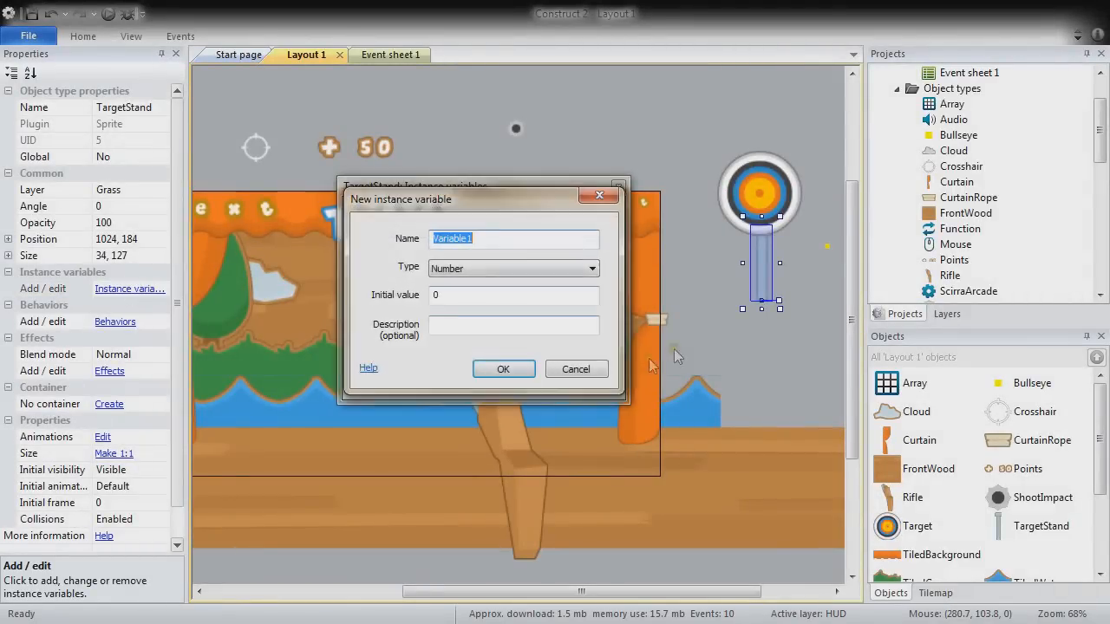
{"action": "type", "text": "Dir"}
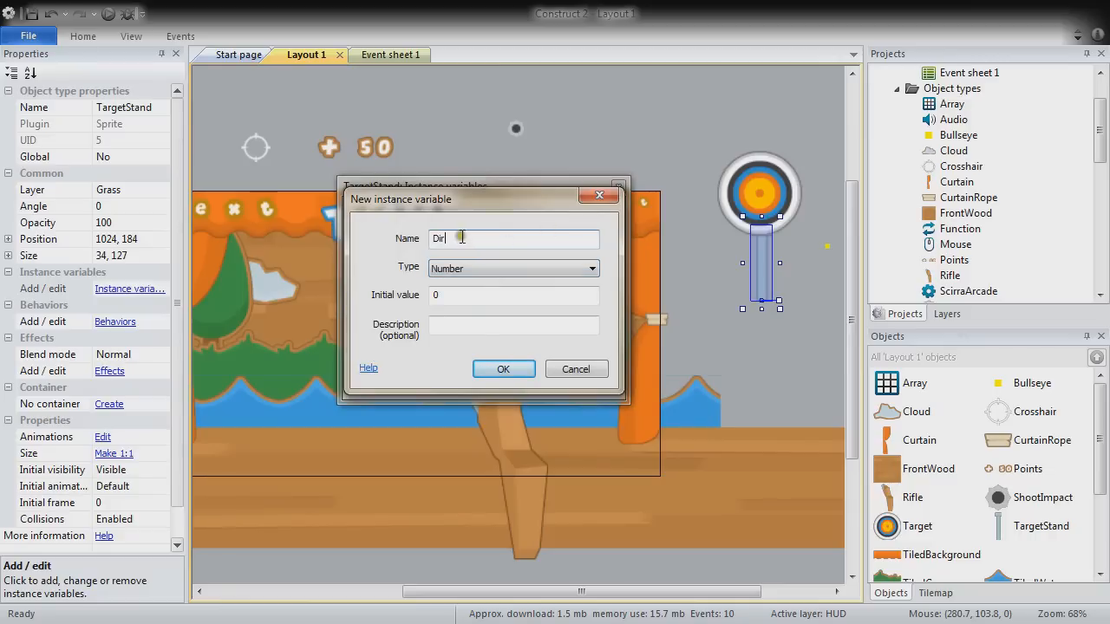
{"action": "left_click", "coordinate": [503, 368]}
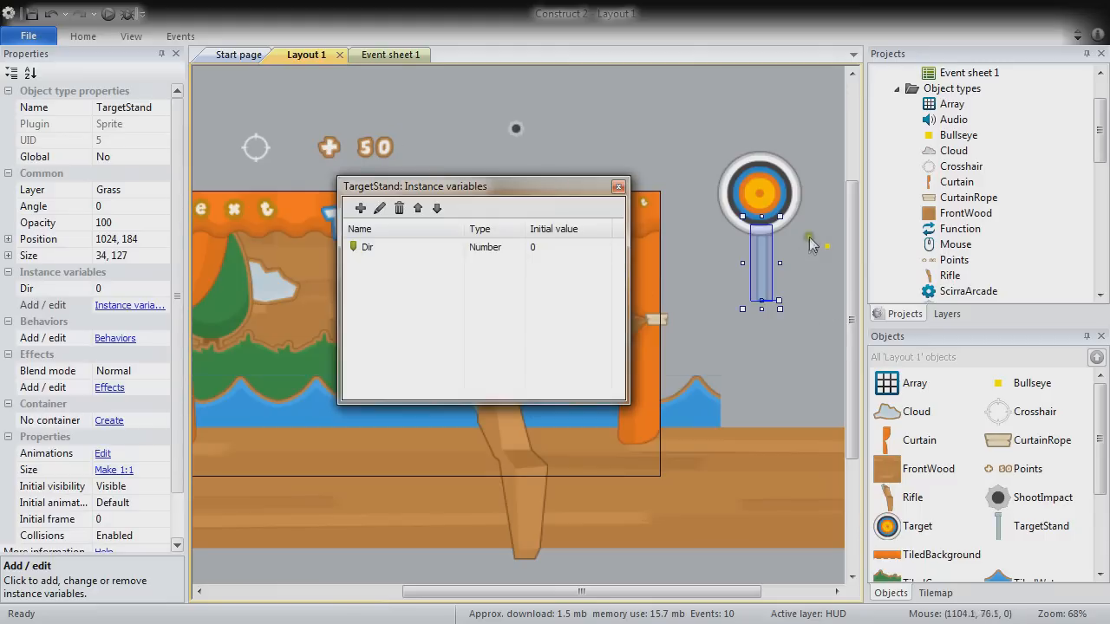
{"action": "left_click", "coordinate": [618, 187]}
Add the Sine behavior to TargetStand and set its movement to Vertical
{"action": "left_click", "coordinate": [115, 338]}
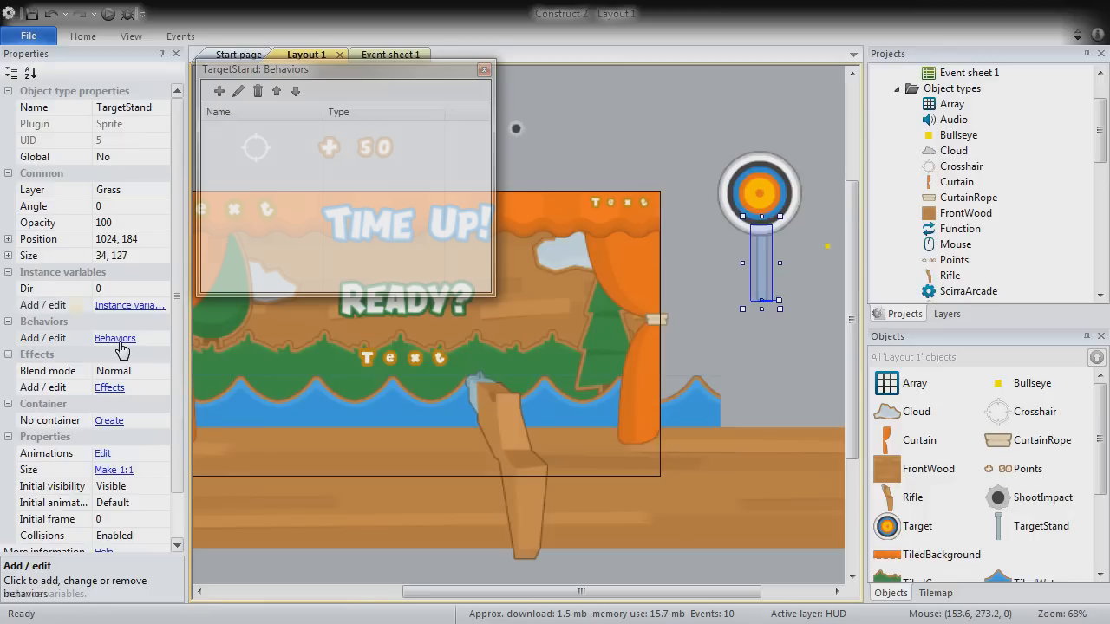
{"action": "left_click", "coordinate": [218, 90]}
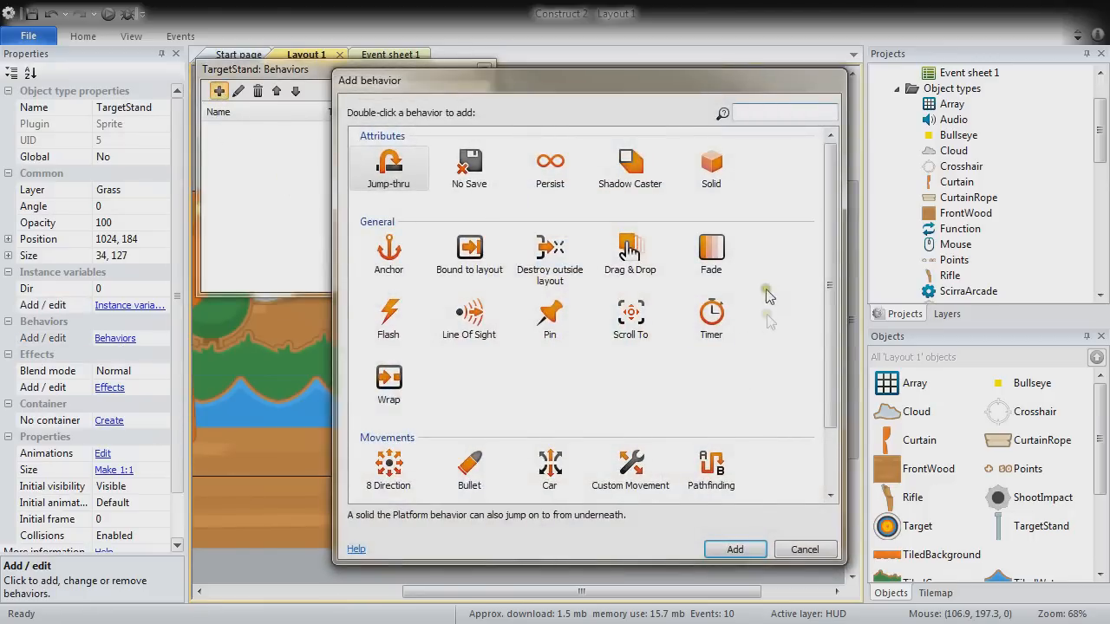
{"action": "scroll", "coordinate": [796, 364], "scroll_direction": "down", "scroll_amount": 1}
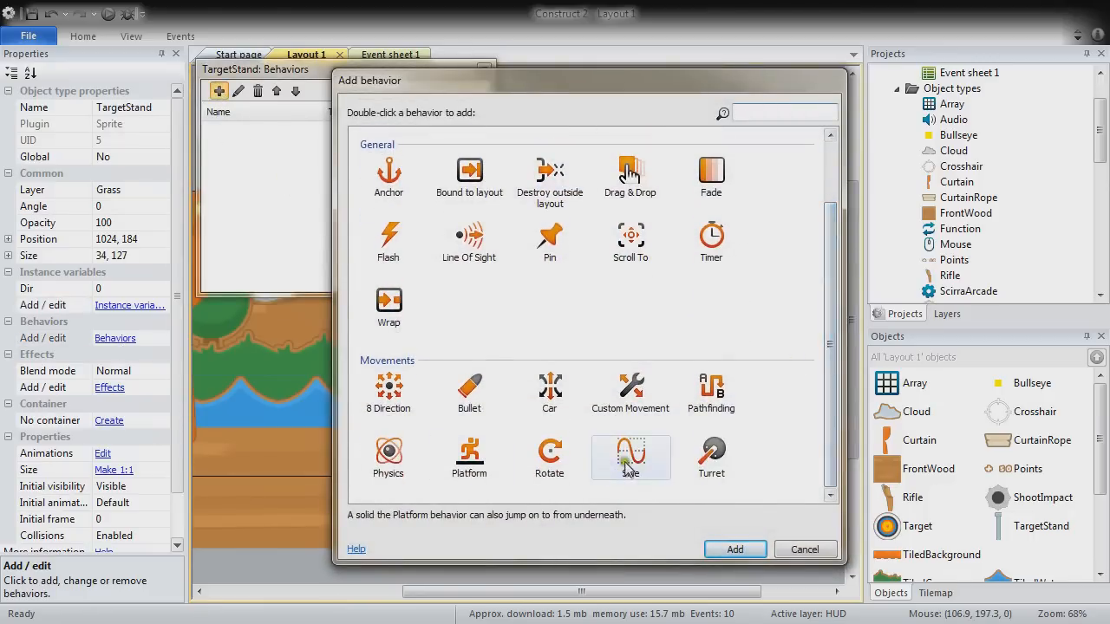
{"action": "double_click", "coordinate": [631, 457]}
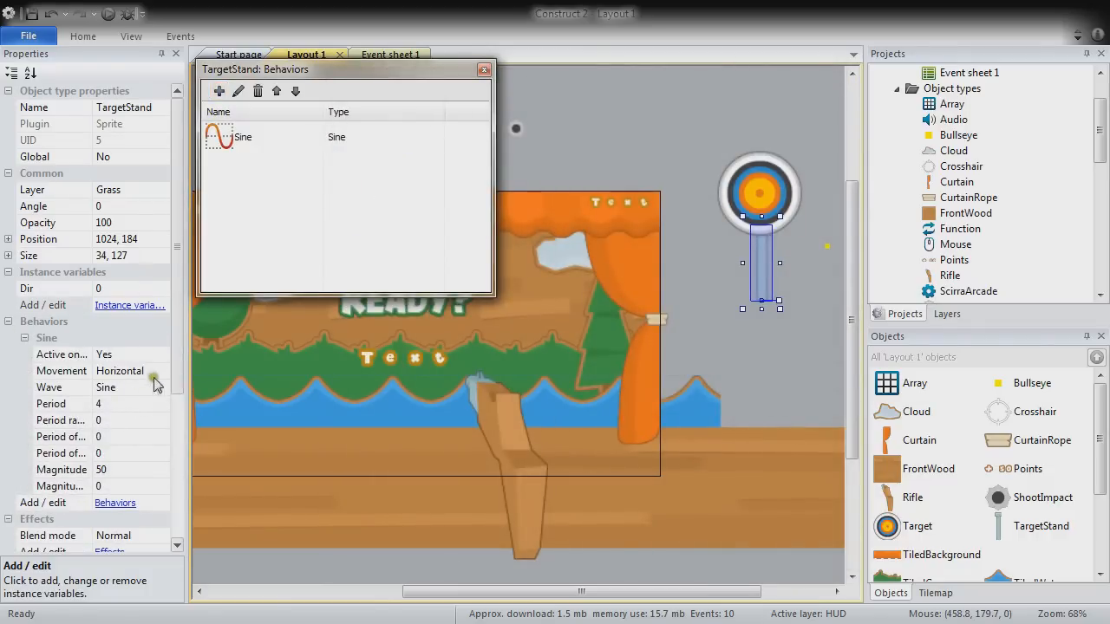
{"action": "left_click", "coordinate": [160, 371]}
{"action": "left_click", "coordinate": [147, 399]}
{"action": "left_click", "coordinate": [80, 408]}
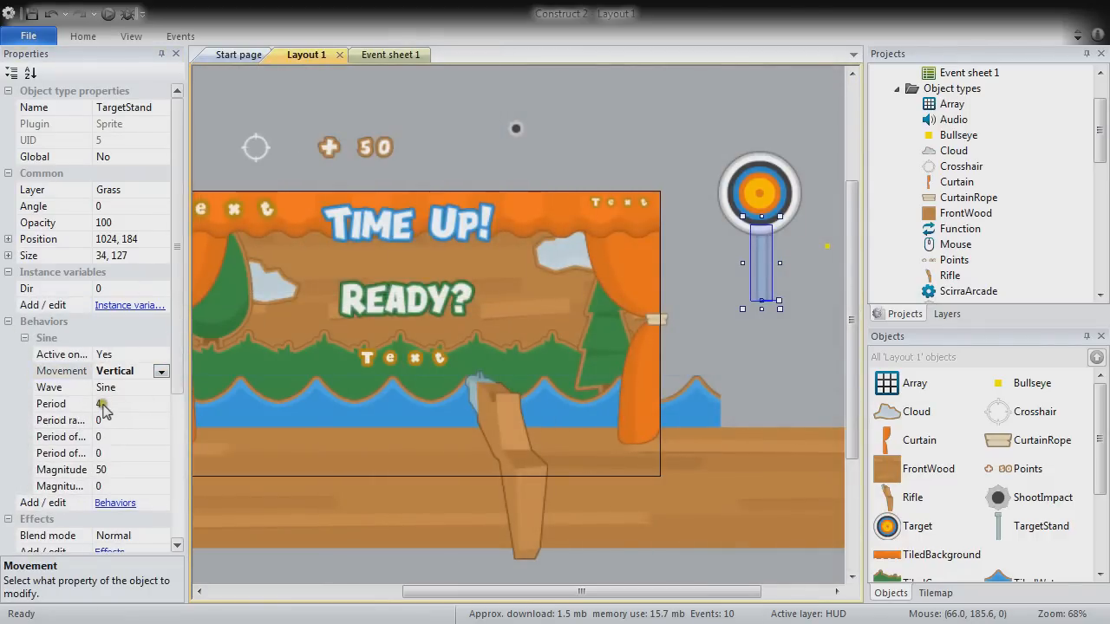
{"action": "left_click", "coordinate": [118, 474]}
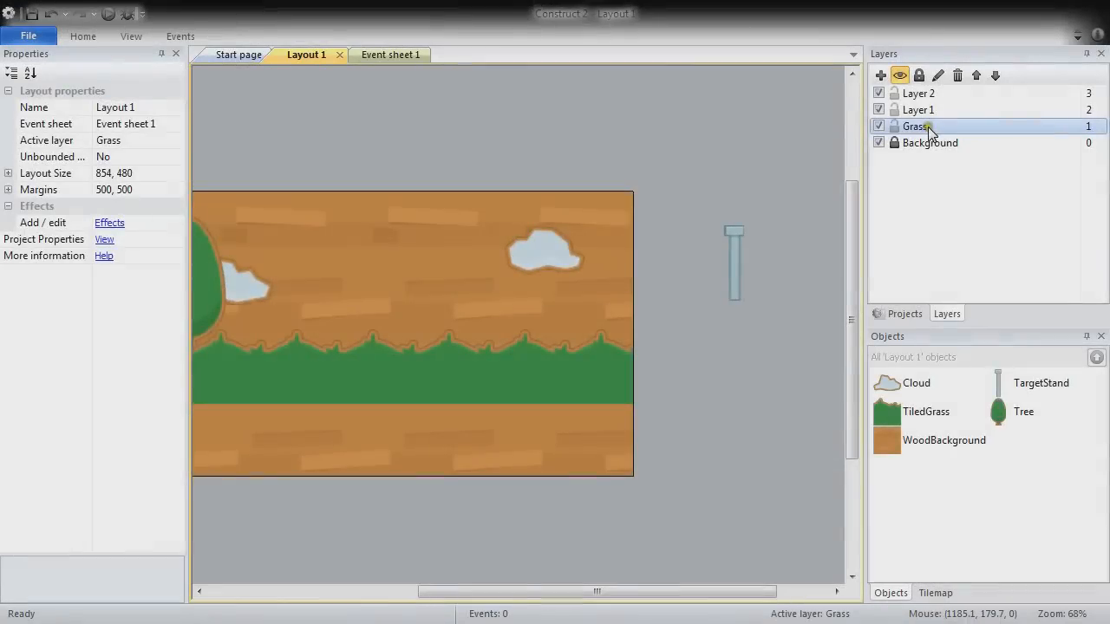
Insert a new Sprite object on the Grass layer, placing it beside the layout
{"action": "double_click", "coordinate": [704, 366]}
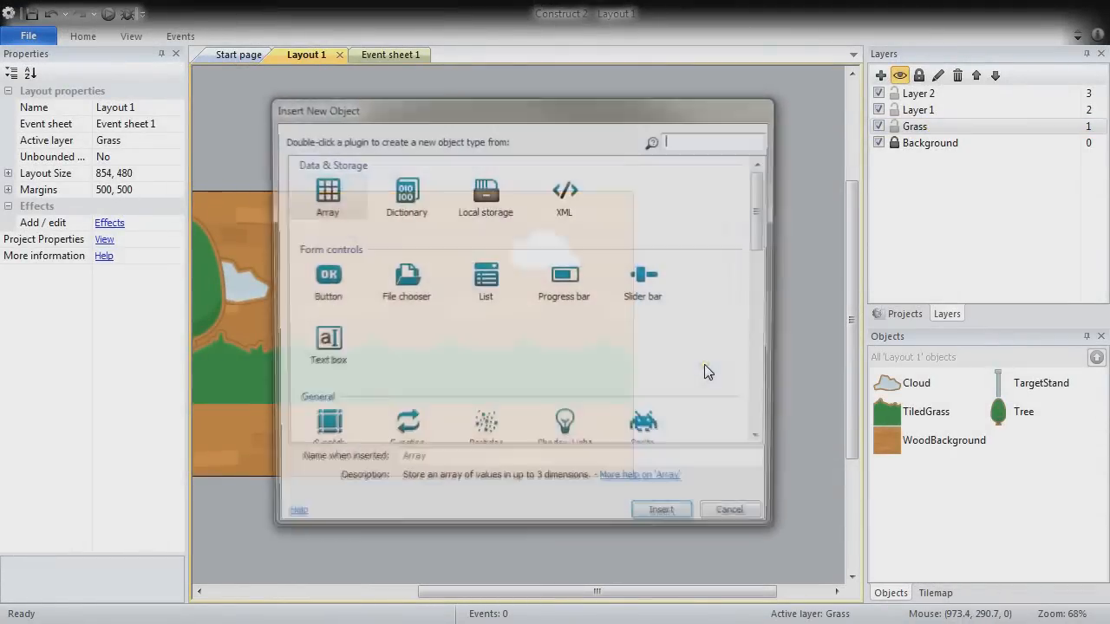
{"action": "scroll", "coordinate": [761, 217], "scroll_direction": "down", "scroll_amount": 1}
{"action": "left_click", "coordinate": [652, 343]}
{"action": "double_click", "coordinate": [652, 343]}
{"action": "left_click", "coordinate": [668, 242]}
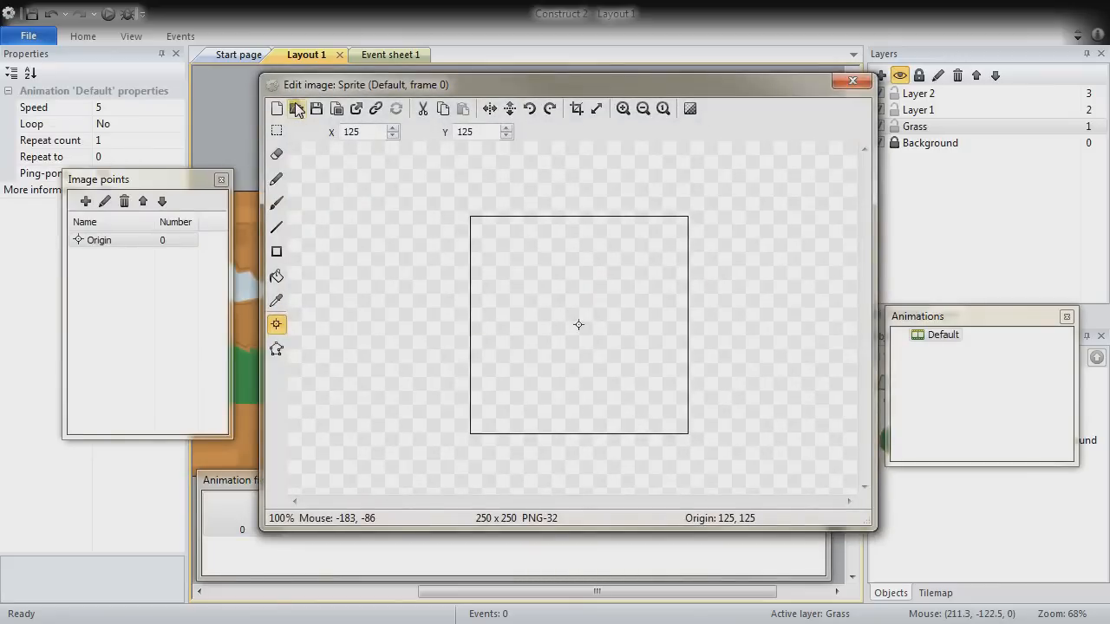
Import target_colored_outline, target_red1_outline, target_red2_outline, target_red3_outline and target_white_outline as animation frames, and delete the empty first frame
{"action": "left_click", "coordinate": [326, 555]}
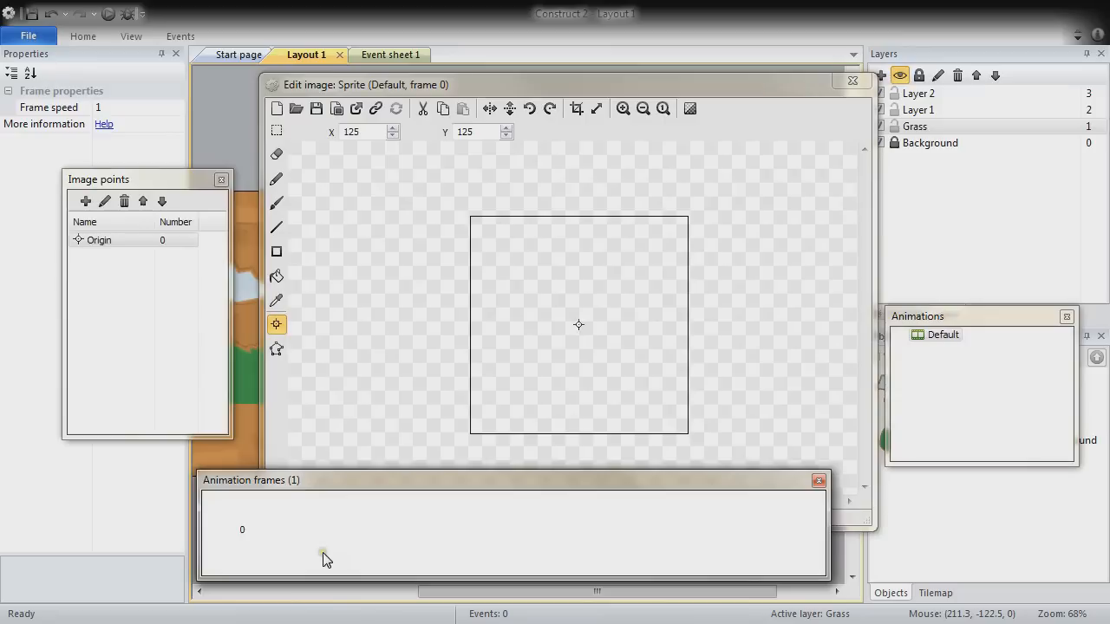
{"action": "right_click", "coordinate": [356, 538]}
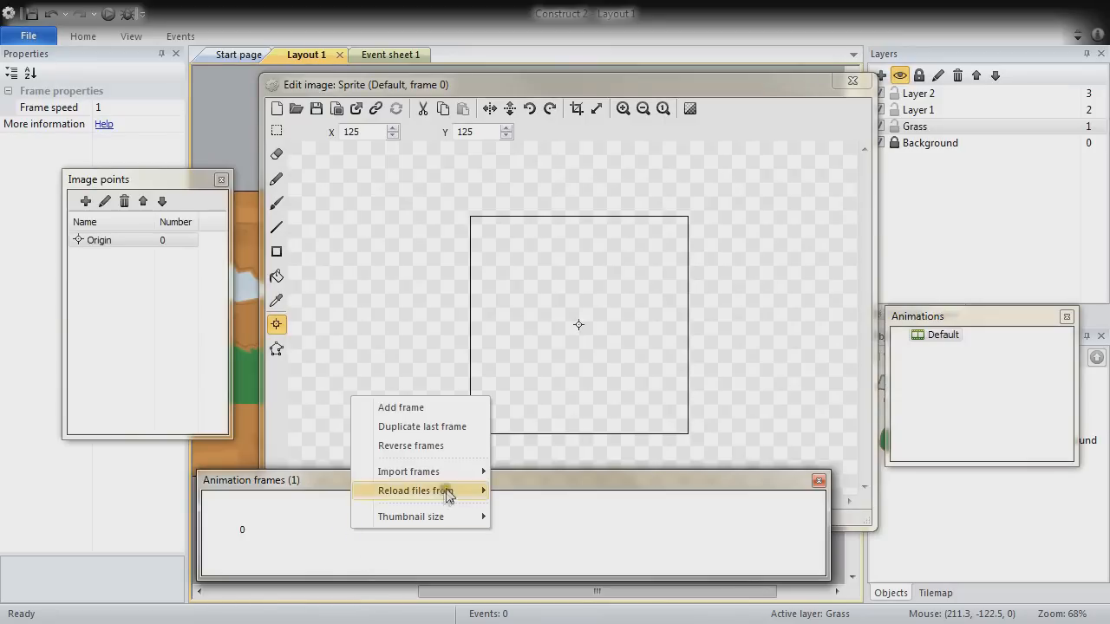
{"action": "mouse_move", "coordinate": [436, 474]}
{"action": "left_click", "coordinate": [545, 477]}
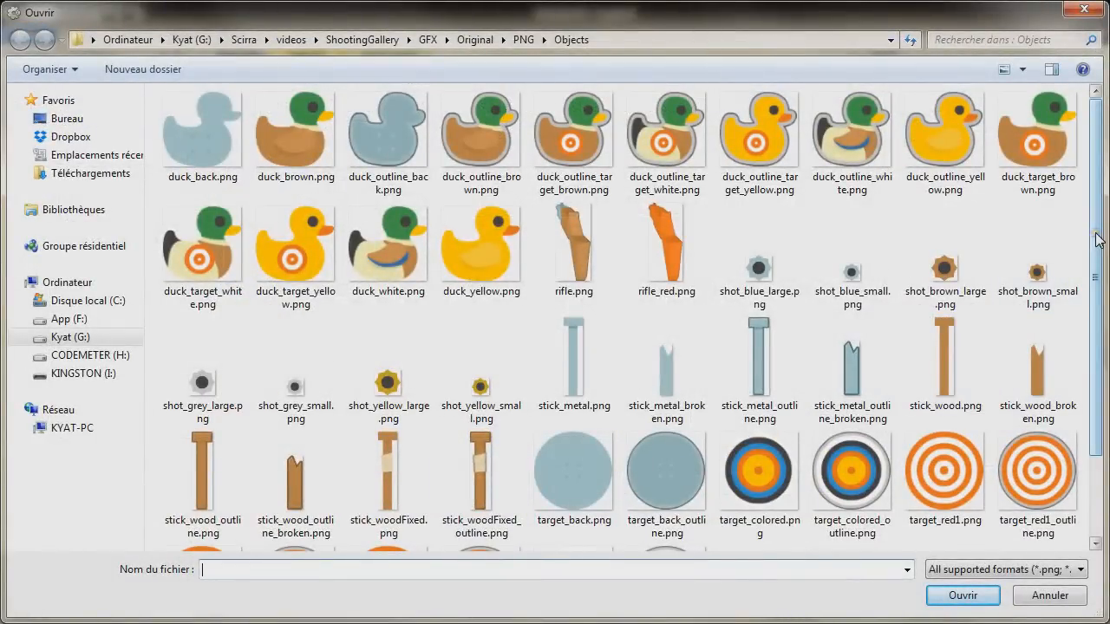
{"action": "scroll", "coordinate": [1099, 240], "scroll_direction": "down", "scroll_amount": 3}
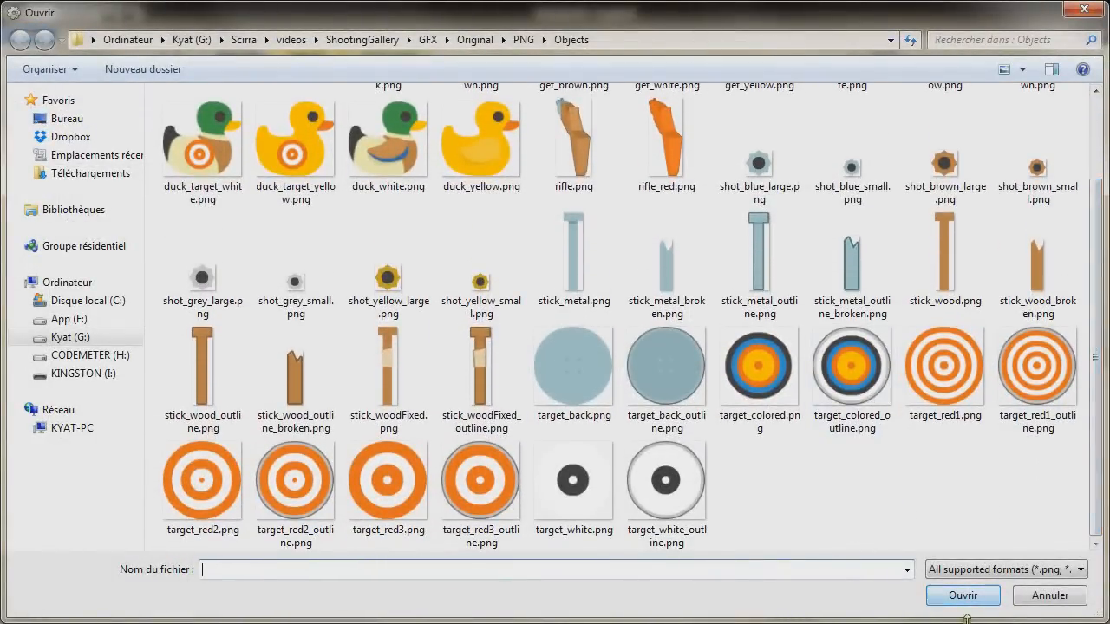
{"action": "left_click", "coordinate": [1043, 381]}
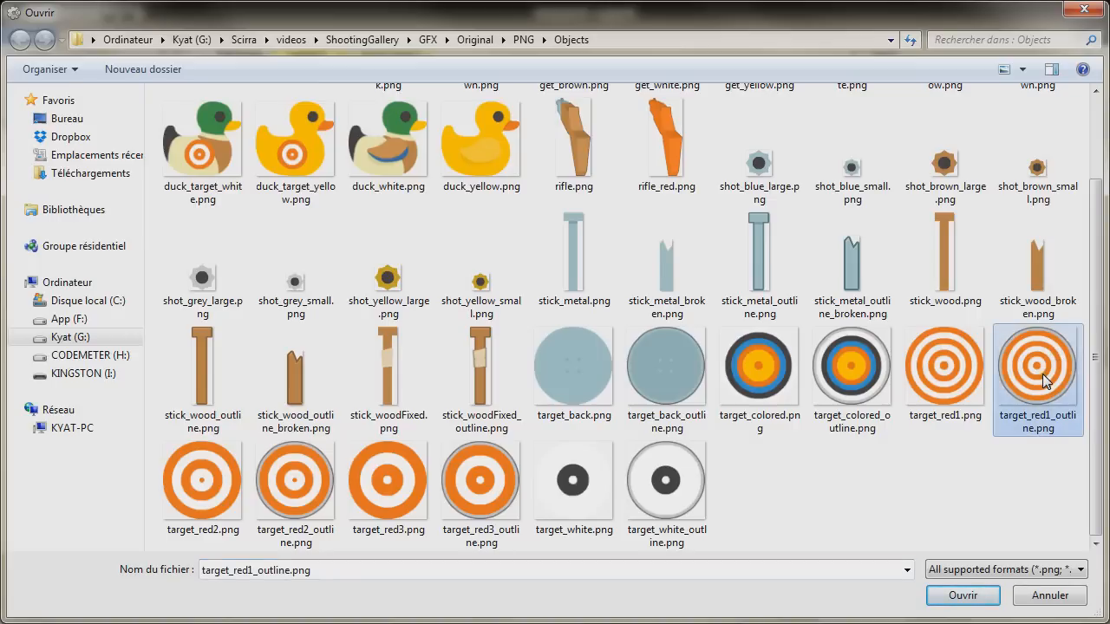
{"action": "left_click", "coordinate": [297, 503], "text": "ctrl"}
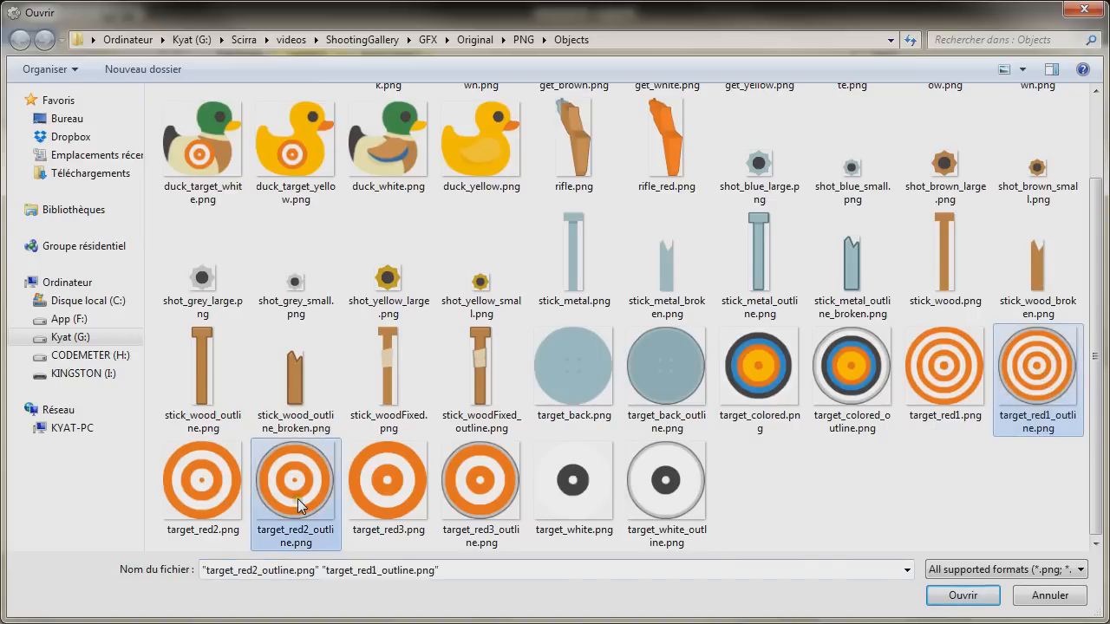
{"action": "left_click", "coordinate": [872, 374], "text": "ctrl"}
{"action": "left_click", "coordinate": [490, 492], "text": "ctrl"}
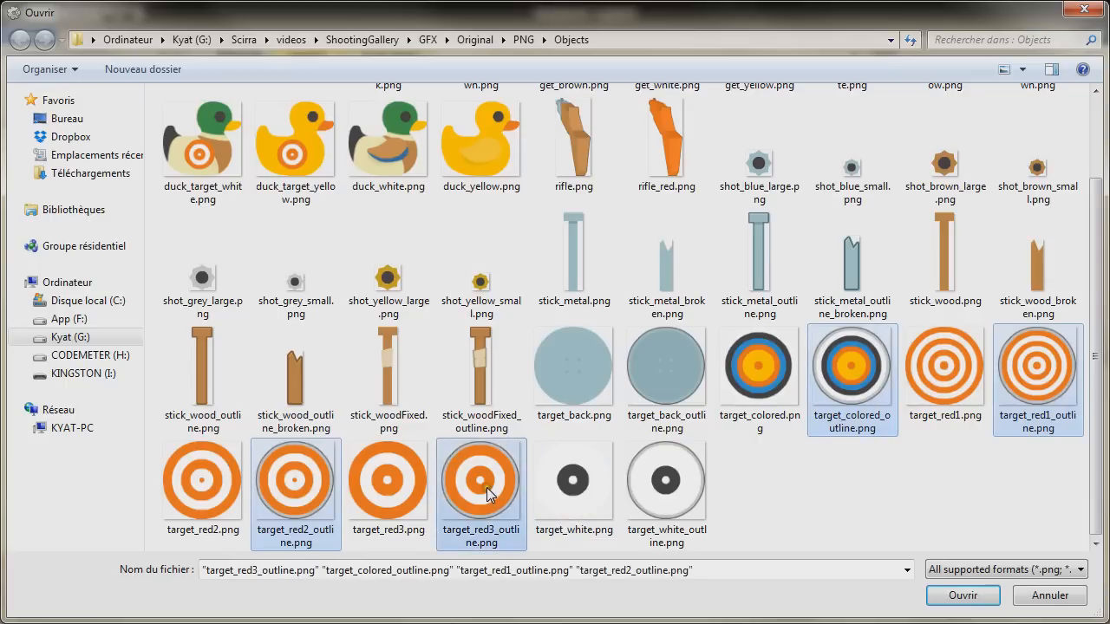
{"action": "left_click", "coordinate": [679, 504], "text": "ctrl"}
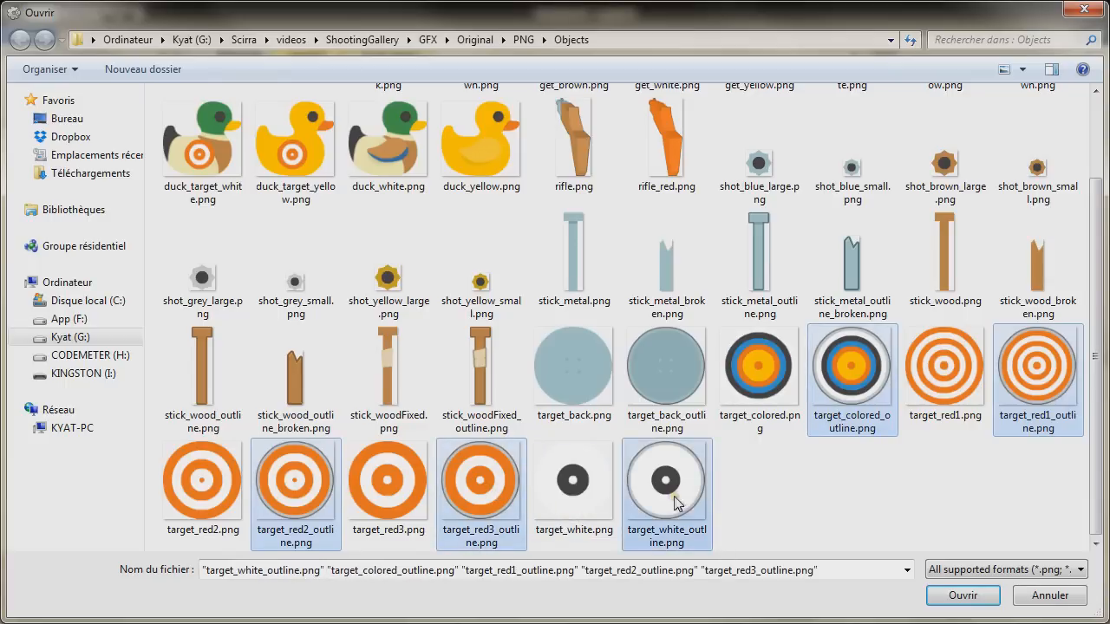
{"action": "left_click", "coordinate": [961, 600]}
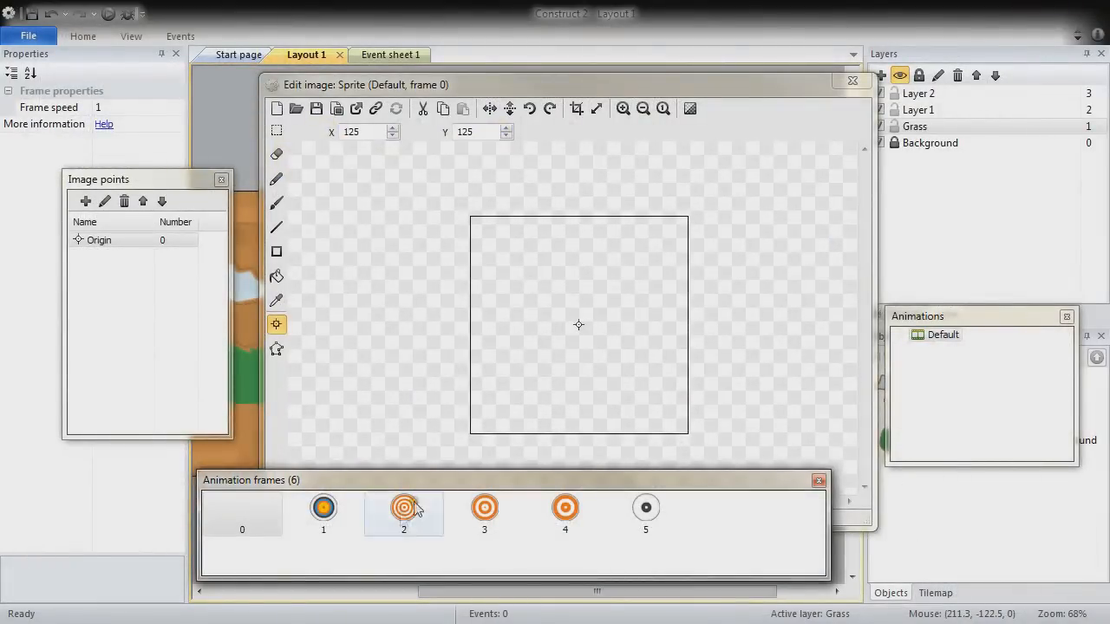
{"action": "key", "text": "Delete"}
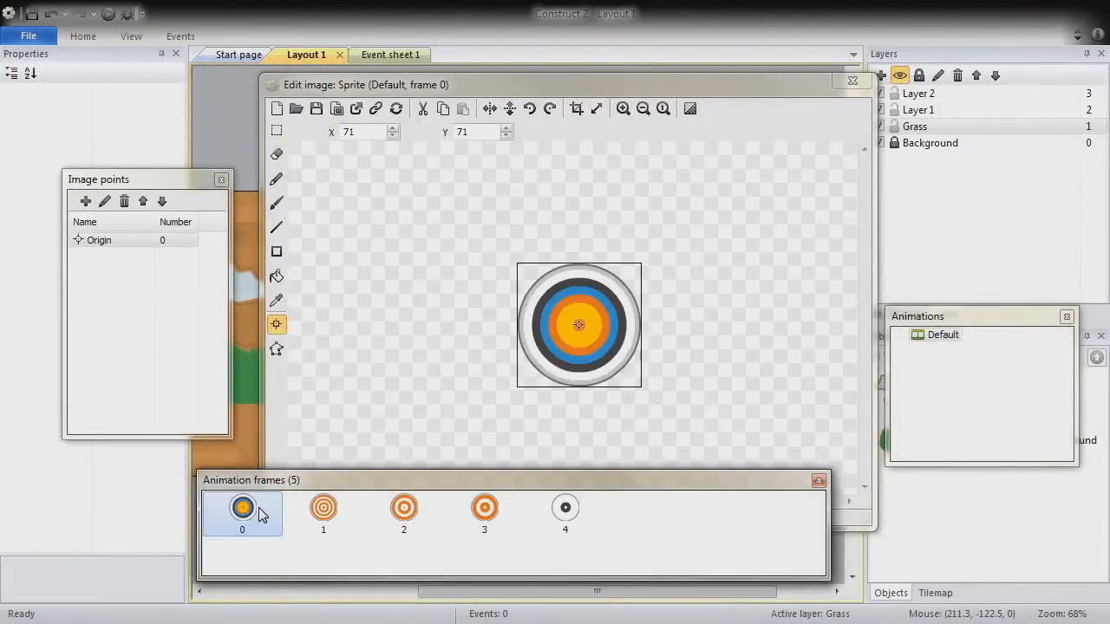
Assign the first target frame's origin to the image's bottom and apply it to the whole animation
{"action": "left_click", "coordinate": [100, 242]}
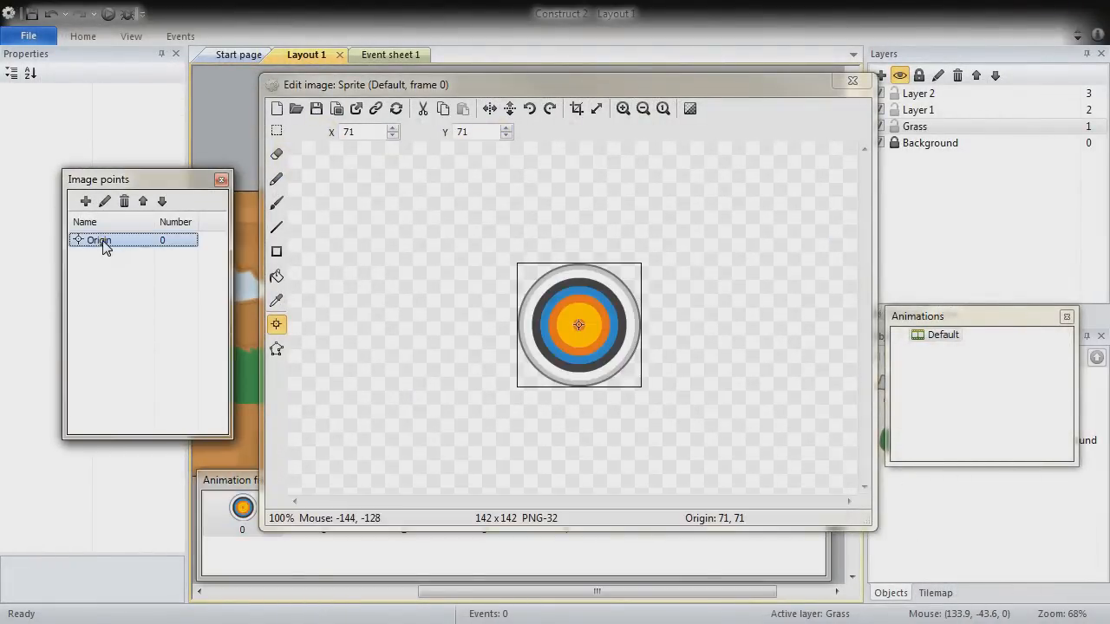
{"action": "right_click", "coordinate": [103, 245]}
{"action": "mouse_move", "coordinate": [152, 356]}
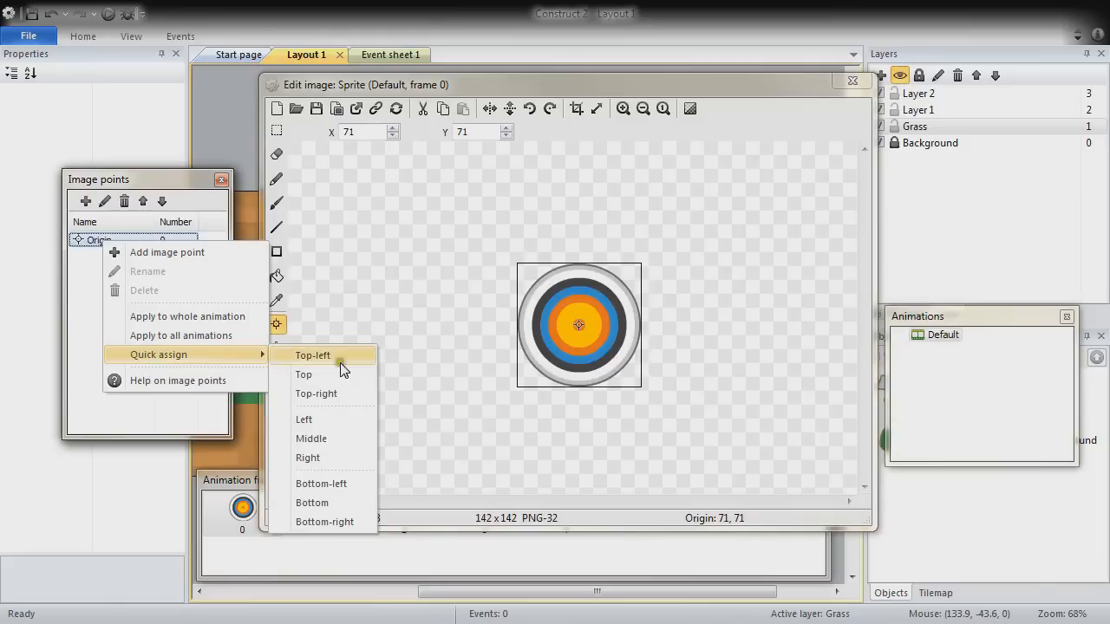
{"action": "left_click", "coordinate": [313, 514]}
{"action": "right_click", "coordinate": [90, 239]}
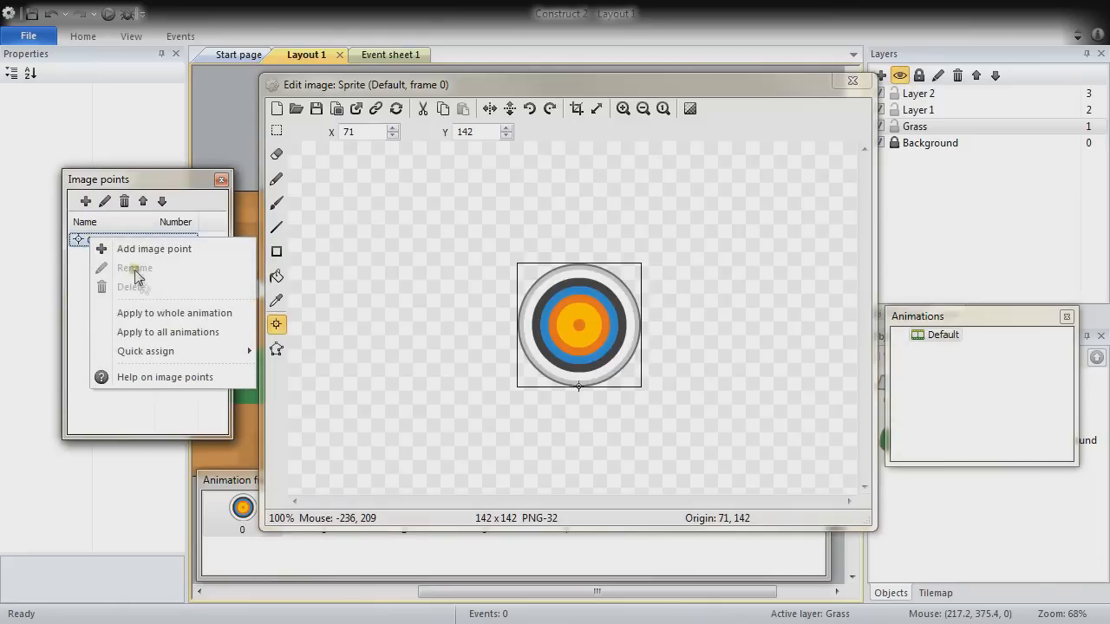
{"action": "left_click", "coordinate": [165, 313]}
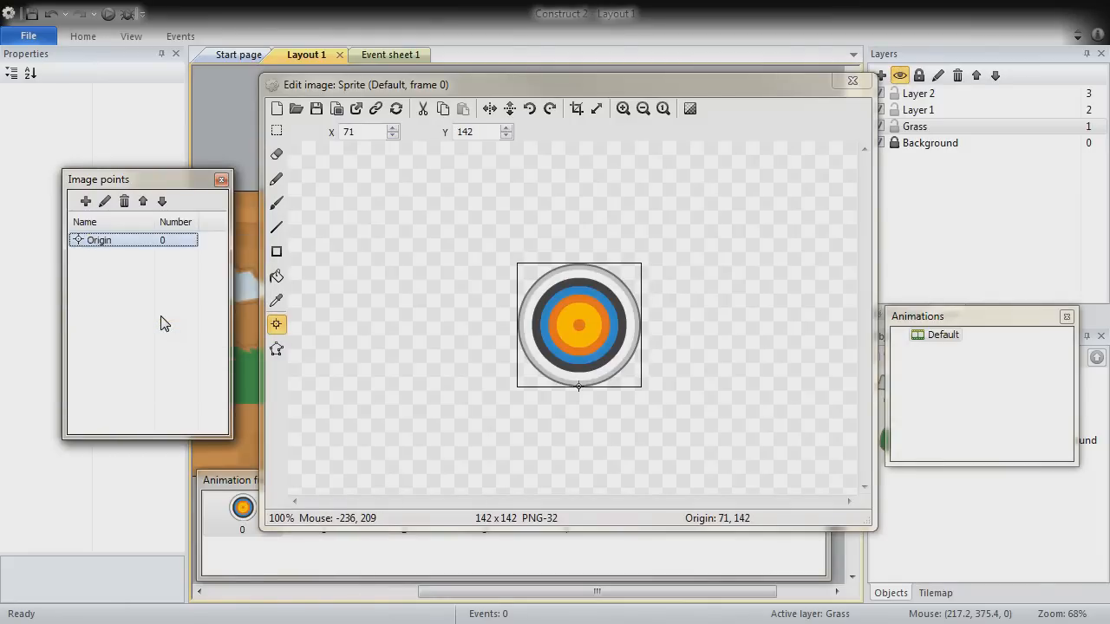
Add an image point at the target's centre (71, 71) and apply it to the whole animation
{"action": "left_click", "coordinate": [84, 202]}
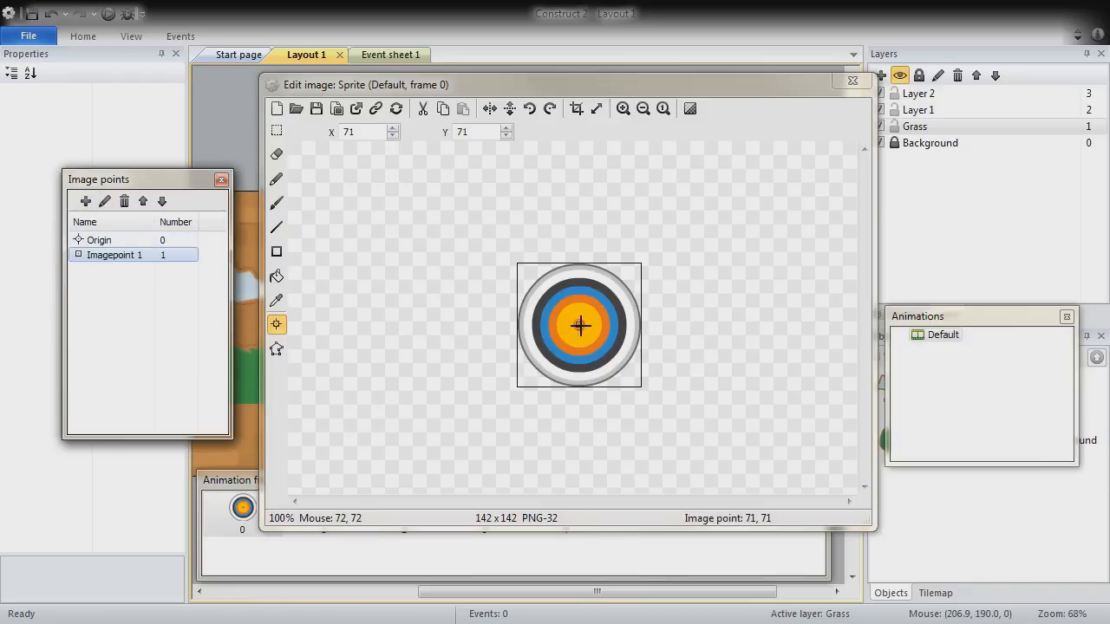
{"action": "right_click", "coordinate": [96, 256]}
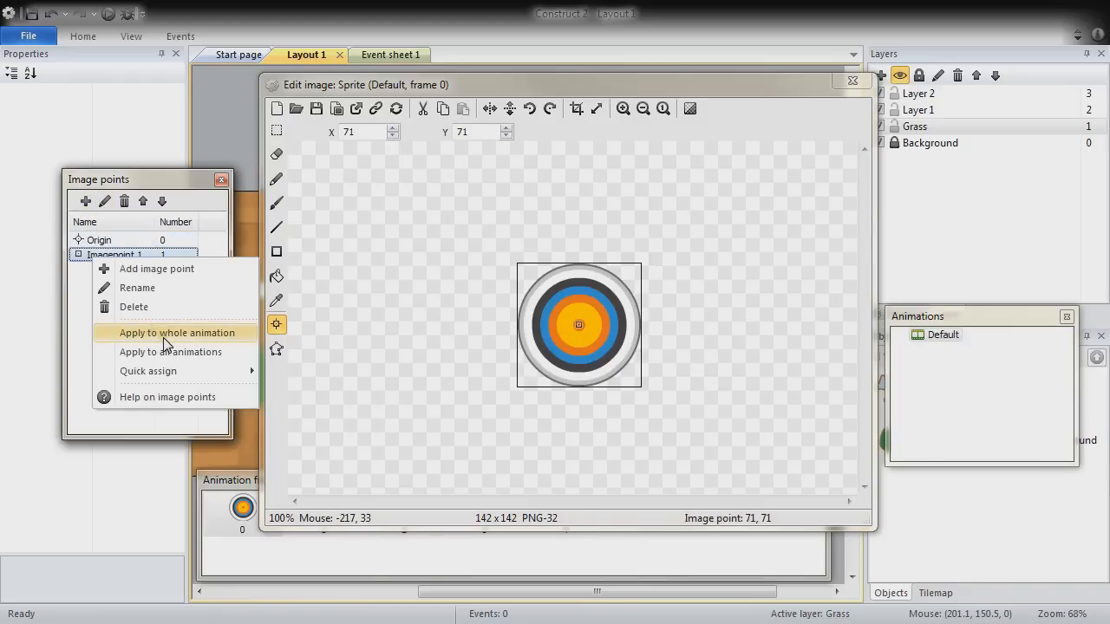
{"action": "left_click", "coordinate": [165, 335]}
{"action": "left_click", "coordinate": [386, 557]}
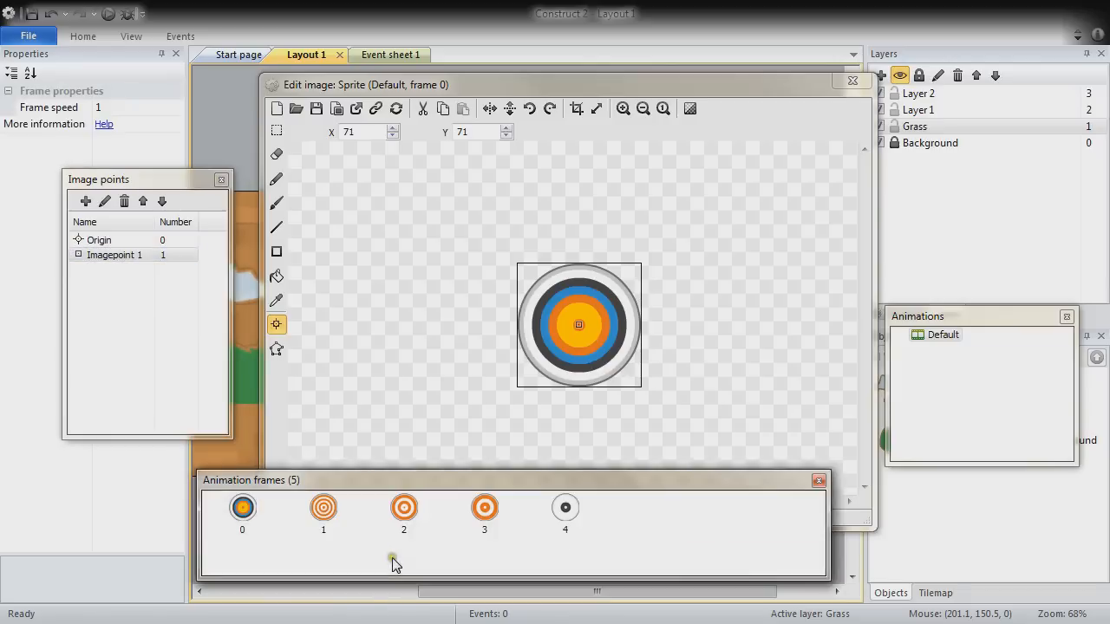
Rename the Default animation as Target and set its speed to 0
{"action": "left_click", "coordinate": [939, 340]}
{"action": "left_click", "coordinate": [939, 340]}
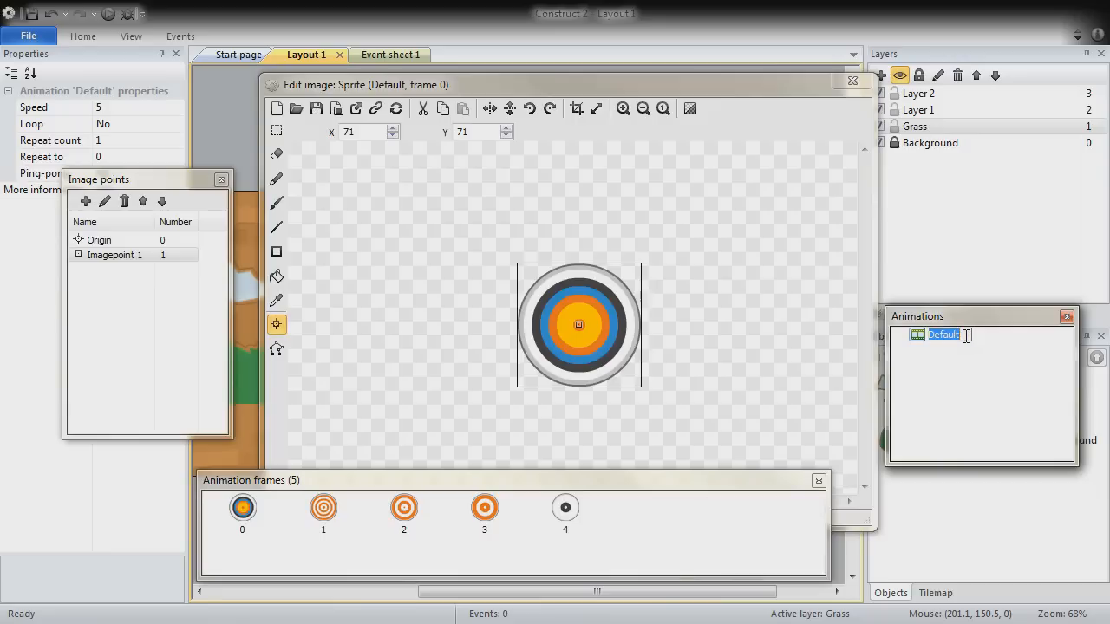
{"action": "key", "text": "Return"}
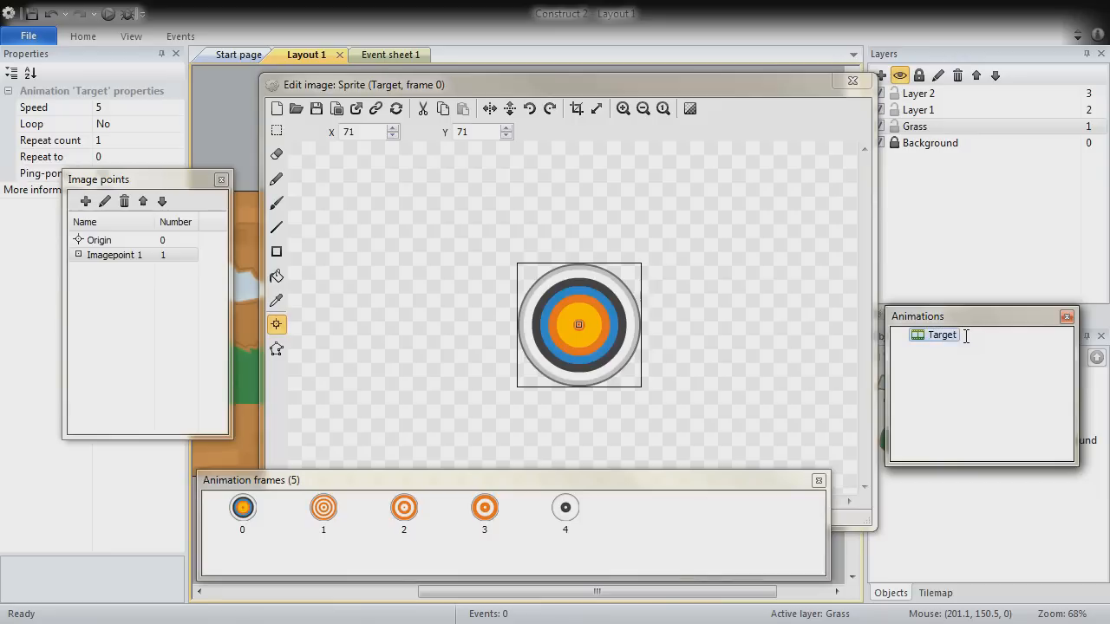
{"action": "left_click", "coordinate": [117, 111]}
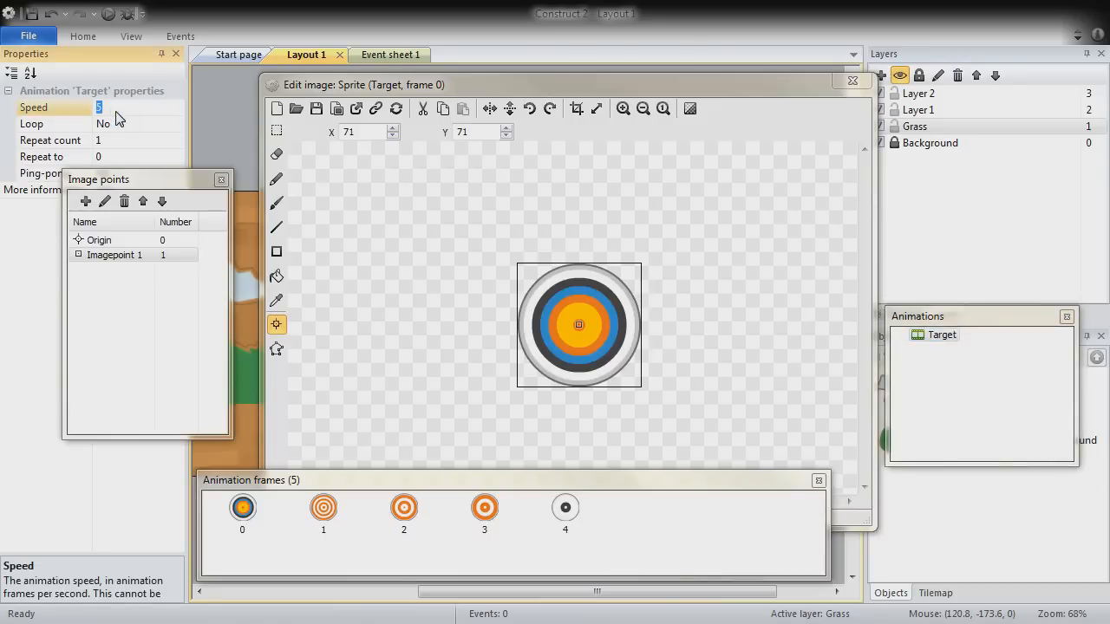
Add a second animation named Duck to the sprite and open it for editing
{"action": "right_click", "coordinate": [945, 371]}
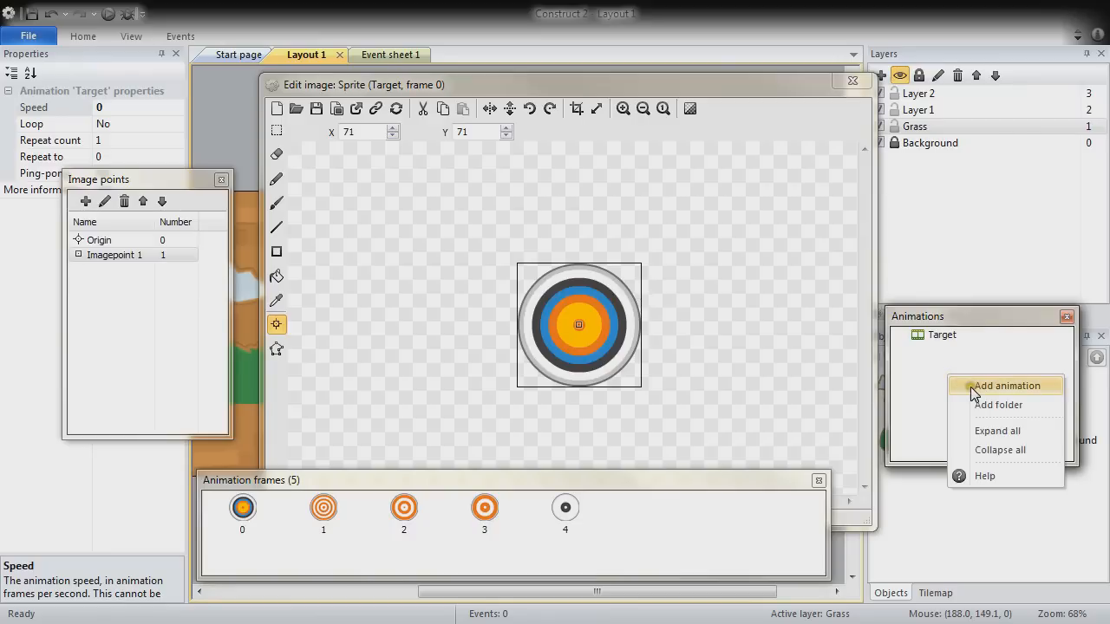
{"action": "left_click", "coordinate": [975, 386]}
{"action": "type", "text": "Duck"}
{"action": "key", "text": "Return"}
{"action": "right_click", "coordinate": [940, 375]}
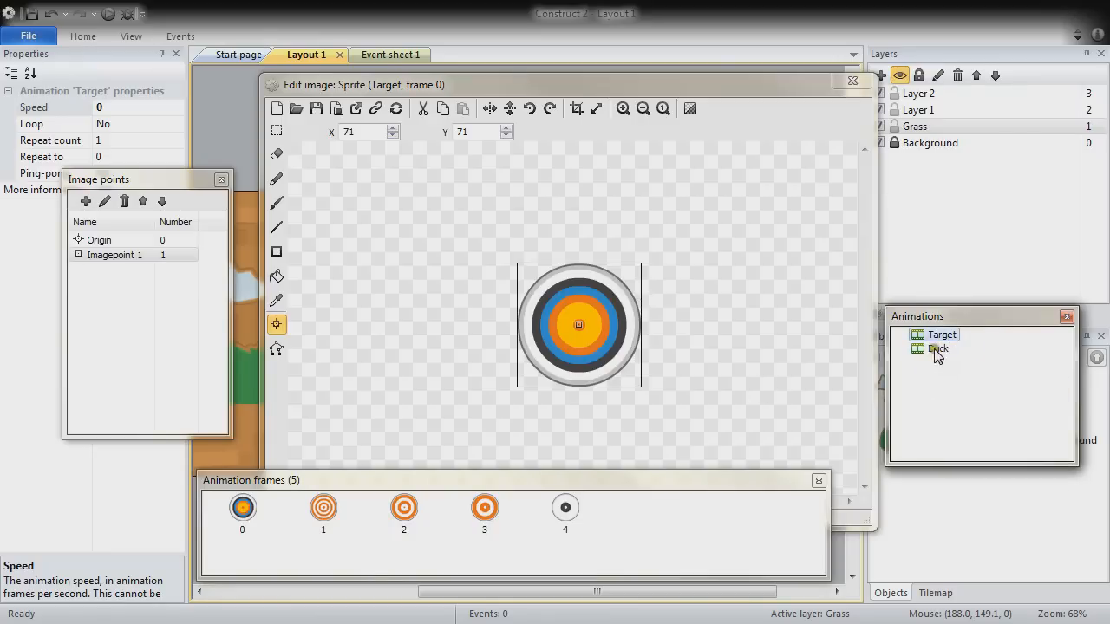
{"action": "left_click", "coordinate": [936, 350]}
Import duck_outline_brown, duck_outline_white and duck_outline_yellow as frames of the Duck animation, and delete its empty first frame
{"action": "right_click", "coordinate": [336, 555]}
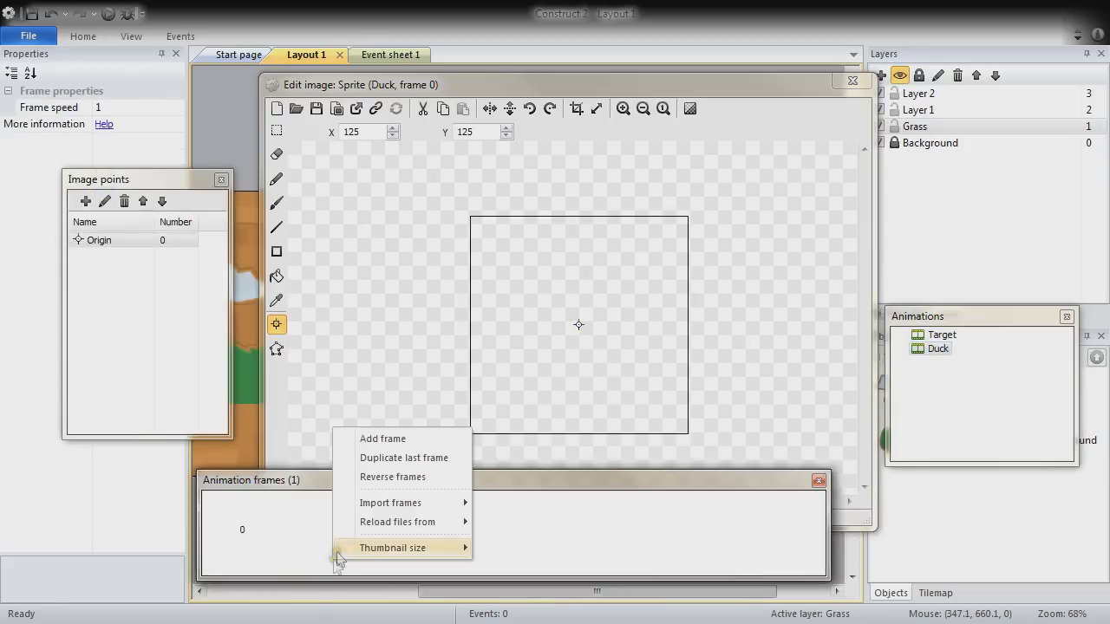
{"action": "mouse_move", "coordinate": [420, 505]}
{"action": "left_click", "coordinate": [549, 506]}
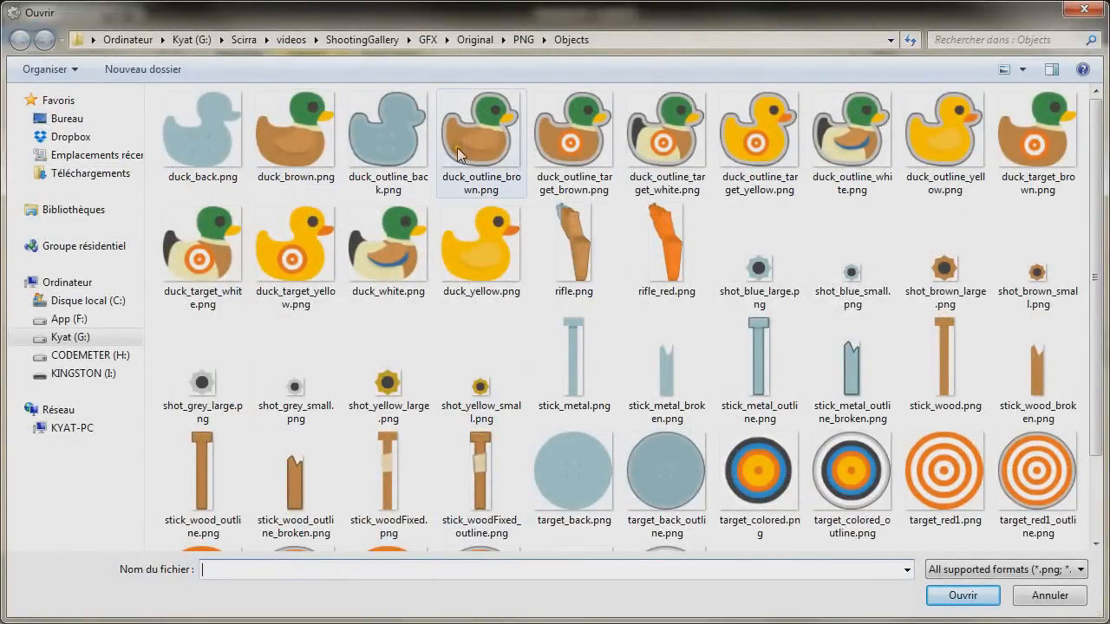
{"action": "left_click", "coordinate": [501, 141]}
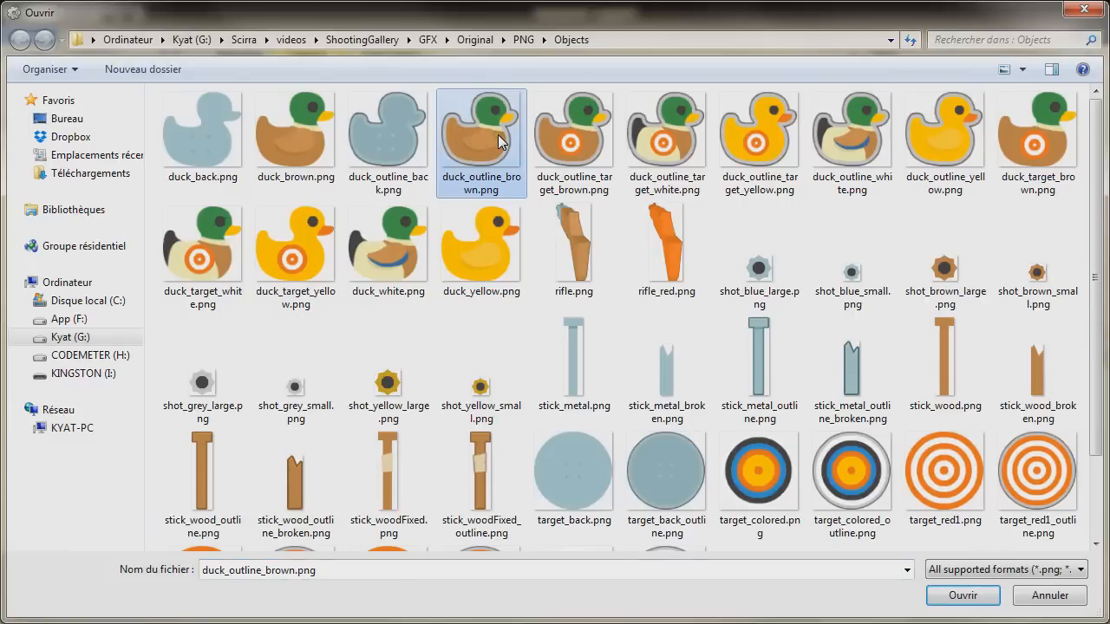
{"action": "left_click", "coordinate": [588, 150], "text": "ctrl"}
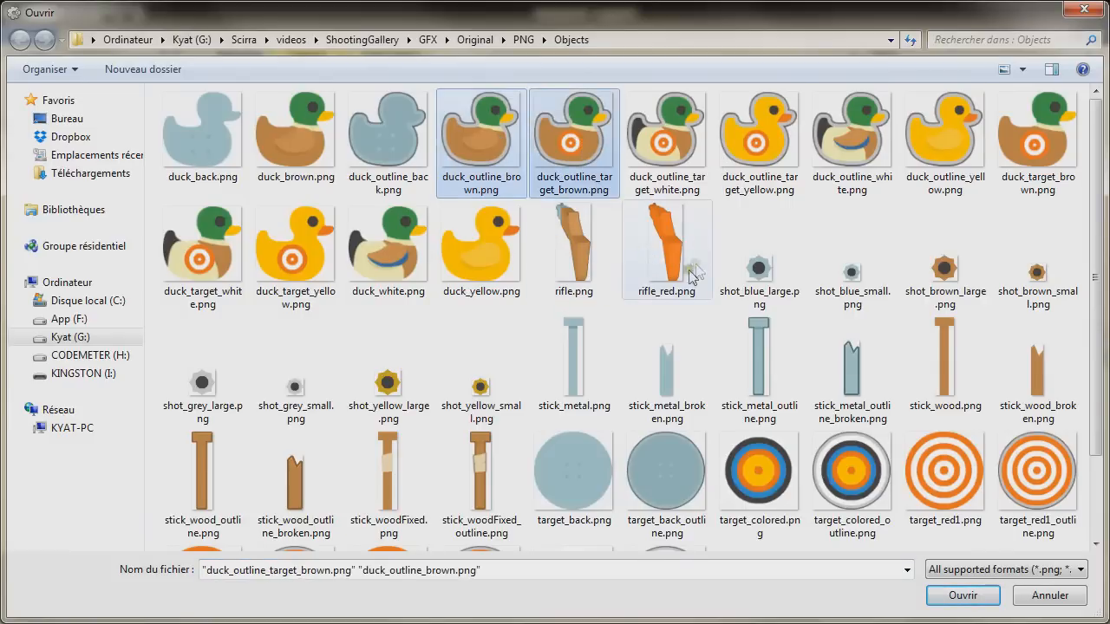
{"action": "left_click", "coordinate": [675, 147], "text": "ctrl"}
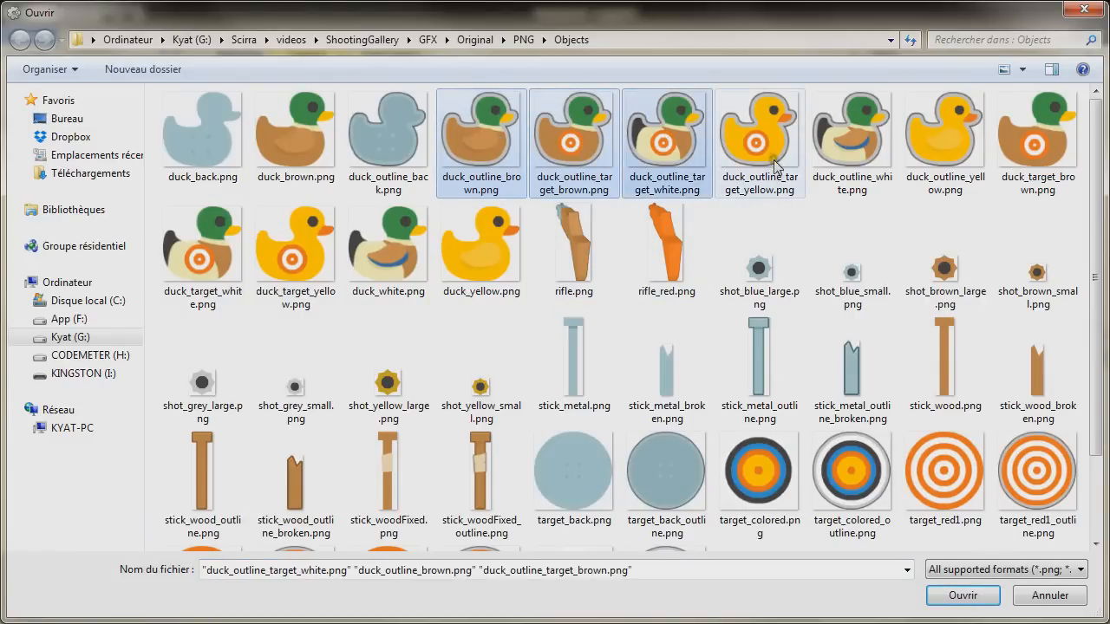
{"action": "left_click", "coordinate": [568, 155], "text": "ctrl"}
{"action": "left_click", "coordinate": [679, 152], "text": "ctrl"}
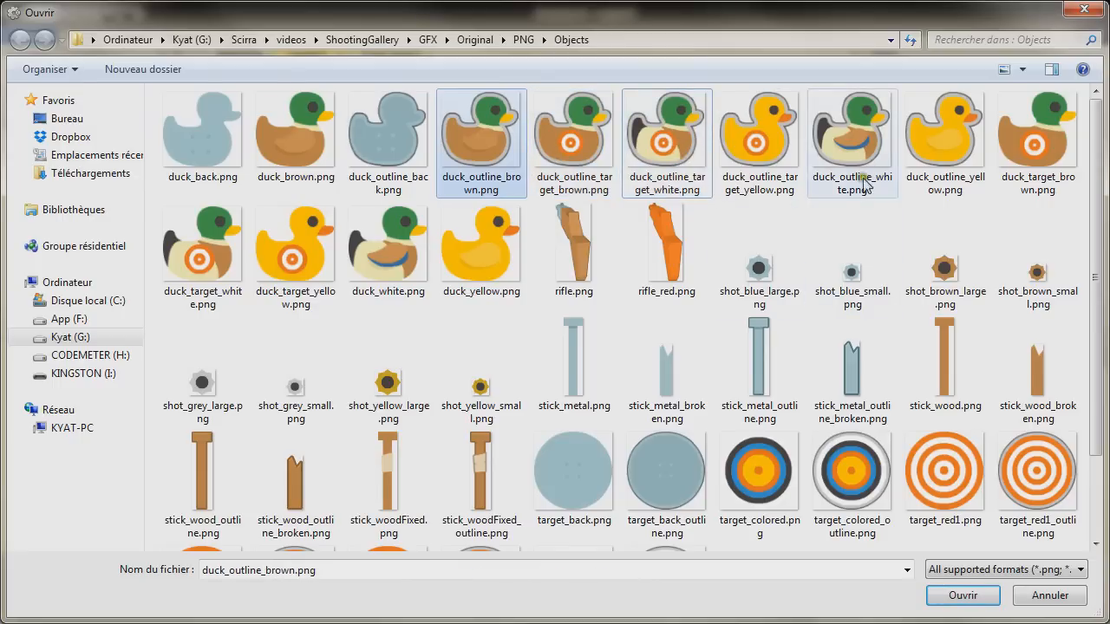
{"action": "left_click", "coordinate": [854, 151], "text": "ctrl"}
{"action": "left_click", "coordinate": [928, 147], "text": "ctrl"}
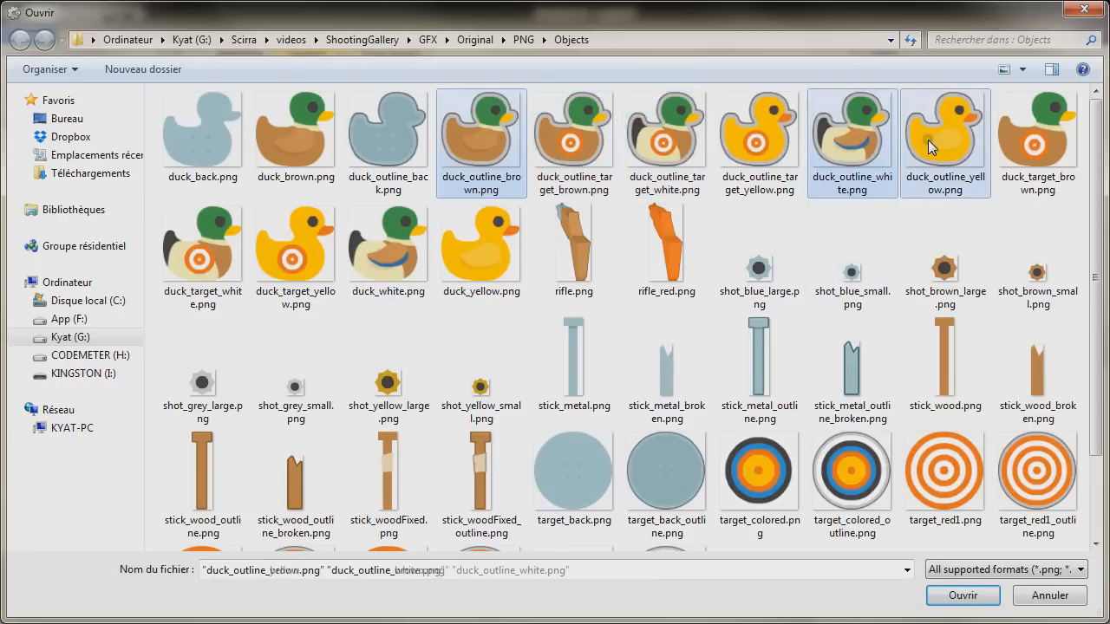
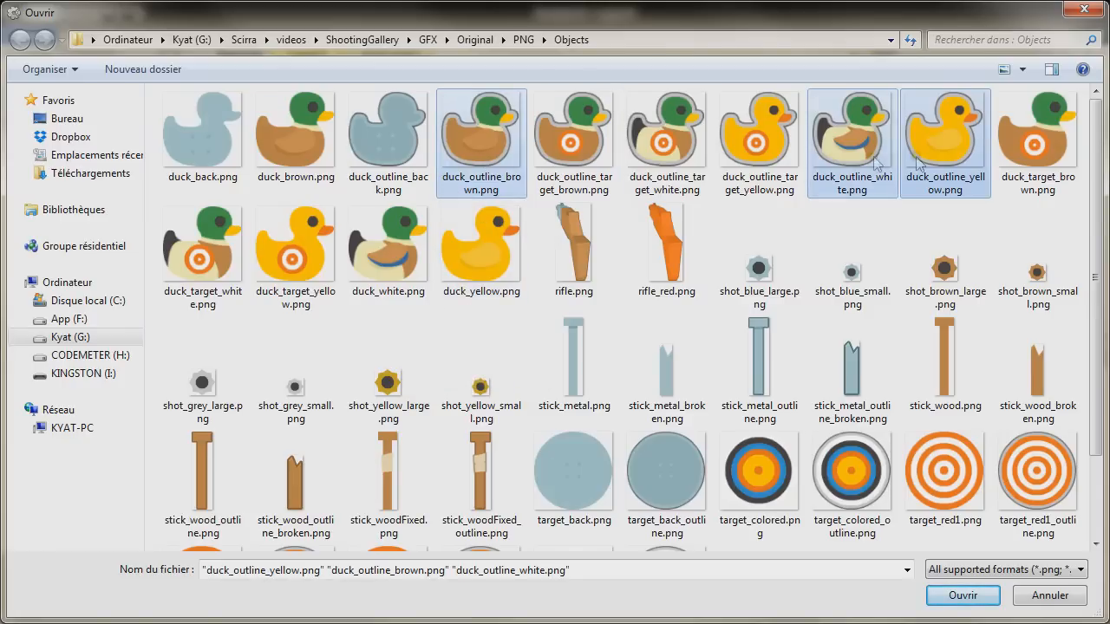
{"action": "left_click", "coordinate": [958, 600]}
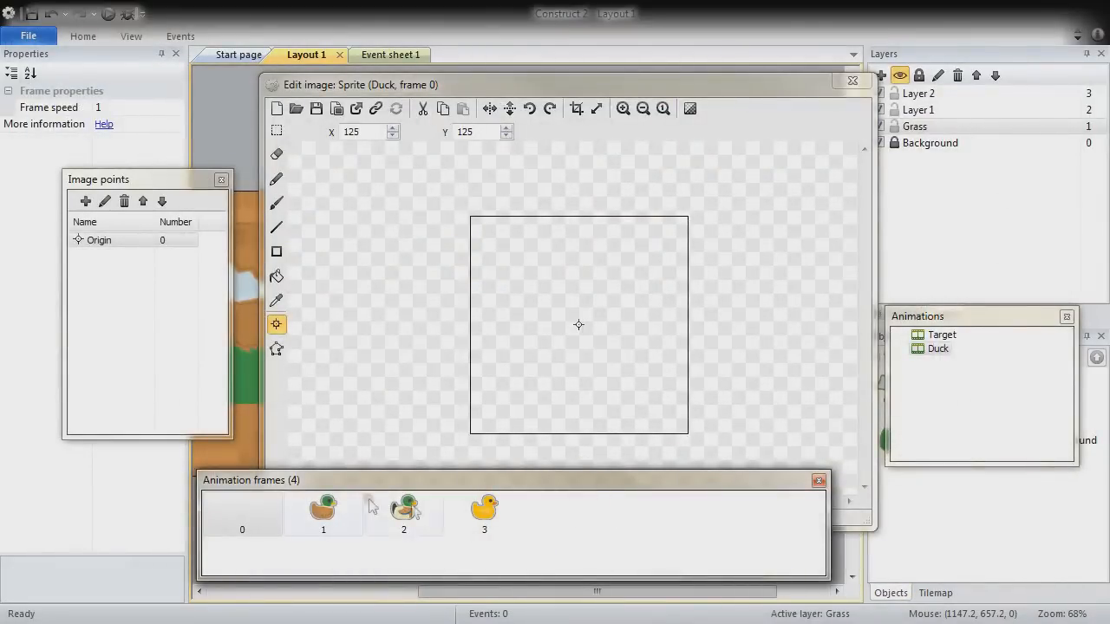
{"action": "left_click", "coordinate": [263, 515]}
{"action": "key", "text": "Delete"}
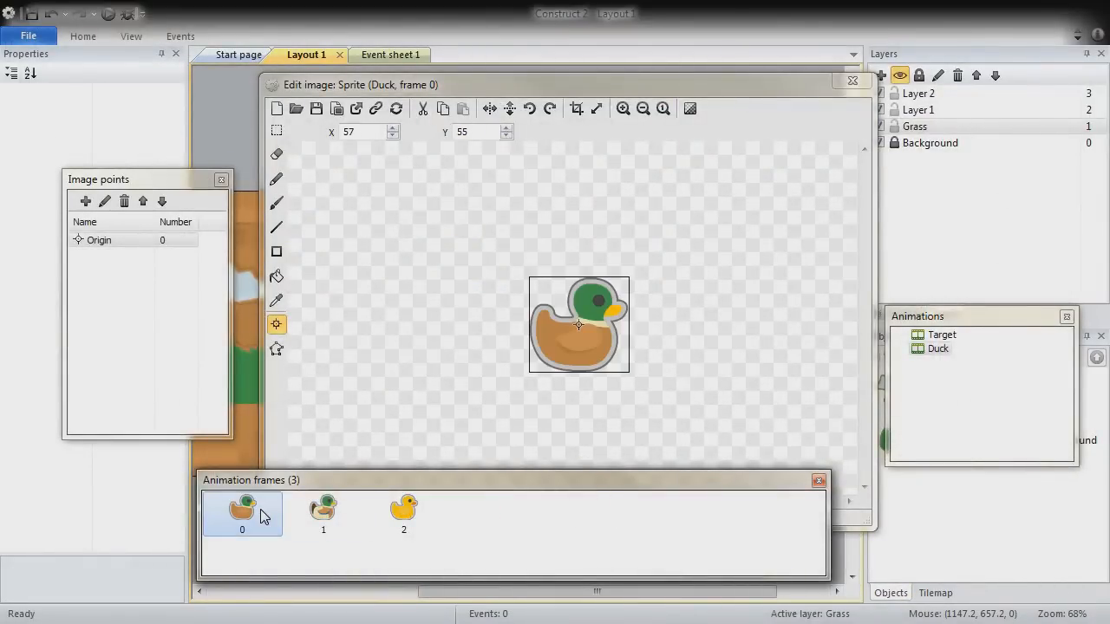
Assign the brown duck frame's origin to the image's bottom and apply it to the whole Duck animation
{"action": "left_click", "coordinate": [103, 244]}
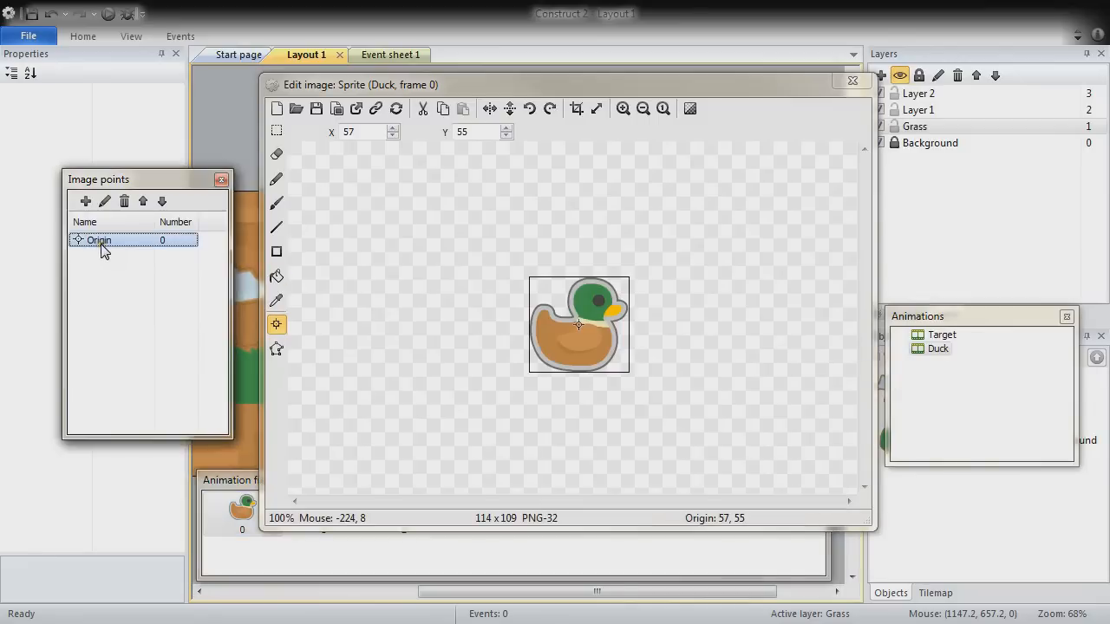
{"action": "right_click", "coordinate": [102, 245]}
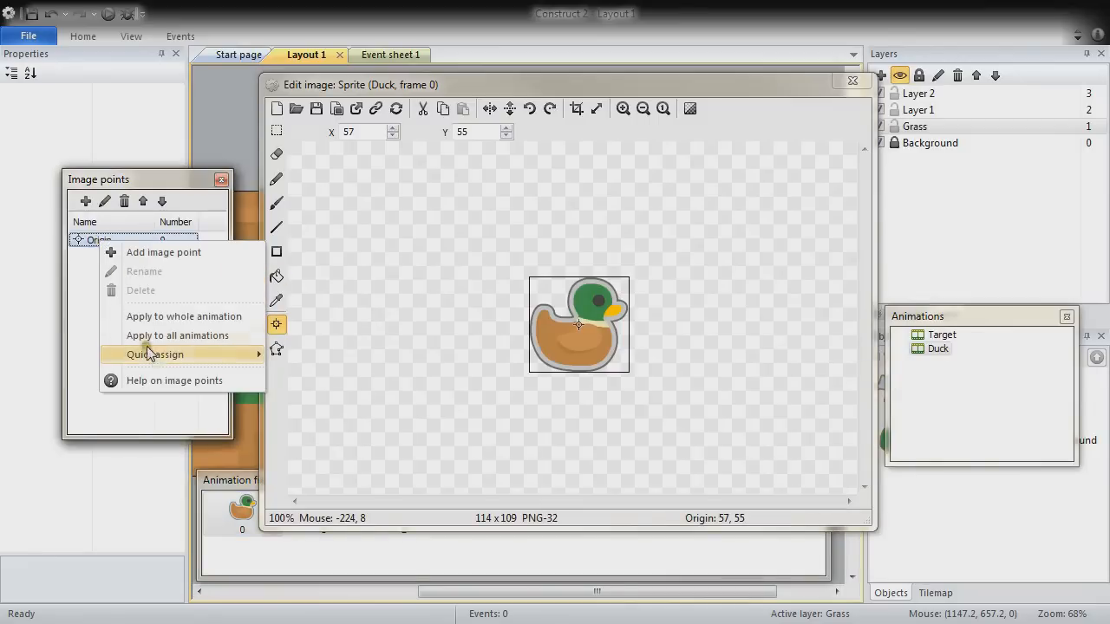
{"action": "mouse_move", "coordinate": [156, 356]}
{"action": "left_click", "coordinate": [319, 503]}
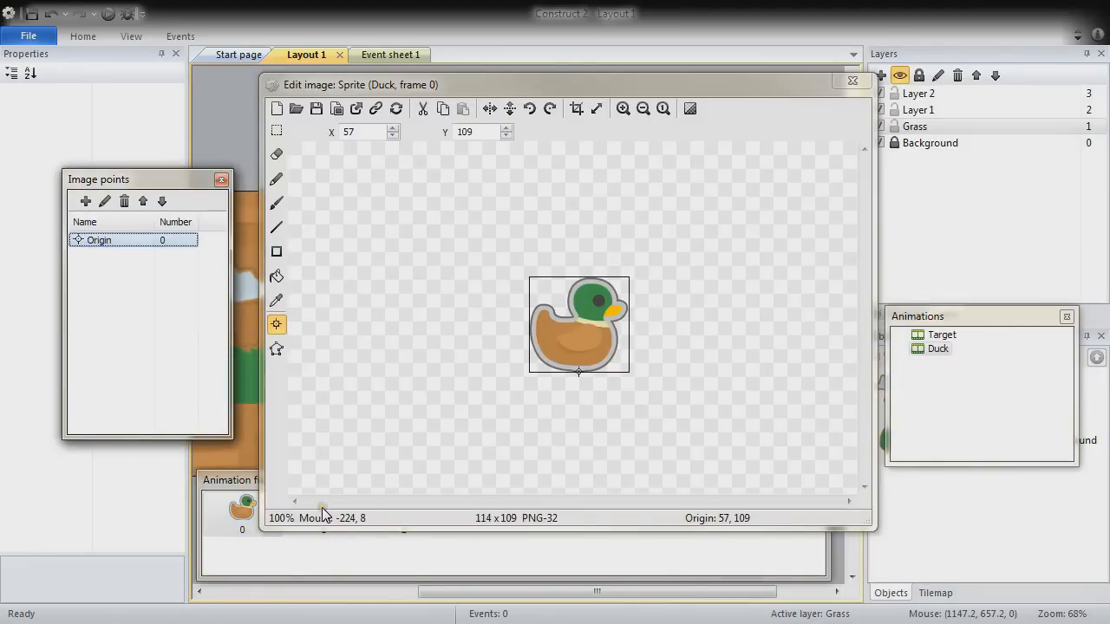
{"action": "right_click", "coordinate": [104, 245]}
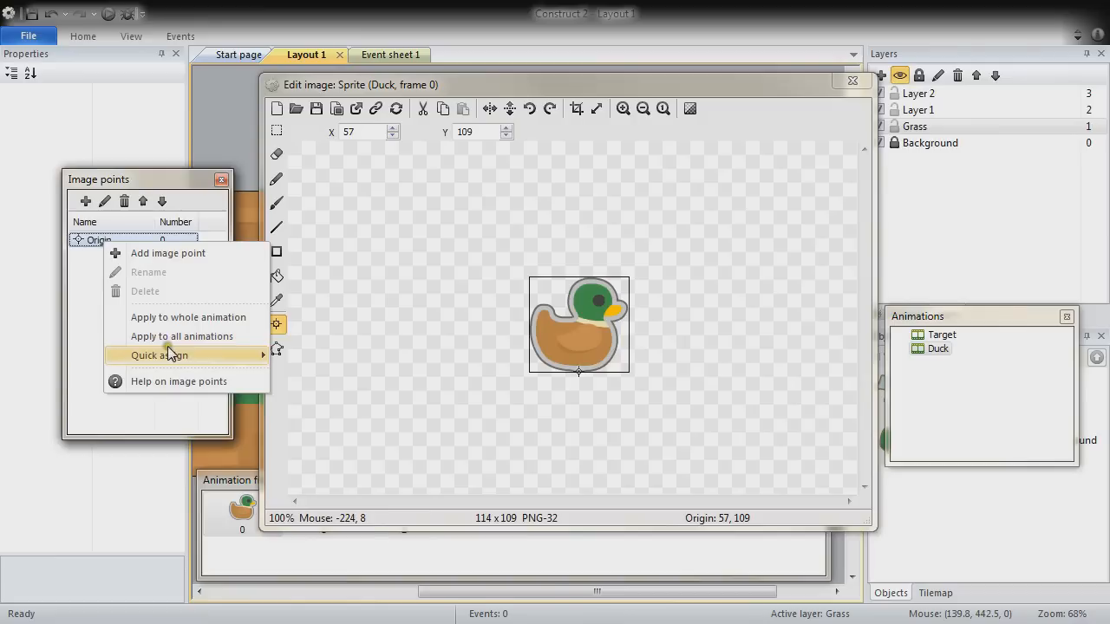
{"action": "mouse_move", "coordinate": [169, 354]}
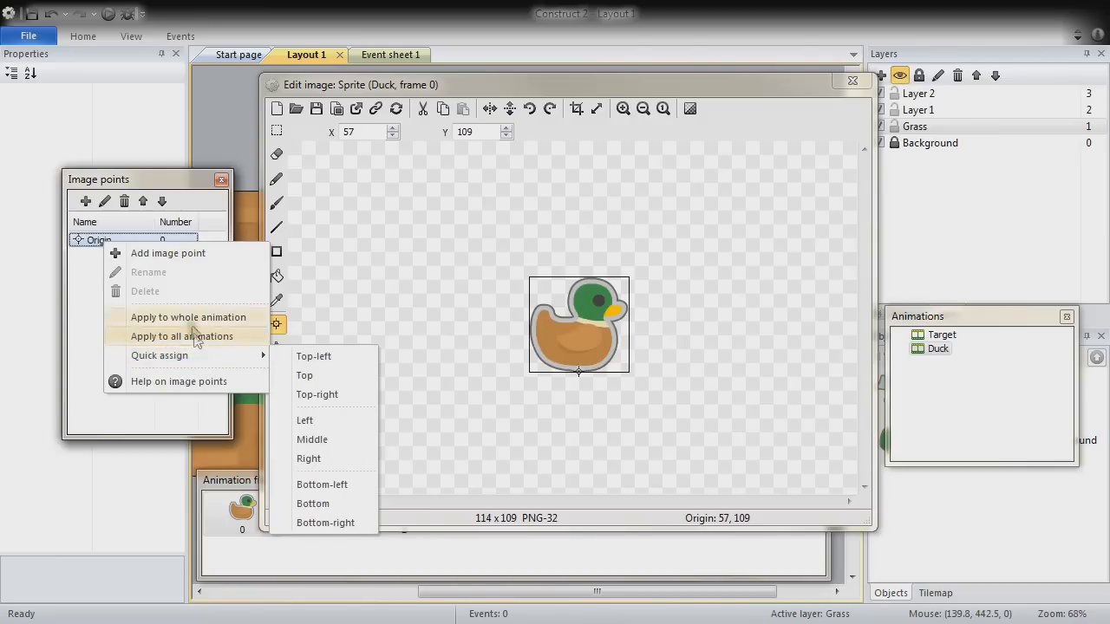
{"action": "left_click", "coordinate": [206, 320]}
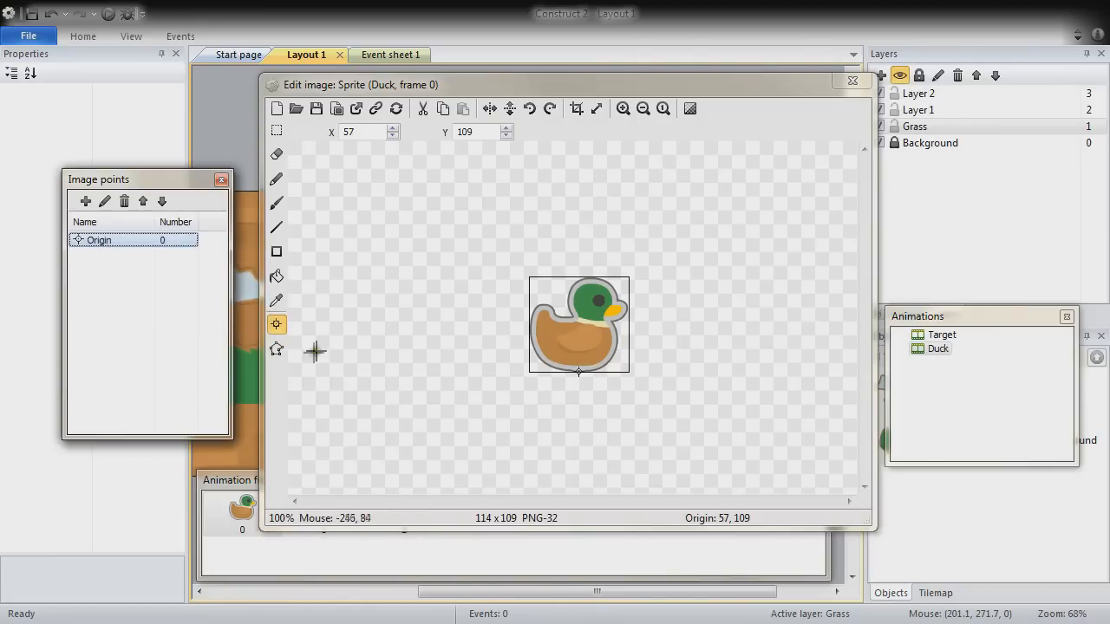
Generate the brown duck's collision polygon with Guess polygon shape and apply it to the whole Duck animation
{"action": "left_click", "coordinate": [277, 351]}
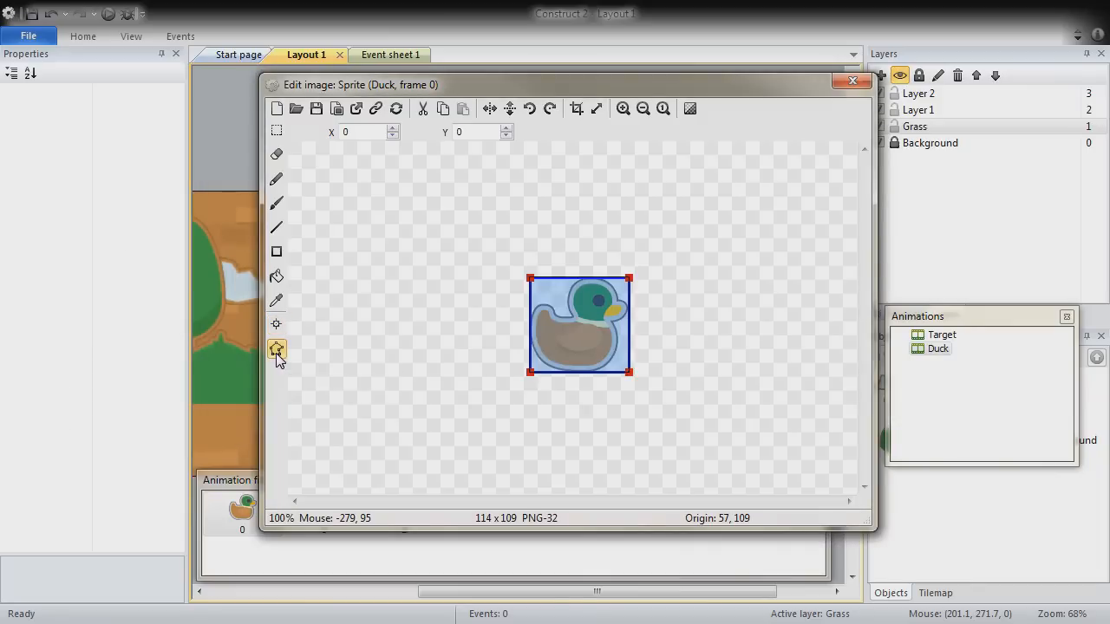
{"action": "right_click", "coordinate": [486, 328]}
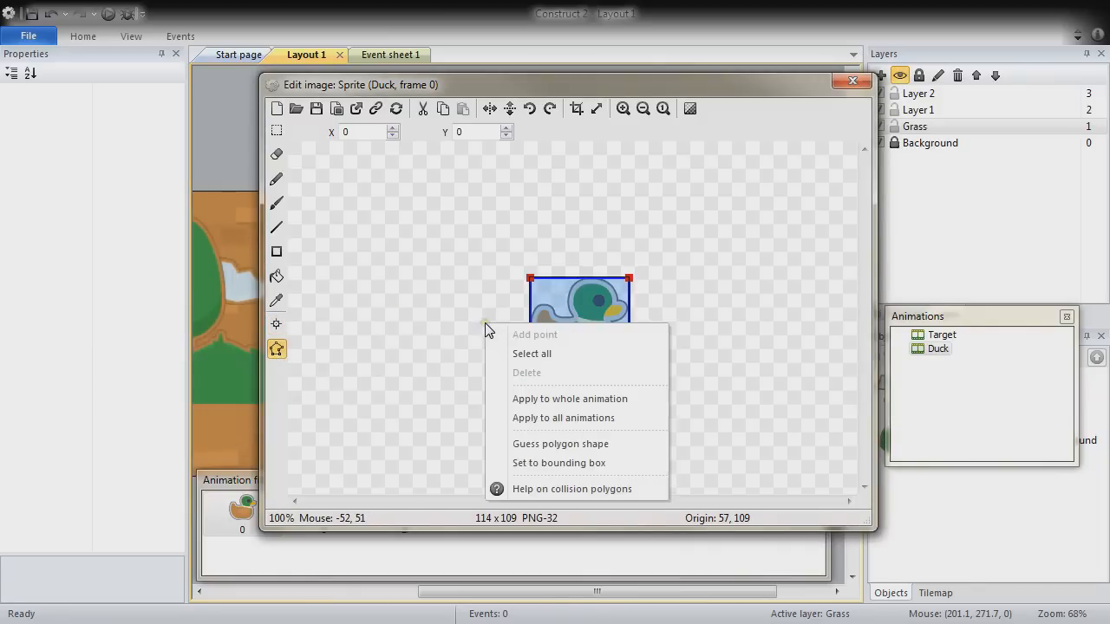
{"action": "left_click", "coordinate": [575, 446]}
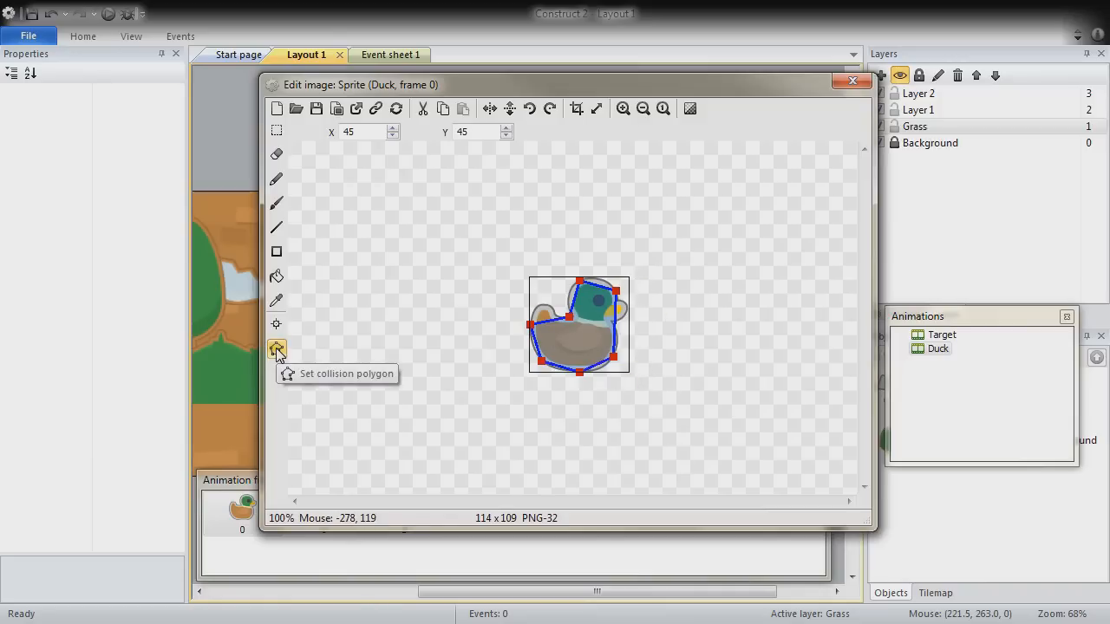
{"action": "right_click", "coordinate": [477, 333]}
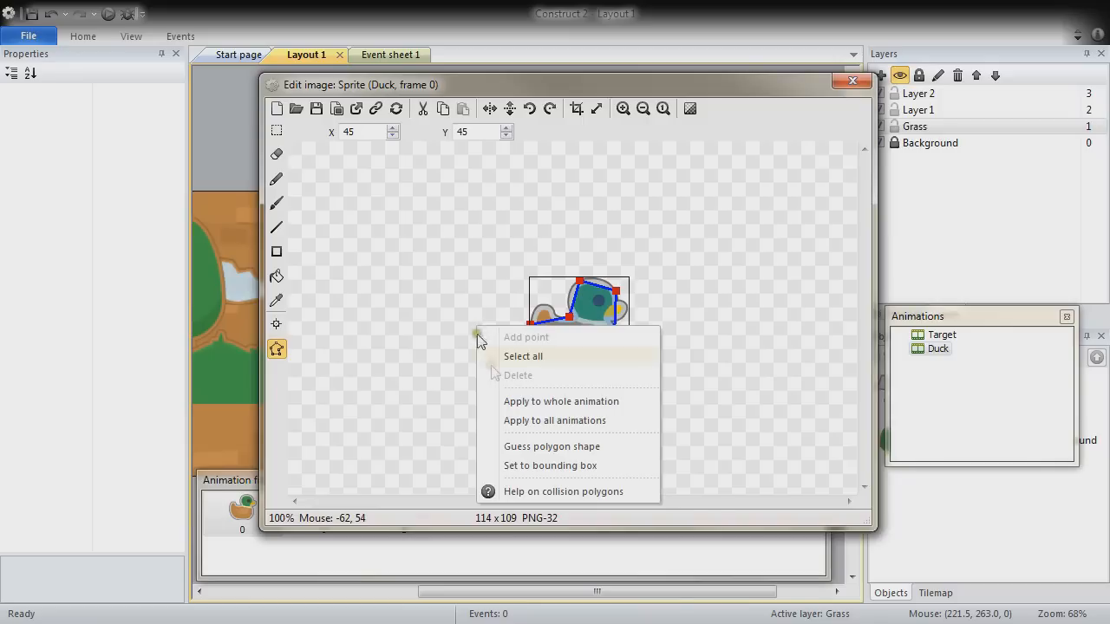
{"action": "left_click", "coordinate": [566, 403]}
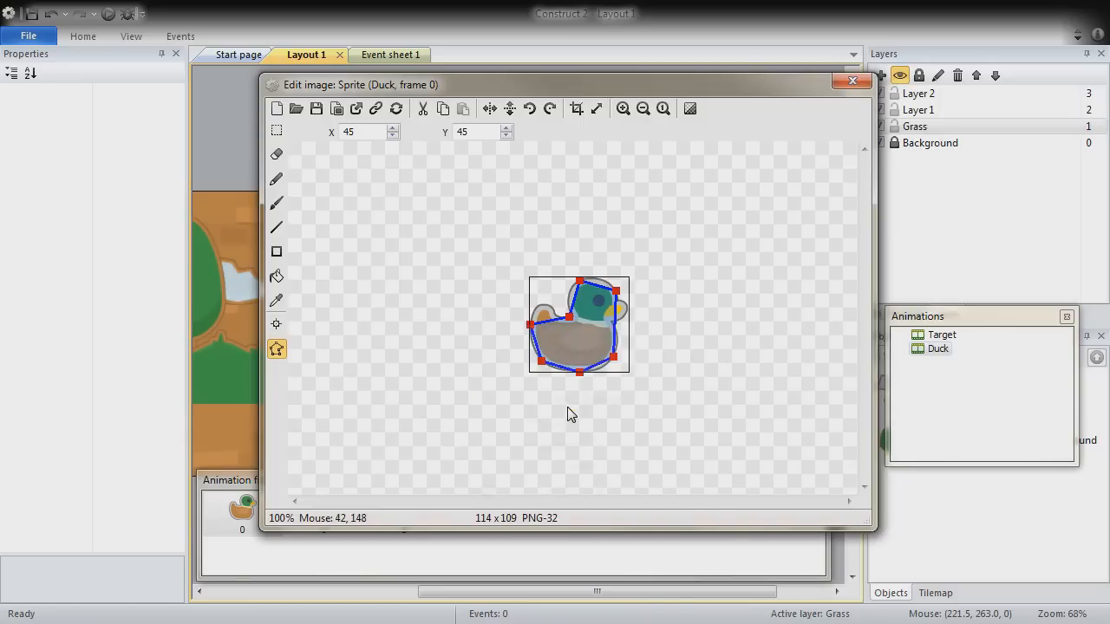
{"action": "left_click", "coordinate": [375, 563]}
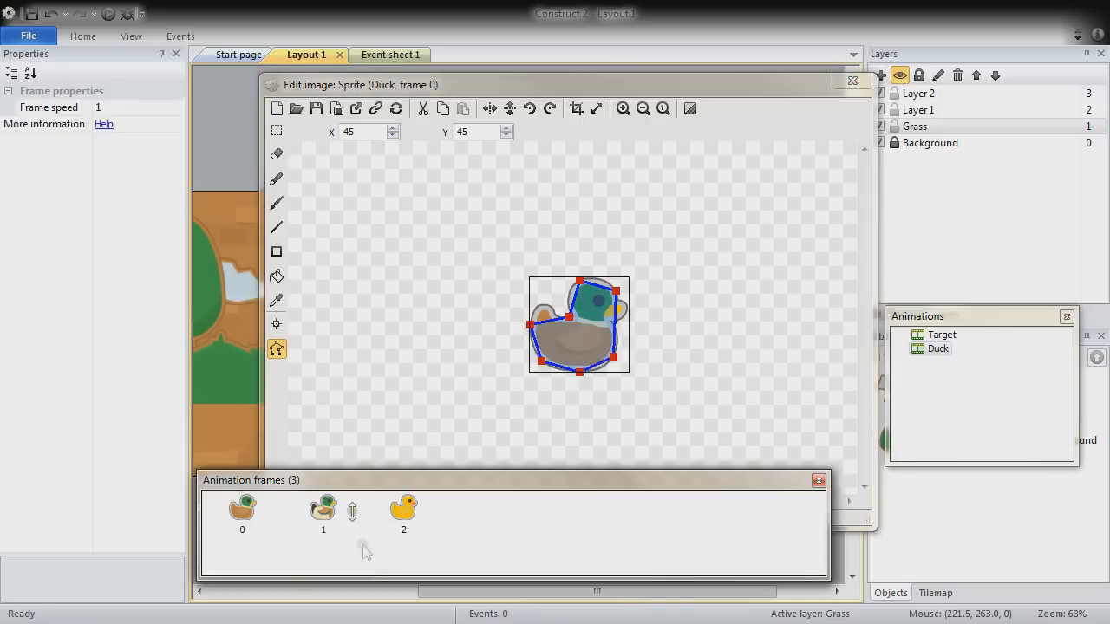
{"action": "left_click", "coordinate": [276, 339]}
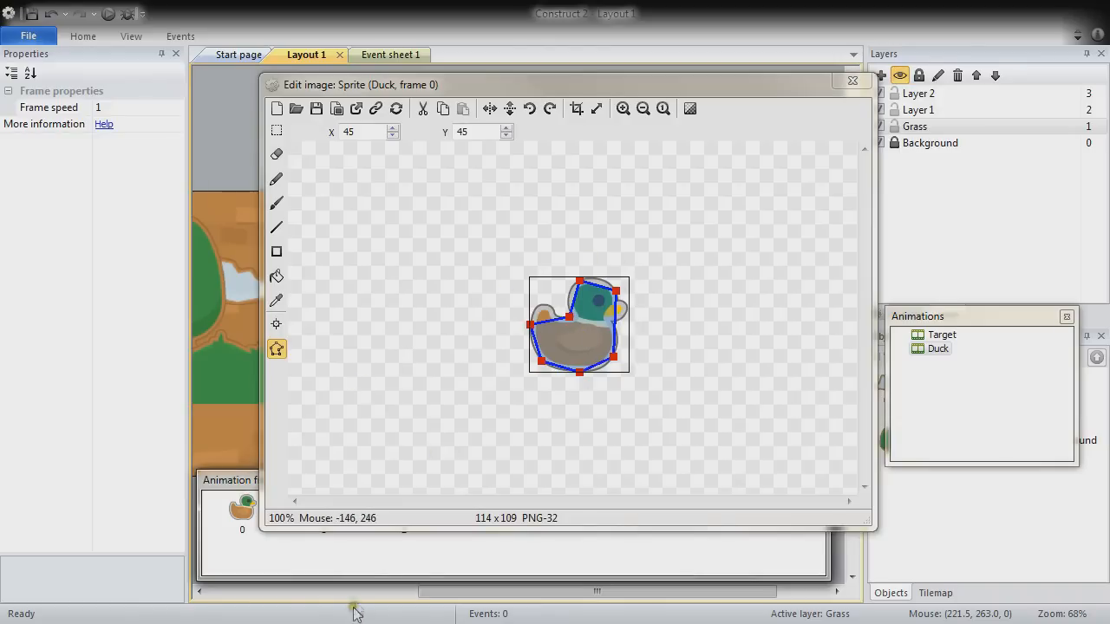
Check the collision polygon on each frame of the Duck animation
{"action": "left_click", "coordinate": [324, 533]}
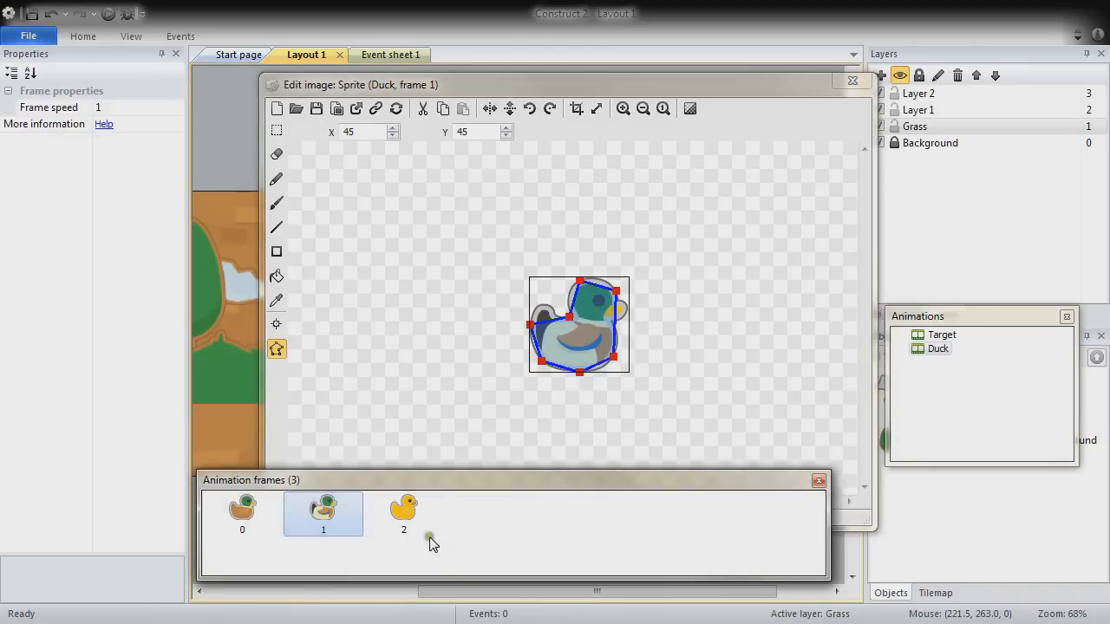
{"action": "left_click", "coordinate": [395, 508]}
{"action": "left_click", "coordinate": [249, 510]}
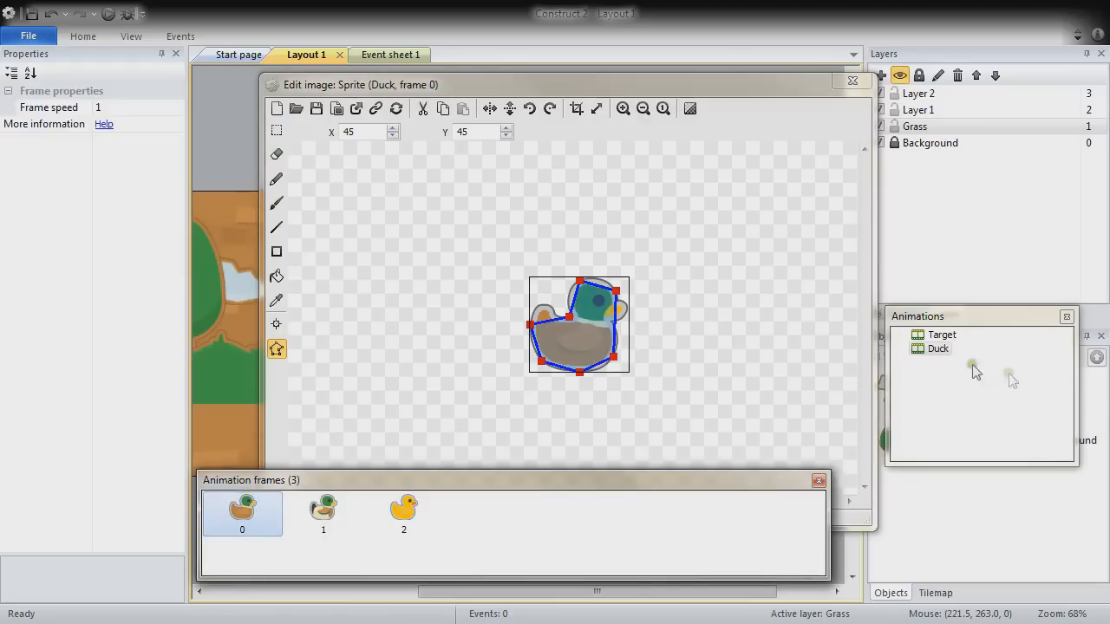
Generate the collision polygon of the Target animation's first frame with Guess polygon shape and apply it to the whole animation, checking every frame
{"action": "left_click", "coordinate": [942, 335]}
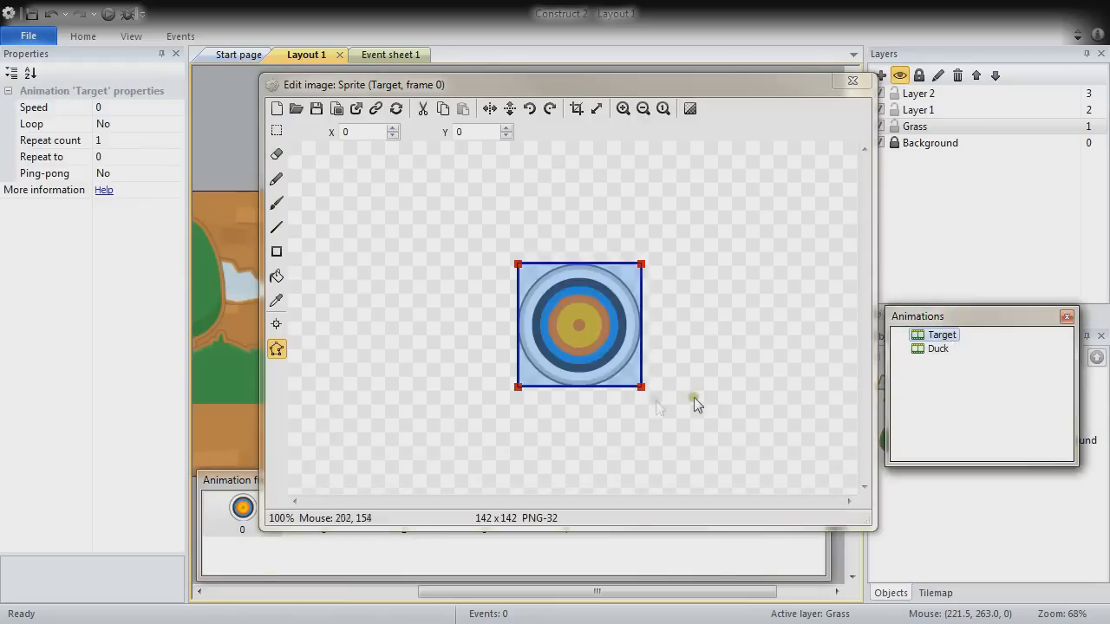
{"action": "right_click", "coordinate": [457, 375]}
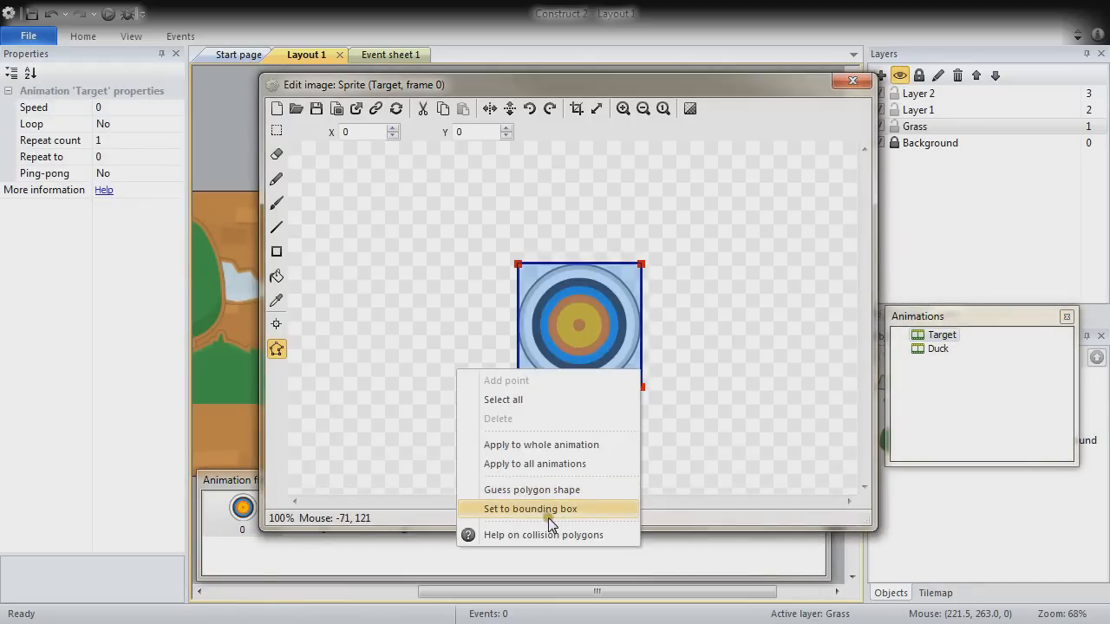
{"action": "left_click", "coordinate": [550, 495]}
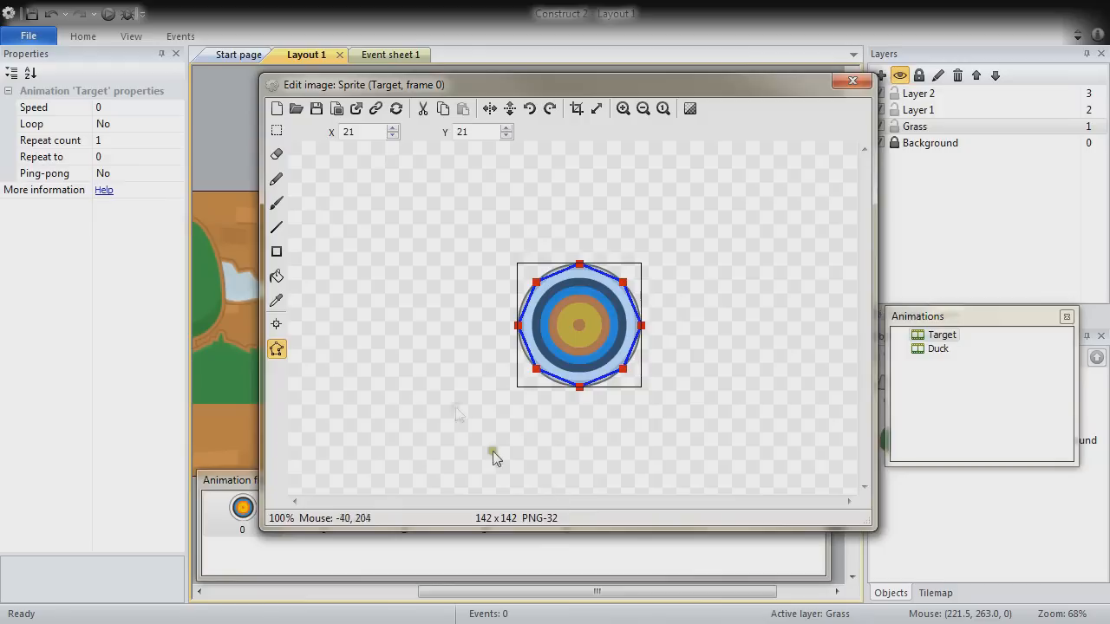
{"action": "right_click", "coordinate": [448, 359]}
{"action": "left_click", "coordinate": [548, 428]}
{"action": "left_click", "coordinate": [415, 560]}
{"action": "left_click", "coordinate": [338, 518]}
{"action": "left_click", "coordinate": [407, 516]}
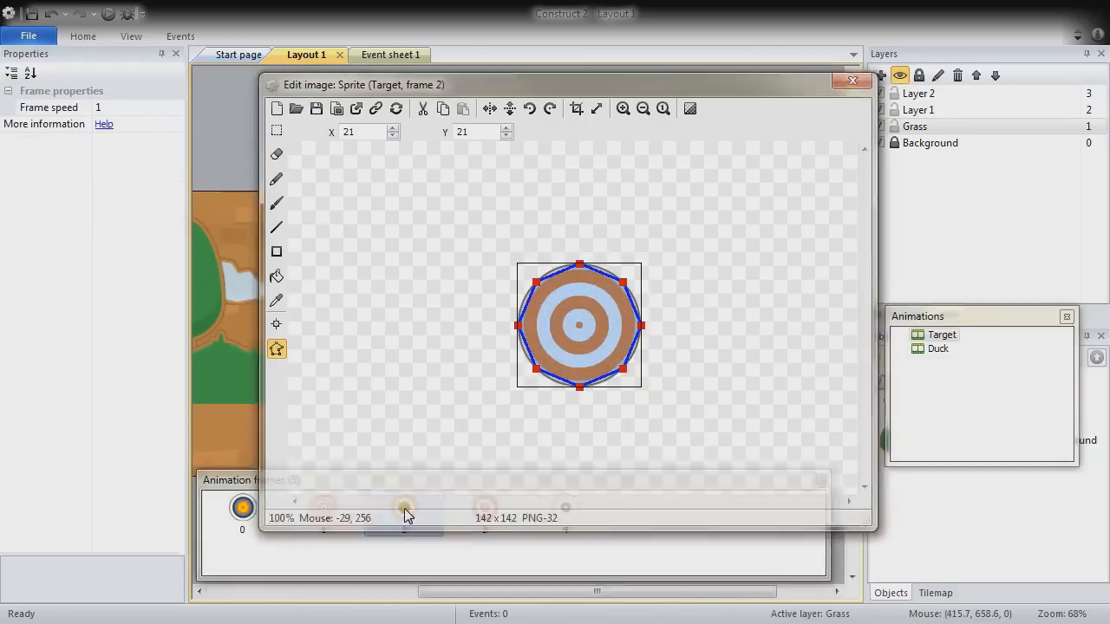
{"action": "left_click", "coordinate": [485, 511]}
{"action": "left_click", "coordinate": [562, 513]}
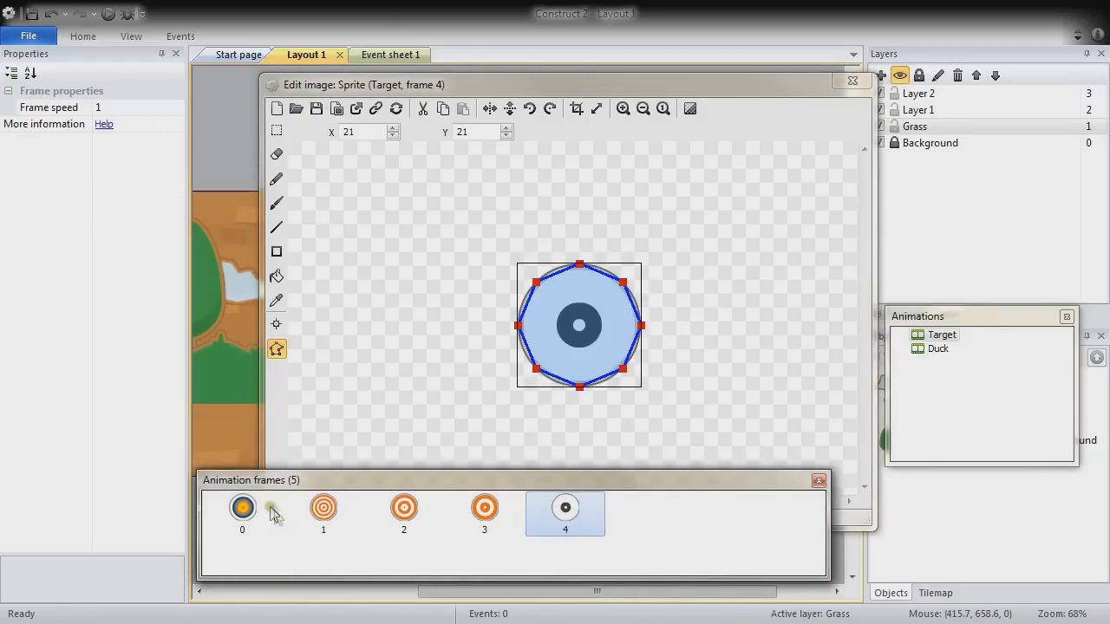
{"action": "left_click", "coordinate": [242, 510]}
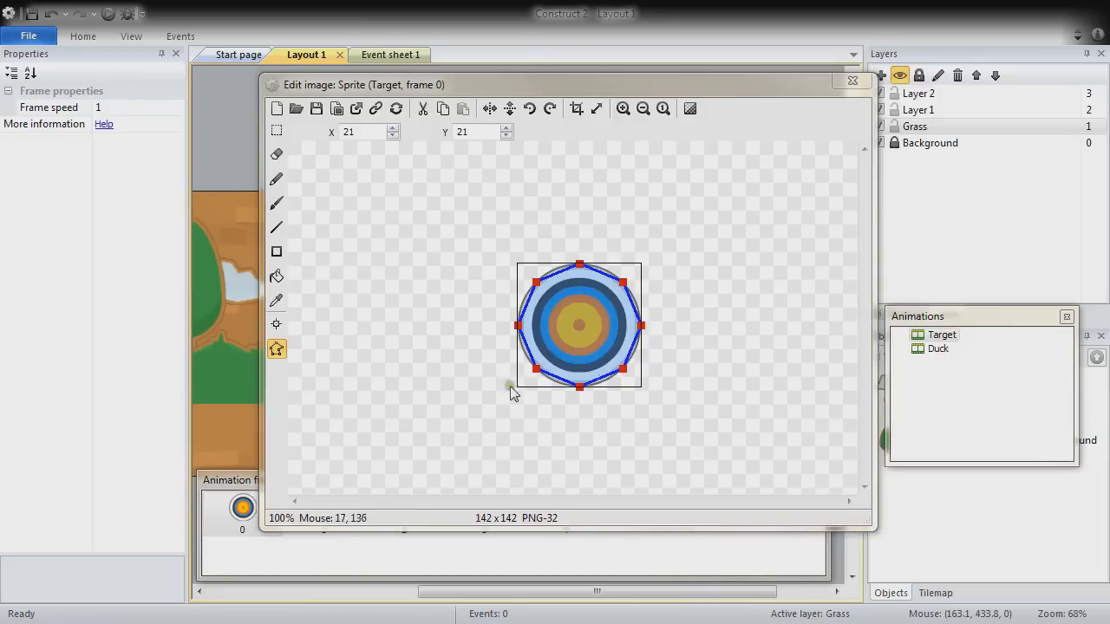
Add a third animation named Back to the sprite and open it for editing
{"action": "left_click", "coordinate": [958, 390]}
{"action": "right_click", "coordinate": [960, 393]}
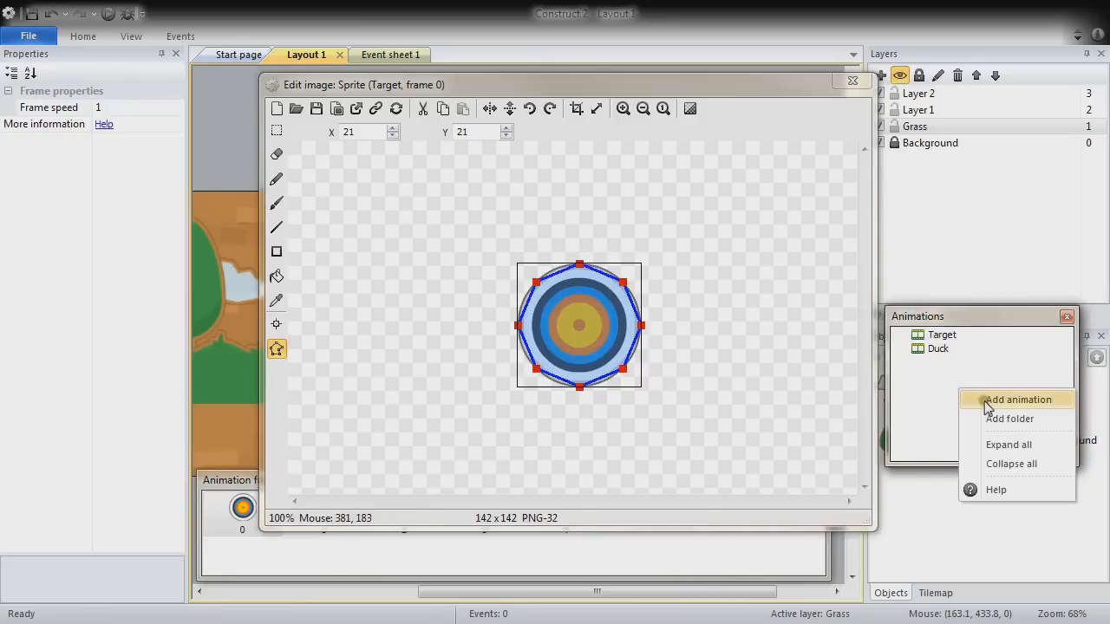
{"action": "left_click", "coordinate": [985, 401]}
{"action": "type", "text": "Back"}
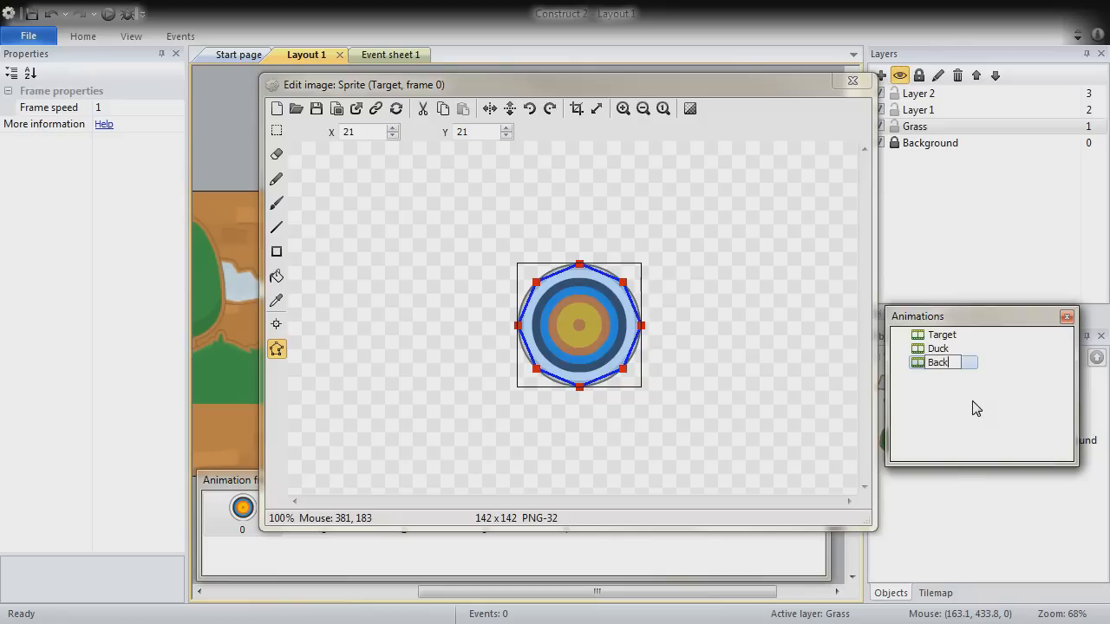
{"action": "key", "text": "Return"}
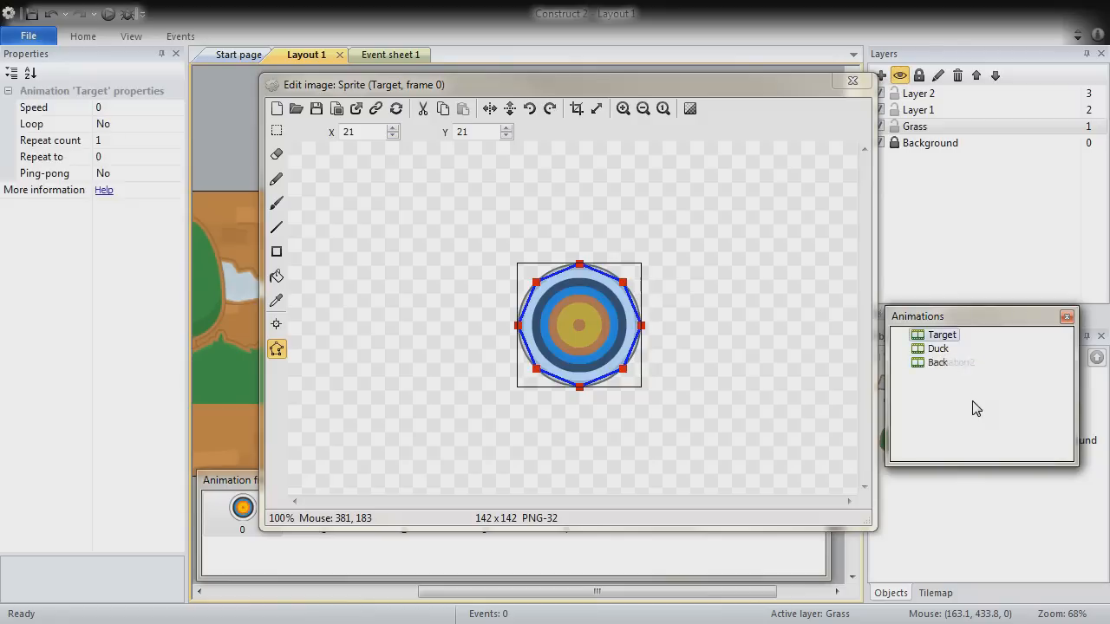
{"action": "left_click", "coordinate": [938, 362]}
Import target_back_outline and duck_outline_back as frames of the Back animation, and delete its empty first frame
{"action": "right_click", "coordinate": [417, 546]}
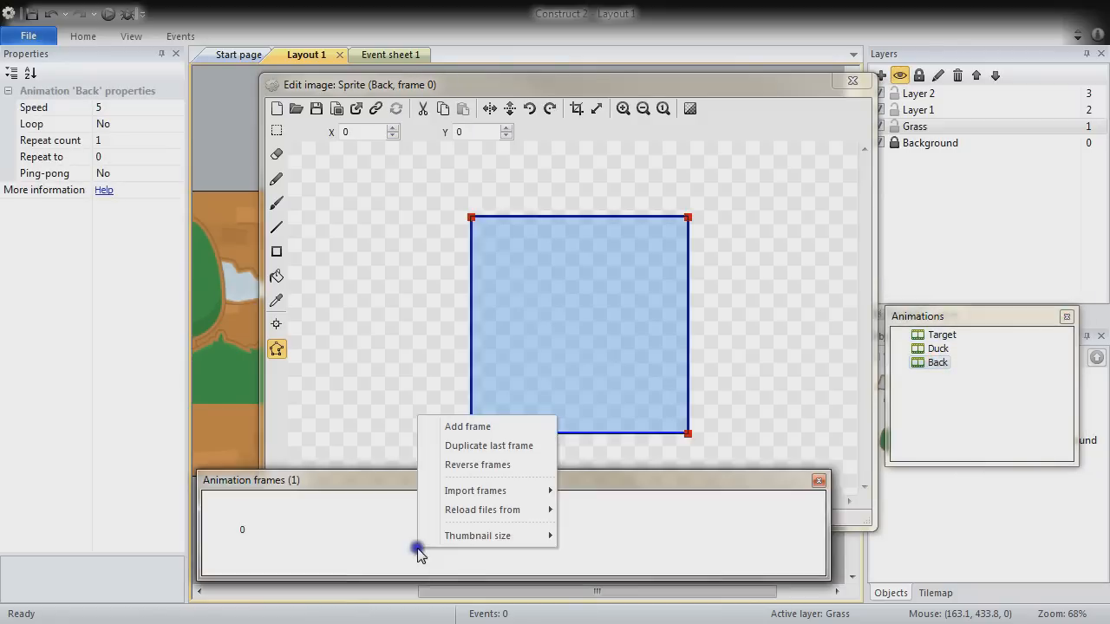
{"action": "mouse_move", "coordinate": [499, 498]}
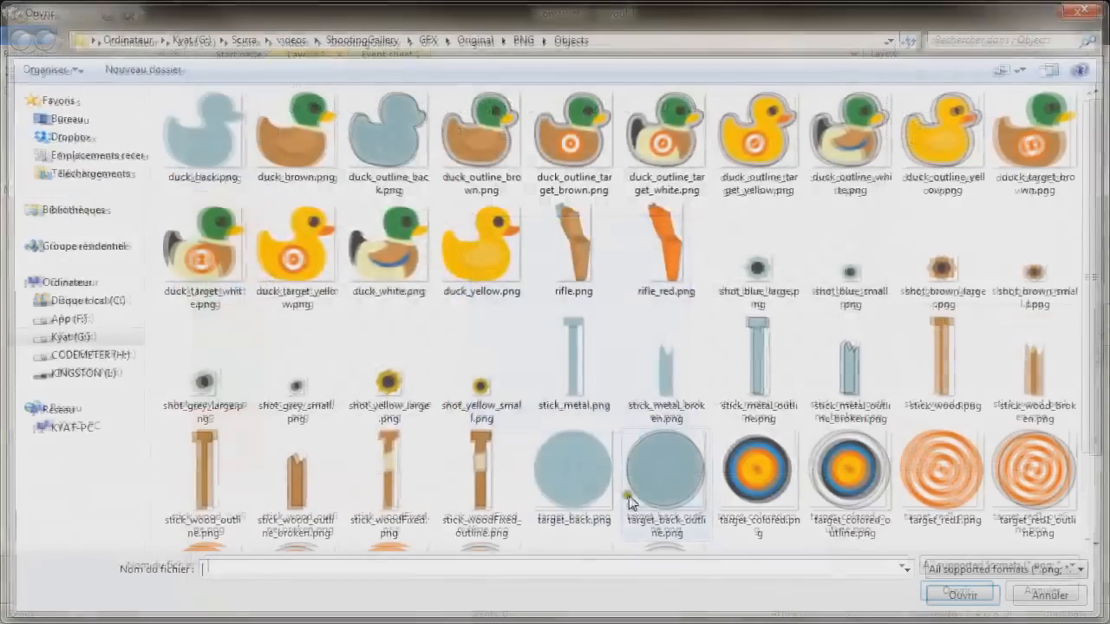
{"action": "left_click", "coordinate": [664, 470]}
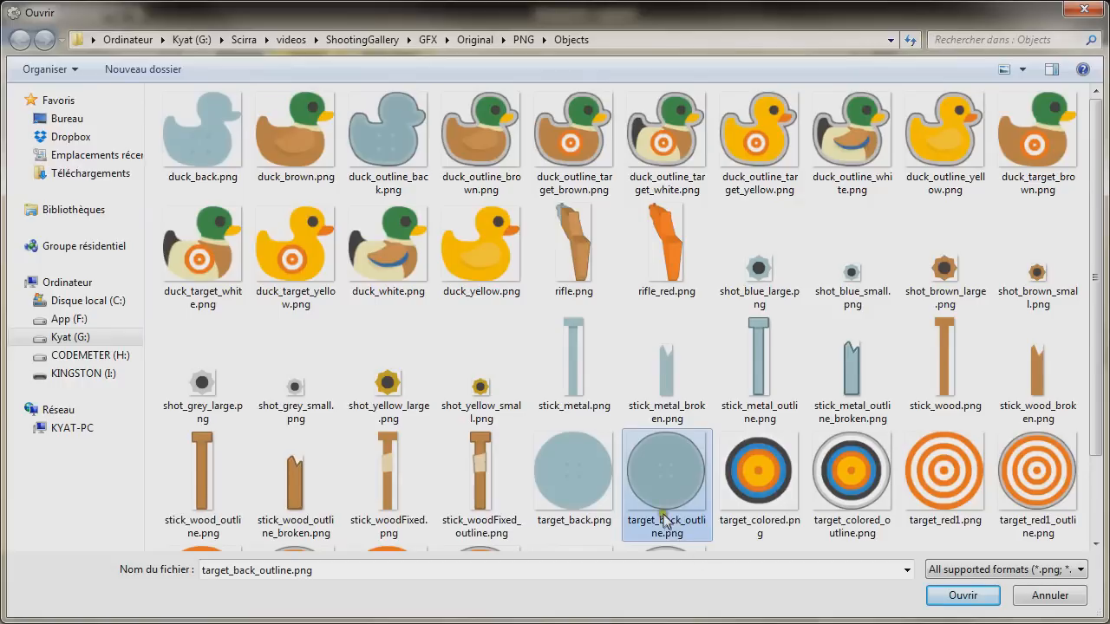
{"action": "left_click", "coordinate": [391, 121], "text": "ctrl"}
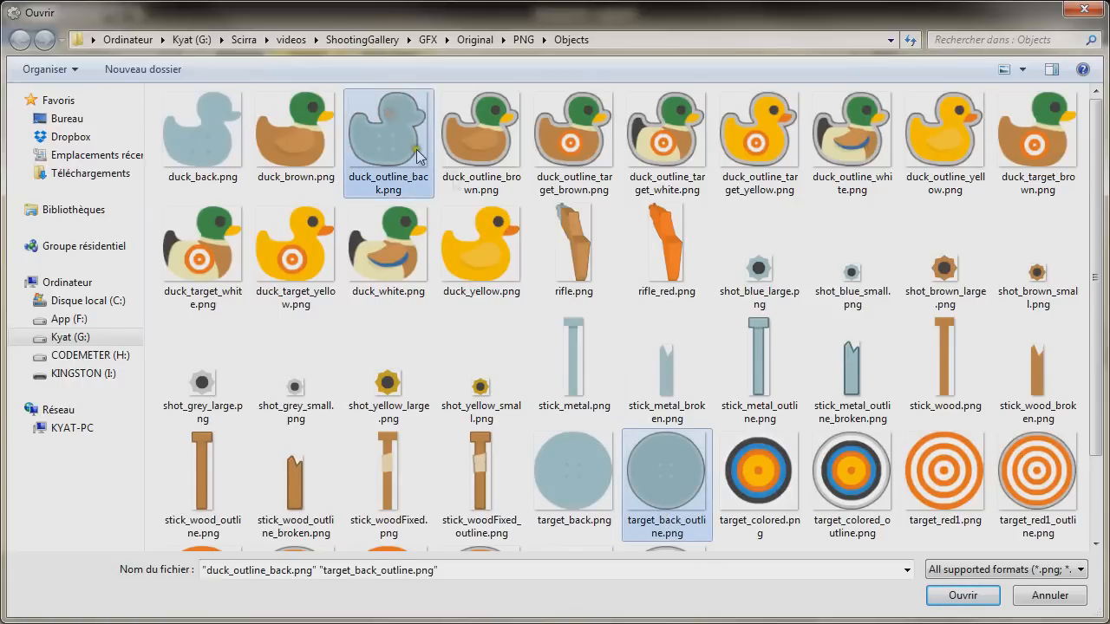
{"action": "left_click", "coordinate": [979, 599]}
{"action": "left_click", "coordinate": [227, 510]}
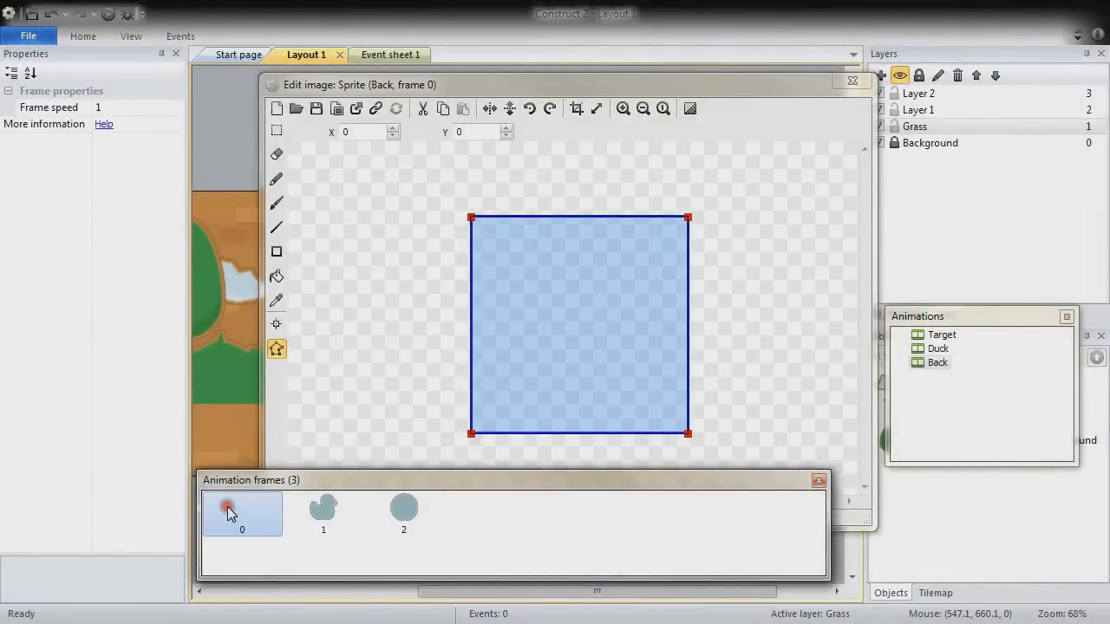
{"action": "key", "text": "Delete"}
Move the round target back ahead of the duck back in the frame order, and quick-assign its origin to the image's top
{"action": "left_click_drag", "start_coordinate": [327, 516], "coordinate": [239, 488]}
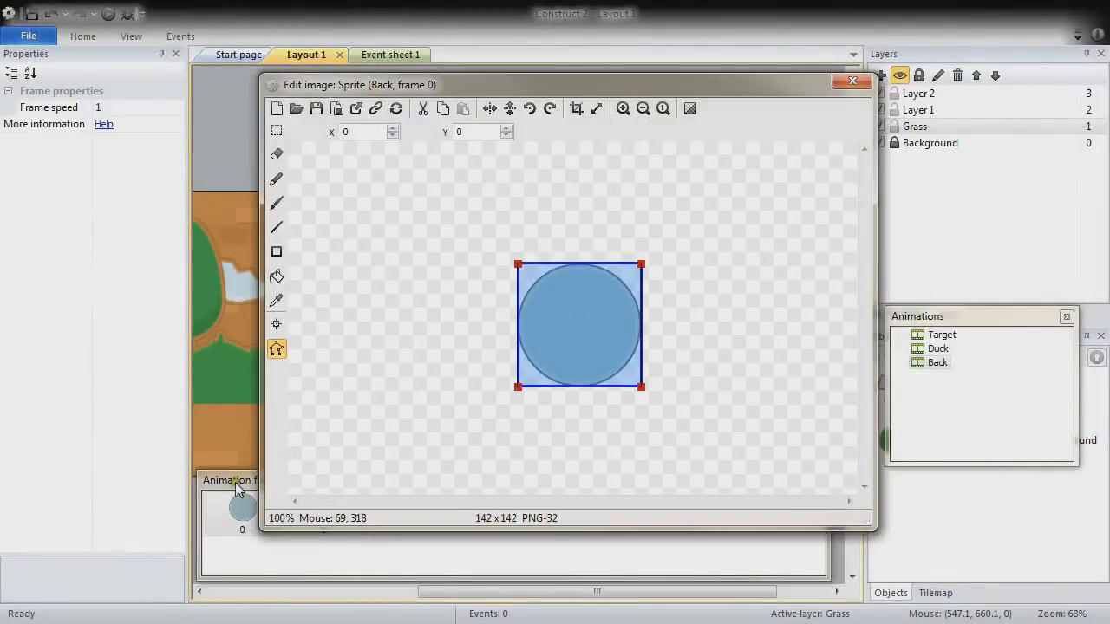
{"action": "left_click", "coordinate": [242, 516]}
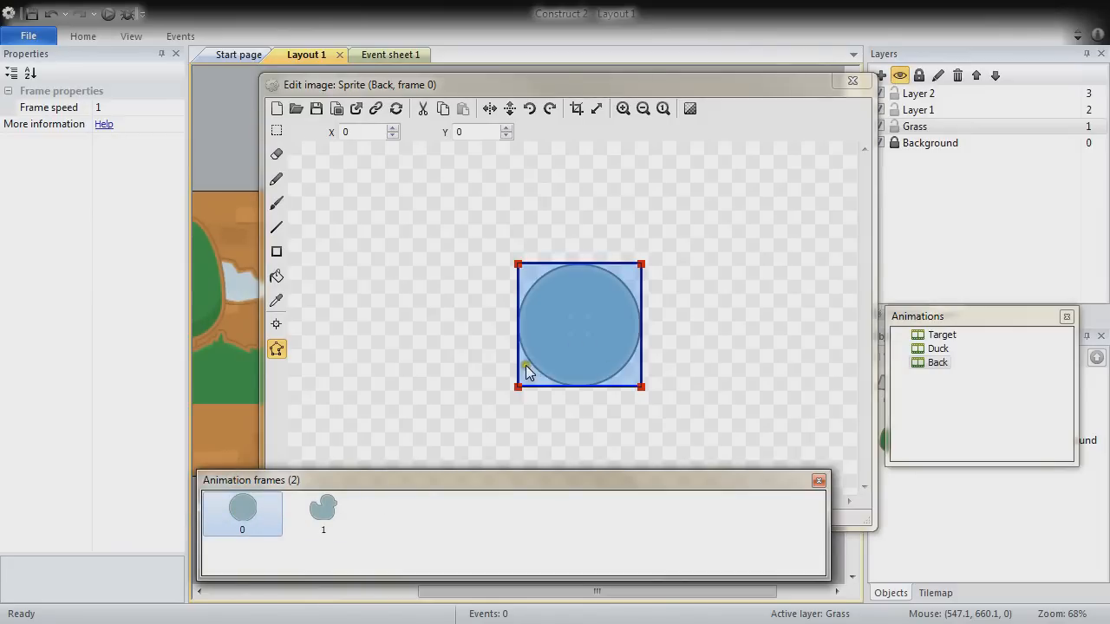
{"action": "left_click", "coordinate": [278, 325]}
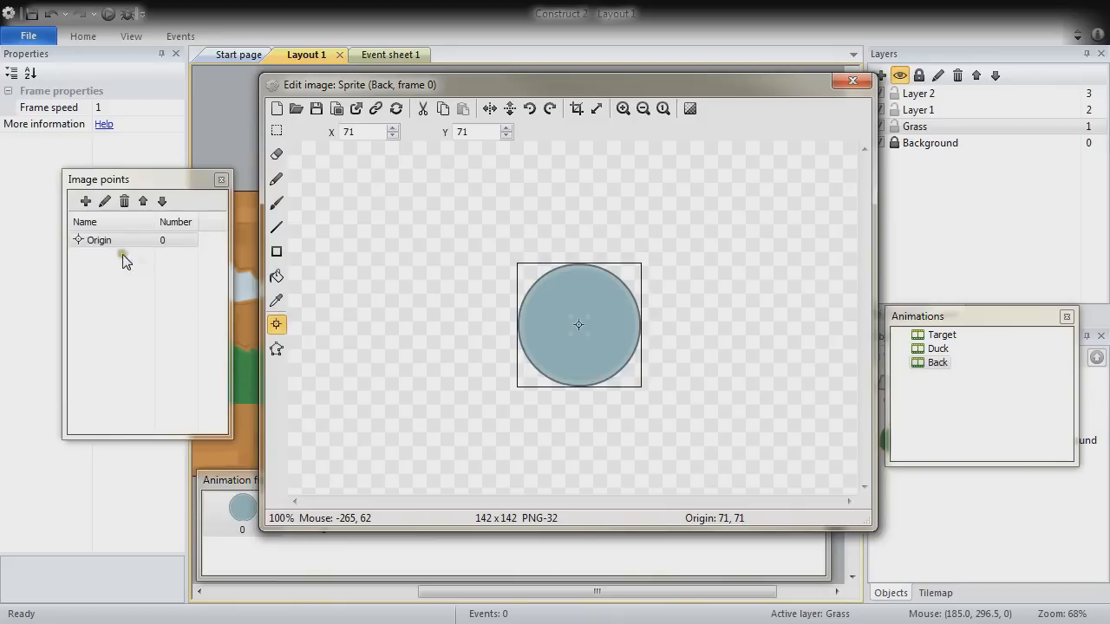
{"action": "right_click", "coordinate": [102, 245]}
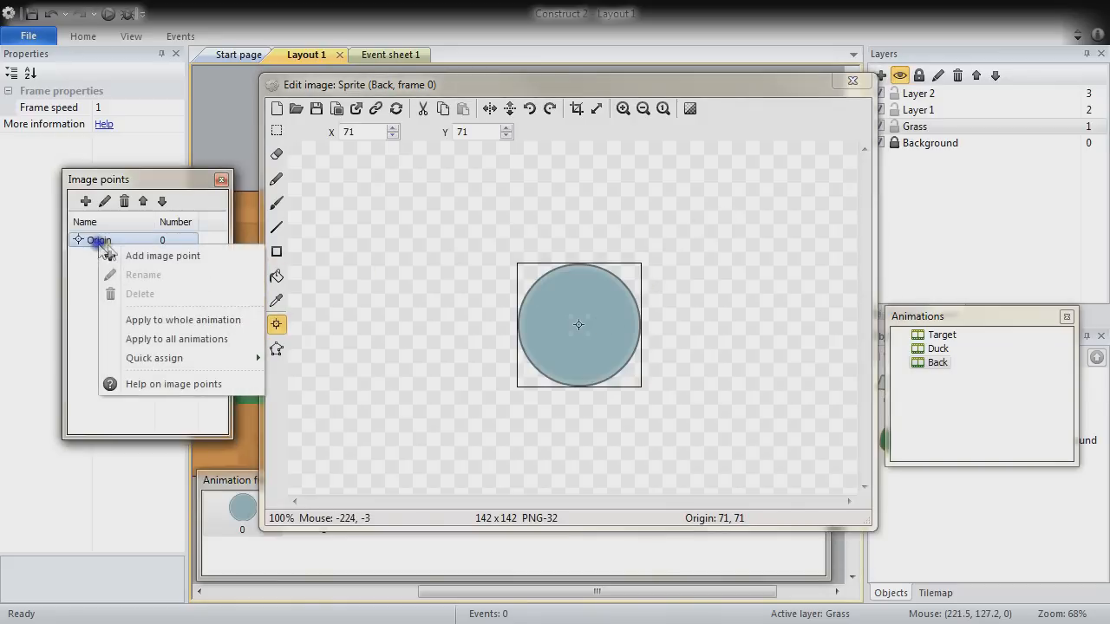
{"action": "mouse_move", "coordinate": [182, 355]}
{"action": "left_click", "coordinate": [312, 377]}
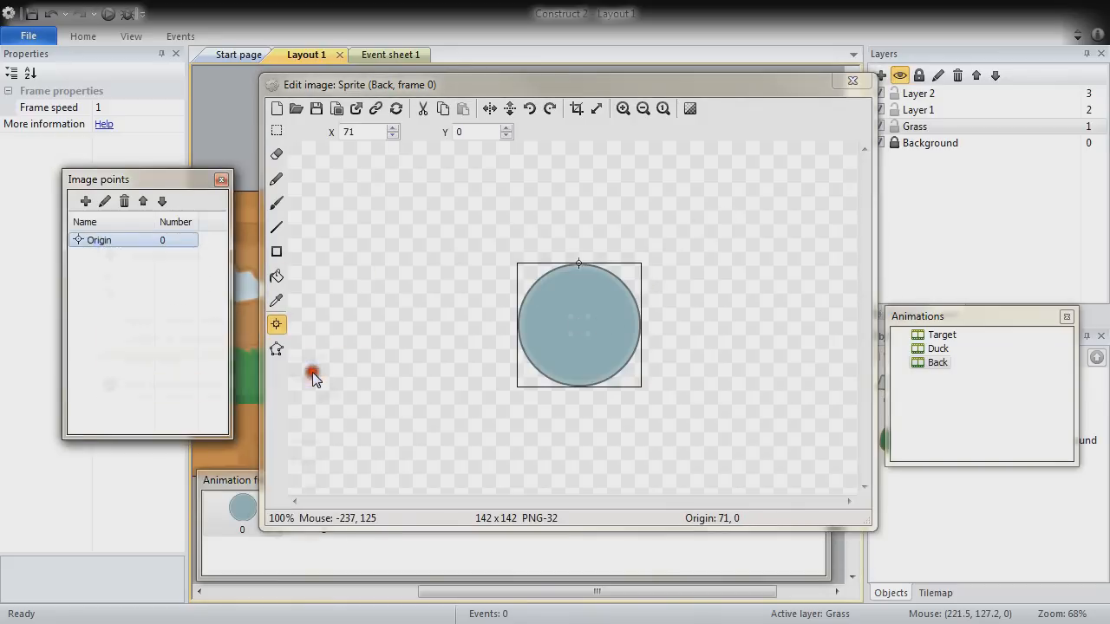
{"action": "left_click", "coordinate": [364, 555]}
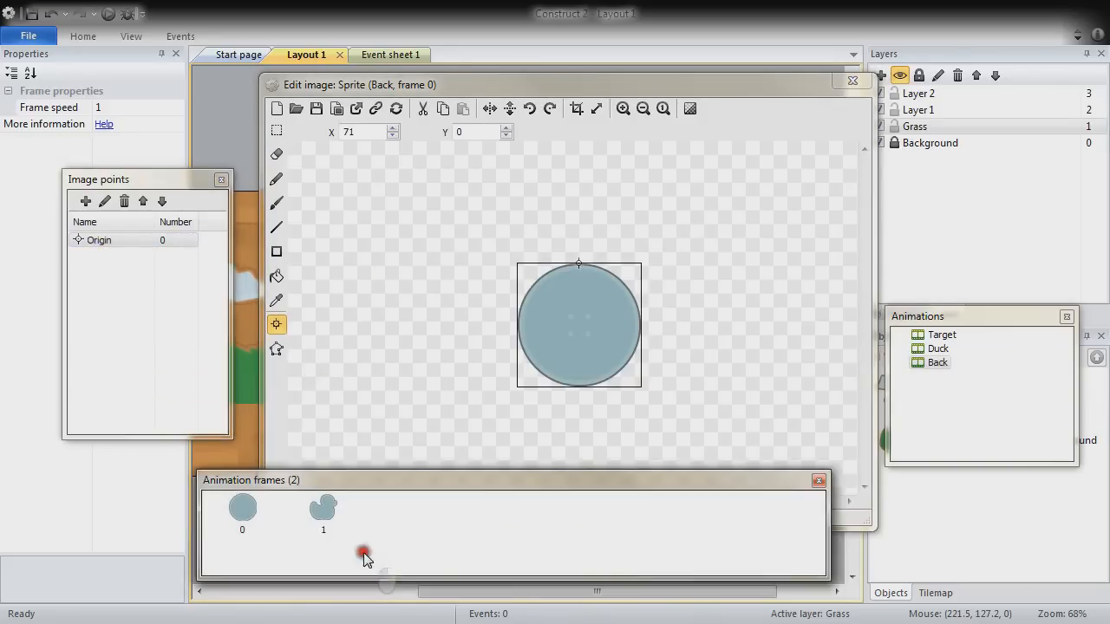
Flip the duck back frame vertically and quick-assign its origin to the image's top
{"action": "left_click", "coordinate": [323, 517]}
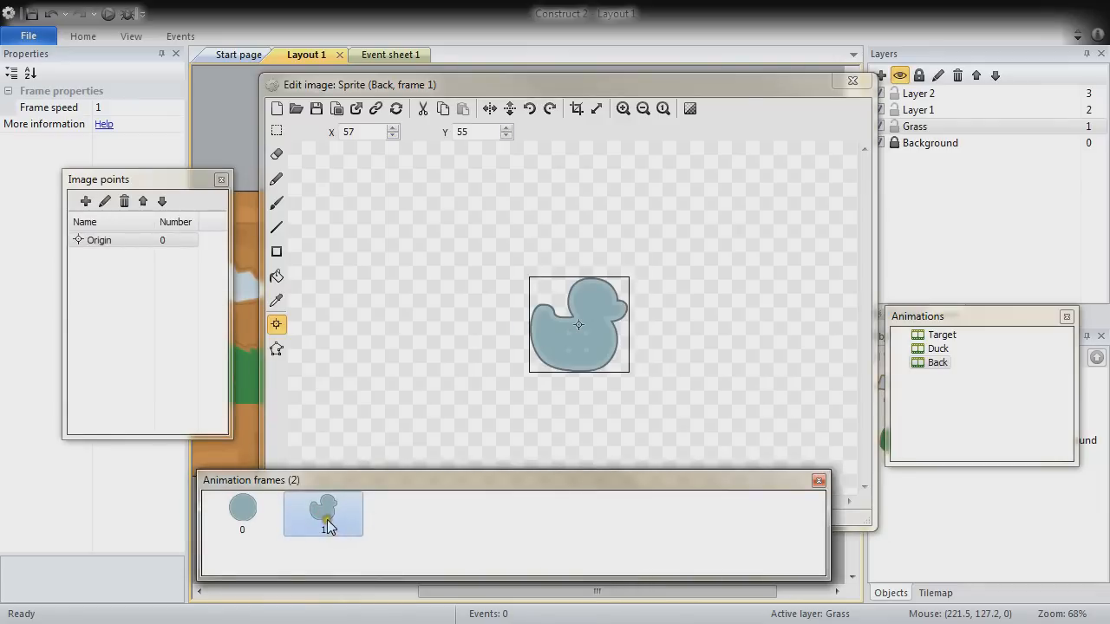
{"action": "left_click", "coordinate": [510, 109]}
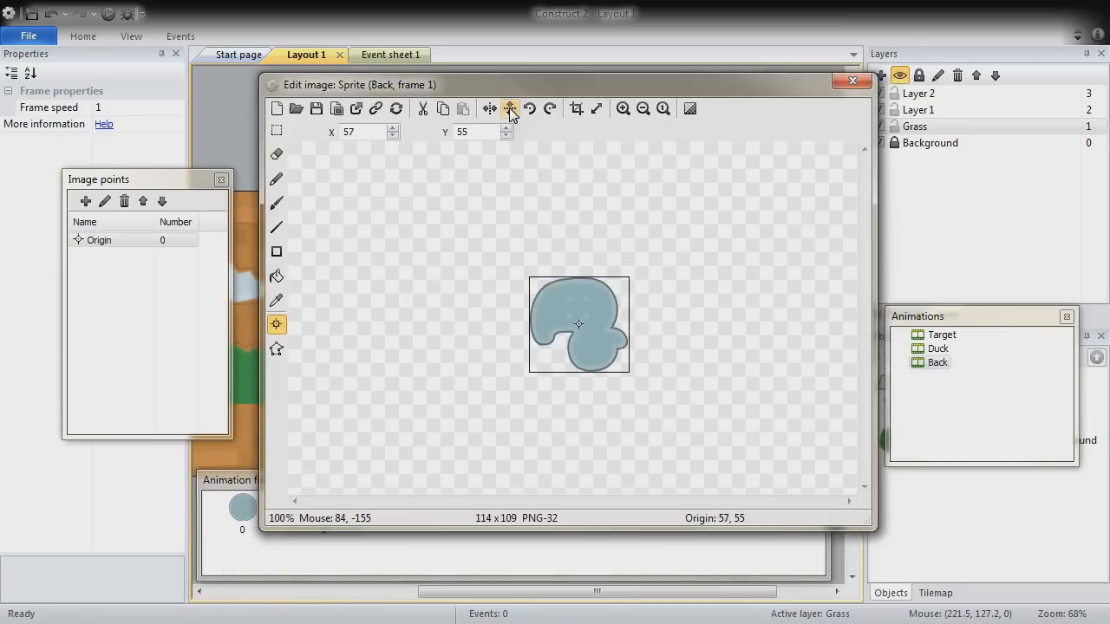
{"action": "right_click", "coordinate": [99, 243]}
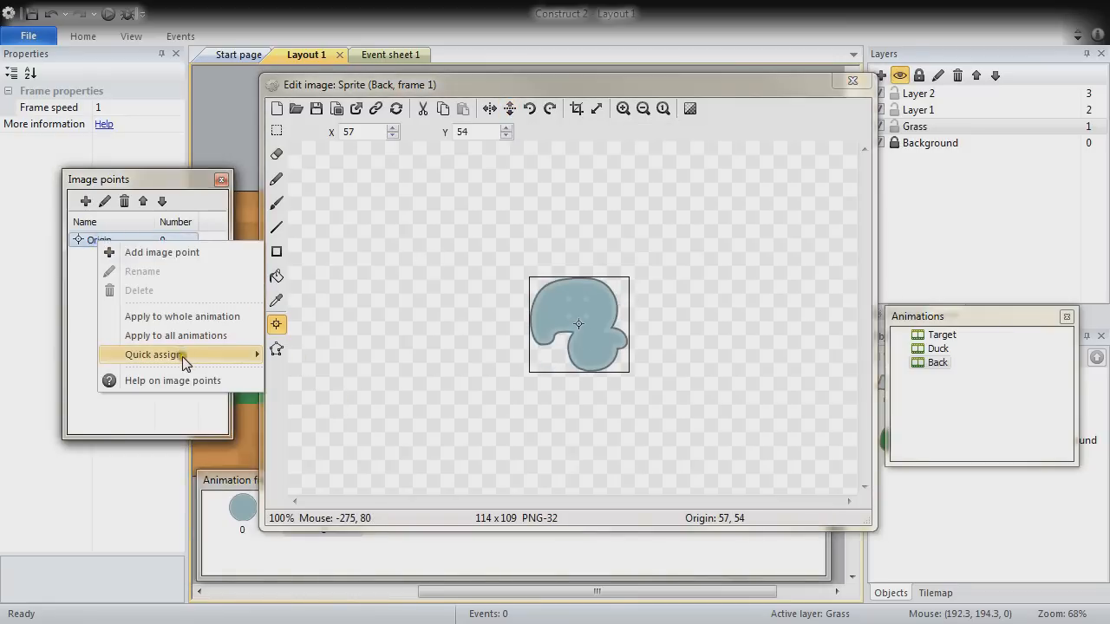
{"action": "mouse_move", "coordinate": [183, 356]}
{"action": "left_click", "coordinate": [315, 373]}
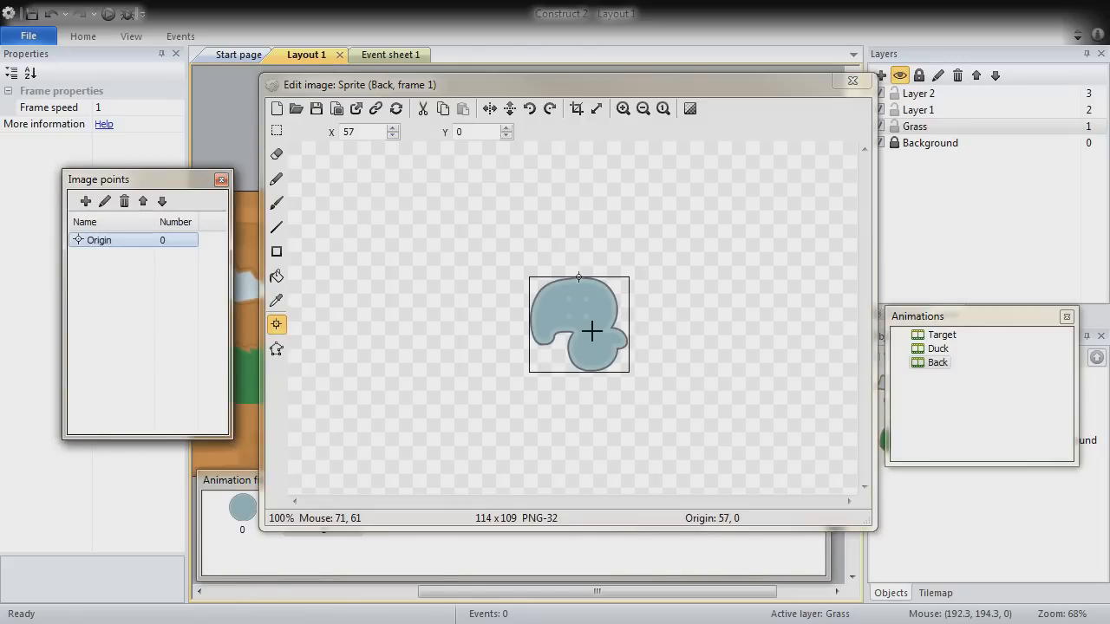
Set the speed of the Back and Duck animations to 0 and close the image editor
{"action": "left_click", "coordinate": [937, 363]}
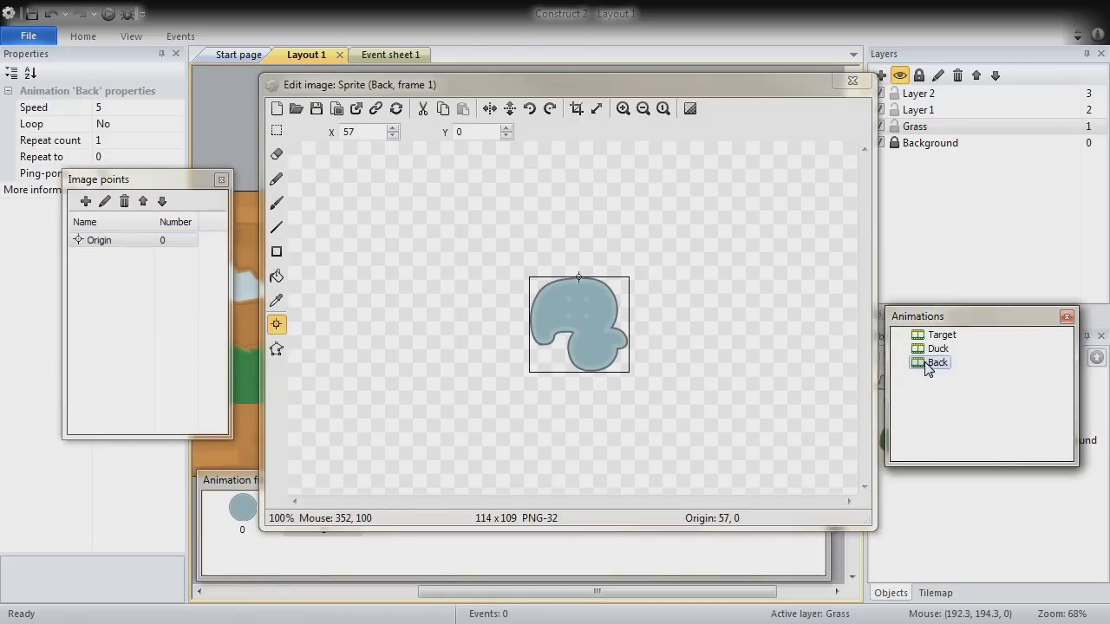
{"action": "left_click", "coordinate": [103, 105]}
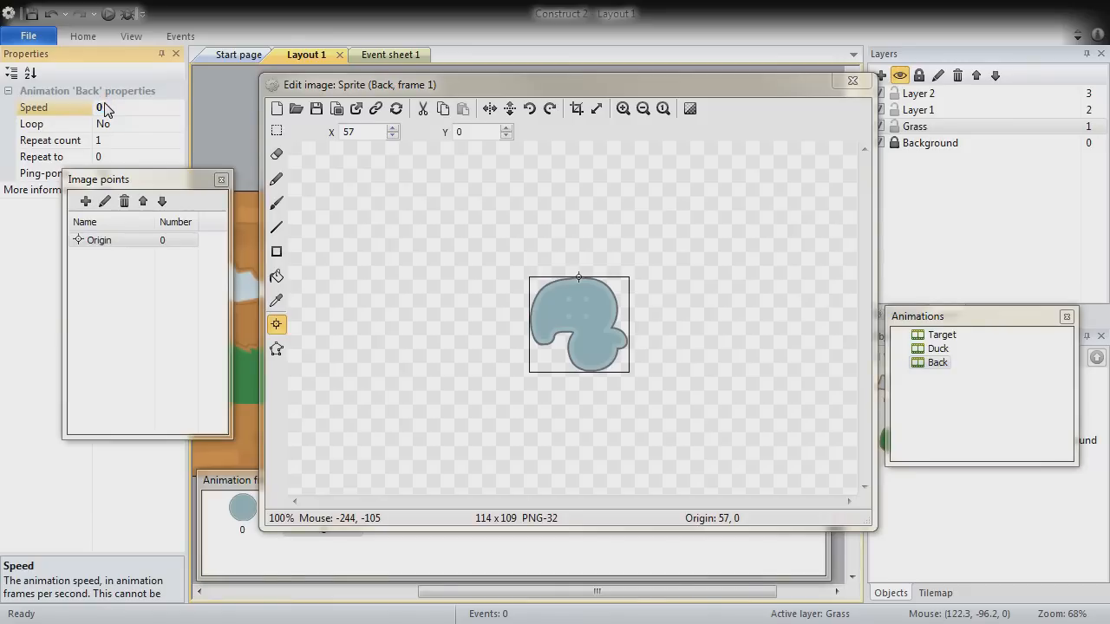
{"action": "left_click", "coordinate": [932, 351]}
{"action": "left_click", "coordinate": [109, 106]}
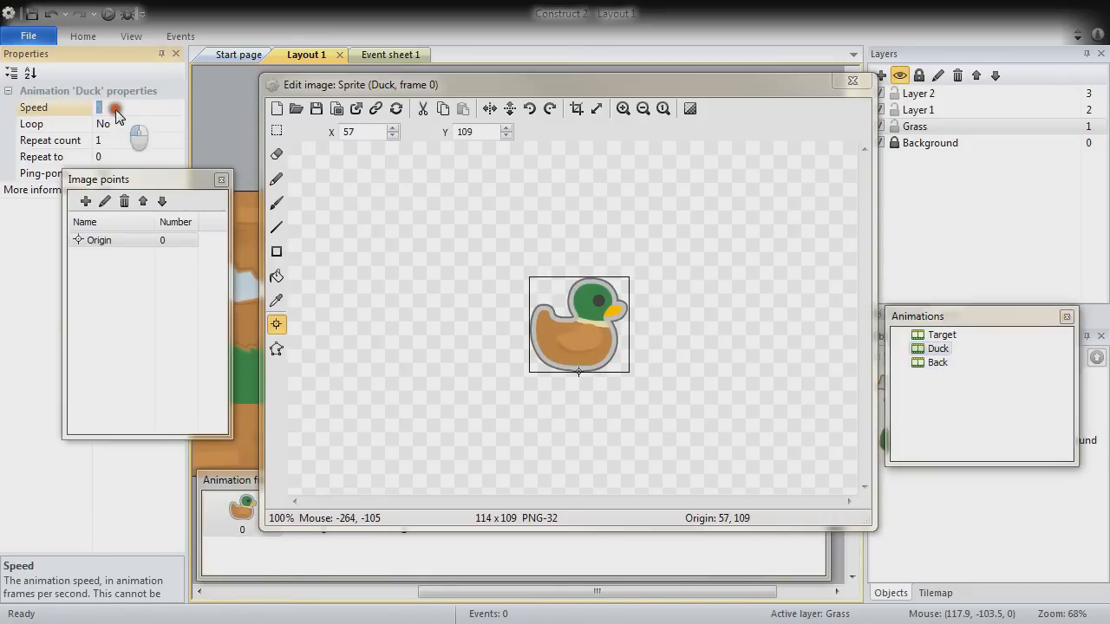
{"action": "left_click", "coordinate": [938, 334]}
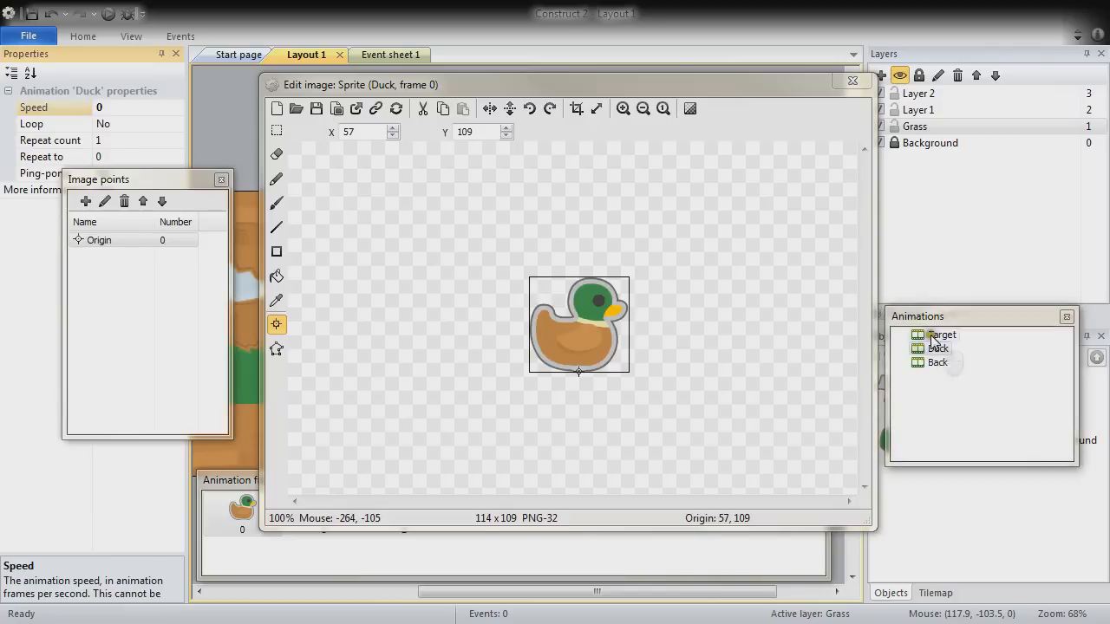
{"action": "left_click", "coordinate": [854, 83]}
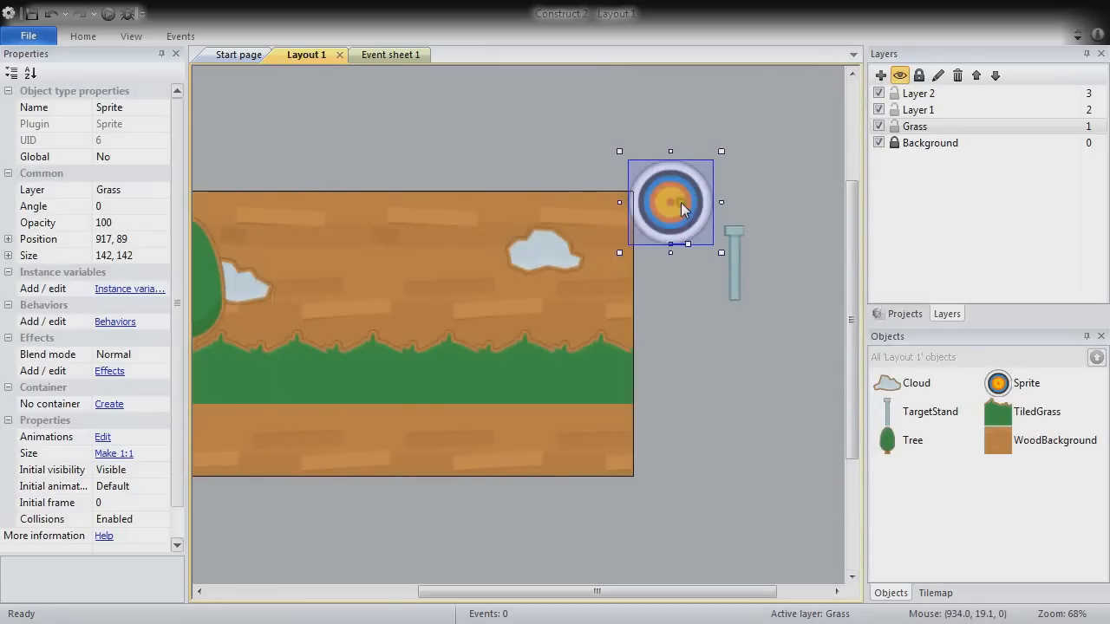
Place the target sprite on top of the target stand beside the layout and rename it Target
{"action": "left_click_drag", "start_coordinate": [720, 193], "coordinate": [744, 199]}
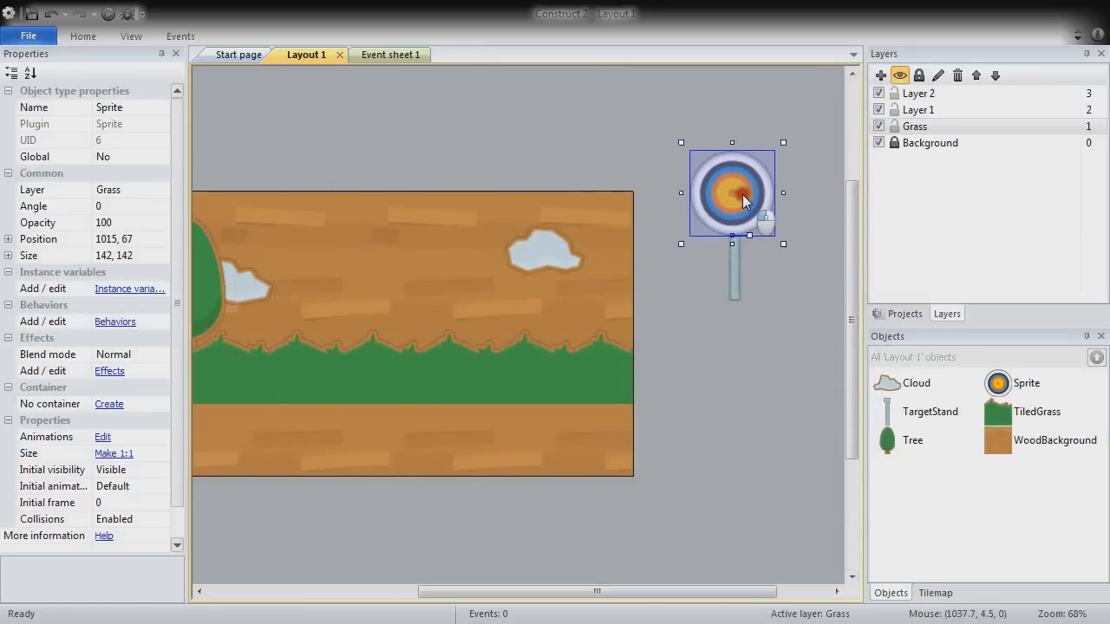
{"action": "left_click", "coordinate": [124, 108]}
{"action": "type", "text": "Target"}
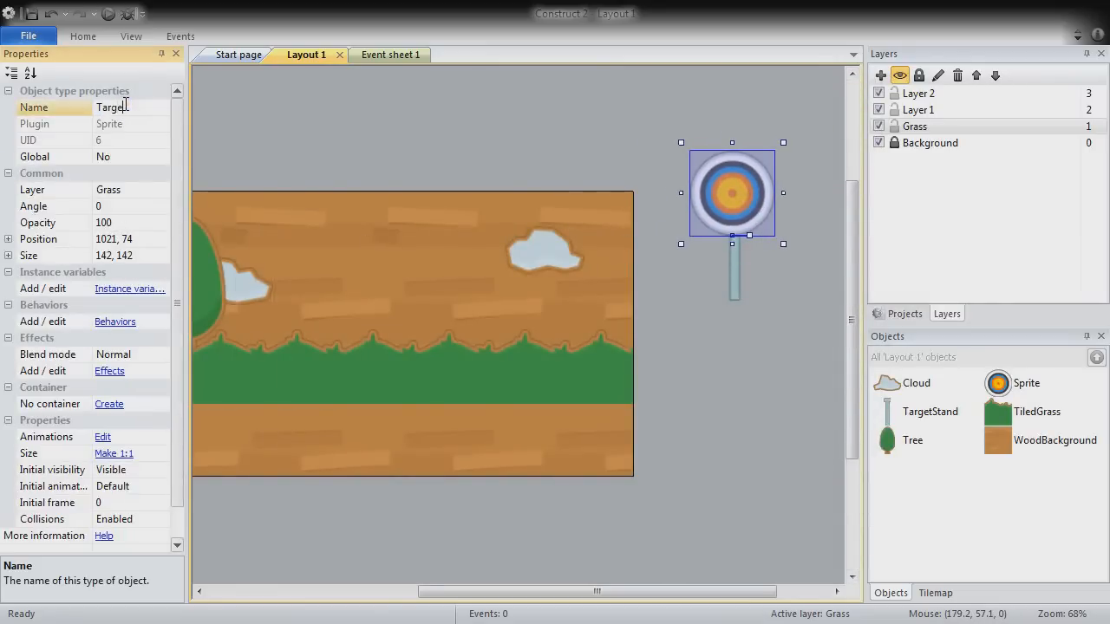
{"action": "left_click", "coordinate": [759, 309]}
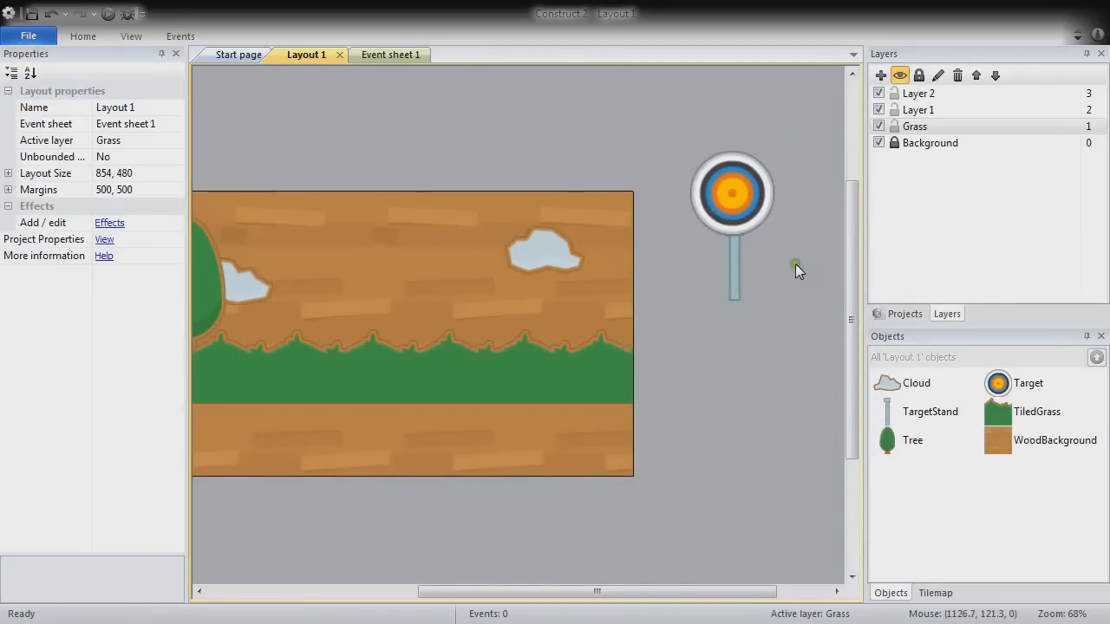
Insert a new Sprite object in the empty area beside the target stand
{"action": "double_click", "coordinate": [786, 212]}
{"action": "scroll", "coordinate": [767, 229], "scroll_direction": "down", "scroll_amount": 2}
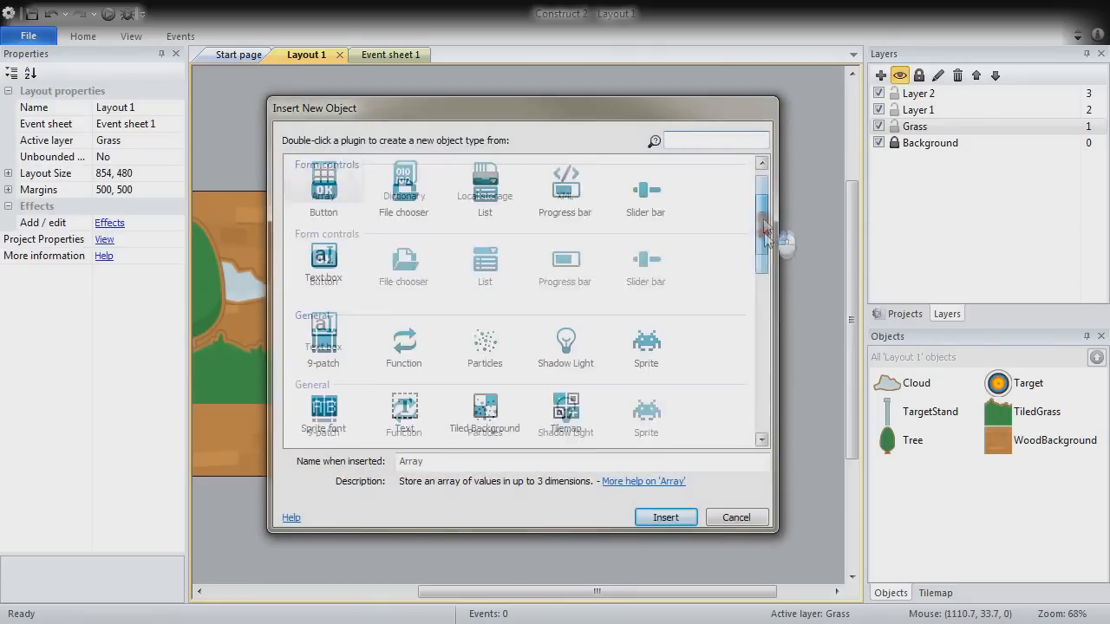
{"action": "double_click", "coordinate": [642, 351]}
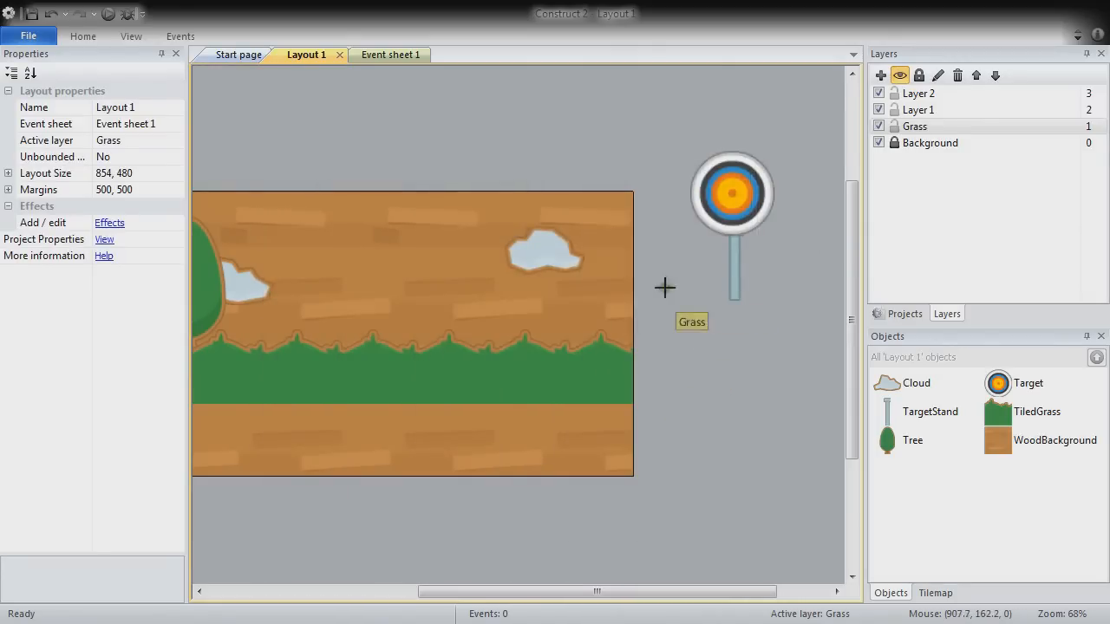
{"action": "left_click", "coordinate": [798, 245]}
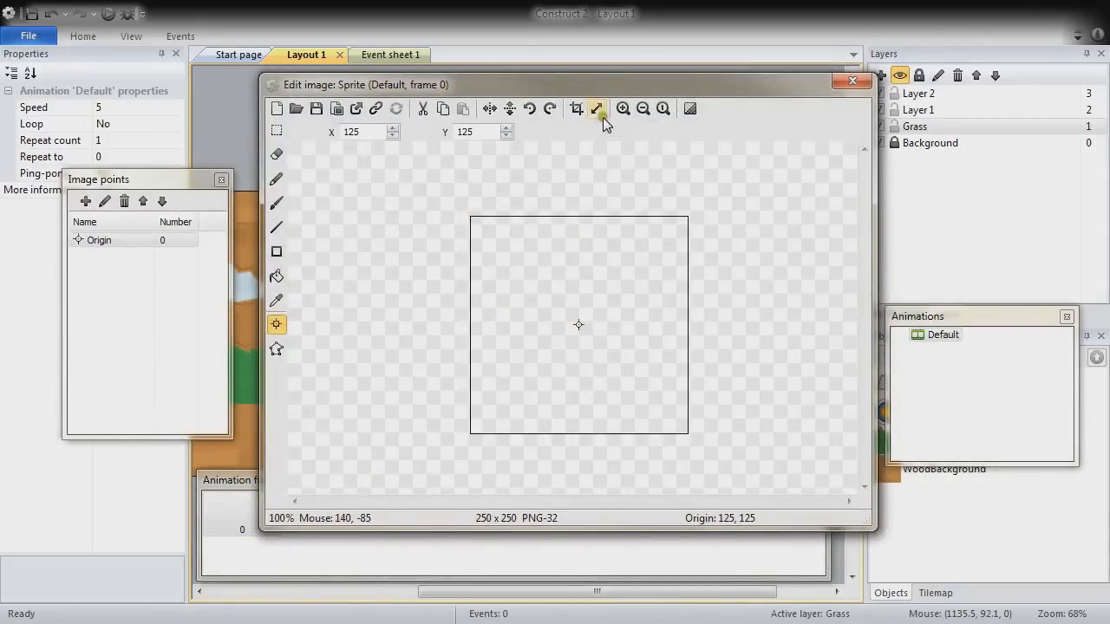
Resize the new sprite's image canvas to 8 by 8 pixels
{"action": "left_click", "coordinate": [598, 111]}
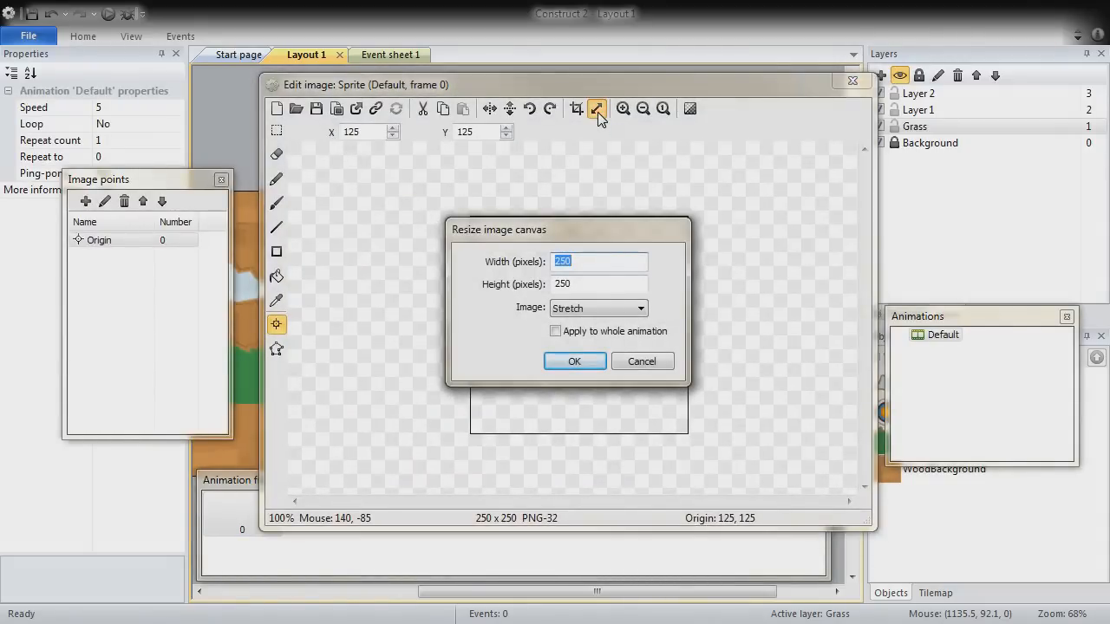
{"action": "type", "text": "8"}
{"action": "key", "text": "Tab"}
{"action": "type", "text": "8"}
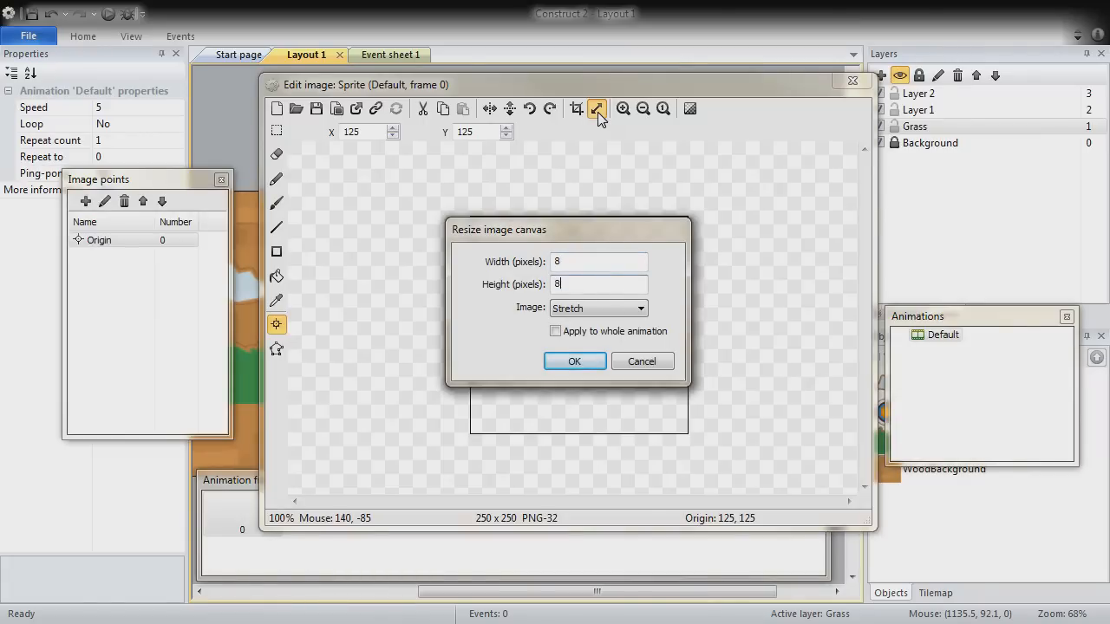
{"action": "left_click", "coordinate": [573, 361]}
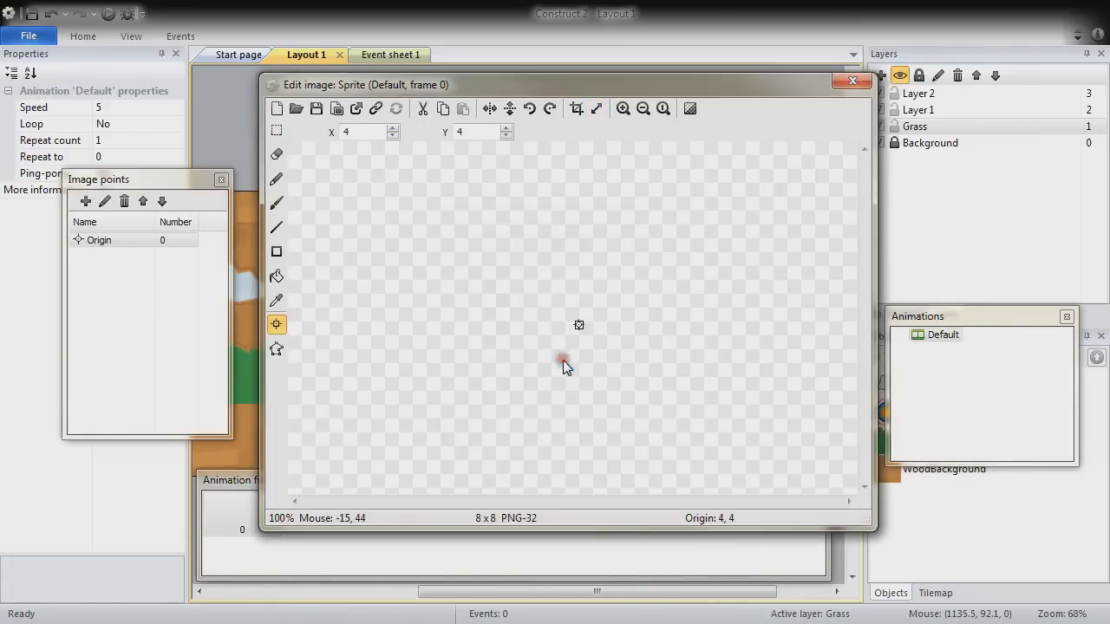
Fill the sprite's canvas with yellow (252, 252, 2)
{"action": "left_click", "coordinate": [277, 276]}
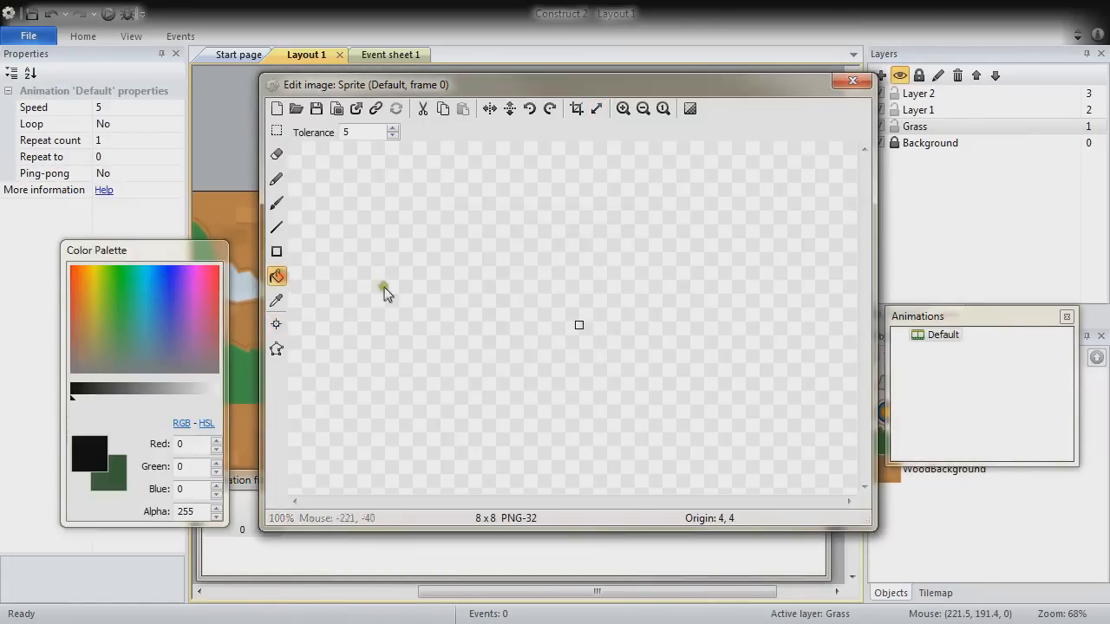
{"action": "left_click_drag", "start_coordinate": [94, 290], "coordinate": [96, 255]}
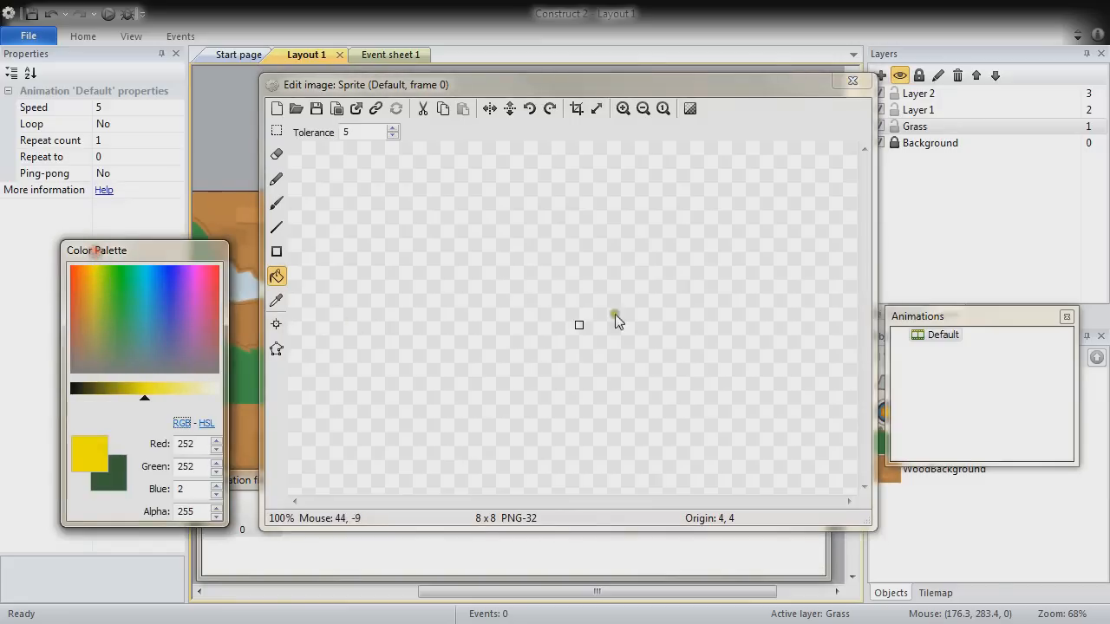
{"action": "left_click", "coordinate": [579, 326]}
Check the yellow square's collision polygon and origin point, and close the image editor
{"action": "left_click", "coordinate": [277, 348]}
{"action": "scroll", "coordinate": [651, 341], "scroll_direction": "up", "scroll_amount": 4, "text": "ctrl"}
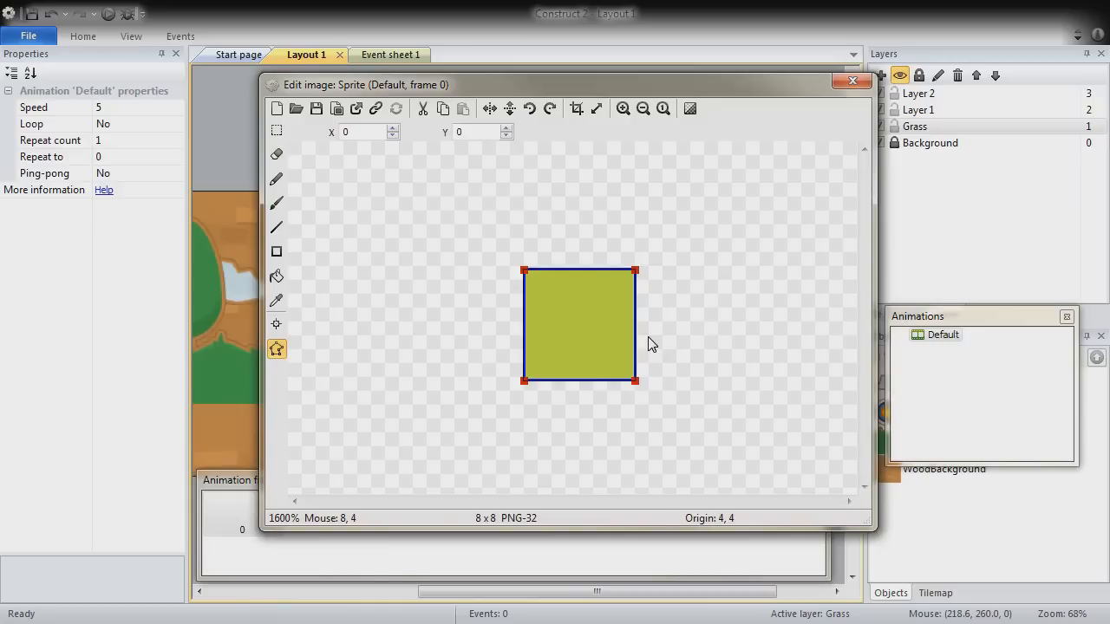
{"action": "scroll", "coordinate": [649, 337], "scroll_direction": "up", "scroll_amount": 1, "text": "ctrl"}
{"action": "scroll", "coordinate": [648, 338], "scroll_direction": "down", "scroll_amount": 1, "text": "ctrl"}
{"action": "scroll", "coordinate": [648, 337], "scroll_direction": "up", "scroll_amount": 1, "text": "ctrl"}
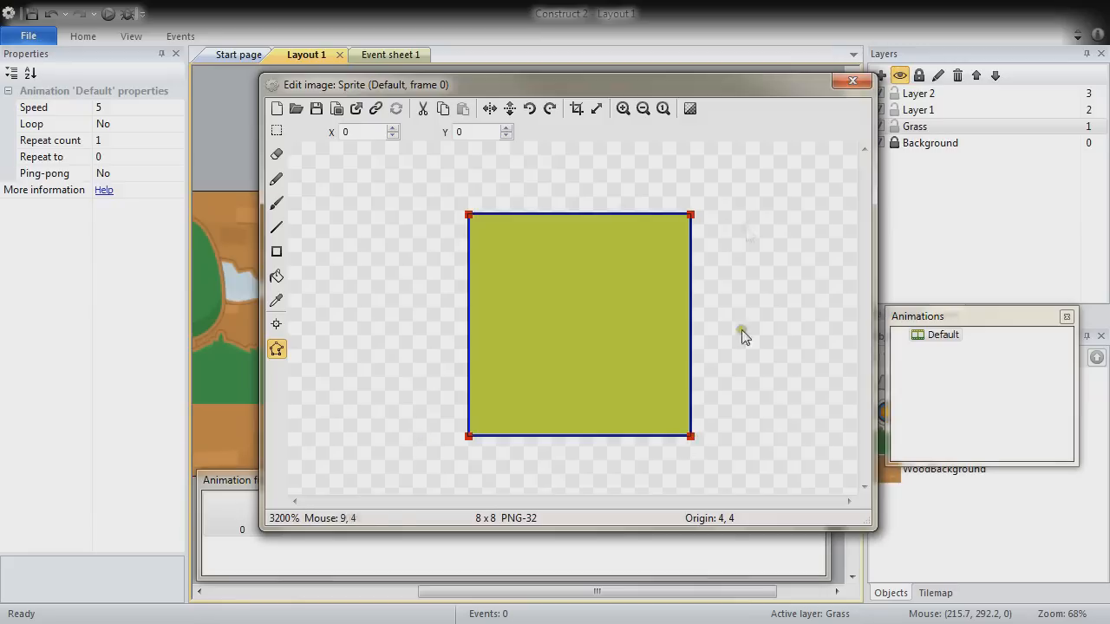
{"action": "left_click", "coordinate": [276, 326]}
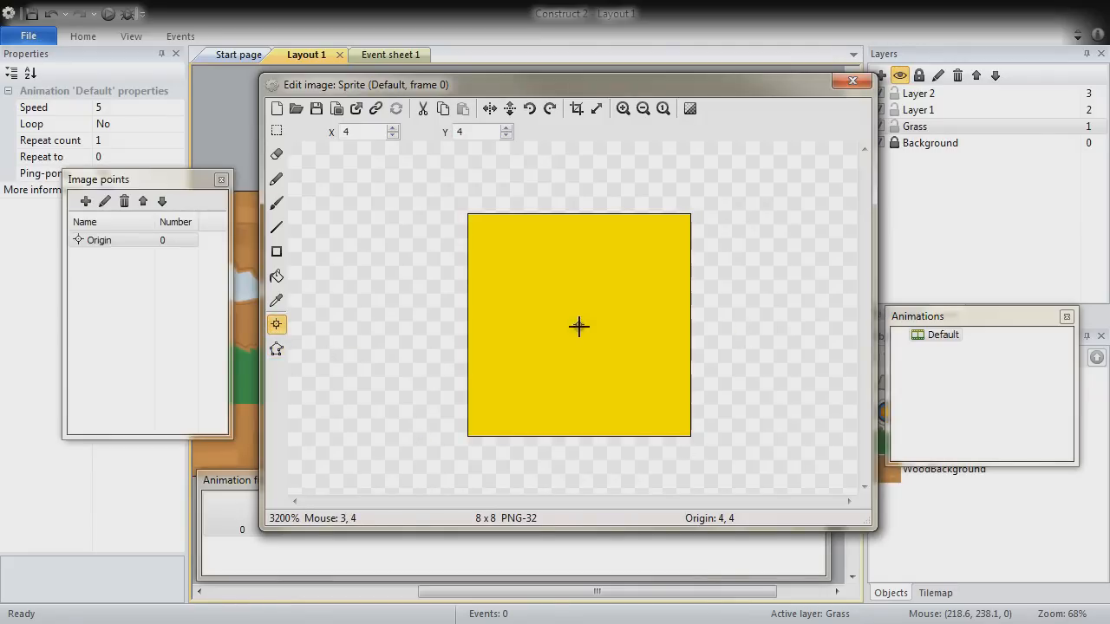
{"action": "left_click", "coordinate": [221, 180]}
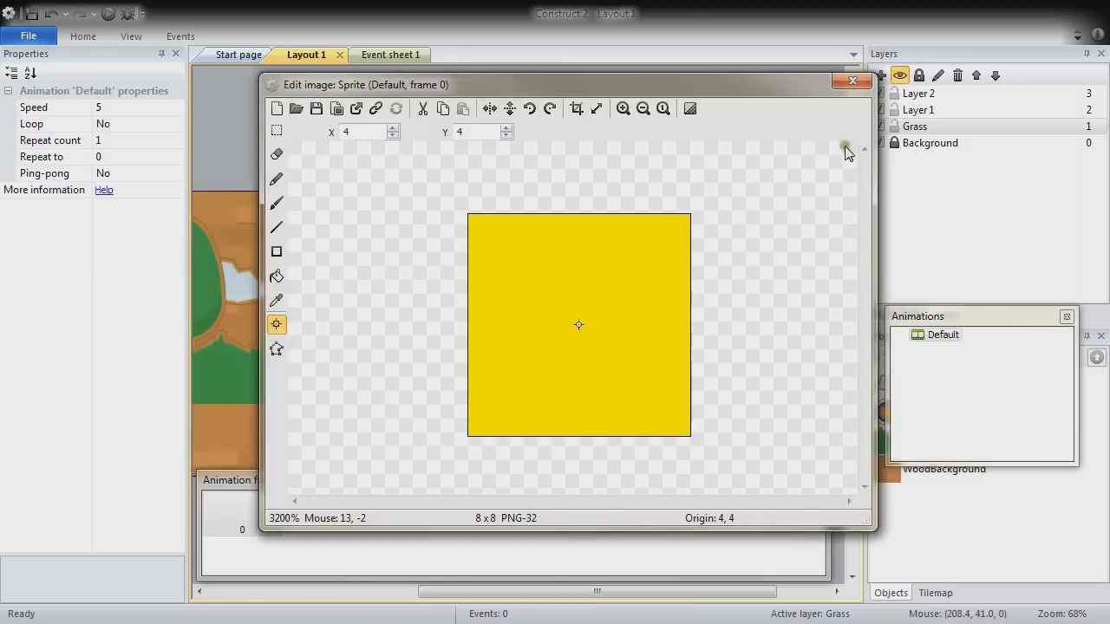
{"action": "left_click", "coordinate": [852, 82]}
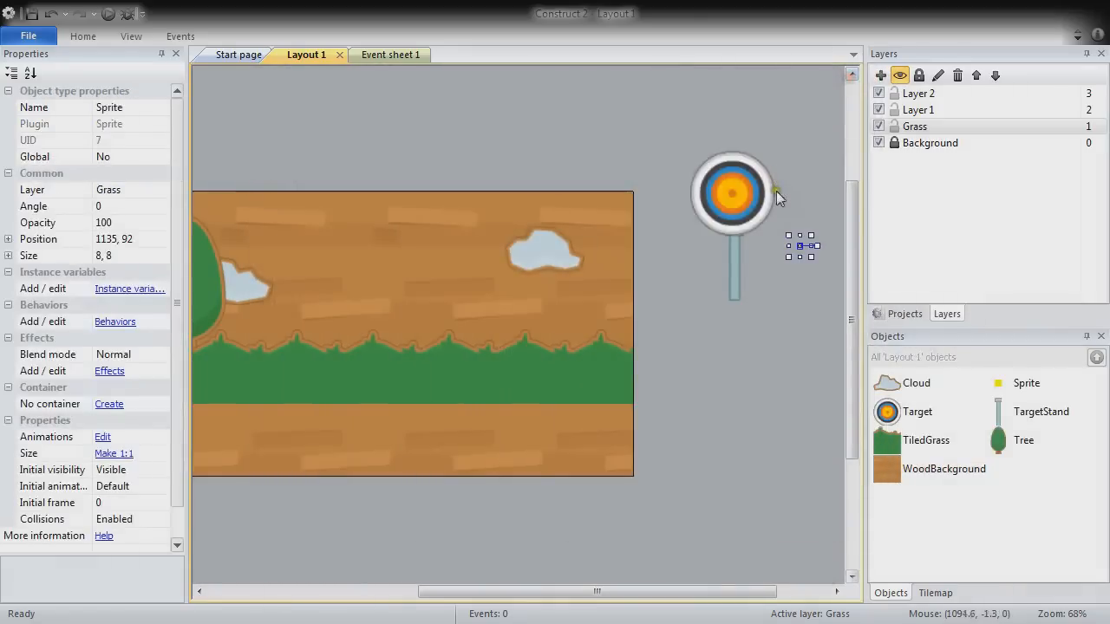
Rename the small yellow sprite Bullseye
{"action": "left_click", "coordinate": [138, 109]}
{"action": "type", "text": "Bullseye"}
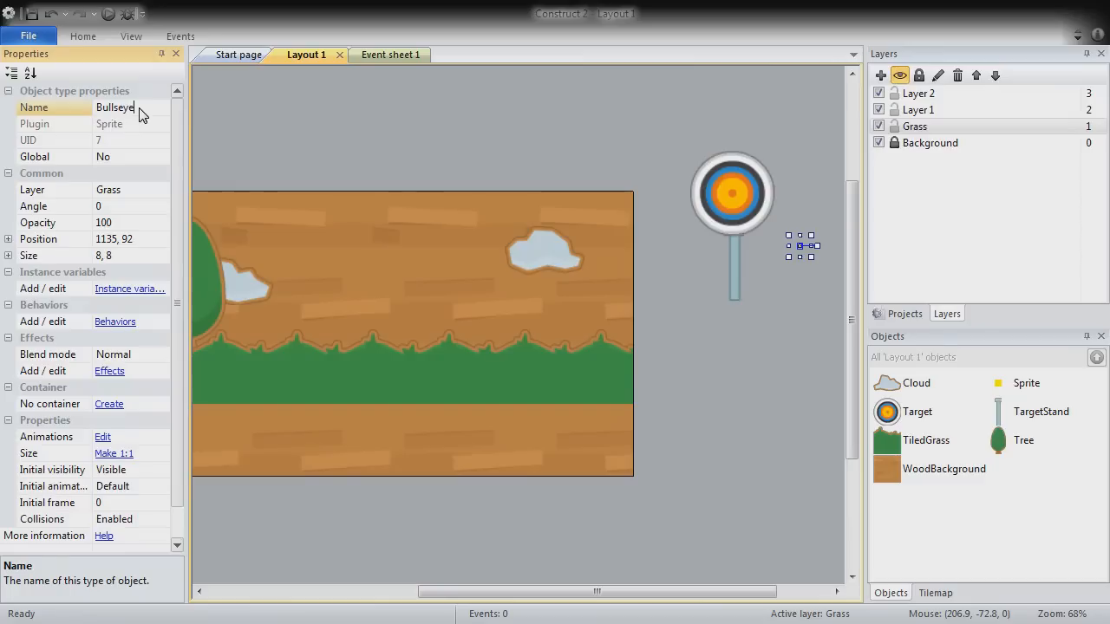
{"action": "key", "text": "Return"}
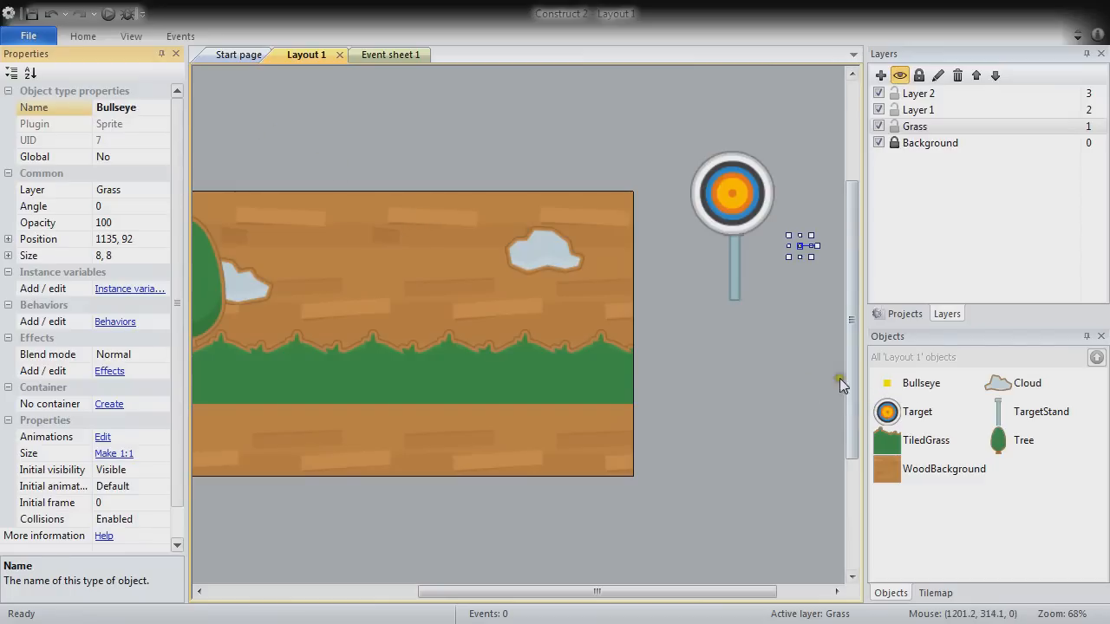
Make Layer 1 the active layer and rename it Water
{"action": "left_click", "coordinate": [921, 110]}
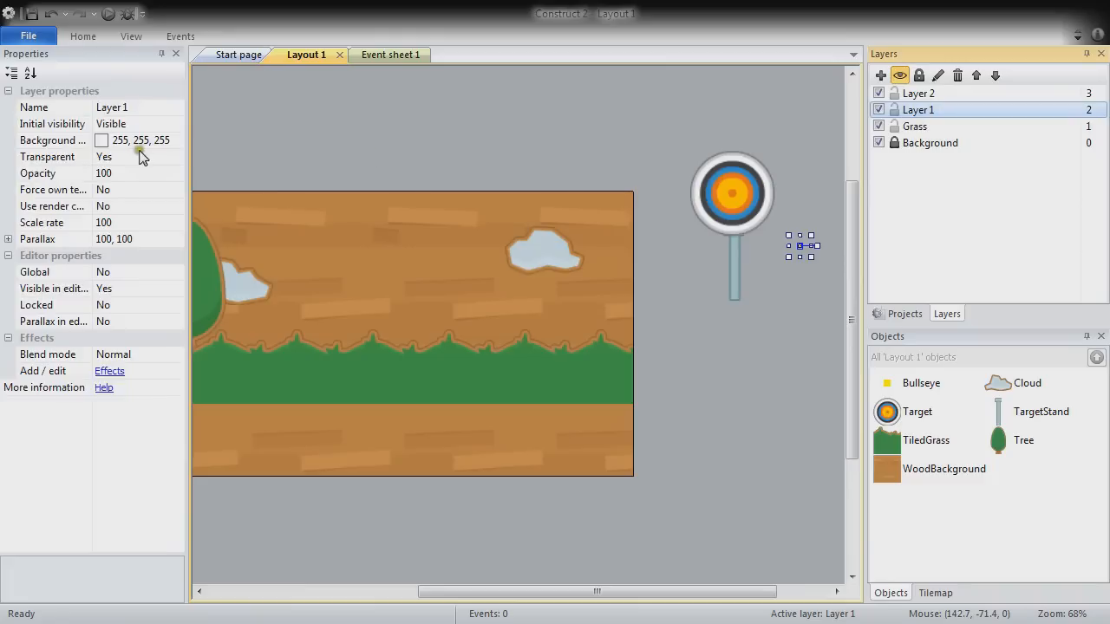
{"action": "left_click", "coordinate": [129, 108]}
{"action": "type", "text": "Water"}
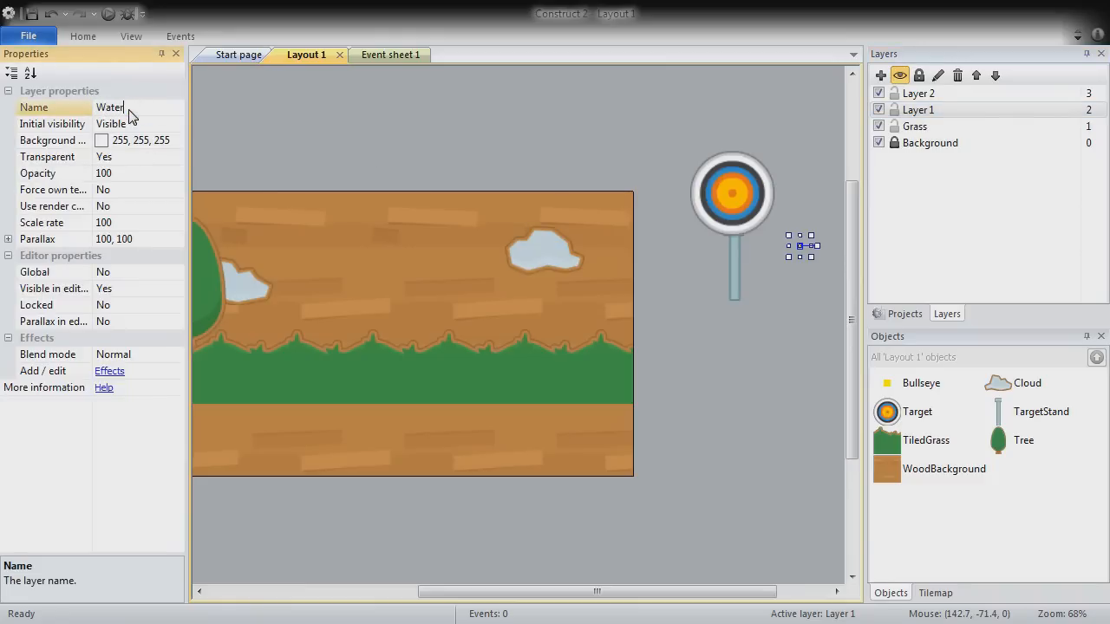
{"action": "key", "text": "Return"}
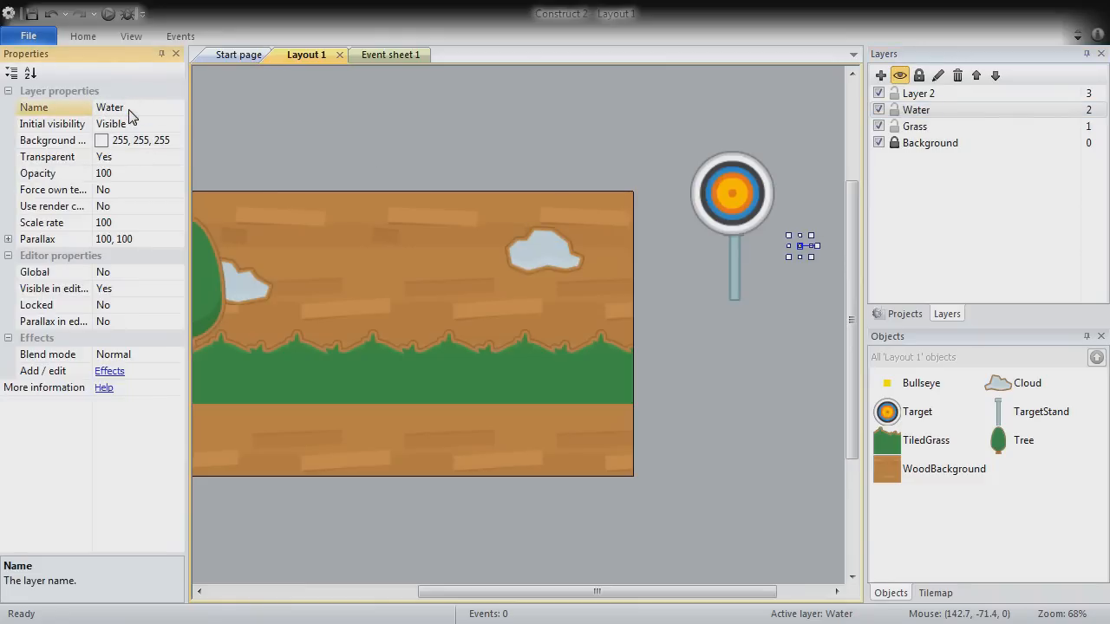
Place another Tree instance on the Water layer near the first layout cloud and set its initial frame to 1
{"action": "left_click", "coordinate": [1022, 442]}
{"action": "left_click_drag", "start_coordinate": [1022, 447], "coordinate": [510, 323]}
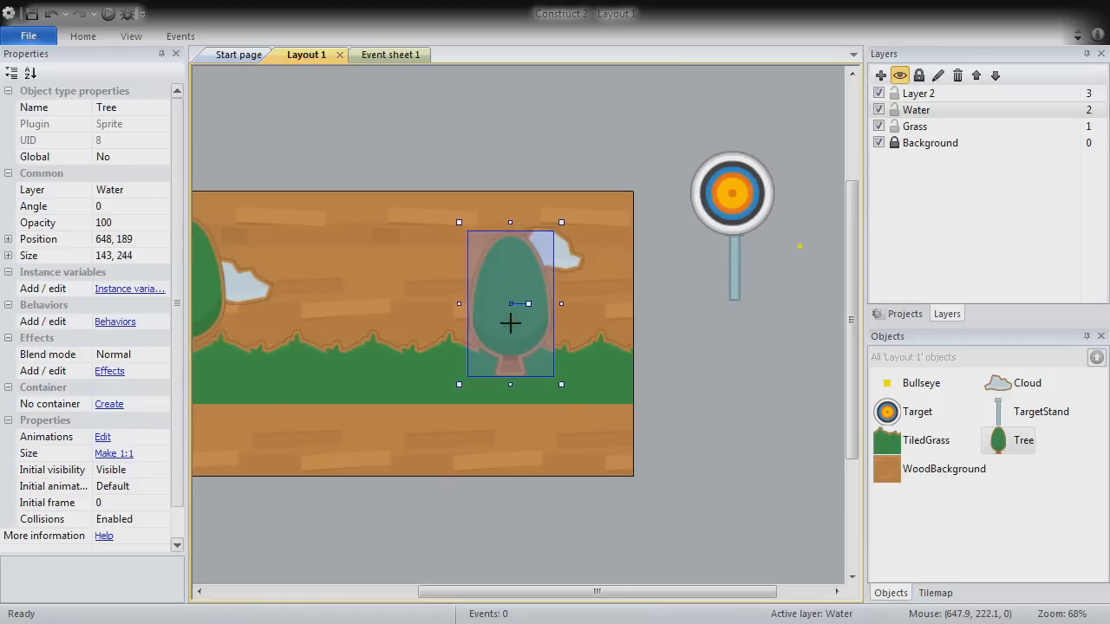
{"action": "left_click", "coordinate": [98, 190]}
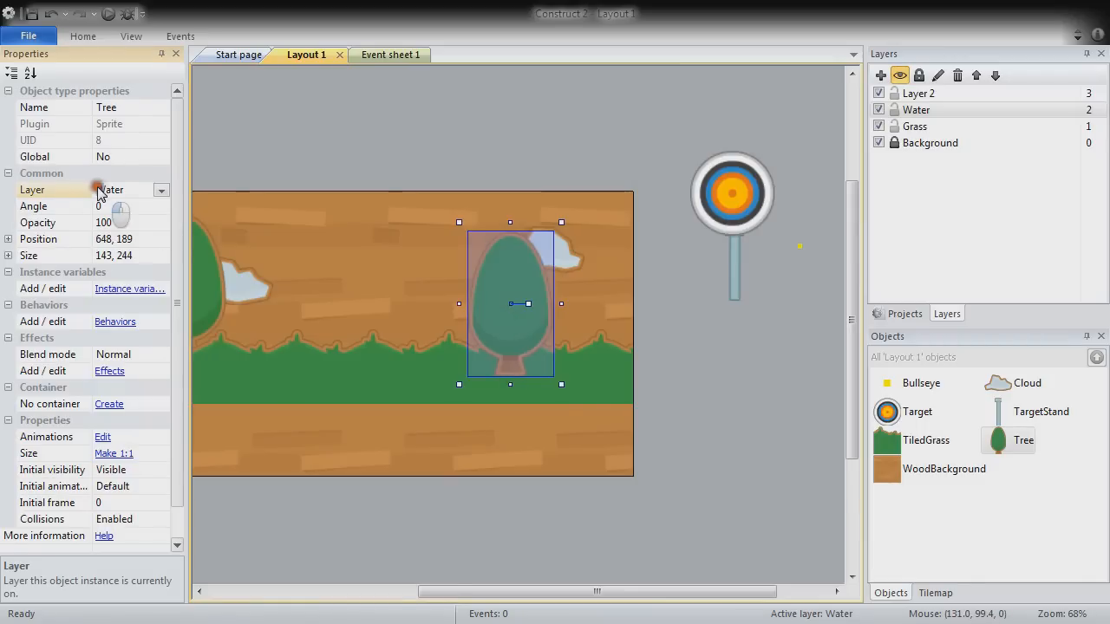
{"action": "left_click", "coordinate": [99, 503]}
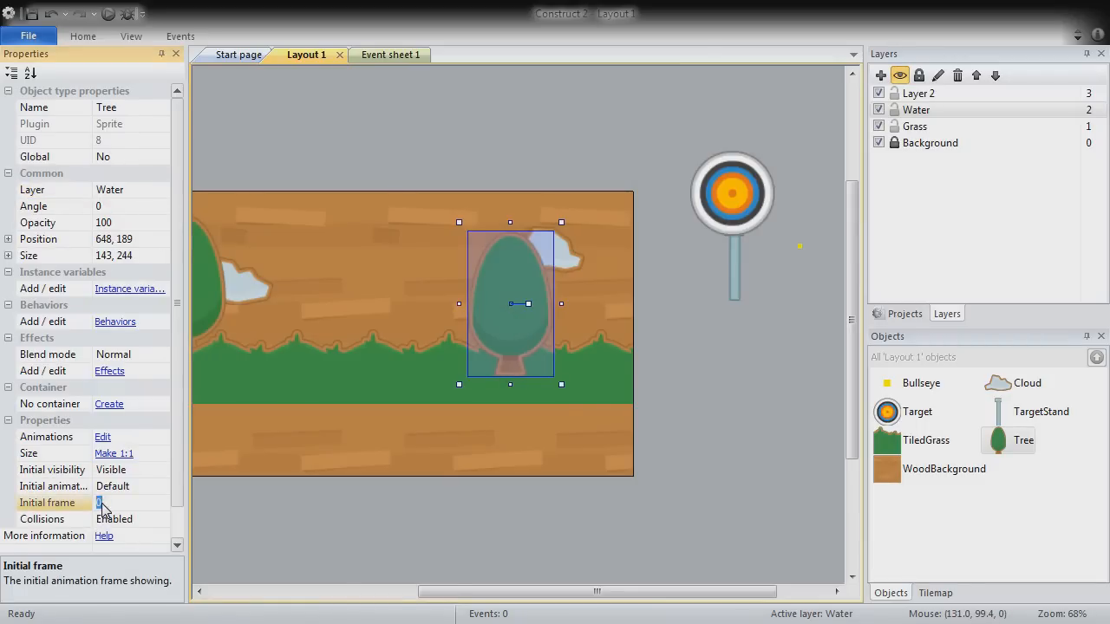
{"action": "type", "text": "1"}
{"action": "key", "text": "Return"}
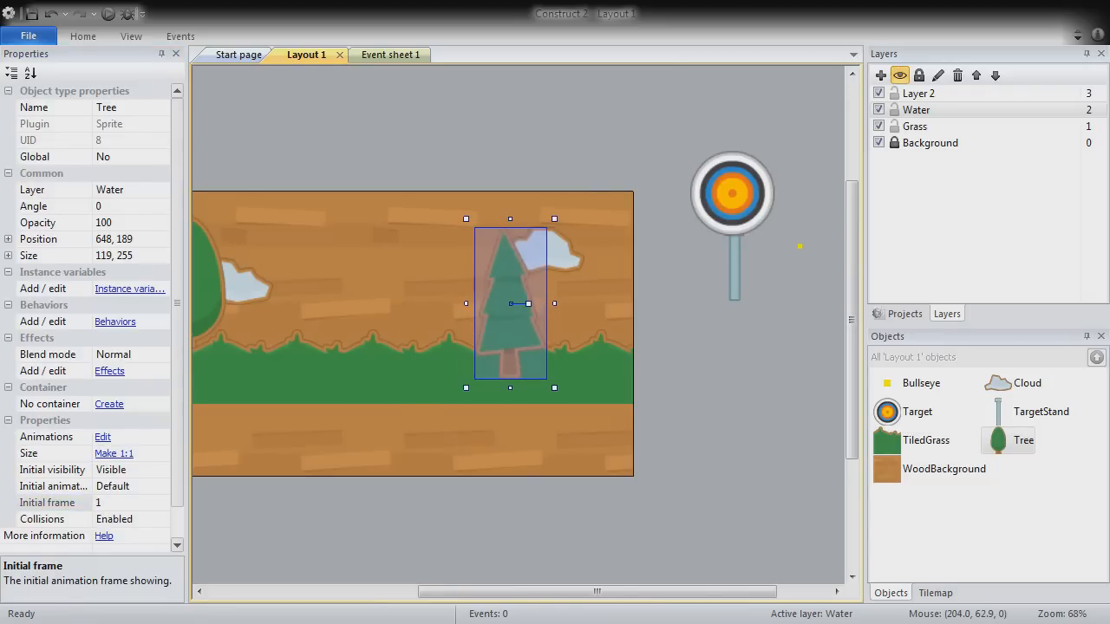
Set the new pine tree's position to 768, 248
{"action": "left_click", "coordinate": [151, 238]}
{"action": "type", "text": "768,248"}
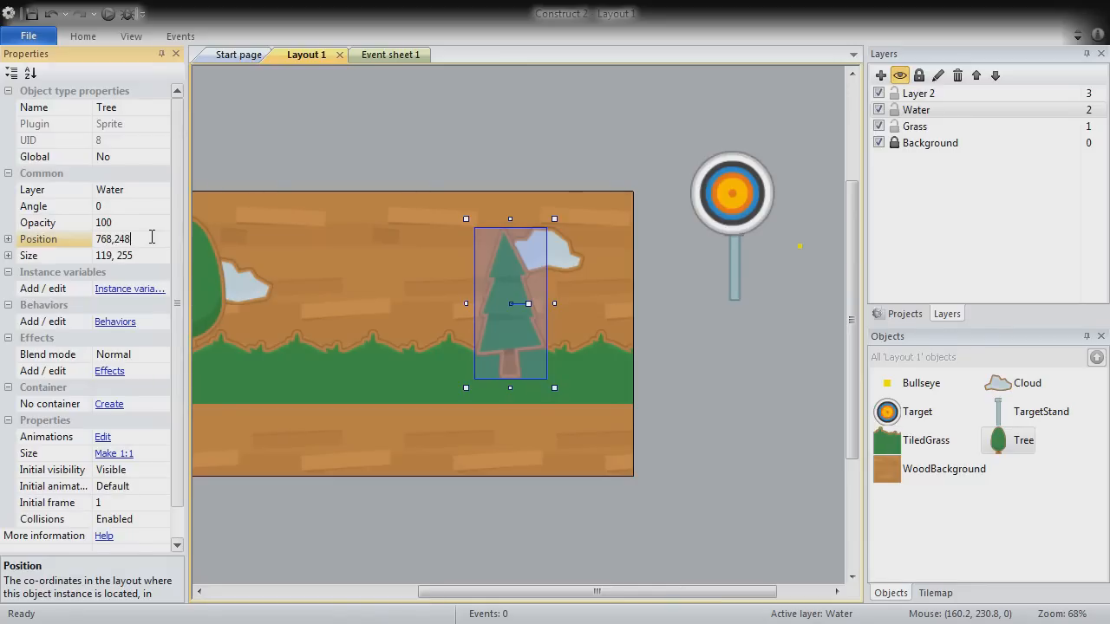
{"action": "key", "text": "Return"}
Insert a Tiled Background object on the Water layer, over the wood below the grass
{"action": "left_click", "coordinate": [664, 424]}
{"action": "double_click", "coordinate": [664, 424]}
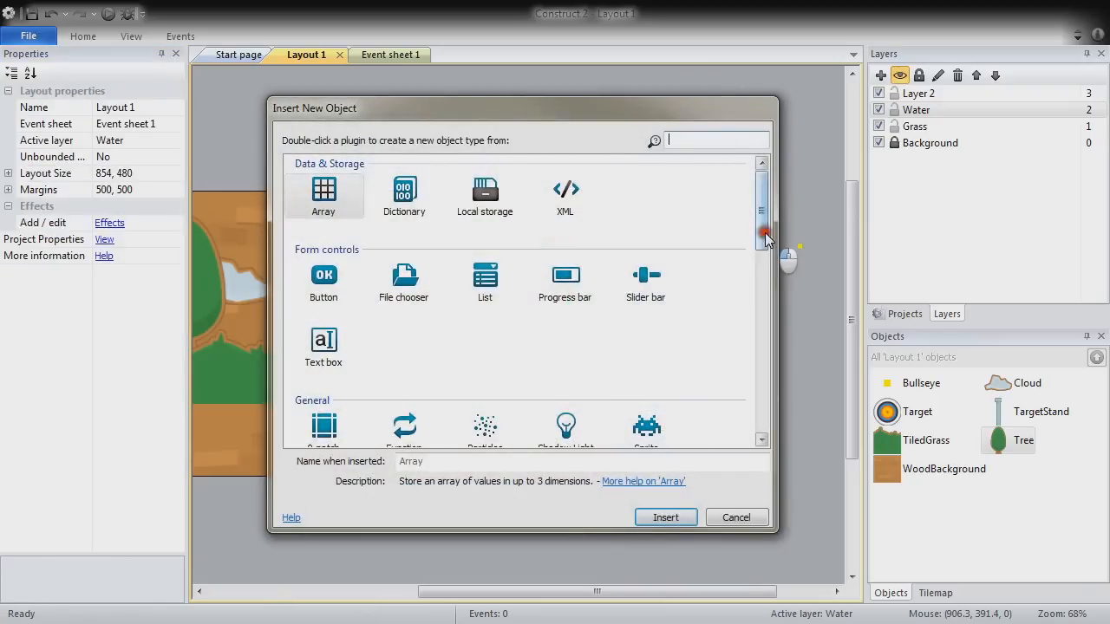
{"action": "scroll", "coordinate": [767, 239], "scroll_direction": "down", "scroll_amount": 5}
{"action": "double_click", "coordinate": [508, 335]}
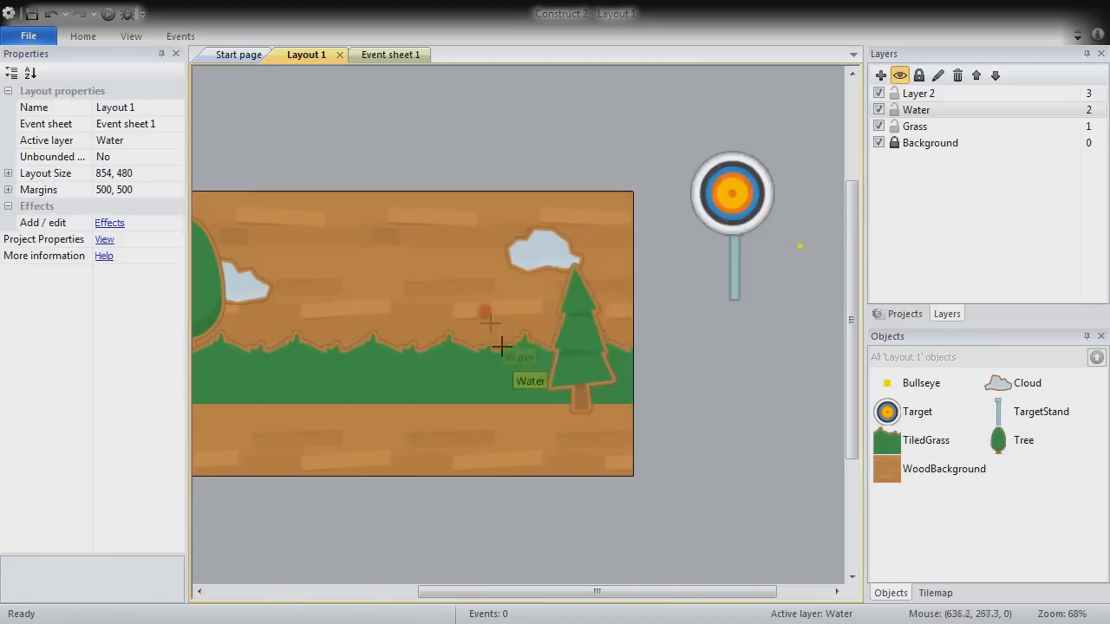
{"action": "left_click", "coordinate": [447, 416]}
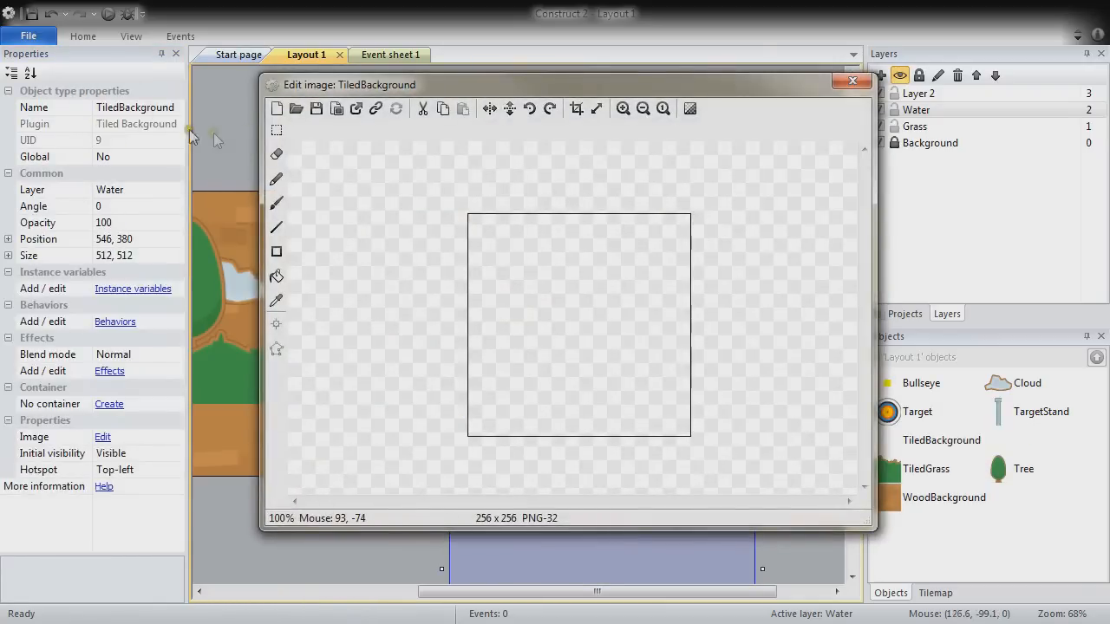
Load water-resized.png from the GFX folder as the tiled background's image and close the image editor
{"action": "left_click", "coordinate": [296, 108]}
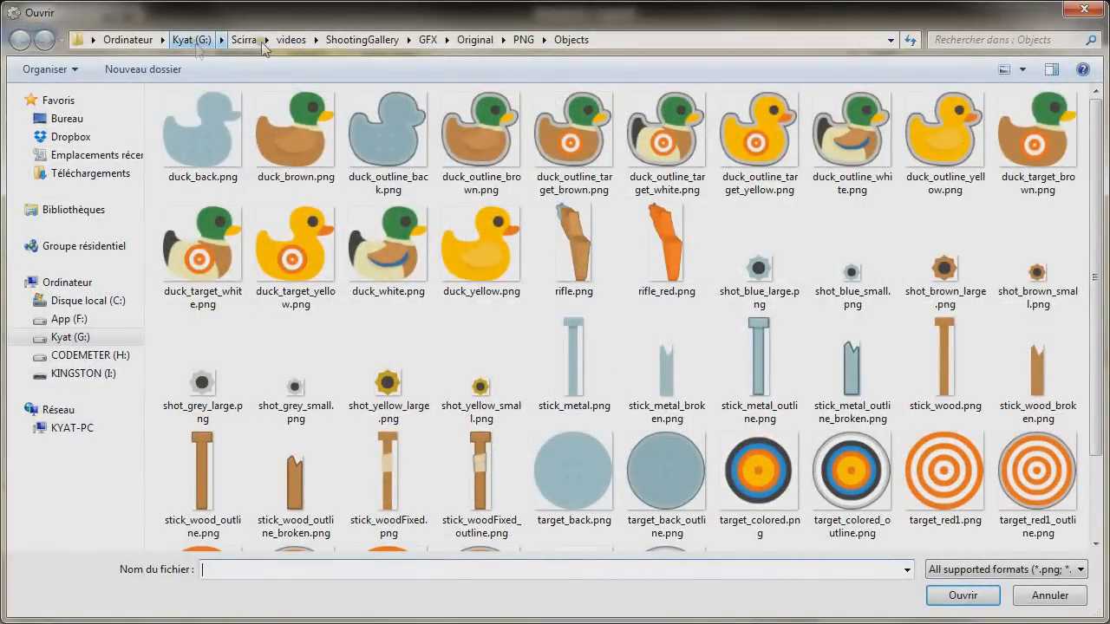
{"action": "left_click", "coordinate": [427, 39]}
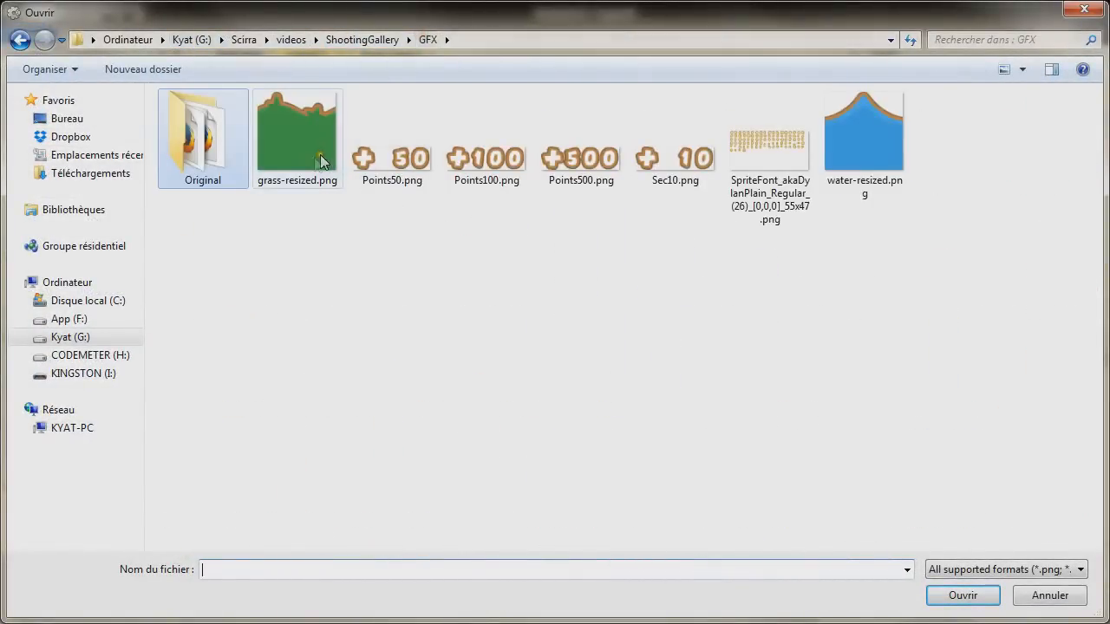
{"action": "left_click", "coordinate": [865, 140]}
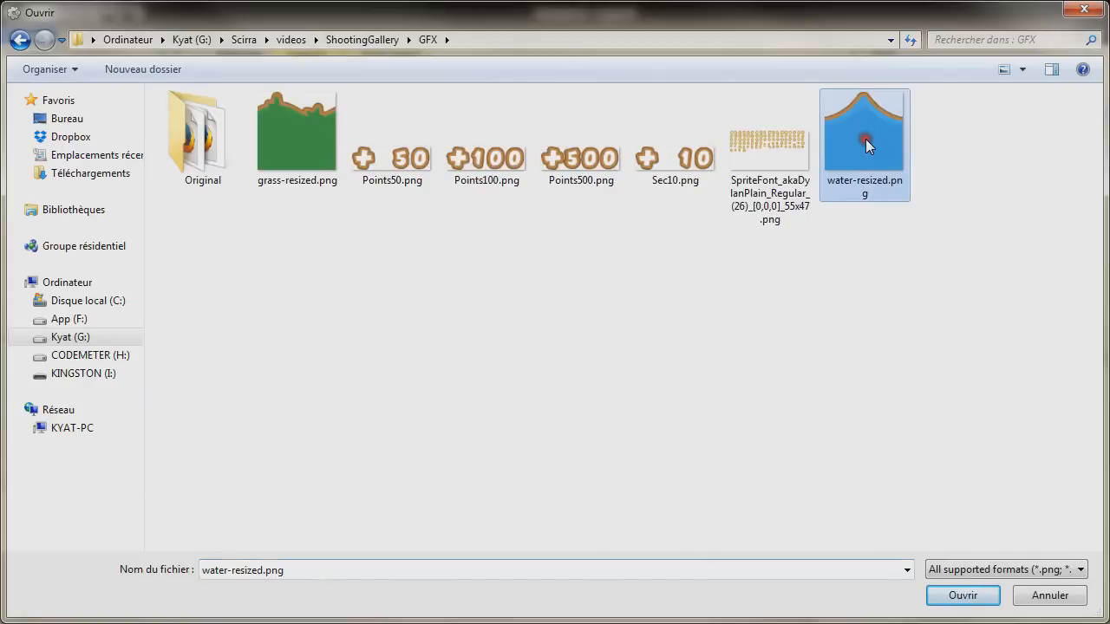
{"action": "left_click", "coordinate": [975, 595]}
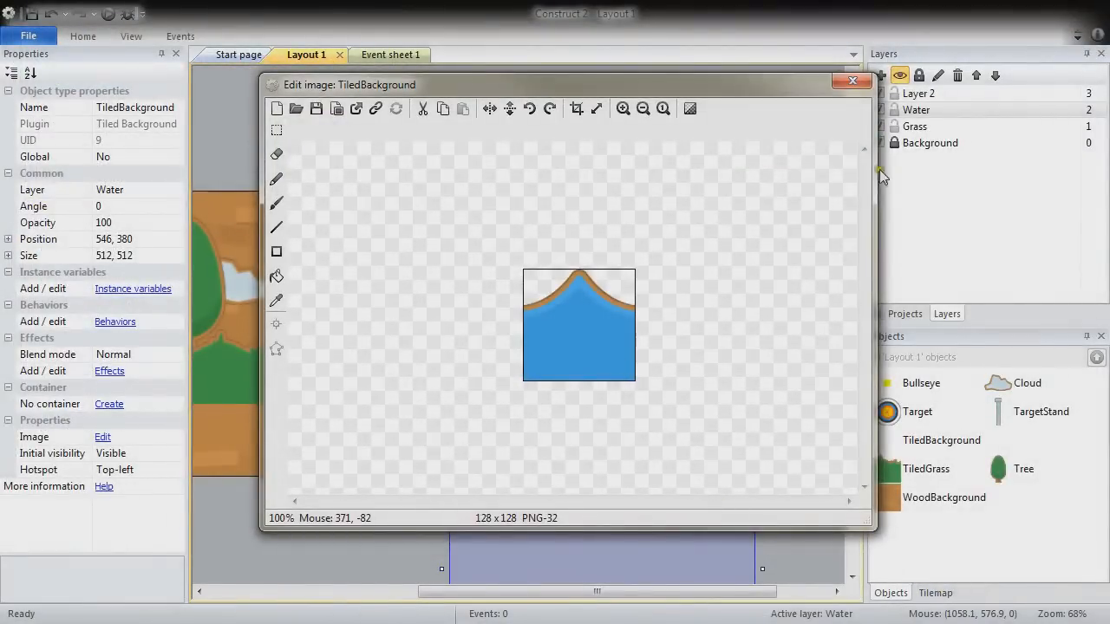
{"action": "left_click", "coordinate": [852, 81]}
Shrink the water background to a single row of waves, 512 by 128, and move it over the grass's lower edge
{"action": "left_click_drag", "start_coordinate": [634, 560], "coordinate": [596, 473]}
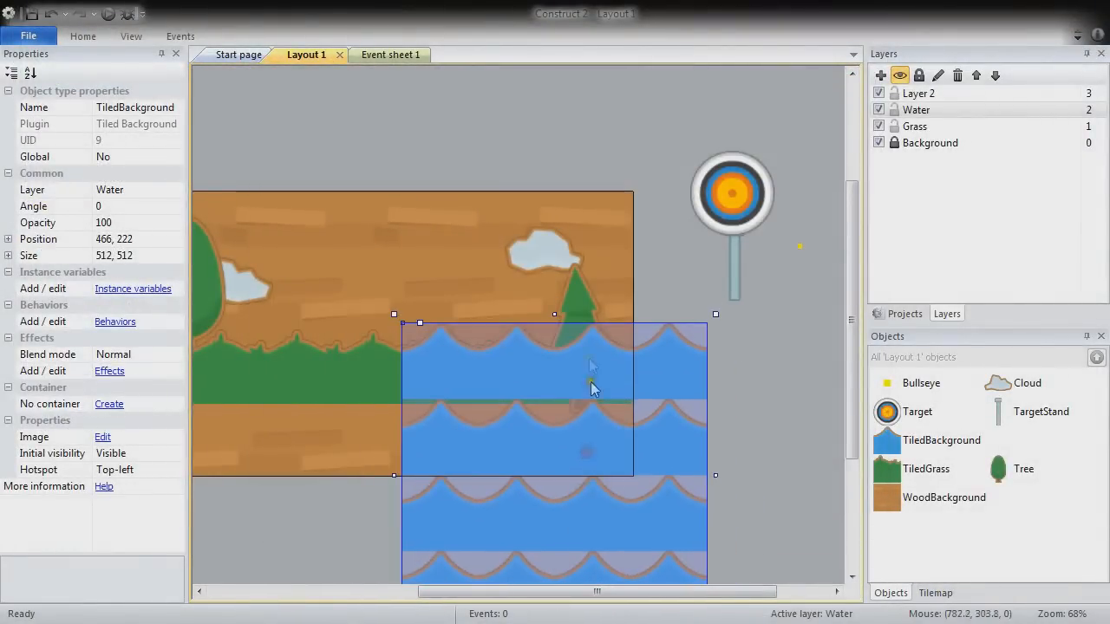
{"action": "left_click_drag", "start_coordinate": [556, 317], "coordinate": [550, 506]}
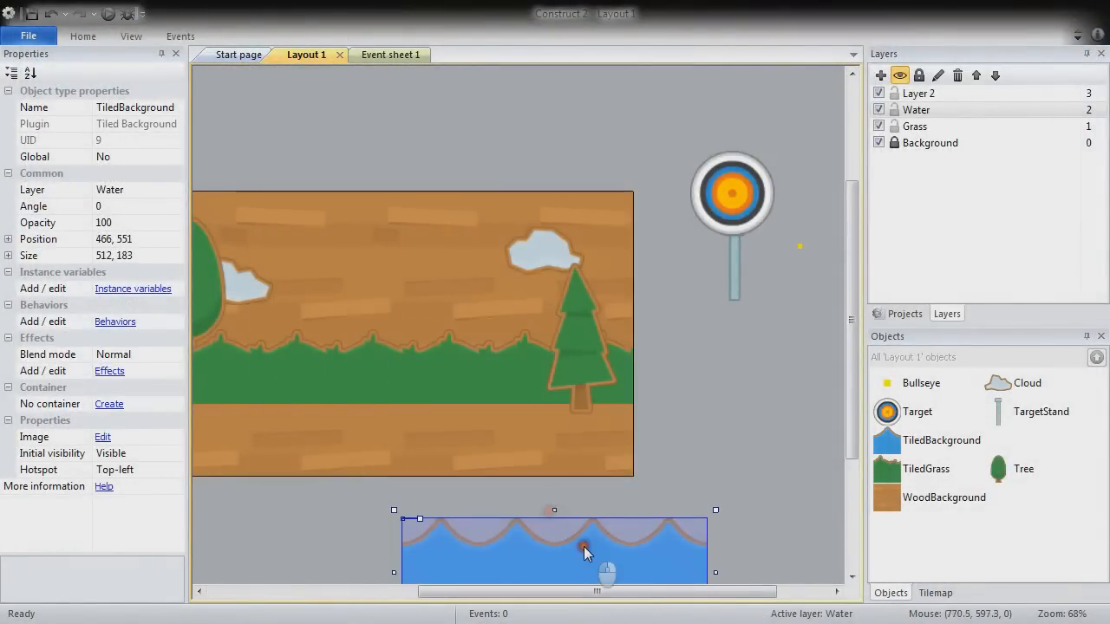
{"action": "left_click_drag", "start_coordinate": [583, 547], "coordinate": [475, 392]}
{"action": "left_click_drag", "start_coordinate": [445, 476], "coordinate": [445, 444]}
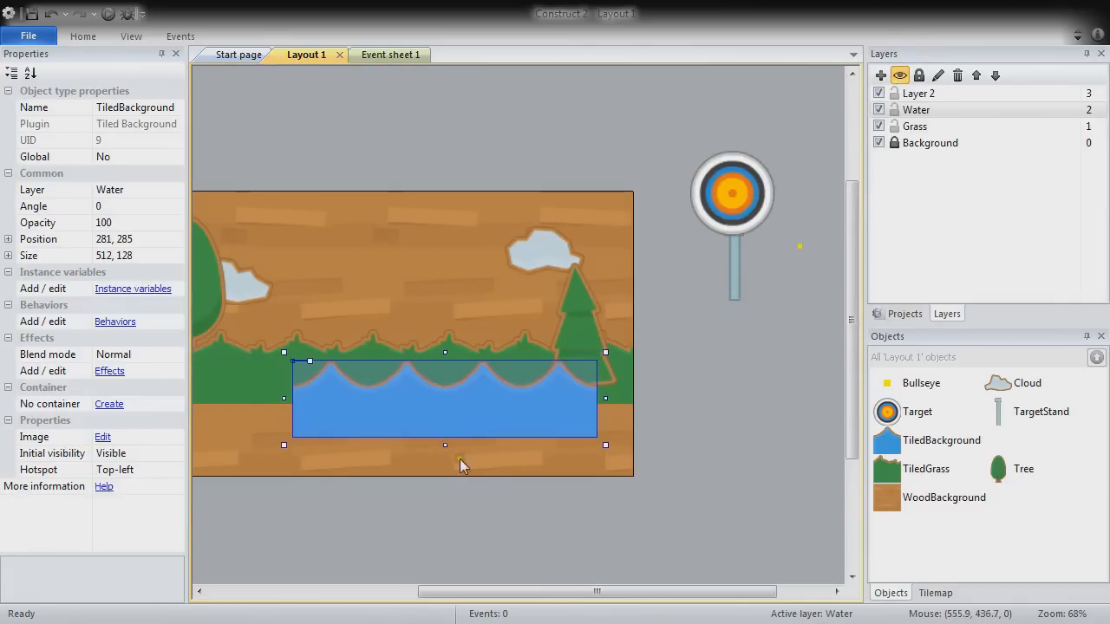
Set the water background's position to -45, 310
{"action": "left_click", "coordinate": [127, 239]}
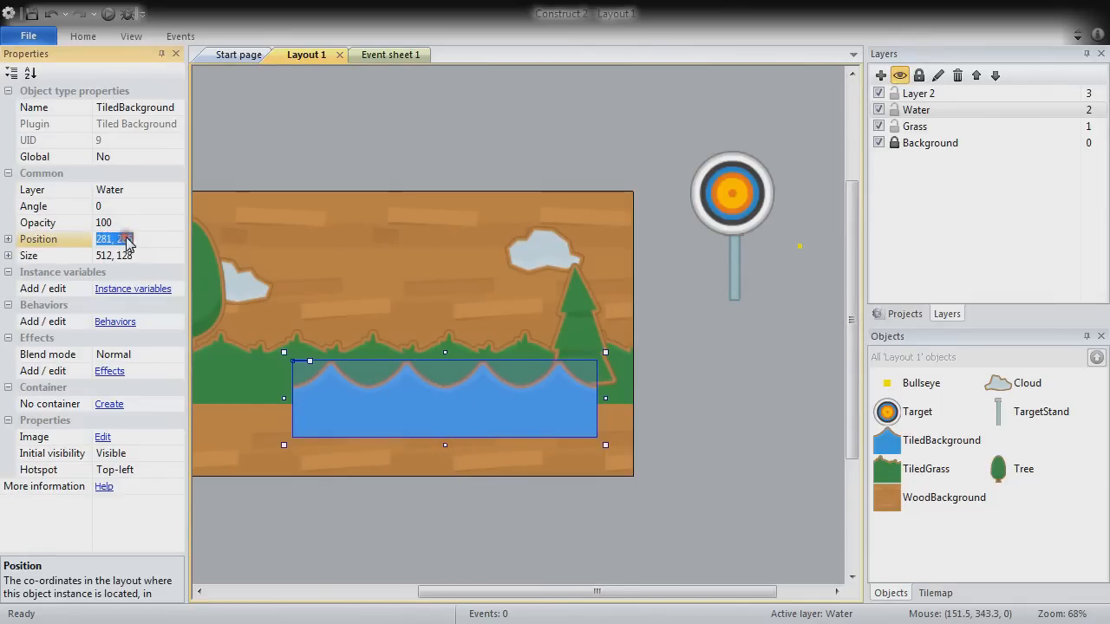
{"action": "type", "text": "-45, 310"}
{"action": "key", "text": "Return"}
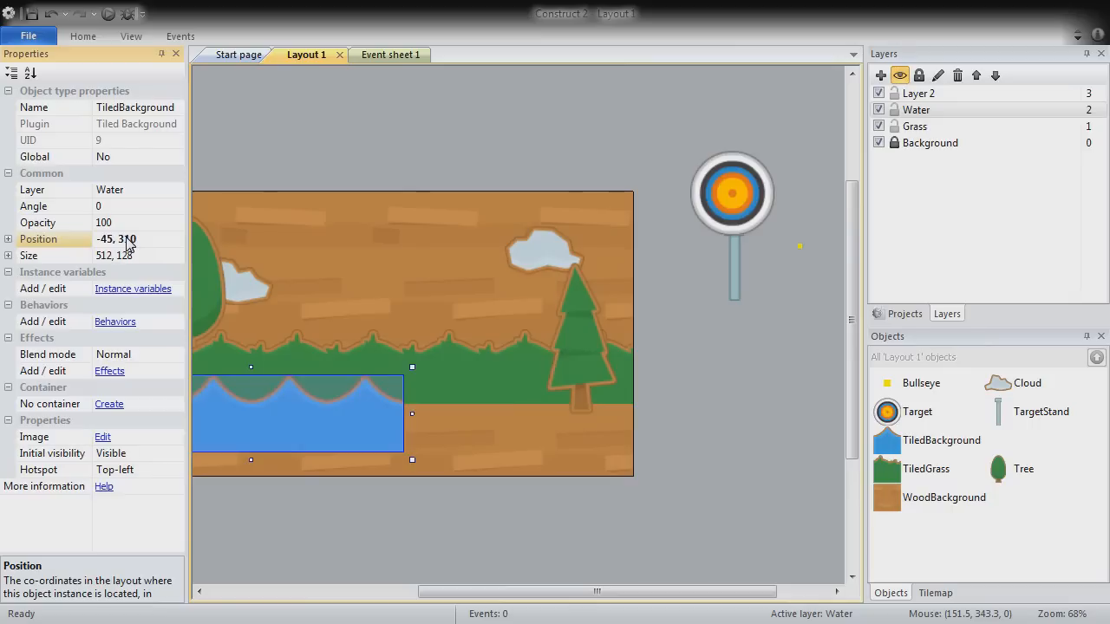
Set the water background's size to 1000, 126 so it spans the full width of the layout
{"action": "left_click", "coordinate": [116, 253]}
{"action": "left_click", "coordinate": [116, 255]}
{"action": "left_click", "coordinate": [116, 256]}
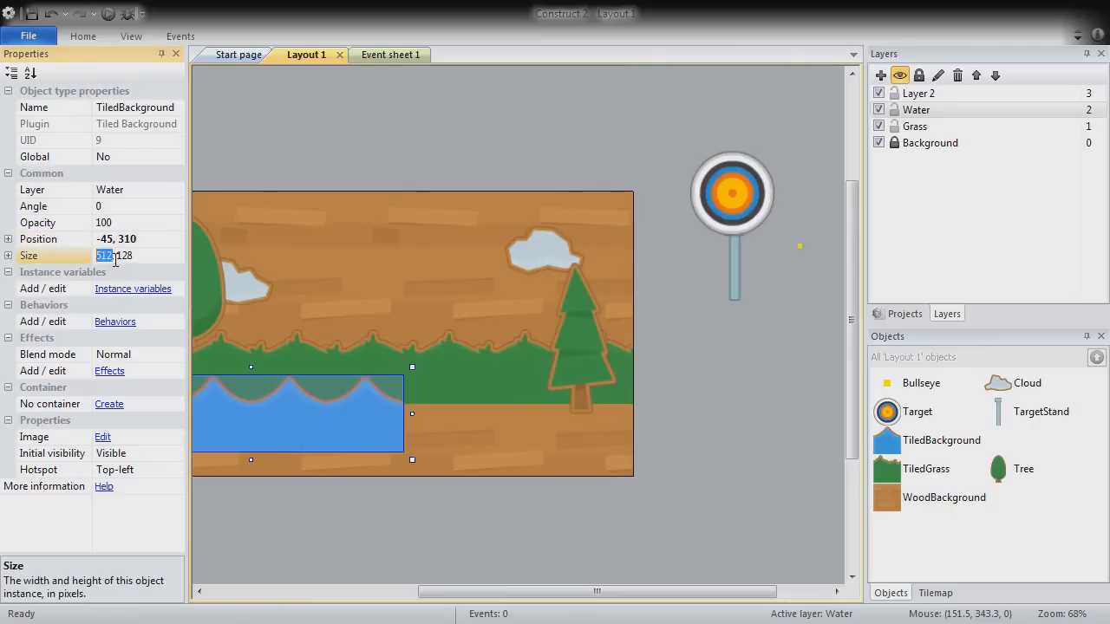
{"action": "type", "text": "1"}
{"action": "key", "text": "Return"}
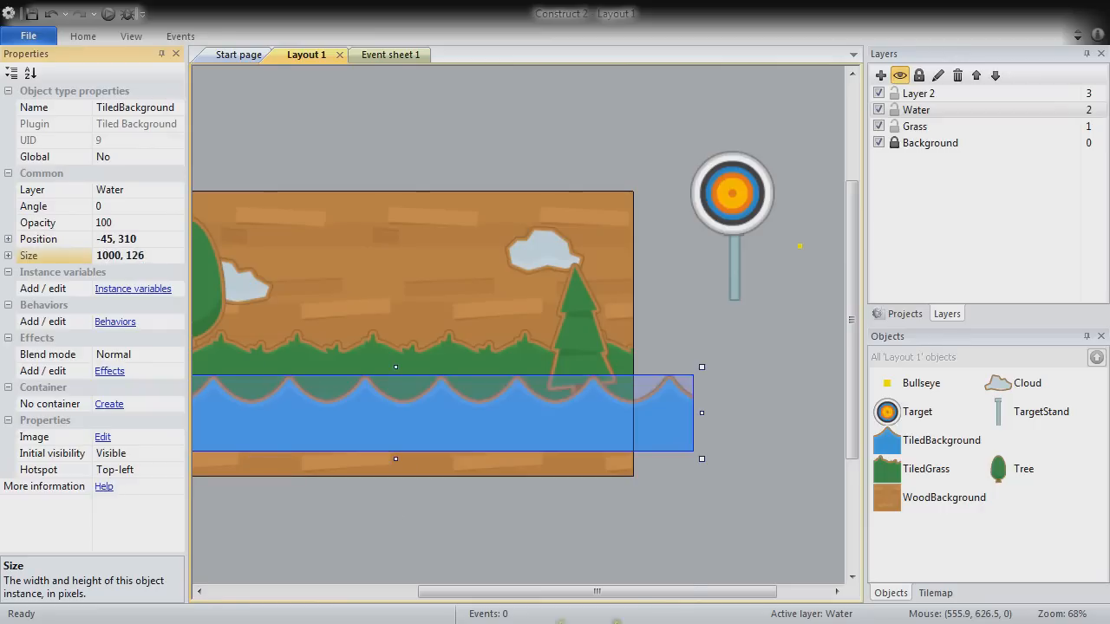
Rename the water's tiled background object as TiledWater
{"action": "left_click_drag", "start_coordinate": [668, 588], "coordinate": [596, 580]}
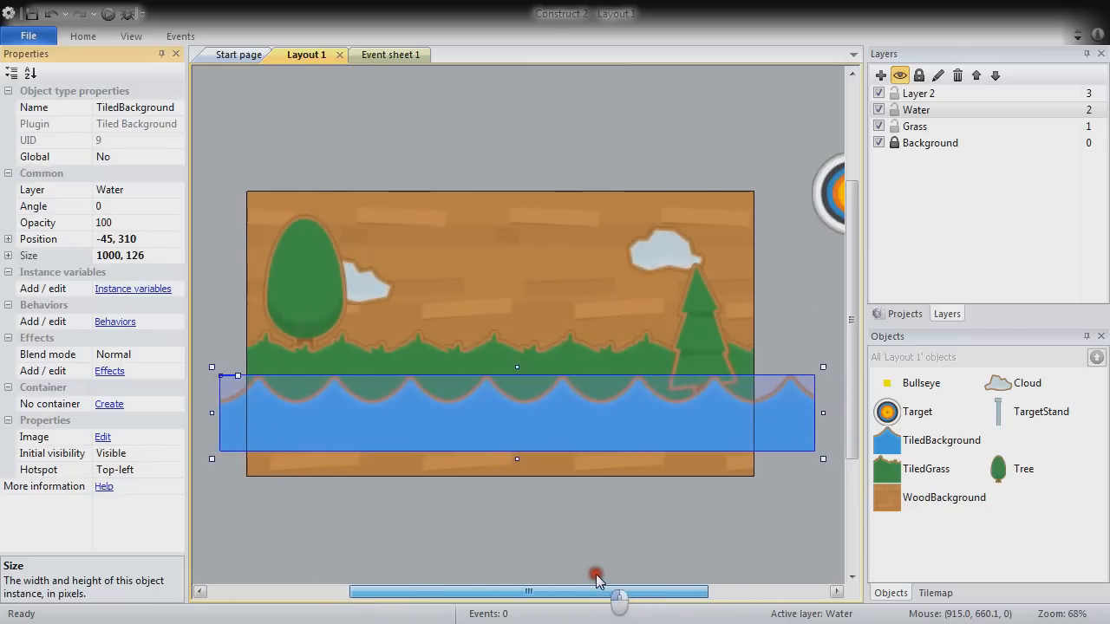
{"action": "left_click", "coordinate": [149, 106]}
{"action": "type", "text": "Til"}
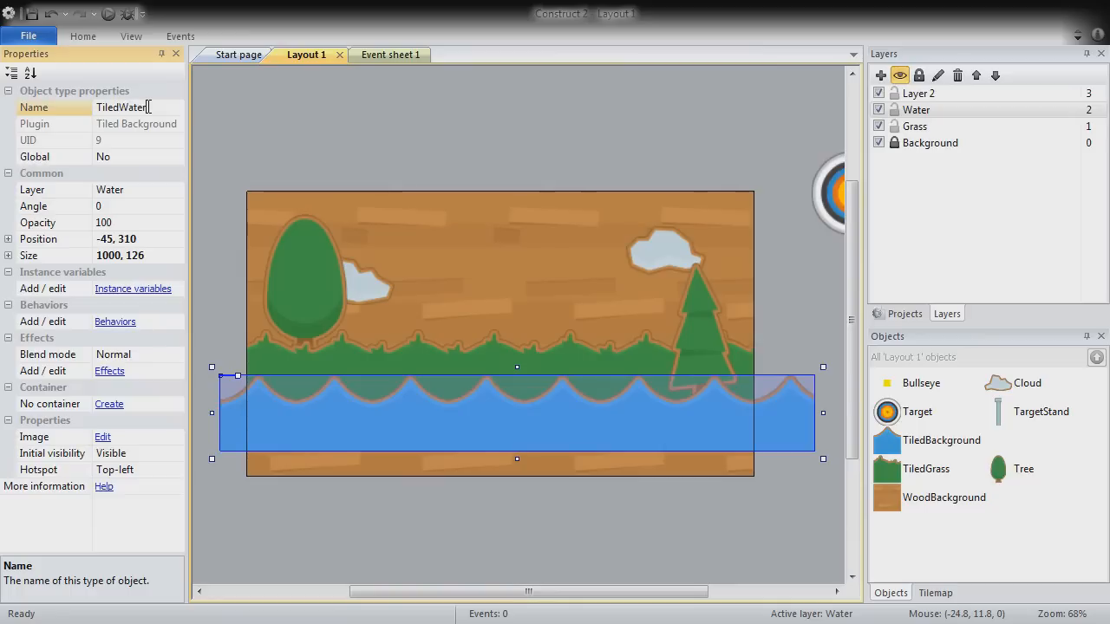
{"action": "type", "text": "edWater"}
{"action": "key", "text": "Return"}
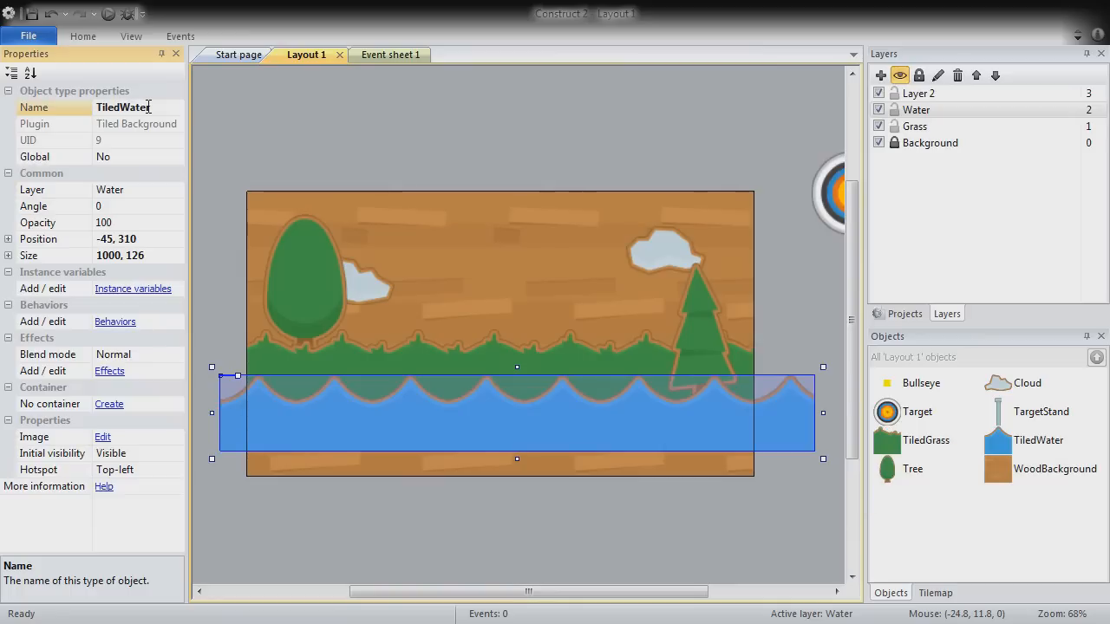
Add a Sine behavior to the TiledWater object and close its behaviors list
{"action": "left_click", "coordinate": [119, 326]}
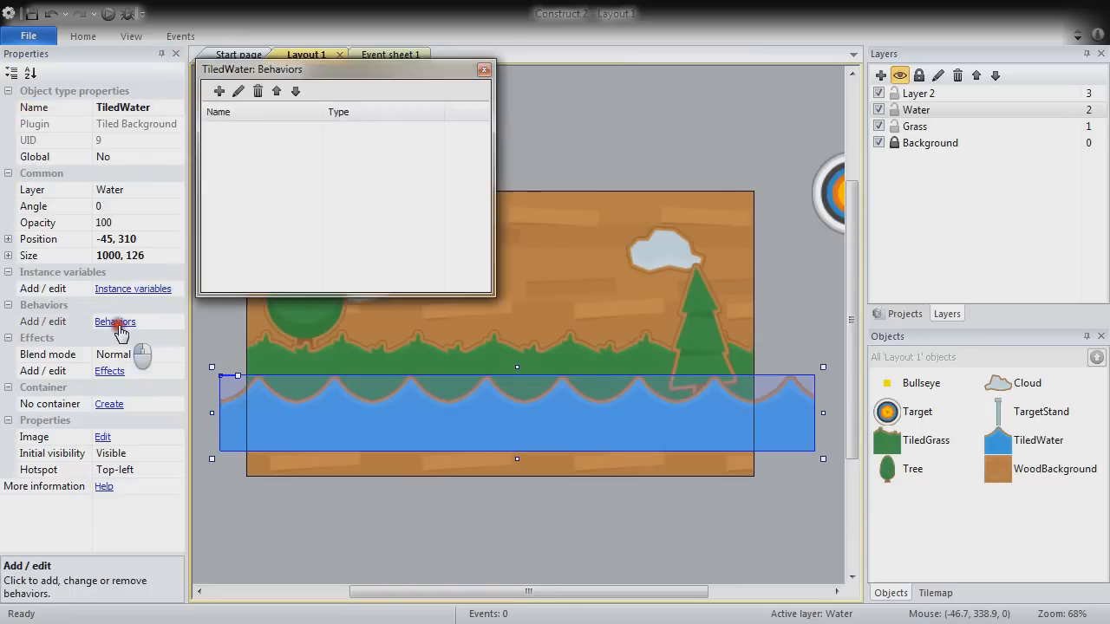
{"action": "left_click", "coordinate": [219, 91]}
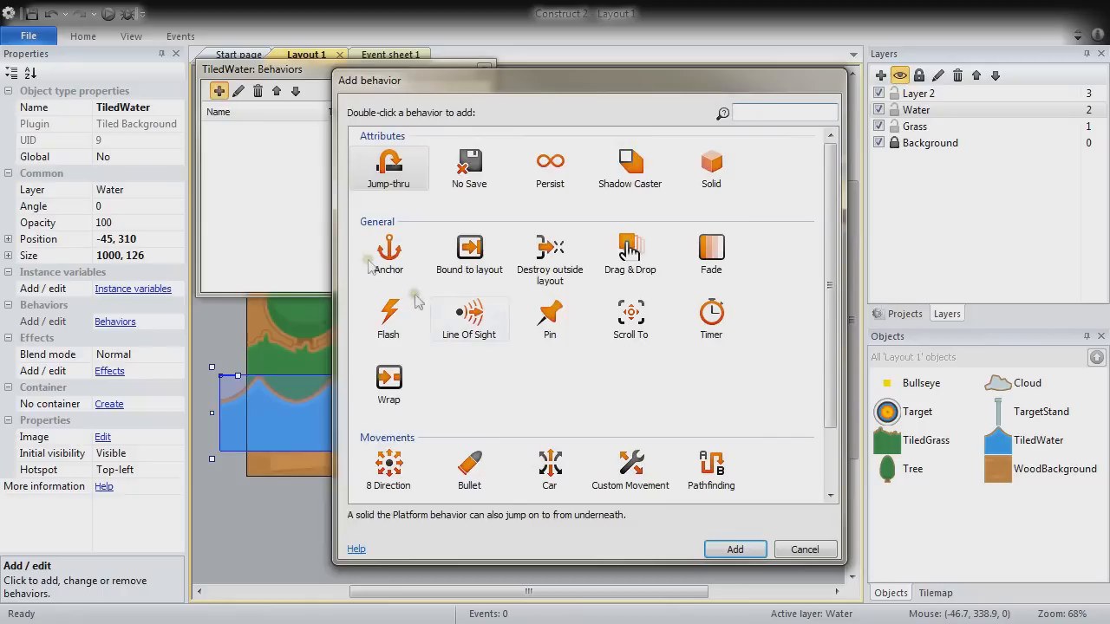
{"action": "left_click_drag", "start_coordinate": [830, 317], "coordinate": [834, 378]}
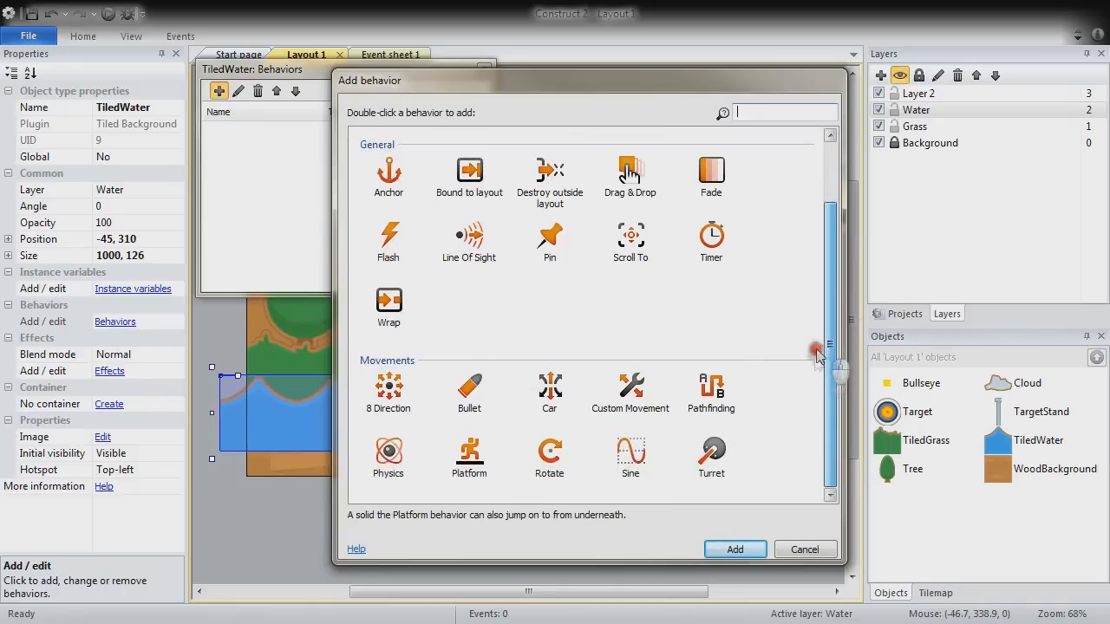
{"action": "double_click", "coordinate": [632, 460]}
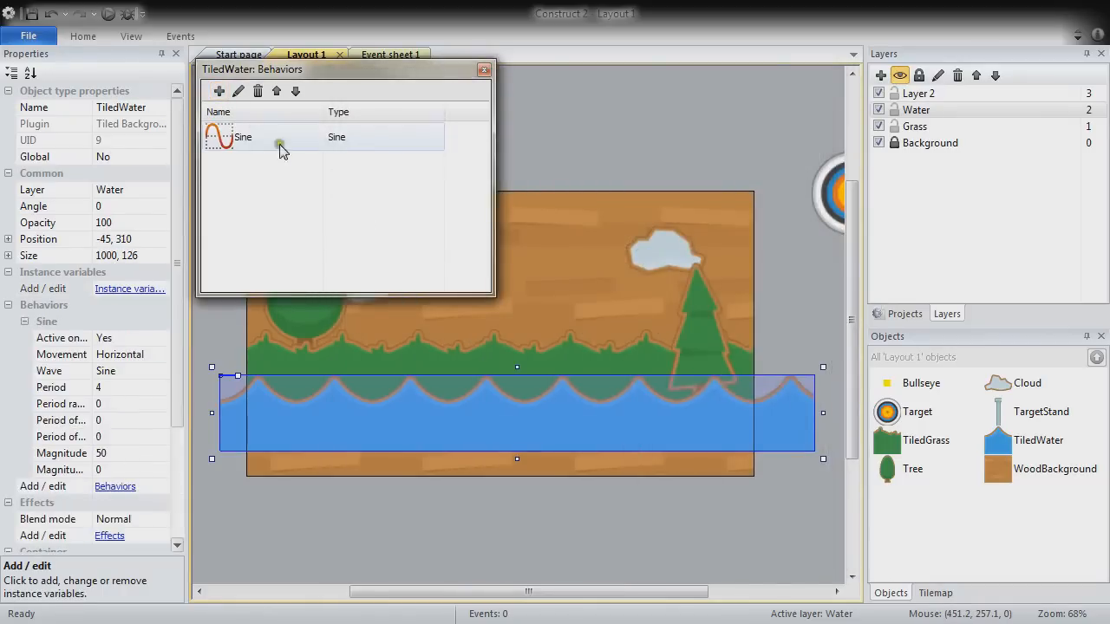
{"action": "left_click", "coordinate": [484, 69]}
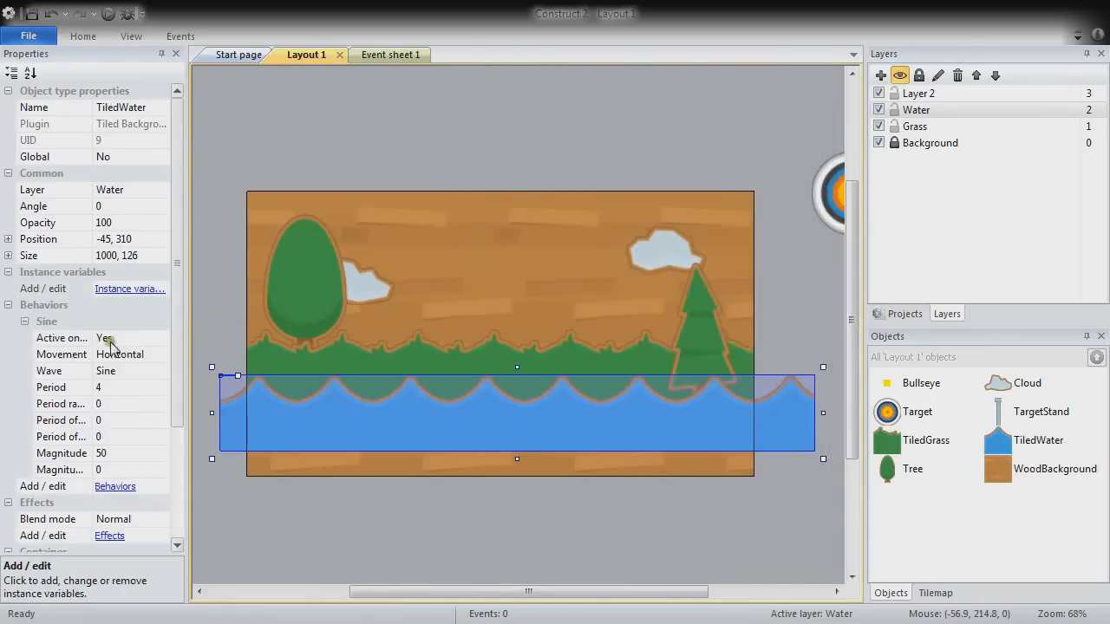
Keep the water's Sine movement at Horizontal and set its magnitude to 20
{"action": "left_click", "coordinate": [130, 354]}
{"action": "left_click", "coordinate": [161, 355]}
{"action": "left_click", "coordinate": [151, 375]}
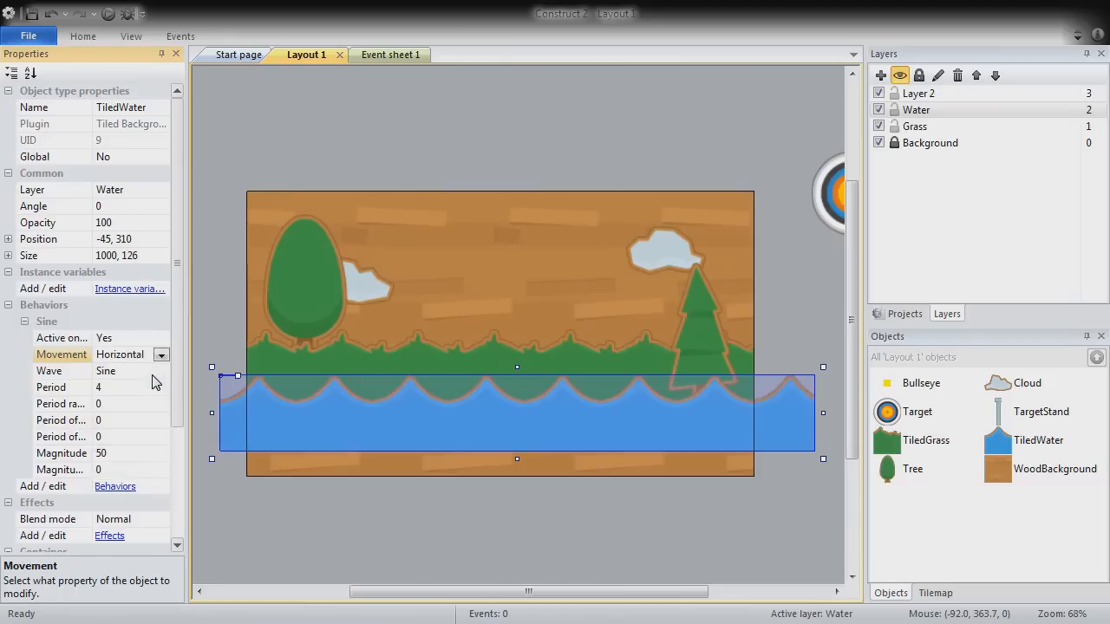
{"action": "left_click", "coordinate": [124, 390]}
{"action": "left_click", "coordinate": [121, 453]}
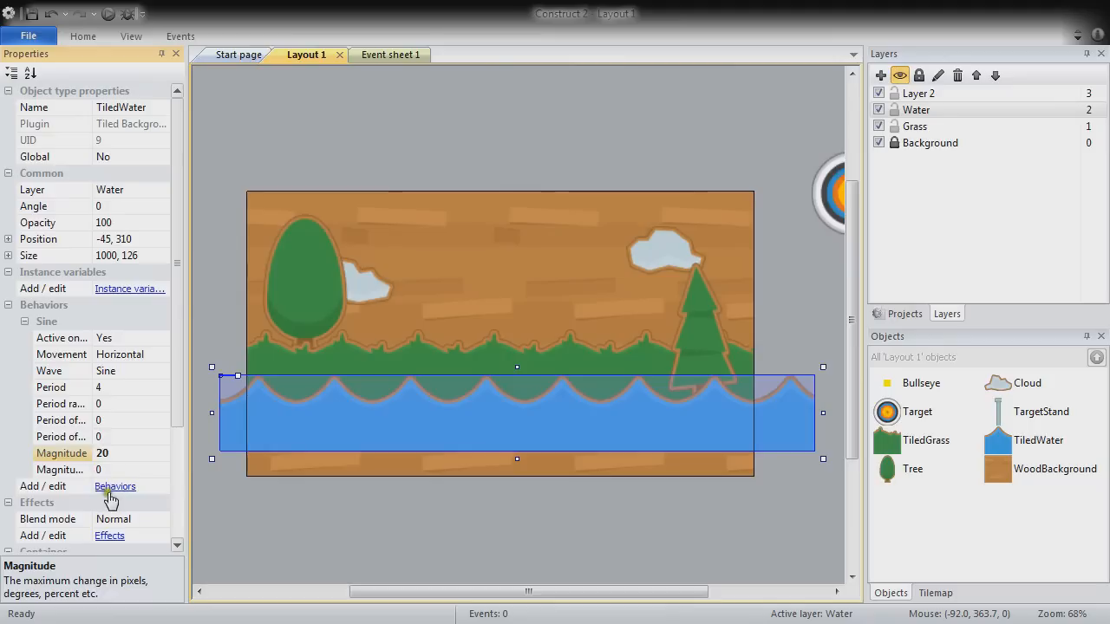
Rename TiledWater's Sine behavior as HirzontalSine, and reopen the behavior's name for editing
{"action": "left_click", "coordinate": [114, 487]}
{"action": "left_click", "coordinate": [241, 142]}
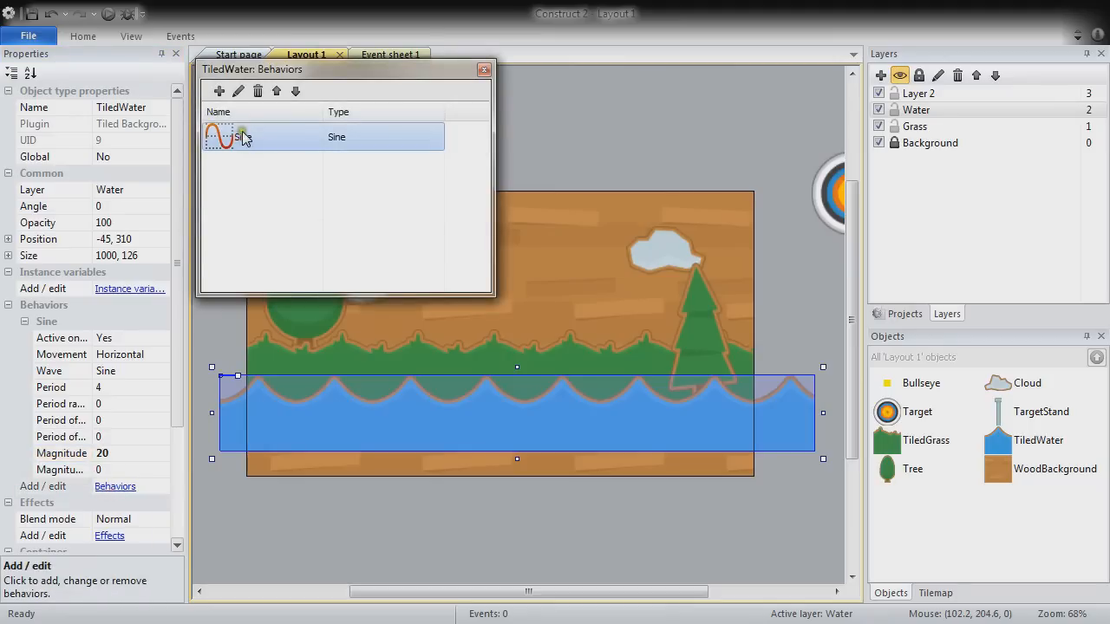
{"action": "right_click", "coordinate": [251, 143]}
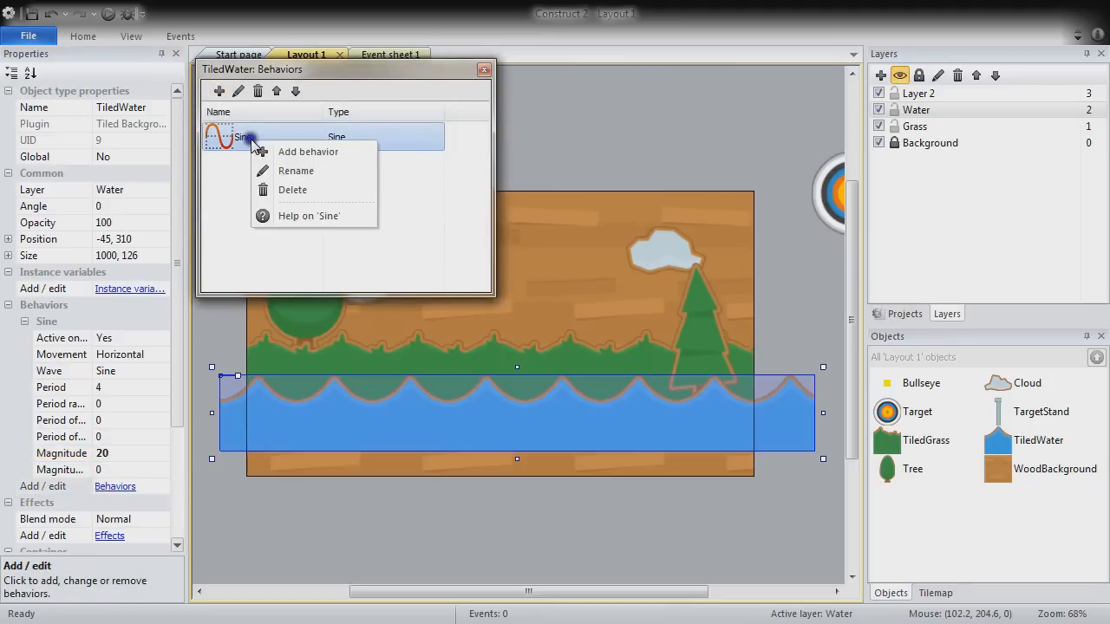
{"action": "left_click", "coordinate": [278, 175]}
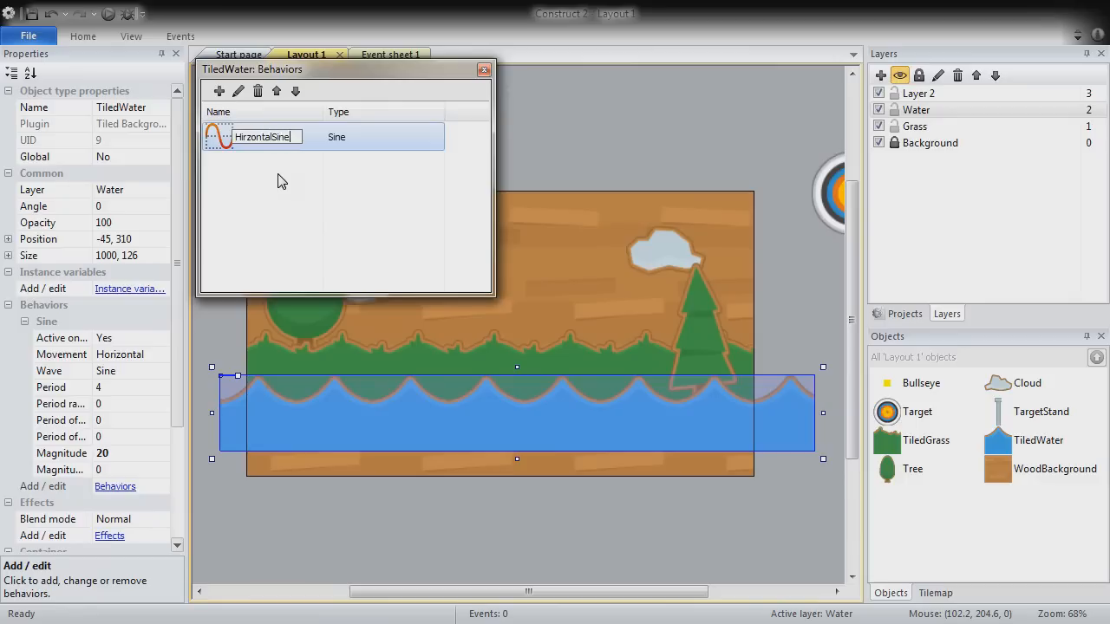
{"action": "key", "text": "Return"}
{"action": "left_click", "coordinate": [227, 132]}
{"action": "left_click", "coordinate": [230, 130]}
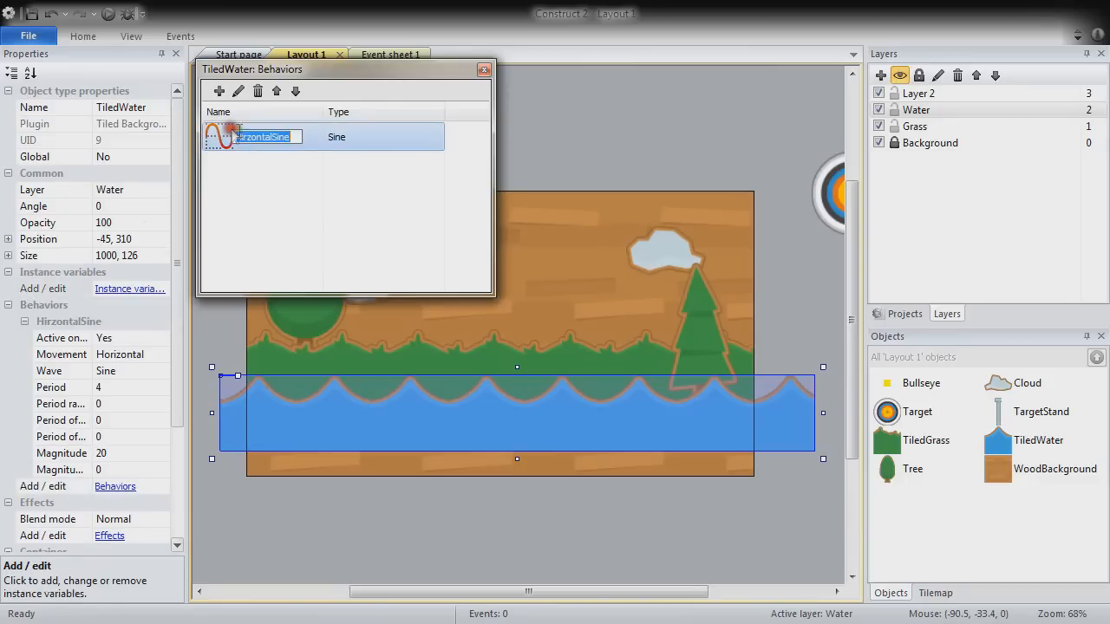
Correct the name of the water's existing Sine behavior to HorizontalSine
{"action": "left_click", "coordinate": [246, 137]}
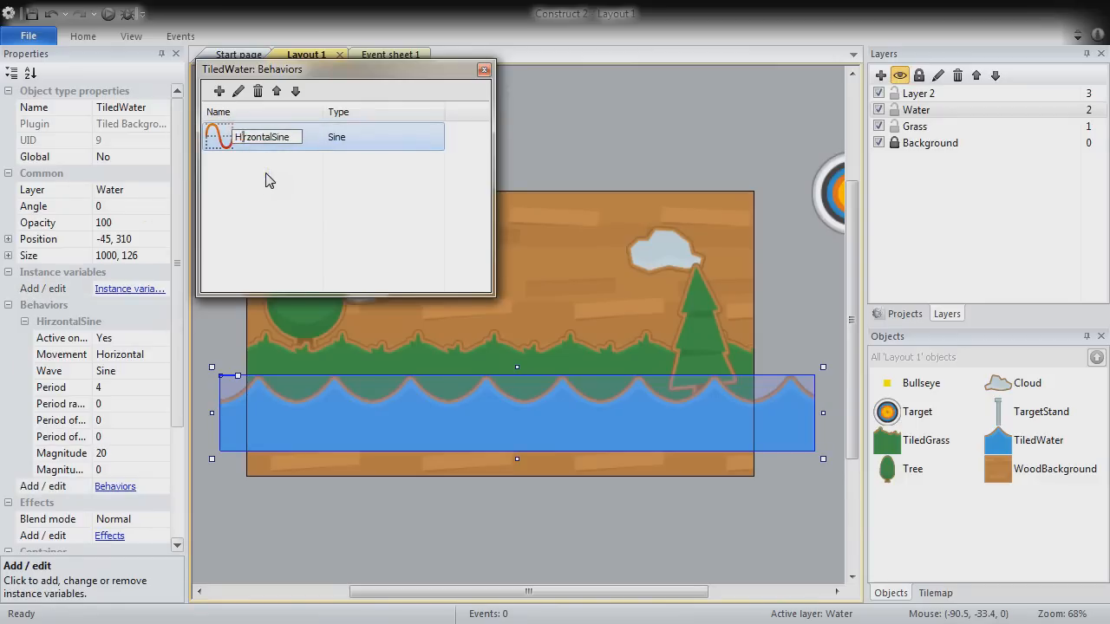
{"action": "type", "text": "o"}
{"action": "left_click", "coordinate": [266, 179]}
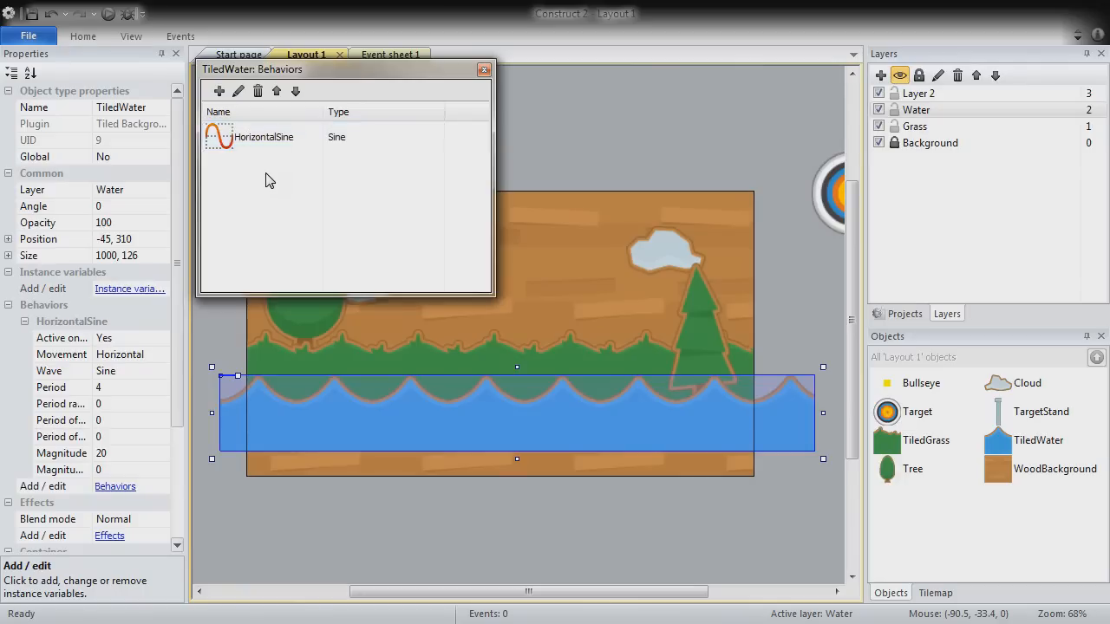
Add a second Sine behavior to TiledWater and name it AngleSine
{"action": "left_click", "coordinate": [218, 91]}
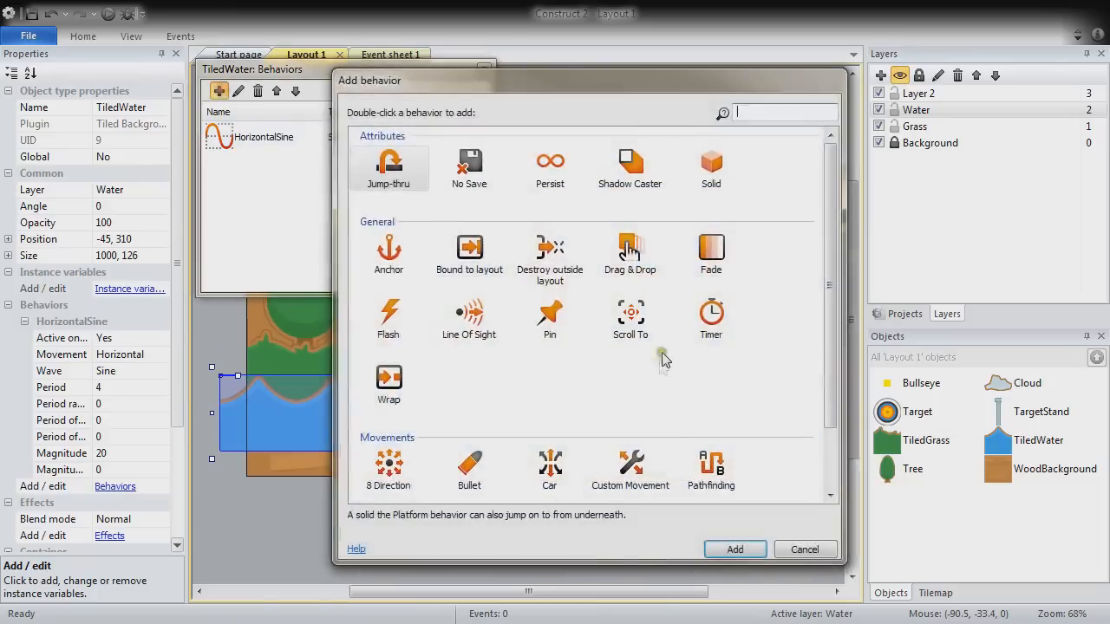
{"action": "scroll", "coordinate": [808, 330], "scroll_direction": "down", "scroll_amount": 2}
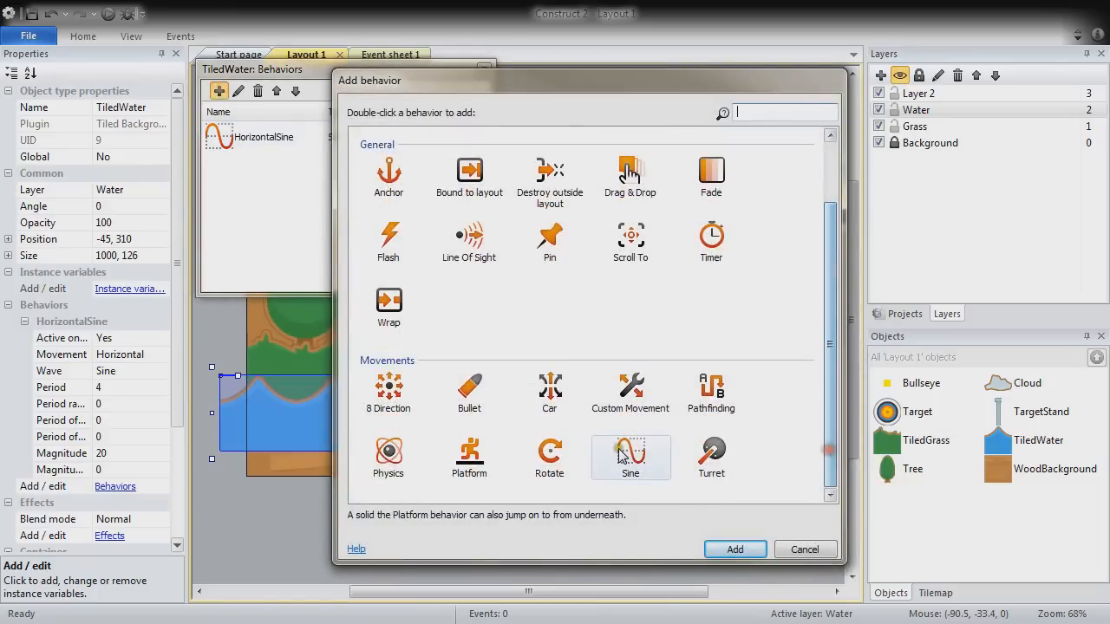
{"action": "double_click", "coordinate": [631, 458]}
{"action": "double_click", "coordinate": [259, 168]}
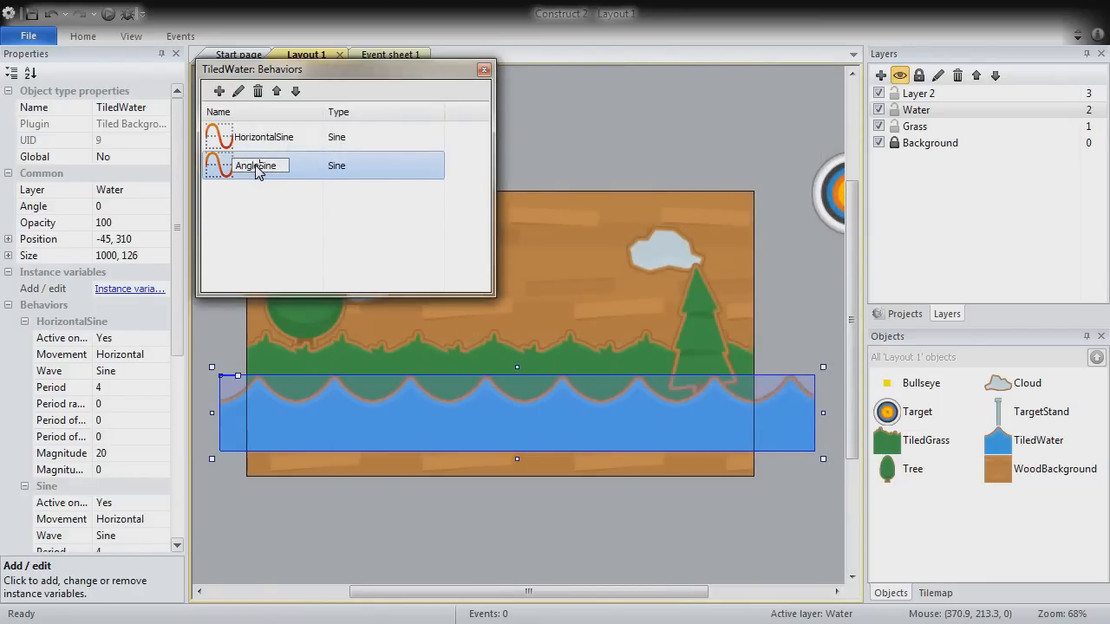
{"action": "key", "text": "Return"}
{"action": "left_click", "coordinate": [484, 70]}
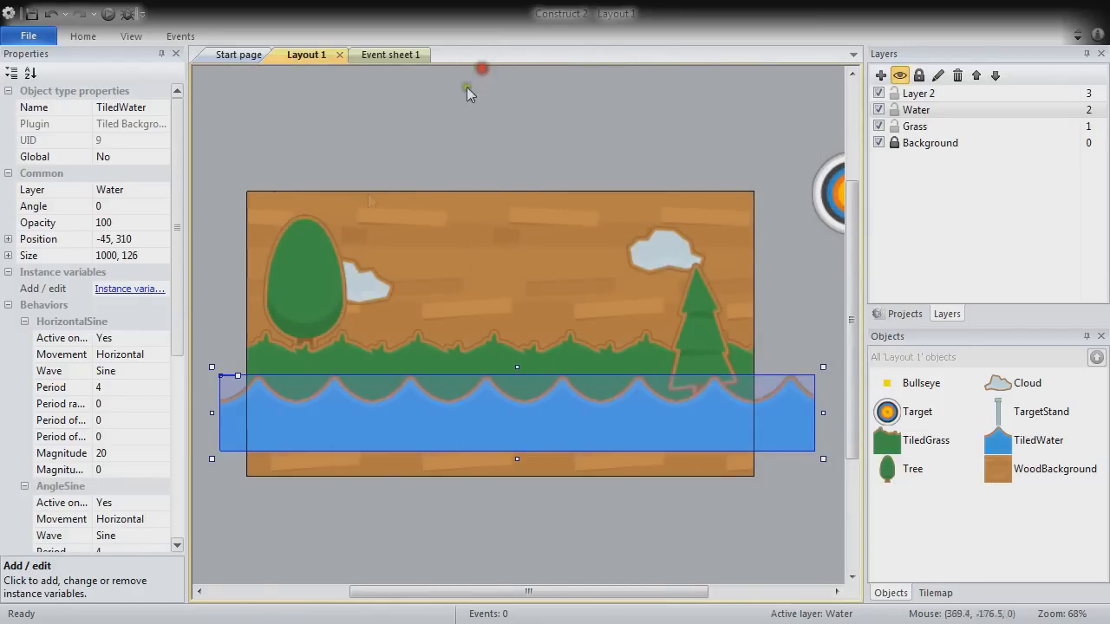
Configure the AngleSine behavior with Angle movement, a period of 8 and a magnitude of 1
{"action": "left_click", "coordinate": [161, 520]}
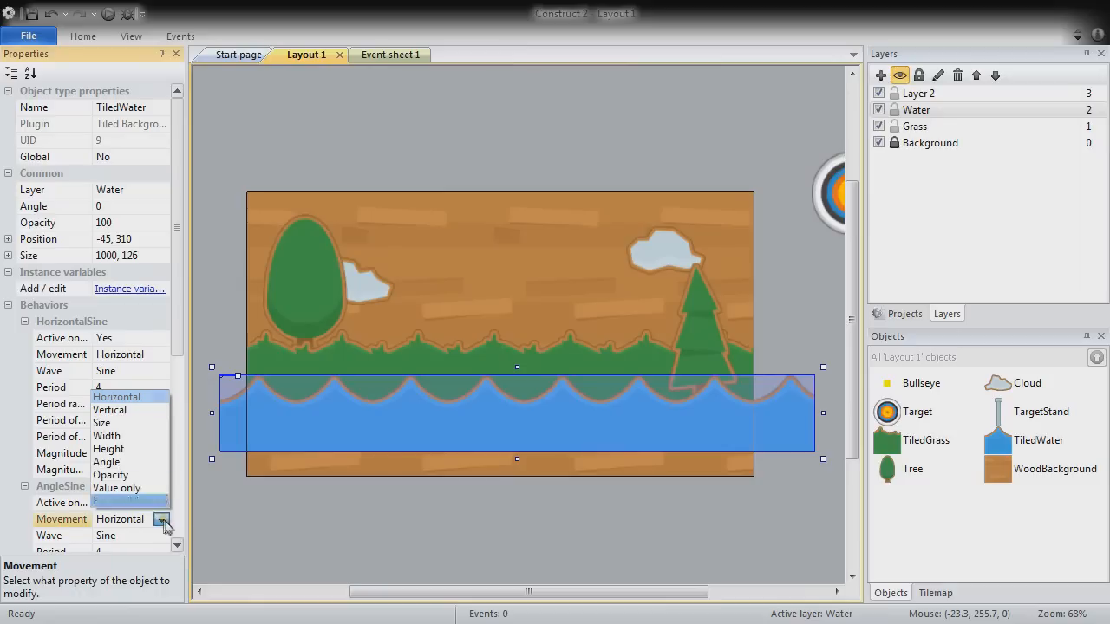
{"action": "left_click", "coordinate": [131, 464]}
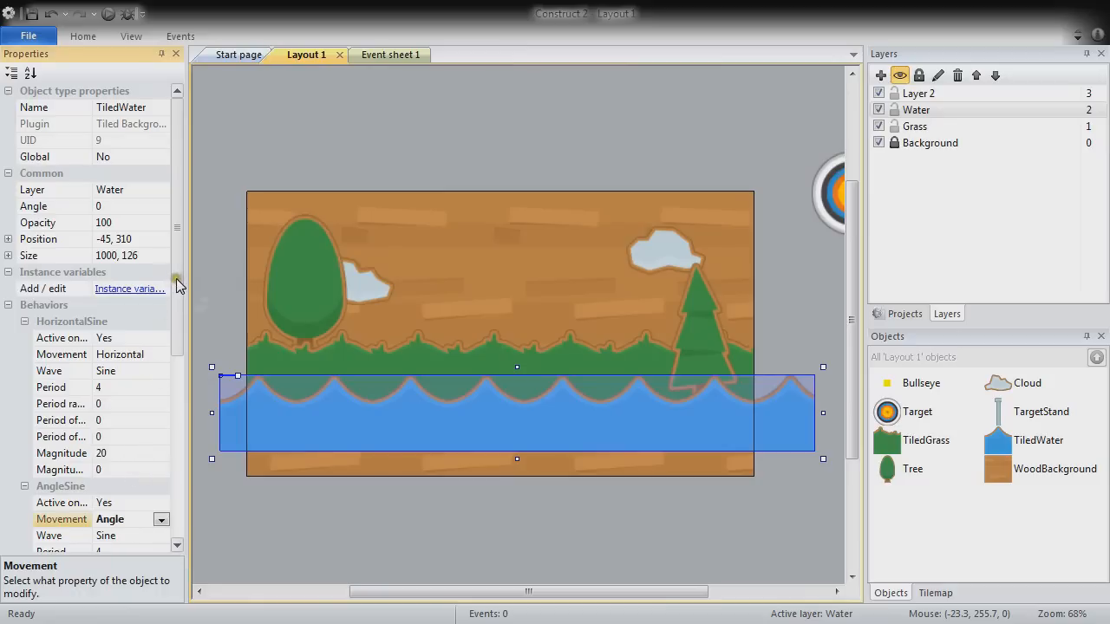
{"action": "scroll", "coordinate": [172, 382], "scroll_direction": "down", "scroll_amount": 5}
{"action": "scroll", "coordinate": [168, 420], "scroll_direction": "down", "scroll_amount": 1}
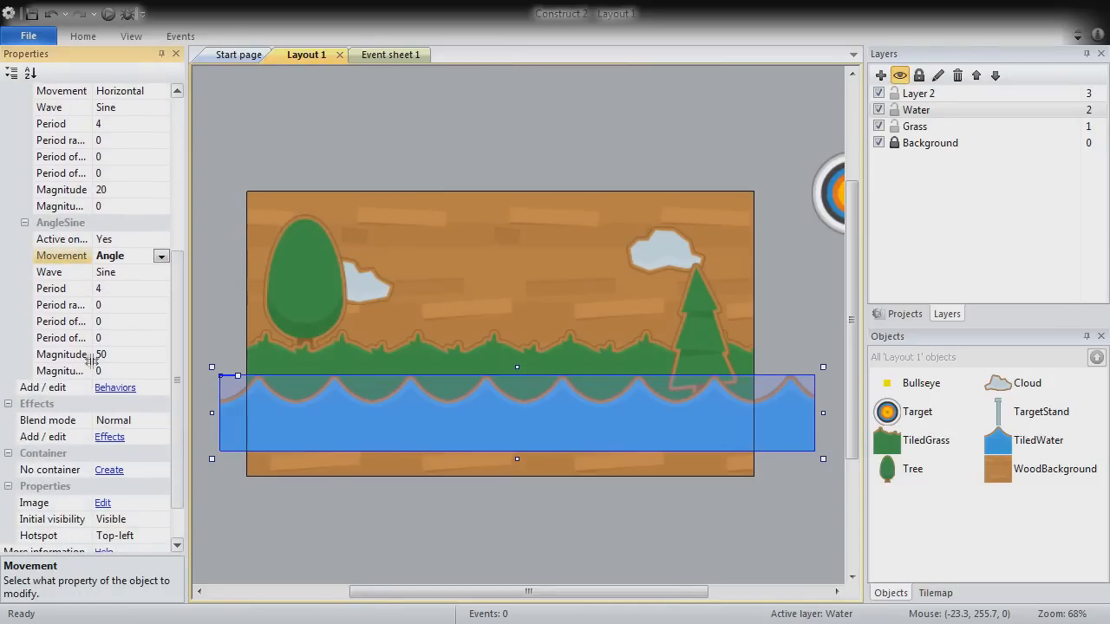
{"action": "left_click", "coordinate": [122, 289]}
{"action": "type", "text": "8"}
{"action": "left_click", "coordinate": [148, 354]}
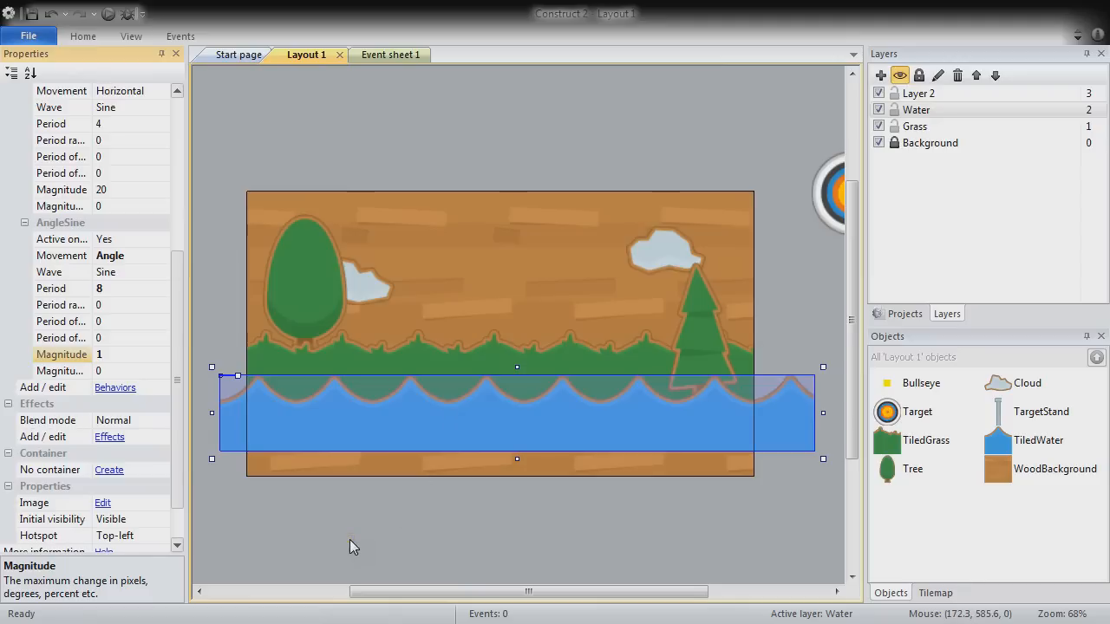
Rename Layer 2 to HUD and make it the active layer
{"action": "left_click", "coordinate": [922, 98]}
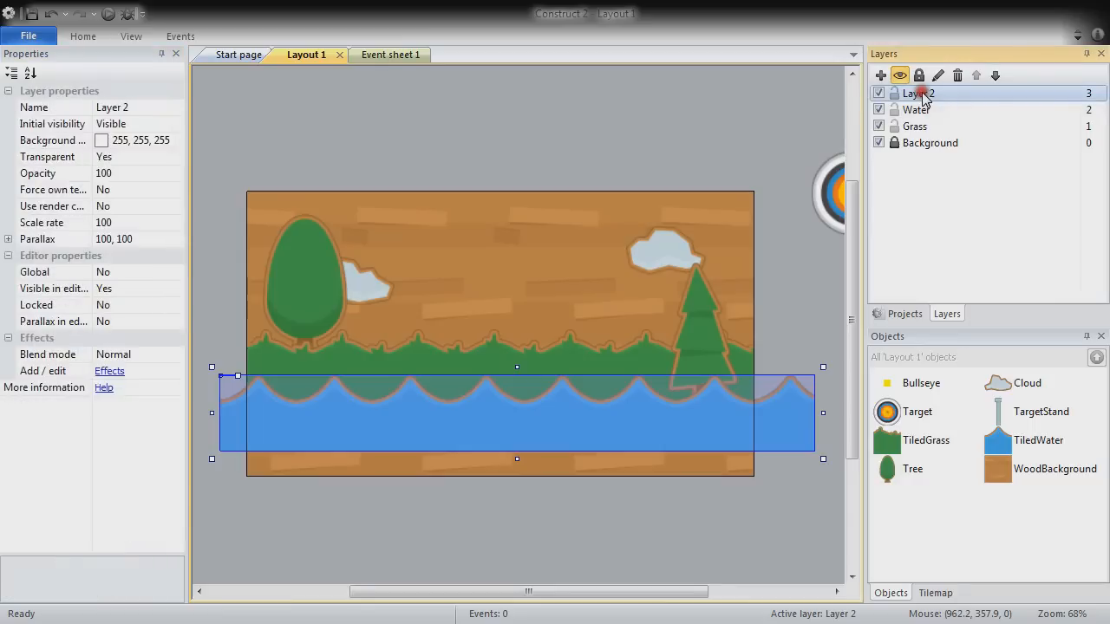
{"action": "left_click", "coordinate": [157, 110]}
{"action": "type", "text": "HUD"}
{"action": "key", "text": "Return"}
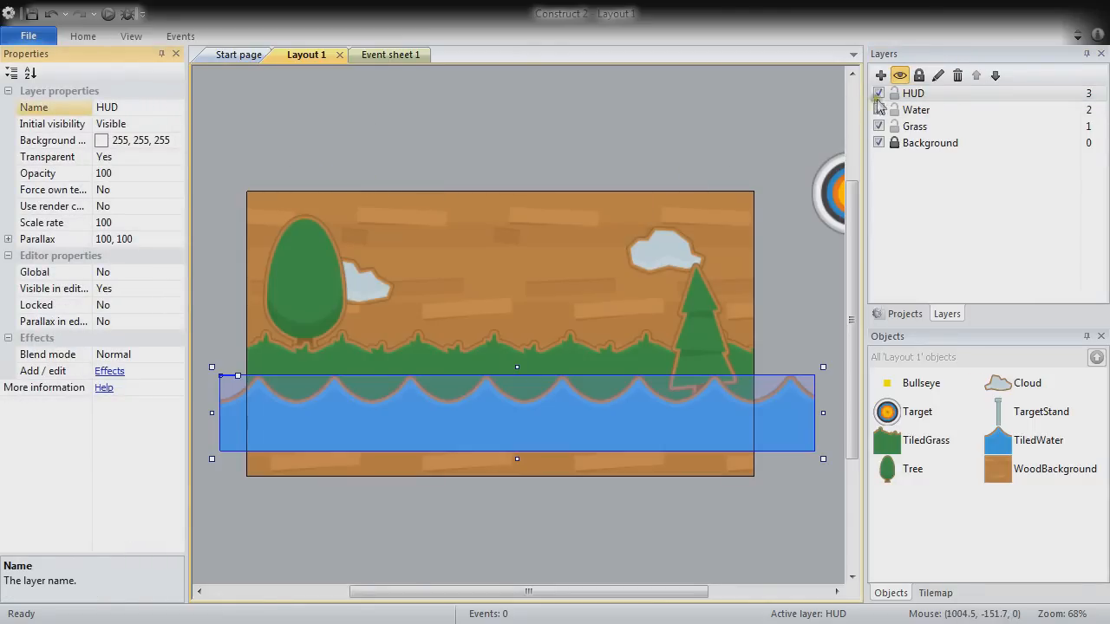
{"action": "left_click", "coordinate": [915, 94]}
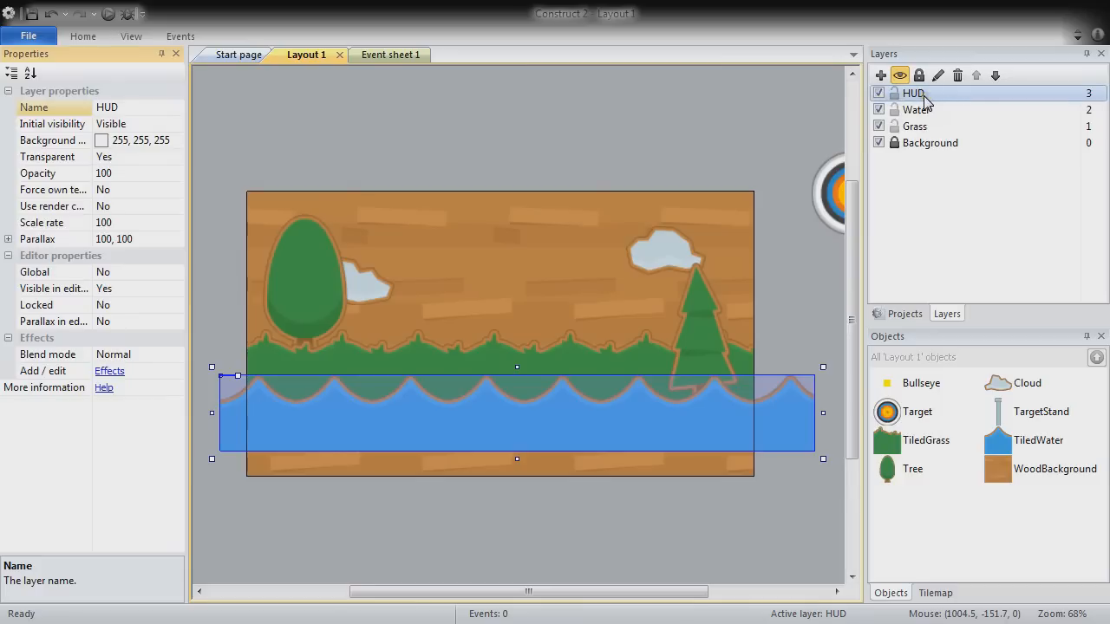
{"action": "left_click", "coordinate": [915, 97]}
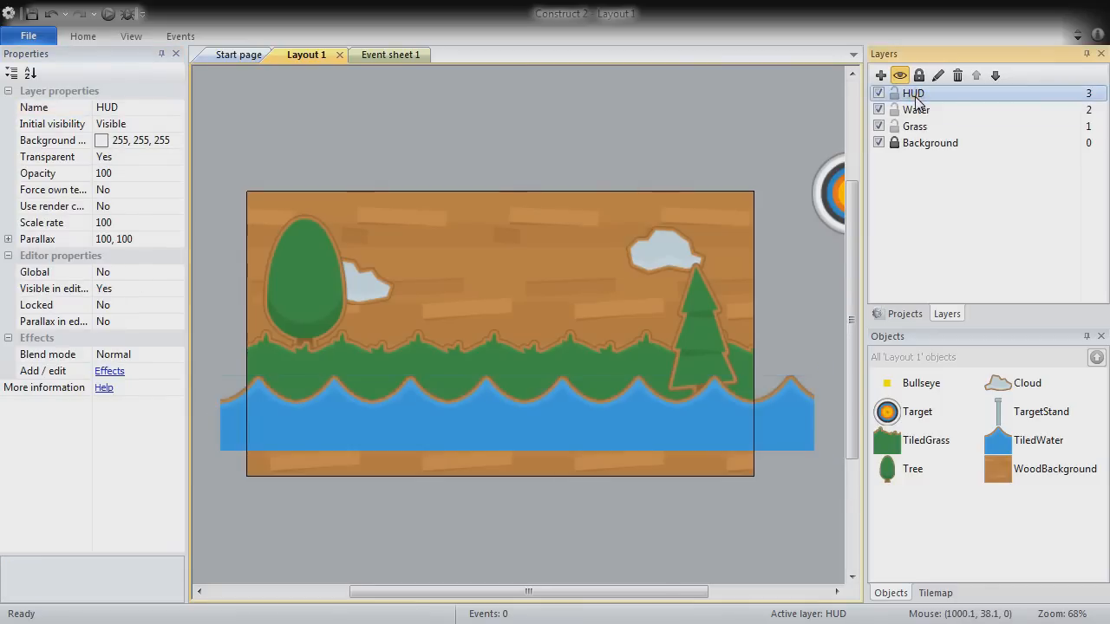
Insert a new Sprite object on the HUD layer at the layout's lower edge
{"action": "double_click", "coordinate": [513, 523]}
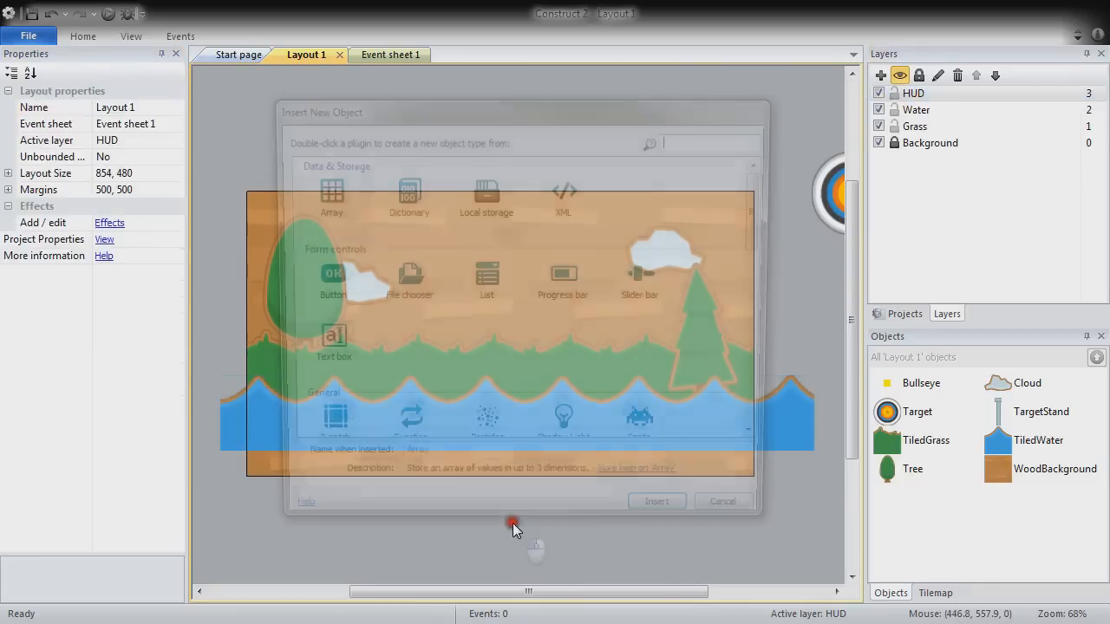
{"action": "left_click_drag", "start_coordinate": [761, 240], "coordinate": [762, 253]}
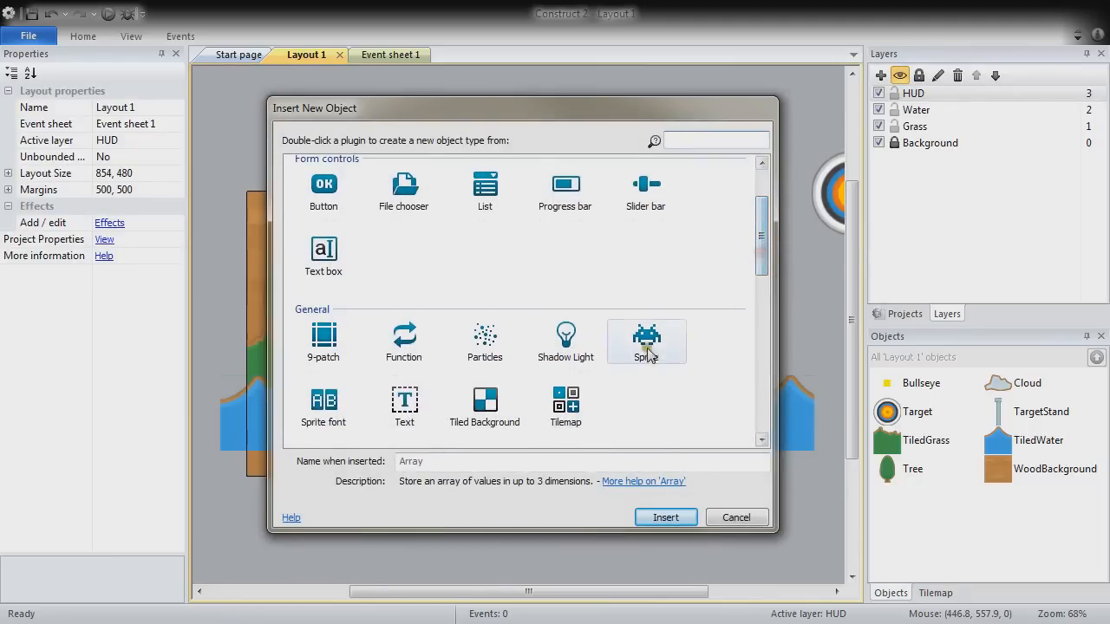
{"action": "double_click", "coordinate": [646, 342]}
{"action": "left_click", "coordinate": [505, 480]}
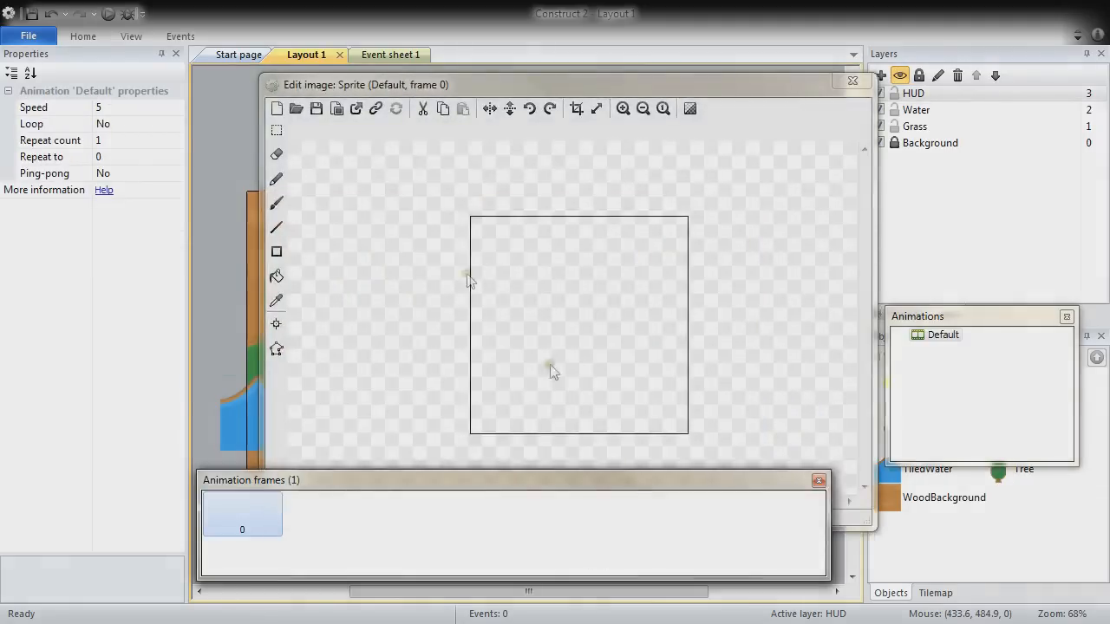
Load bg_wood.png from the Original/PNG/Stall folder as the sprite's image and close the image editor
{"action": "left_click", "coordinate": [295, 113]}
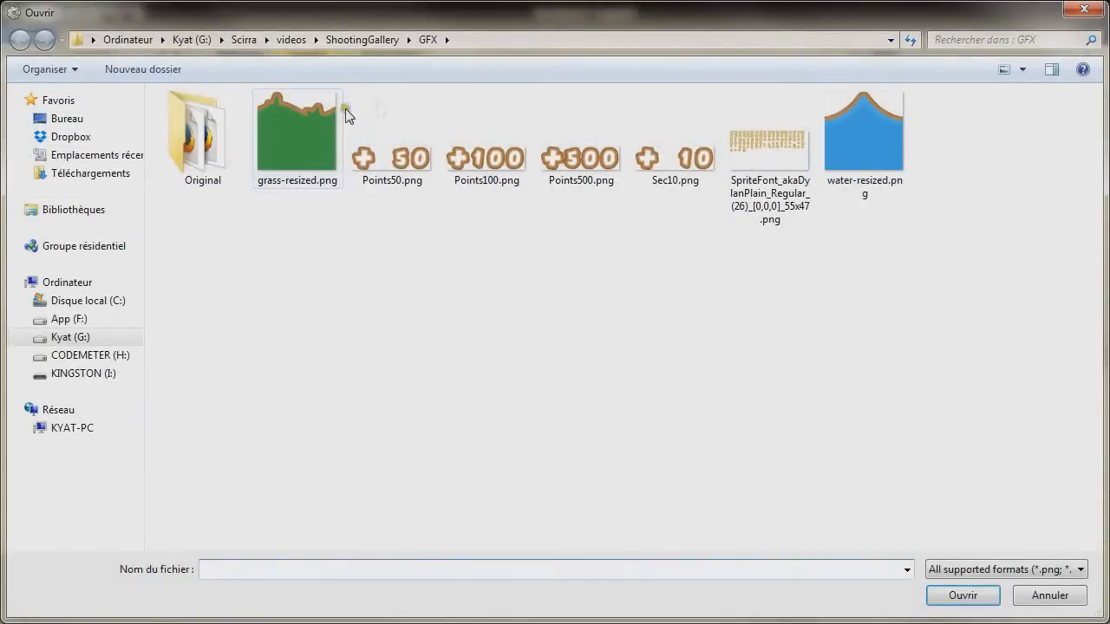
{"action": "double_click", "coordinate": [199, 134]}
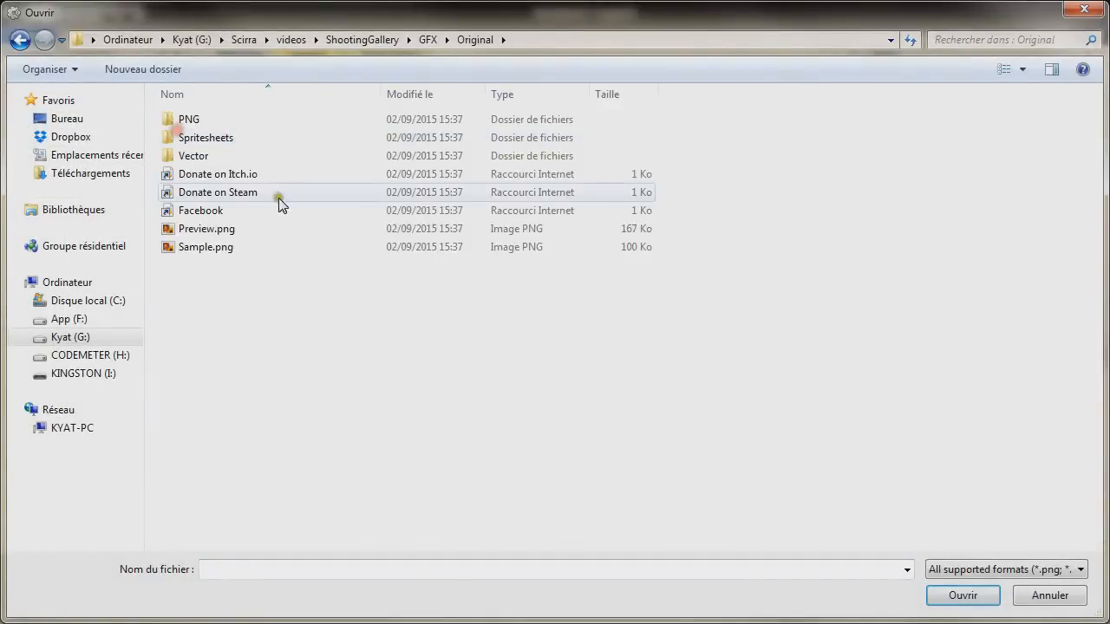
{"action": "double_click", "coordinate": [201, 121]}
{"action": "double_click", "coordinate": [189, 158]}
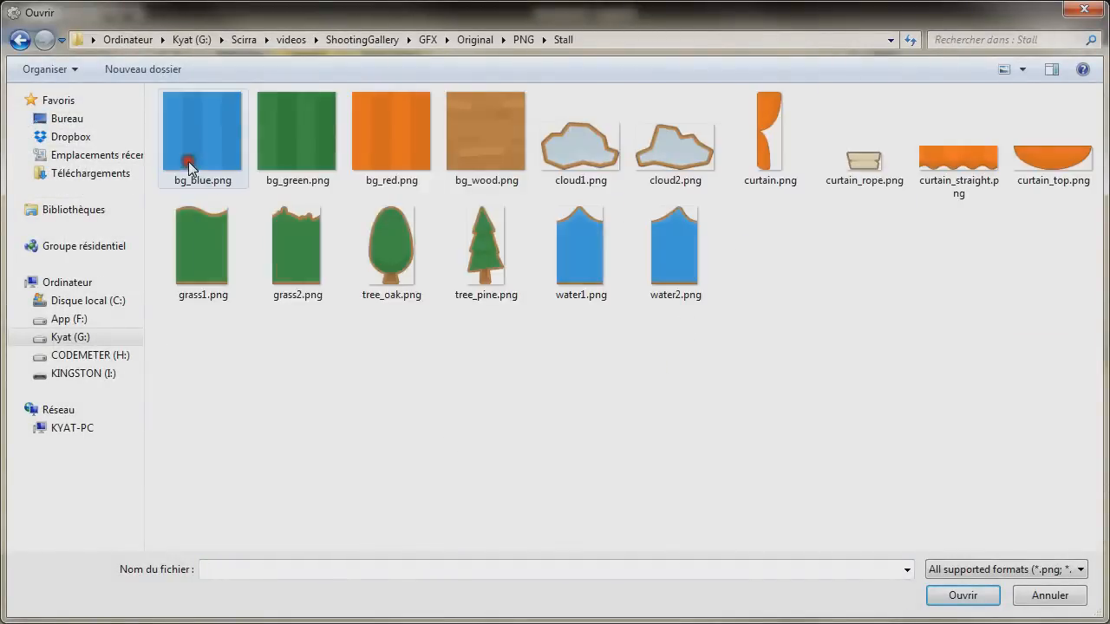
{"action": "double_click", "coordinate": [494, 145]}
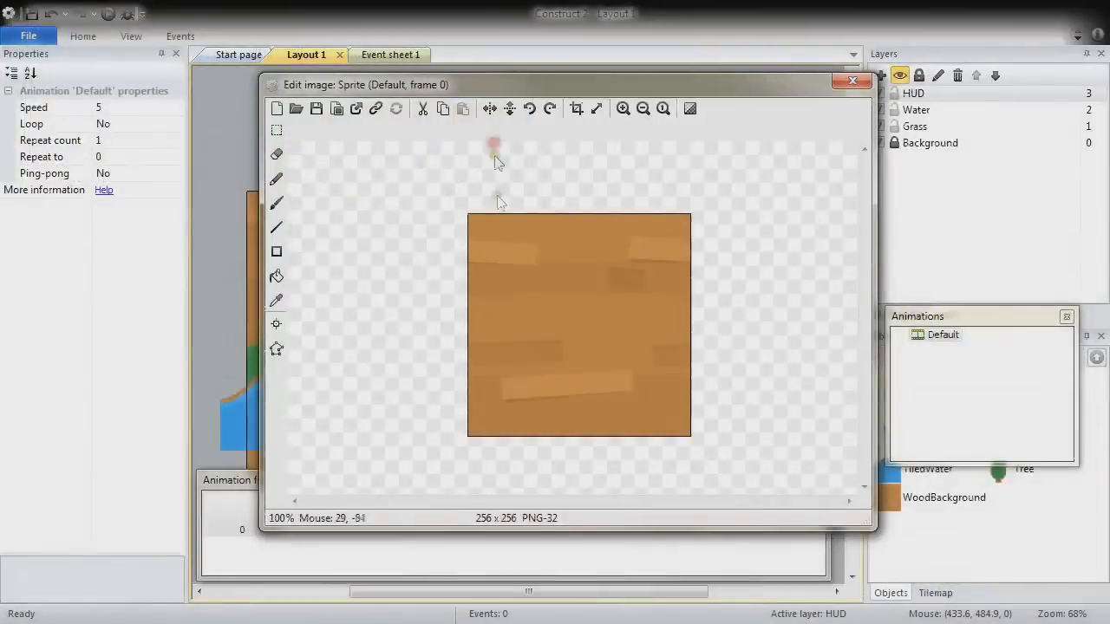
{"action": "left_click", "coordinate": [853, 80]}
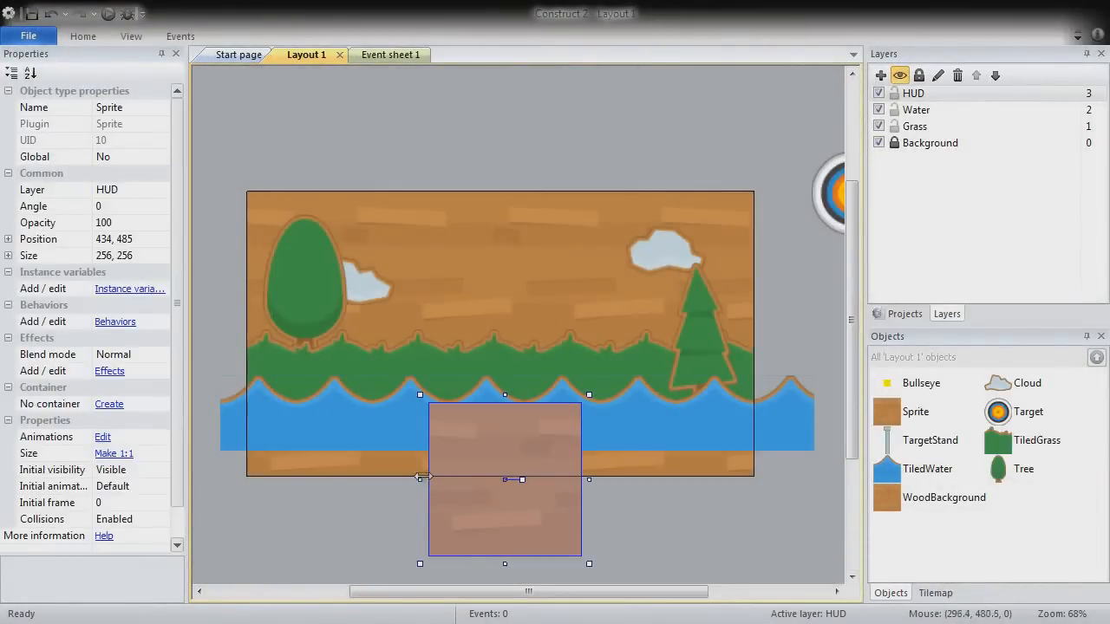
Stretch and move the wood sprite across the layout's lower edge, about 1641 by 234 pixels in size
{"action": "left_click_drag", "start_coordinate": [420, 482], "coordinate": [191, 499]}
{"action": "left_click_drag", "start_coordinate": [389, 395], "coordinate": [390, 424]}
{"action": "left_click_drag", "start_coordinate": [595, 510], "coordinate": [842, 496]}
{"action": "scroll", "coordinate": [459, 504], "scroll_direction": "down", "scroll_amount": 3, "text": "ctrl"}
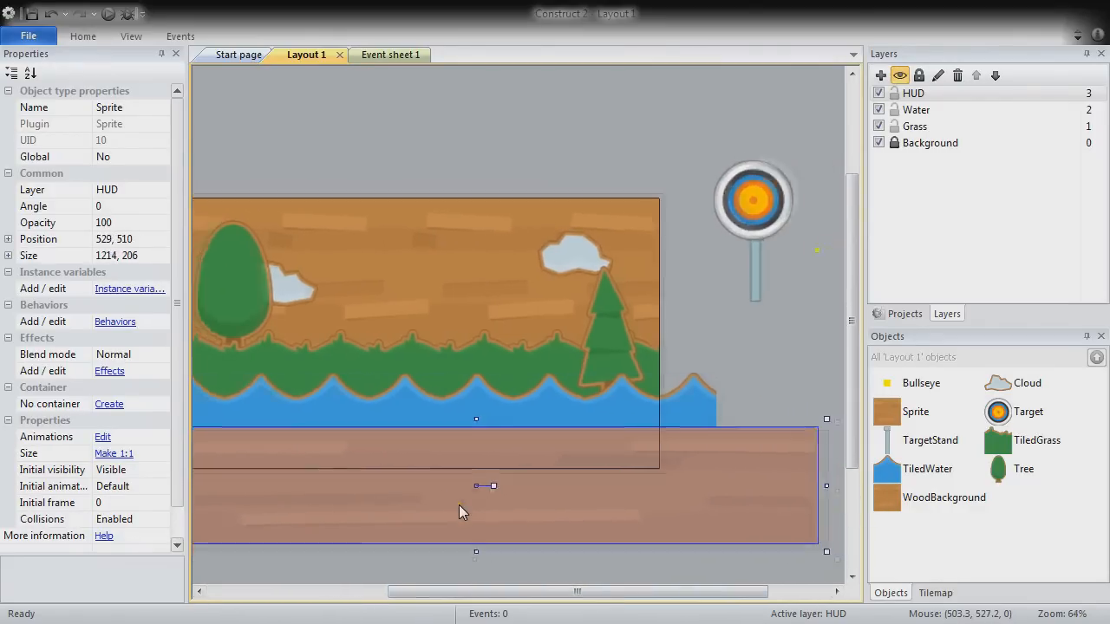
{"action": "left_click_drag", "start_coordinate": [494, 437], "coordinate": [463, 443]}
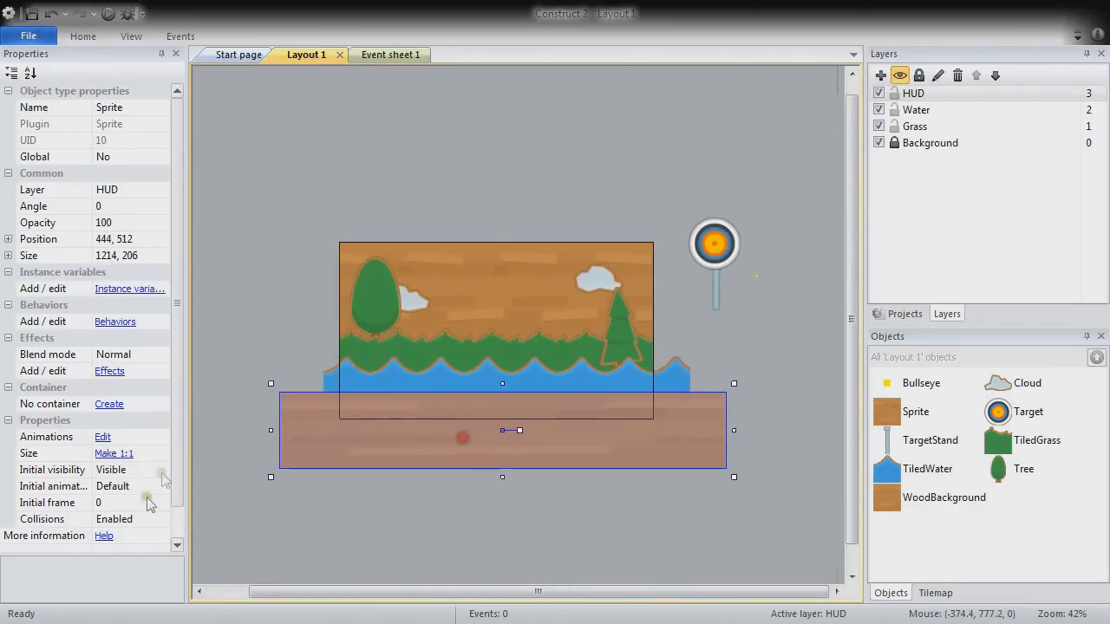
{"action": "left_click_drag", "start_coordinate": [271, 476], "coordinate": [244, 487]}
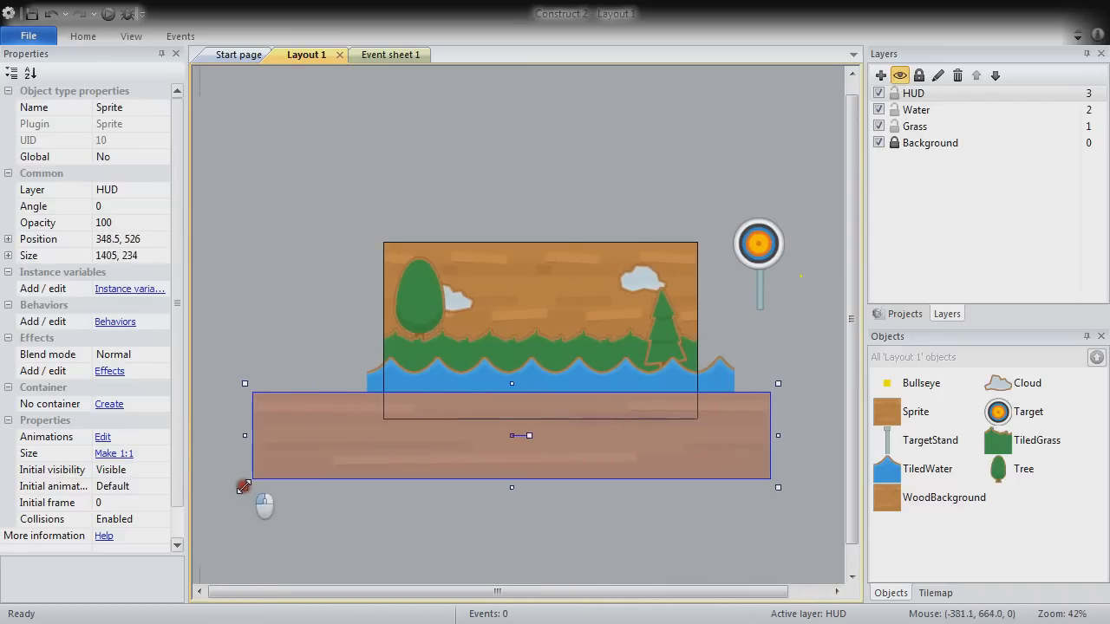
{"action": "left_click_drag", "start_coordinate": [777, 438], "coordinate": [819, 434]}
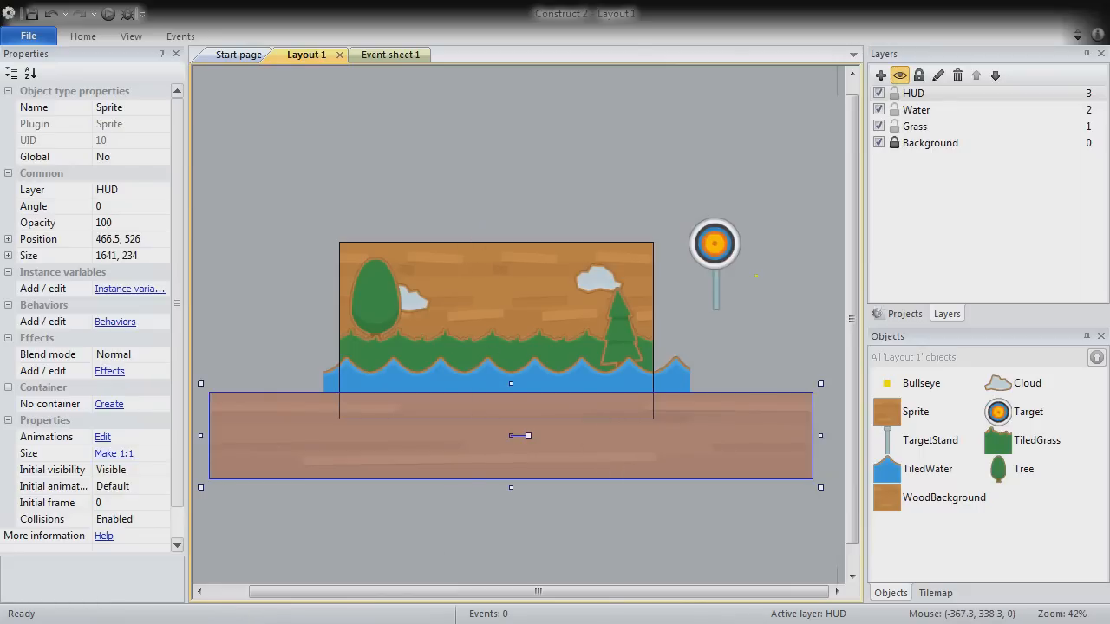
Set the wood sprite's size to 1657, 204 and its position to 435.5, 499
{"action": "left_click_drag", "start_coordinate": [107, 256], "coordinate": [118, 255]}
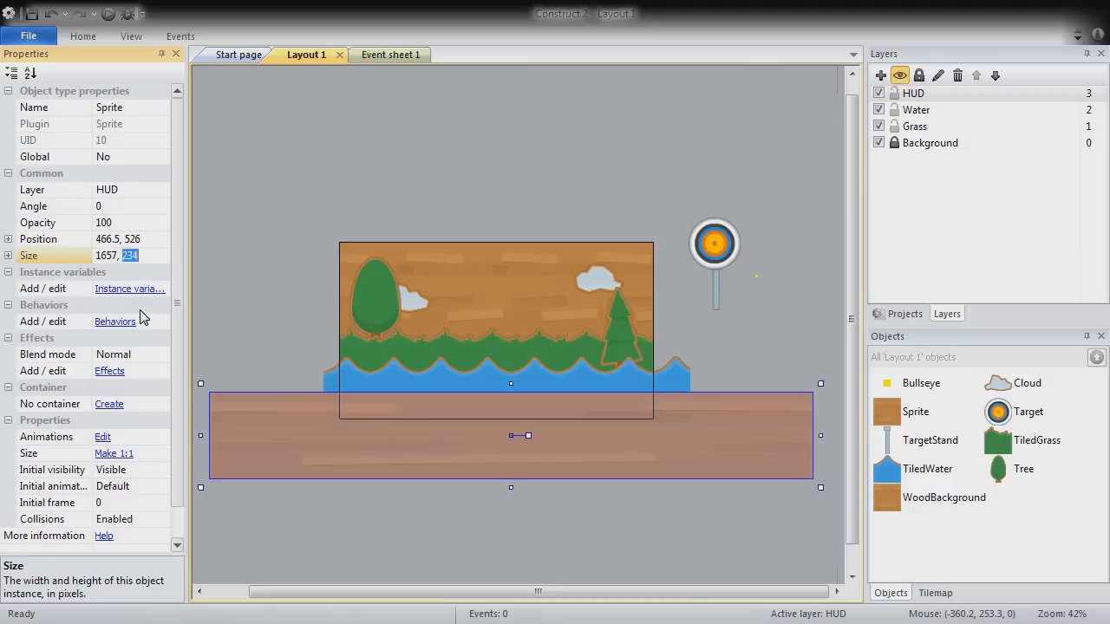
{"action": "key", "text": "Return"}
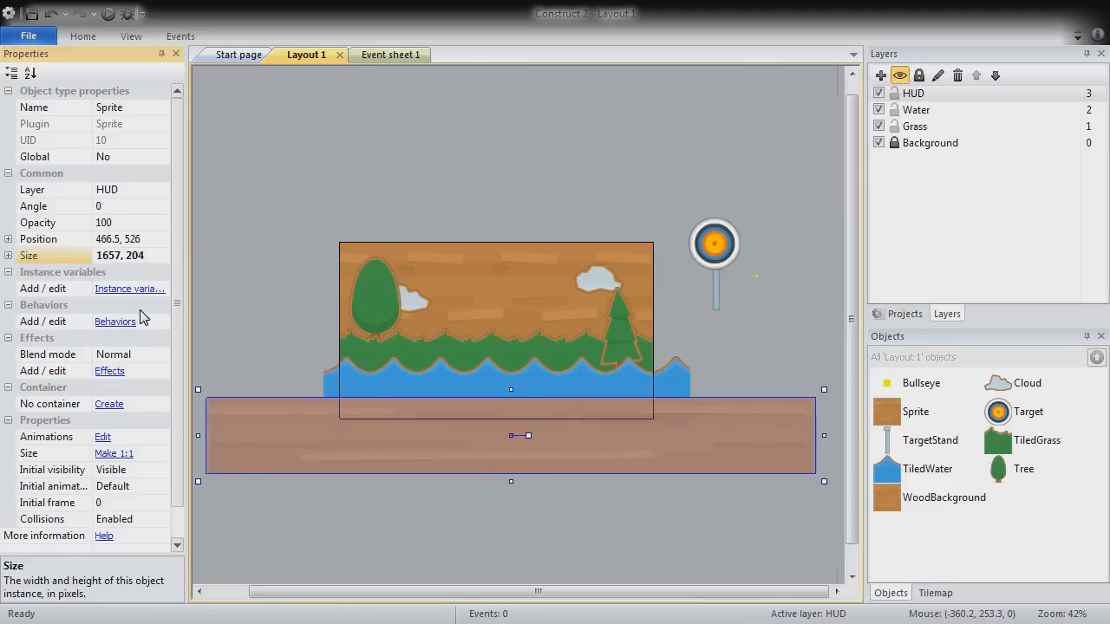
{"action": "left_click", "coordinate": [119, 240]}
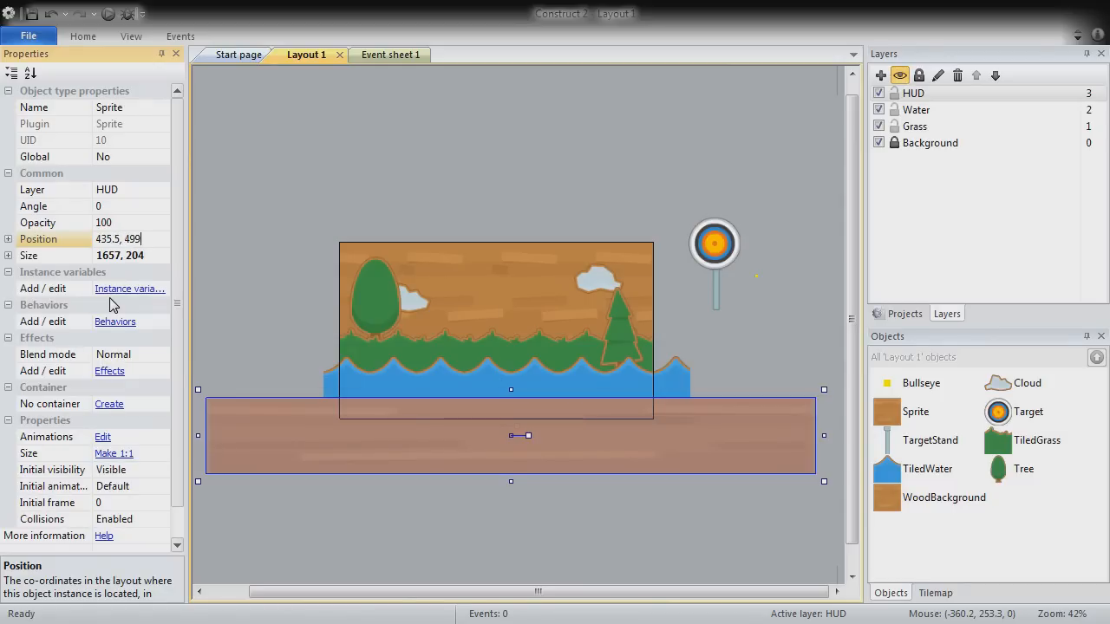
{"action": "key", "text": "Return"}
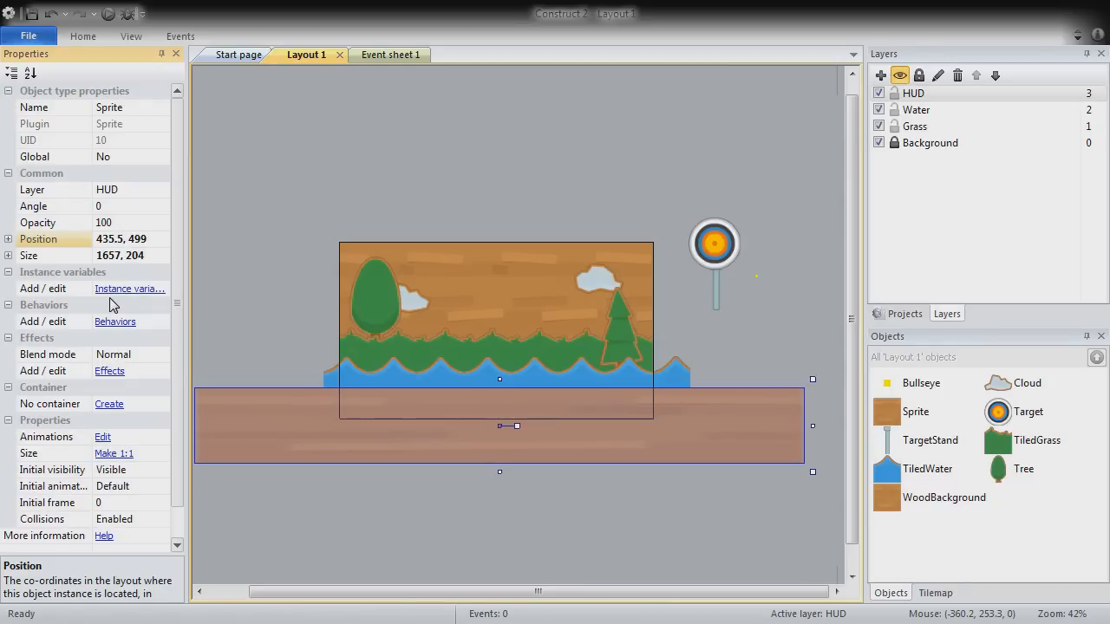
Rename the wood sprite to FrontWood
{"action": "left_click", "coordinate": [125, 111]}
{"action": "type", "text": "FrontWood"}
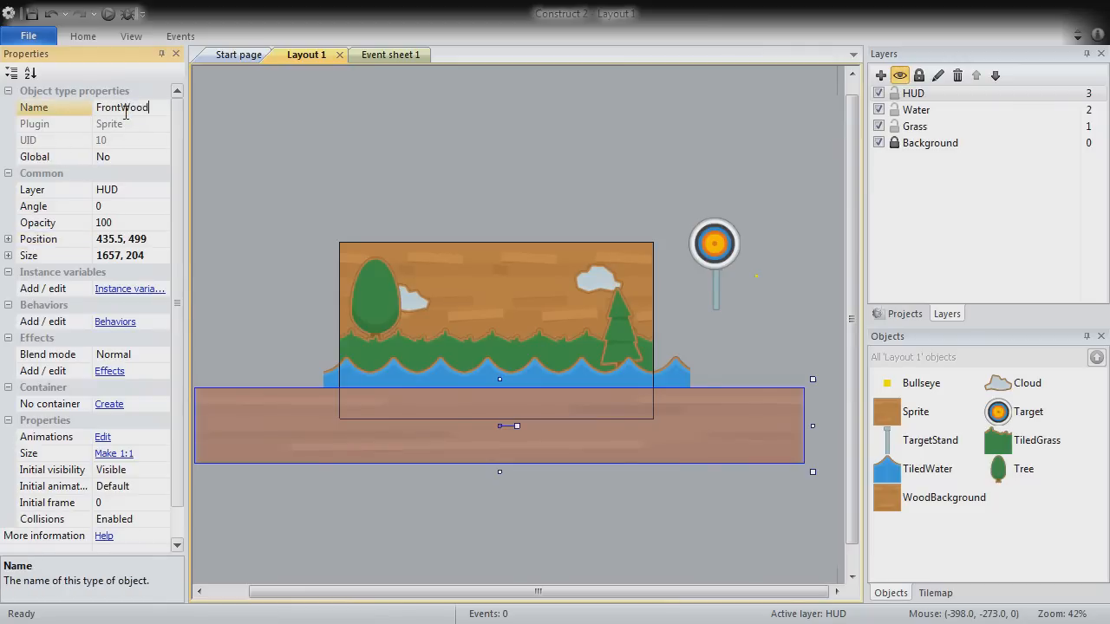
{"action": "key", "text": "Return"}
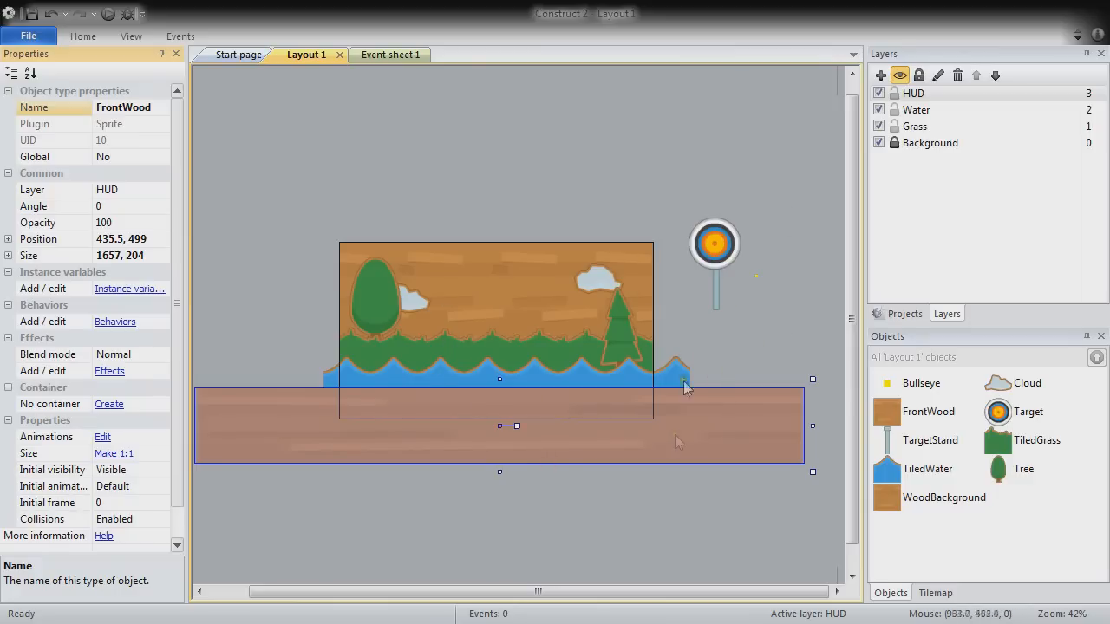
Insert a new sprite on the HUD layer, placed just below the layout's lower edge
{"action": "double_click", "coordinate": [561, 514]}
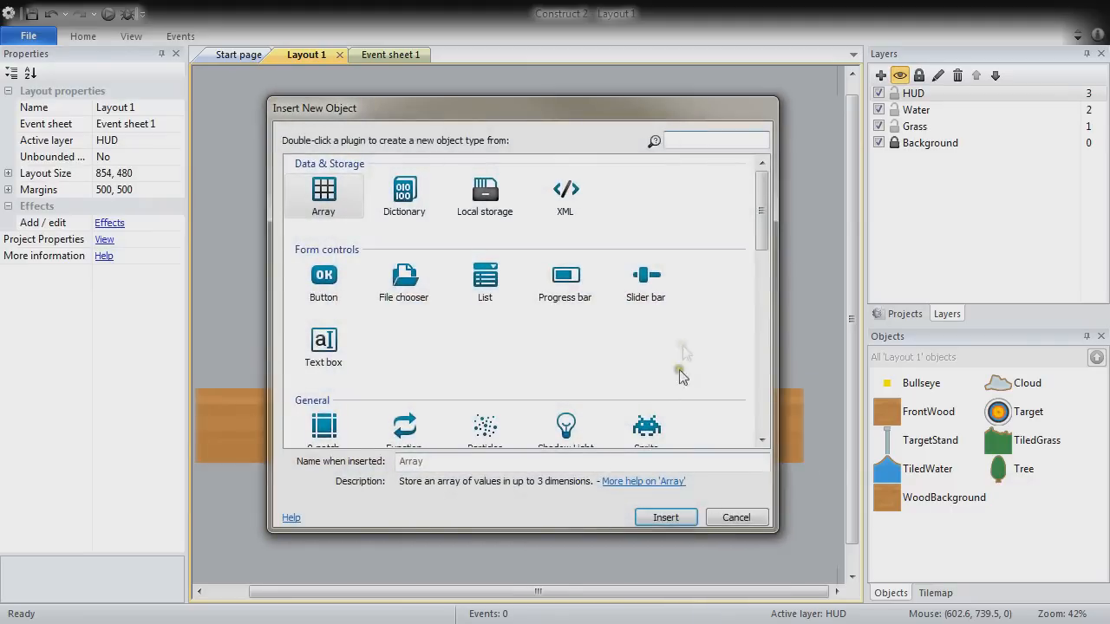
{"action": "double_click", "coordinate": [648, 427]}
{"action": "left_click", "coordinate": [501, 466]}
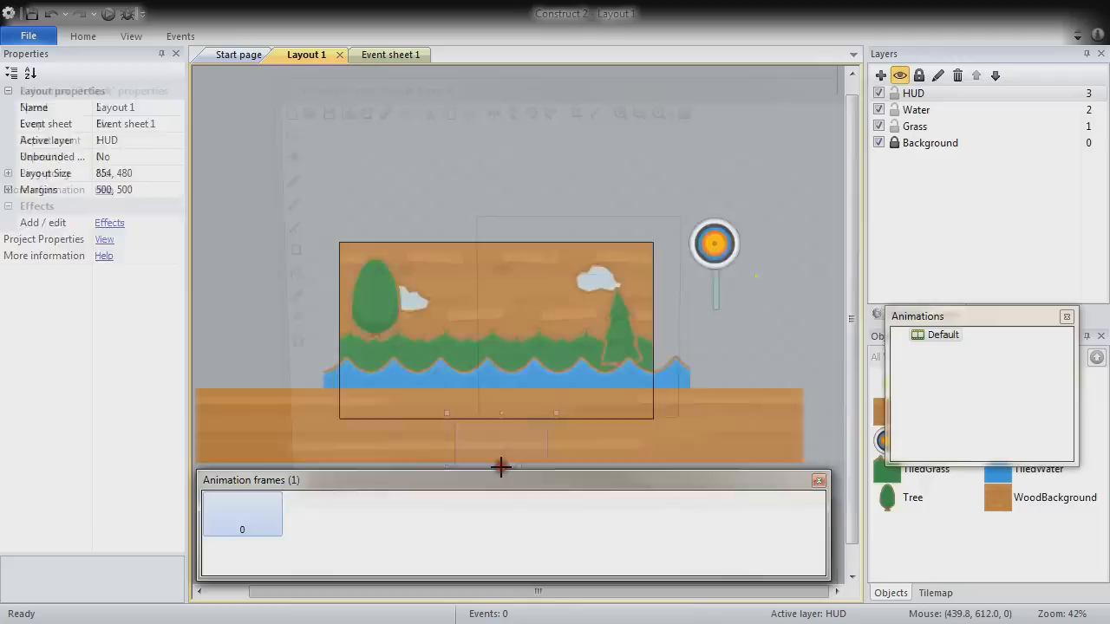
Load rifle.png from the Original/PNG/Objects folder as the new sprite's image
{"action": "left_click", "coordinate": [296, 109]}
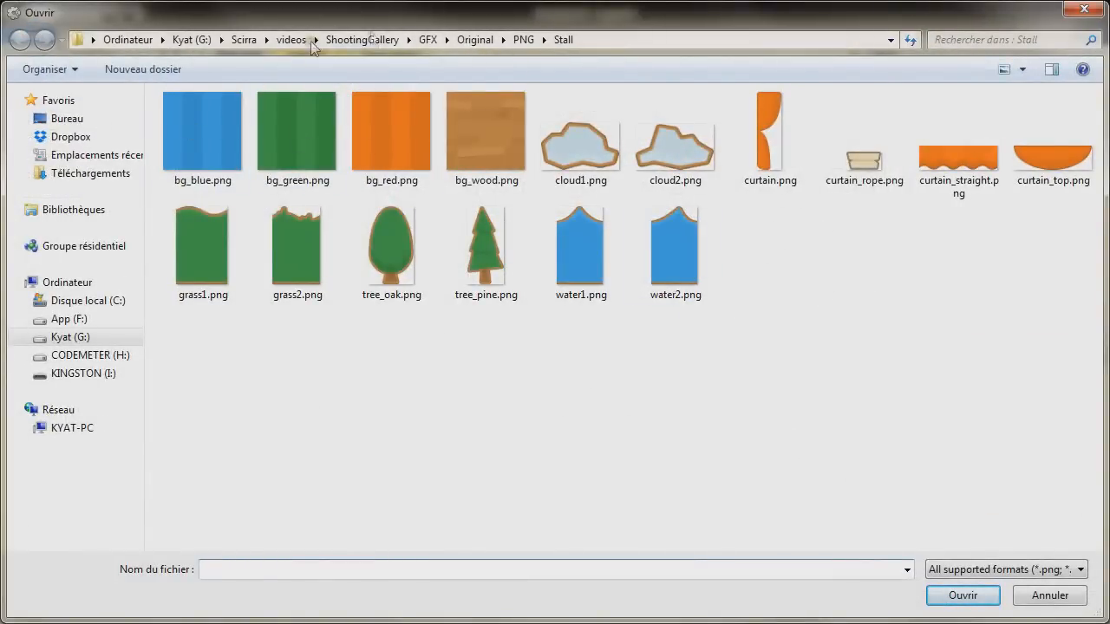
{"action": "left_click", "coordinate": [523, 39]}
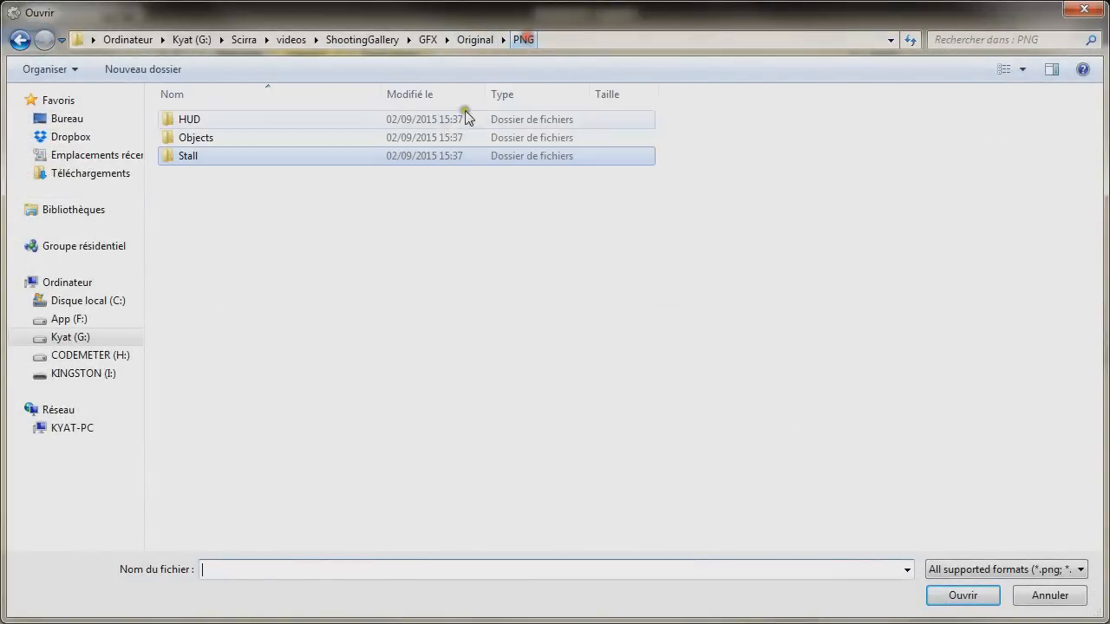
{"action": "double_click", "coordinate": [213, 119]}
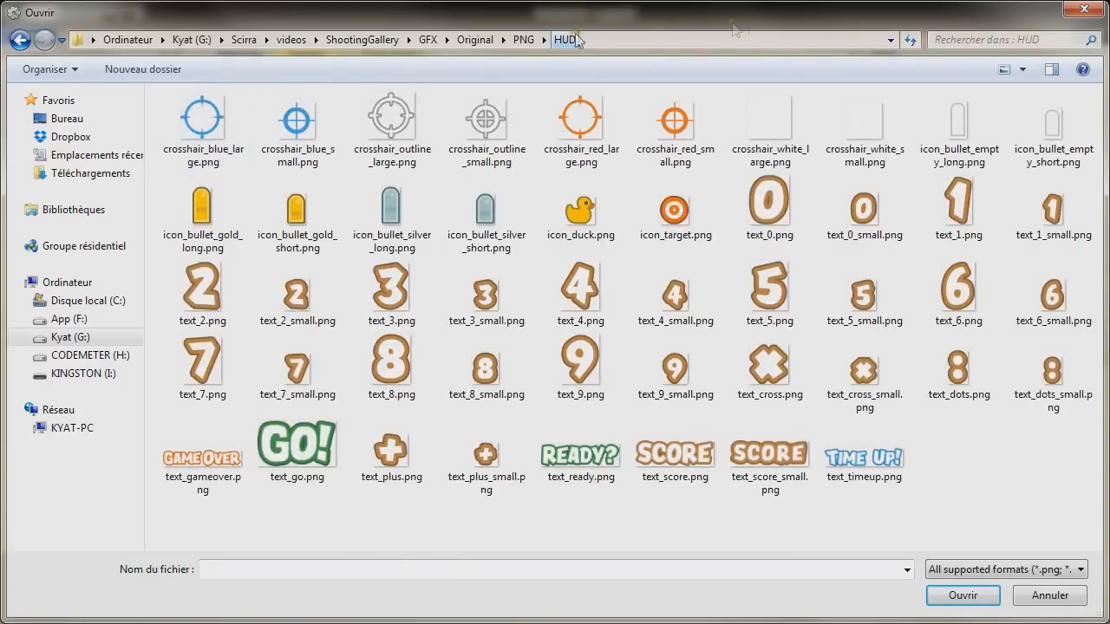
{"action": "left_click", "coordinate": [524, 40]}
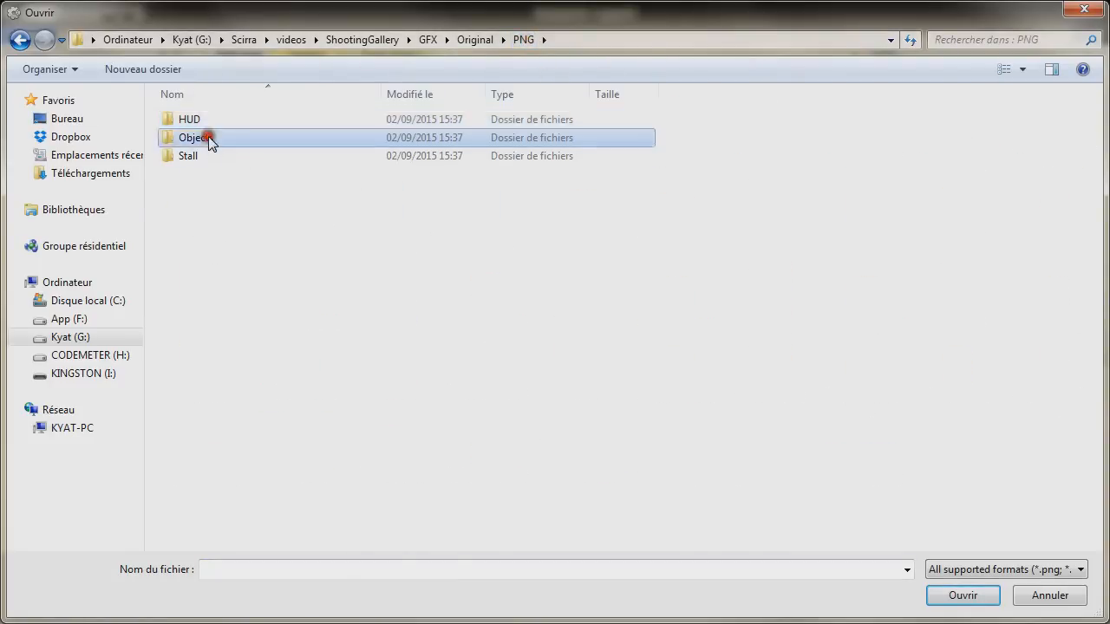
{"action": "double_click", "coordinate": [208, 138]}
{"action": "left_click", "coordinate": [587, 251]}
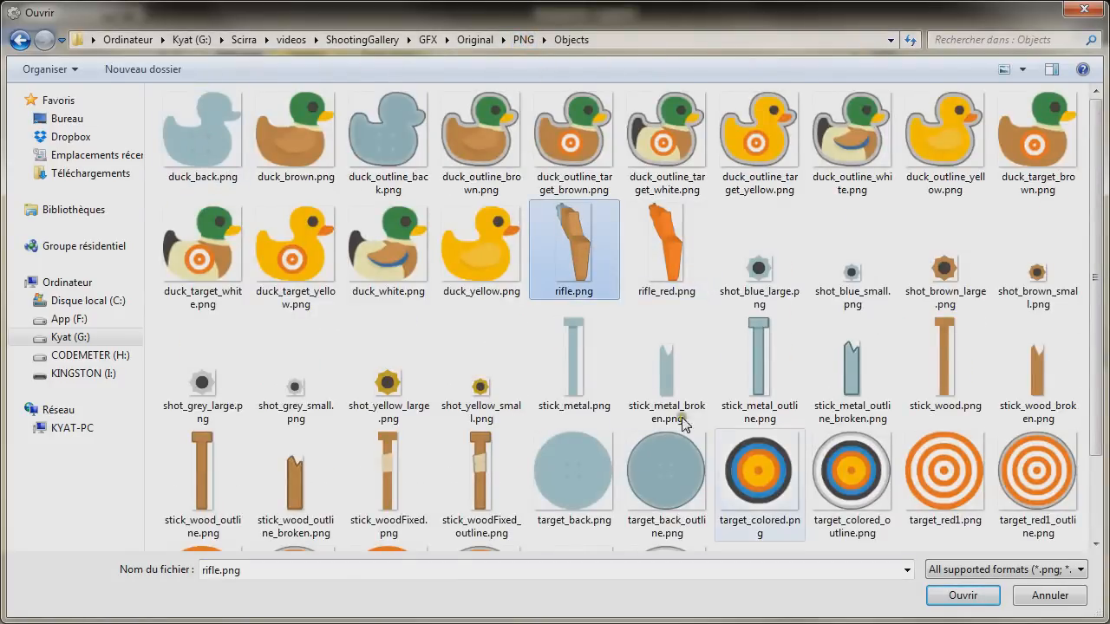
{"action": "left_click", "coordinate": [958, 596]}
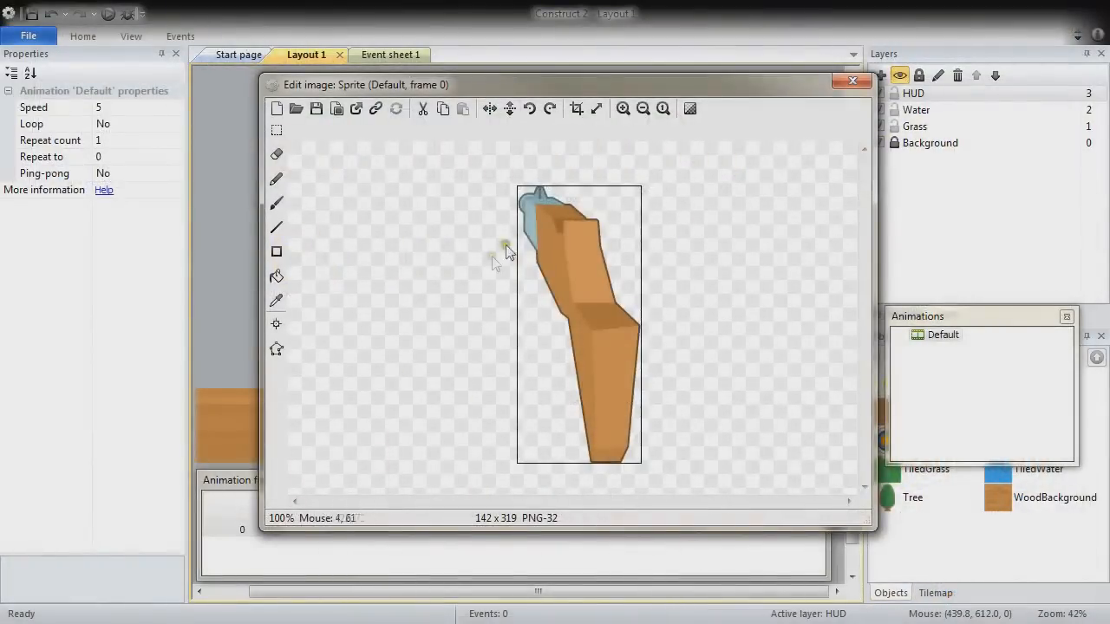
Check the rifle image's origin point, then close the image editor and rename the sprite to Rifle
{"action": "left_click", "coordinate": [276, 323]}
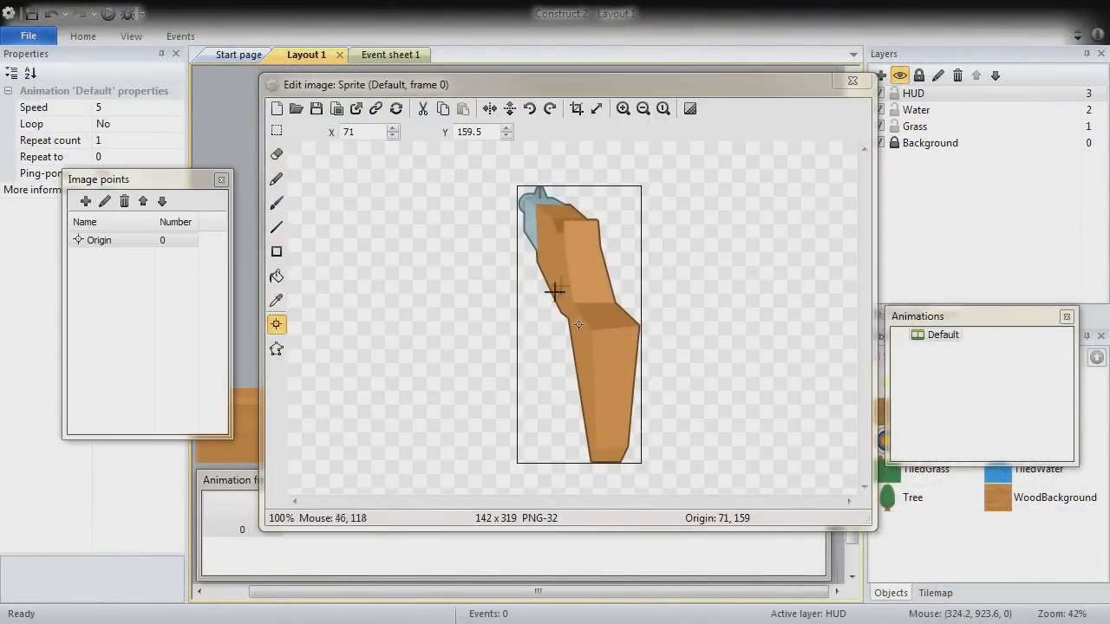
{"action": "left_click", "coordinate": [857, 78]}
{"action": "left_click", "coordinate": [135, 111]}
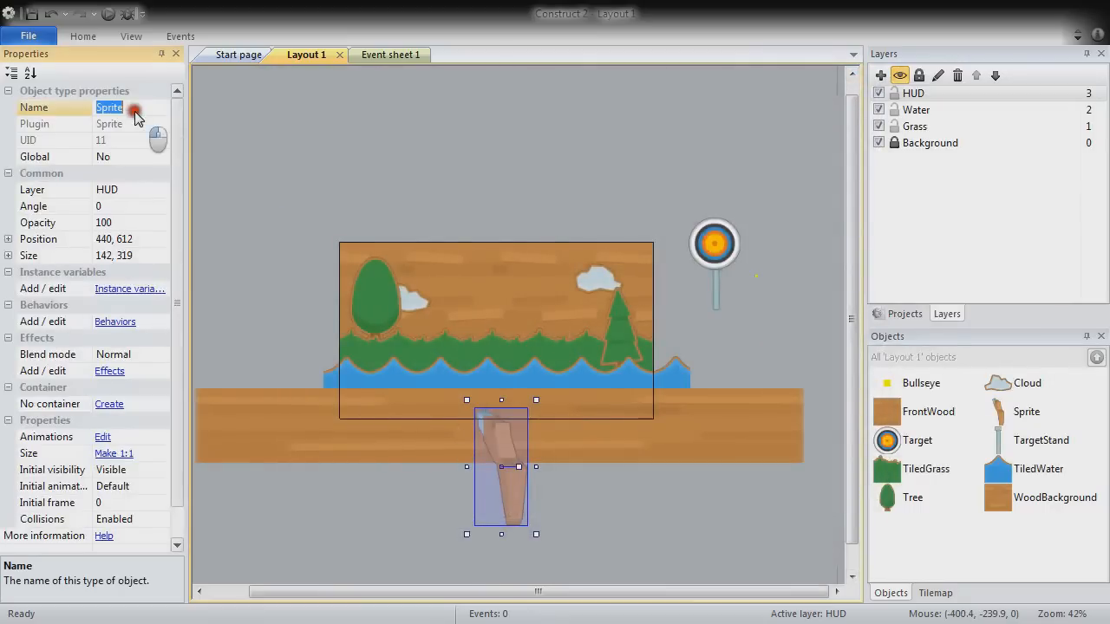
{"action": "type", "text": "Rifle"}
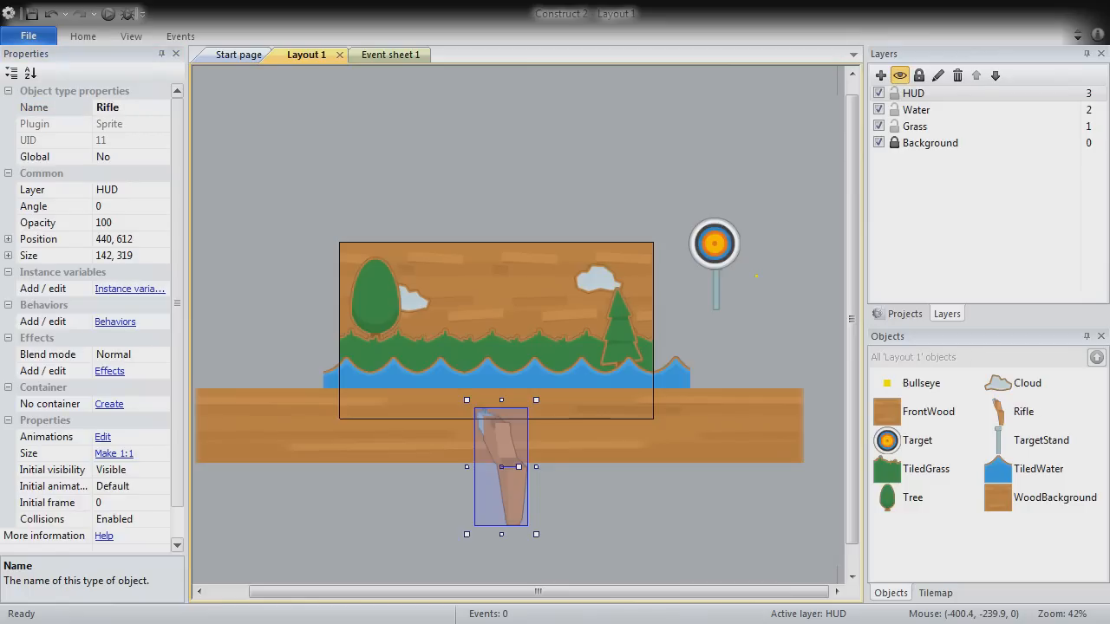
Set the Rifle sprite's position to 594, 461
{"action": "left_click", "coordinate": [129, 239]}
{"action": "type", "text": "594,467"}
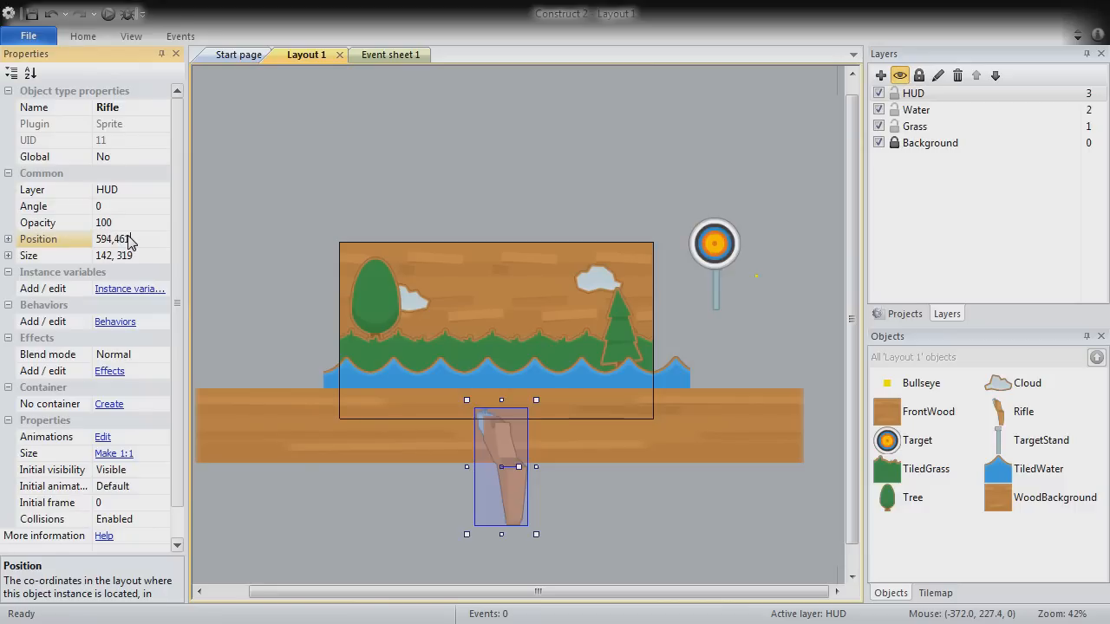
{"action": "key", "text": "Return"}
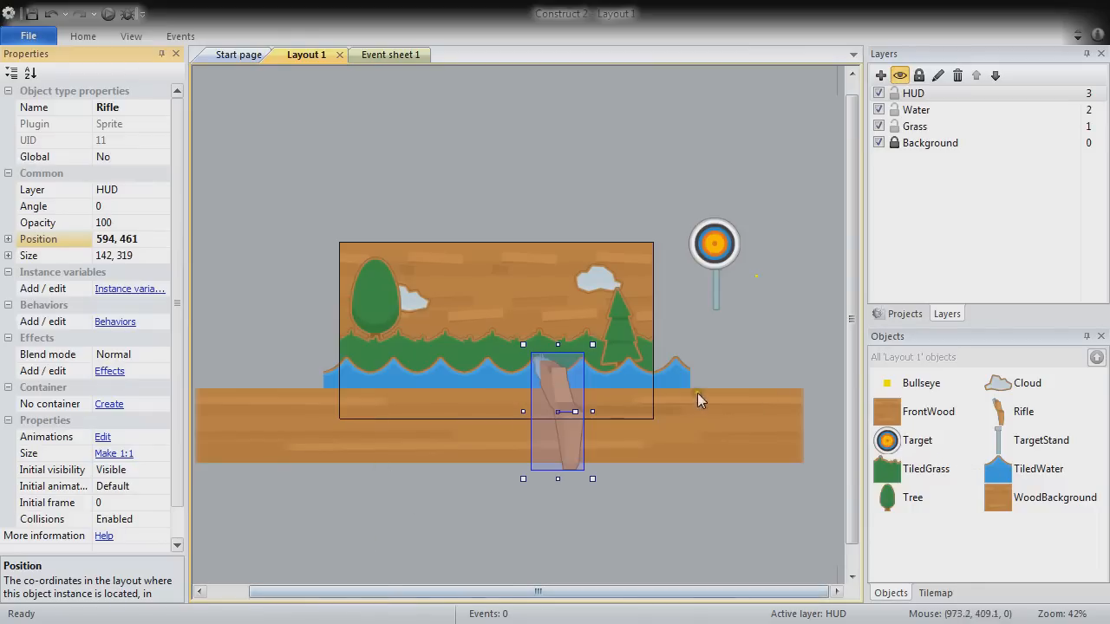
Insert another sprite on the HUD layer, placed just above the layout's upper edge
{"action": "left_click", "coordinate": [470, 551]}
{"action": "double_click", "coordinate": [487, 212]}
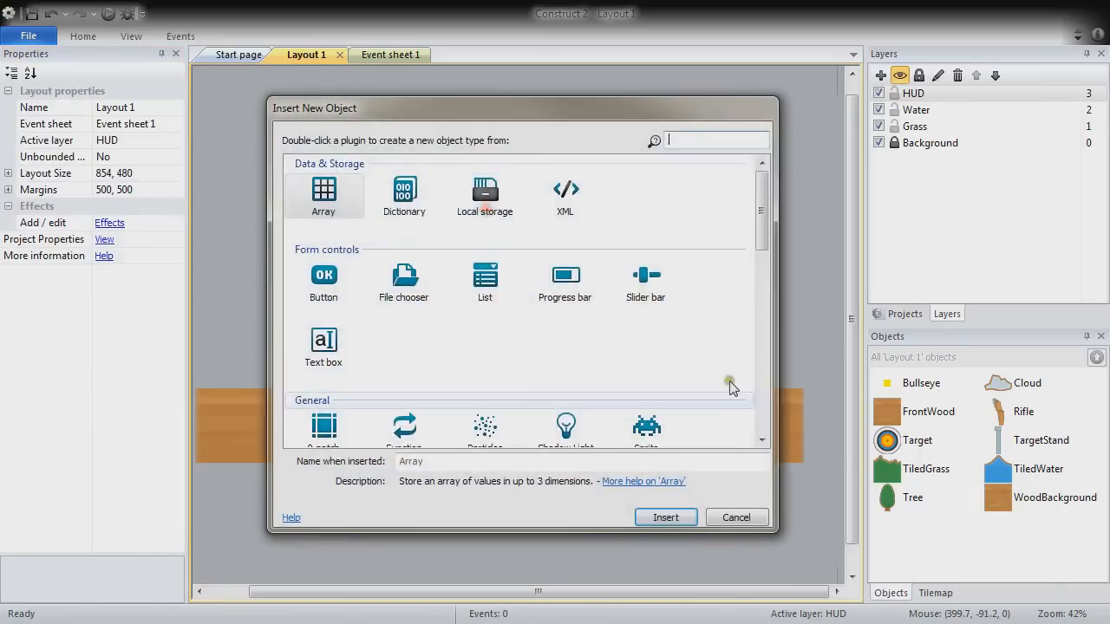
{"action": "left_click", "coordinate": [666, 518]}
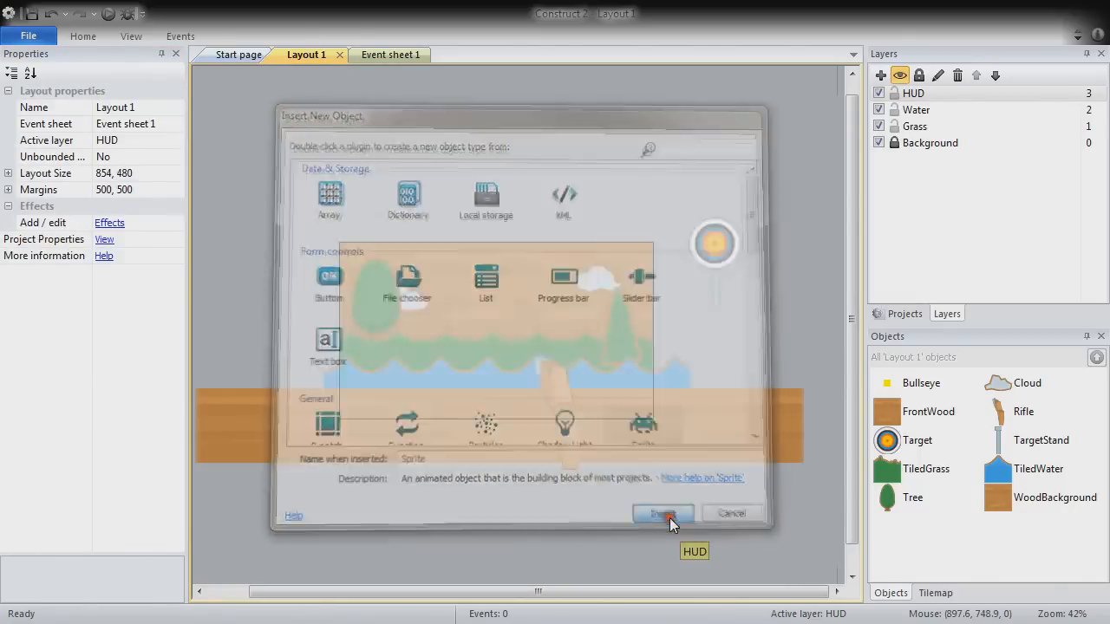
{"action": "left_click", "coordinate": [534, 209]}
Load curtain.png from the Original/PNG/Stall folder as the new sprite's image
{"action": "left_click", "coordinate": [297, 112]}
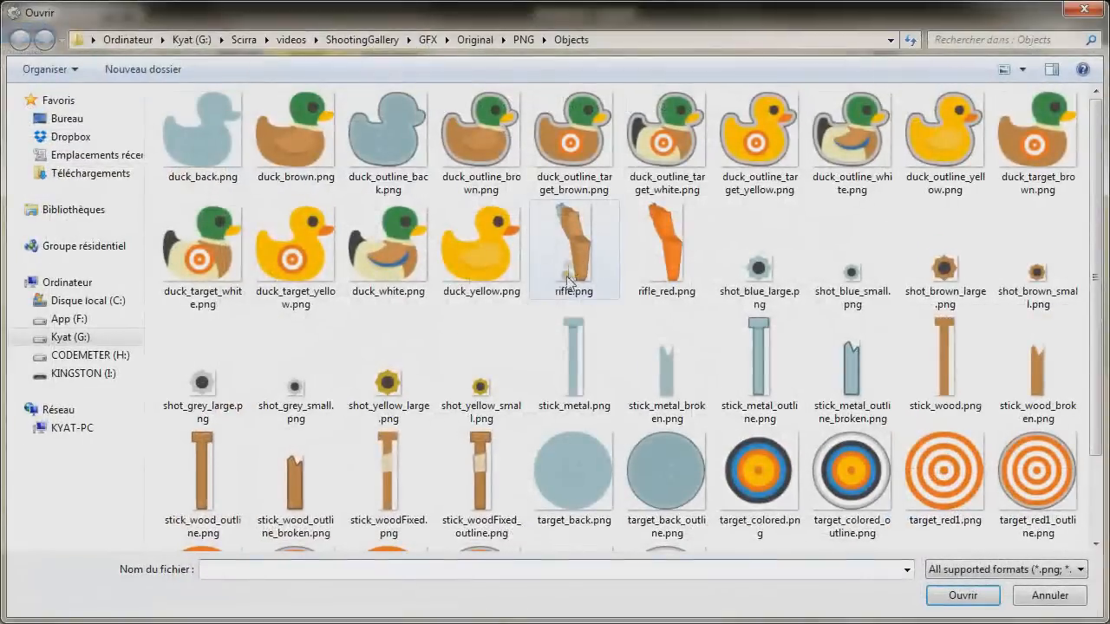
{"action": "left_click", "coordinate": [523, 40]}
{"action": "double_click", "coordinate": [221, 118]}
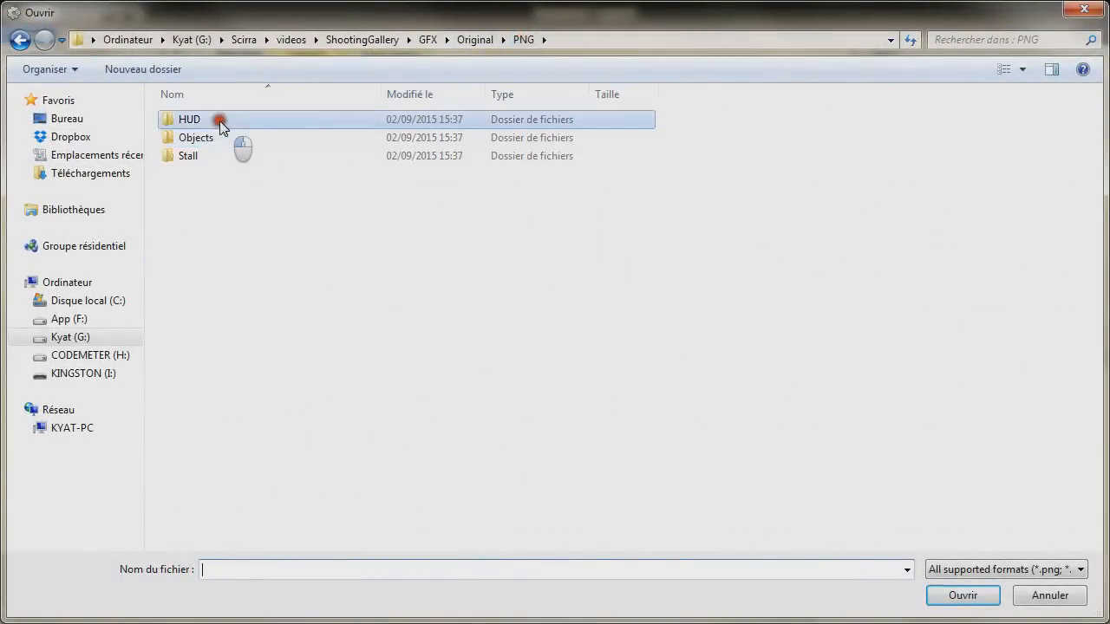
{"action": "left_click", "coordinate": [525, 40]}
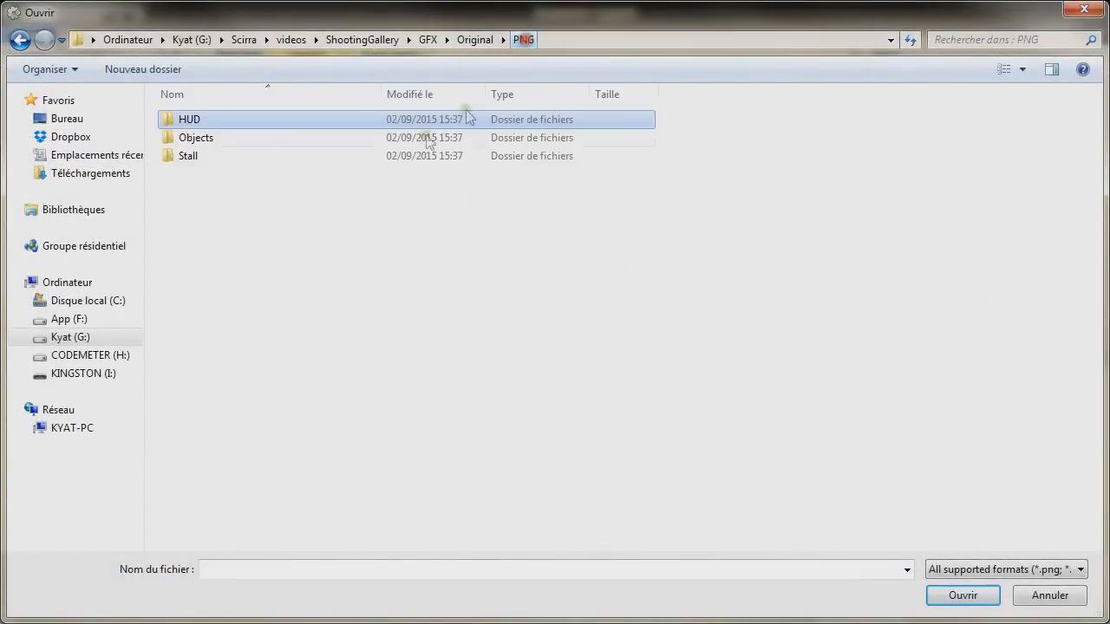
{"action": "double_click", "coordinate": [172, 153]}
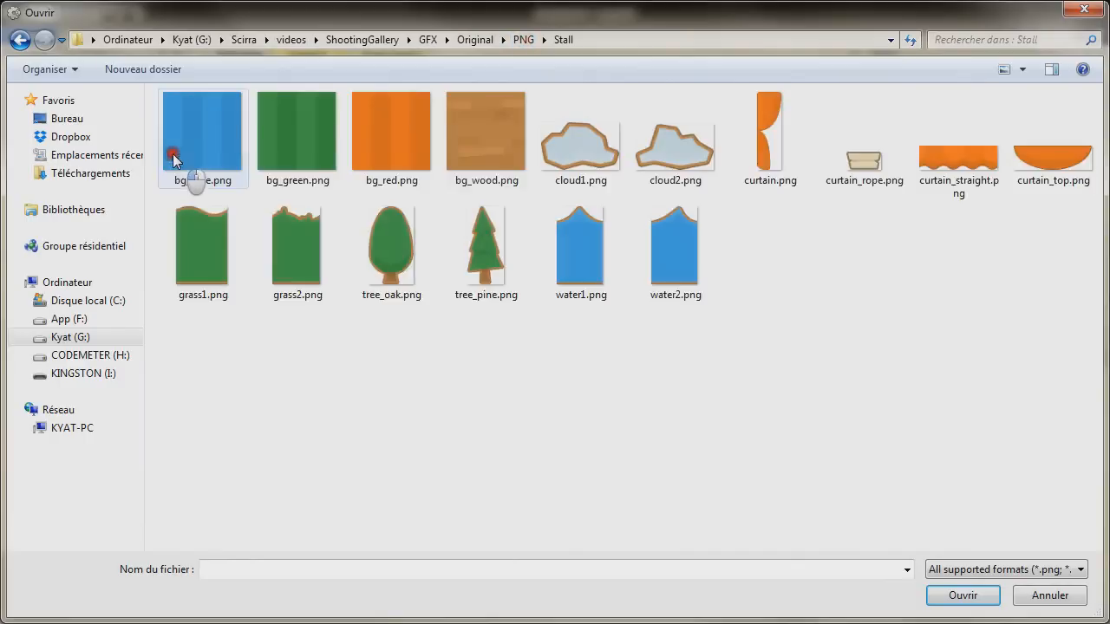
{"action": "left_click", "coordinate": [782, 131]}
{"action": "left_click", "coordinate": [960, 595]}
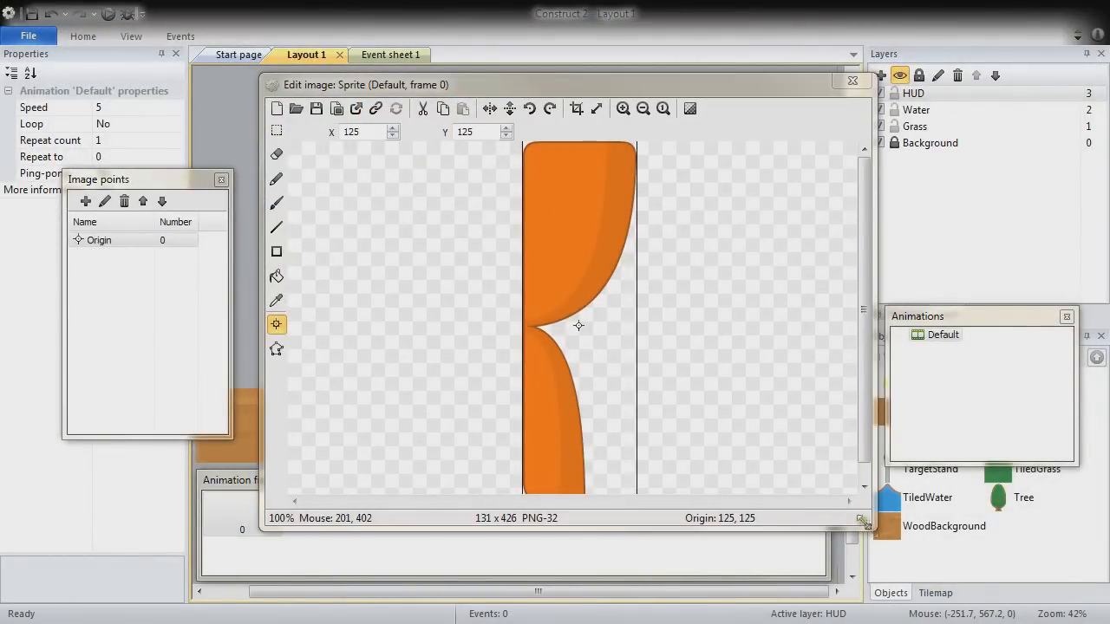
Enlarge the image editor to fit the whole curtain and quick-assign its origin to the top-left corner
{"action": "left_click_drag", "start_coordinate": [868, 525], "coordinate": [941, 579]}
{"action": "left_click", "coordinate": [96, 242]}
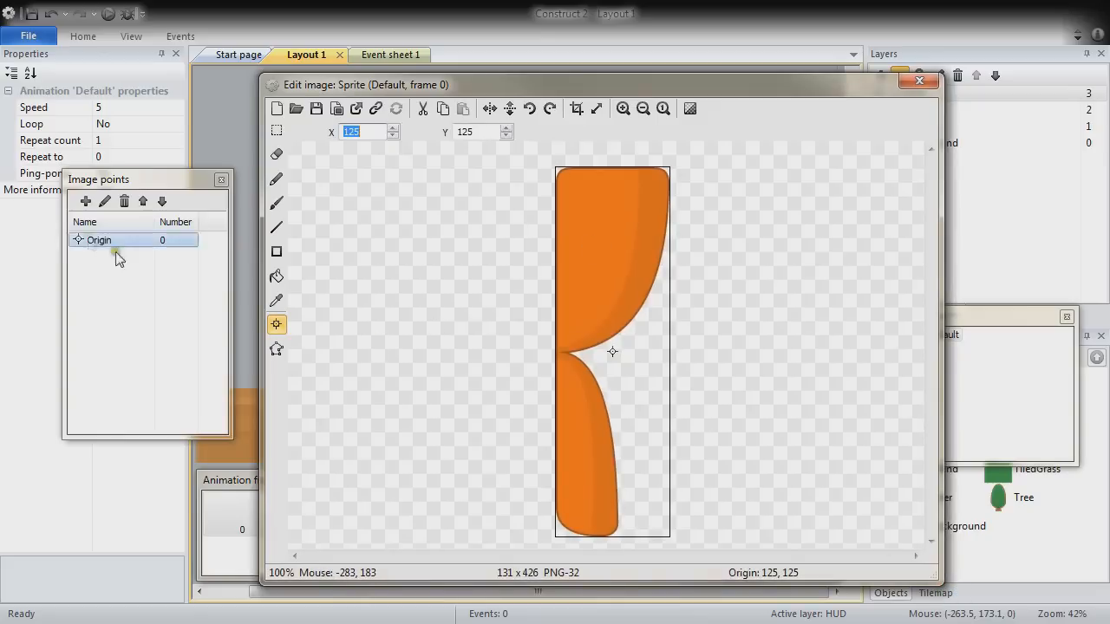
{"action": "right_click", "coordinate": [96, 242]}
{"action": "mouse_move", "coordinate": [271, 352]}
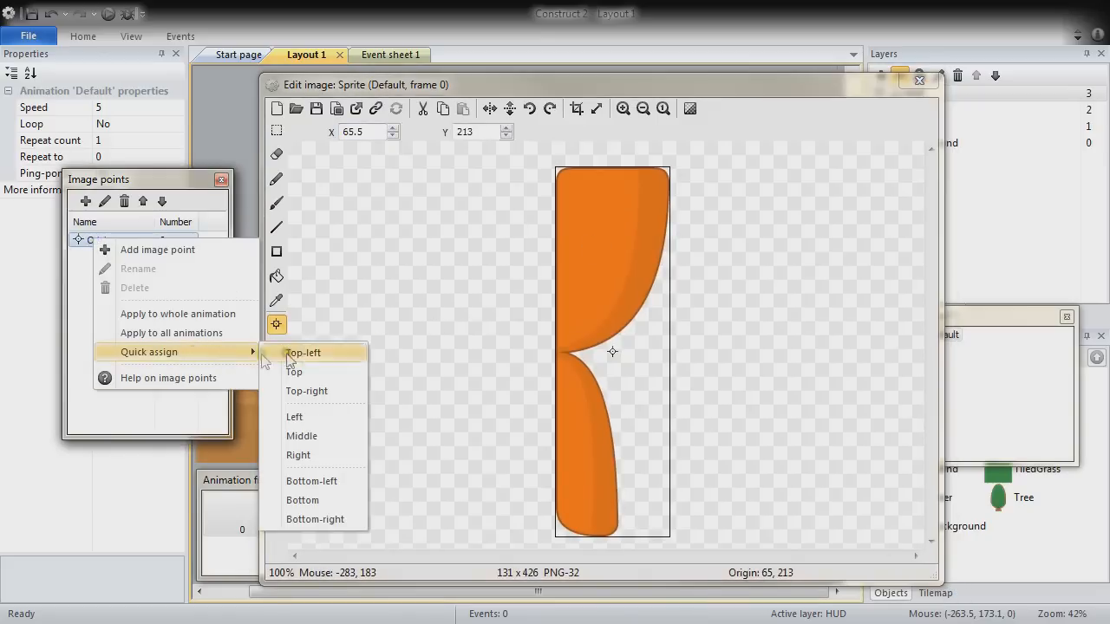
{"action": "left_click", "coordinate": [307, 354]}
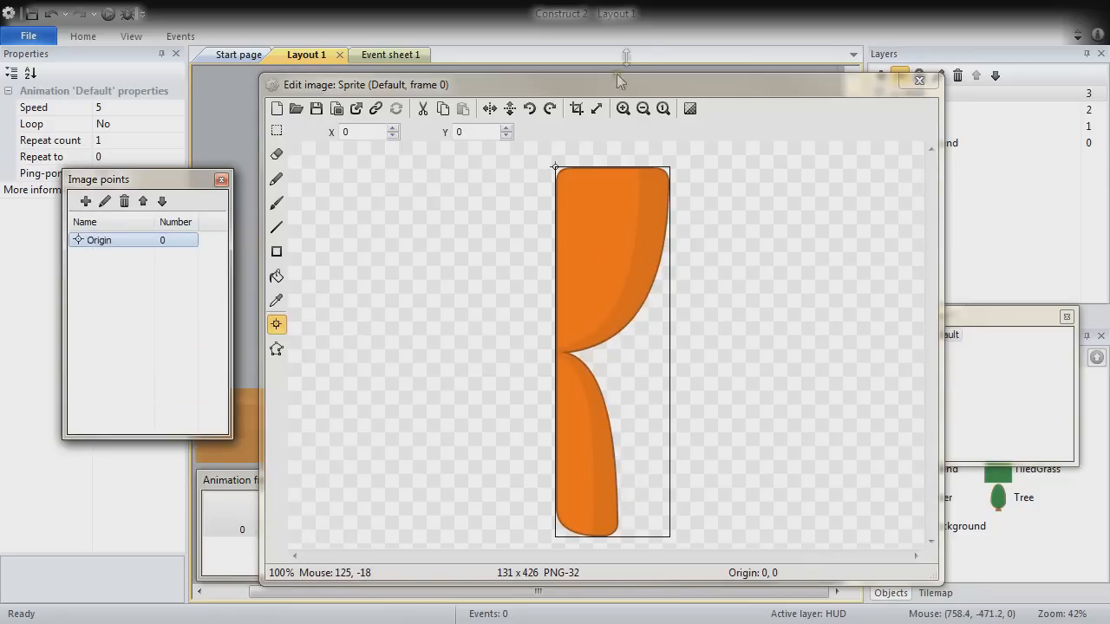
Duplicate the curtain's animation frame 0 and mirror the new frame 1 horizontally
{"action": "left_click_drag", "start_coordinate": [603, 87], "coordinate": [545, 26]}
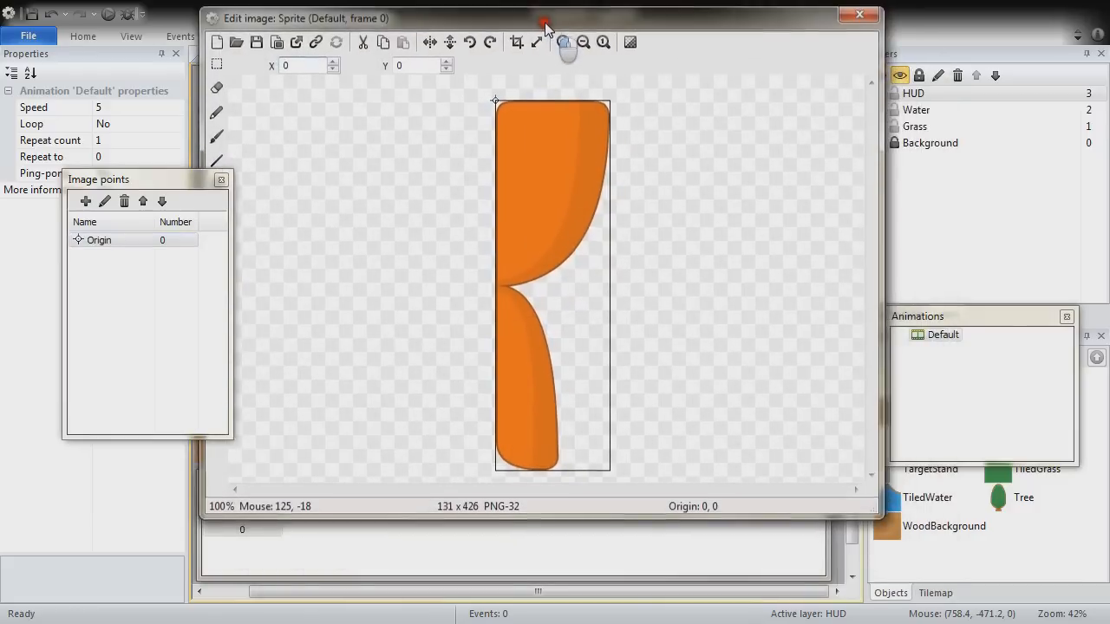
{"action": "left_click", "coordinate": [439, 569]}
{"action": "right_click", "coordinate": [243, 509]}
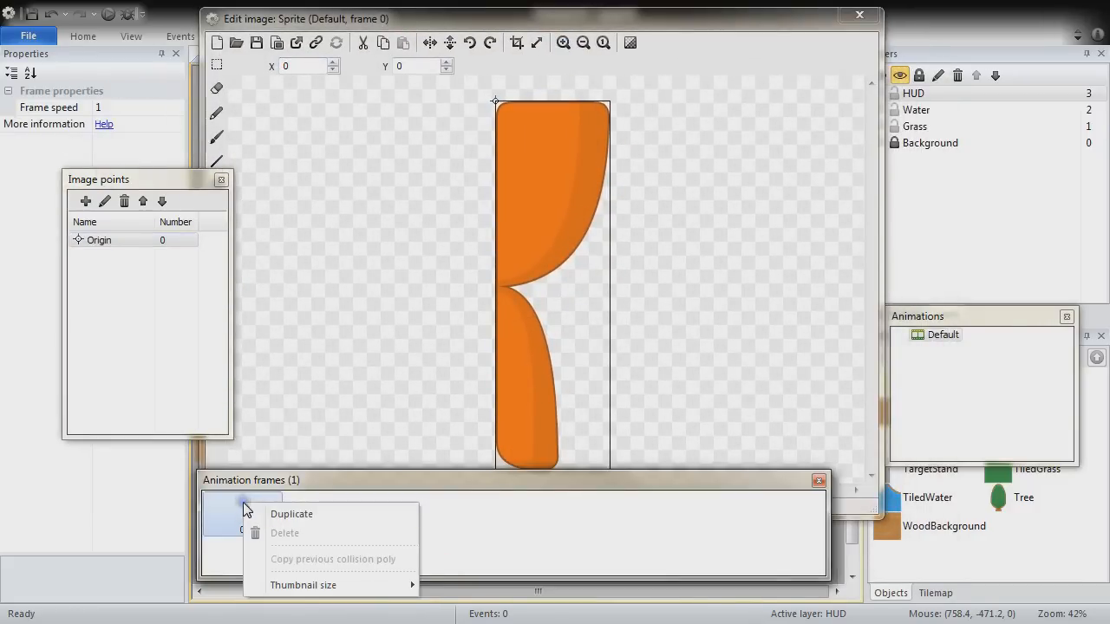
{"action": "left_click", "coordinate": [309, 517]}
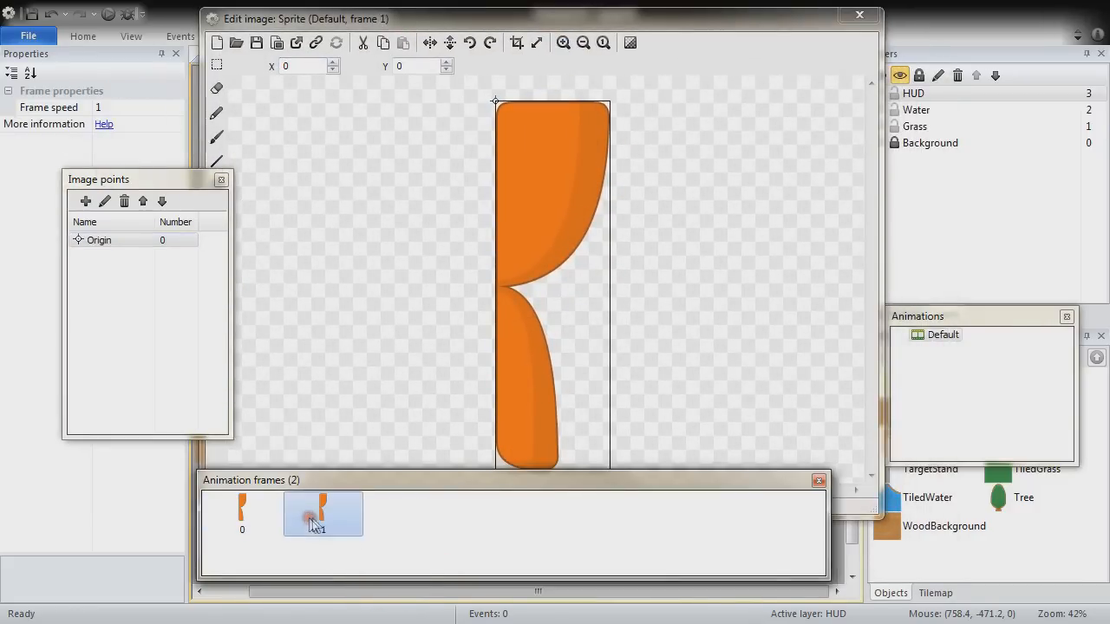
{"action": "left_click", "coordinate": [431, 44]}
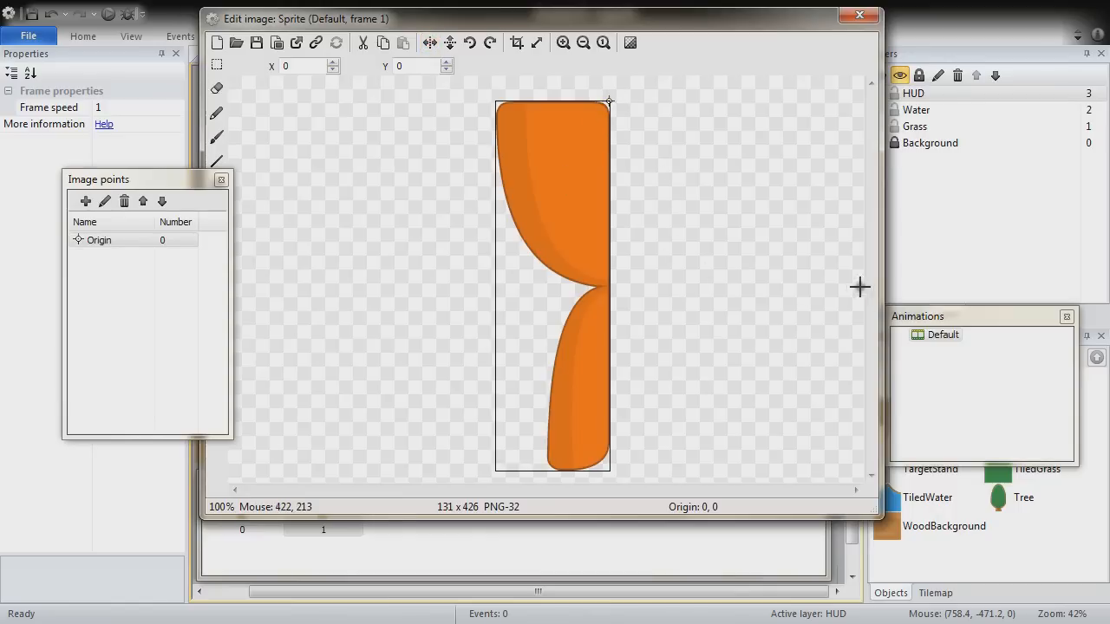
Edit the speed of the curtain's Default animation and close the image editor
{"action": "left_click", "coordinate": [933, 337]}
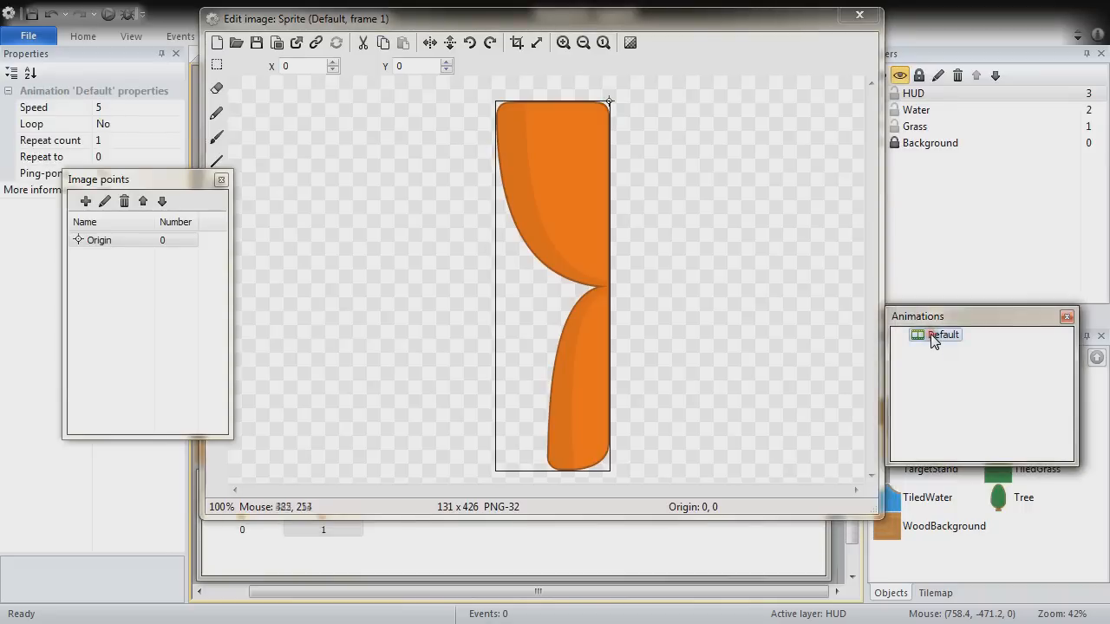
{"action": "left_click", "coordinate": [140, 106]}
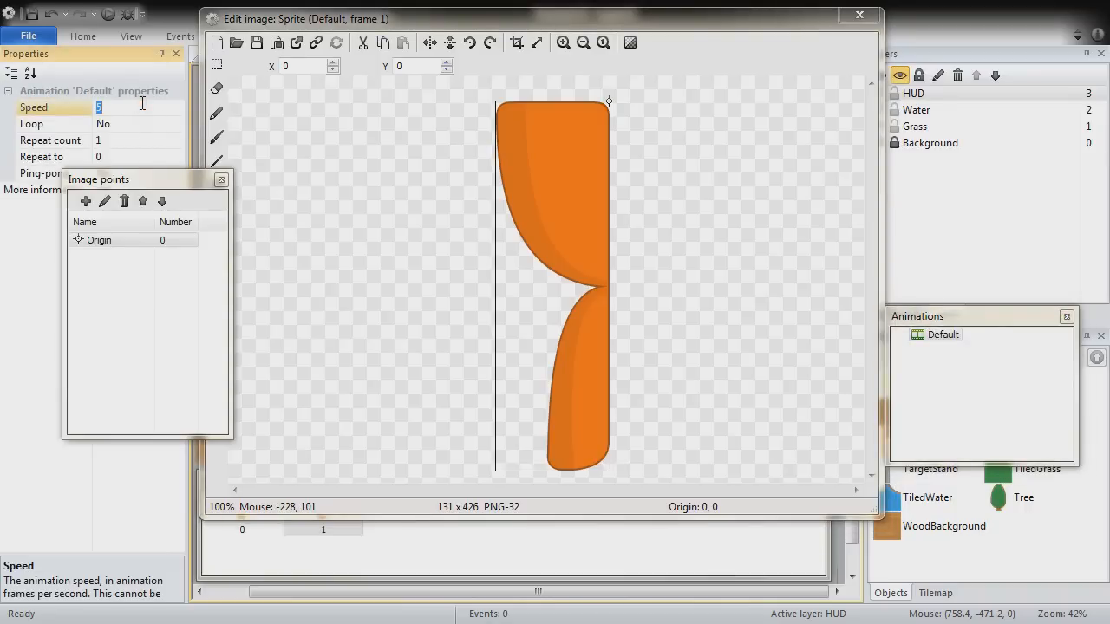
{"action": "left_click", "coordinate": [859, 15]}
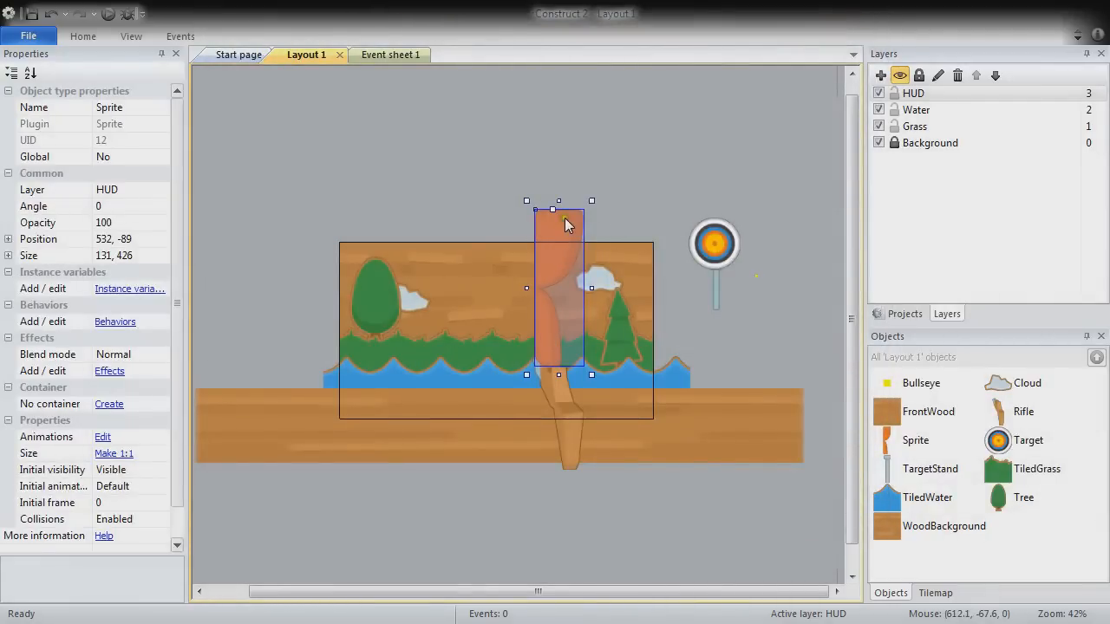
Rename the curtain sprite to Curtain and set its position to 0, 0
{"action": "left_click", "coordinate": [126, 107]}
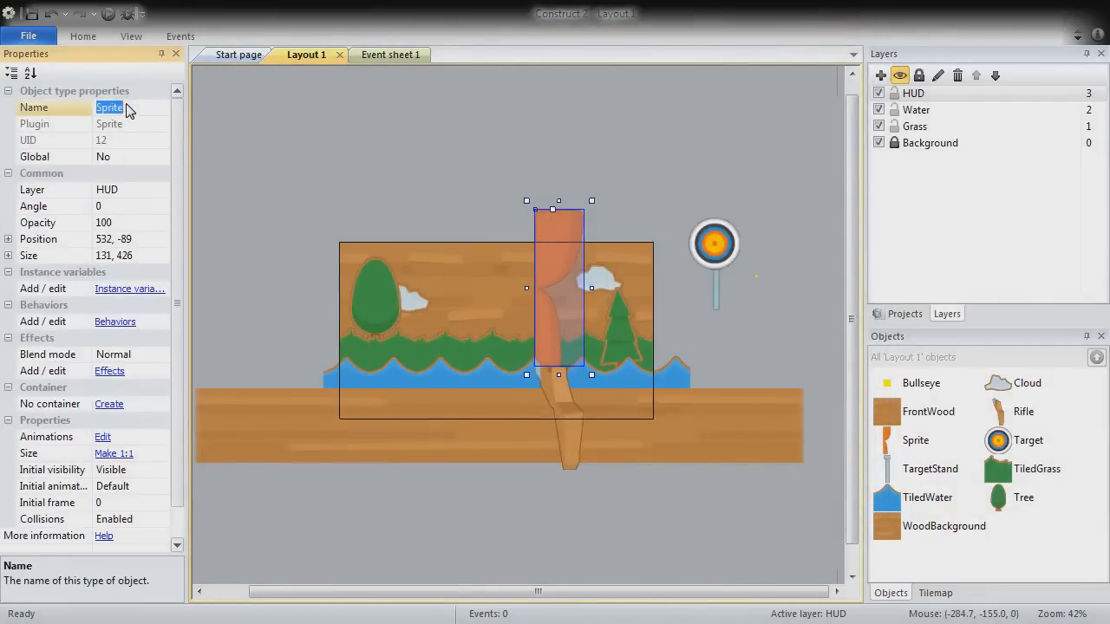
{"action": "key", "text": "Return"}
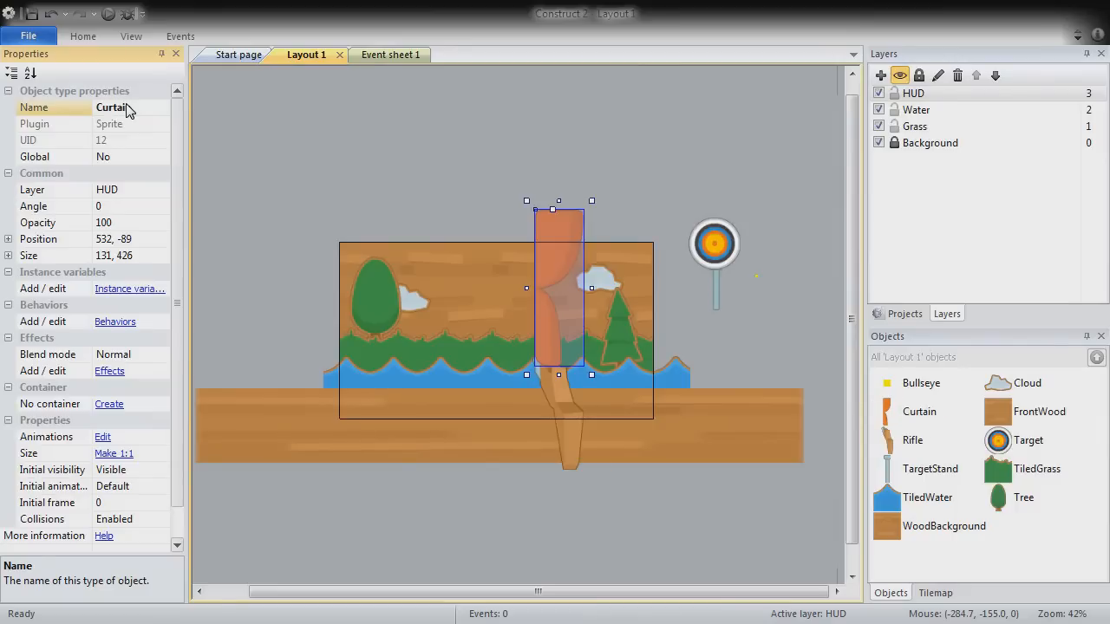
{"action": "left_click", "coordinate": [113, 241]}
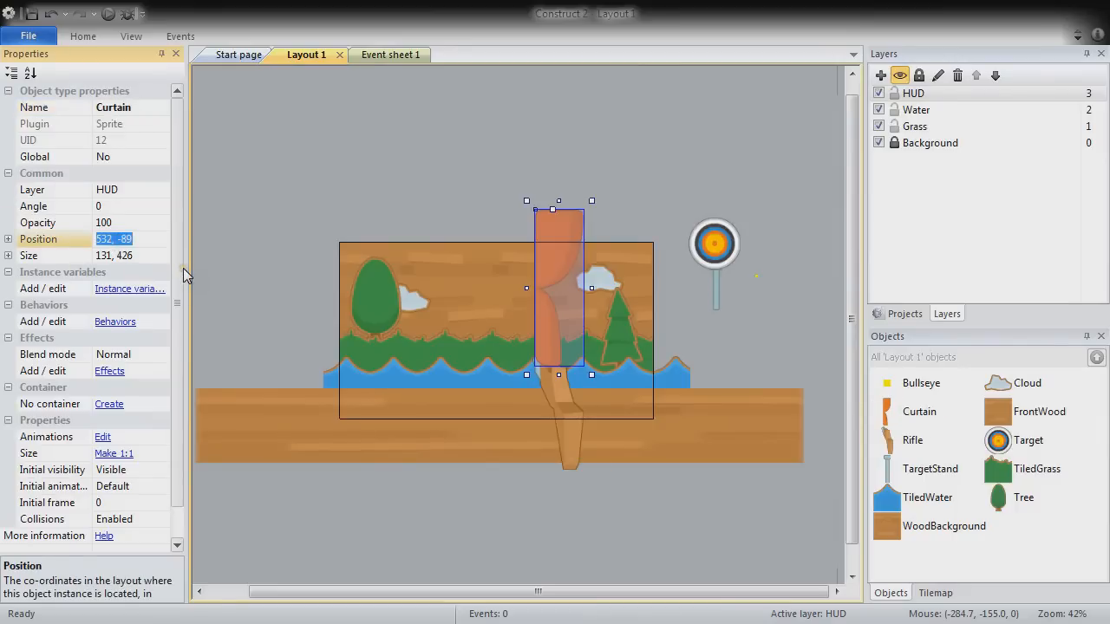
{"action": "type", "text": "0, 0"}
{"action": "key", "text": "Return"}
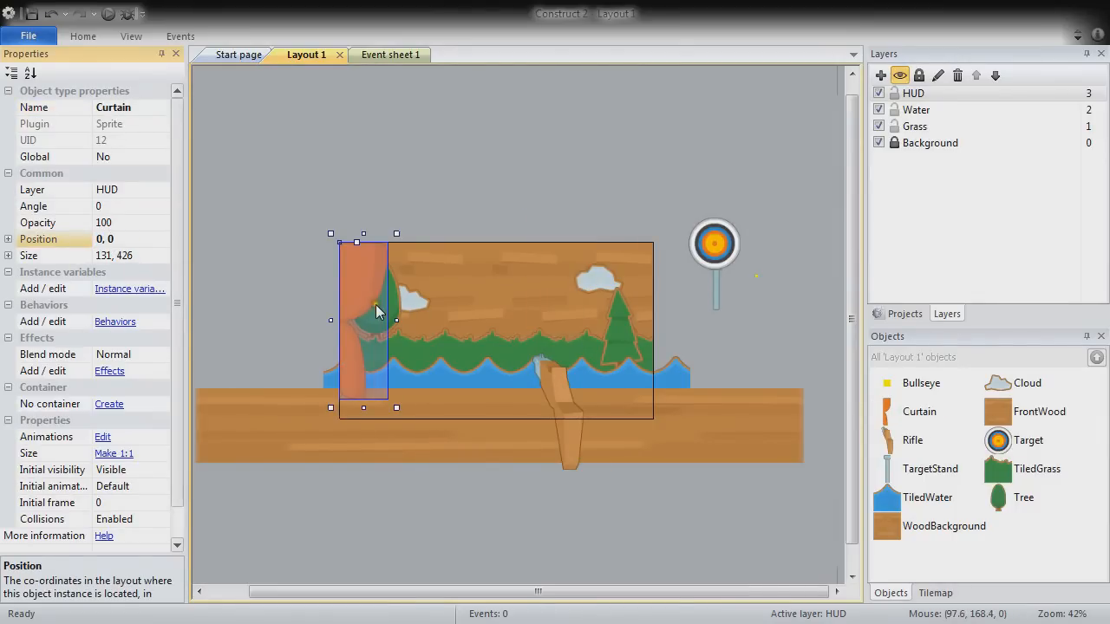
Place a copy of the Curtain sprite inside the layout's right edge, at about 720, -2
{"action": "left_click_drag", "start_coordinate": [359, 260], "coordinate": [619, 262], "text": "ctrl"}
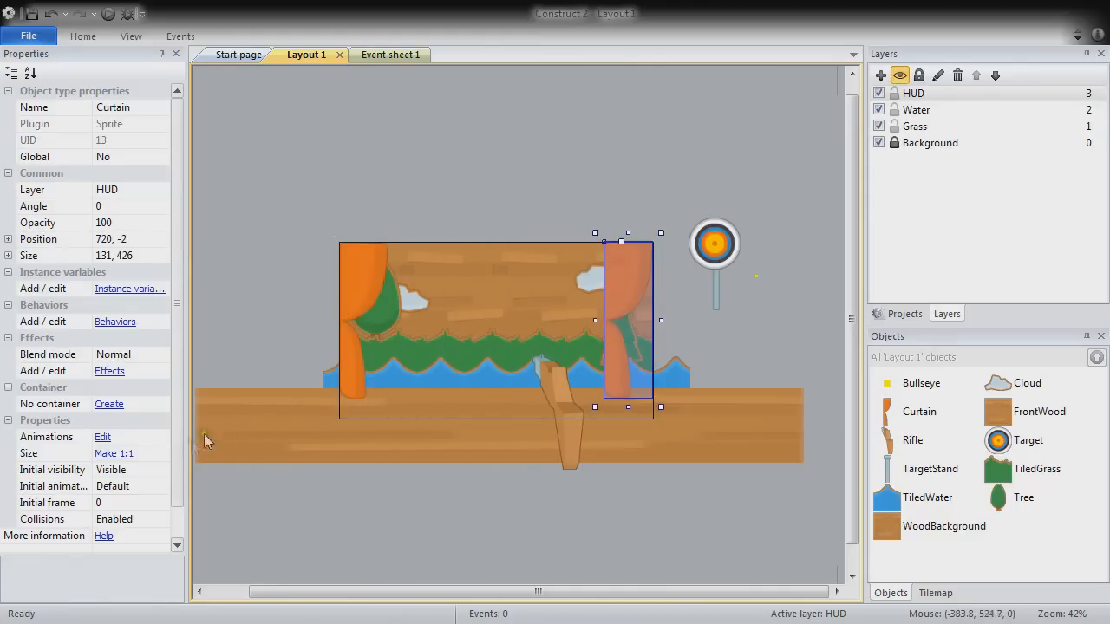
Set the second Curtain copy's initial frame to 1 and its position to 854, 0
{"action": "left_click", "coordinate": [124, 502]}
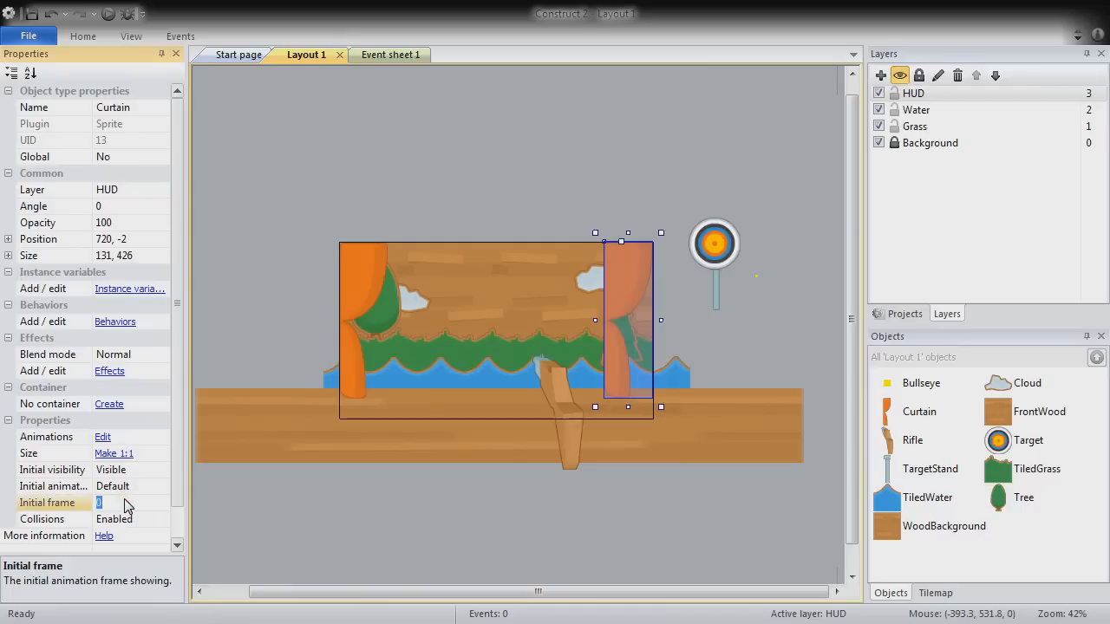
{"action": "type", "text": "1"}
{"action": "key", "text": "Return"}
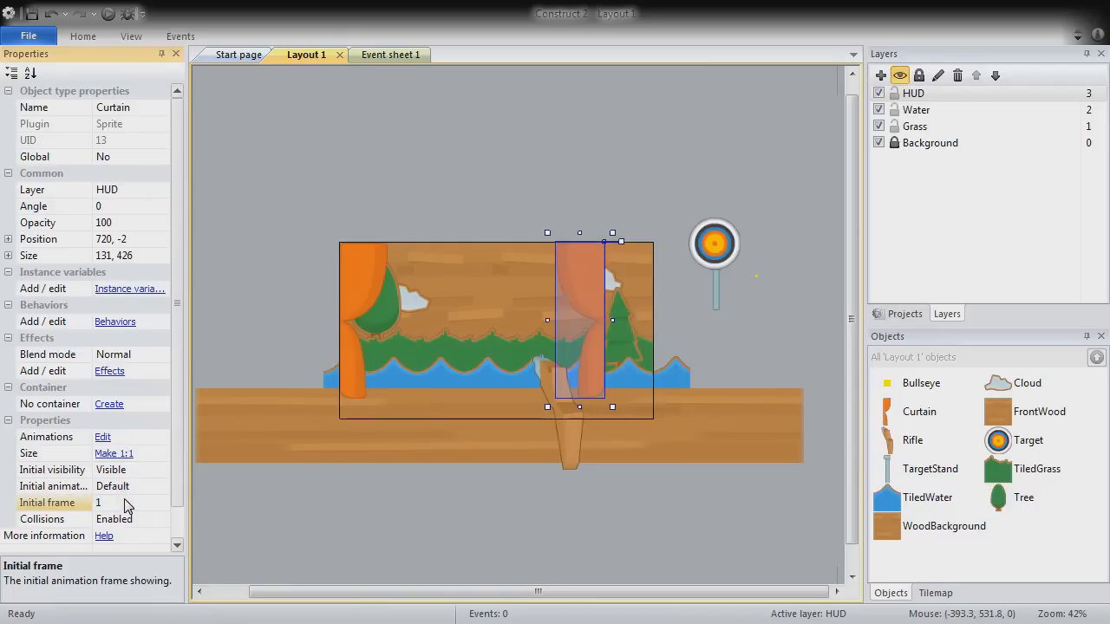
{"action": "left_click", "coordinate": [106, 240]}
{"action": "left_click", "coordinate": [110, 239]}
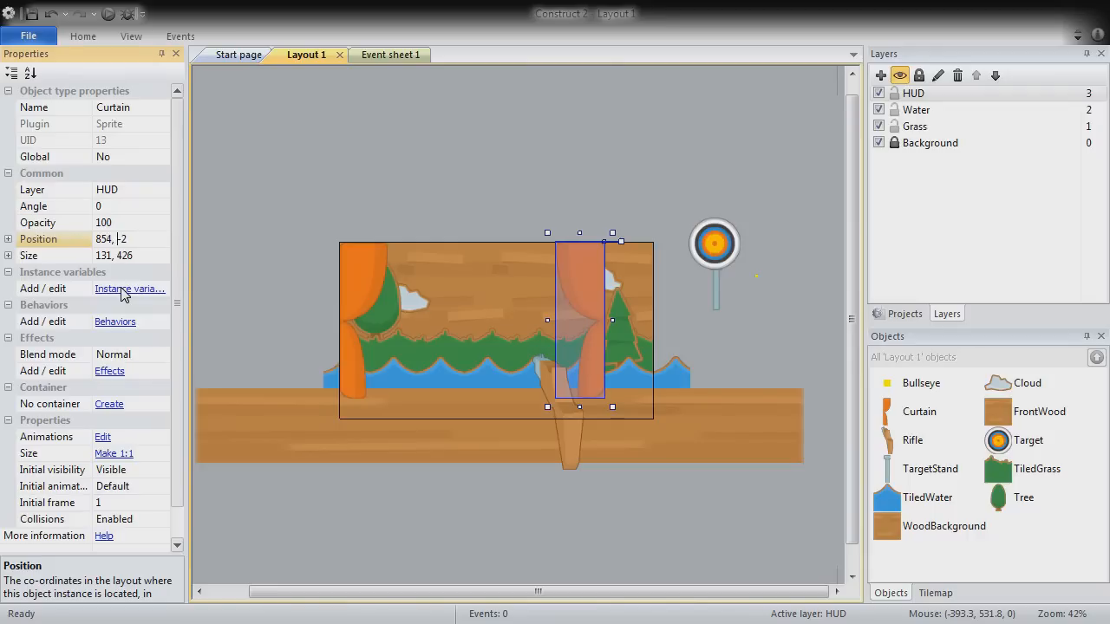
{"action": "key", "text": "Return"}
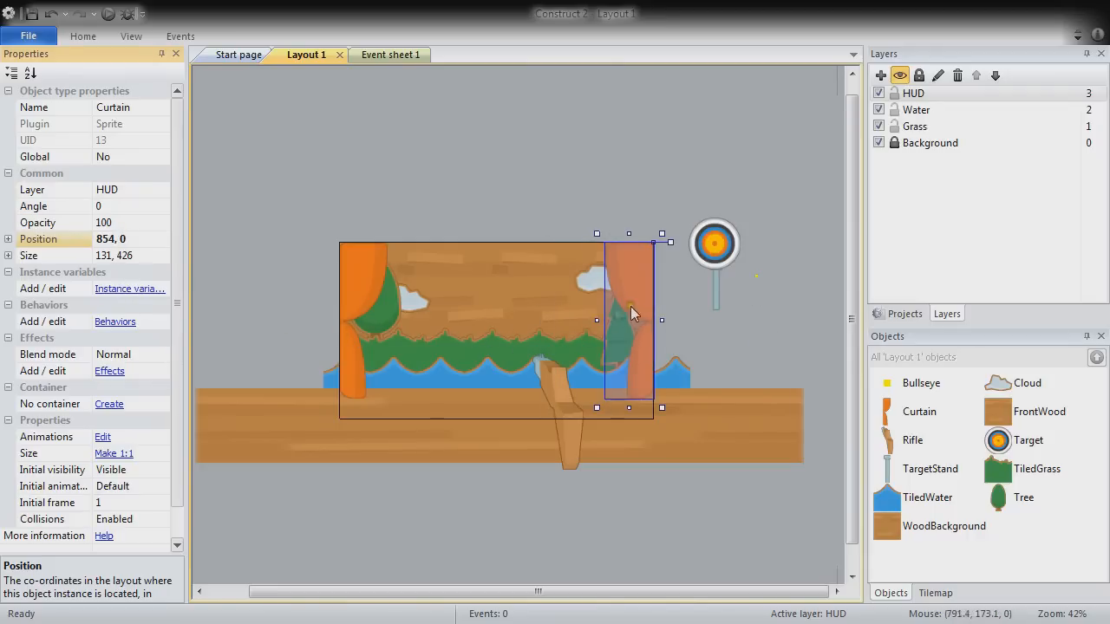
{"action": "left_click", "coordinate": [426, 190]}
Insert a Sprite object beside the layout on the HUD layer with curtain_rope.png as its image
{"action": "double_click", "coordinate": [280, 299]}
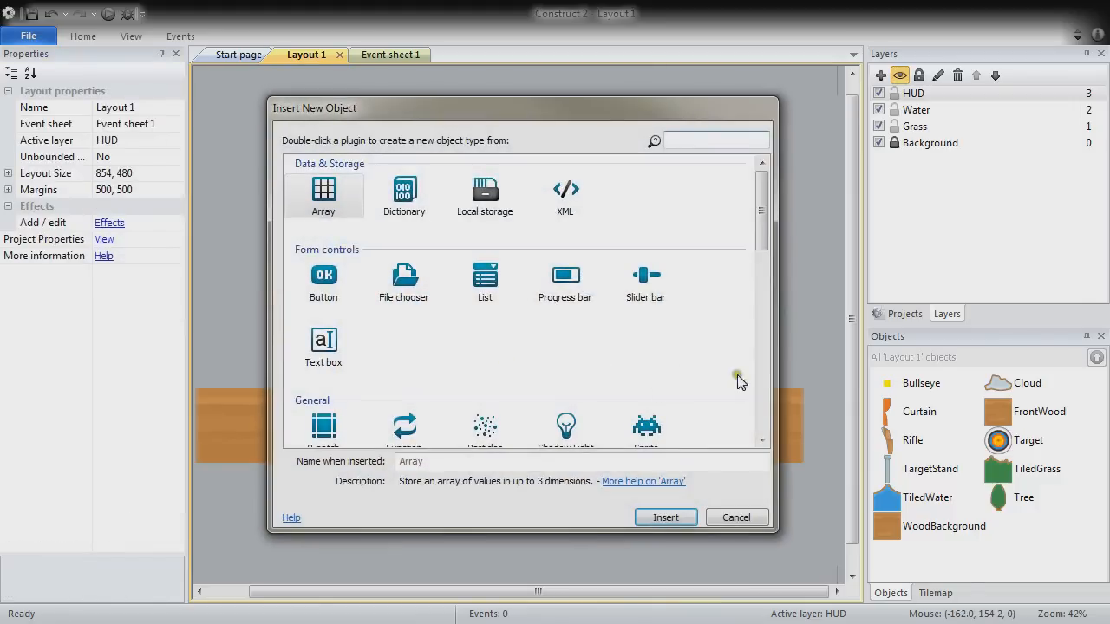
{"action": "double_click", "coordinate": [643, 423]}
{"action": "left_click", "coordinate": [274, 293]}
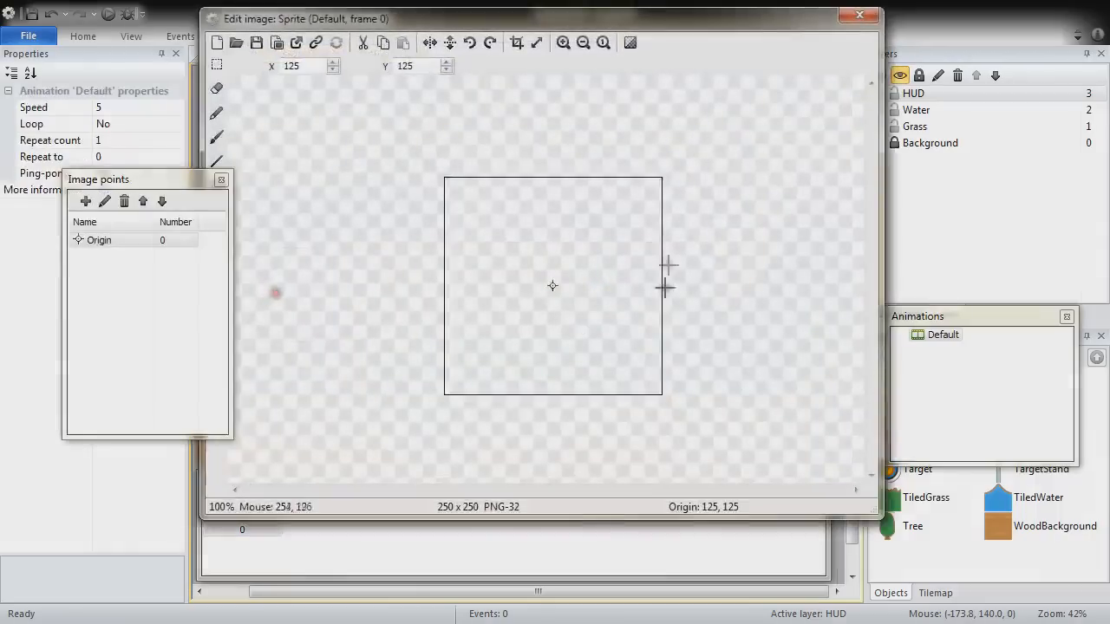
{"action": "left_click", "coordinate": [235, 43]}
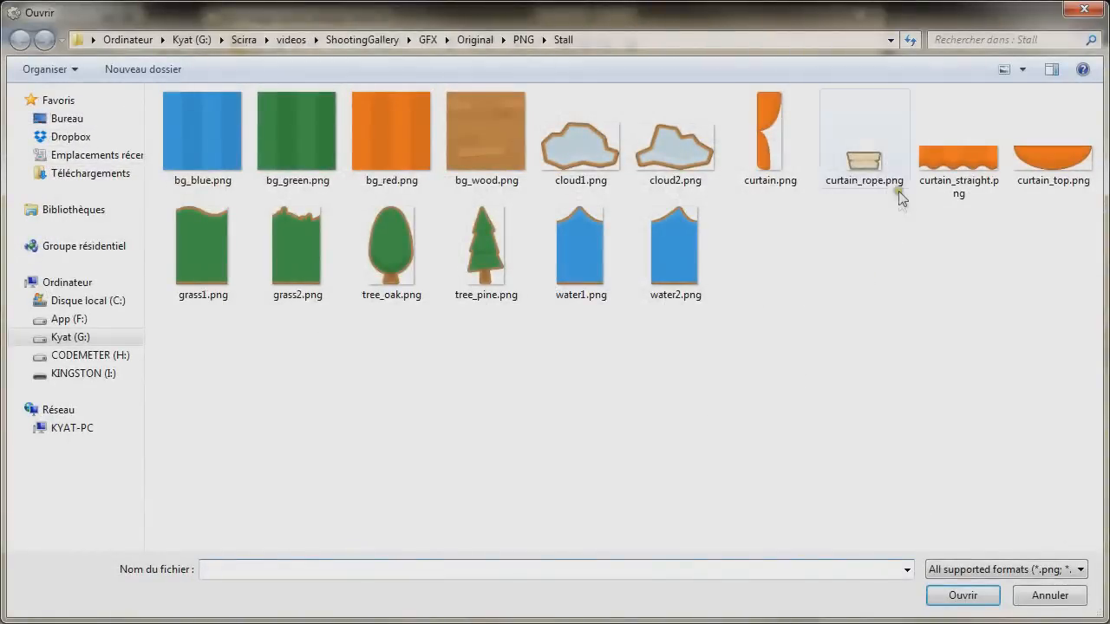
{"action": "double_click", "coordinate": [883, 180]}
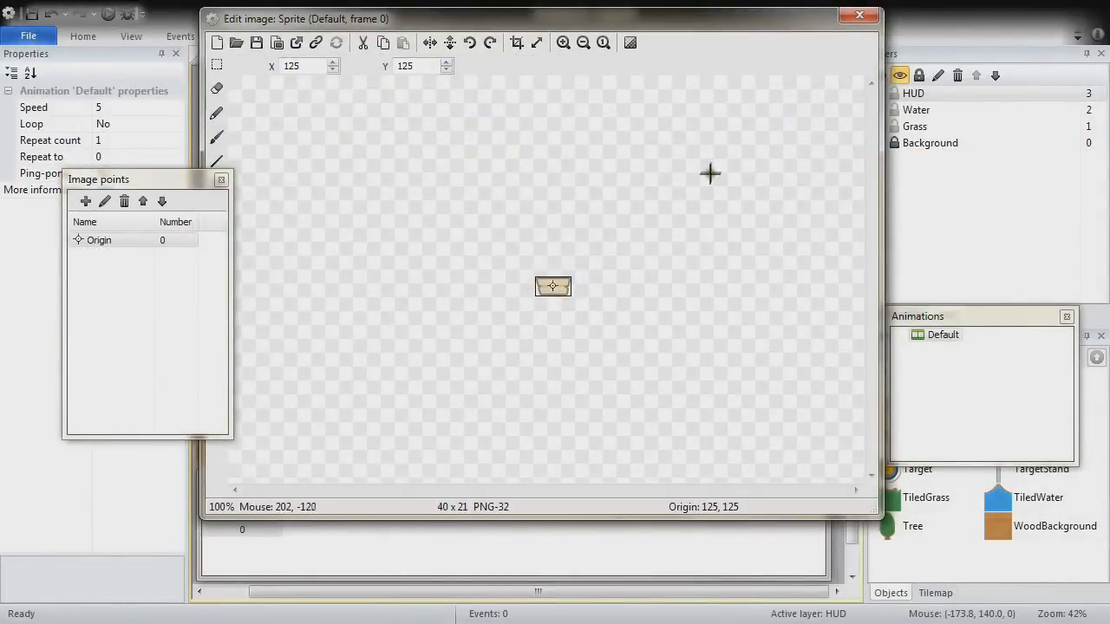
{"action": "left_click", "coordinate": [860, 17]}
Move the rope sprite onto the left curtain's pinch at about 9, 216 and place a copy on the right curtain at about 847, 218
{"action": "scroll", "coordinate": [379, 358], "scroll_direction": "up", "scroll_amount": 2, "text": "ctrl"}
{"action": "left_click_drag", "start_coordinate": [225, 290], "coordinate": [304, 321]}
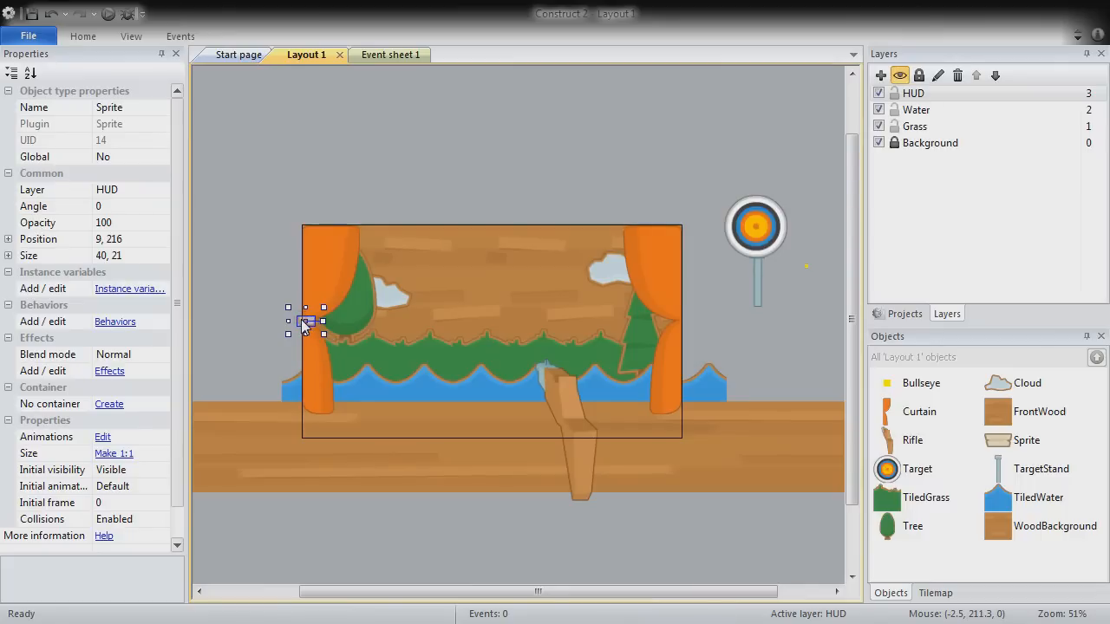
{"action": "left_click", "coordinate": [302, 320]}
{"action": "mouse_move", "coordinate": [303, 325]}
{"action": "left_mouse_down", "text": "ctrl"}
{"action": "mouse_move", "coordinate": [702, 330]}
{"action": "mouse_move", "coordinate": [686, 327]}
{"action": "left_mouse_up", "text": "ctrl"}
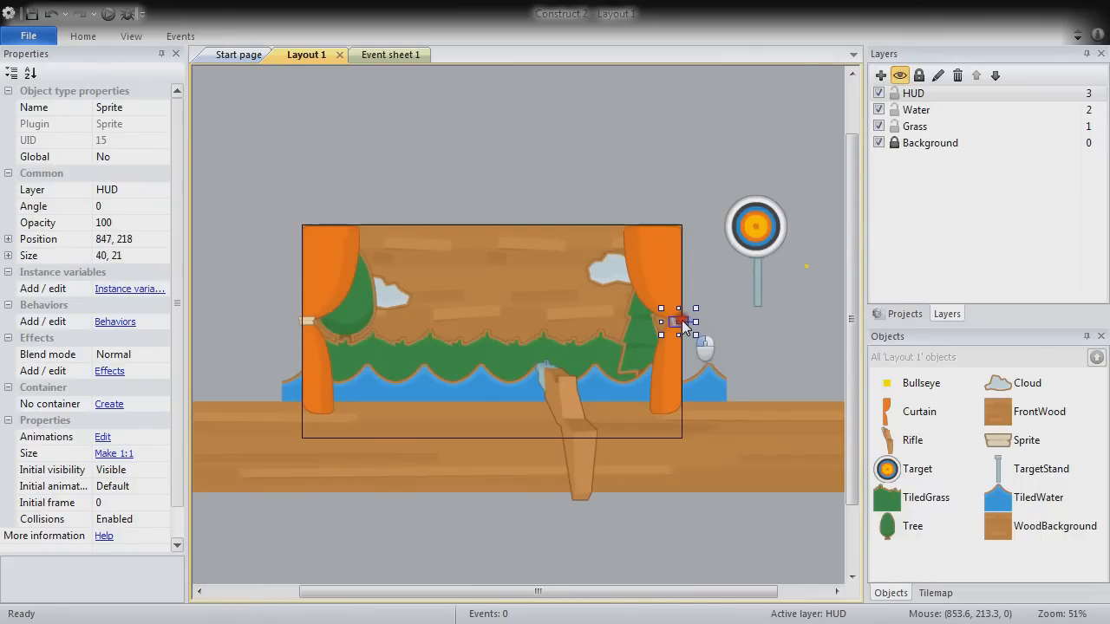
Set the right curtain rope's position to 847, 216, level with the left rope
{"action": "left_click", "coordinate": [312, 320]}
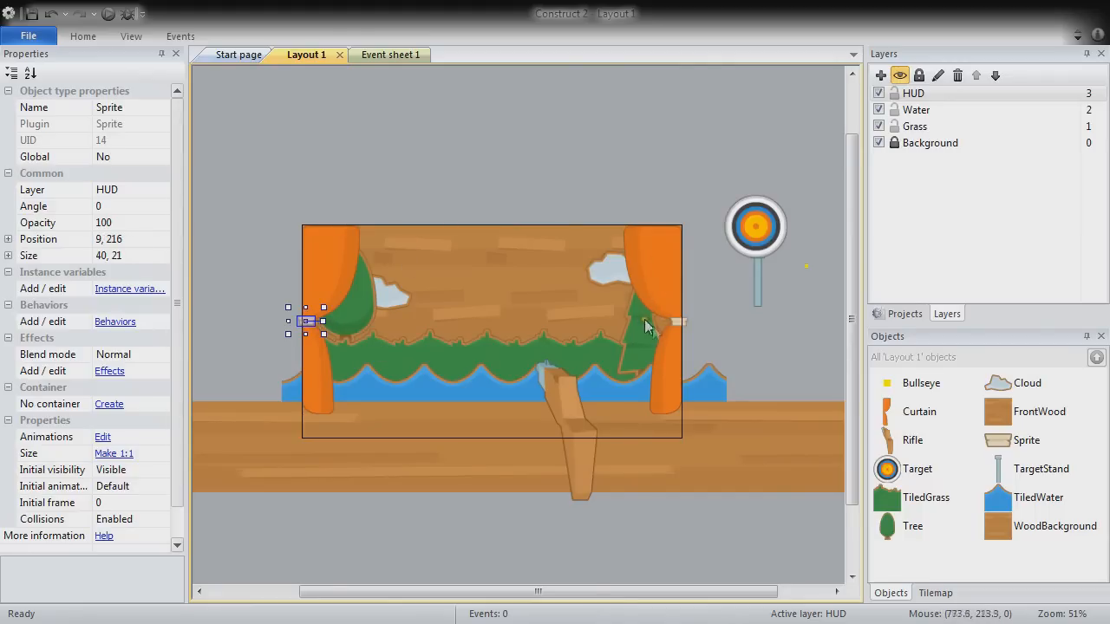
{"action": "left_click", "coordinate": [680, 322]}
{"action": "left_click", "coordinate": [141, 240]}
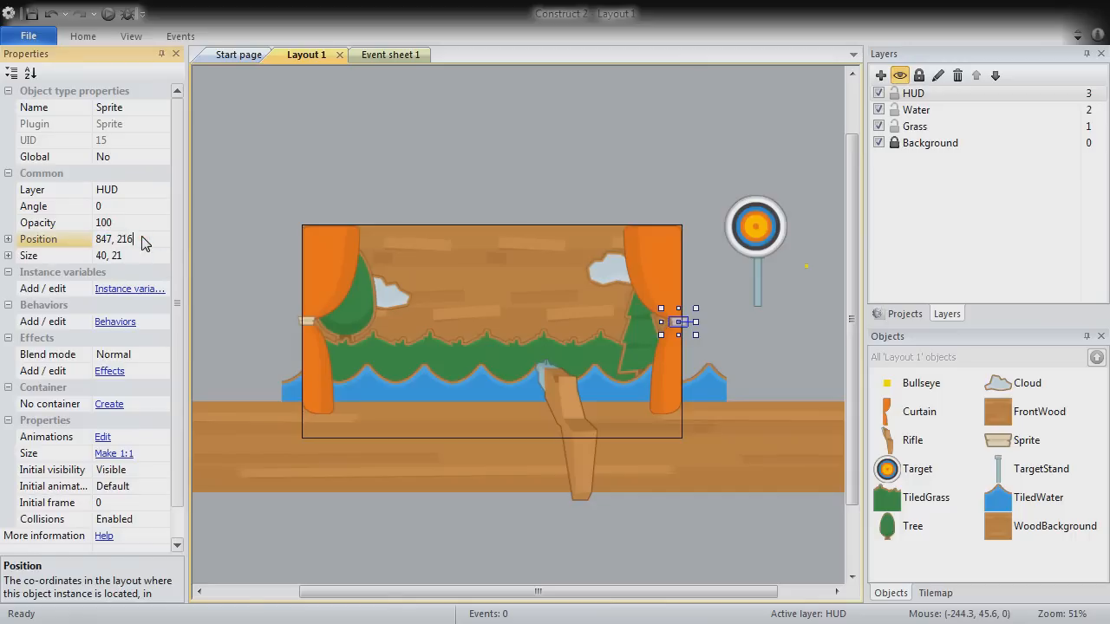
{"action": "left_click", "coordinate": [741, 341]}
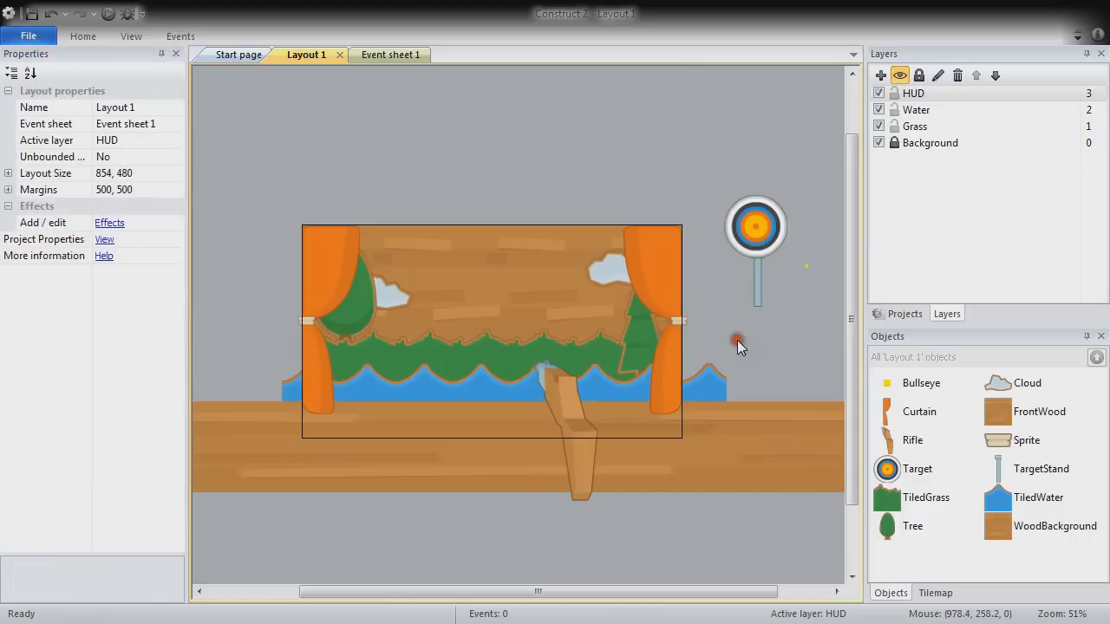
Insert a Tiled Background object on the HUD layer with curtain_straight.png as its image
{"action": "scroll", "coordinate": [414, 354], "scroll_direction": "up", "scroll_amount": 3, "text": "ctrl"}
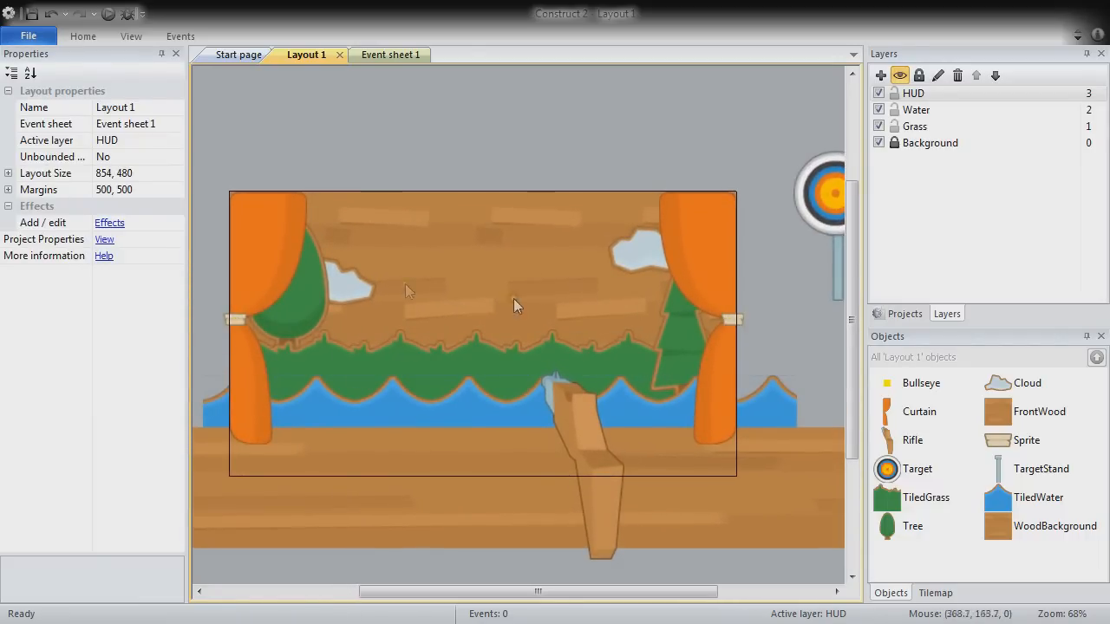
{"action": "double_click", "coordinate": [433, 169]}
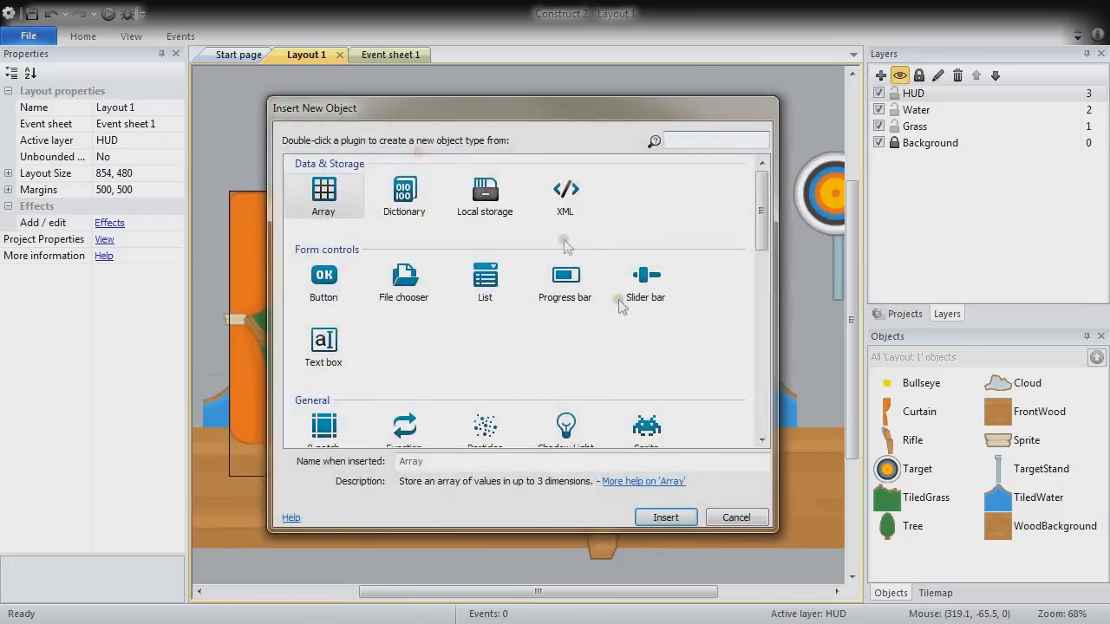
{"action": "scroll", "coordinate": [765, 234], "scroll_direction": "down", "scroll_amount": 3}
{"action": "double_click", "coordinate": [473, 357]}
{"action": "left_click", "coordinate": [318, 168]}
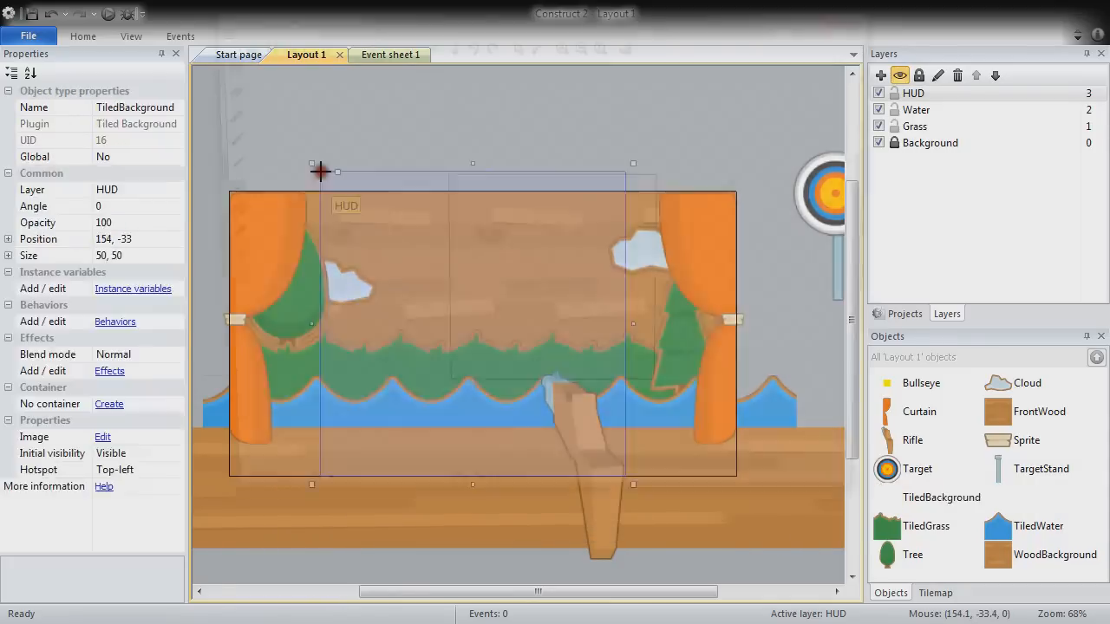
{"action": "left_click", "coordinate": [236, 42]}
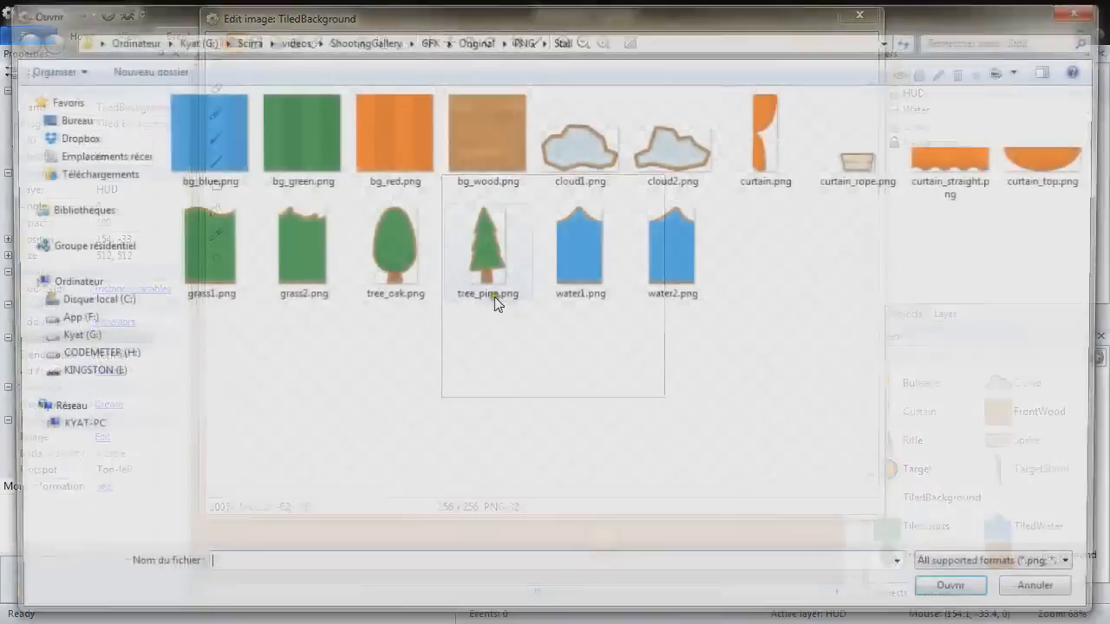
{"action": "left_click", "coordinate": [963, 152]}
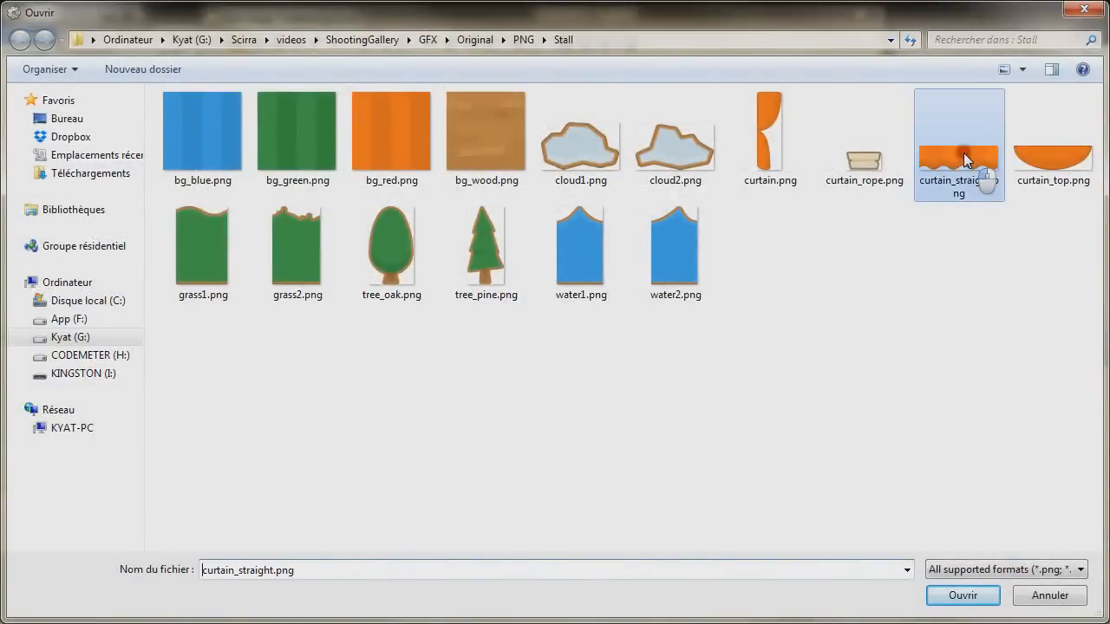
{"action": "left_click", "coordinate": [987, 599]}
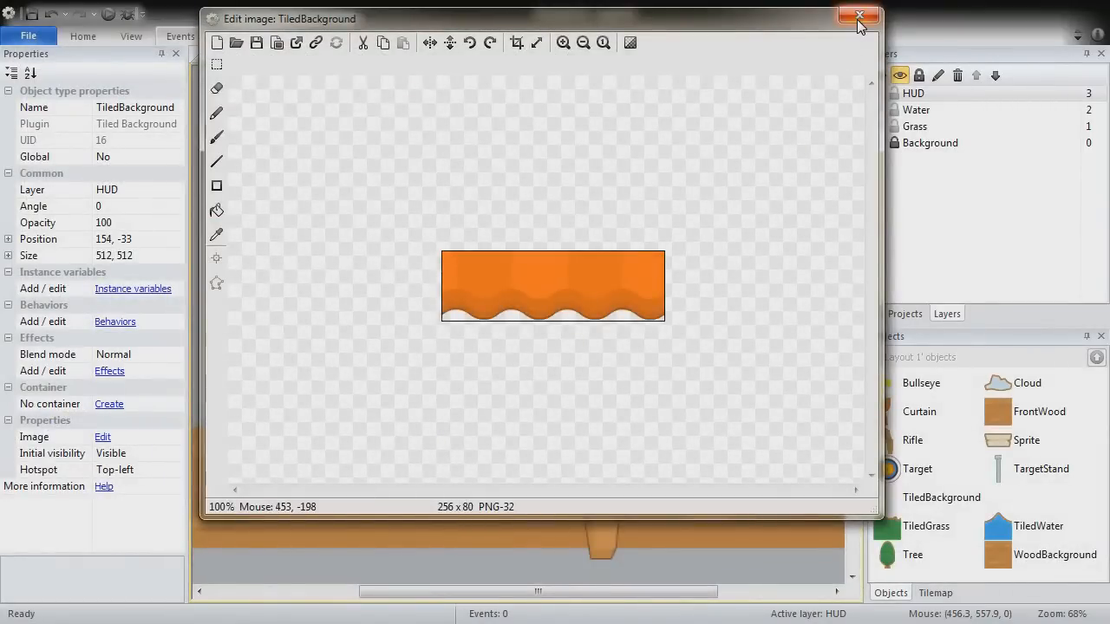
{"action": "left_click", "coordinate": [859, 17]}
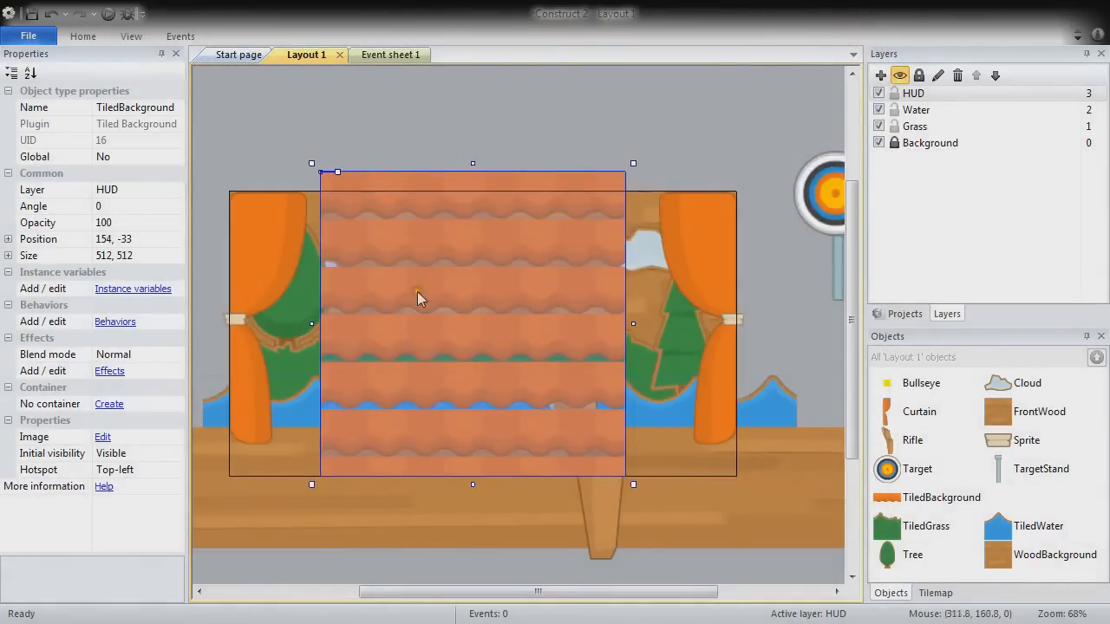
Shrink the straight curtain's tiled background to a single row and set its size to 854, 79
{"action": "left_click_drag", "start_coordinate": [473, 486], "coordinate": [496, 230]}
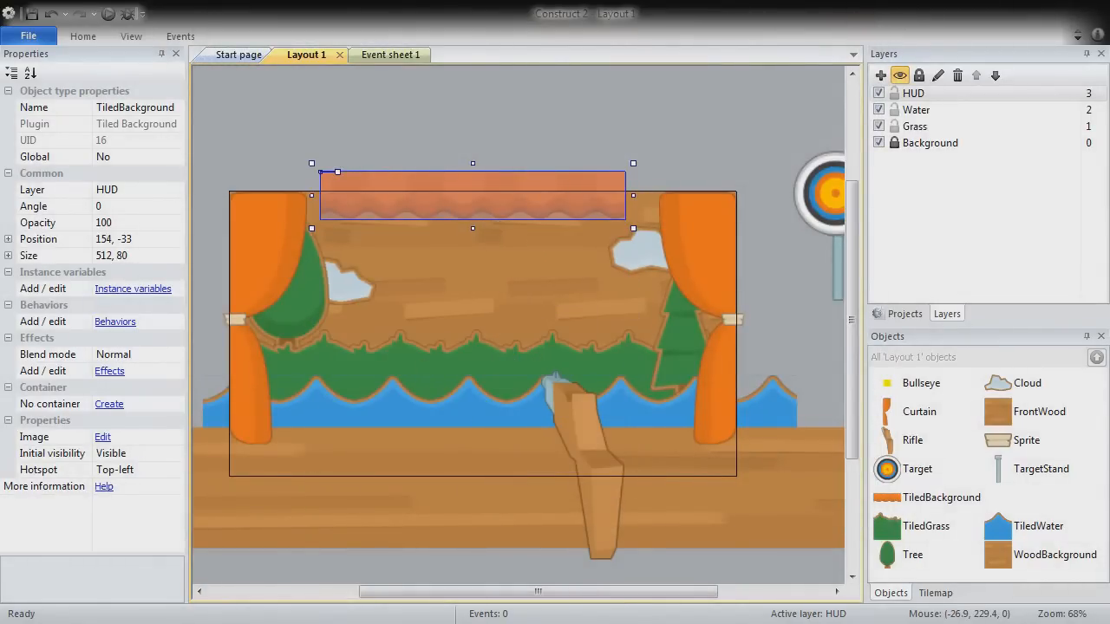
{"action": "left_click", "coordinate": [142, 258]}
{"action": "left_click", "coordinate": [142, 258]}
{"action": "key", "text": "shift+Left"}
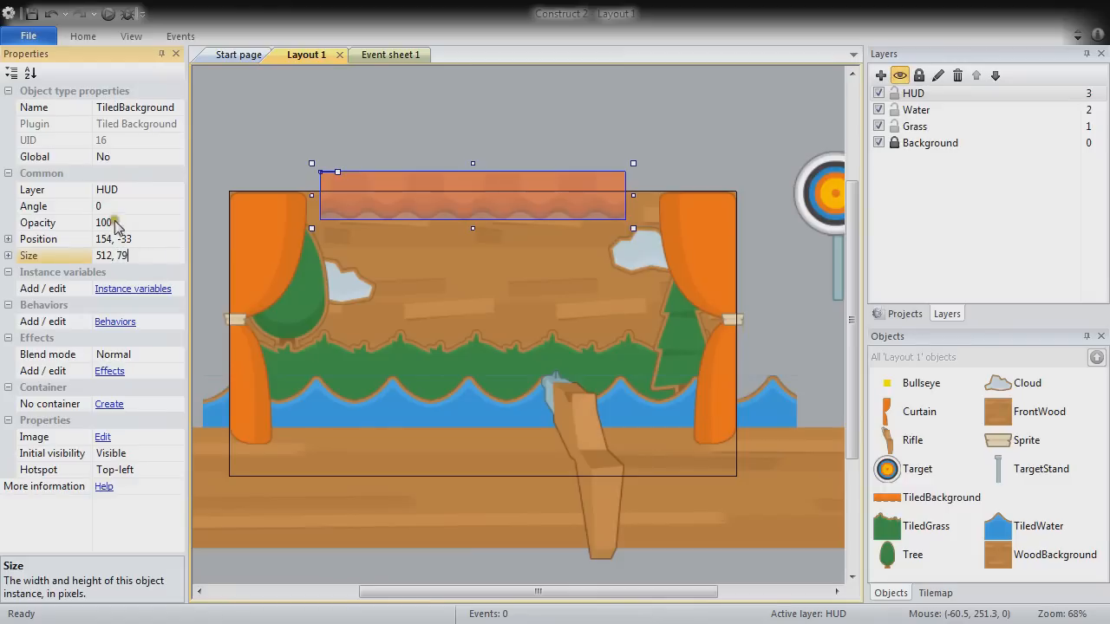
{"action": "left_click", "coordinate": [114, 370]}
{"action": "key", "text": "Return"}
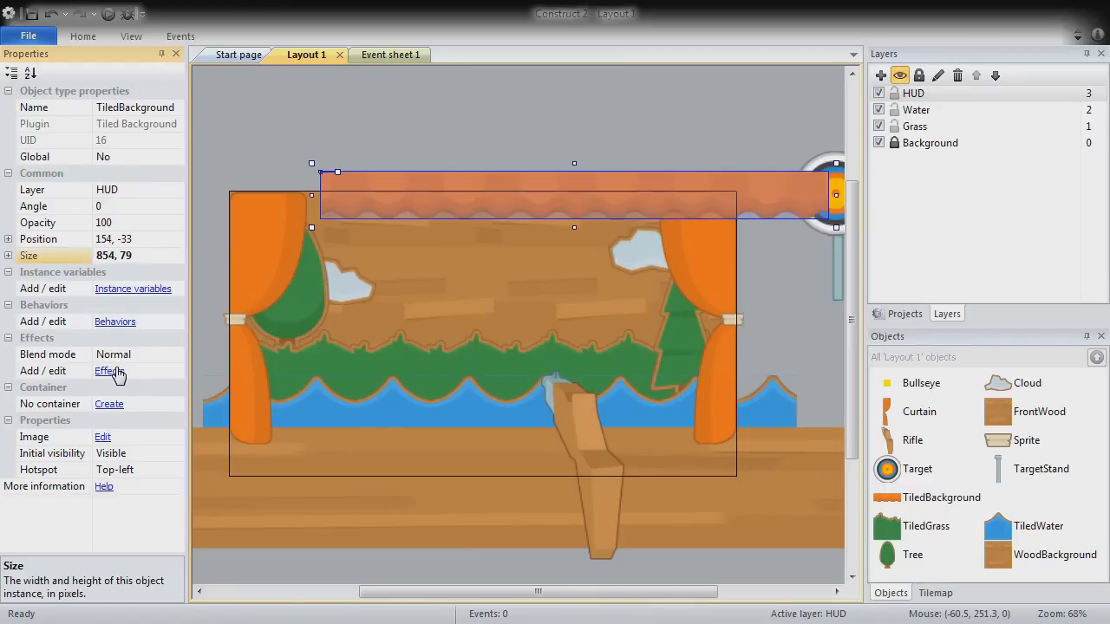
Set the straight curtain's position to 0, 0 so it spans the layout's upper edge
{"action": "left_click", "coordinate": [126, 239]}
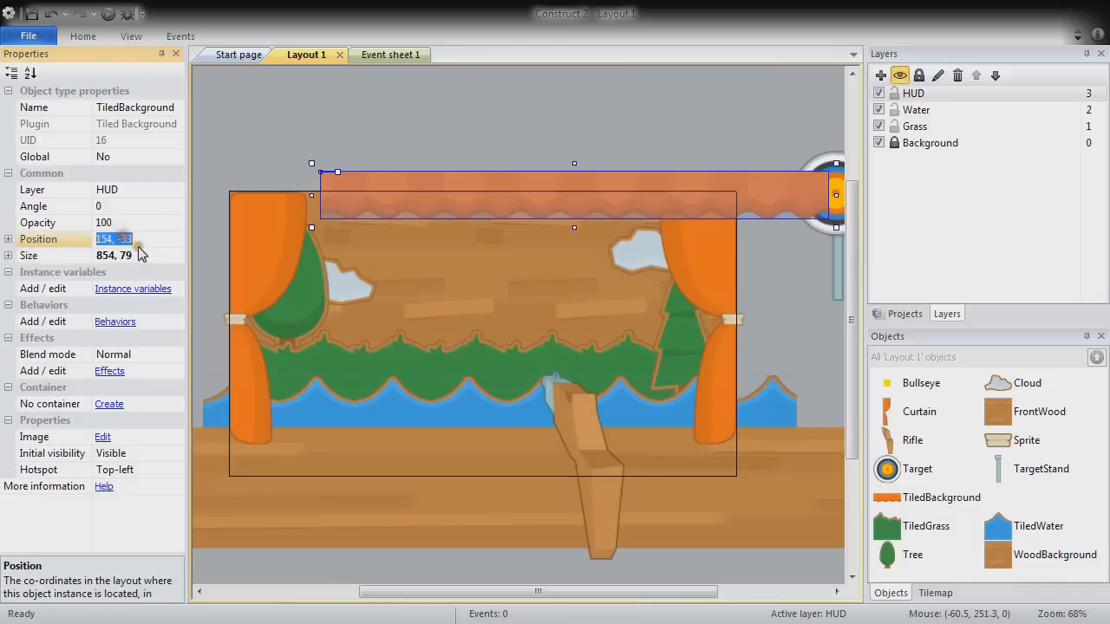
{"action": "type", "text": "0, 0"}
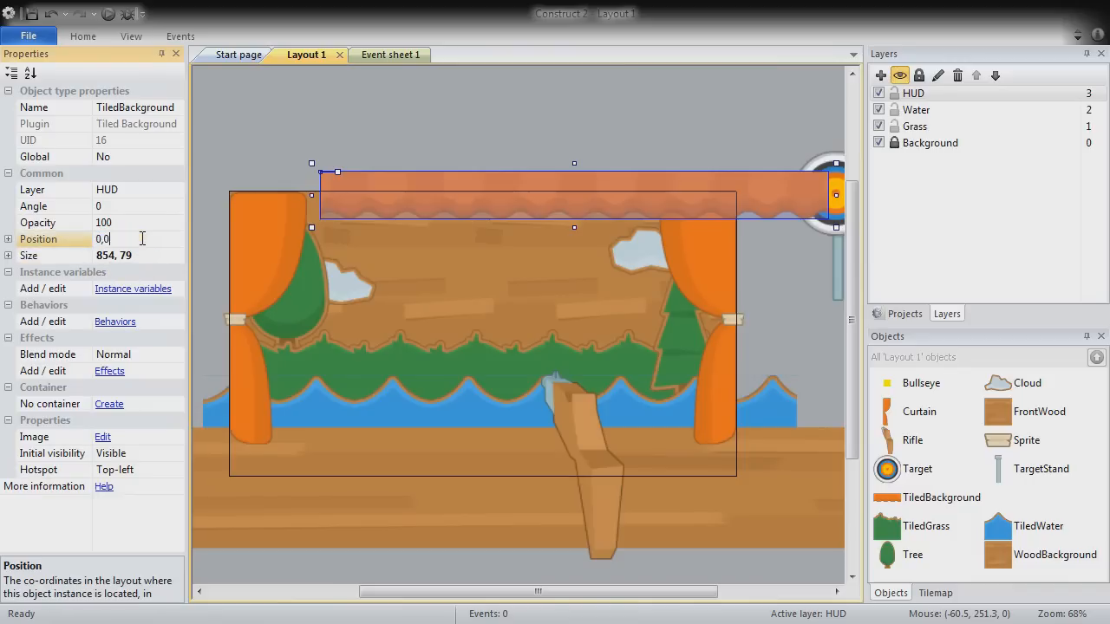
{"action": "key", "text": "Return"}
{"action": "left_click", "coordinate": [631, 127]}
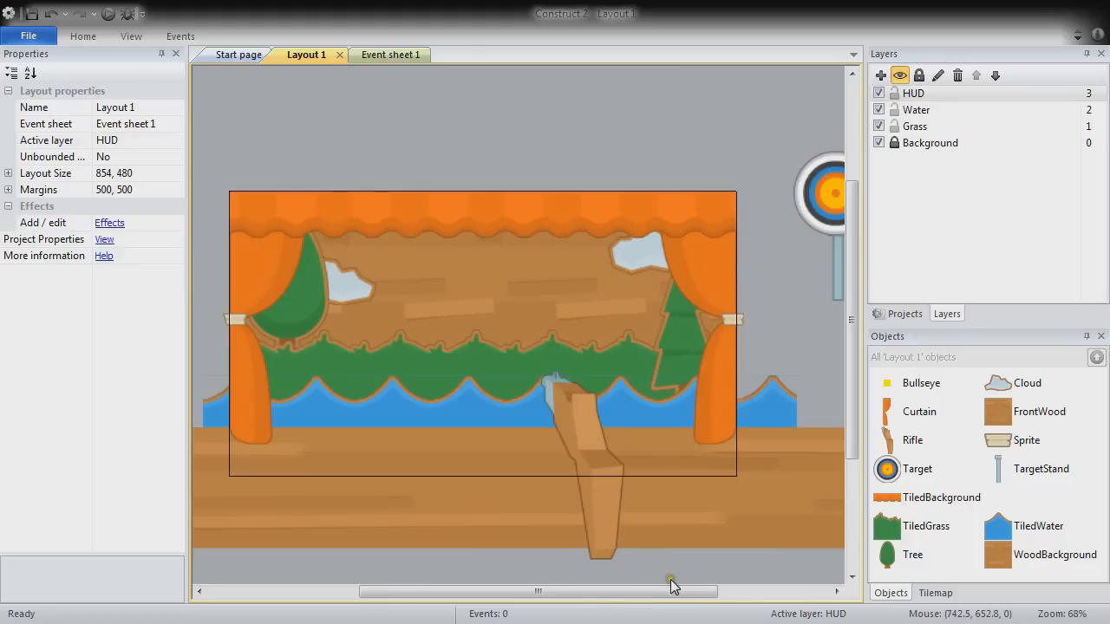
Insert a Sprite font object on the HUD layer in the layout's upper-left corner, at about 31, 29
{"action": "double_click", "coordinate": [582, 162]}
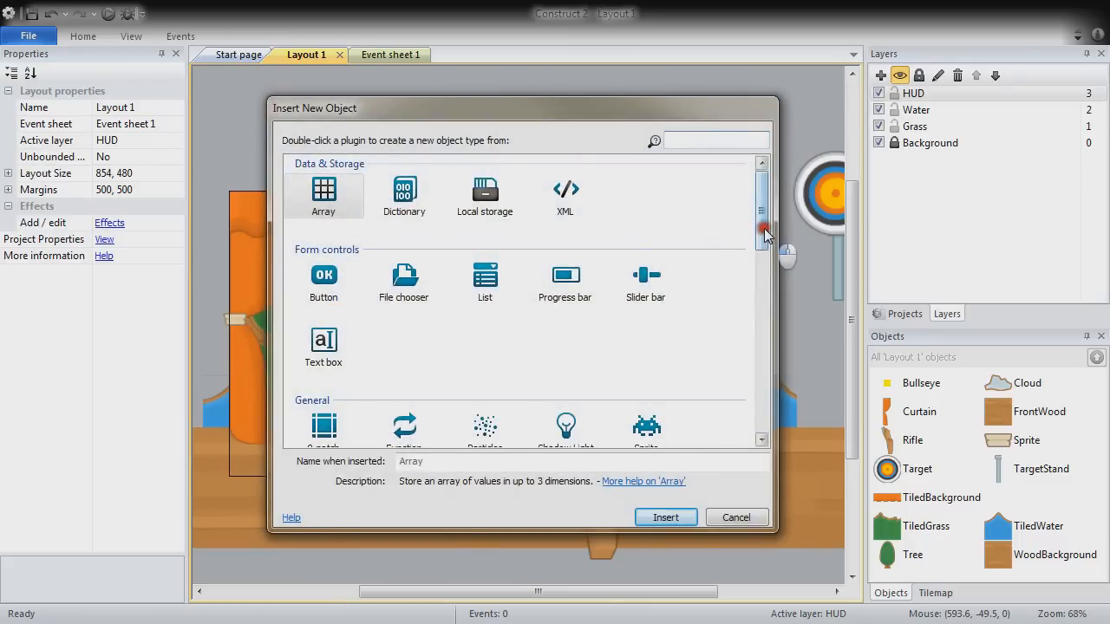
{"action": "scroll", "coordinate": [767, 269], "scroll_direction": "down", "scroll_amount": 2}
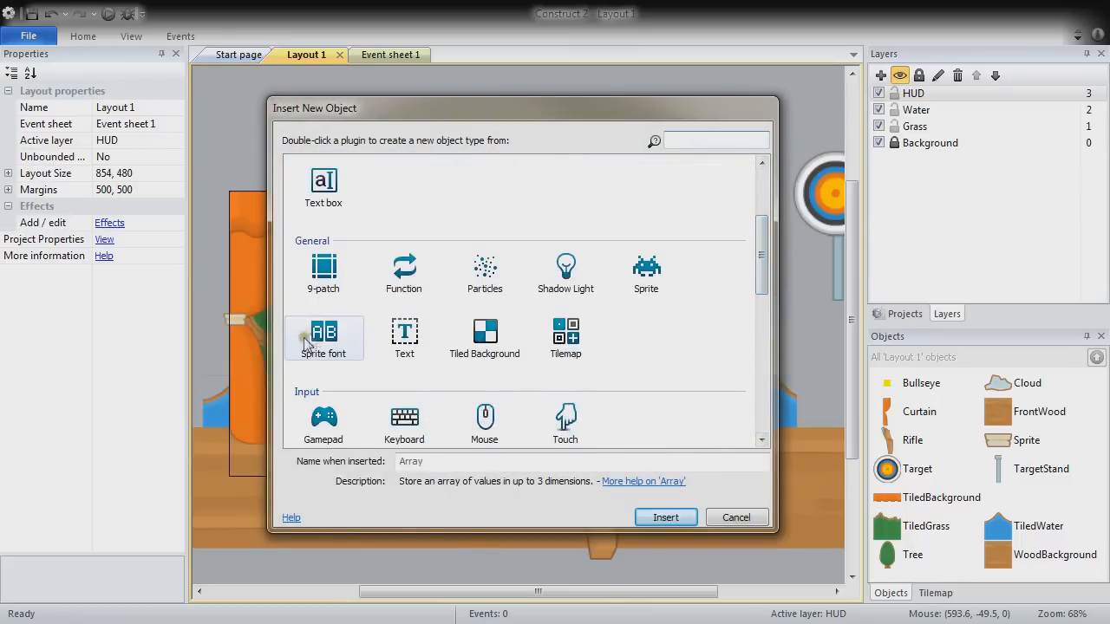
{"action": "left_click", "coordinate": [319, 337]}
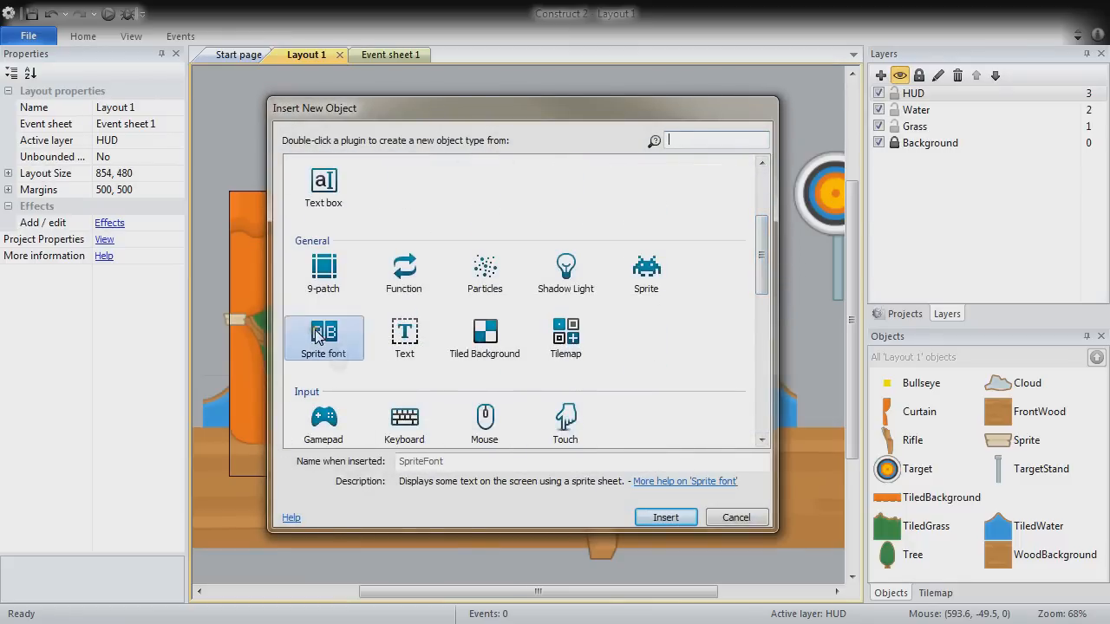
{"action": "left_click", "coordinate": [679, 521]}
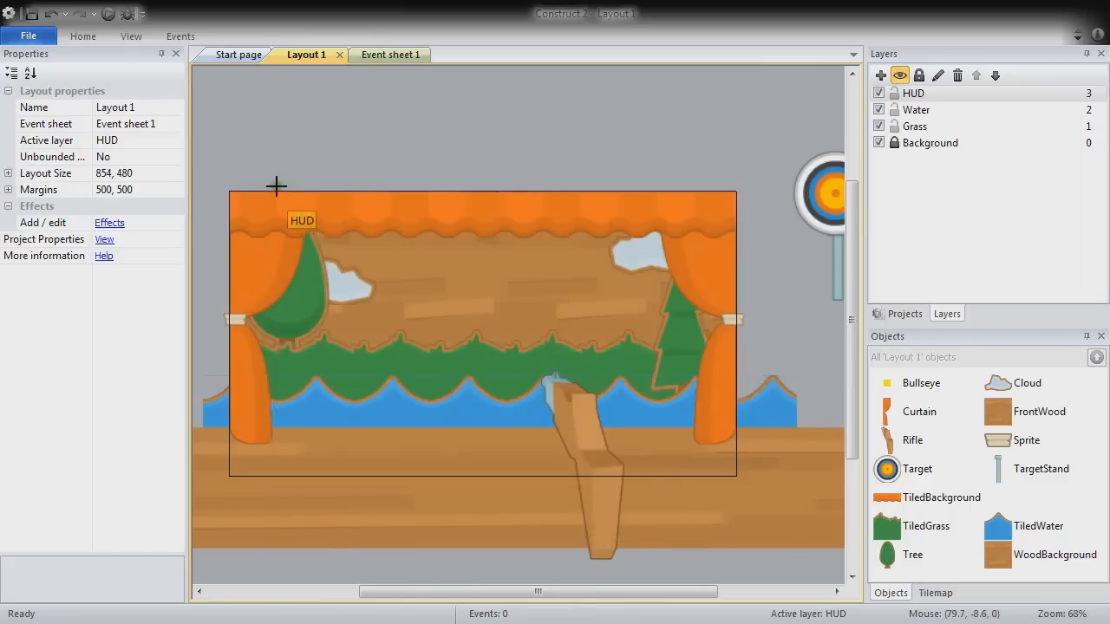
{"action": "left_click", "coordinate": [247, 208]}
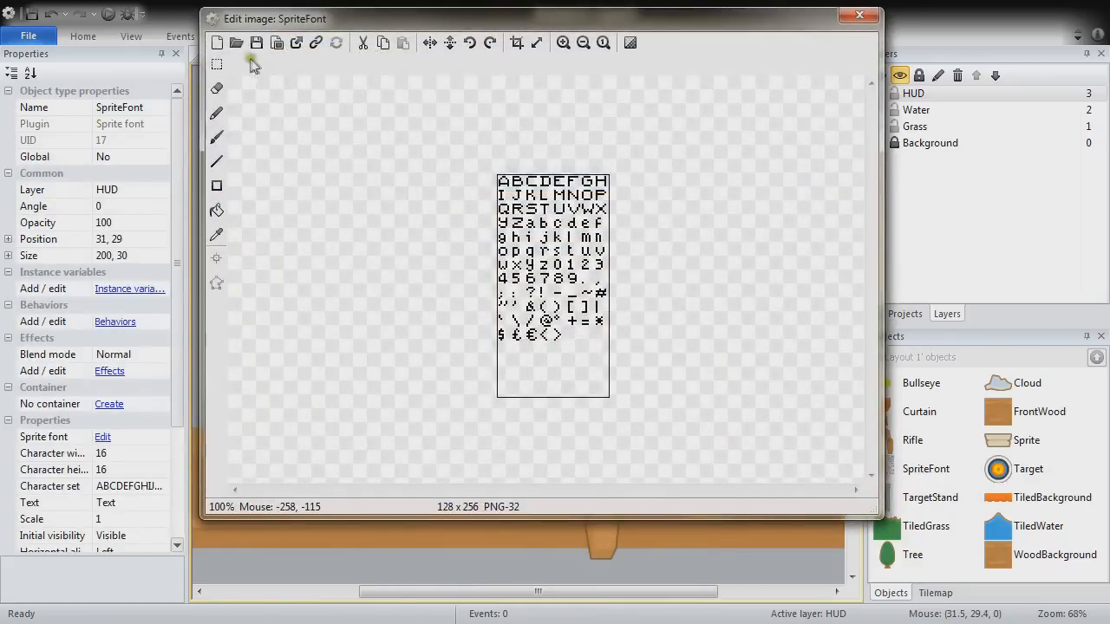
Load SpriteFont_akaDylanPlain_Regular_(26)_[0,0,0]_55x47.png from the GFX folder as the sprite font's image
{"action": "left_click", "coordinate": [236, 44]}
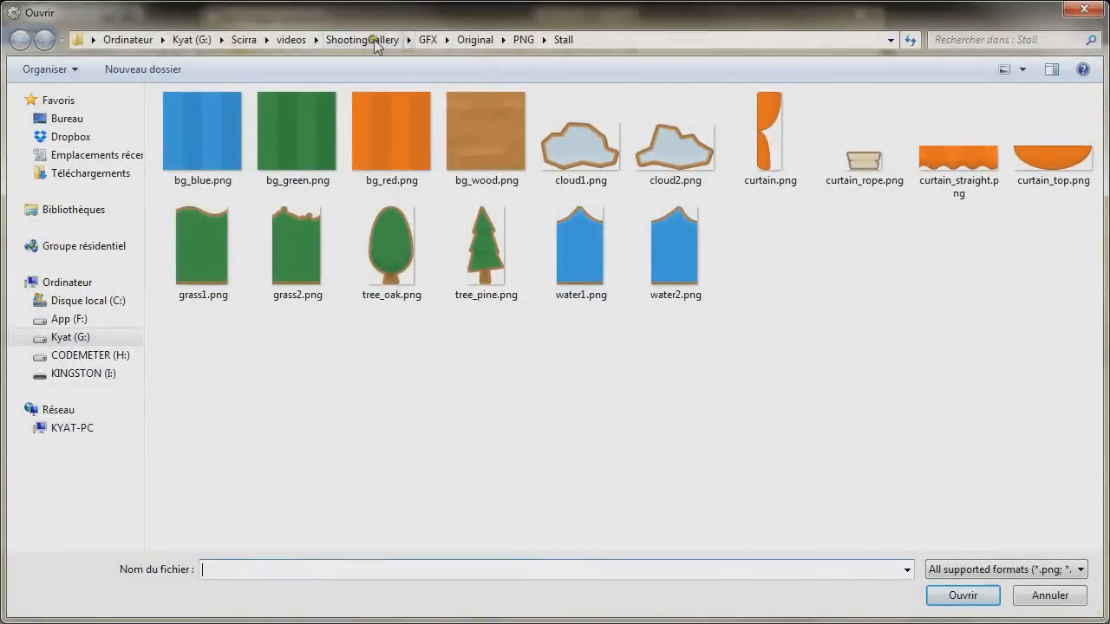
{"action": "left_click", "coordinate": [425, 42]}
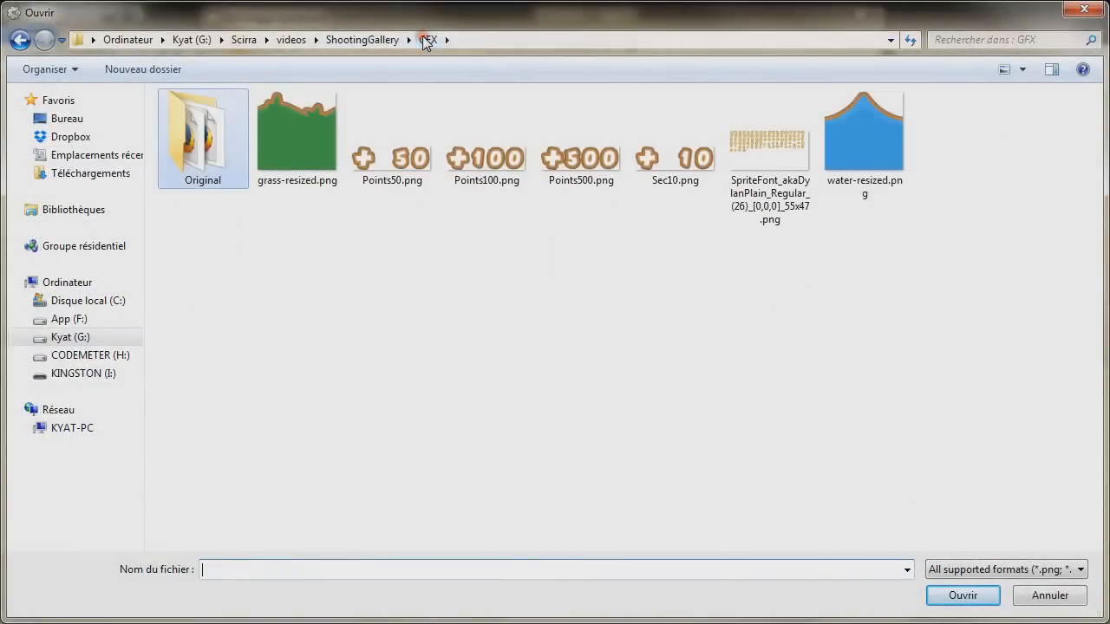
{"action": "left_click", "coordinate": [785, 160]}
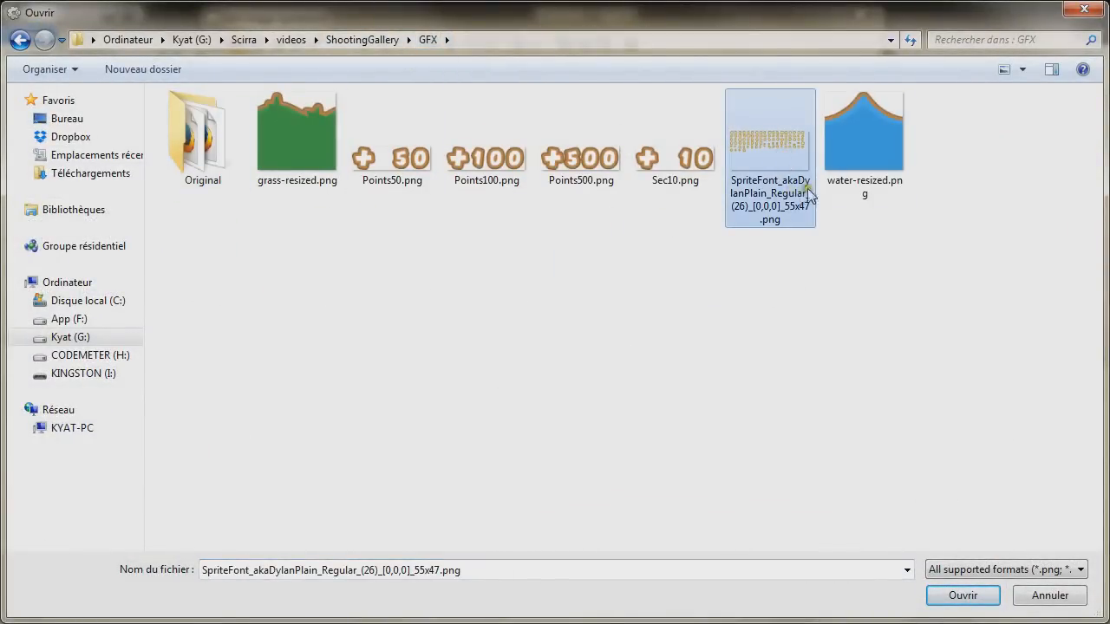
{"action": "double_click", "coordinate": [765, 199]}
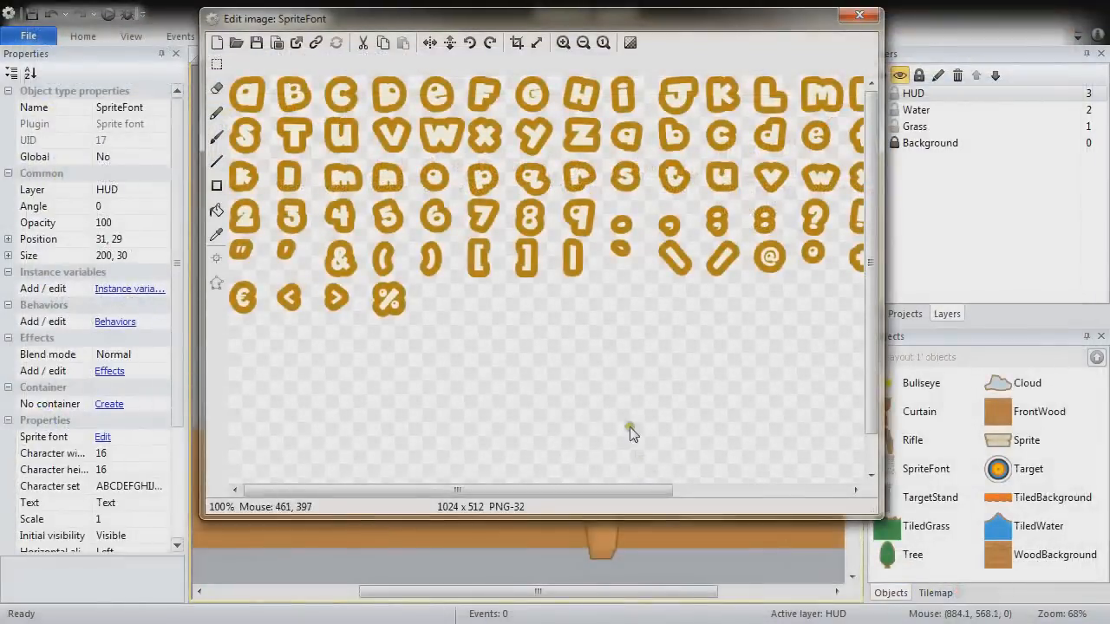
Close the sprite font's image editor and rename the sprite font object as txtScore
{"action": "left_click", "coordinate": [860, 16]}
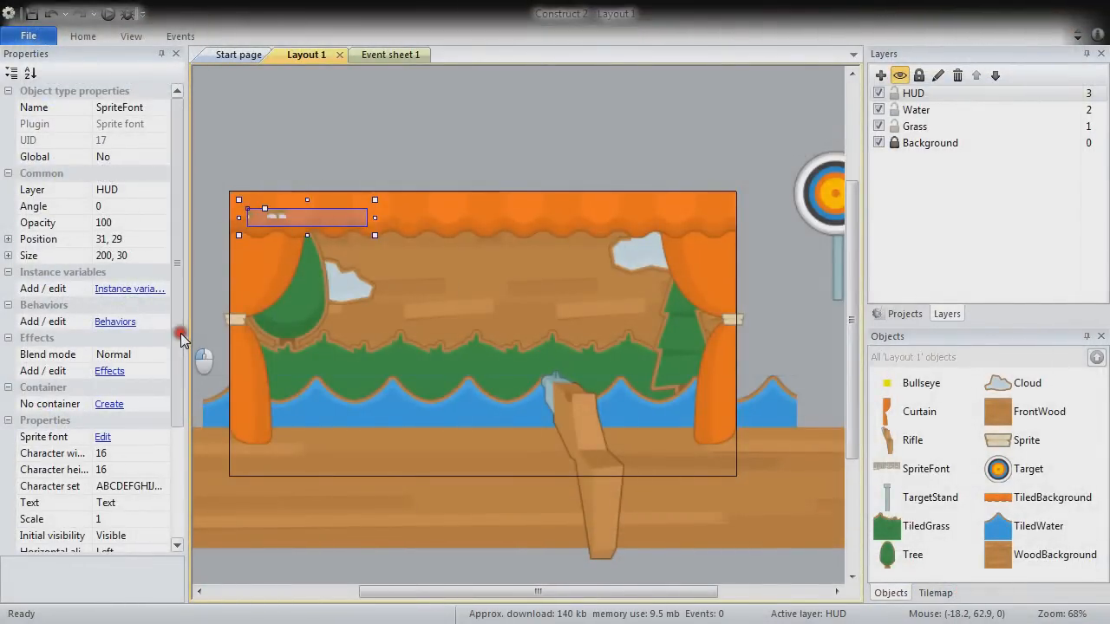
{"action": "left_click_drag", "start_coordinate": [178, 334], "coordinate": [177, 344]}
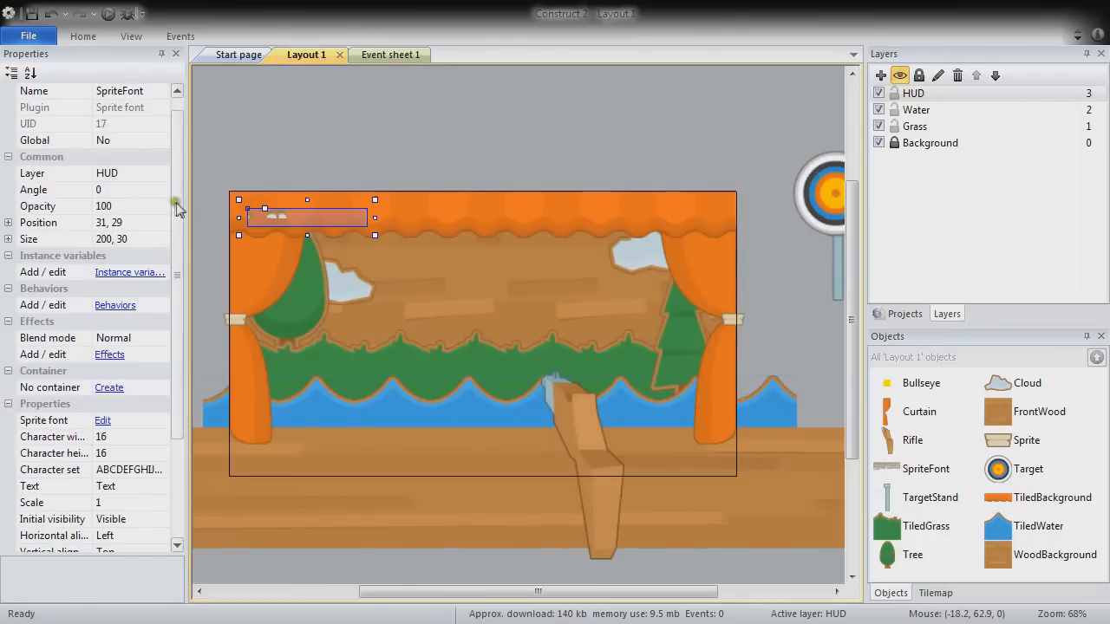
{"action": "left_click_drag", "start_coordinate": [174, 203], "coordinate": [173, 154]}
{"action": "left_click", "coordinate": [138, 107]}
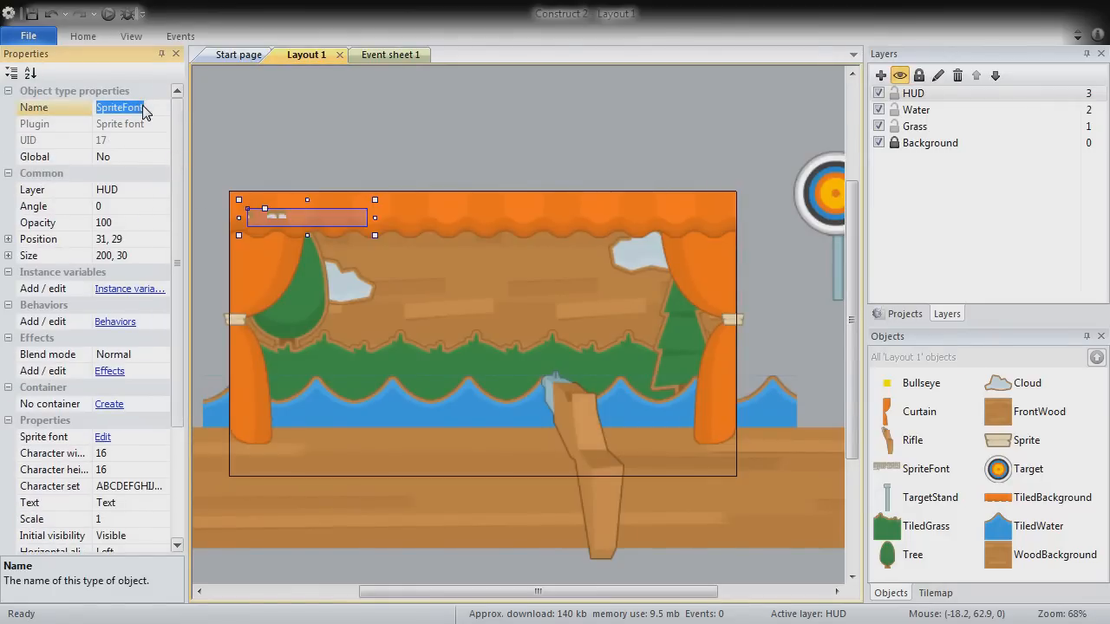
{"action": "type", "text": "txtScore"}
{"action": "key", "text": "Return"}
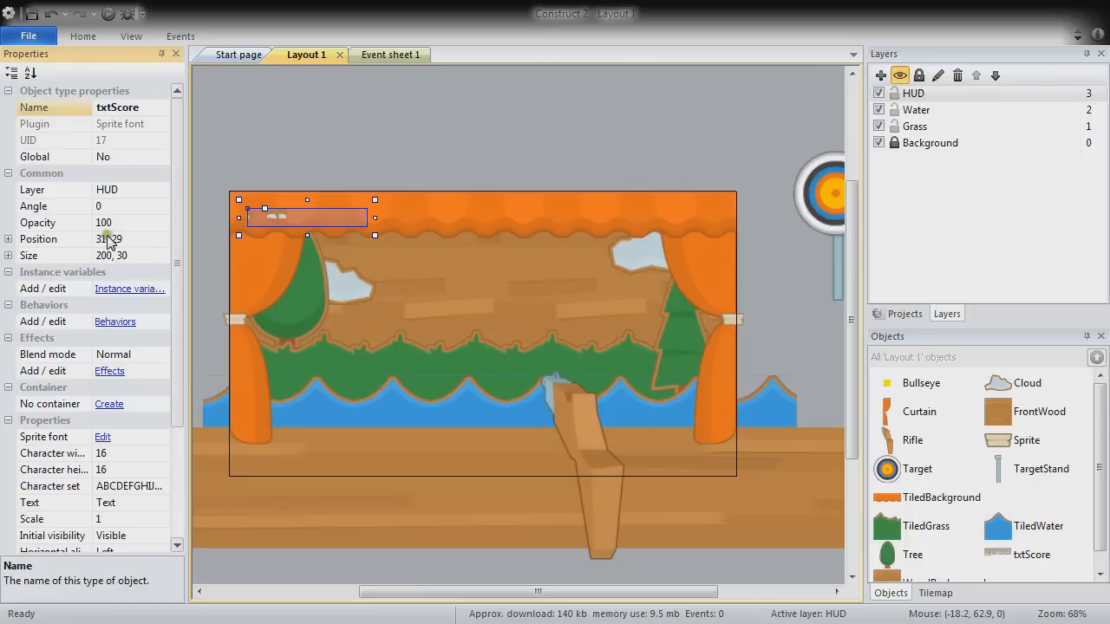
Set txtScore's position to 7, 7 and its size to 584, 47
{"action": "left_click", "coordinate": [137, 239]}
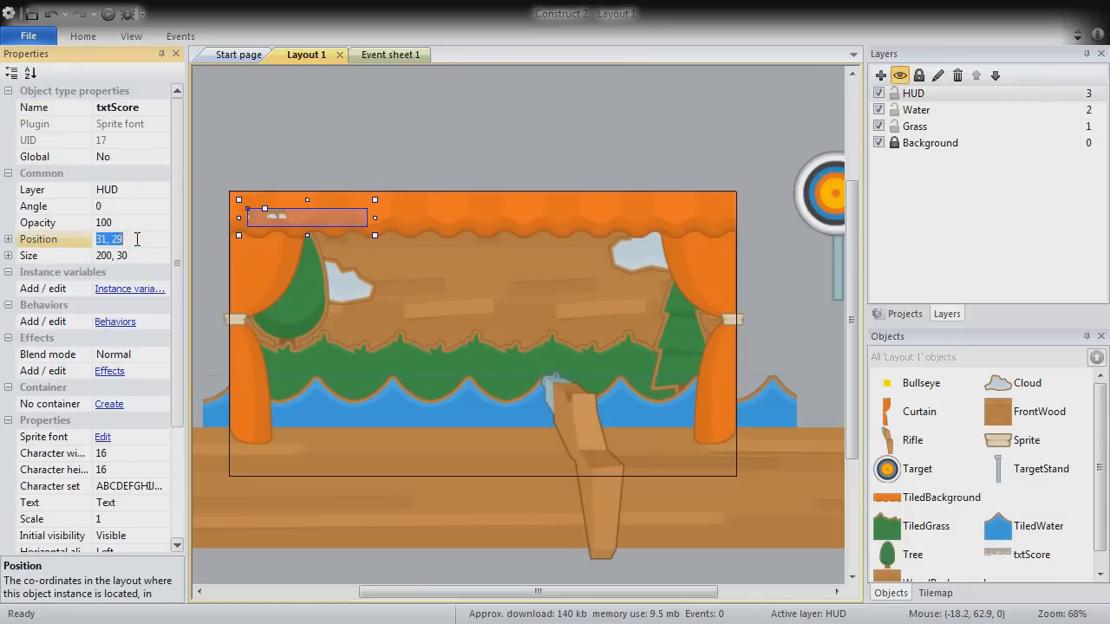
{"action": "type", "text": "7,7"}
{"action": "key", "text": "Tab"}
{"action": "type", "text": "5"}
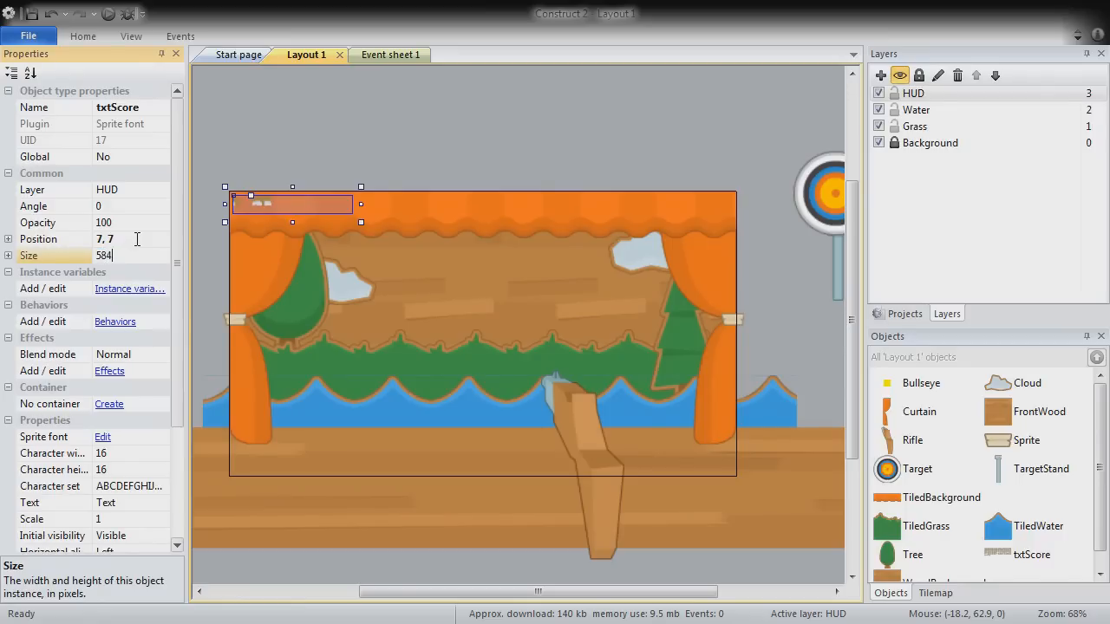
{"action": "type", "text": "84, 47"}
{"action": "key", "text": "Return"}
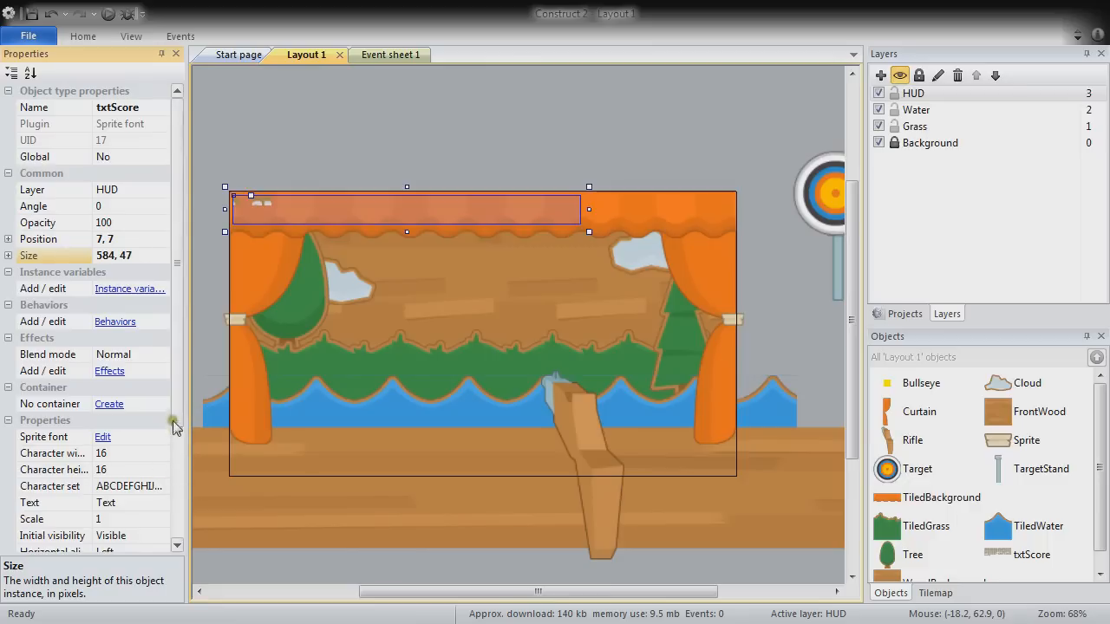
Set txtScore's character width to 55 and character height to 47
{"action": "scroll", "coordinate": [173, 421], "scroll_direction": "down", "scroll_amount": 2}
{"action": "left_click", "coordinate": [112, 355]}
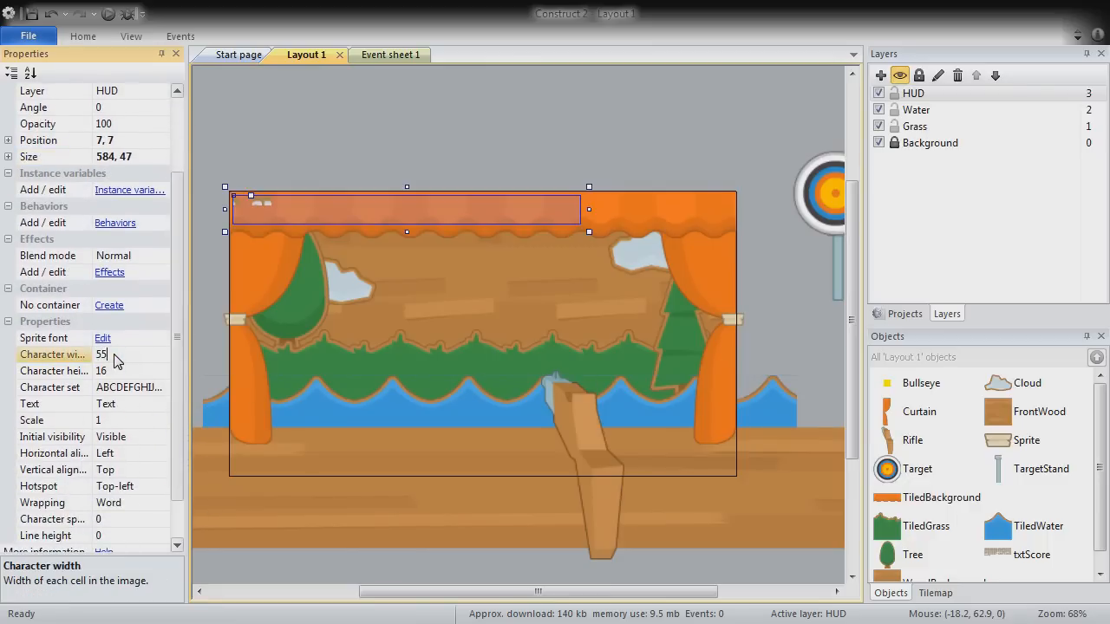
{"action": "key", "text": "Tab"}
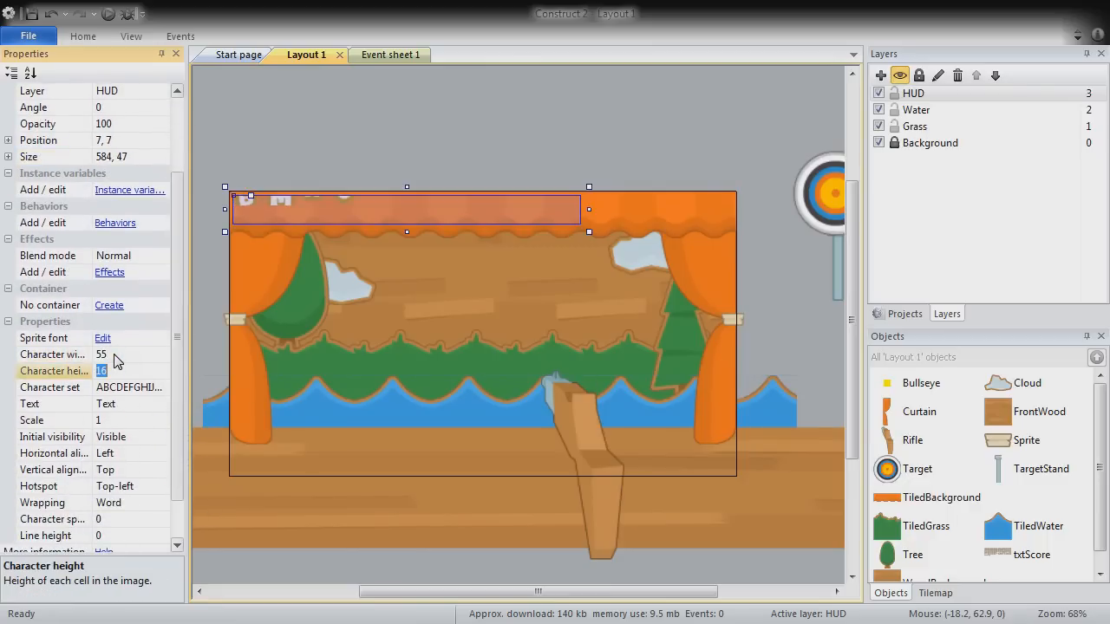
{"action": "key", "text": "Return"}
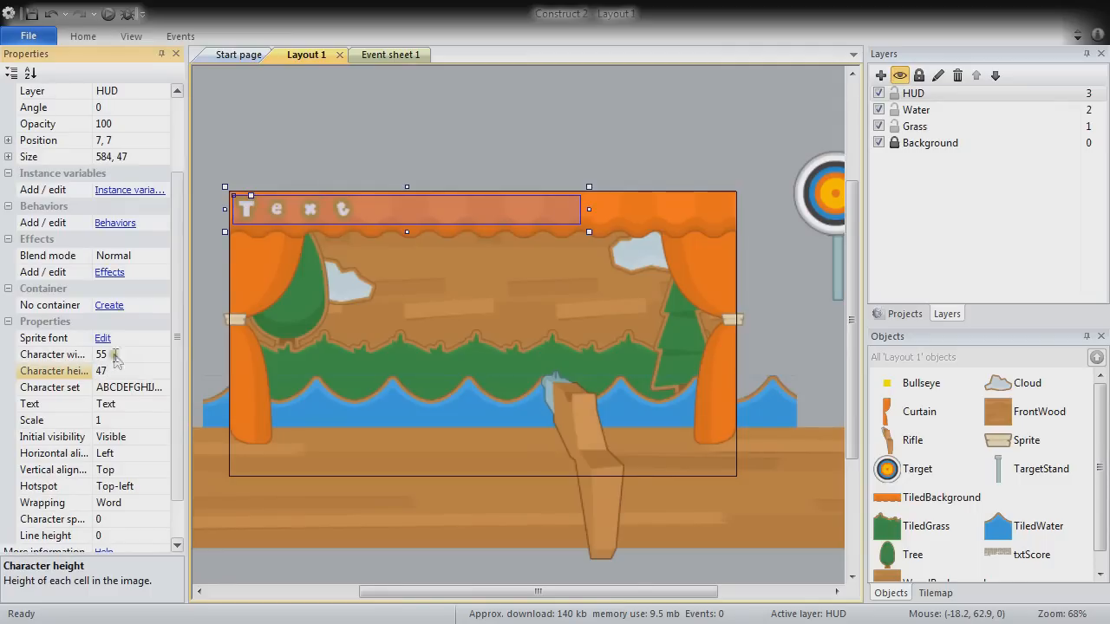
Clone txtScore as a new object type and place the clone over the straight curtain's right part, at about 556, 3
{"action": "right_click", "coordinate": [323, 212]}
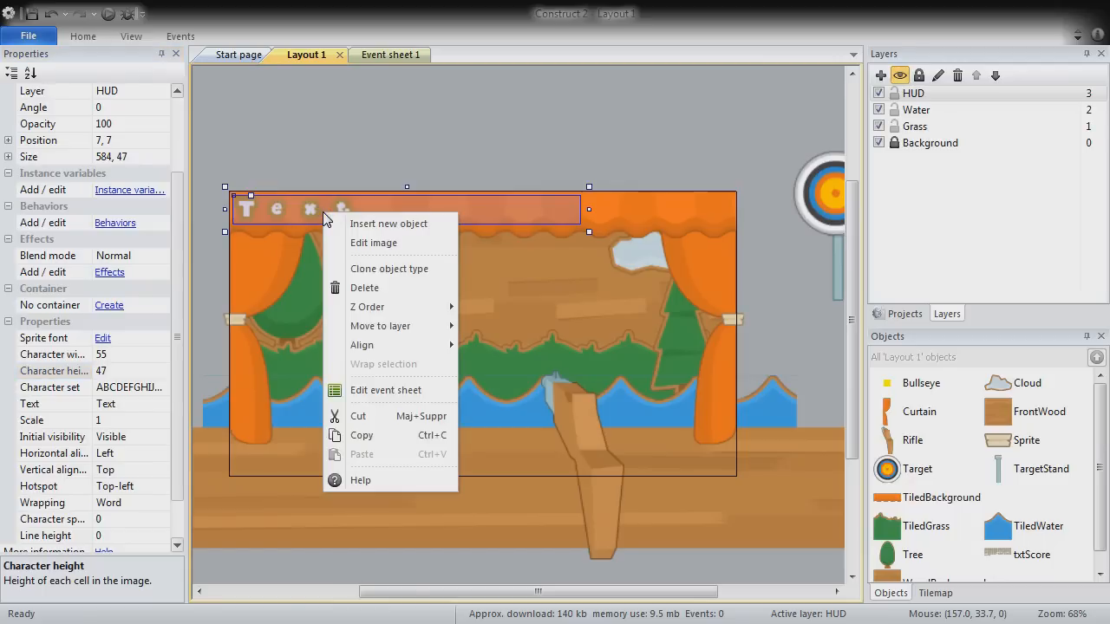
{"action": "left_click", "coordinate": [386, 270]}
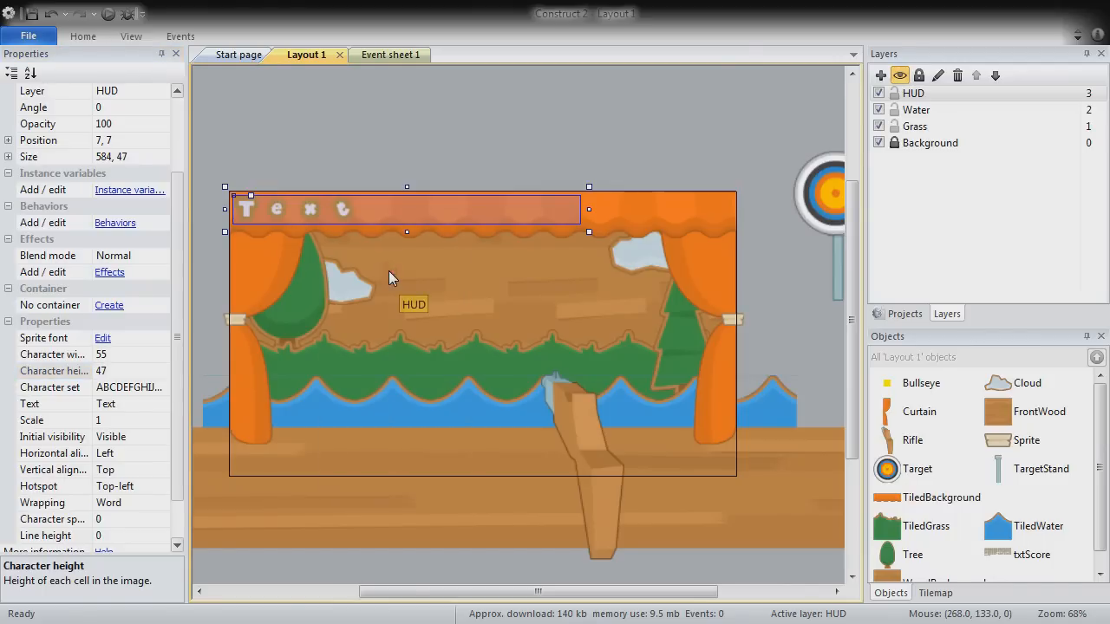
{"action": "left_click", "coordinate": [666, 202]}
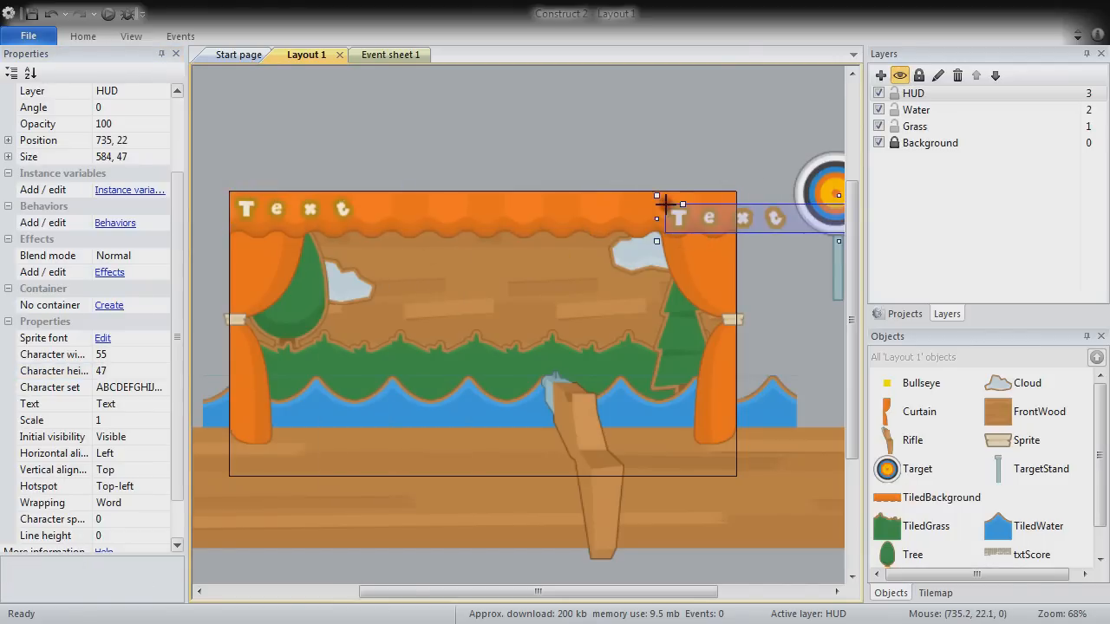
{"action": "left_click_drag", "start_coordinate": [773, 215], "coordinate": [700, 204]}
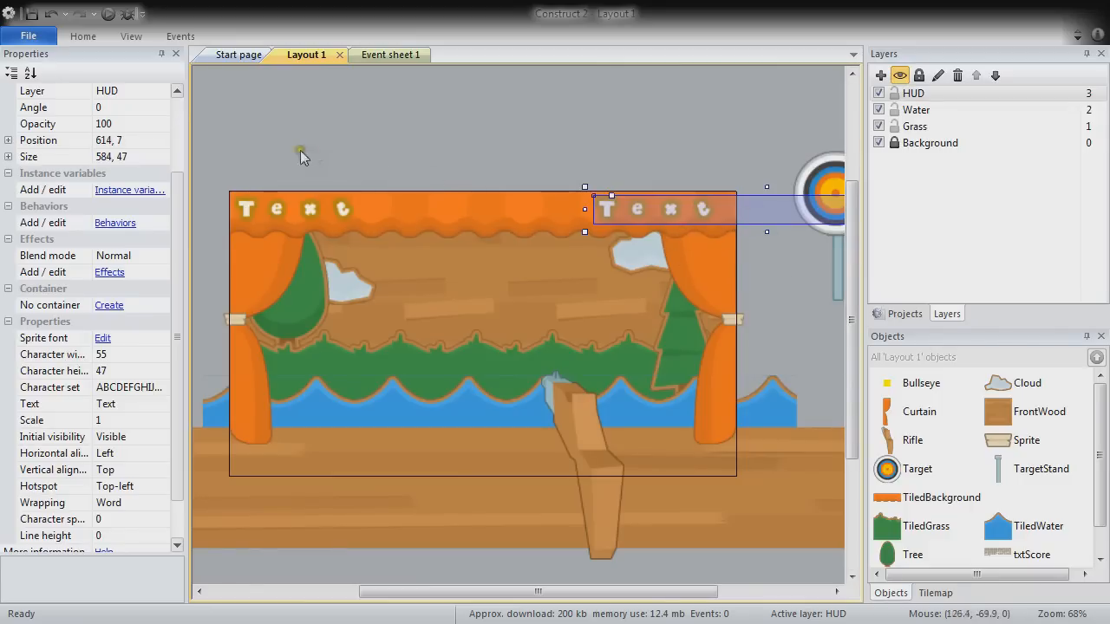
{"action": "left_click_drag", "start_coordinate": [748, 207], "coordinate": [714, 204]}
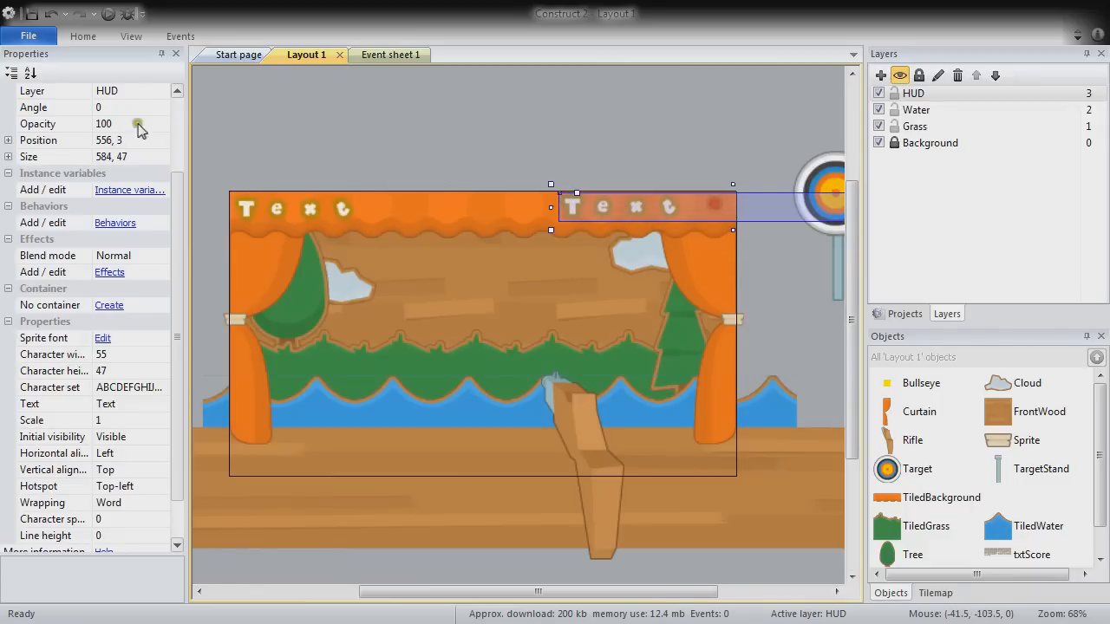
Rename the cloned sprite font on the curtain's right part as txtTime
{"action": "scroll", "coordinate": [183, 219], "scroll_direction": "up", "scroll_amount": 2}
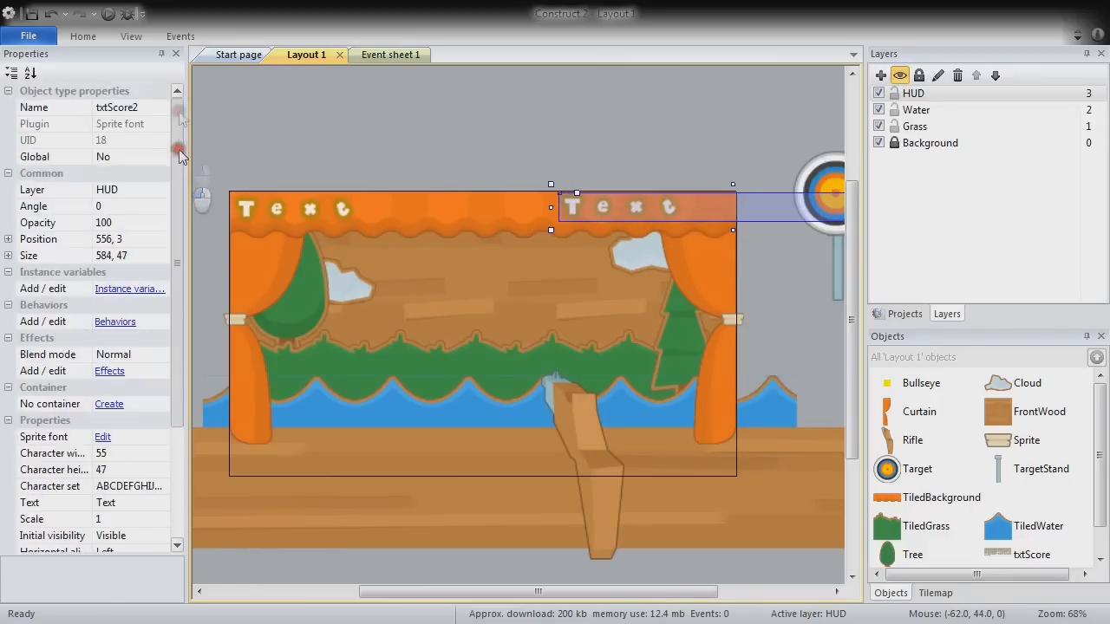
{"action": "left_click", "coordinate": [117, 107]}
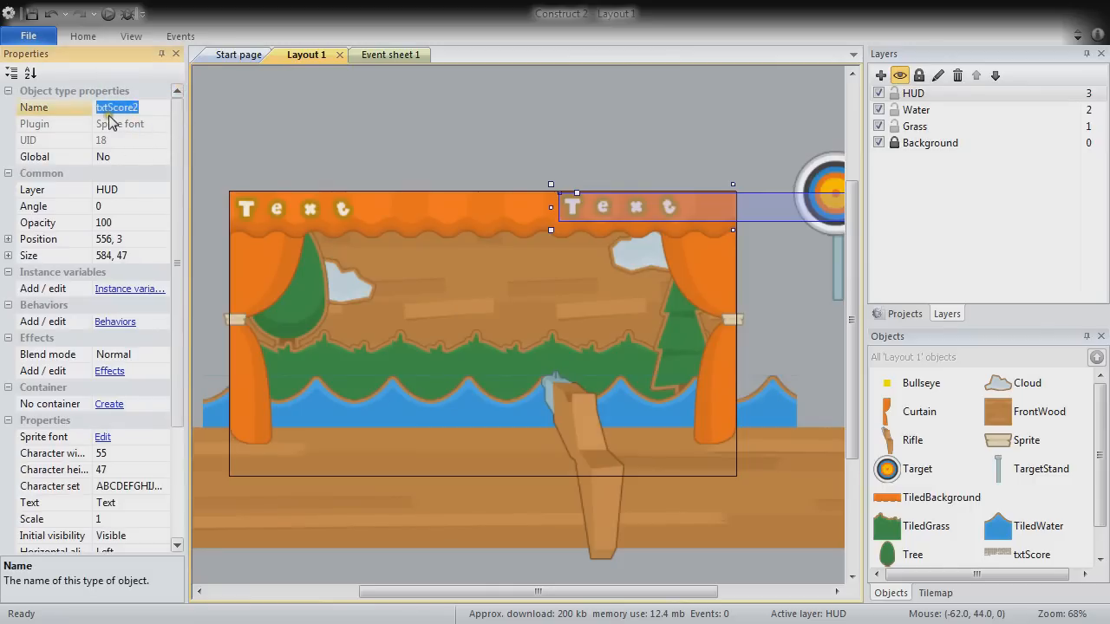
{"action": "key", "text": "Return"}
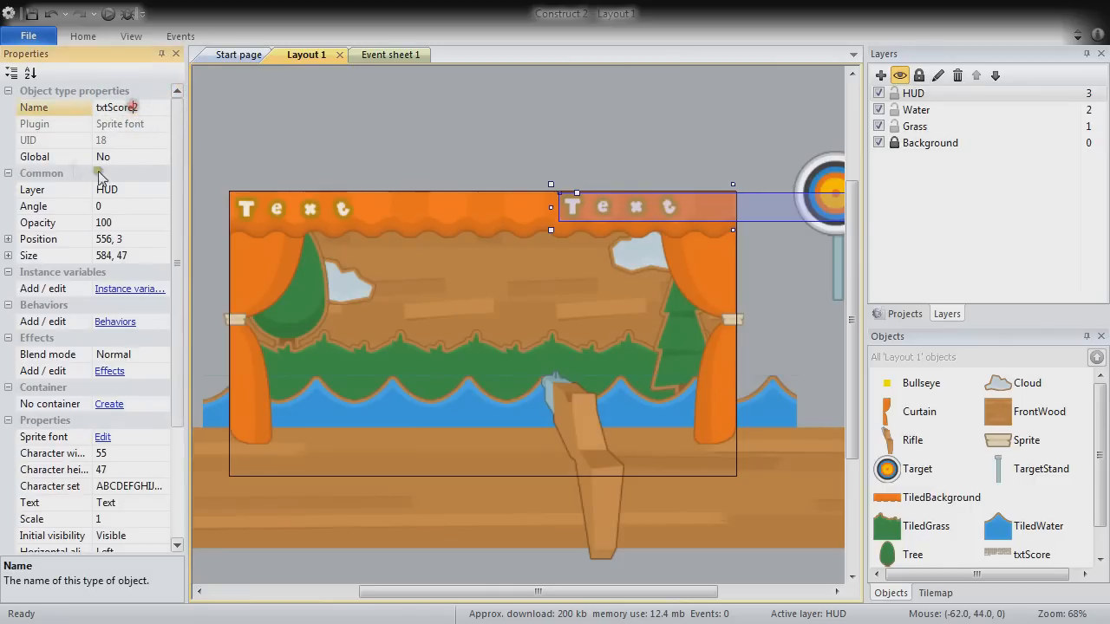
{"action": "left_click", "coordinate": [148, 105]}
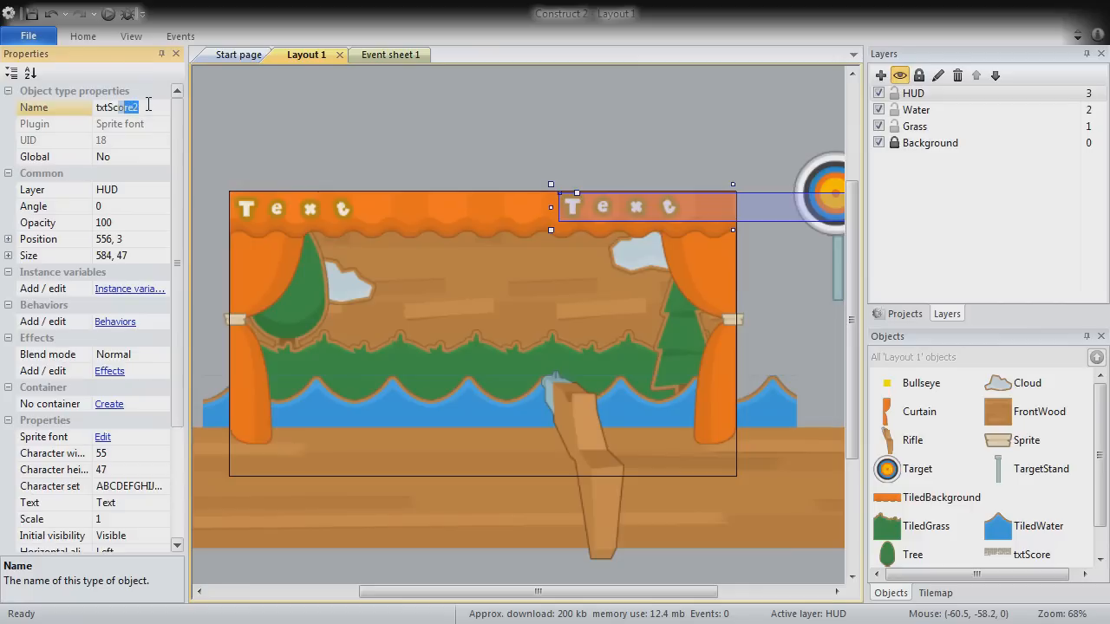
{"action": "type", "text": "Time"}
{"action": "key", "text": "Return"}
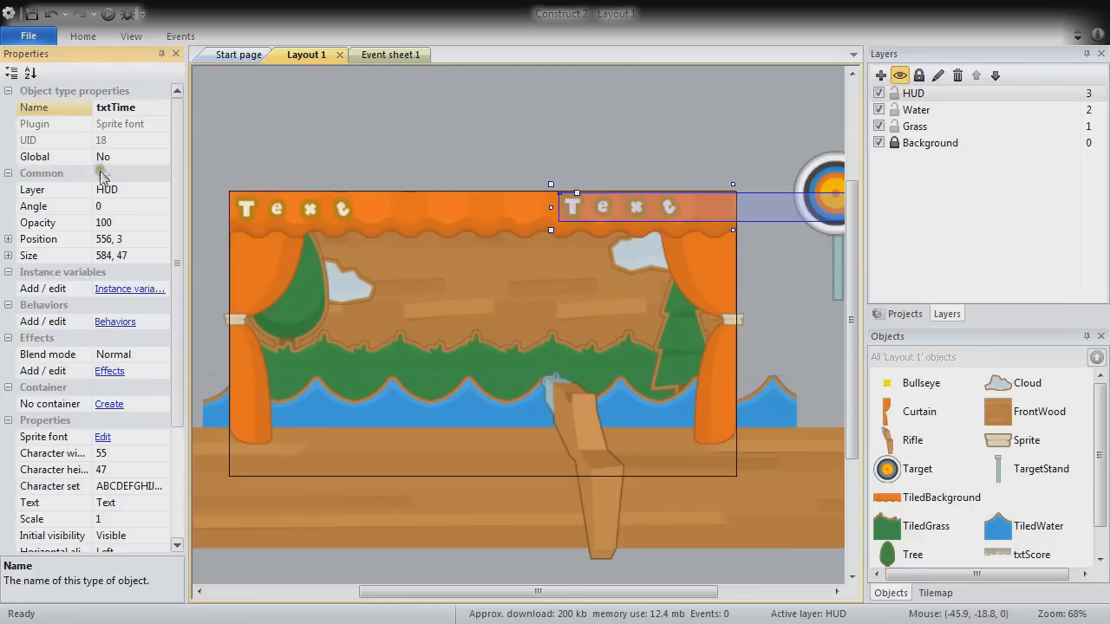
Set txtTime's position to 542, 7 and its size to 302, 47
{"action": "left_click", "coordinate": [124, 241]}
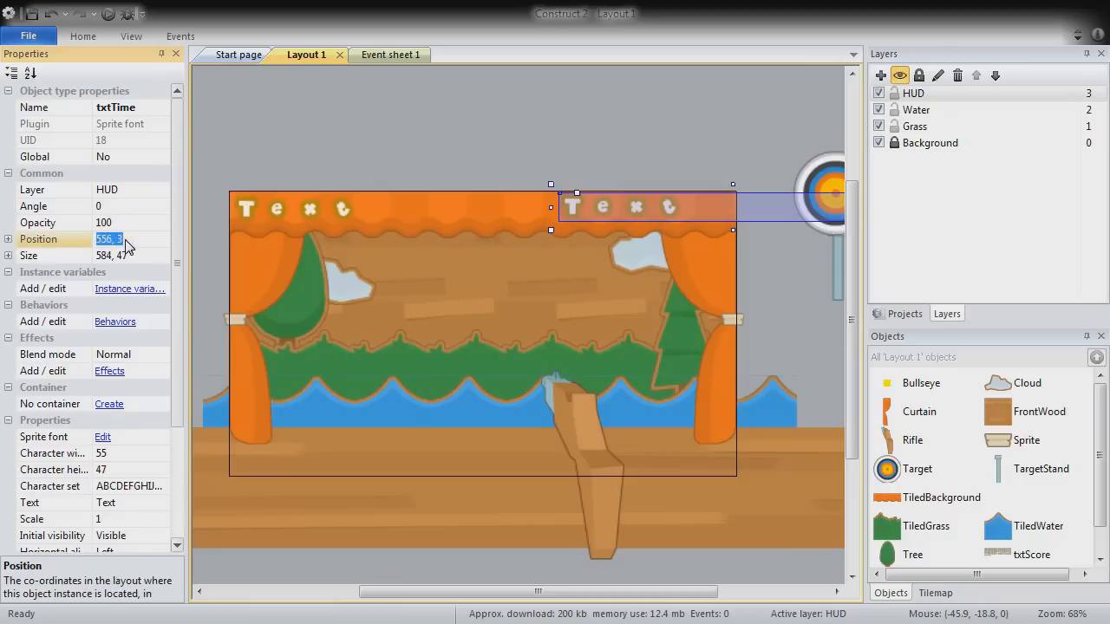
{"action": "type", "text": "542,7"}
{"action": "key", "text": "Return"}
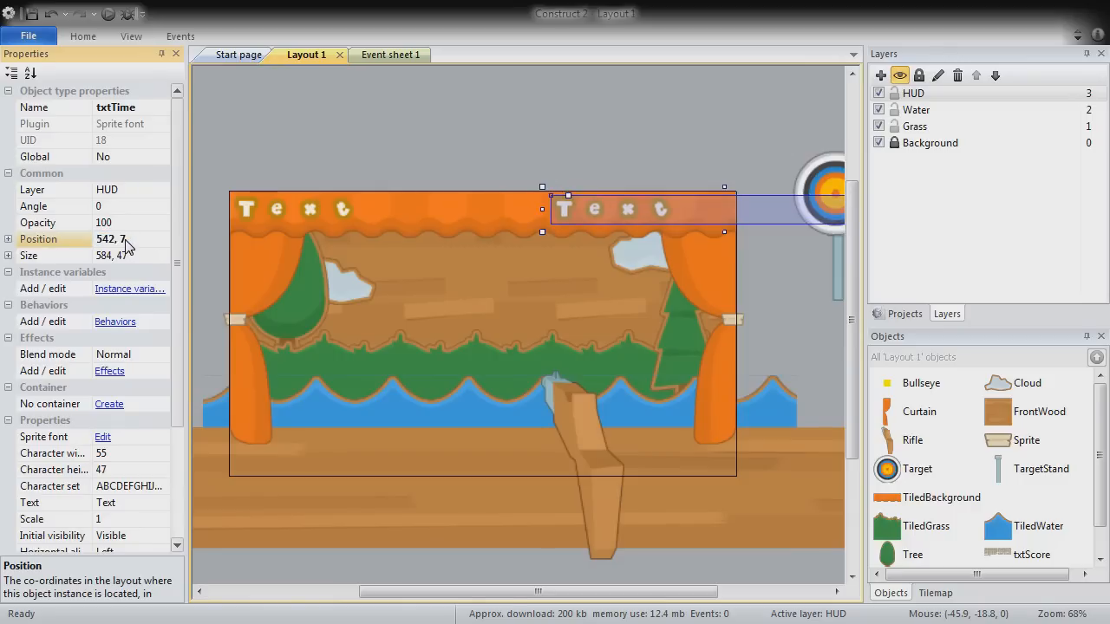
{"action": "left_click", "coordinate": [140, 262]}
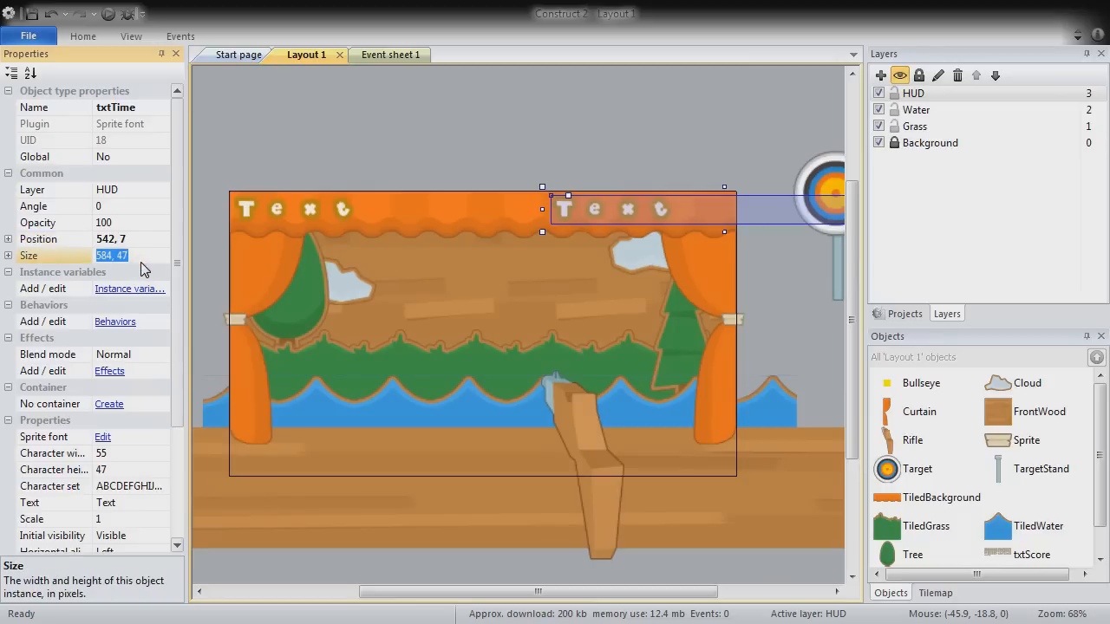
{"action": "type", "text": "302, 47"}
{"action": "key", "text": "Return"}
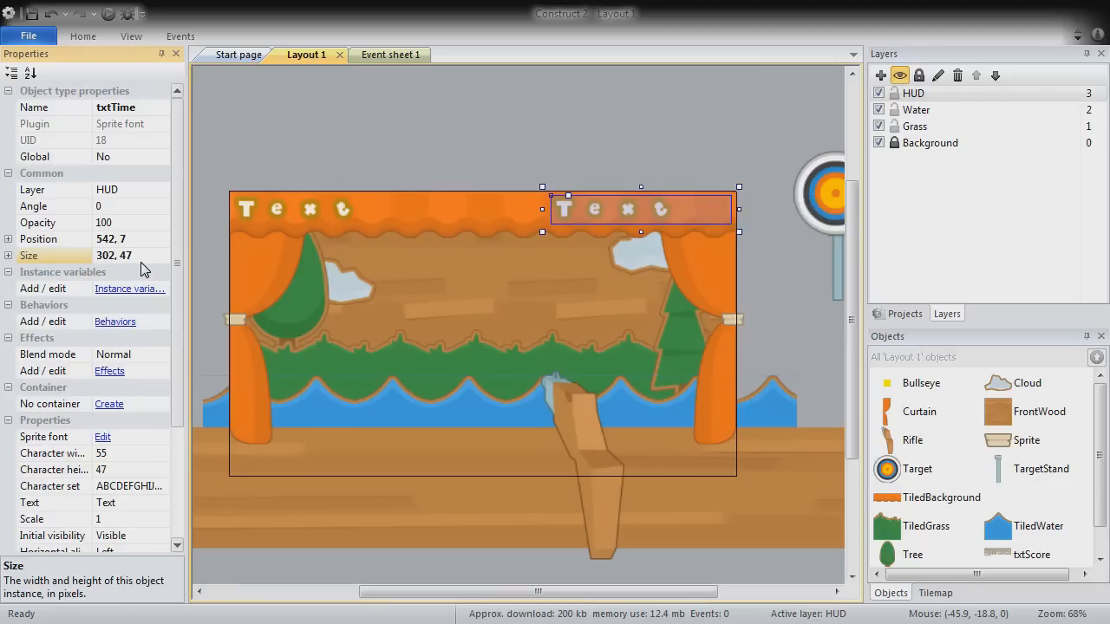
Set txtTime's scale to 0.5 and its horizontal alignment to Right
{"action": "left_click_drag", "start_coordinate": [176, 385], "coordinate": [173, 487]}
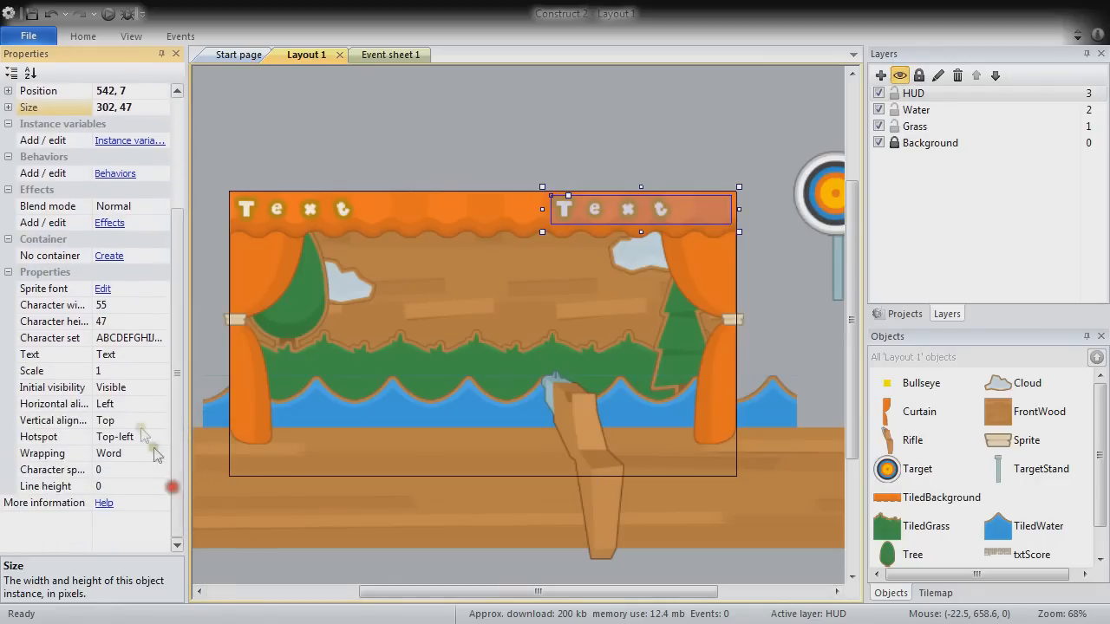
{"action": "left_click", "coordinate": [122, 371]}
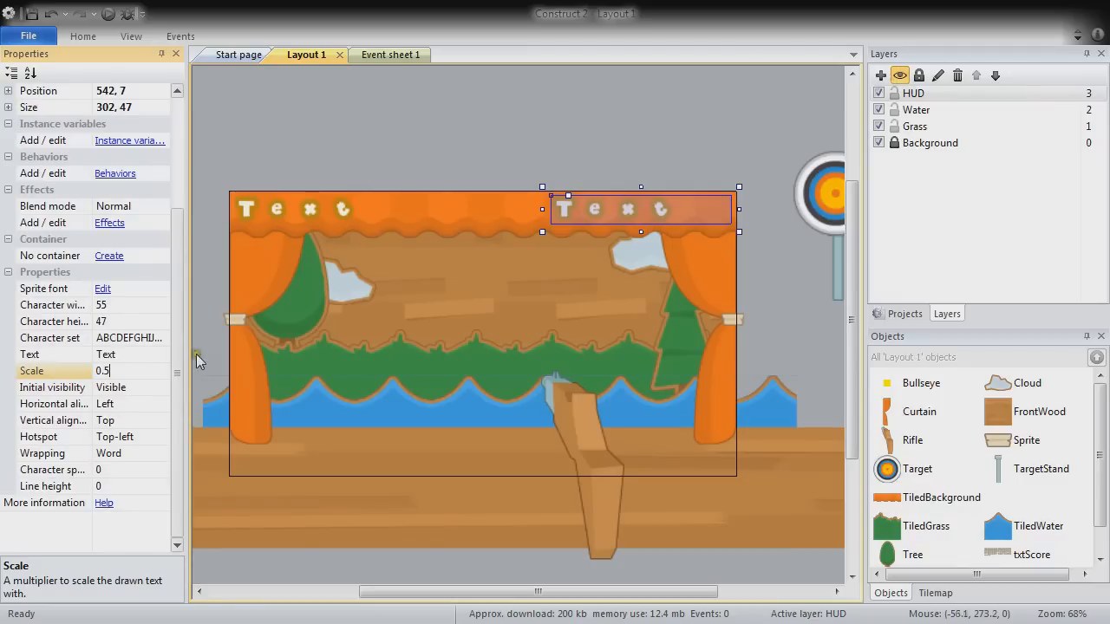
{"action": "left_click", "coordinate": [162, 405]}
{"action": "left_click", "coordinate": [135, 446]}
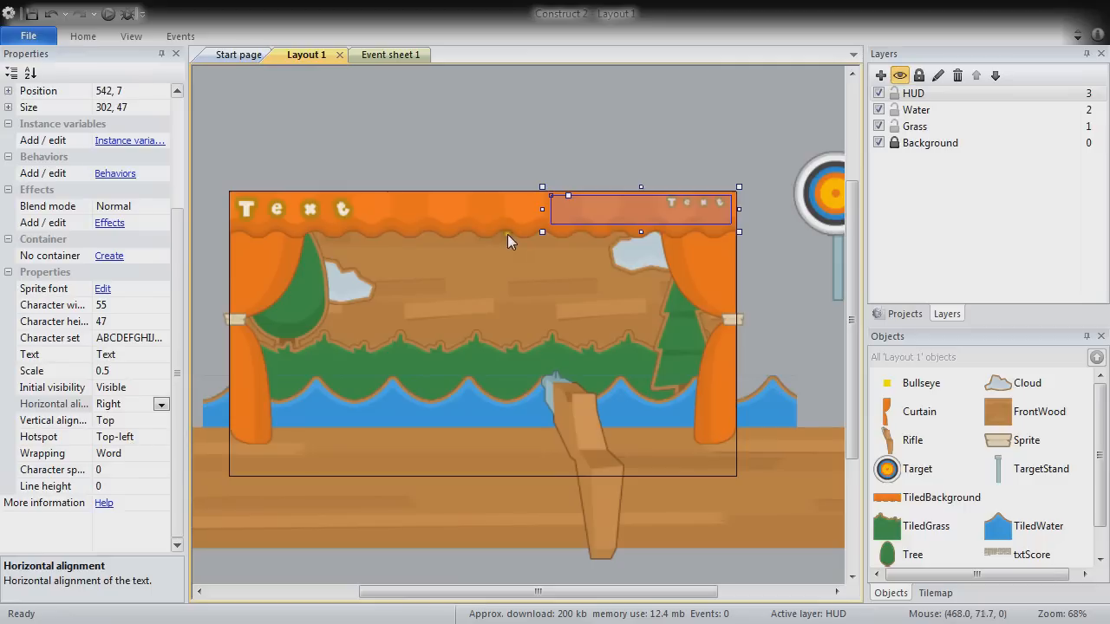
{"action": "left_click", "coordinate": [543, 144]}
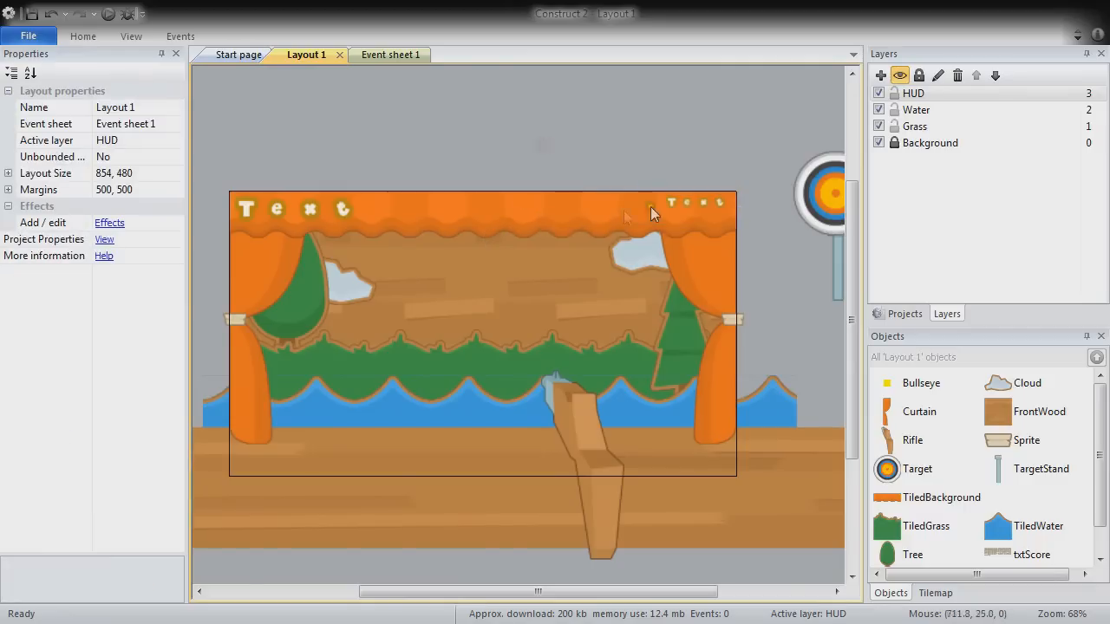
Clone txtScore as another object type and place the clone over the grass and water, at about 165, 282
{"action": "left_click", "coordinate": [724, 205]}
{"action": "left_click", "coordinate": [297, 209]}
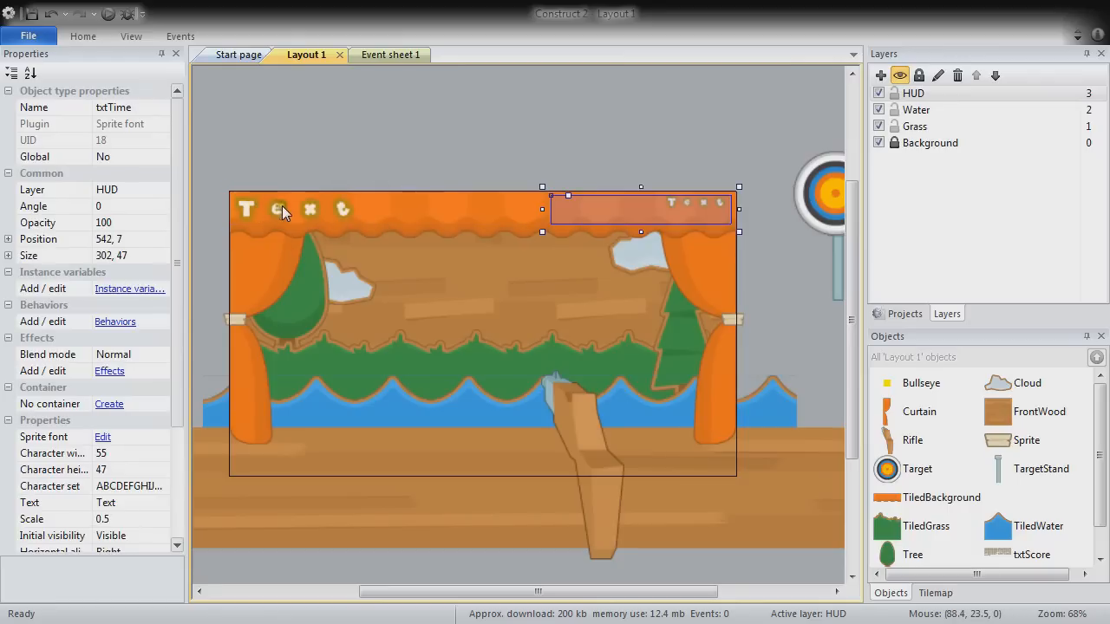
{"action": "left_click", "coordinate": [282, 206]}
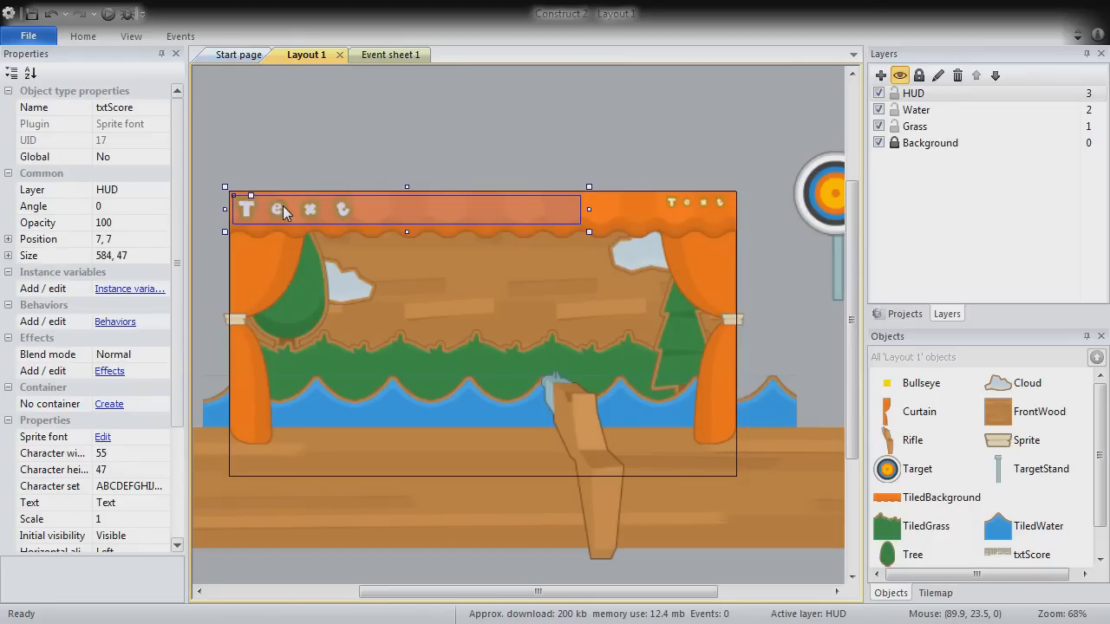
{"action": "right_click", "coordinate": [284, 212]}
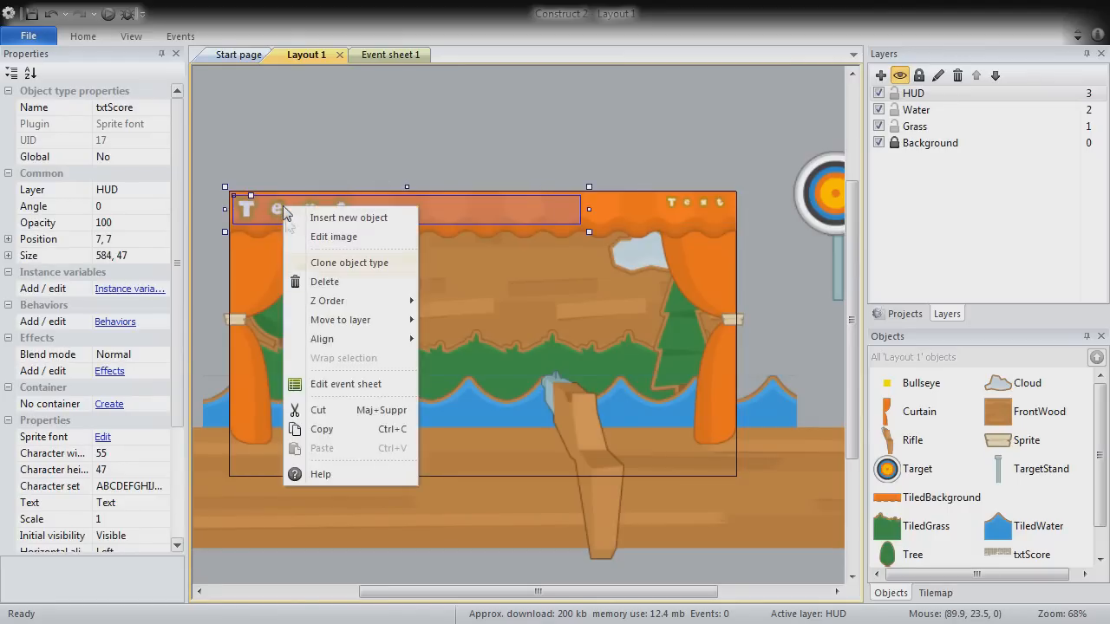
{"action": "left_click", "coordinate": [337, 262]}
{"action": "left_click", "coordinate": [462, 356]}
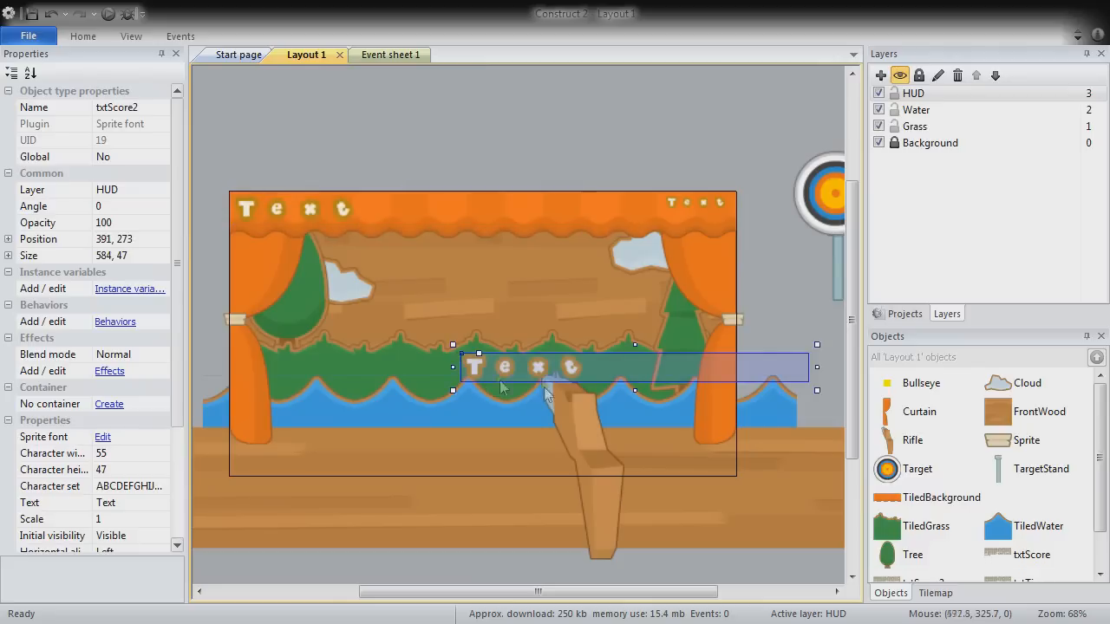
{"action": "left_click_drag", "start_coordinate": [565, 365], "coordinate": [431, 371]}
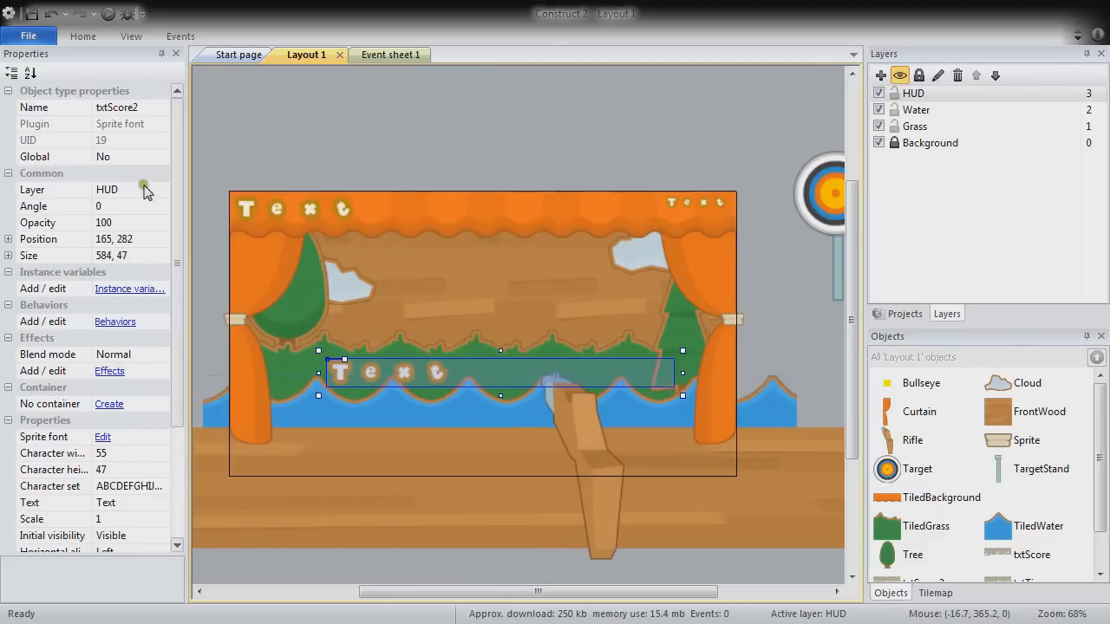
Rename the cloned sprite font over the grass and water as txtFinal
{"action": "left_click", "coordinate": [146, 109]}
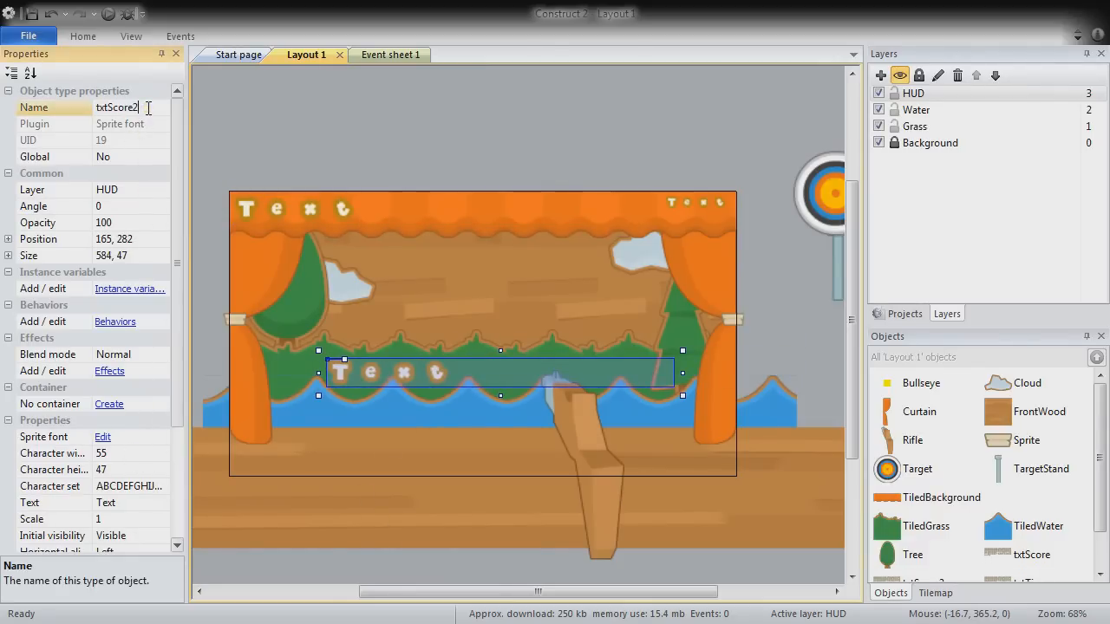
{"action": "type", "text": "Final"}
{"action": "key", "text": "Return"}
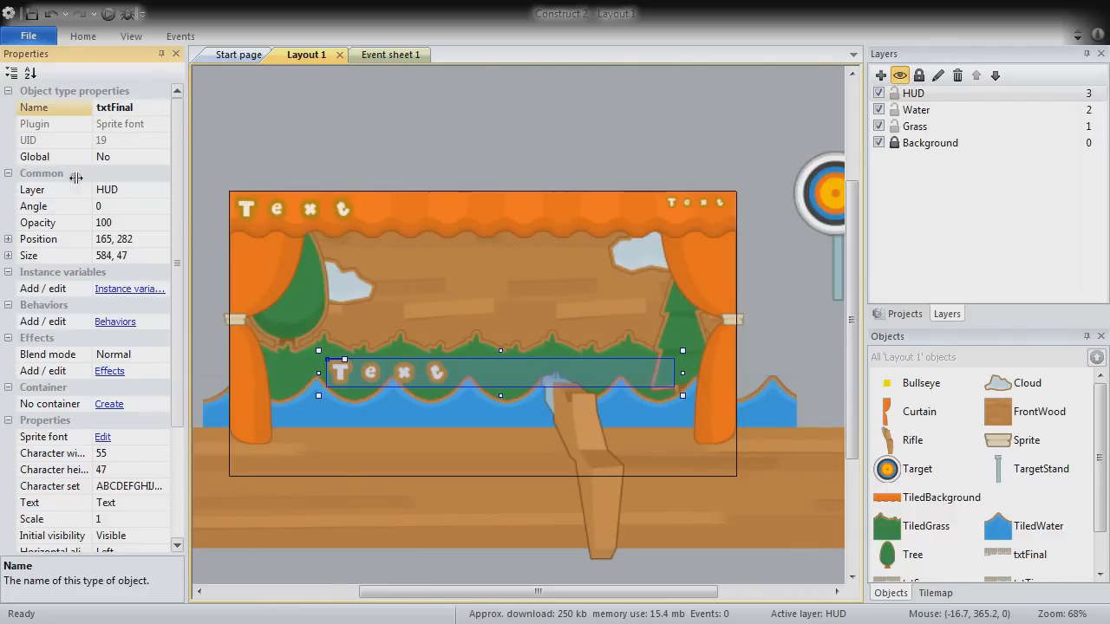
Set txtFinal's position to 426.5, 281 and its size to 839, 384
{"action": "left_click", "coordinate": [111, 243]}
{"action": "left_click", "coordinate": [112, 243]}
{"action": "key", "text": "shift+Home"}
{"action": "type", "text": "426"}
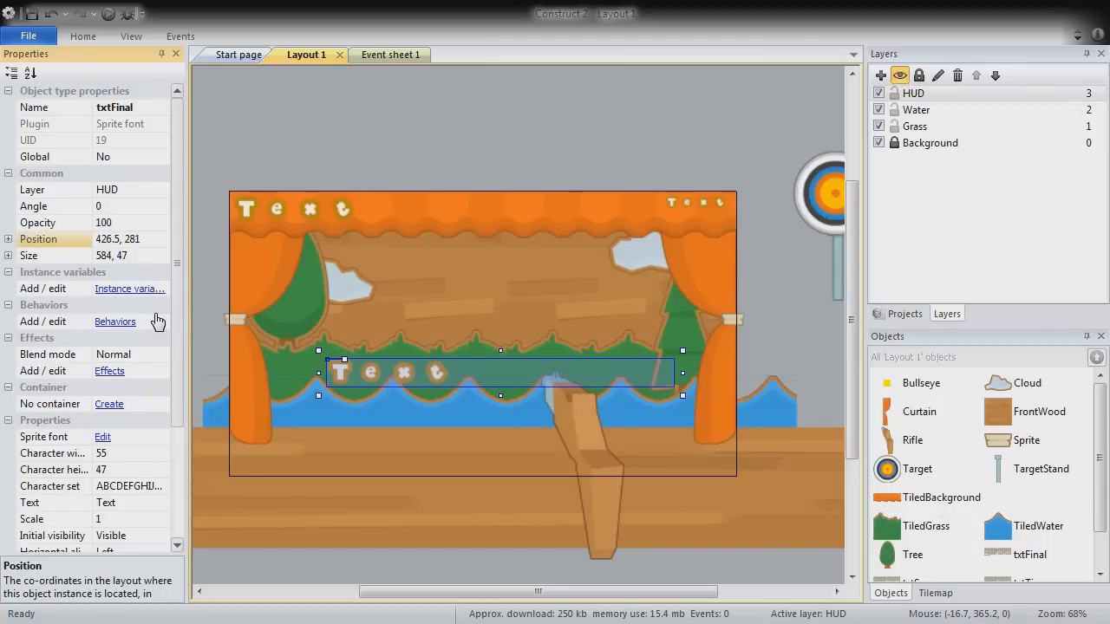
{"action": "key", "text": "Tab"}
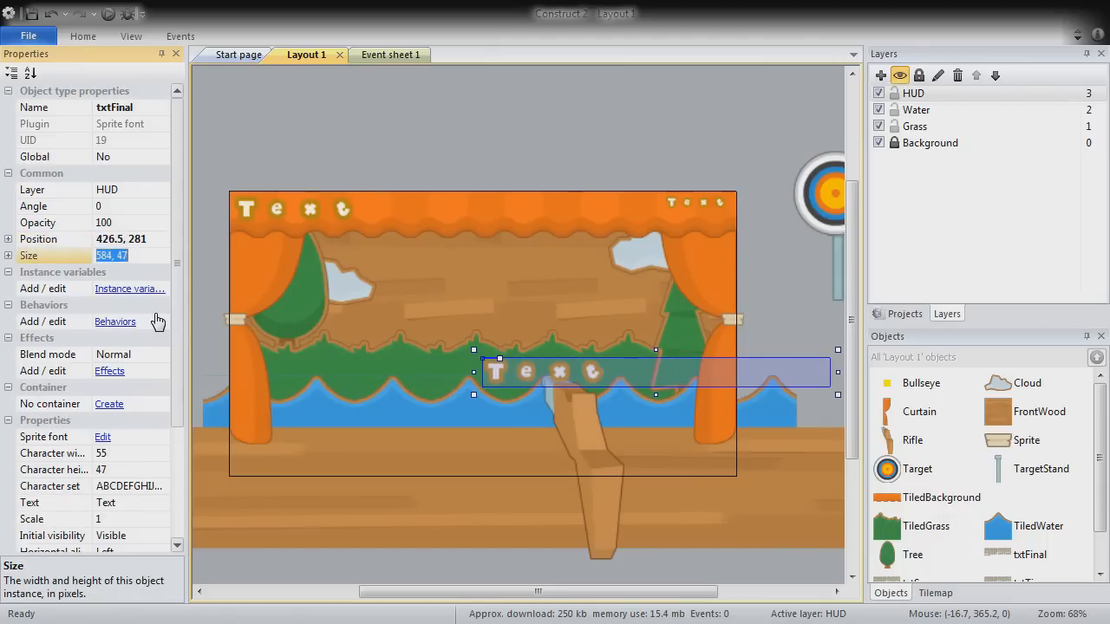
{"action": "type", "text": "839, 384"}
{"action": "key", "text": "Return"}
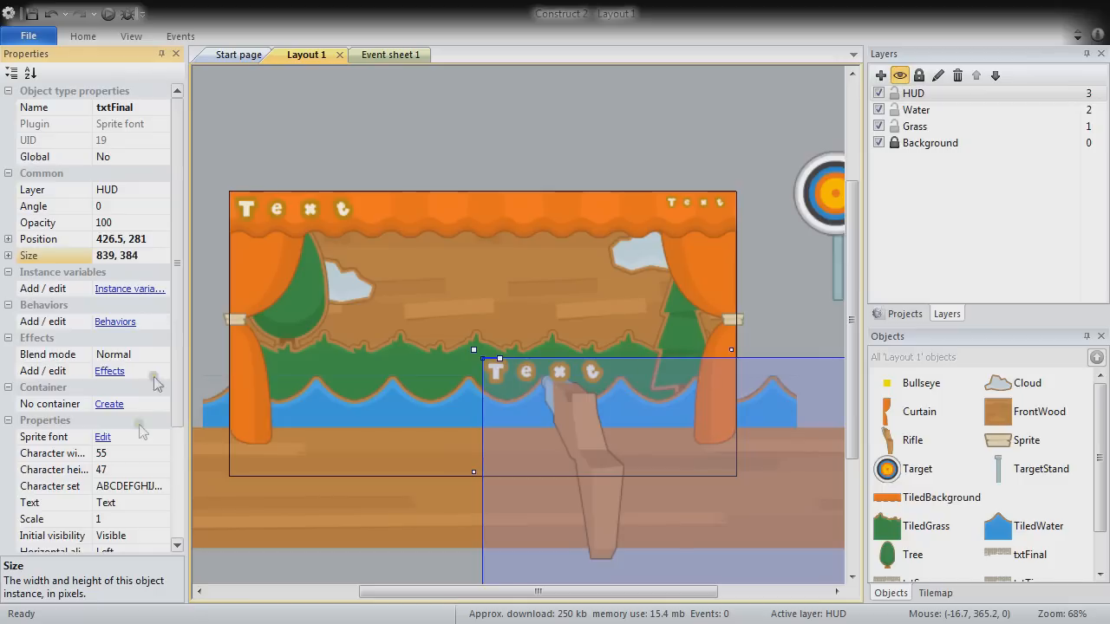
Set txtFinal's scale to 0.75 and its hotspot to Center
{"action": "scroll", "coordinate": [180, 381], "scroll_direction": "down", "scroll_amount": 3}
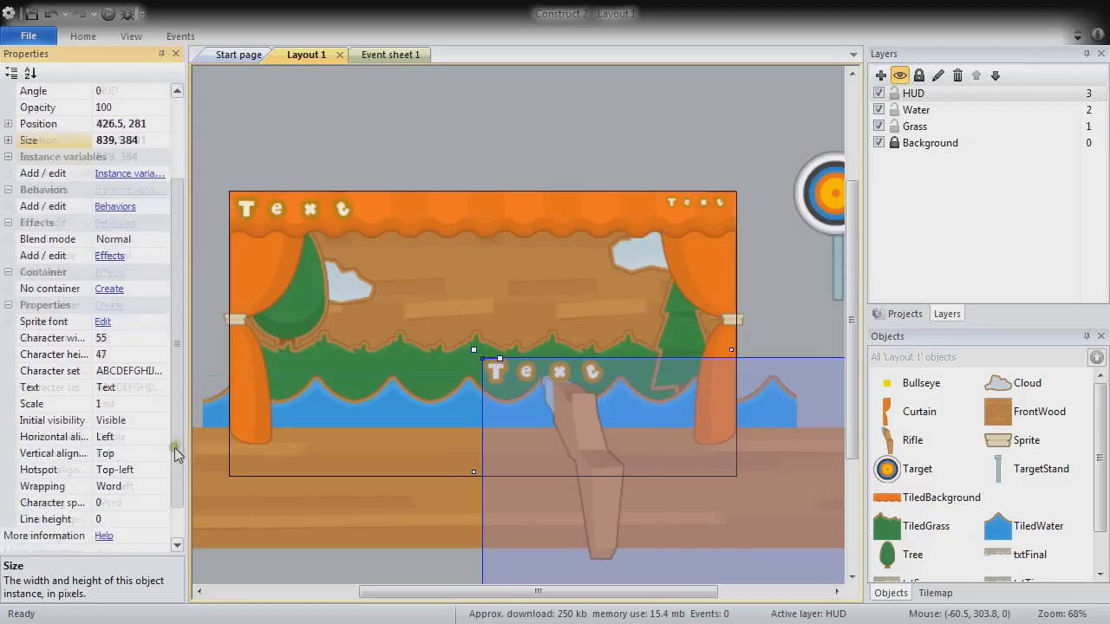
{"action": "left_click", "coordinate": [114, 372]}
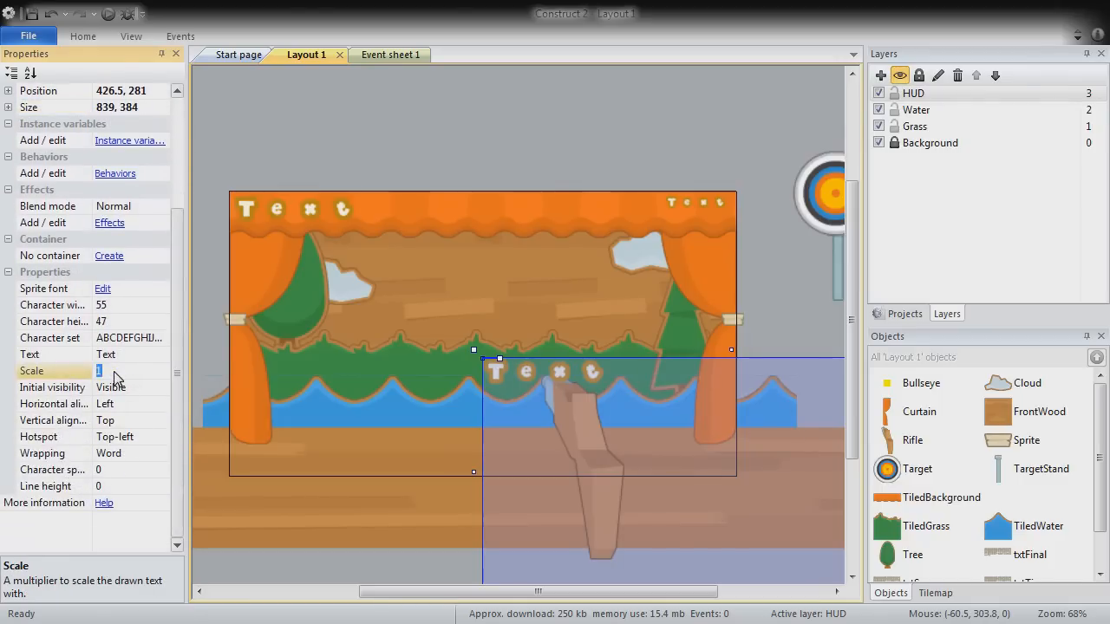
{"action": "key", "text": "Return"}
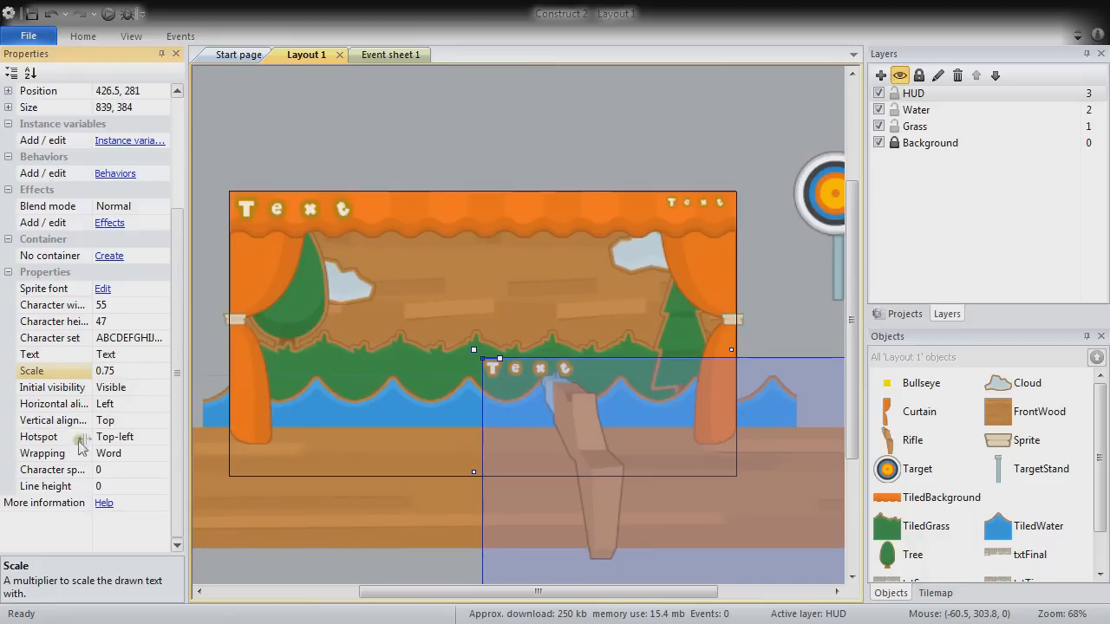
{"action": "left_click", "coordinate": [164, 439]}
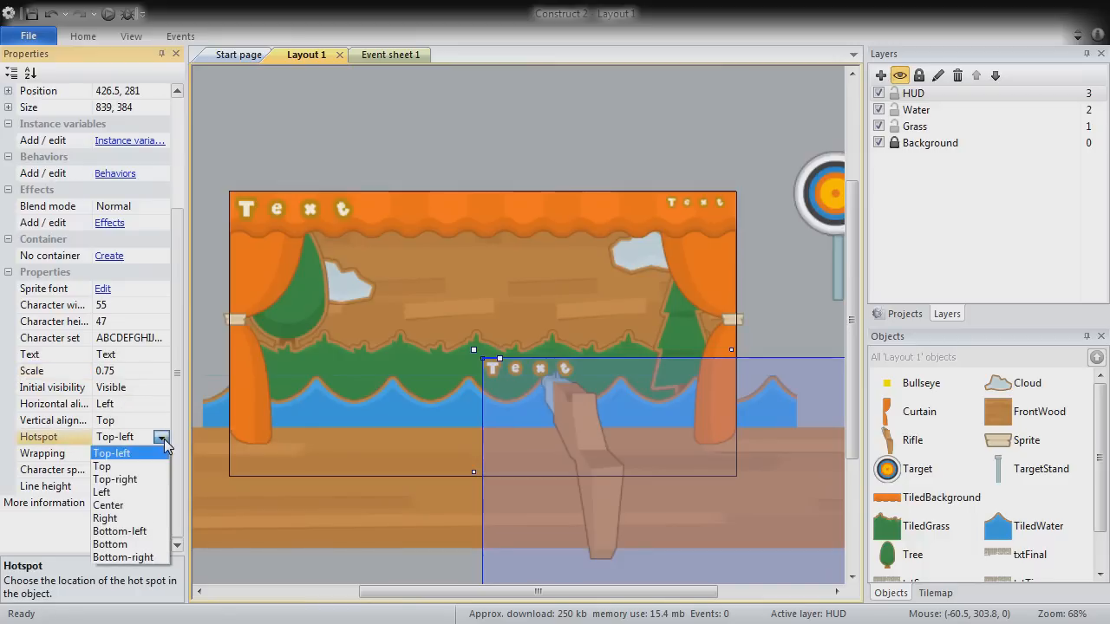
{"action": "left_click", "coordinate": [134, 506]}
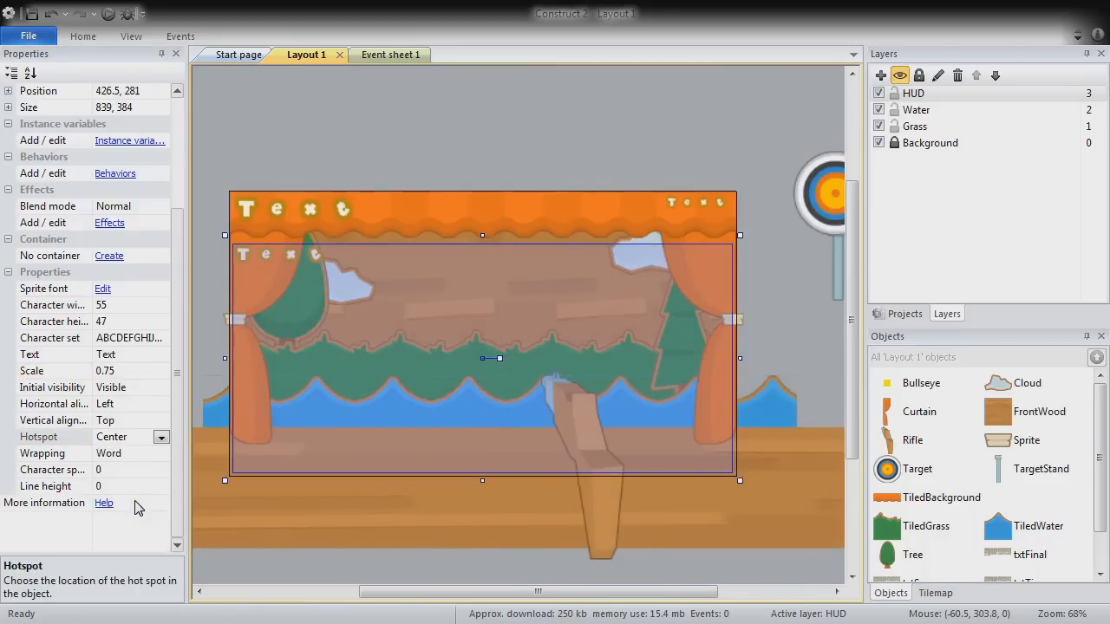
Set both the horizontal and the vertical alignment of txtFinal to Center
{"action": "left_click", "coordinate": [161, 405]}
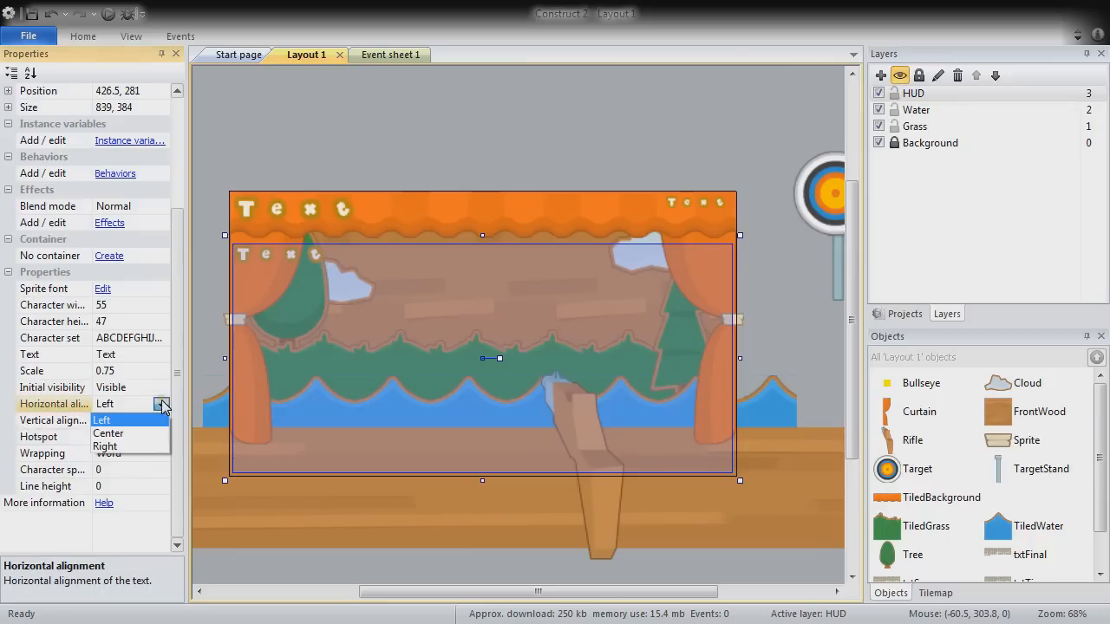
{"action": "left_click", "coordinate": [152, 432]}
{"action": "left_click", "coordinate": [162, 421]}
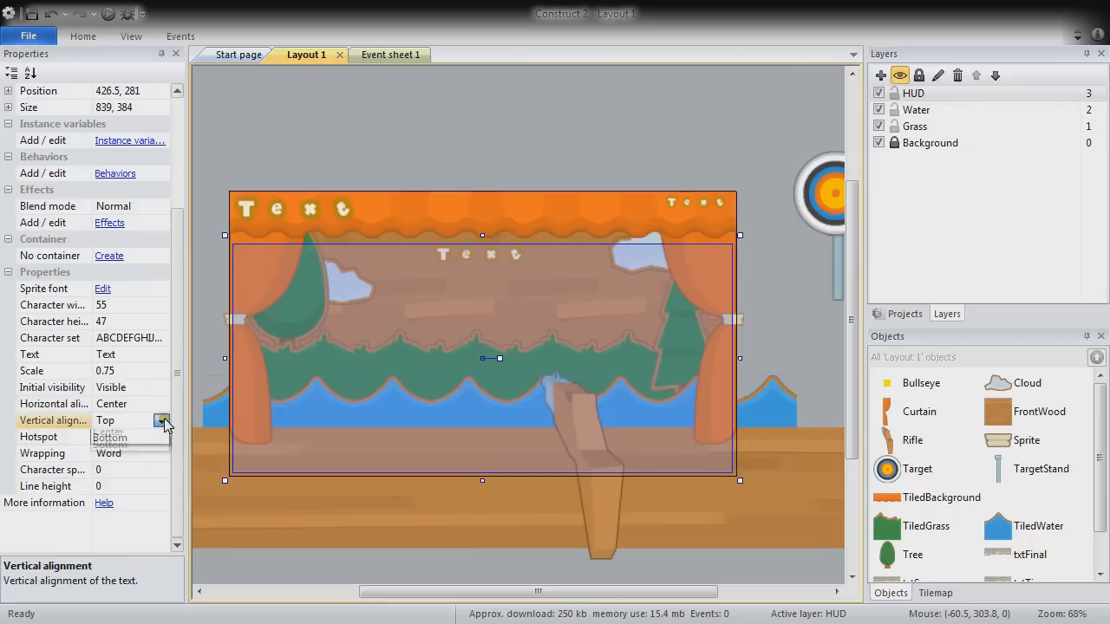
{"action": "left_click", "coordinate": [146, 455]}
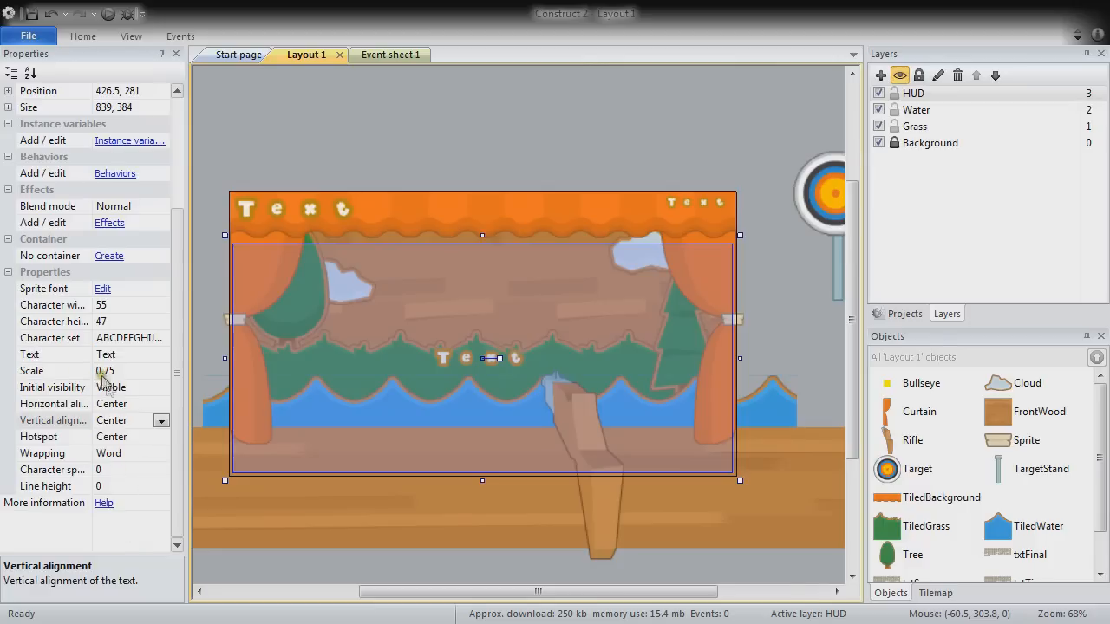
Set txtFinal's initial visibility to Invisible and deselect it
{"action": "left_click", "coordinate": [168, 387]}
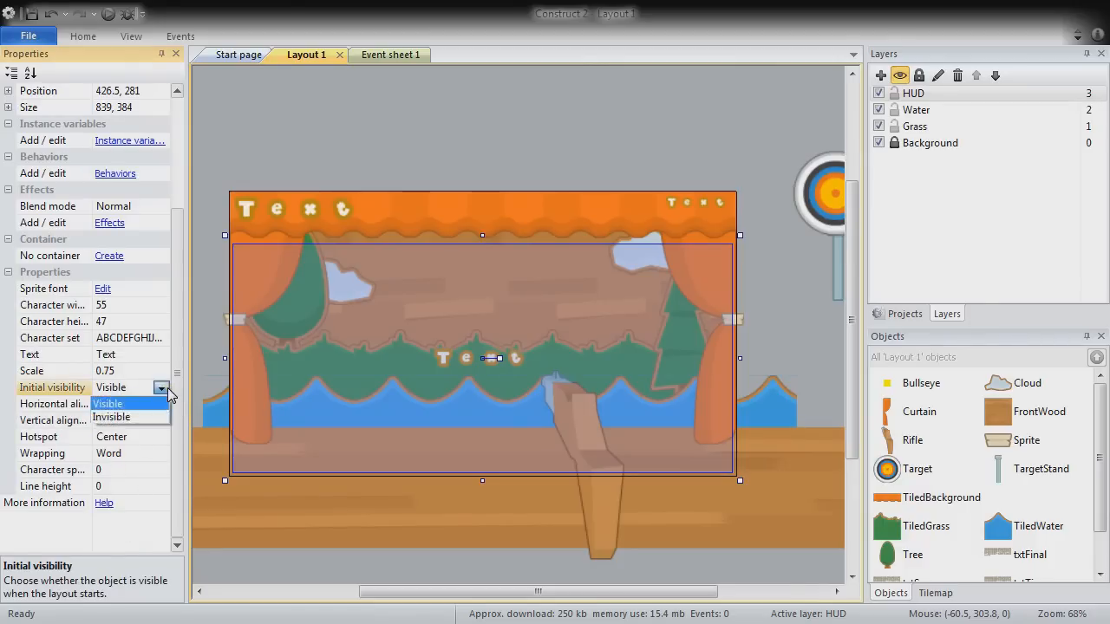
{"action": "left_click", "coordinate": [160, 414]}
{"action": "left_click", "coordinate": [528, 128]}
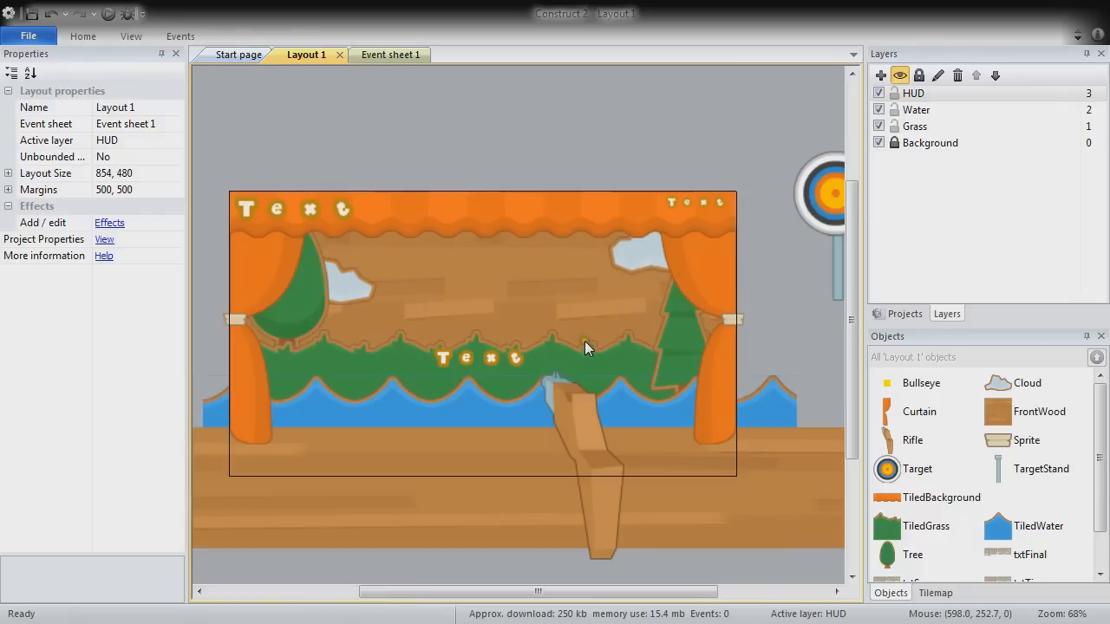
Insert a new Sprite object on the HUD layer over the wooden backdrop, at about 388, 190
{"action": "double_click", "coordinate": [468, 164]}
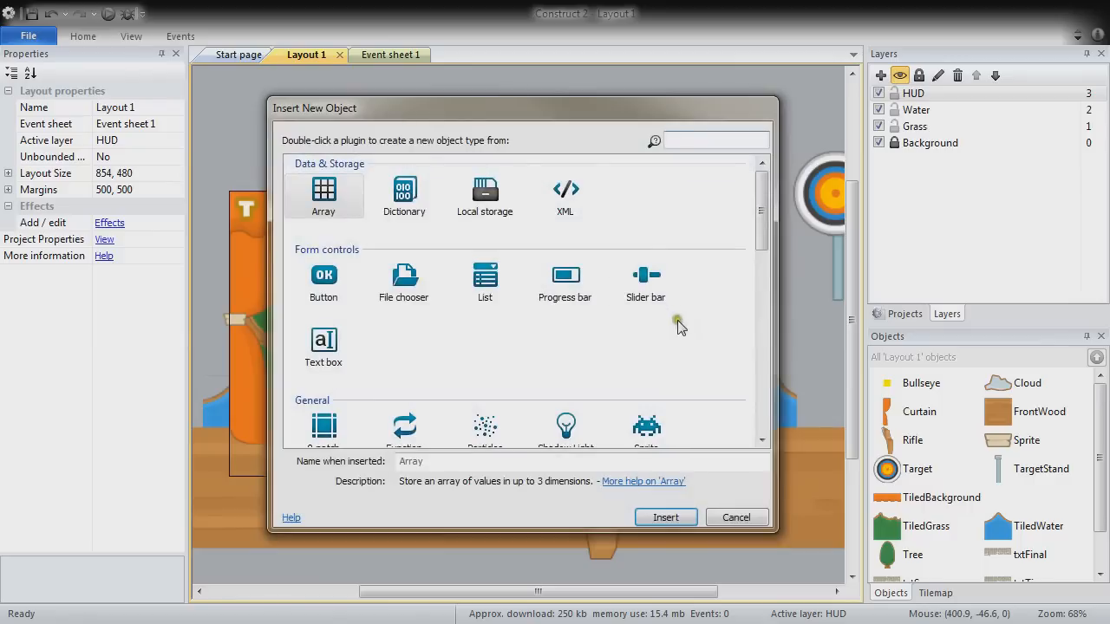
{"action": "left_click_drag", "start_coordinate": [763, 235], "coordinate": [763, 272]}
{"action": "double_click", "coordinate": [648, 397]}
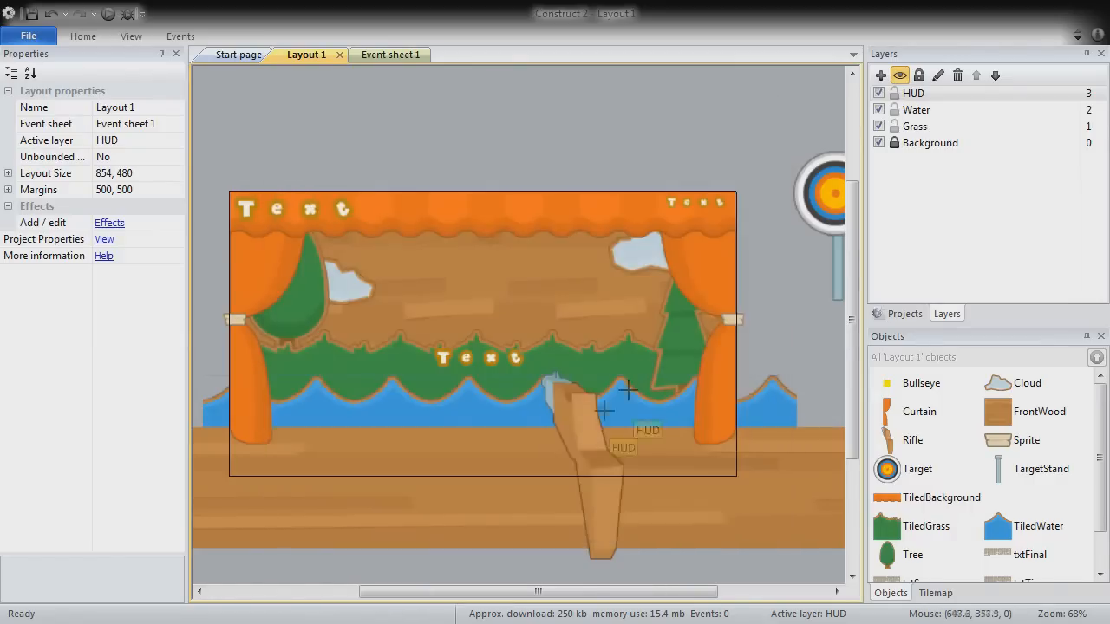
{"action": "left_click", "coordinate": [458, 303]}
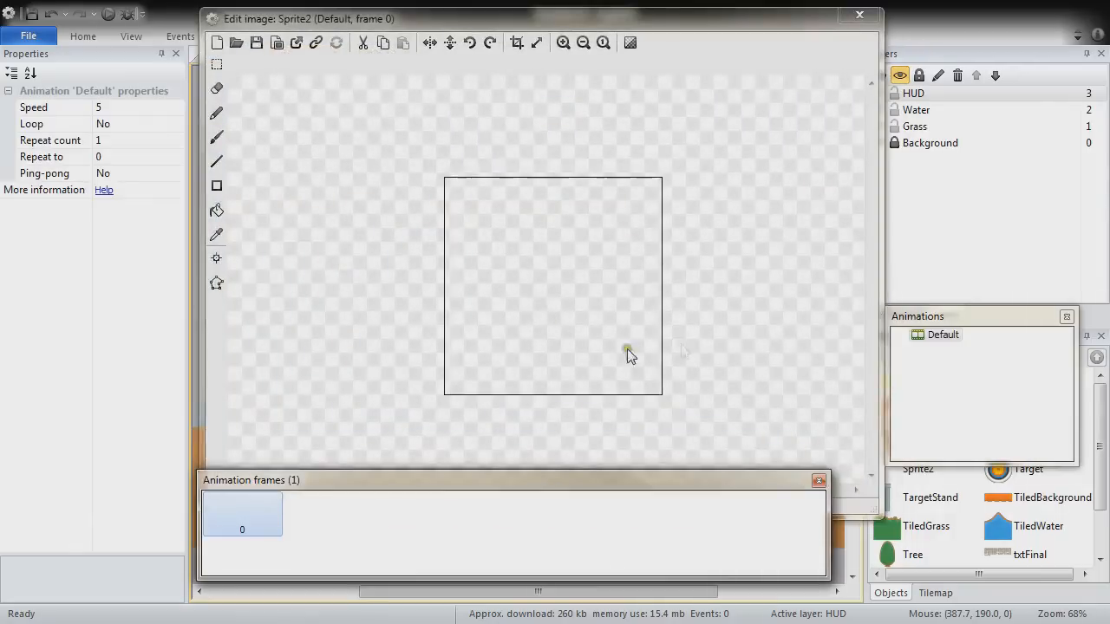
Load crosshair_white_large.png from the Original/PNG/HUD folder as the new sprite's image and close the image editor
{"action": "left_click", "coordinate": [236, 42]}
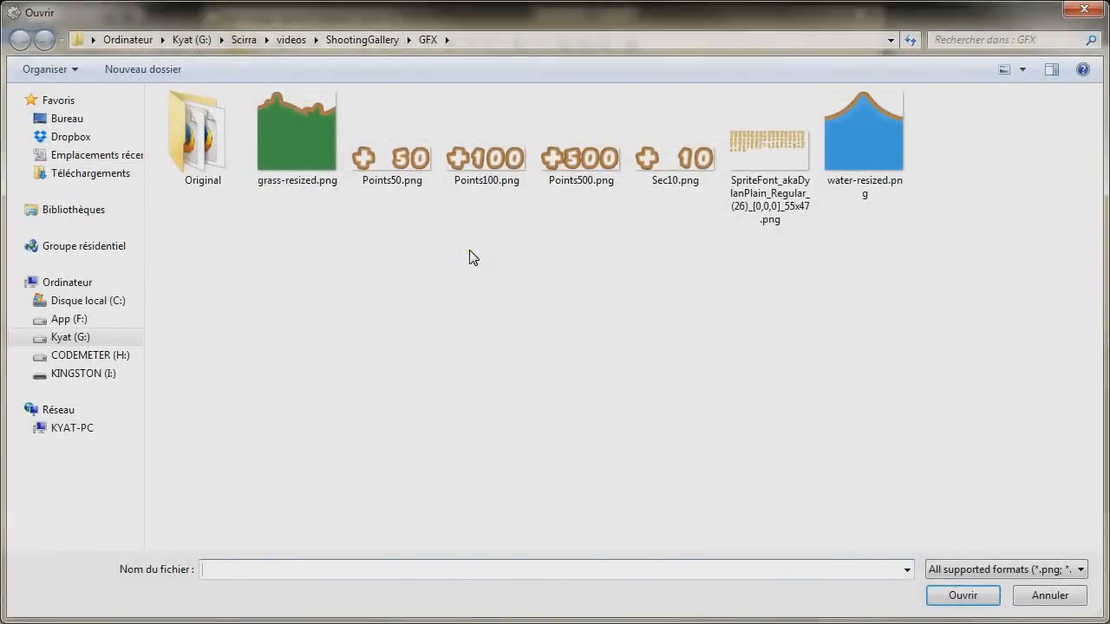
{"action": "double_click", "coordinate": [216, 154]}
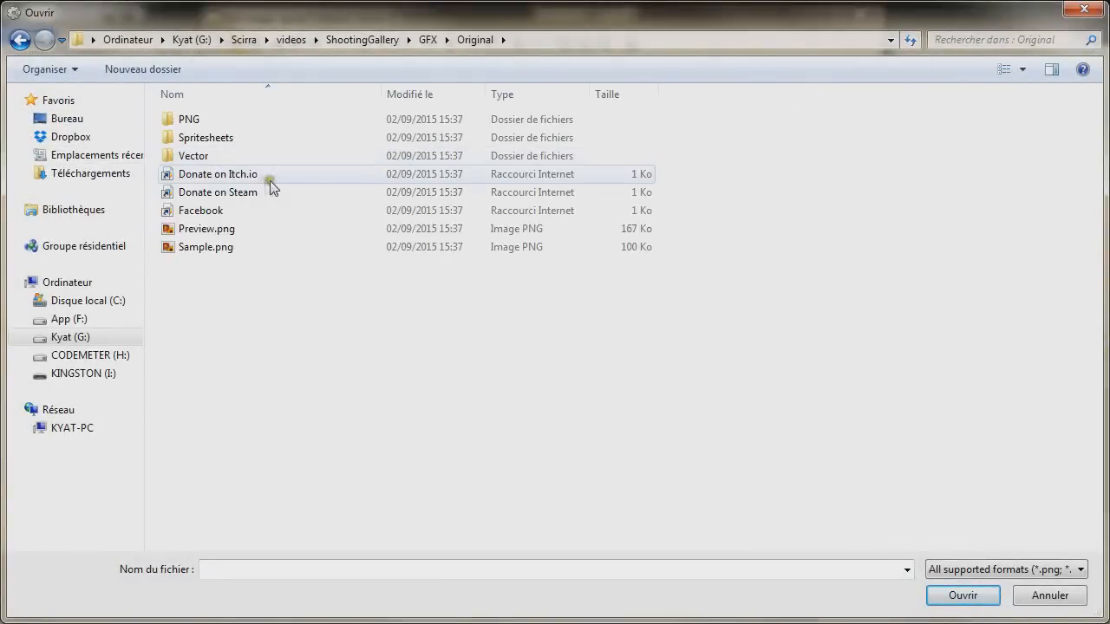
{"action": "double_click", "coordinate": [201, 121]}
{"action": "double_click", "coordinate": [195, 122]}
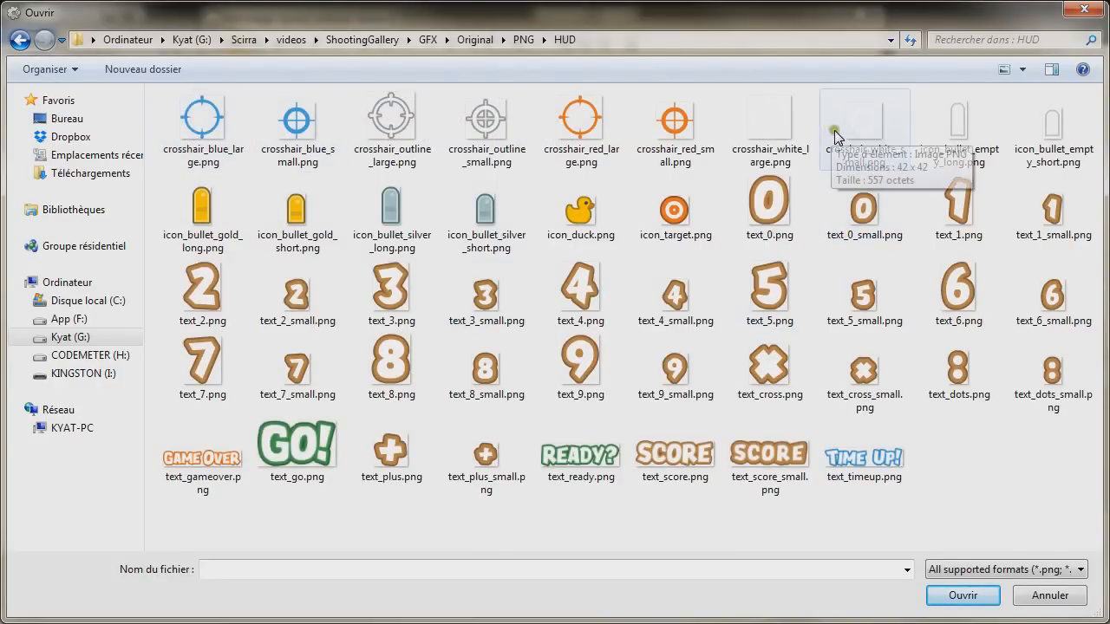
{"action": "left_click", "coordinate": [873, 130]}
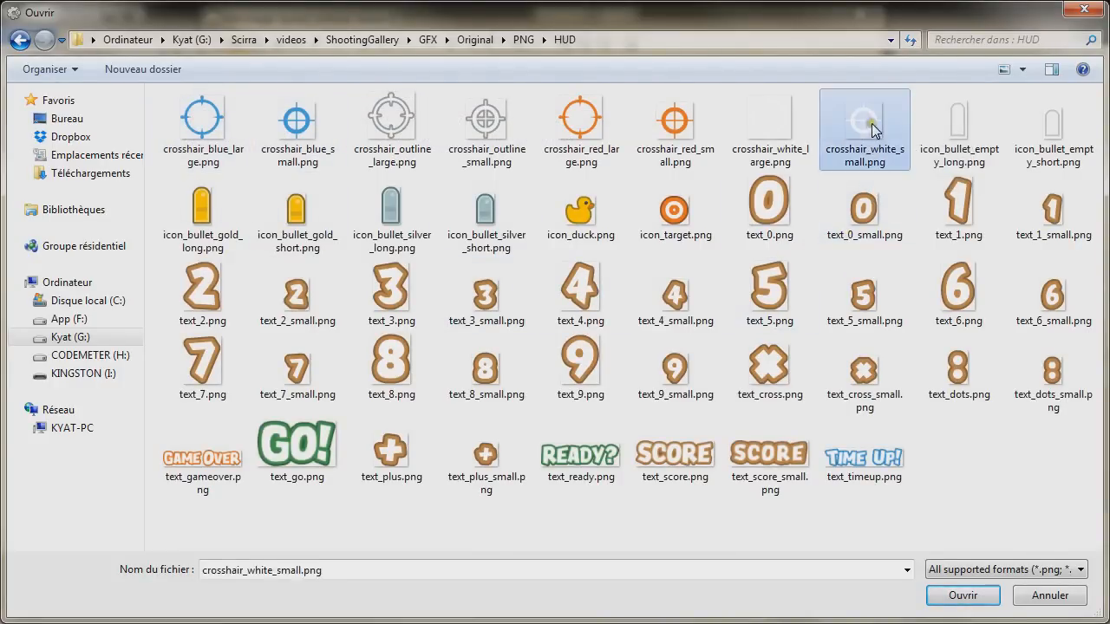
{"action": "left_click", "coordinate": [771, 104]}
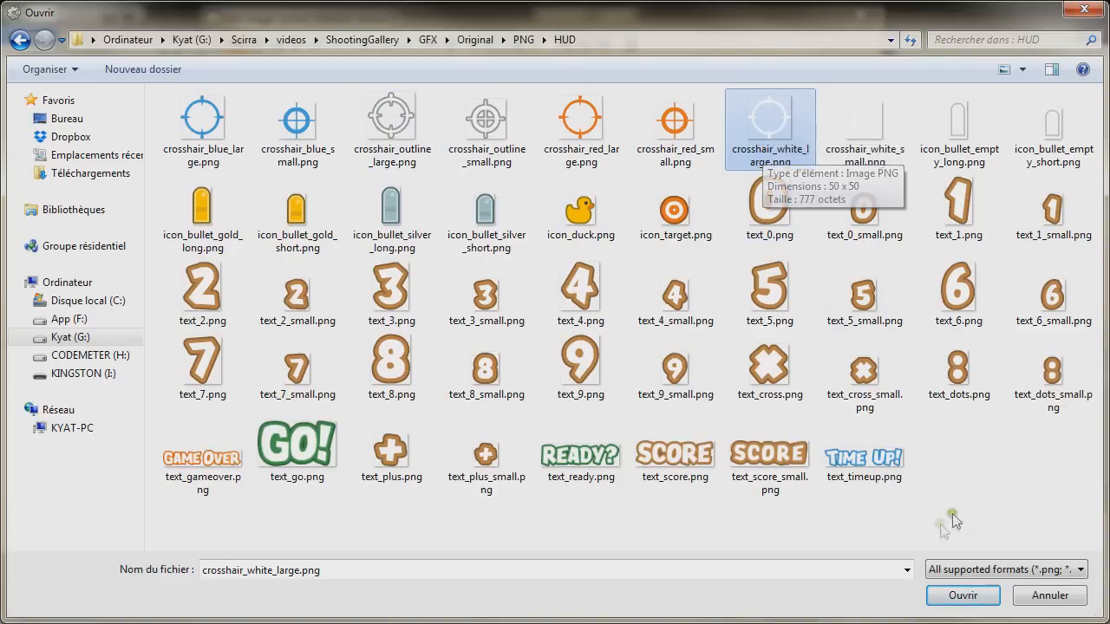
{"action": "left_click", "coordinate": [961, 595]}
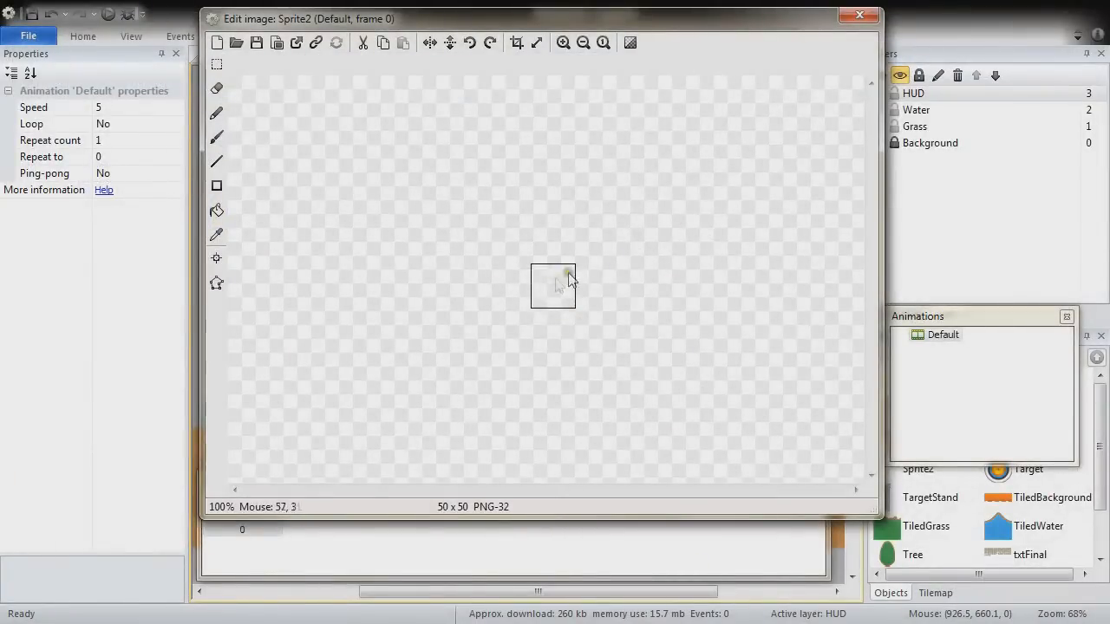
{"action": "left_click", "coordinate": [859, 15]}
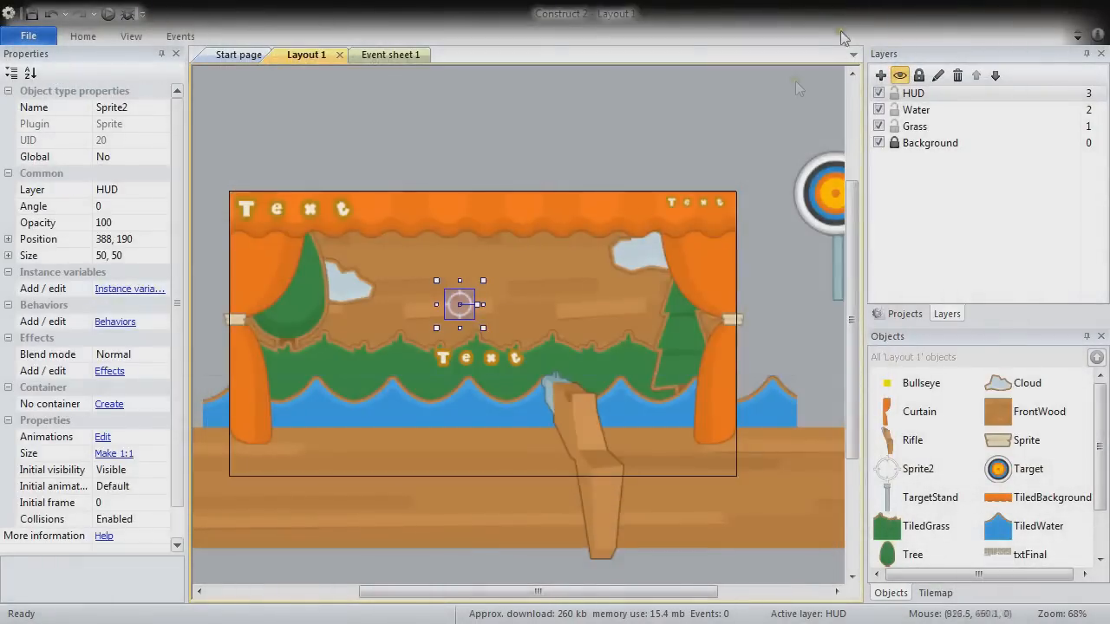
Rename the crosshair sprite as Crosshair and place it above the layout area, at about 173, -74
{"action": "left_click_drag", "start_coordinate": [462, 324], "coordinate": [433, 181]}
{"action": "left_click", "coordinate": [137, 107]}
{"action": "type", "text": "Cursor"}
{"action": "key", "text": "Return"}
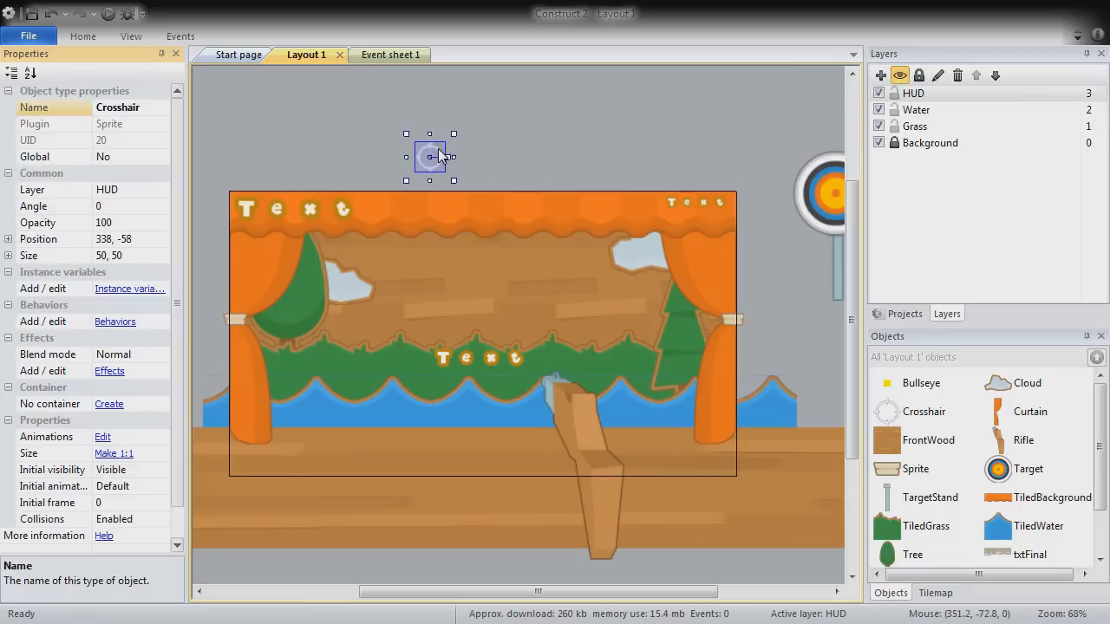
{"action": "left_click_drag", "start_coordinate": [438, 149], "coordinate": [340, 140]}
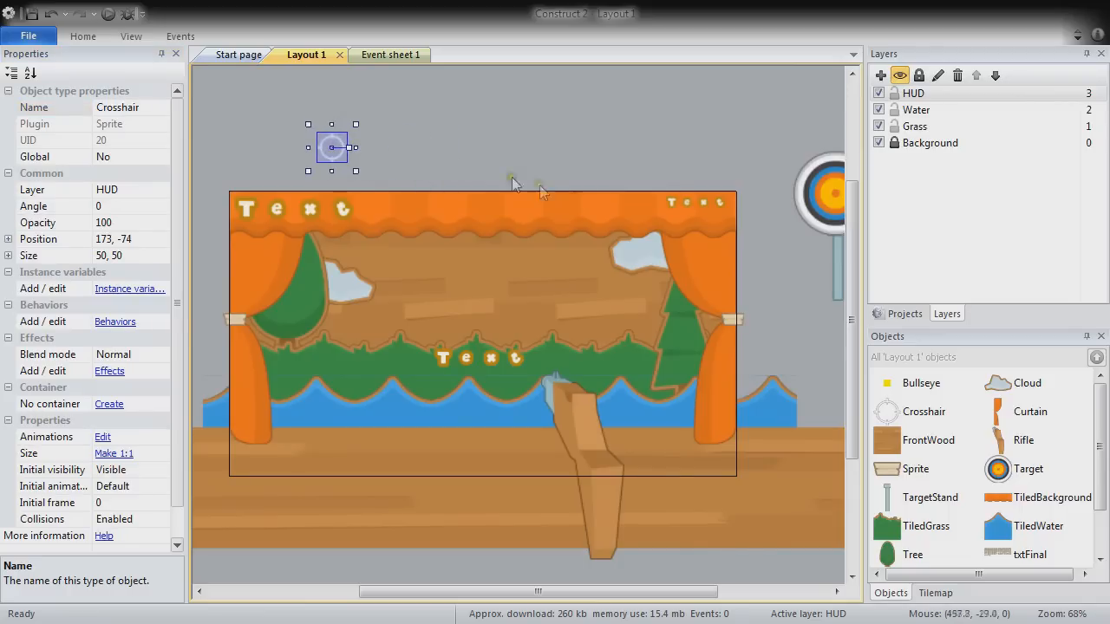
Insert another Sprite object on the HUD layer above the layout area, at about 417, -93
{"action": "left_click", "coordinate": [458, 169]}
{"action": "double_click", "coordinate": [473, 151]}
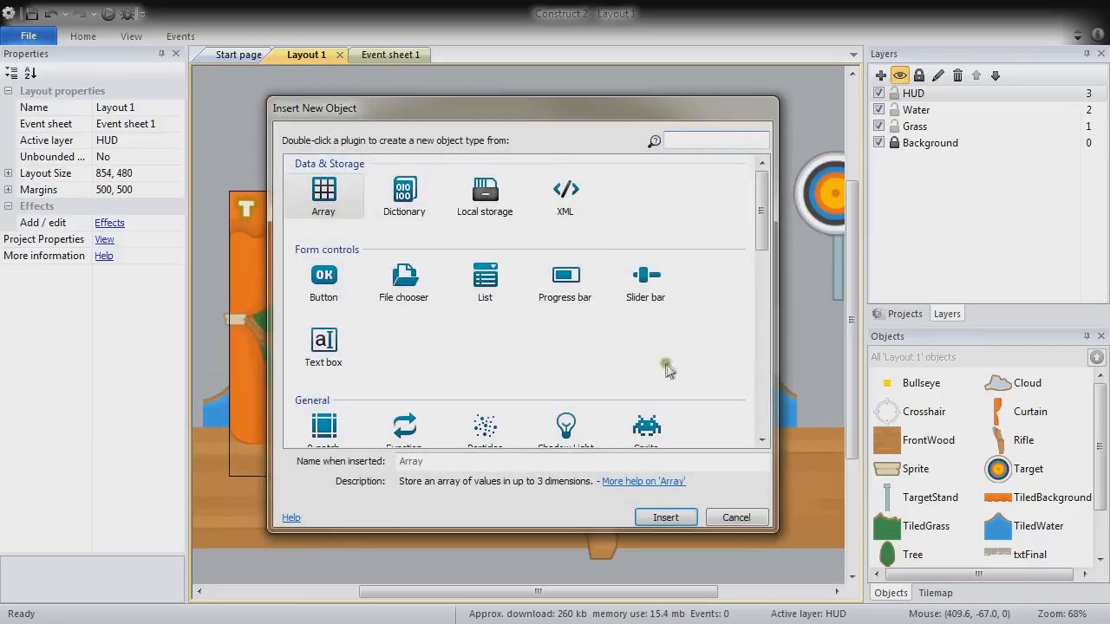
{"action": "scroll", "coordinate": [761, 209], "scroll_direction": "down", "scroll_amount": 2}
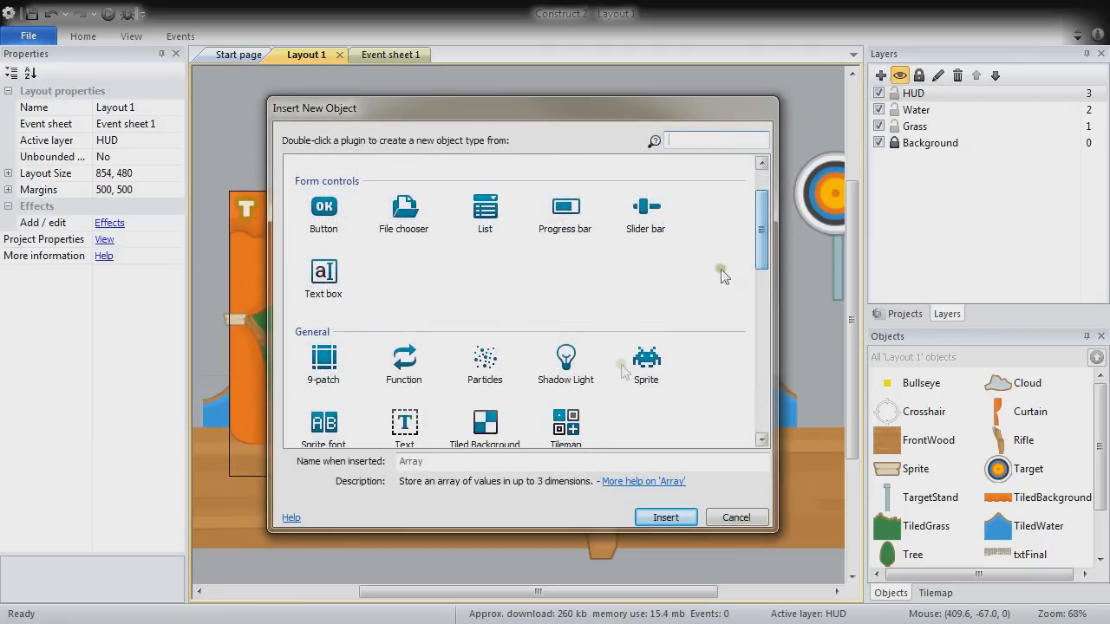
{"action": "double_click", "coordinate": [646, 368]}
{"action": "left_click", "coordinate": [476, 135]}
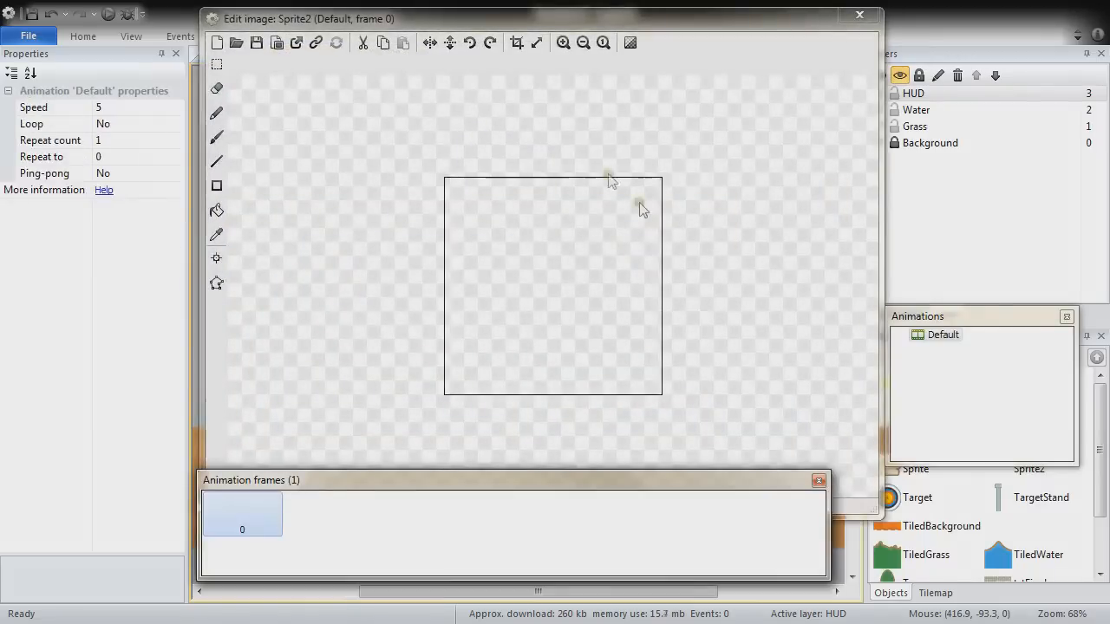
Import Points50.png, Points100.png, Points500.png and Sec10.png from the GFX folder as animation frames of the new sprite
{"action": "right_click", "coordinate": [389, 531]}
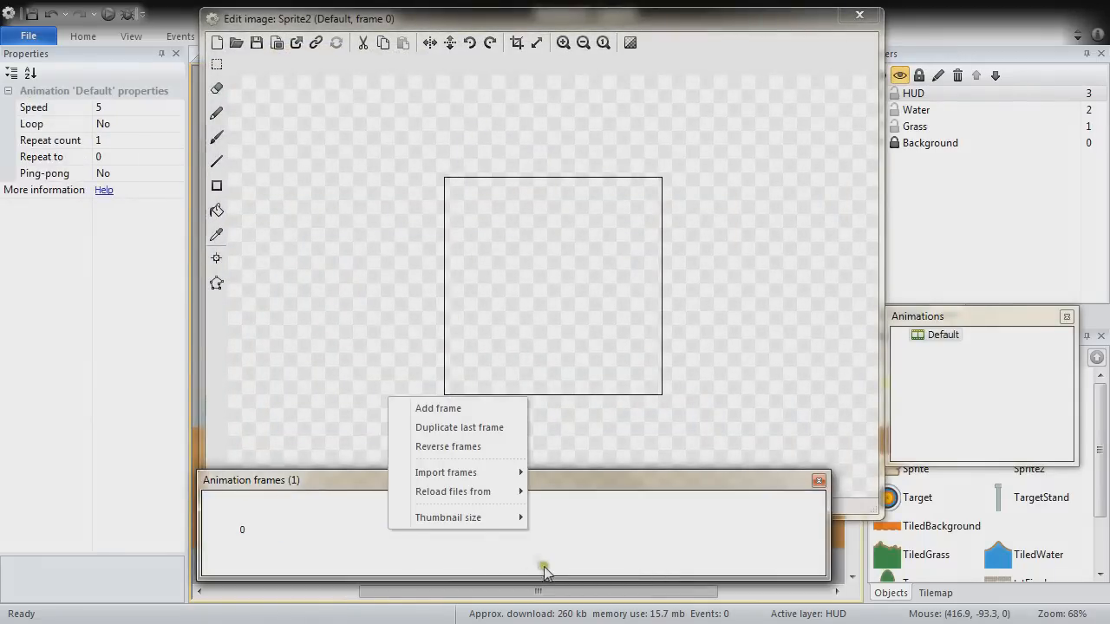
{"action": "mouse_move", "coordinate": [457, 480]}
{"action": "mouse_move", "coordinate": [498, 473]}
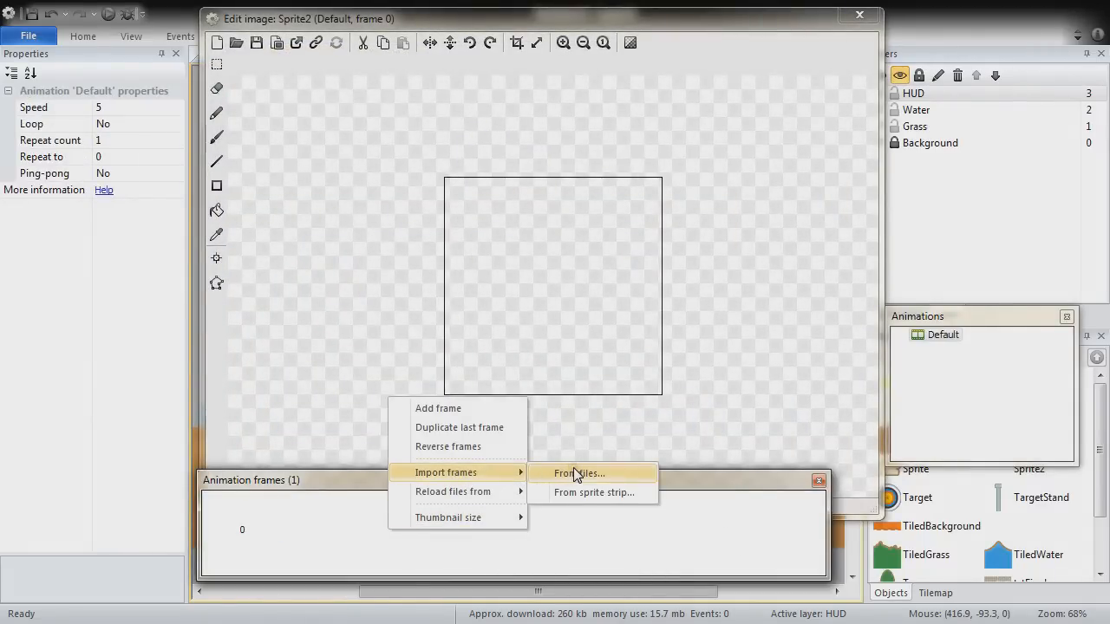
{"action": "left_click", "coordinate": [575, 473]}
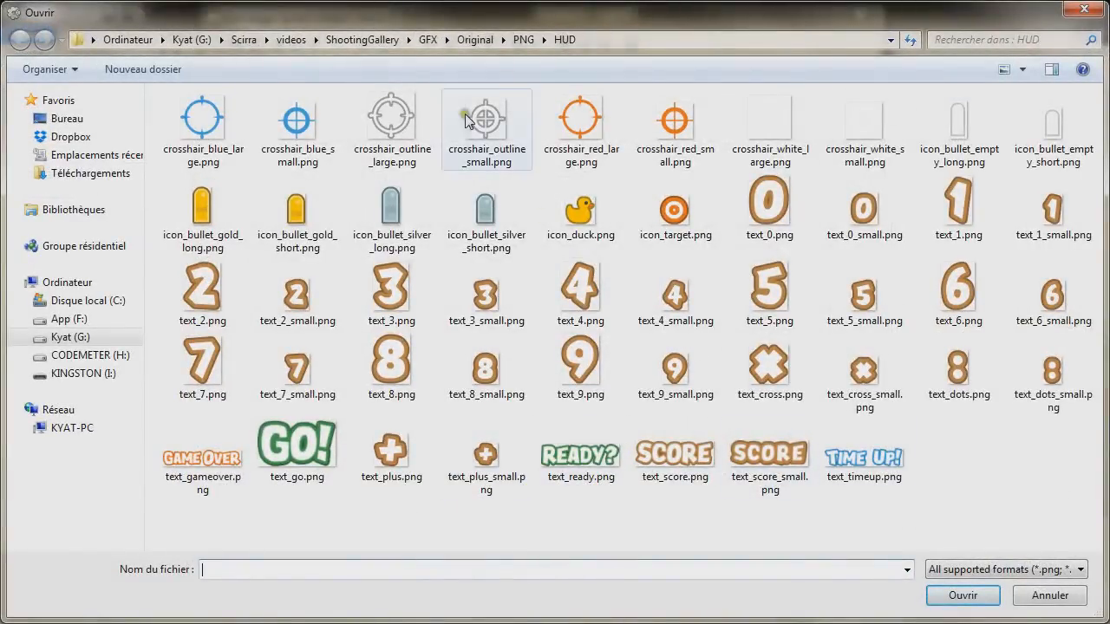
{"action": "left_click", "coordinate": [435, 40]}
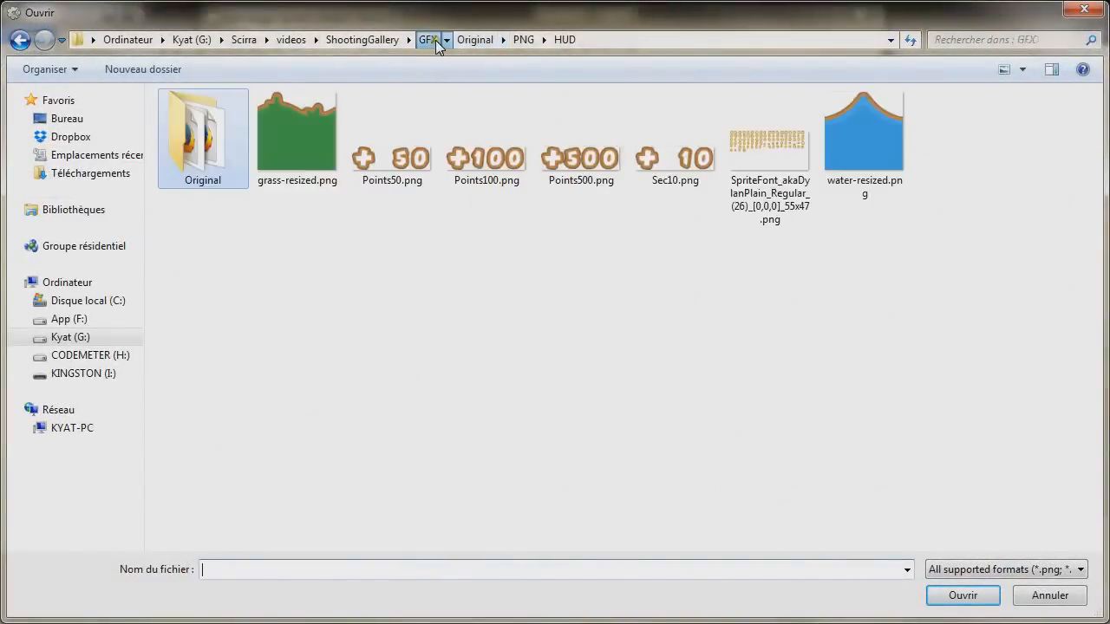
{"action": "left_click", "coordinate": [396, 154]}
{"action": "left_click", "coordinate": [488, 158], "text": "ctrl"}
{"action": "left_click", "coordinate": [580, 158], "text": "ctrl"}
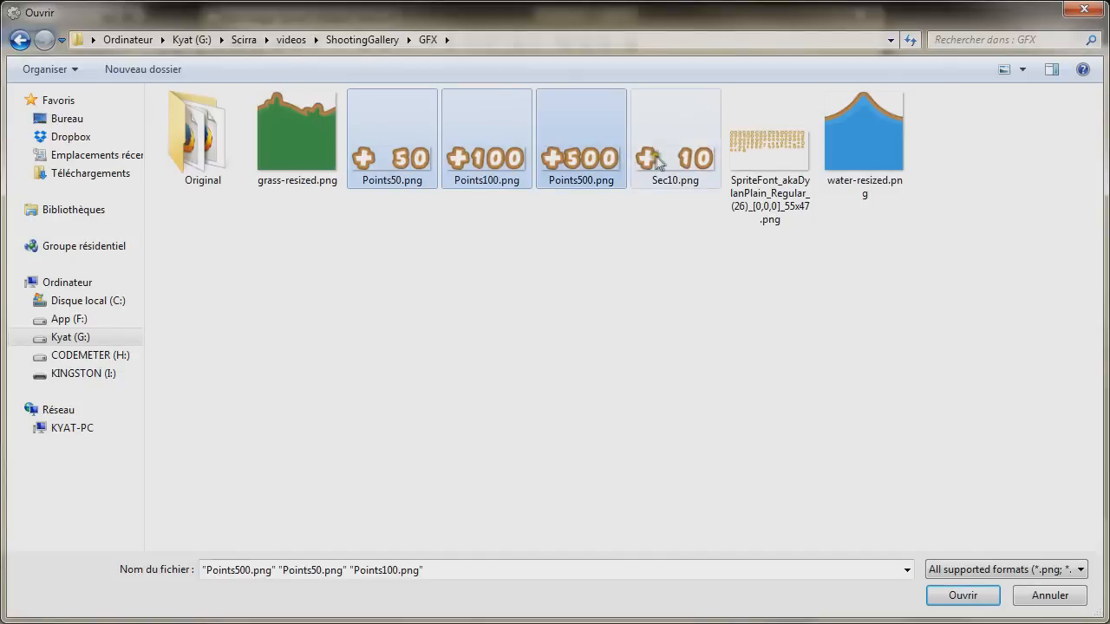
{"action": "left_click", "coordinate": [658, 160], "text": "ctrl"}
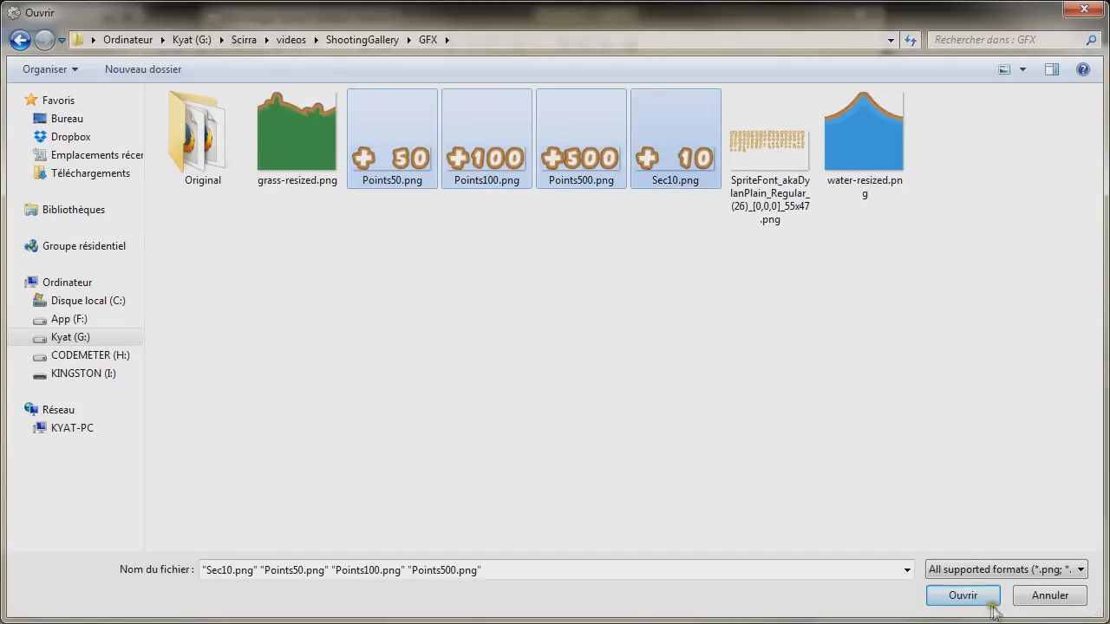
{"action": "left_click", "coordinate": [962, 596]}
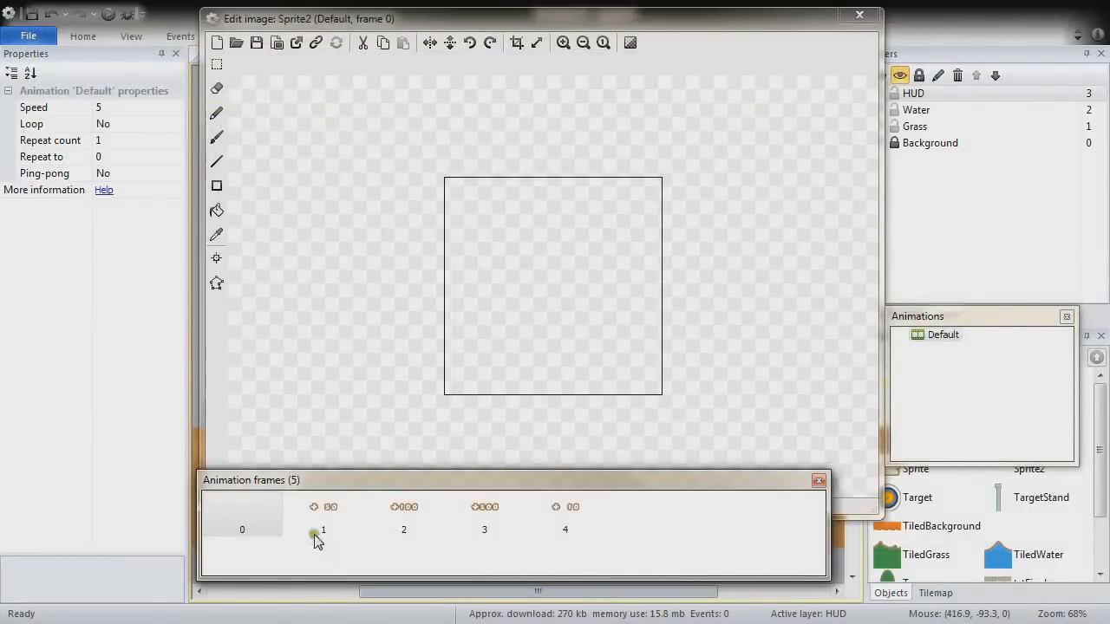
Delete the empty first animation frame and set the Default animation's speed to 0
{"action": "left_click", "coordinate": [248, 512]}
{"action": "key", "text": "Delete"}
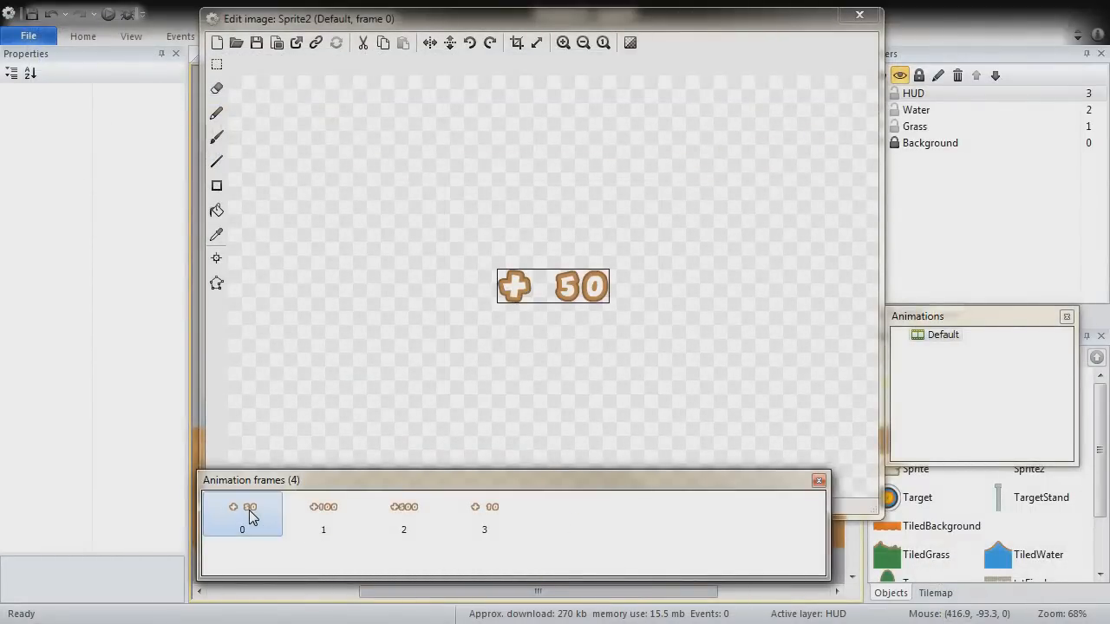
{"action": "left_click", "coordinate": [249, 553]}
{"action": "left_click", "coordinate": [242, 514]}
{"action": "left_click", "coordinate": [328, 515]}
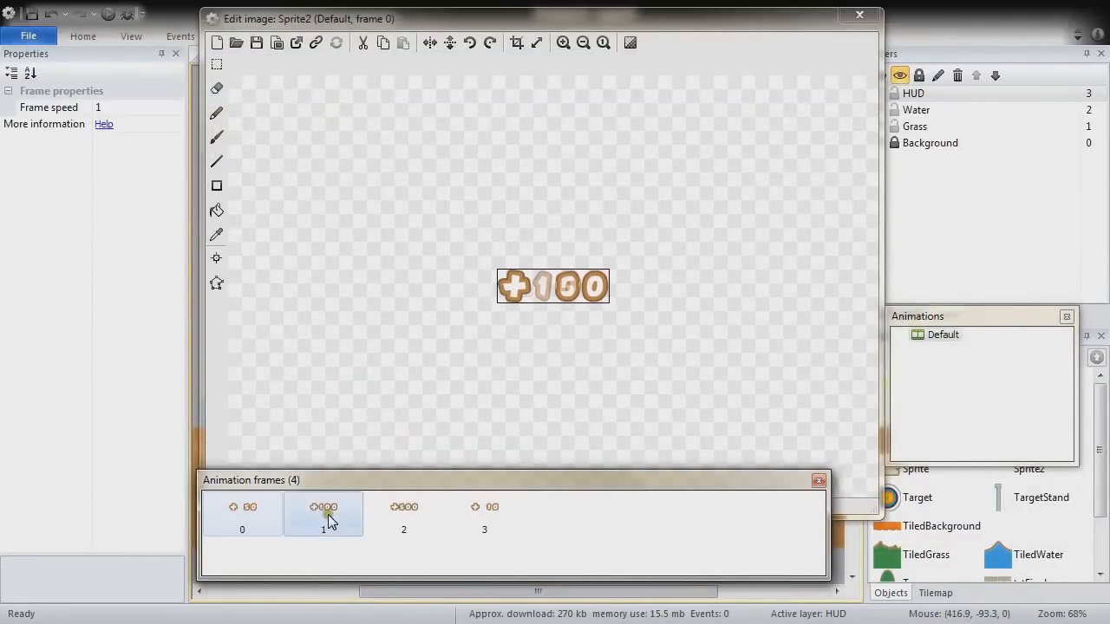
{"action": "left_click", "coordinate": [404, 509]}
{"action": "left_click", "coordinate": [485, 517]}
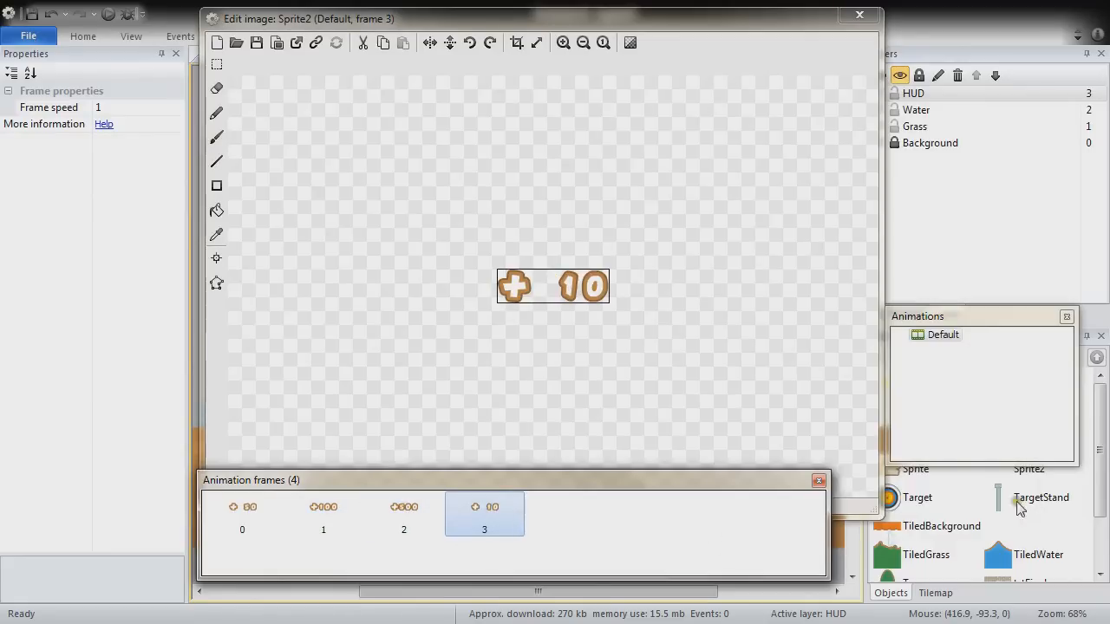
{"action": "left_click", "coordinate": [943, 336]}
{"action": "left_click", "coordinate": [148, 109]}
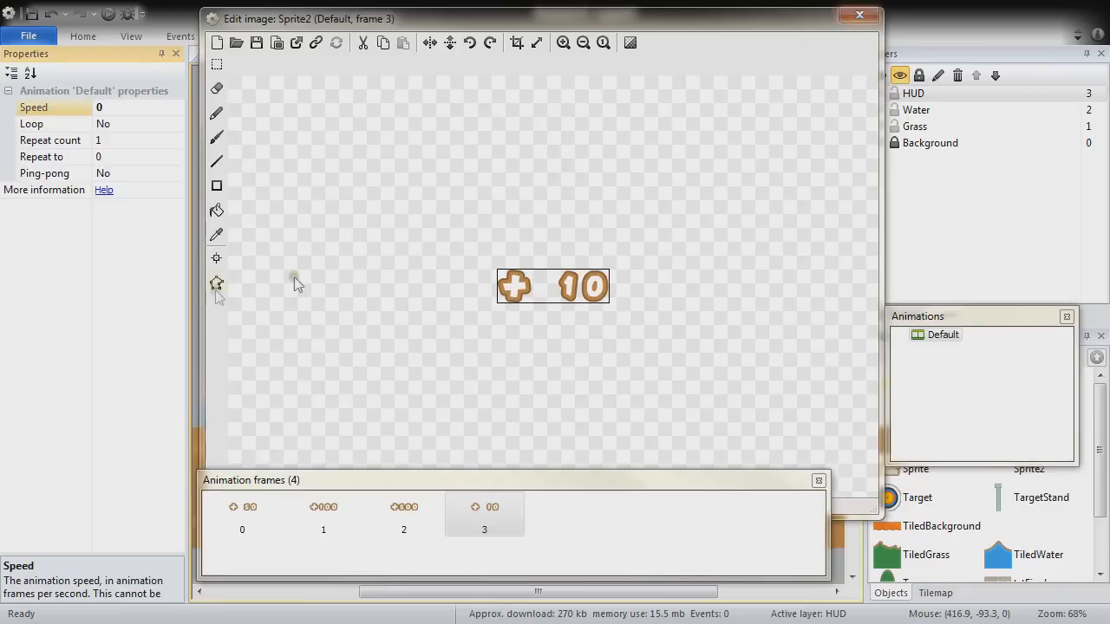
Check the origin point on each of the bonus-points frames and close the image editor
{"action": "left_click", "coordinate": [217, 258]}
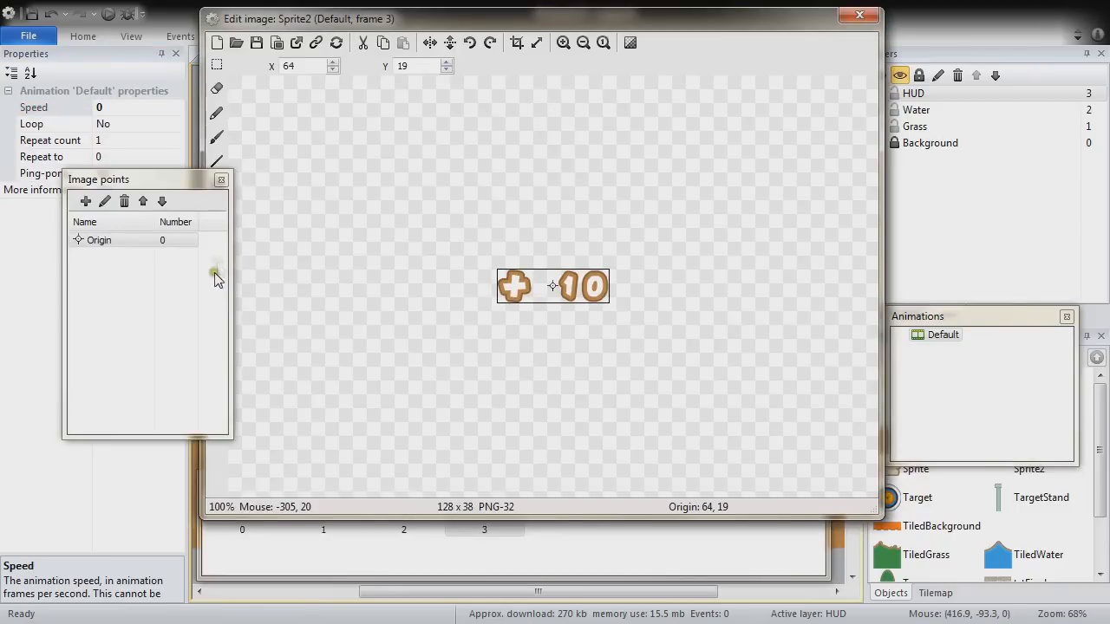
{"action": "left_click", "coordinate": [535, 561]}
{"action": "left_click", "coordinate": [399, 511]}
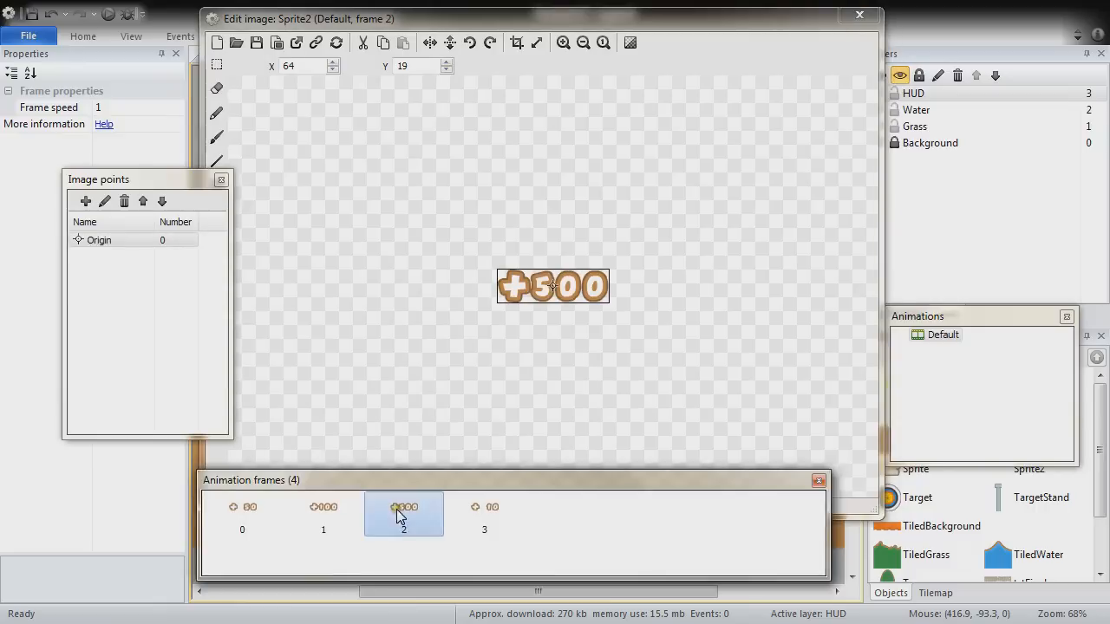
{"action": "left_click", "coordinate": [323, 516]}
{"action": "left_click", "coordinate": [242, 516]}
{"action": "left_click", "coordinate": [859, 15]}
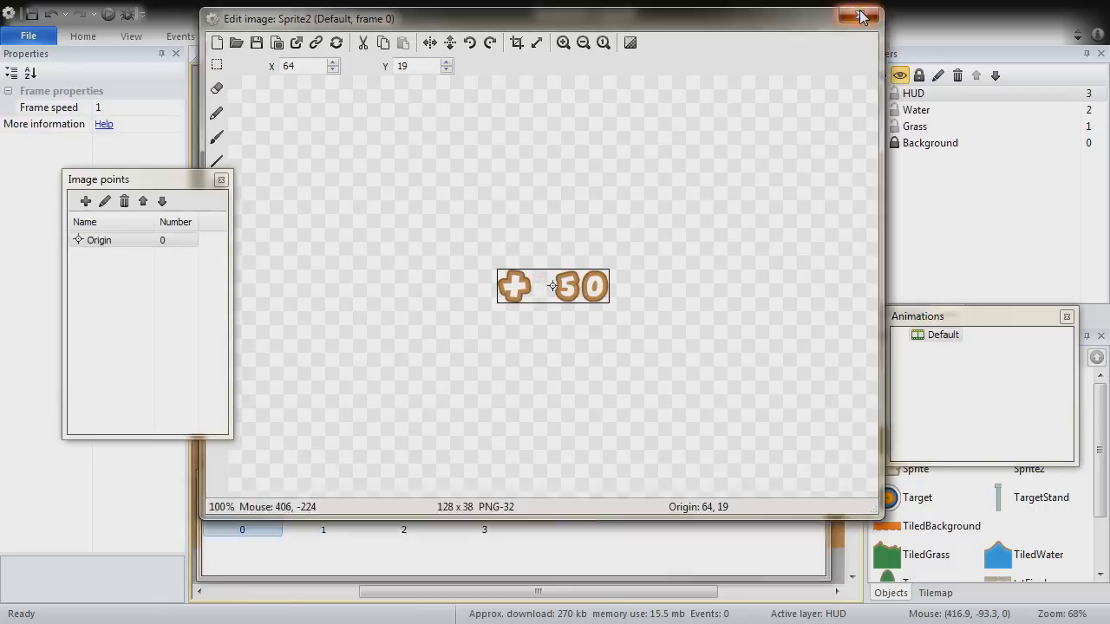
{"action": "left_click", "coordinate": [859, 16]}
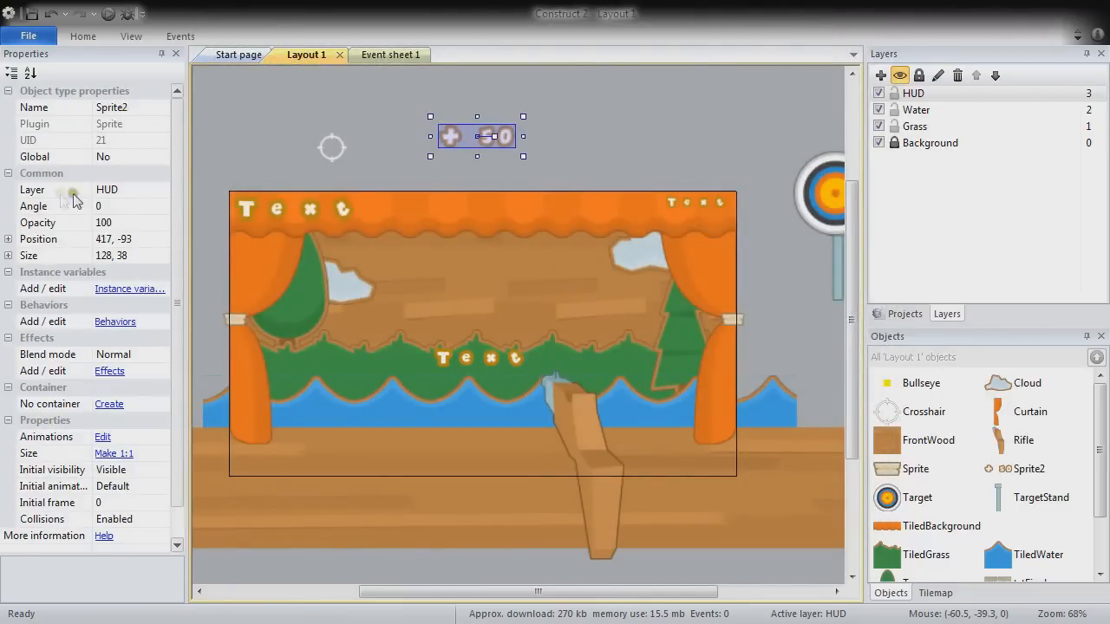
Rename the bonus-points sprite as Points
{"action": "left_click", "coordinate": [142, 106]}
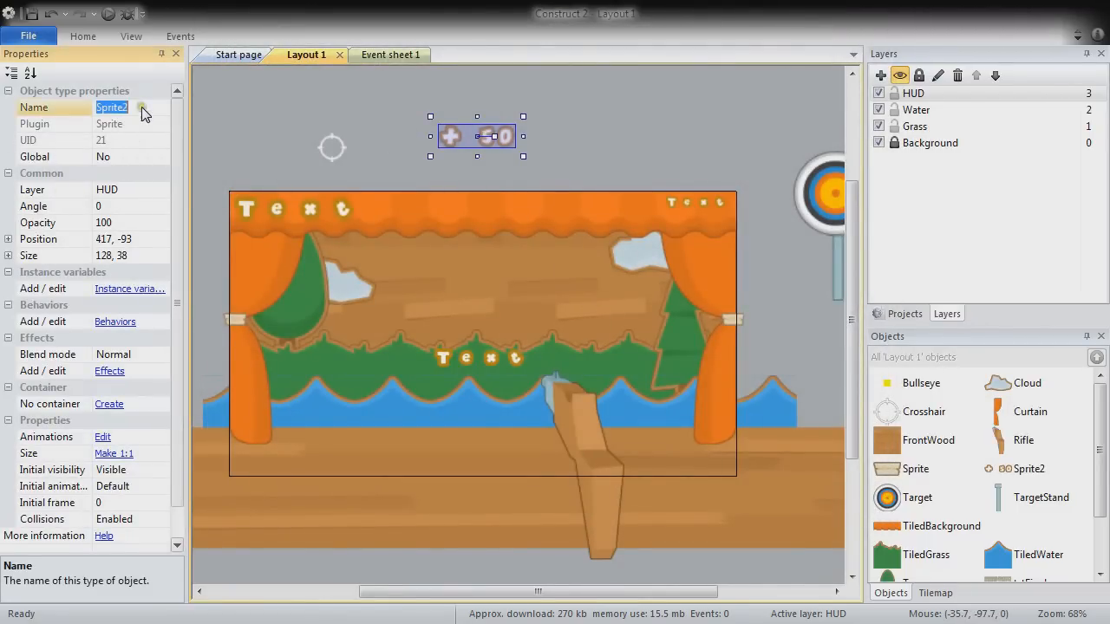
{"action": "type", "text": "Points"}
{"action": "key", "text": "Return"}
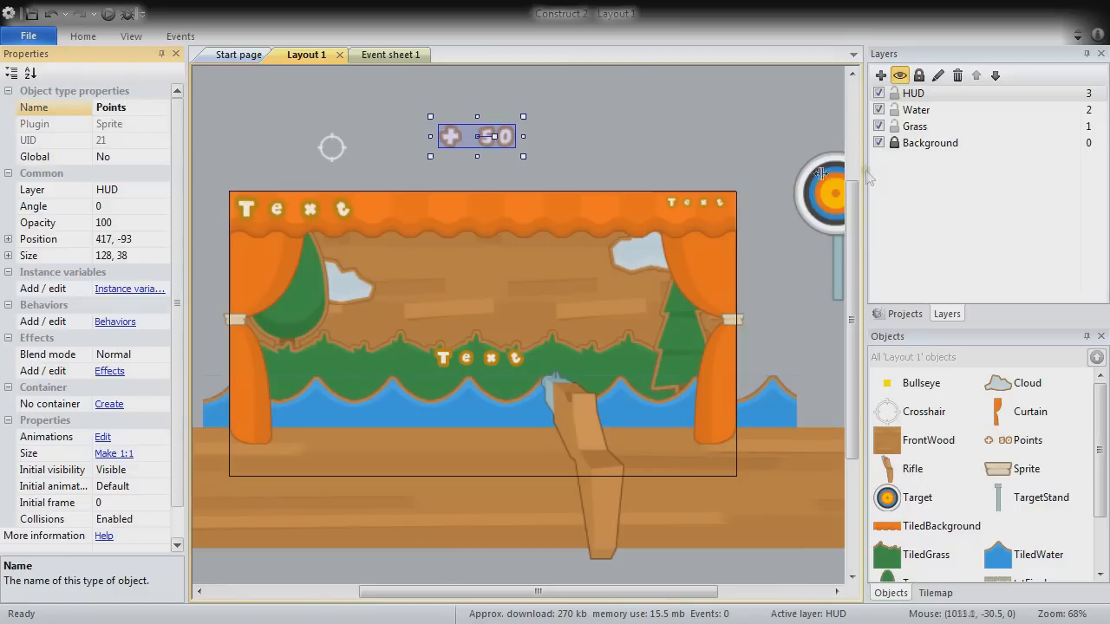
Add the Bullet and Fade behaviors to the Points sprite
{"action": "left_click", "coordinate": [115, 321]}
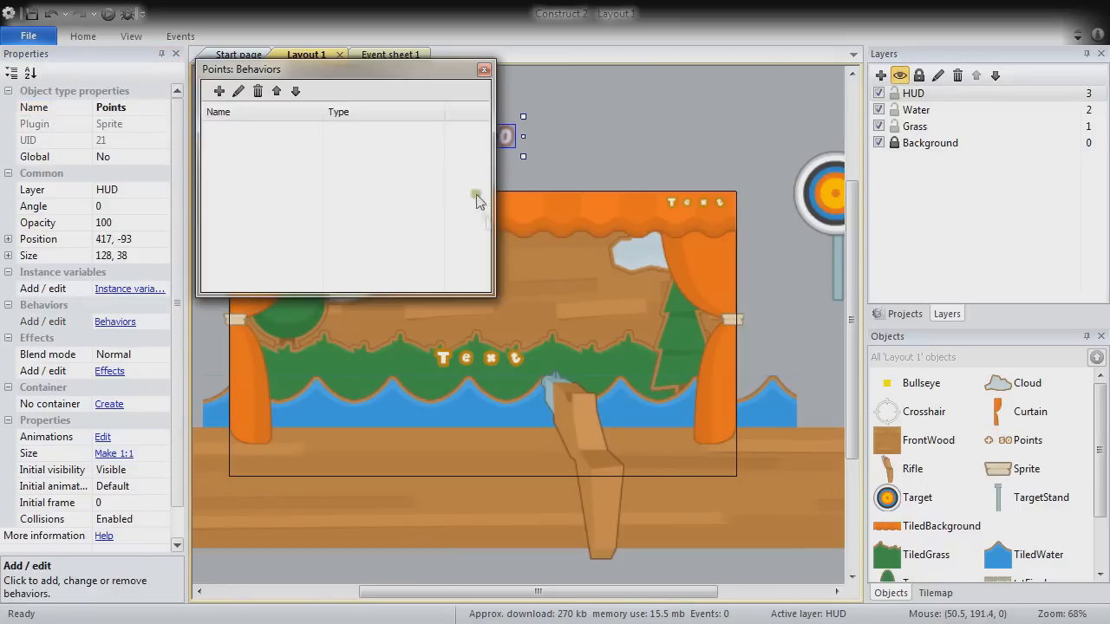
{"action": "left_click", "coordinate": [219, 90]}
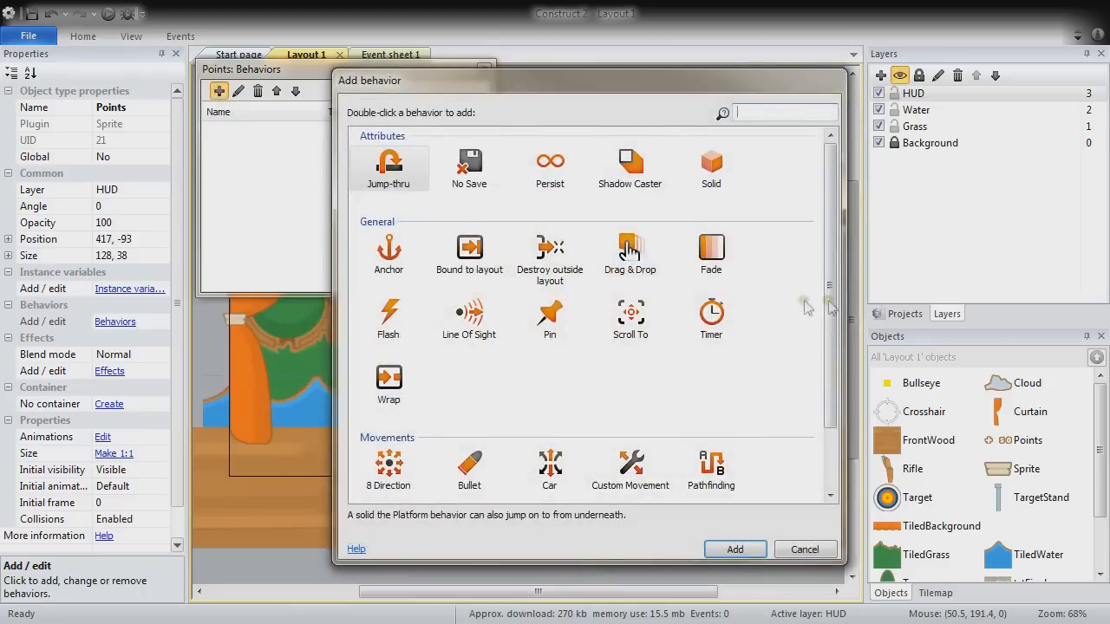
{"action": "double_click", "coordinate": [469, 469]}
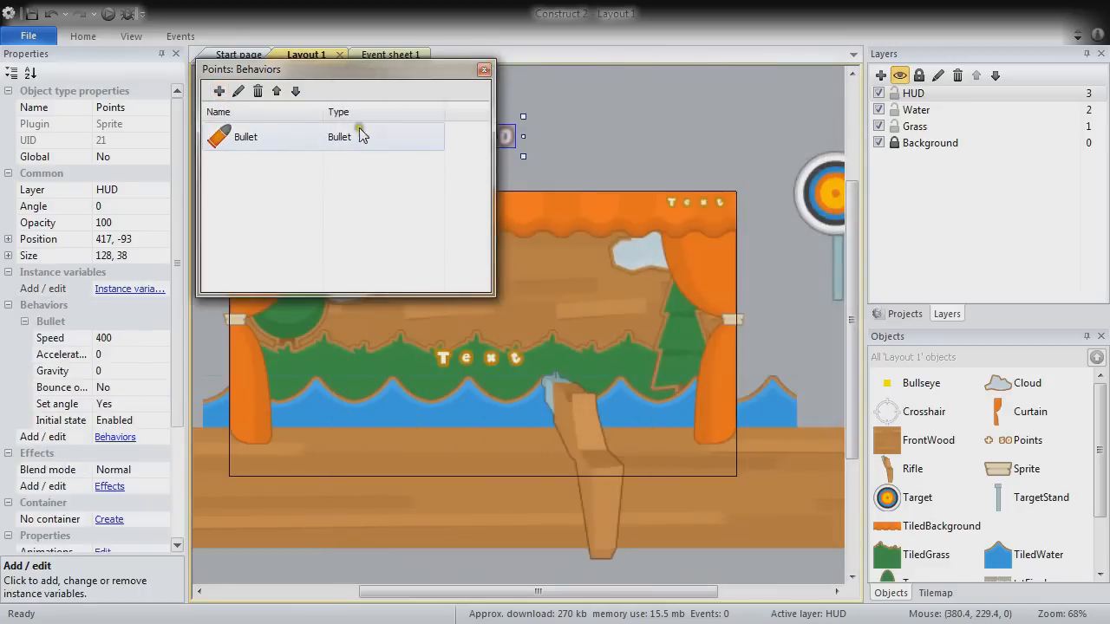
{"action": "left_click", "coordinate": [218, 90]}
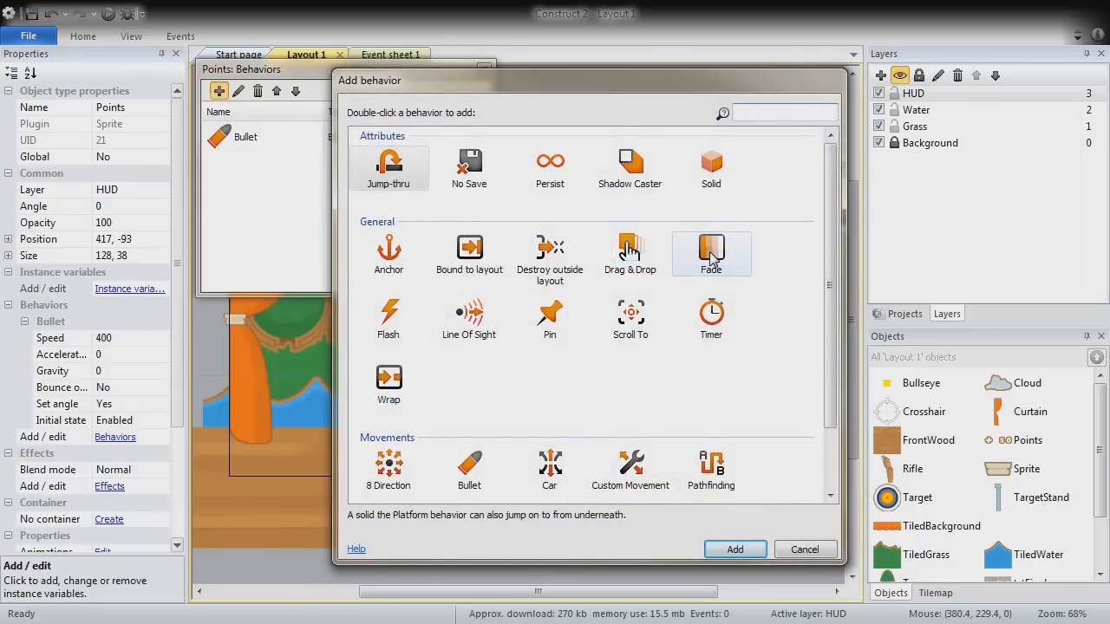
{"action": "double_click", "coordinate": [711, 253]}
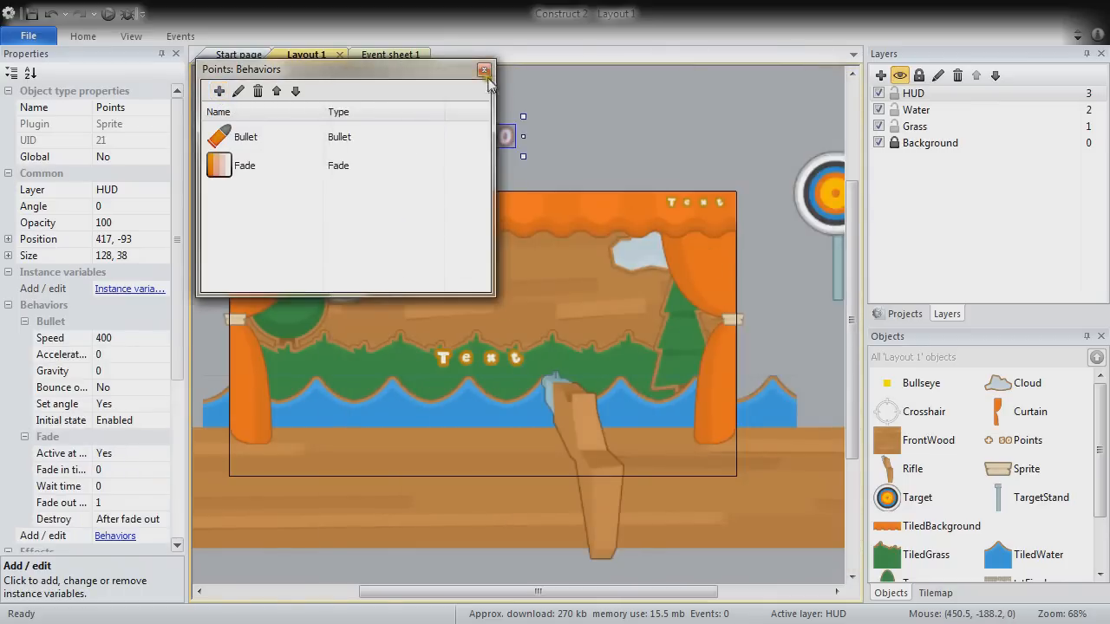
{"action": "left_click", "coordinate": [484, 70]}
Set the Points sprite's Bullet speed to 100 with Set angle to No, and its Fade out time to 0.5
{"action": "left_click", "coordinate": [130, 338]}
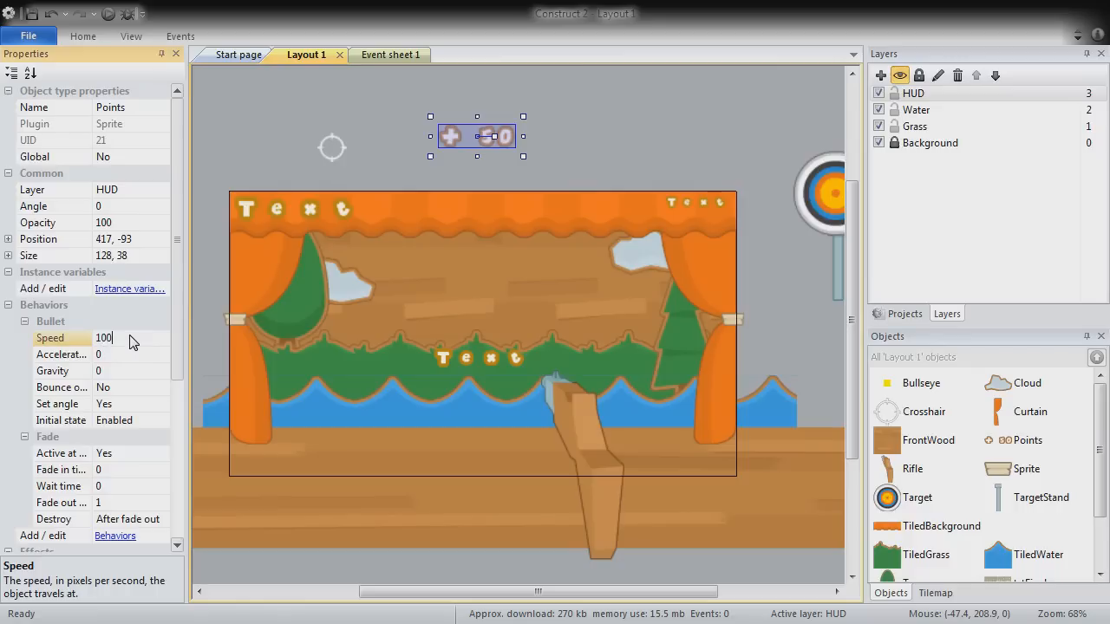
{"action": "left_click", "coordinate": [156, 406]}
{"action": "left_click", "coordinate": [161, 404]}
{"action": "left_click", "coordinate": [130, 419]}
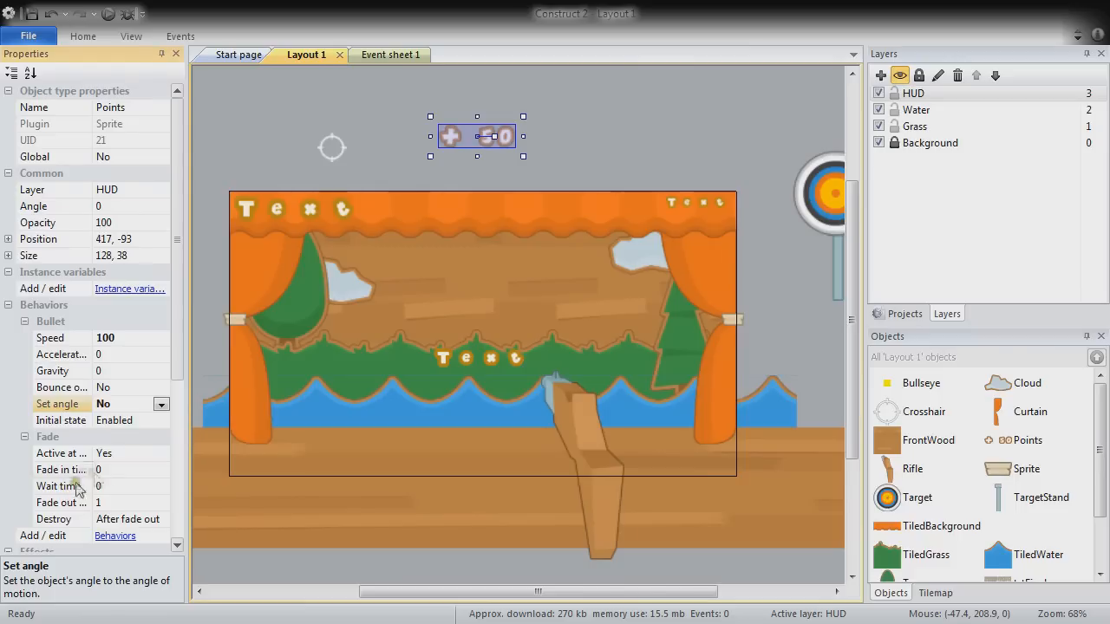
{"action": "left_click", "coordinate": [117, 504]}
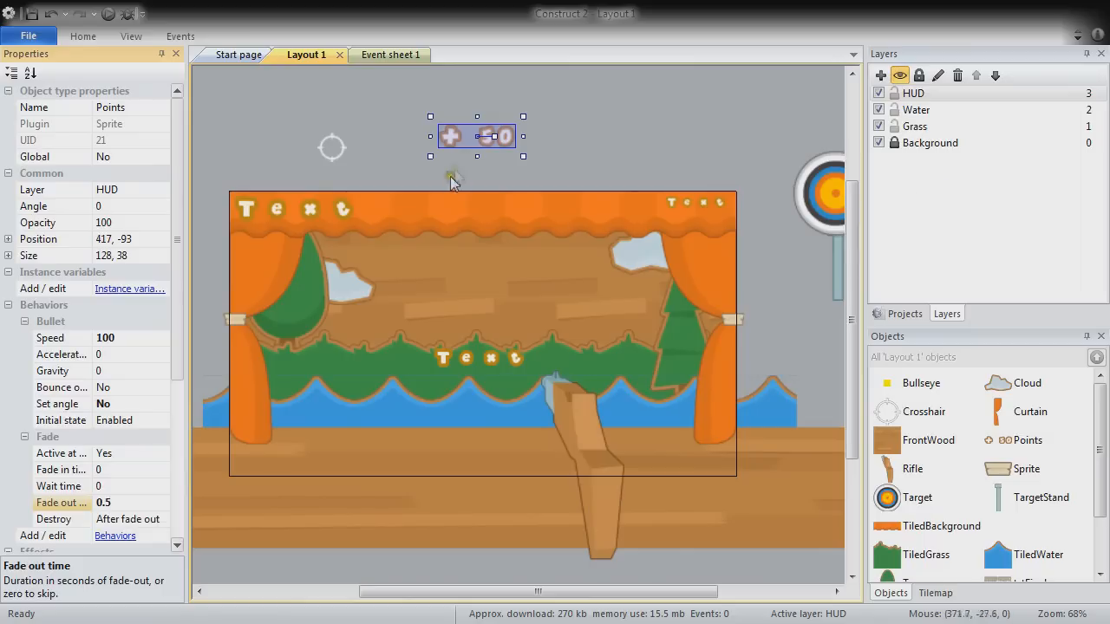
Move the Points sprite closer to the crosshair, to about 341, -73, and insert a new Sprite on the HUD layer at about 611, -106
{"action": "left_click_drag", "start_coordinate": [509, 145], "coordinate": [466, 154]}
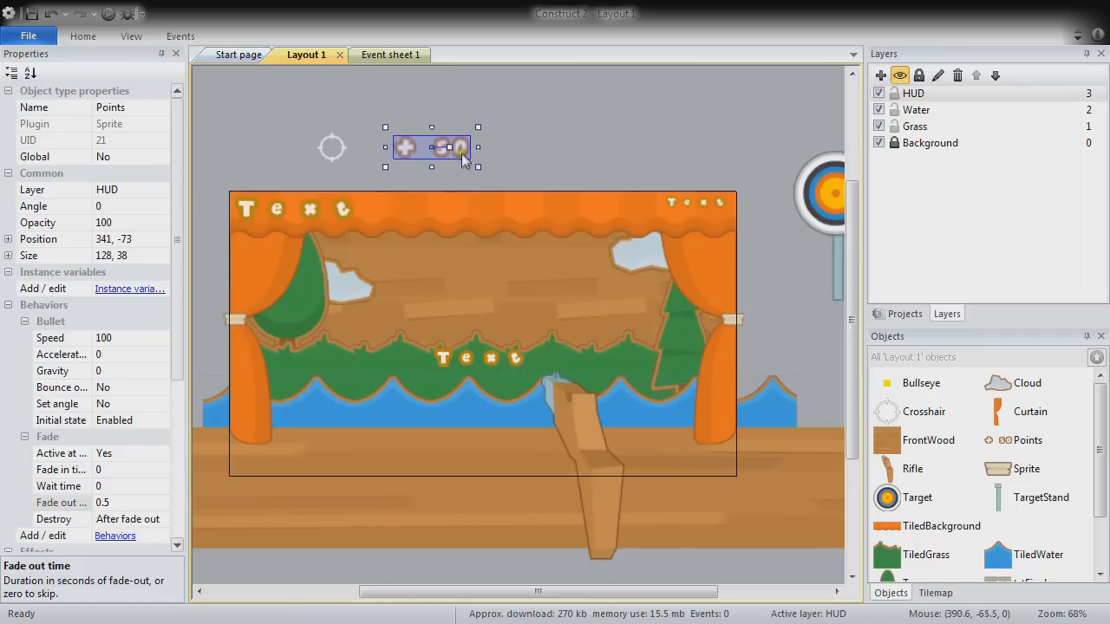
{"action": "left_click", "coordinate": [634, 151]}
{"action": "double_click", "coordinate": [639, 129]}
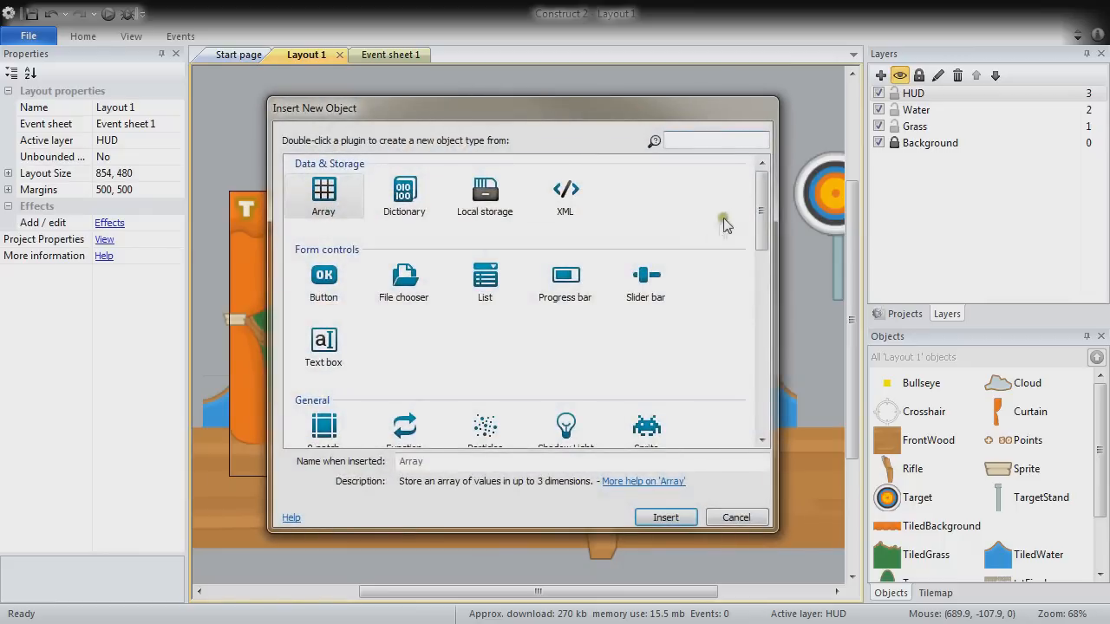
{"action": "double_click", "coordinate": [661, 438]}
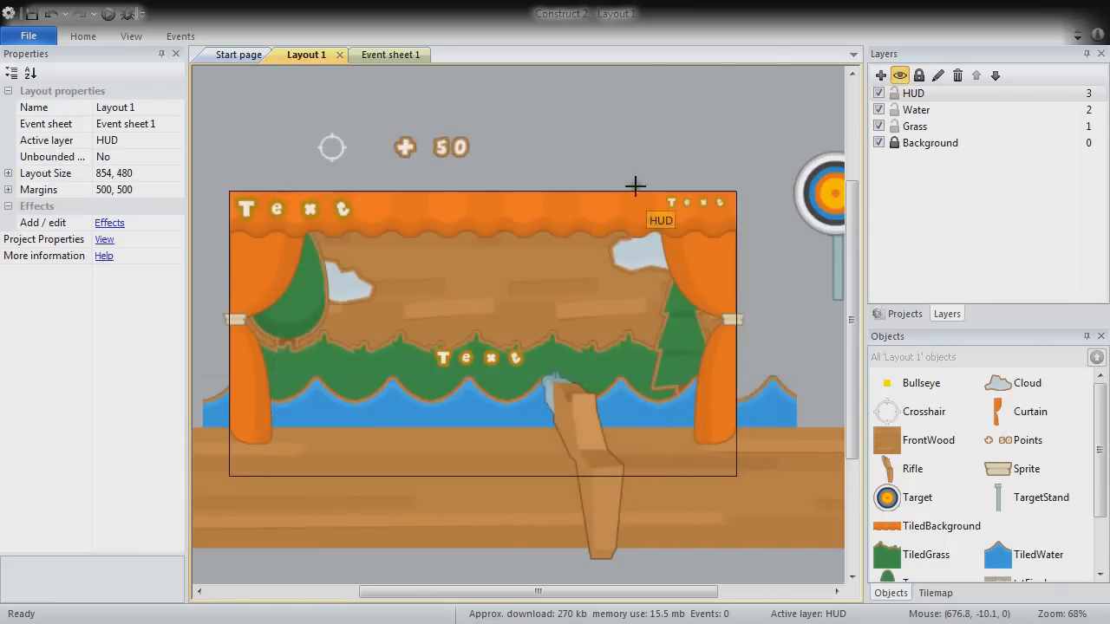
{"action": "left_click", "coordinate": [593, 127]}
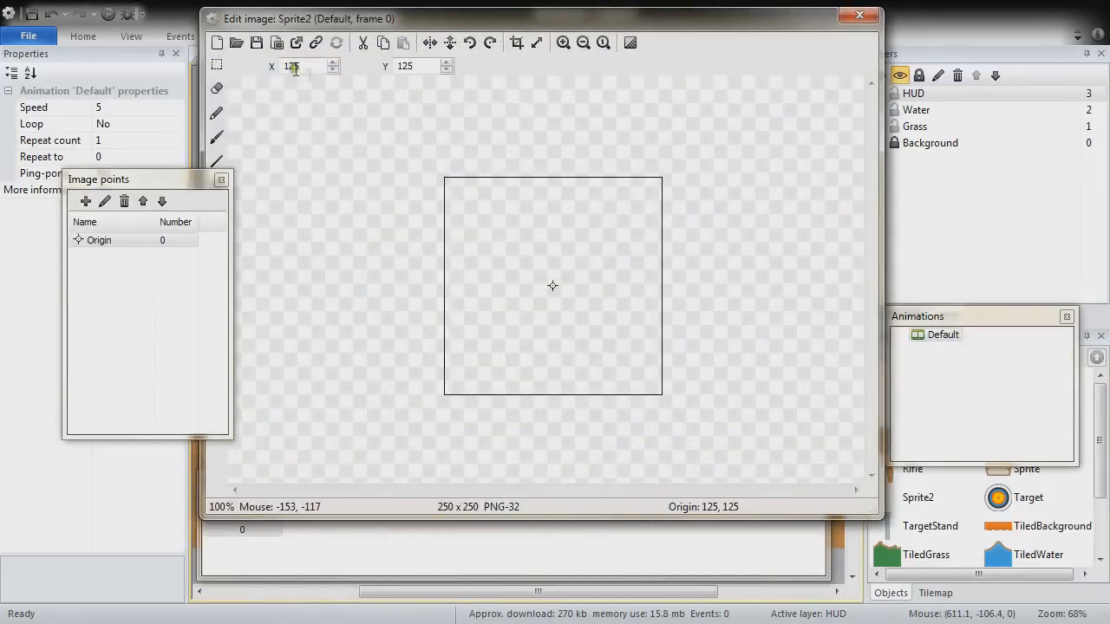
Load shot_grey_large.png from the Original/PNG/Objects folder as the new sprite's image and close the image editor
{"action": "left_click", "coordinate": [237, 44]}
{"action": "double_click", "coordinate": [207, 137]}
{"action": "double_click", "coordinate": [203, 122]}
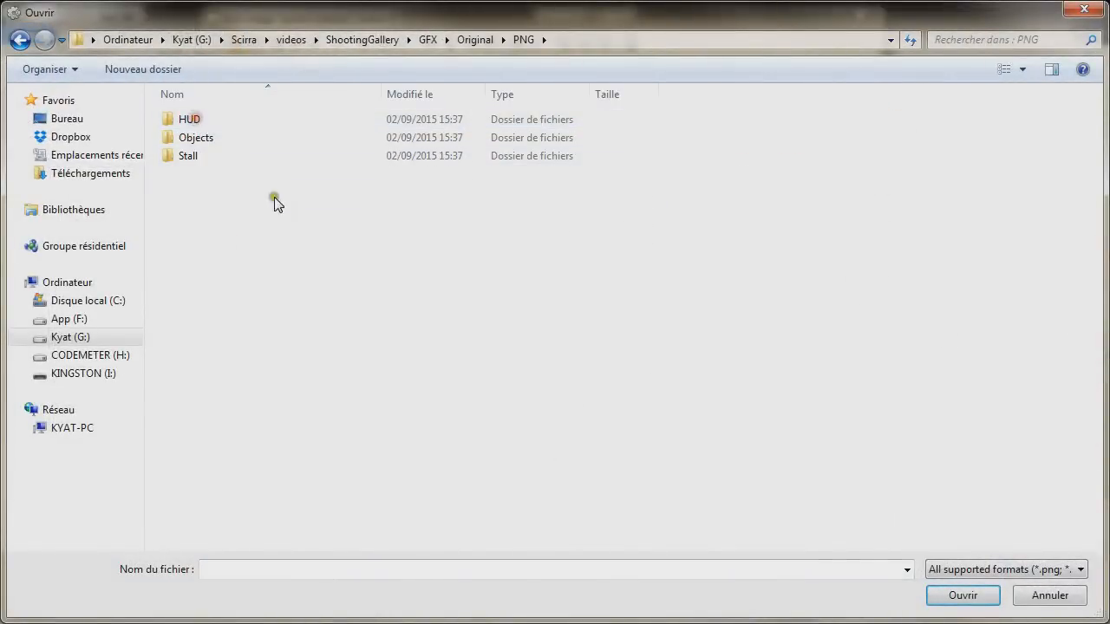
{"action": "double_click", "coordinate": [195, 124]}
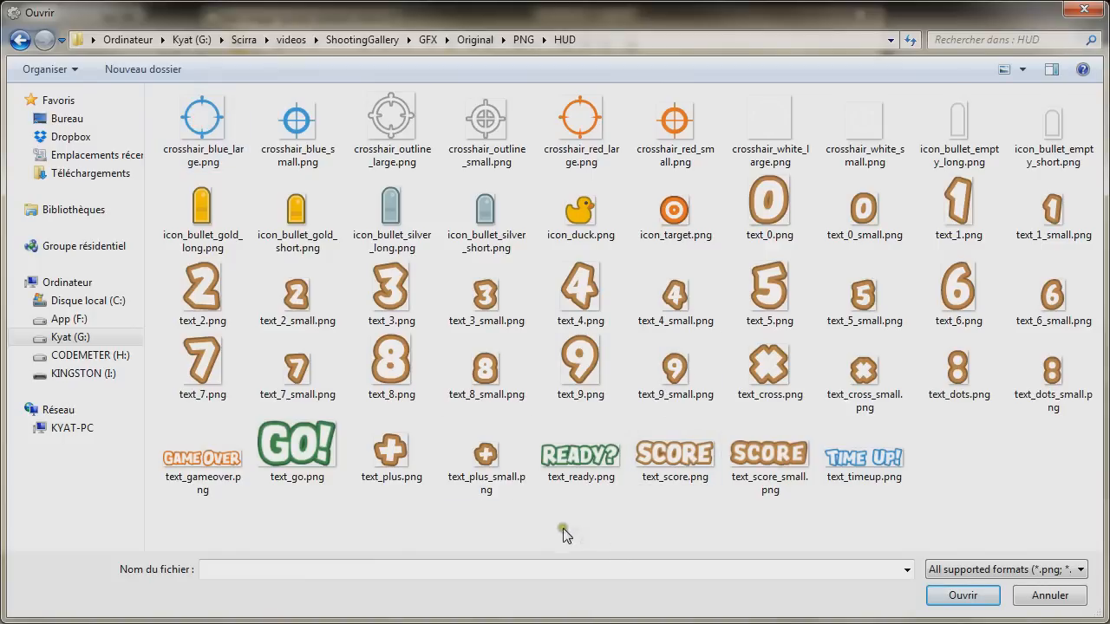
{"action": "left_click", "coordinate": [523, 39]}
{"action": "double_click", "coordinate": [227, 141]}
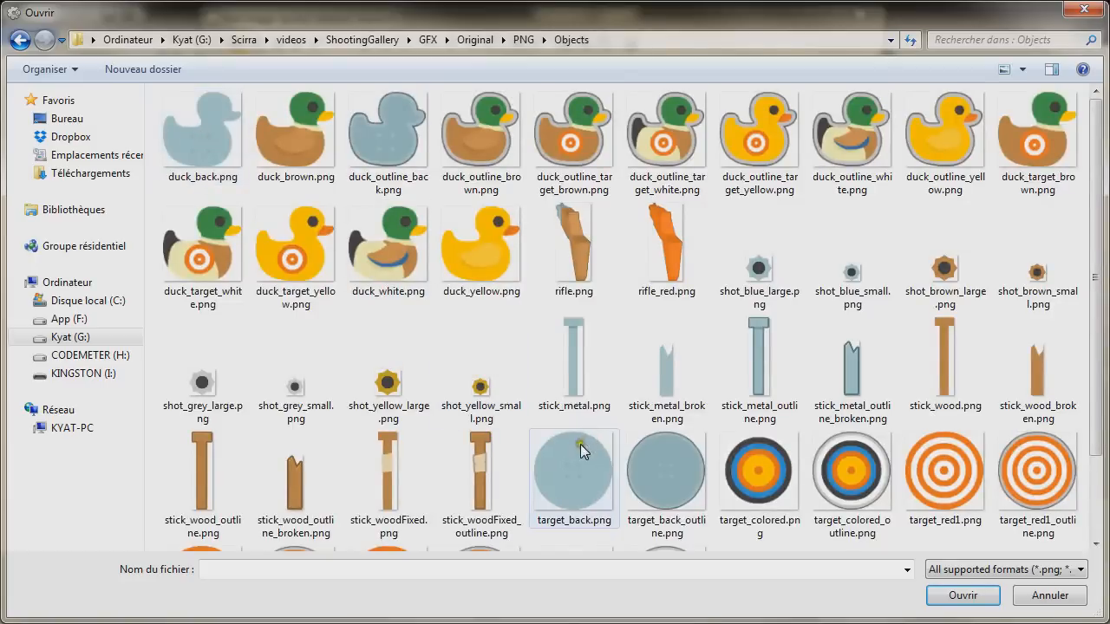
{"action": "left_click", "coordinate": [209, 393]}
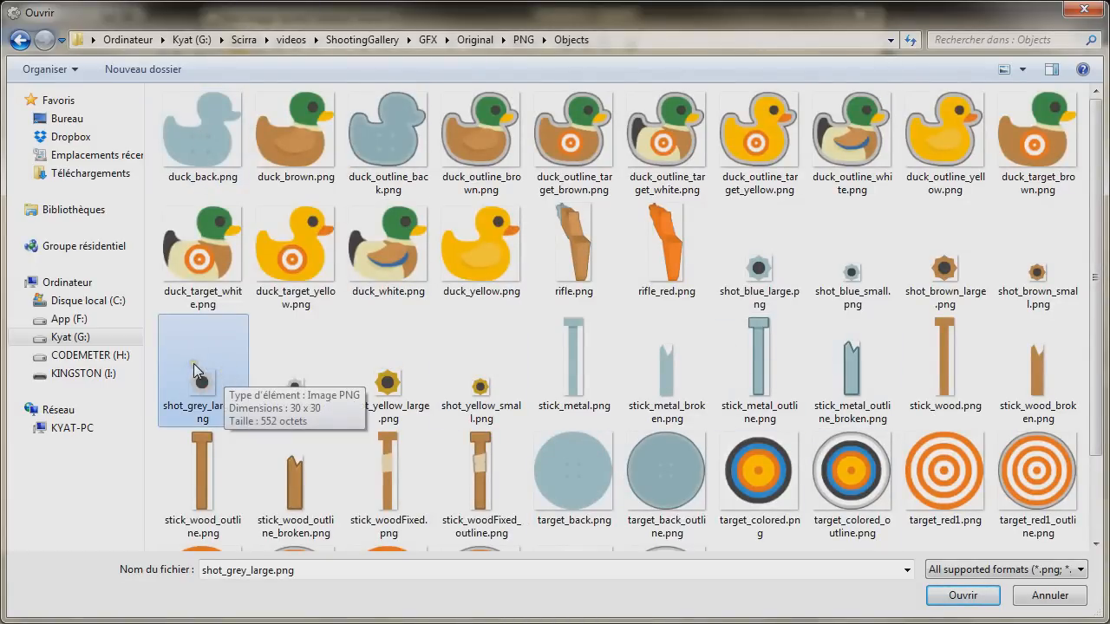
{"action": "double_click", "coordinate": [193, 363]}
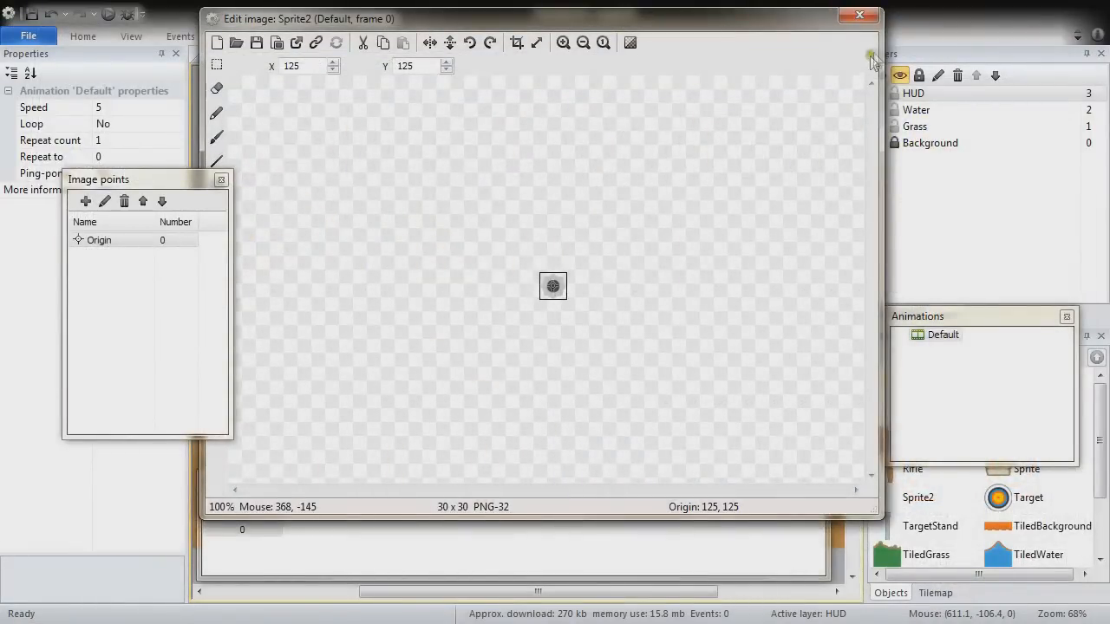
{"action": "left_click", "coordinate": [859, 15]}
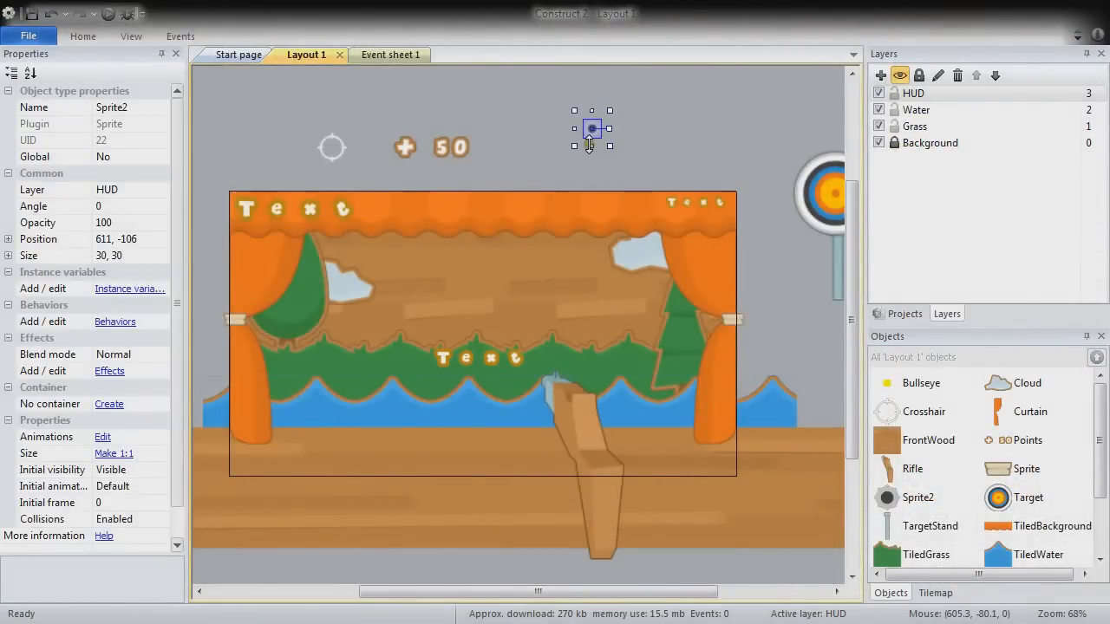
Rename the grey shot sprite as ShootImpact
{"action": "left_click", "coordinate": [122, 112]}
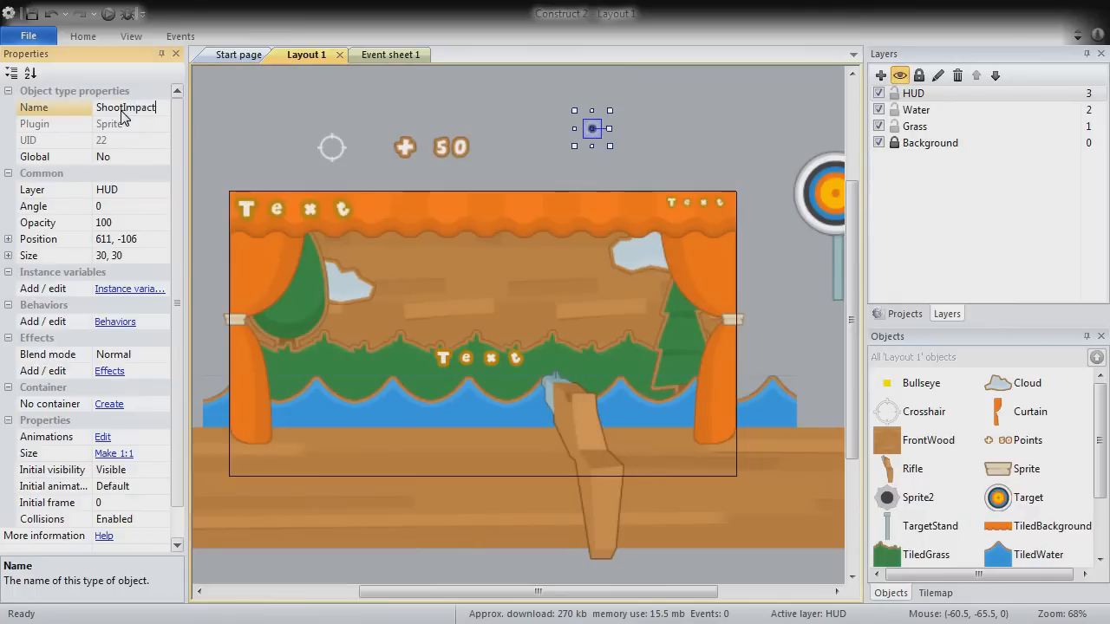
{"action": "type", "text": "ShootImpact"}
{"action": "key", "text": "Return"}
Add the Fade behavior to the ShootImpact sprite and set its Fade out time to 0.2
{"action": "left_click", "coordinate": [127, 322]}
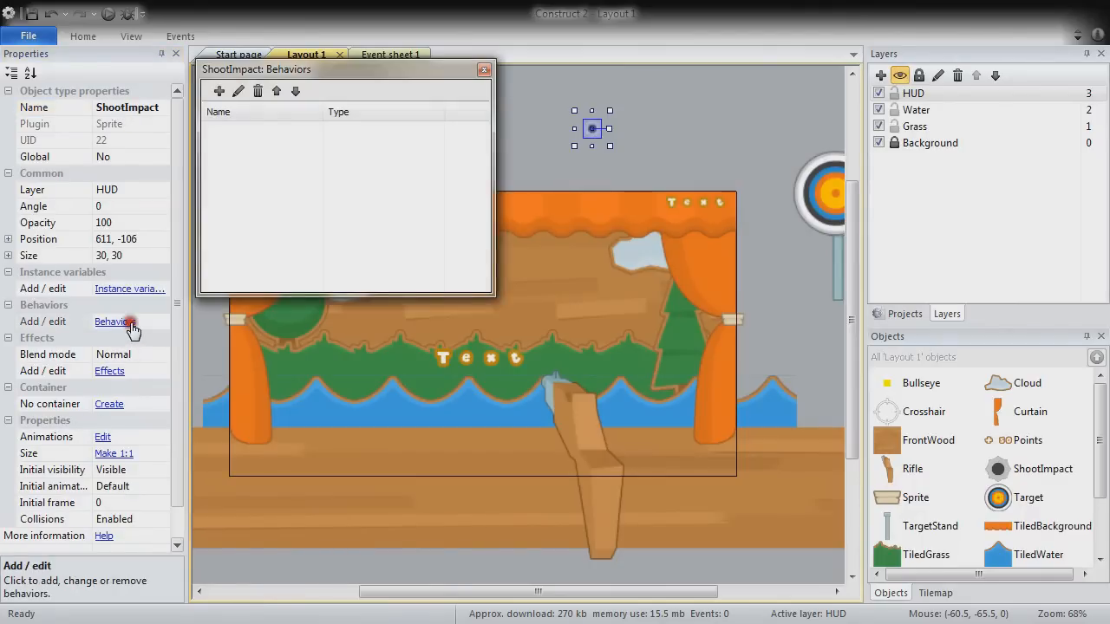
{"action": "left_click", "coordinate": [219, 90]}
{"action": "double_click", "coordinate": [711, 254]}
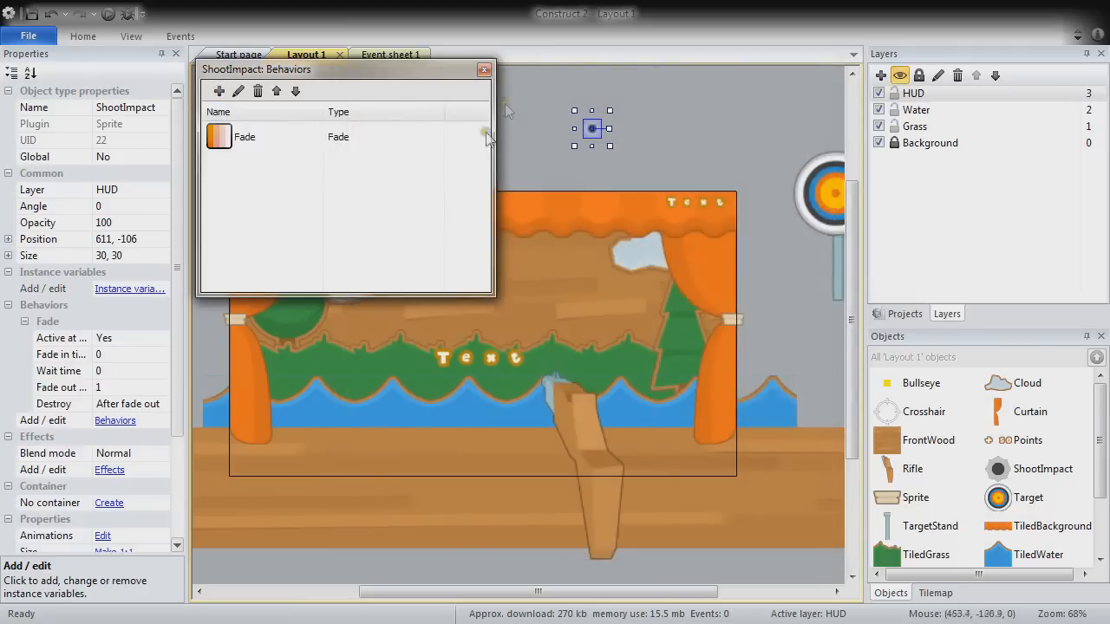
{"action": "left_click", "coordinate": [483, 69]}
{"action": "left_click", "coordinate": [106, 388]}
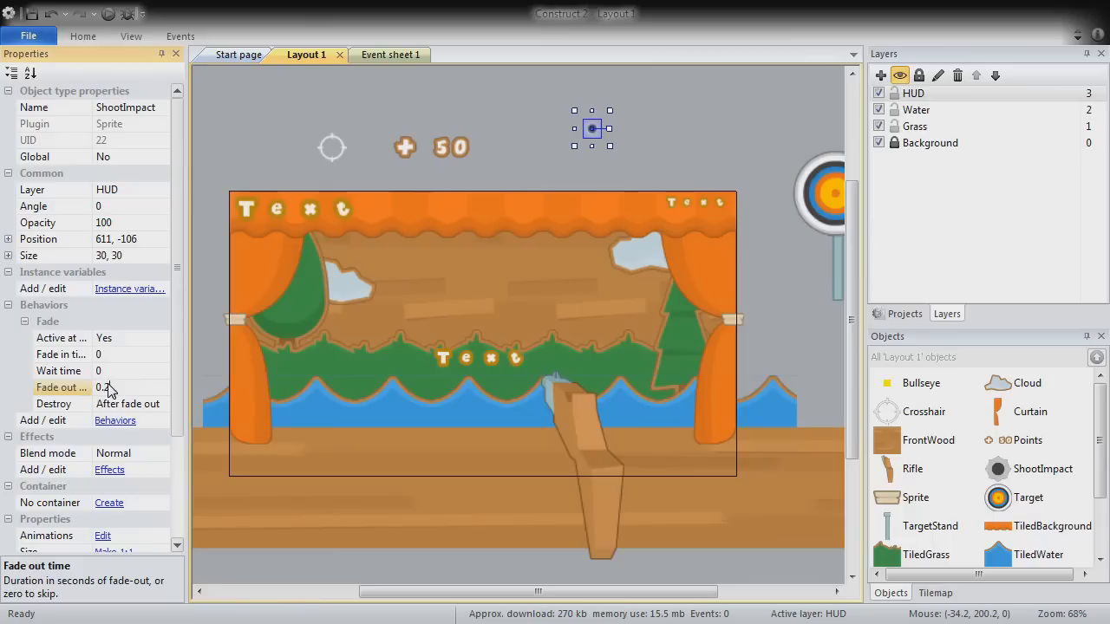
{"action": "key", "text": "Return"}
Insert another Sprite object on the HUD layer inside the layout, at about 341, 67
{"action": "double_click", "coordinate": [214, 320]}
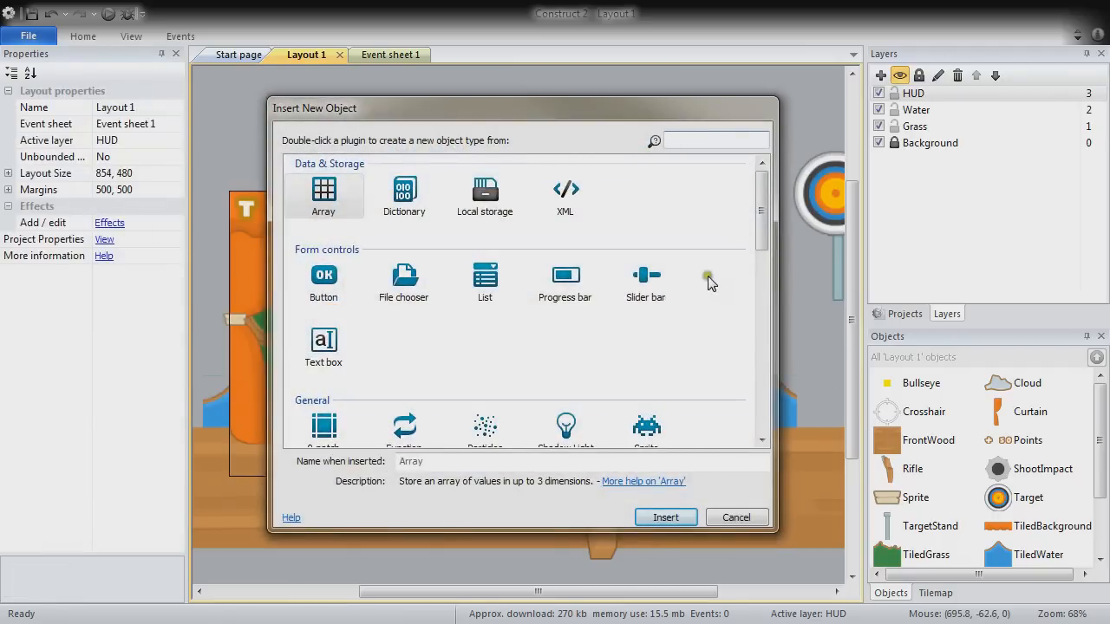
{"action": "scroll", "coordinate": [762, 225], "scroll_direction": "down", "scroll_amount": 1}
{"action": "left_click", "coordinate": [652, 352]}
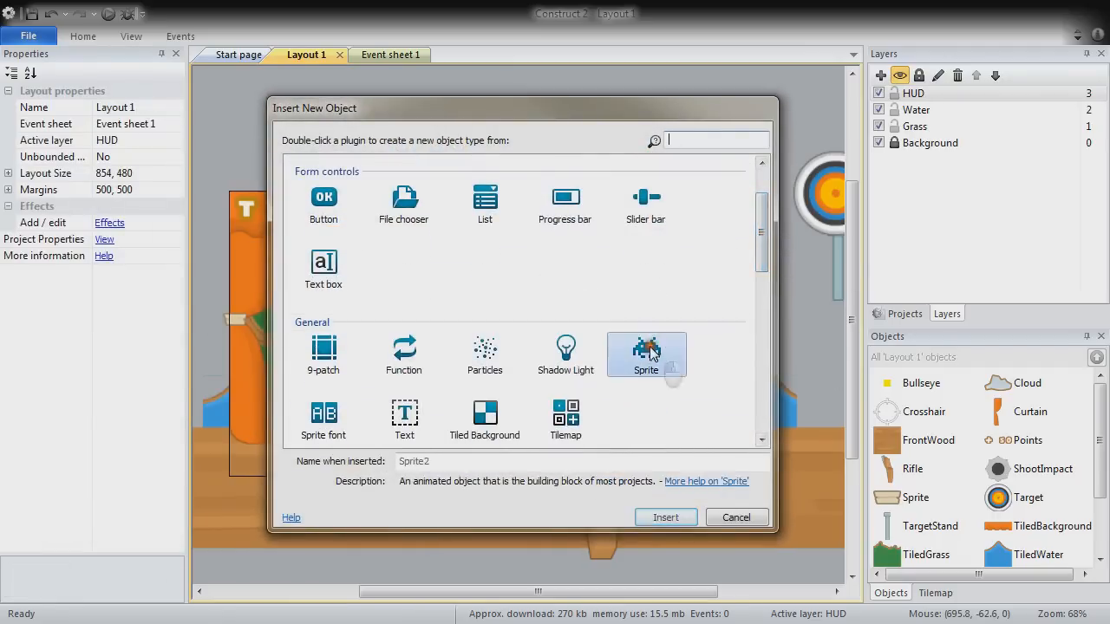
{"action": "double_click", "coordinate": [652, 351]}
{"action": "left_click", "coordinate": [434, 232]}
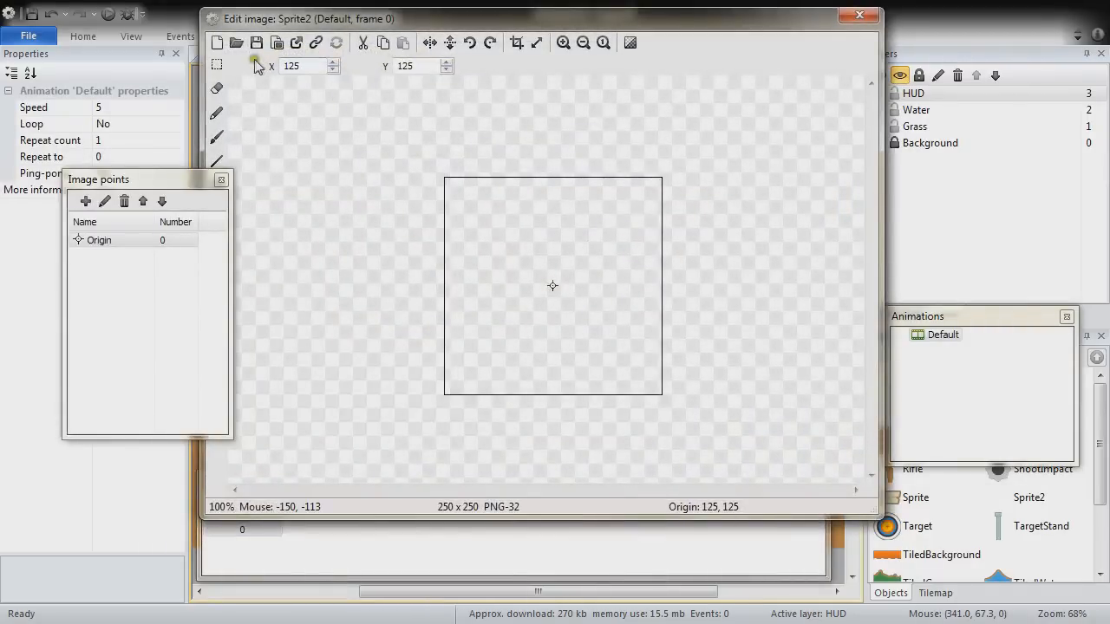
Load text_timeup.png from the Original/PNG/HUD folder as the new sprite's image and close the image editor
{"action": "left_click", "coordinate": [236, 42]}
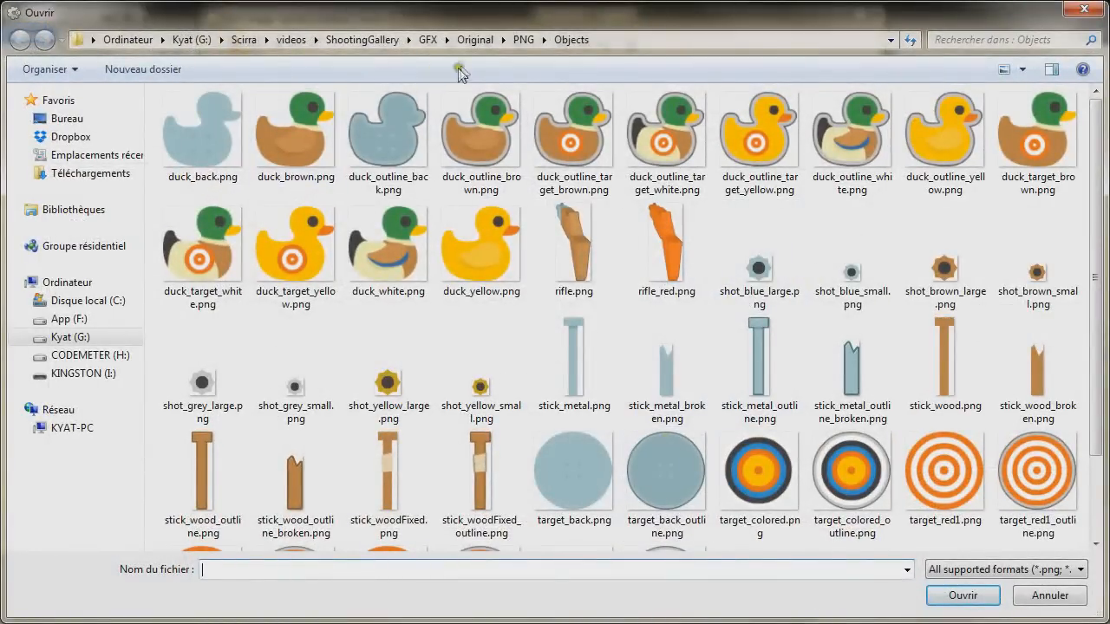
{"action": "left_click", "coordinate": [523, 39]}
{"action": "double_click", "coordinate": [197, 119]}
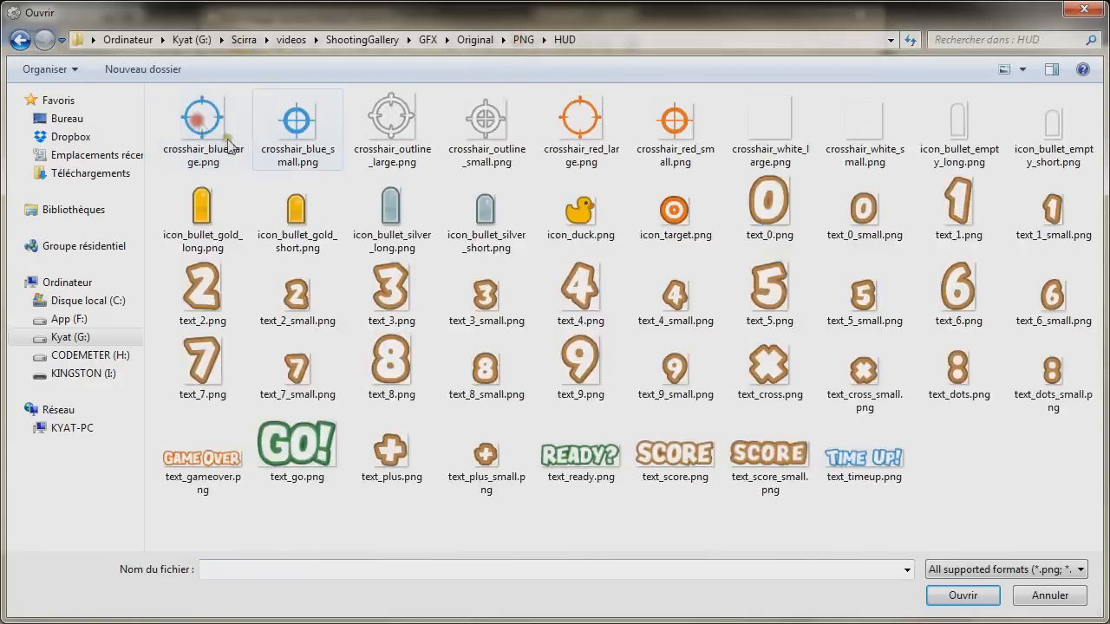
{"action": "left_click", "coordinate": [871, 461]}
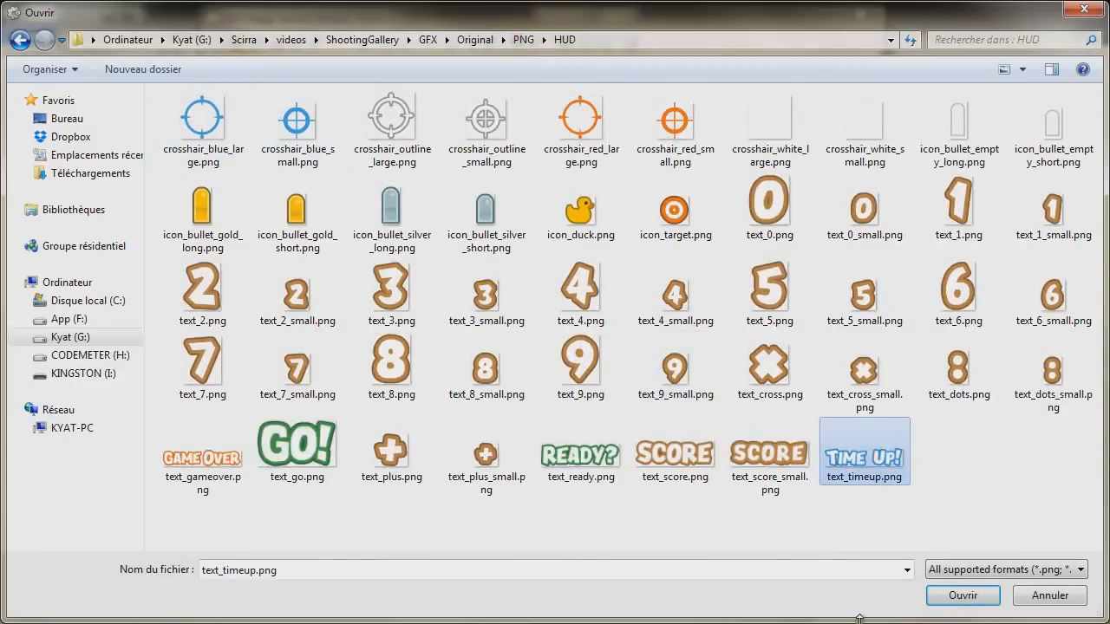
{"action": "left_click", "coordinate": [960, 595]}
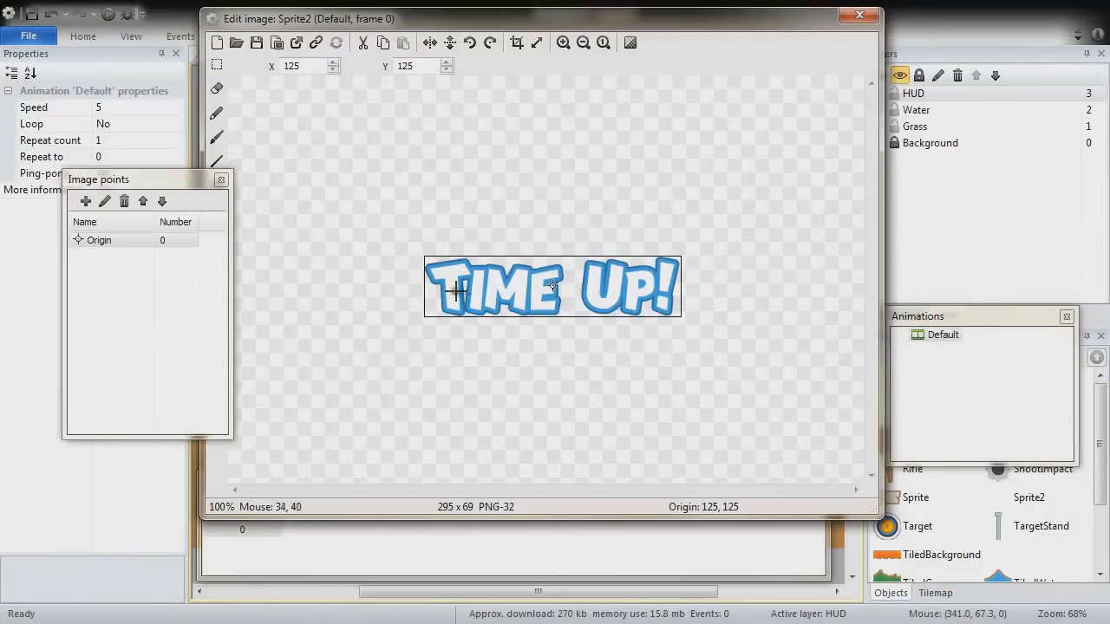
{"action": "left_click", "coordinate": [853, 15]}
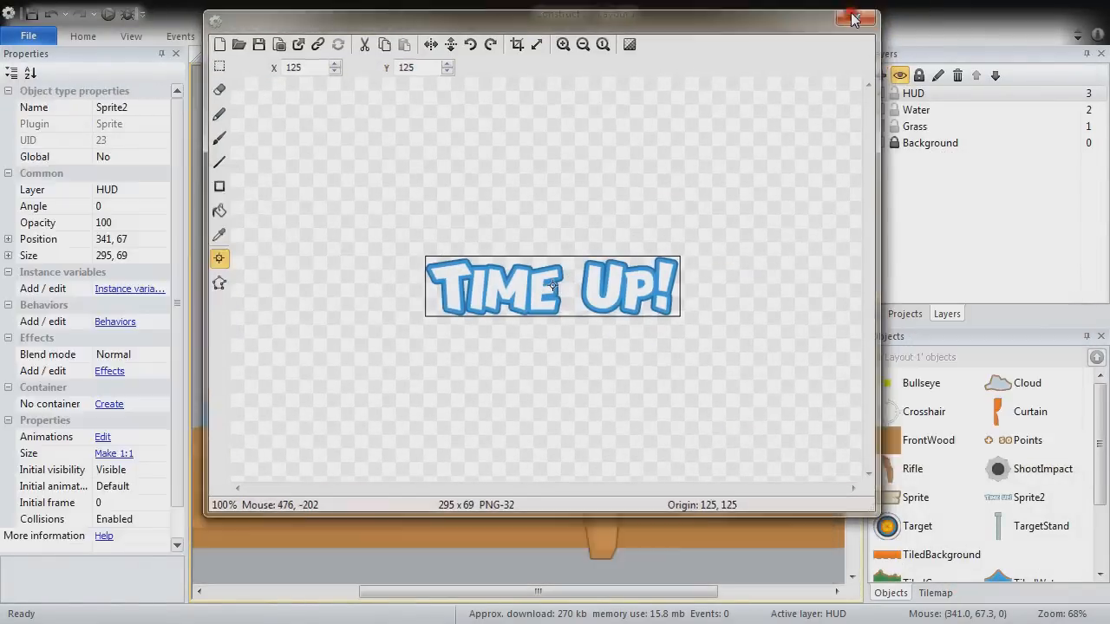
Rename the Time Up! sprite as txtTimeUp
{"action": "left_click", "coordinate": [136, 111]}
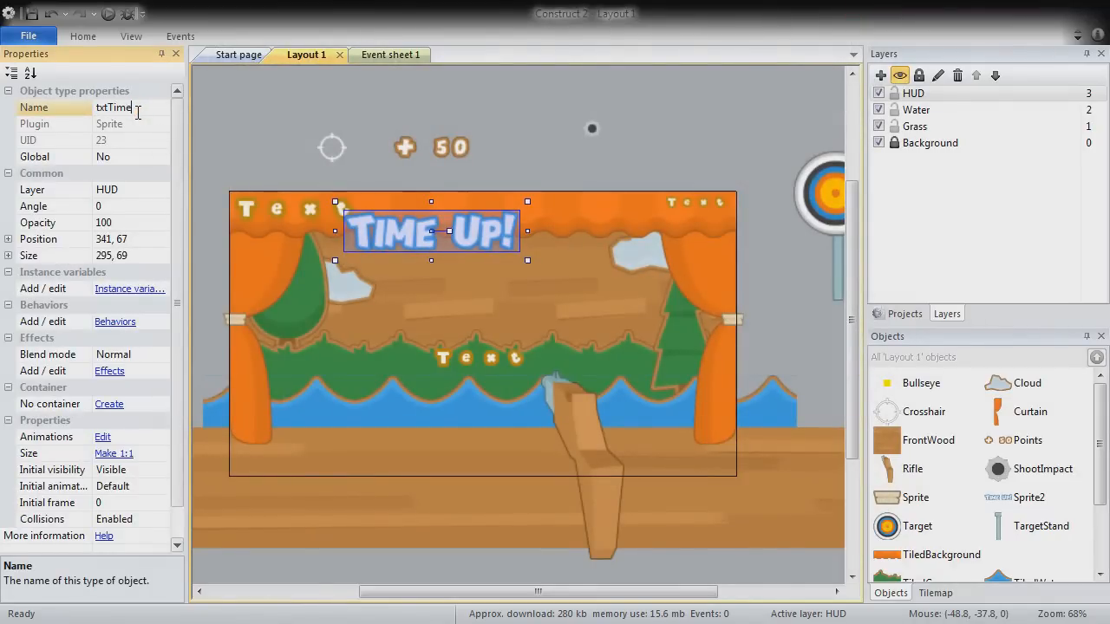
{"action": "type", "text": "txtTimeUp"}
{"action": "key", "text": "Return"}
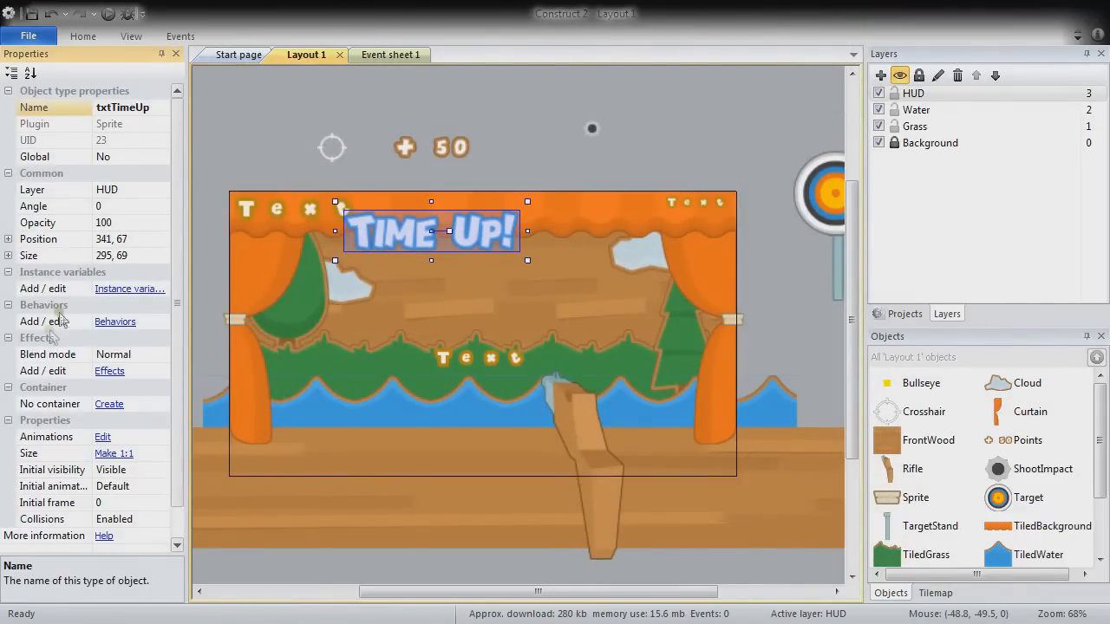
Set the txtTimeUp sprite's position to 430, 53 and its initial visibility to Invisible
{"action": "left_click", "coordinate": [121, 241]}
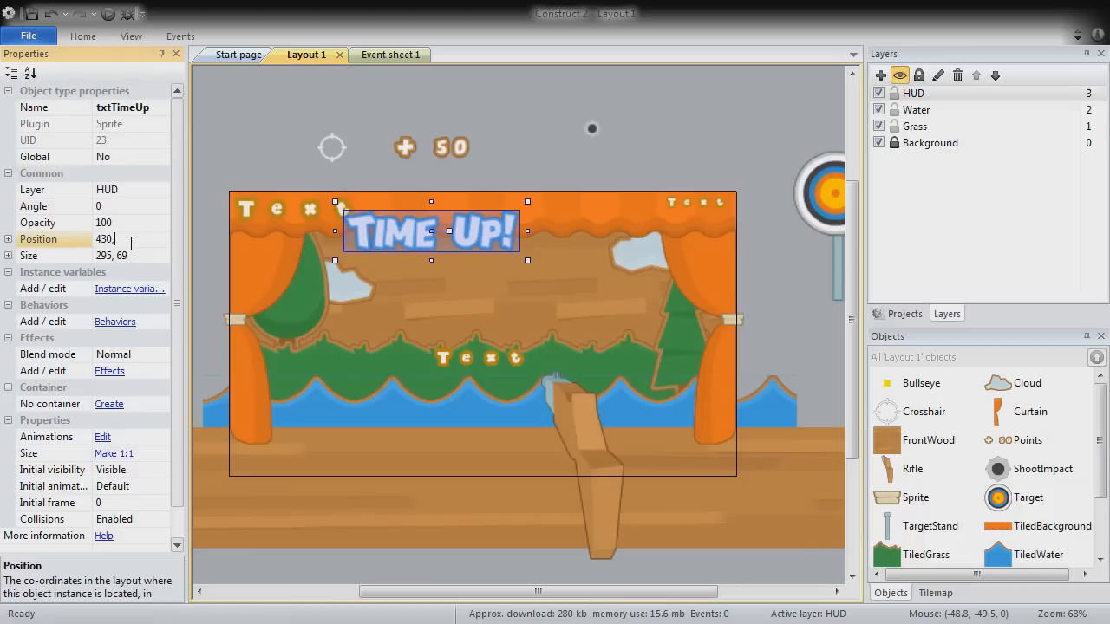
{"action": "type", "text": "430,53"}
{"action": "key", "text": "Return"}
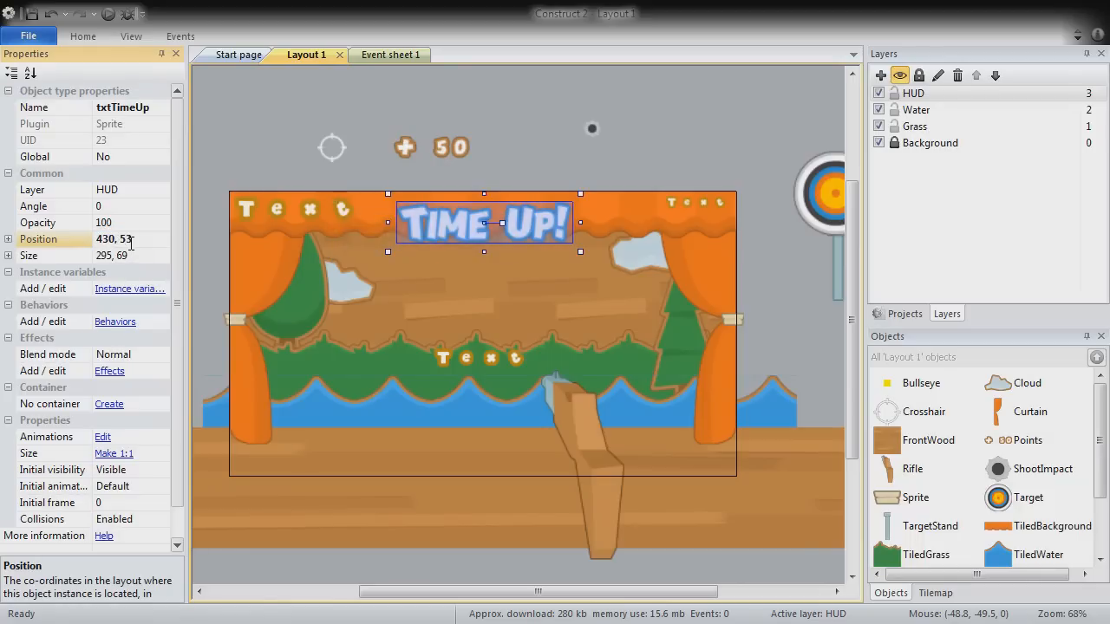
{"action": "left_click", "coordinate": [169, 470]}
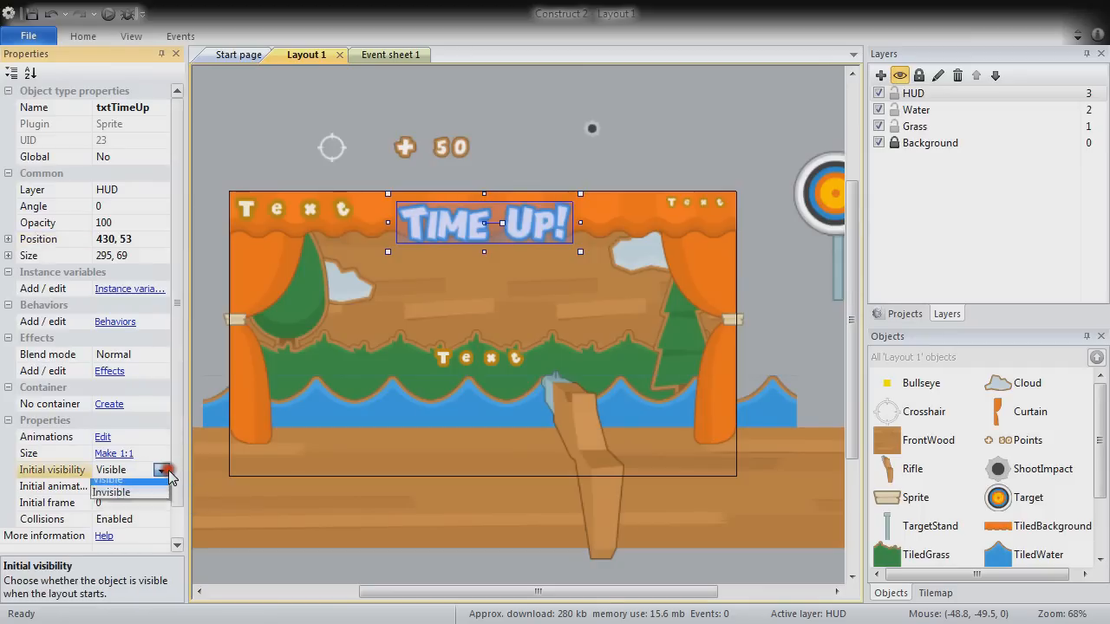
{"action": "left_click", "coordinate": [138, 497]}
Rename the curtain tie object called Sprite as CurtainRope and check the rope instance on the right-hand curtain
{"action": "left_click", "coordinate": [916, 499]}
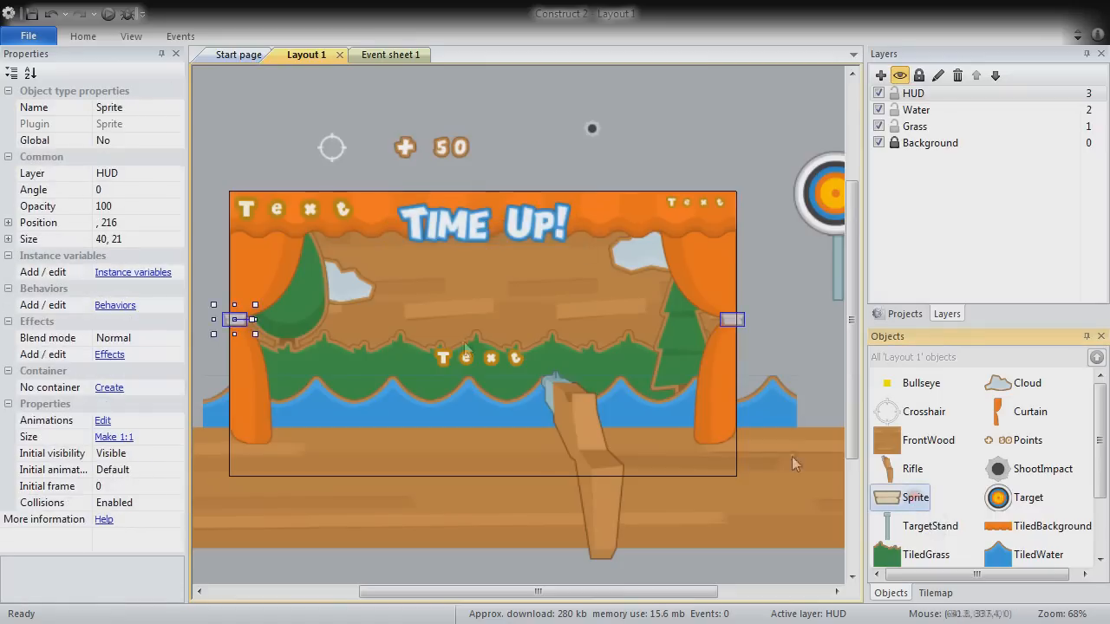
{"action": "left_click", "coordinate": [132, 108]}
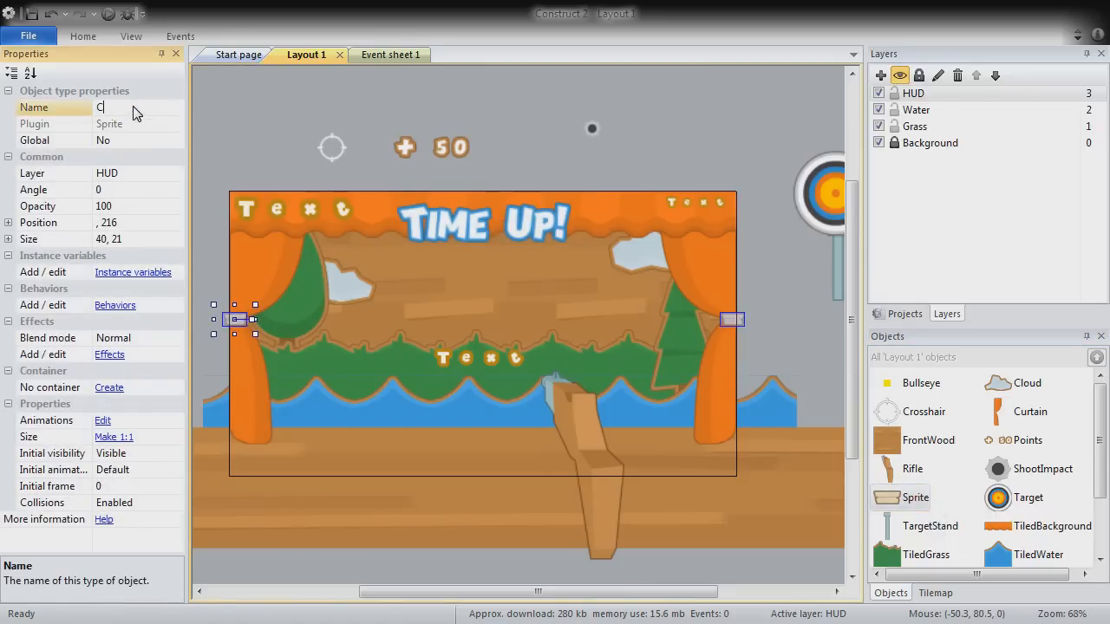
{"action": "type", "text": "CurtainRope"}
{"action": "key", "text": "Return"}
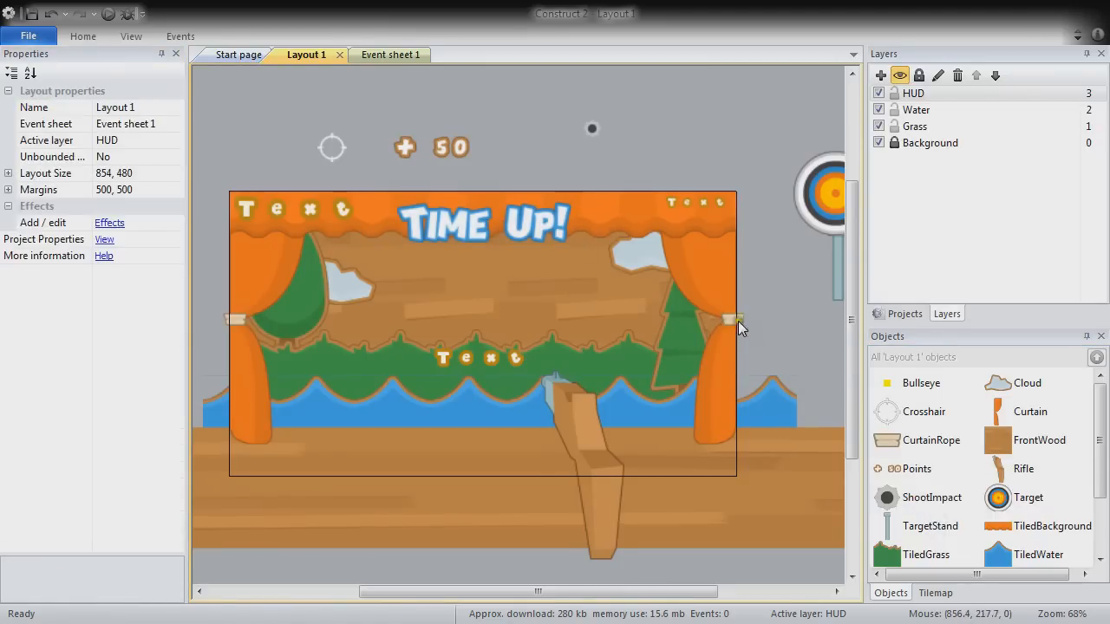
{"action": "left_click", "coordinate": [738, 321]}
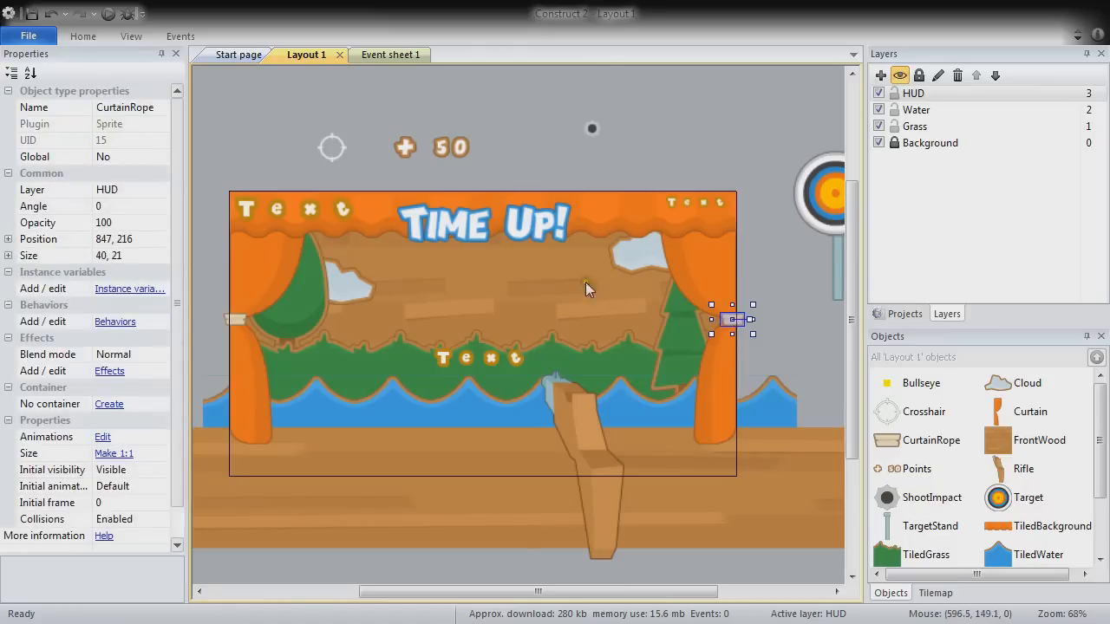
{"action": "left_click", "coordinate": [648, 167]}
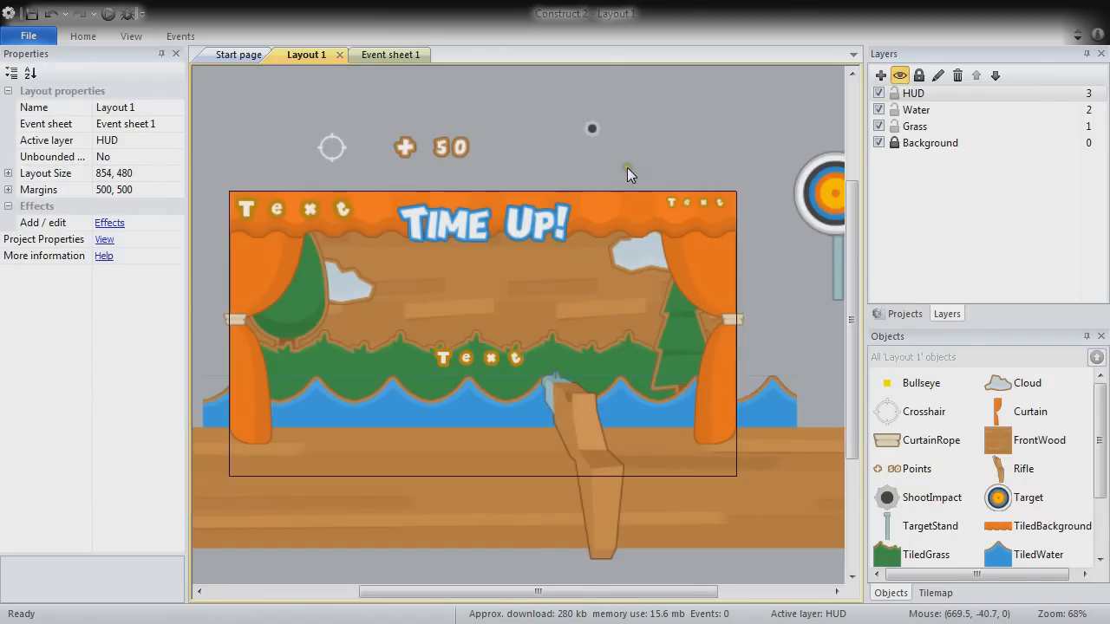
Insert a new Sprite object on the HUD layer inside the layout, at about 357, 174
{"action": "double_click", "coordinate": [627, 167]}
{"action": "left_click", "coordinate": [646, 427]}
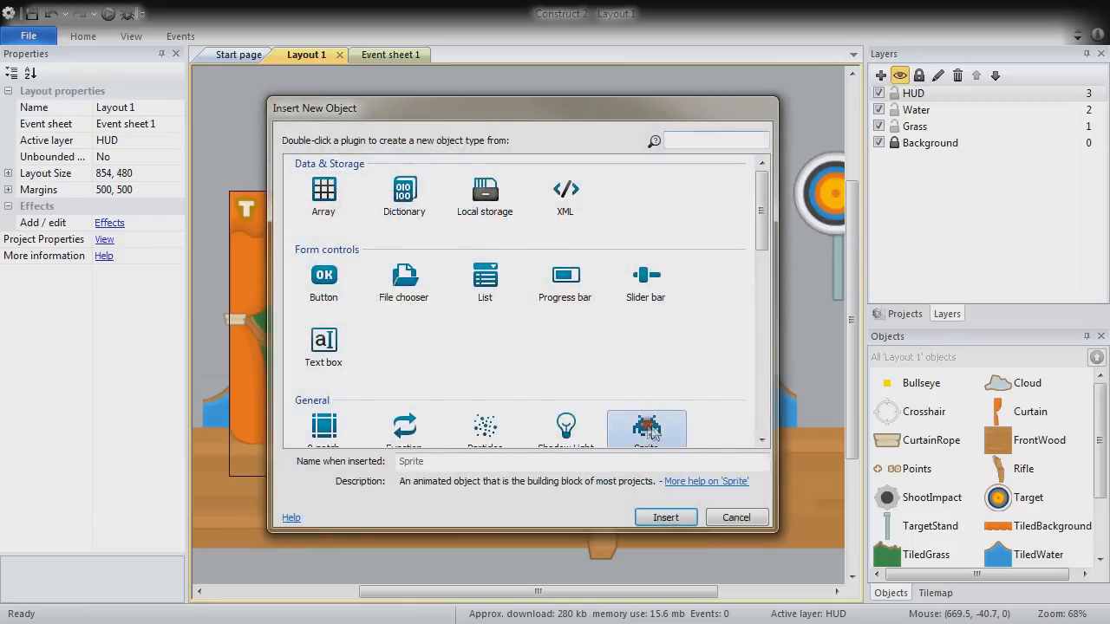
{"action": "left_click", "coordinate": [665, 518]}
{"action": "left_click", "coordinate": [442, 292]}
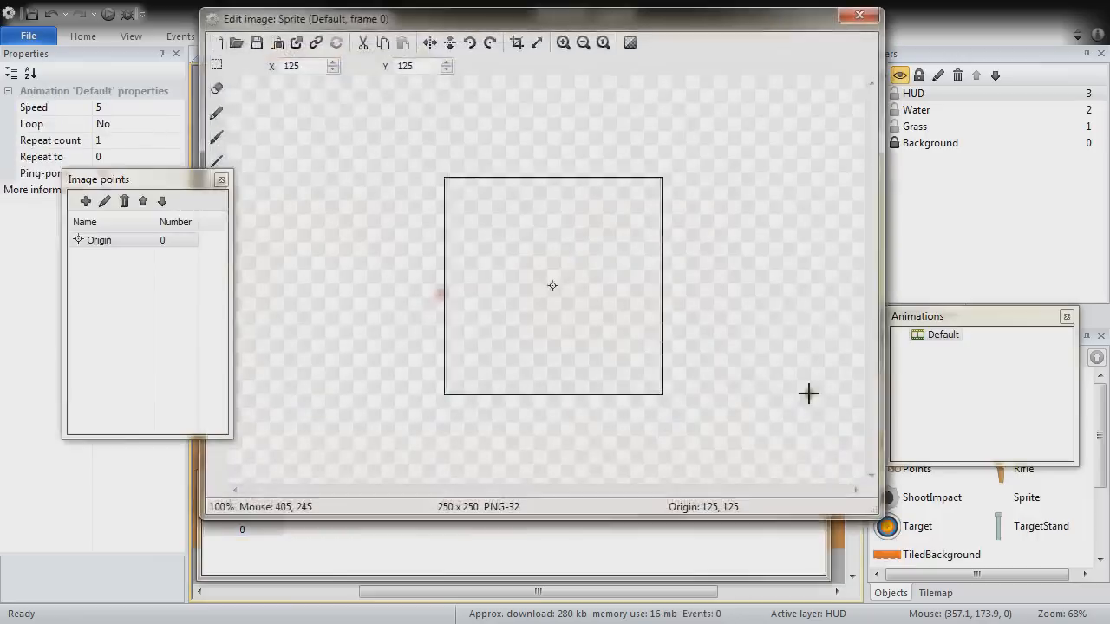
Import text_ready.png and text_go.png from the HUD folder as animation frames of the new sprite
{"action": "left_click", "coordinate": [399, 565]}
{"action": "right_click", "coordinate": [374, 543]}
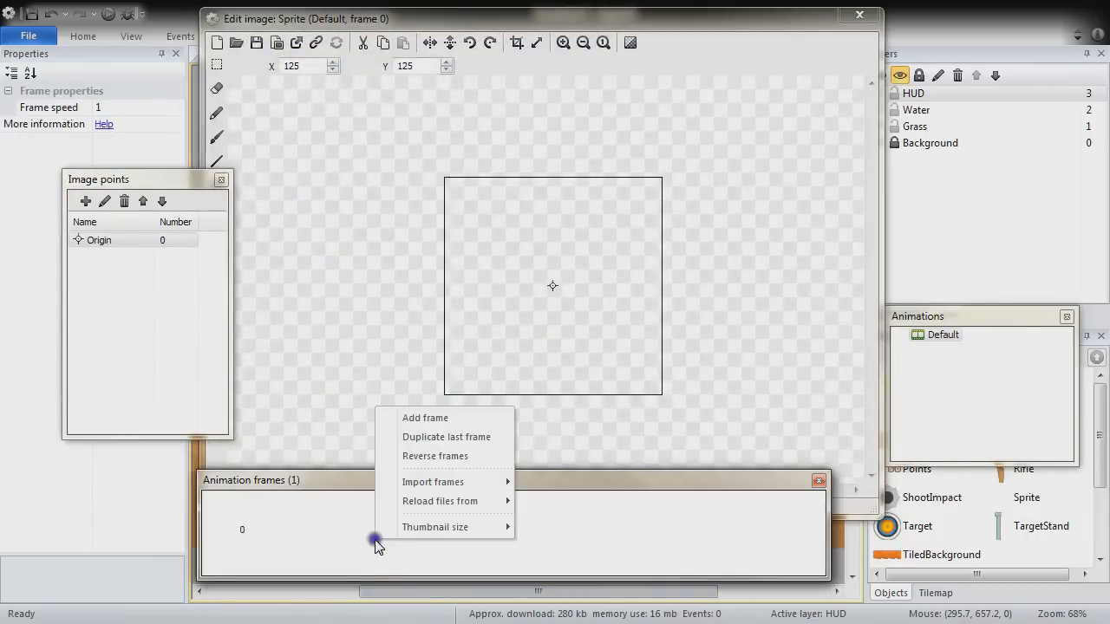
{"action": "mouse_move", "coordinate": [453, 486]}
{"action": "left_click", "coordinate": [561, 479]}
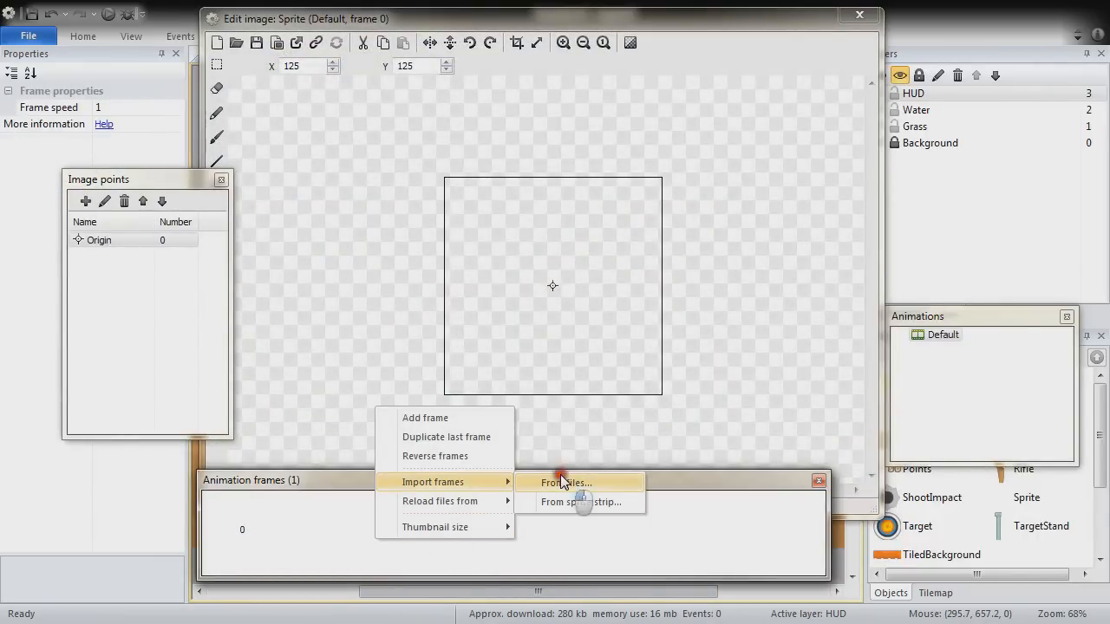
{"action": "left_click", "coordinate": [562, 464]}
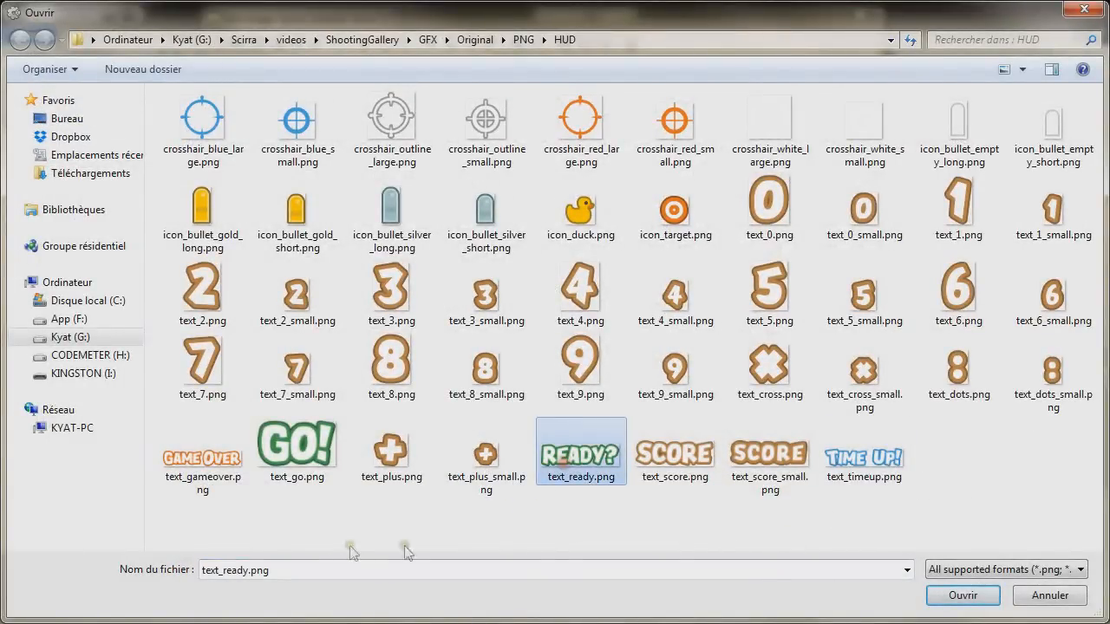
{"action": "left_click", "coordinate": [297, 451], "text": "ctrl"}
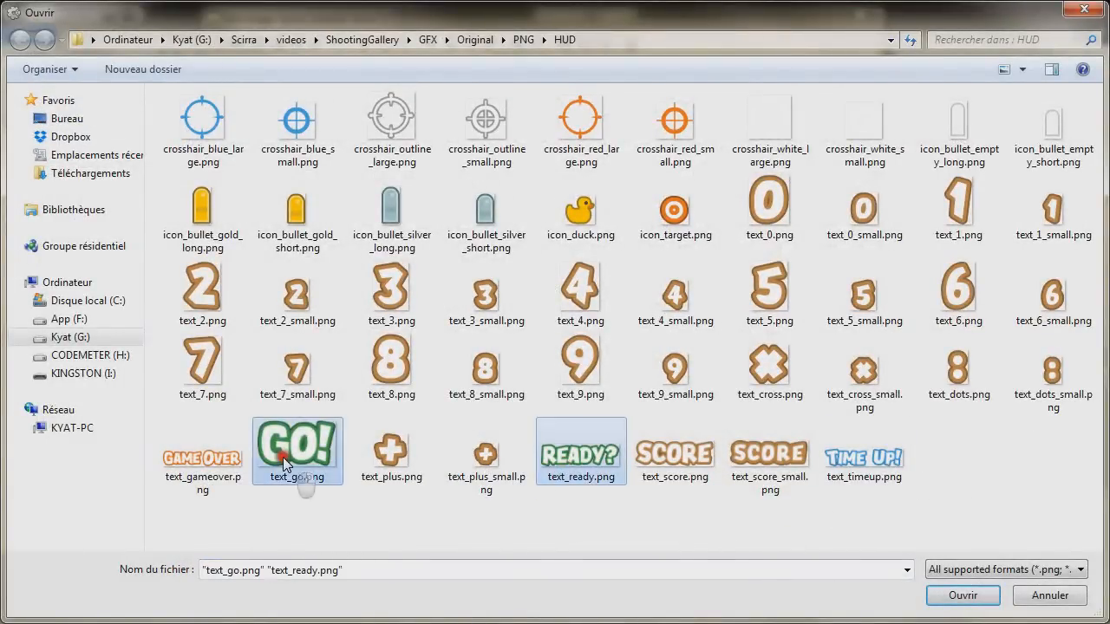
{"action": "left_click", "coordinate": [962, 595]}
Delete the empty first frame and order the remaining frames so that Ready? is frame 0 and Go! is frame 1
{"action": "left_click", "coordinate": [236, 515]}
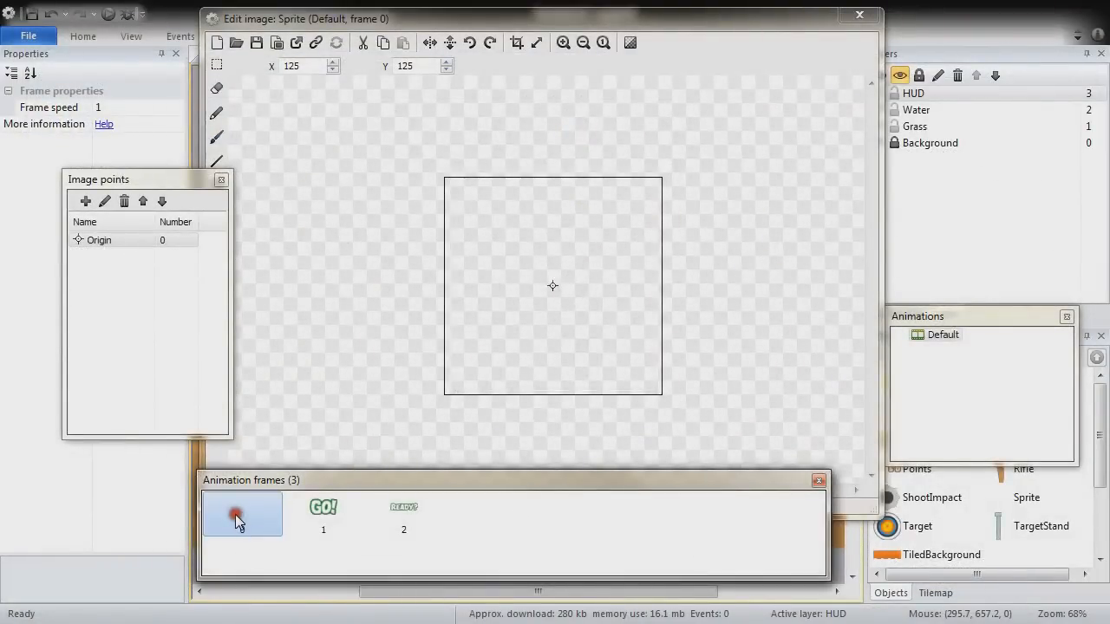
{"action": "key", "text": "Delete"}
{"action": "mouse_move", "coordinate": [322, 514]}
{"action": "left_mouse_down"}
{"action": "mouse_move", "coordinate": [298, 501]}
{"action": "mouse_move", "coordinate": [240, 506]}
{"action": "mouse_move", "coordinate": [228, 519]}
{"action": "left_mouse_up"}
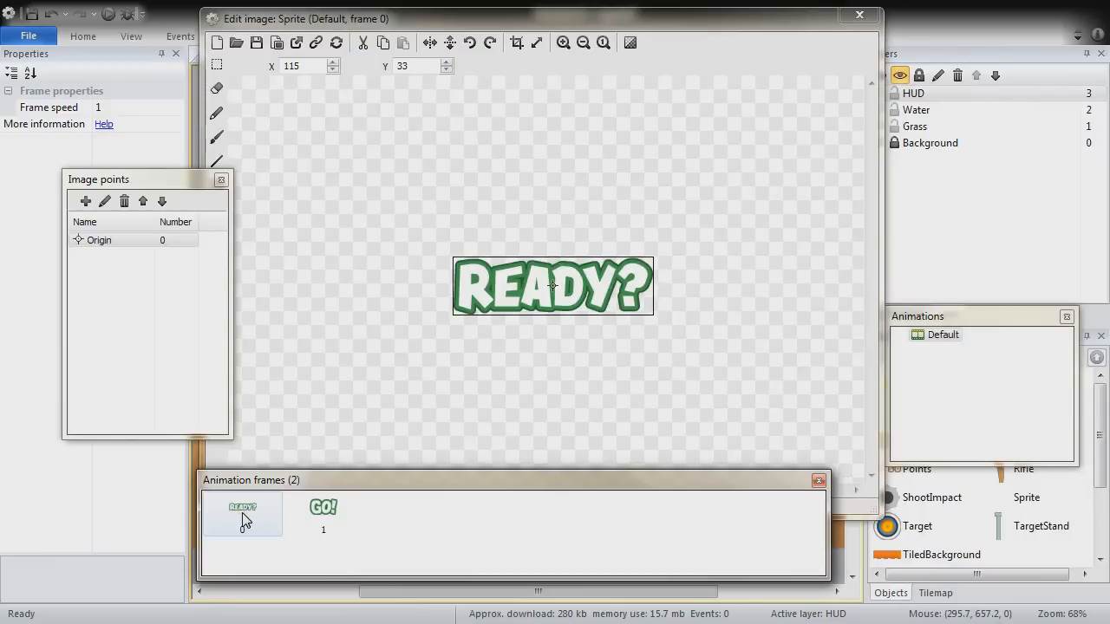
{"action": "left_click", "coordinate": [330, 506]}
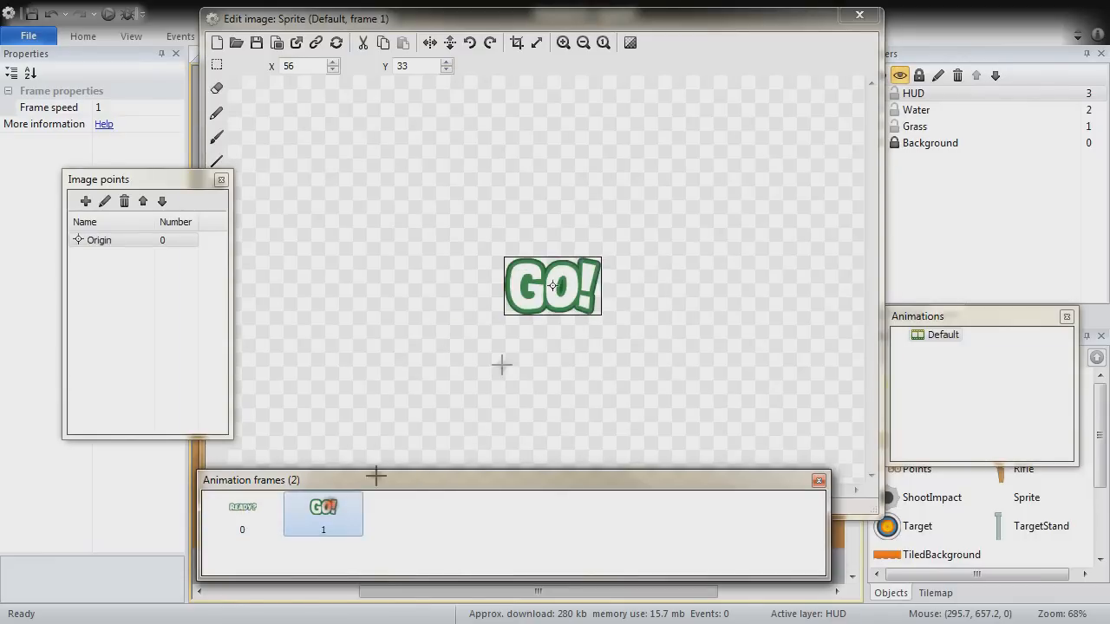
{"action": "left_click", "coordinate": [242, 512]}
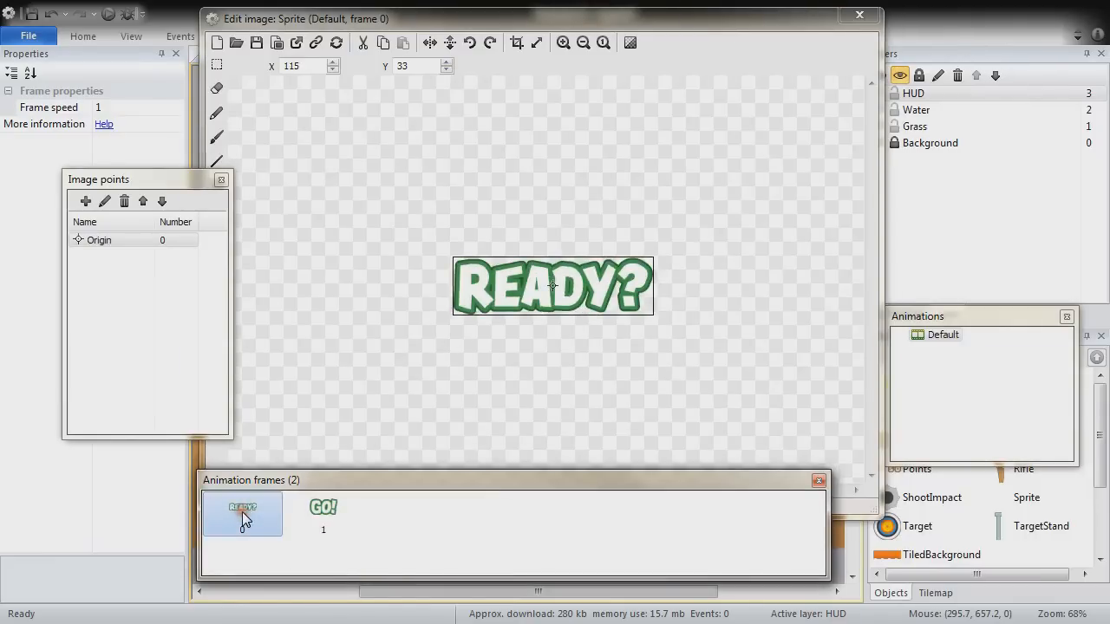
Open the Default animation's speed for editing and close the image editor
{"action": "left_click", "coordinate": [938, 336]}
{"action": "left_click", "coordinate": [916, 340]}
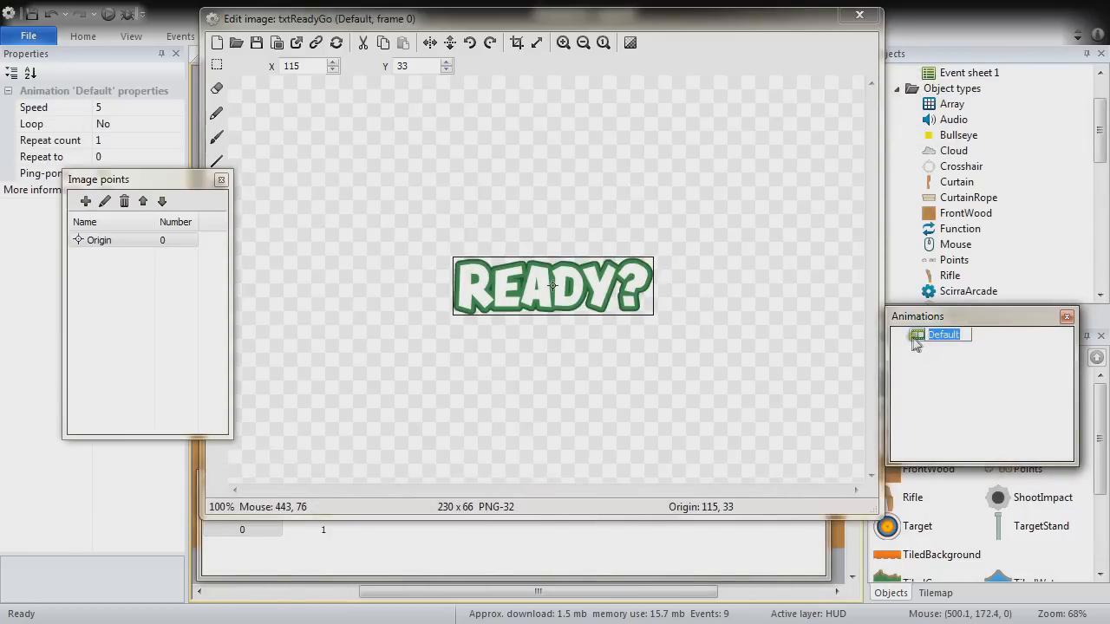
{"action": "left_click", "coordinate": [120, 109]}
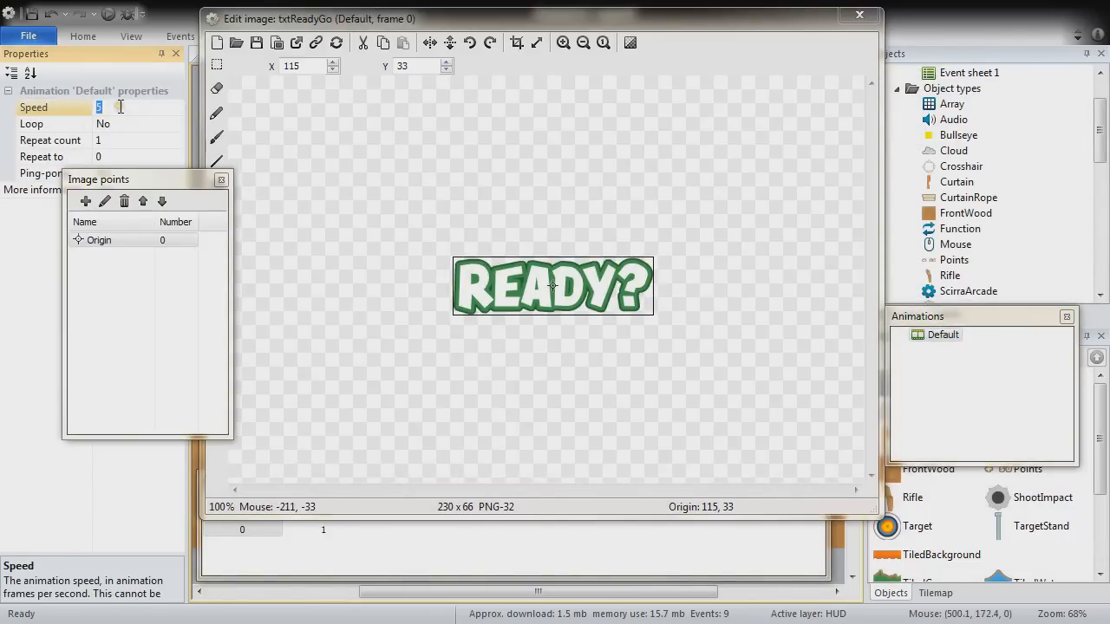
{"action": "left_click", "coordinate": [861, 17]}
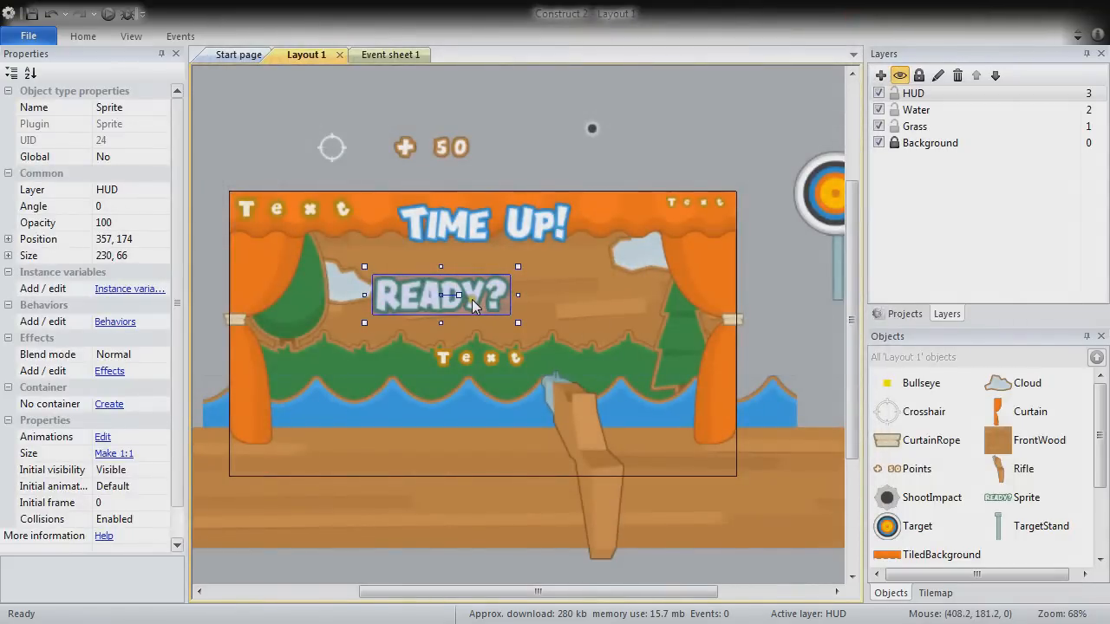
Rename the Ready? sprite as txtReadyGo and set its position to 427, 181
{"action": "left_click", "coordinate": [113, 109]}
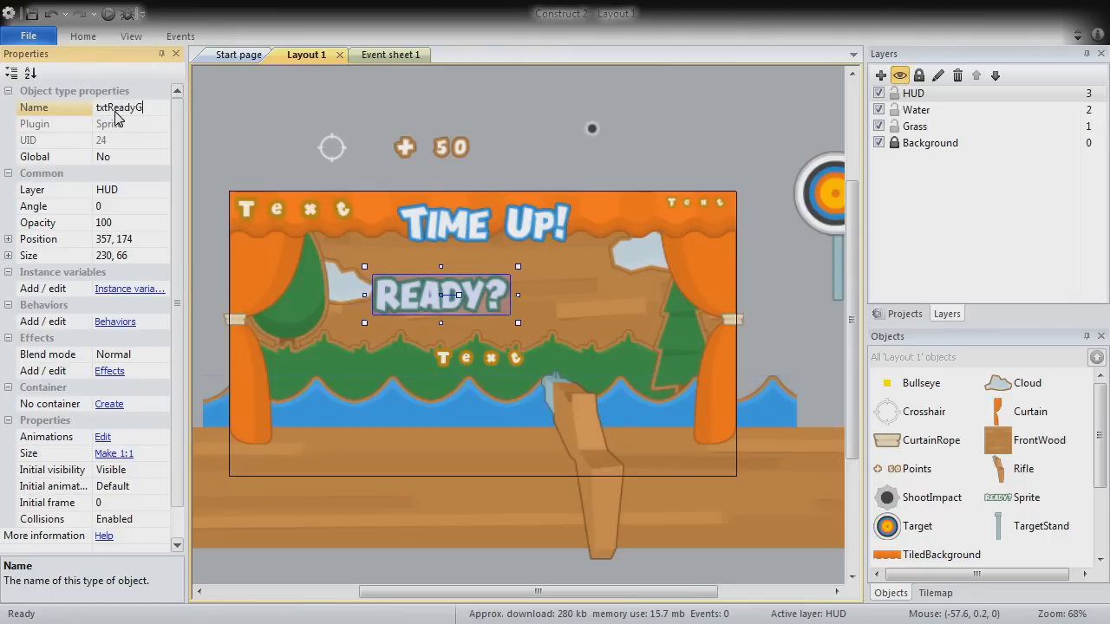
{"action": "left_click", "coordinate": [139, 239]}
{"action": "type", "text": "427,181"}
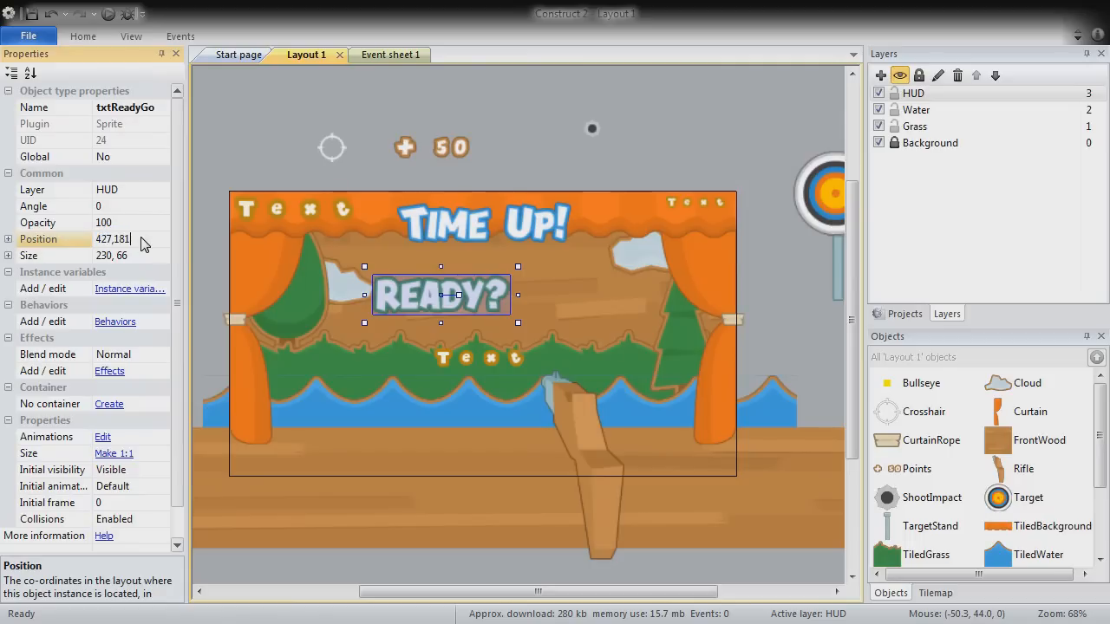
{"action": "key", "text": "Return"}
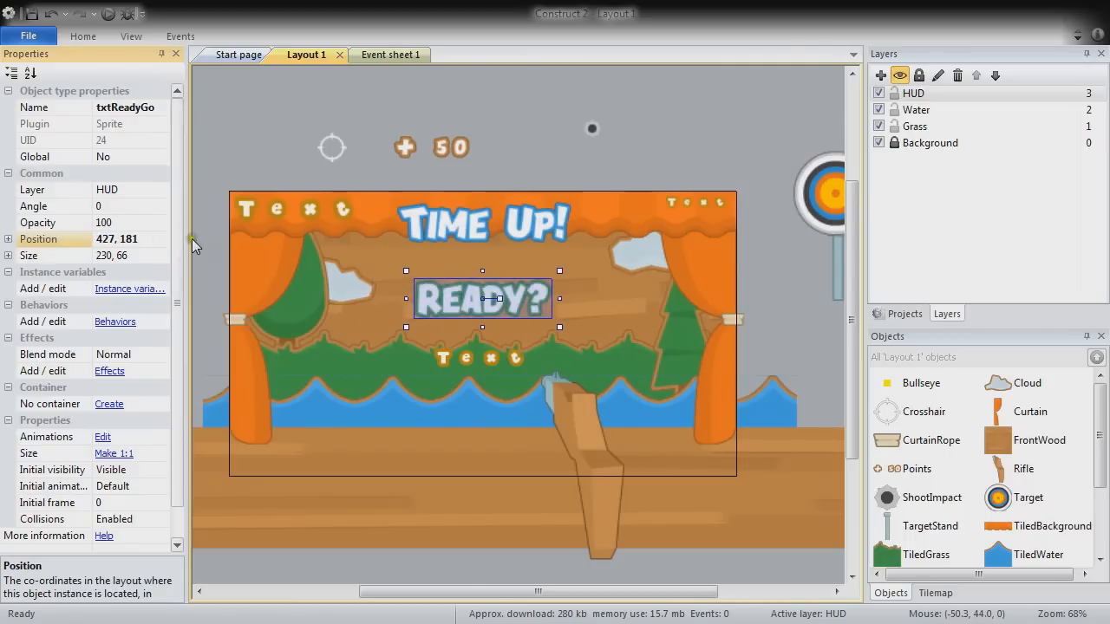
Add a Boolean instance variable named Ready with initial value false to the txtReadyGo sprite
{"action": "left_click", "coordinate": [121, 289]}
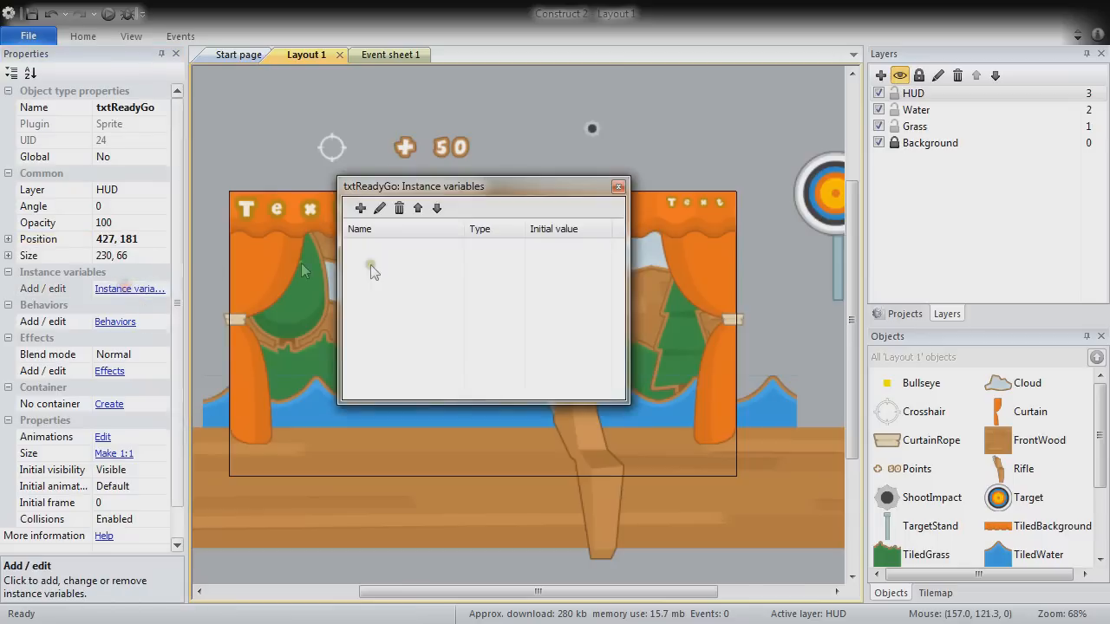
{"action": "left_click", "coordinate": [361, 208]}
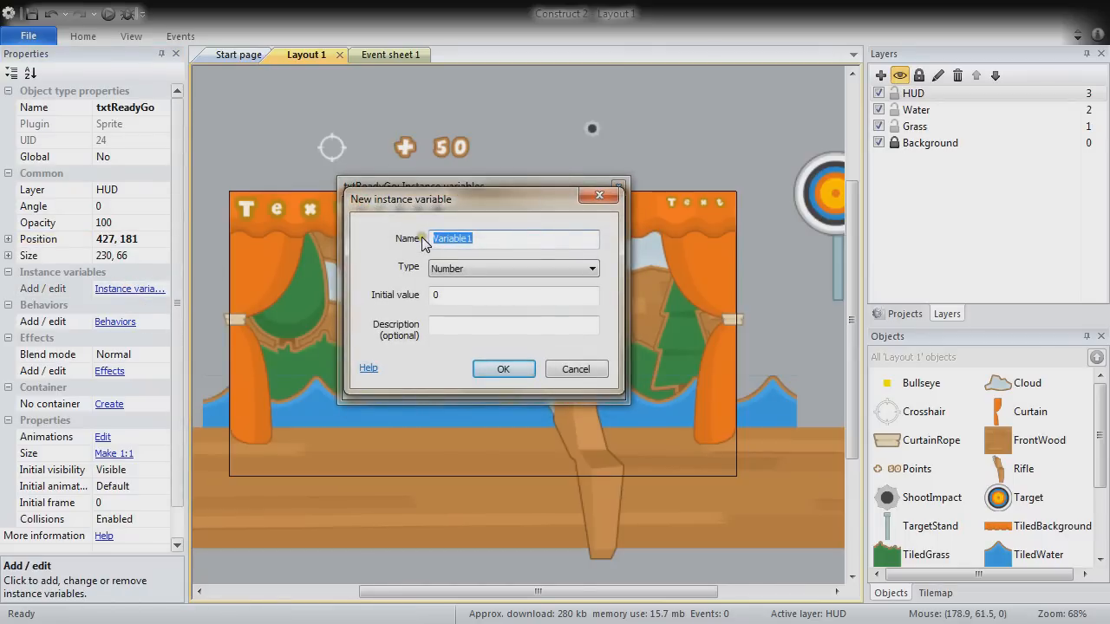
{"action": "type", "text": "Ready"}
{"action": "left_click", "coordinate": [489, 270]}
{"action": "left_click", "coordinate": [489, 282]}
{"action": "left_click", "coordinate": [508, 374]}
{"action": "left_click", "coordinate": [504, 370]}
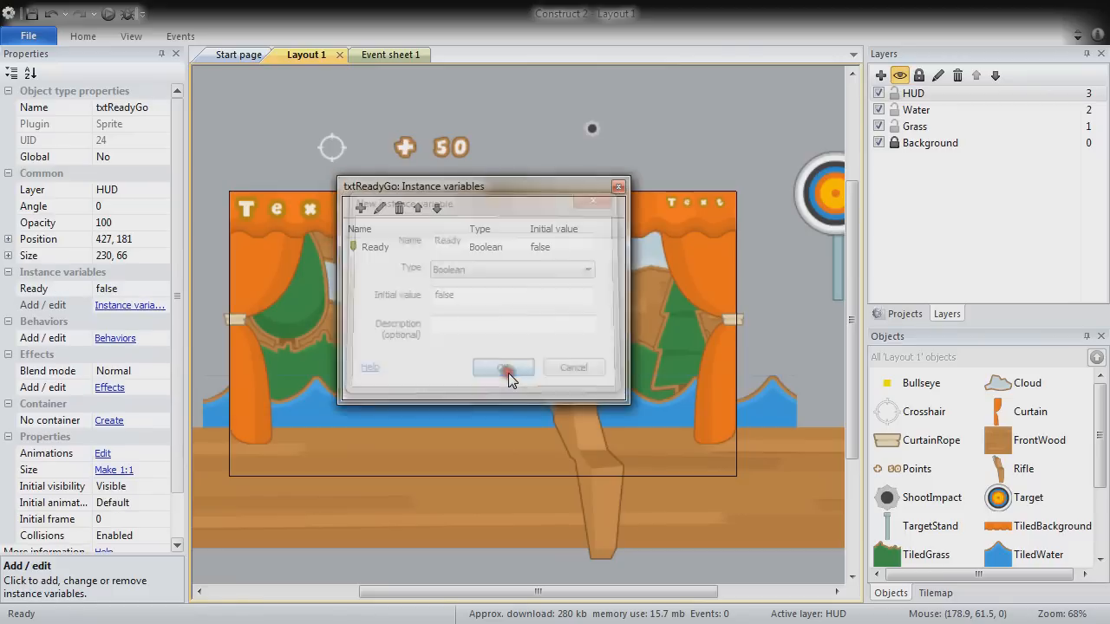
Add a Boolean instance variable named Go with initial value false to the txtReadyGo sprite
{"action": "left_click", "coordinate": [361, 212]}
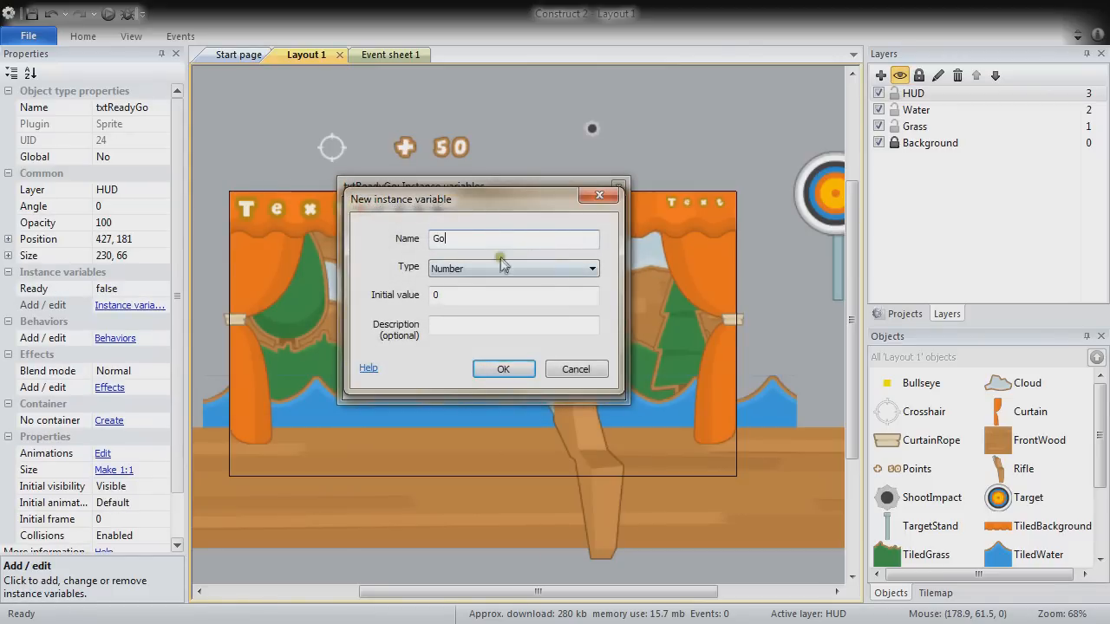
{"action": "left_click", "coordinate": [501, 270]}
{"action": "left_click", "coordinate": [490, 300]}
{"action": "left_click", "coordinate": [503, 369]}
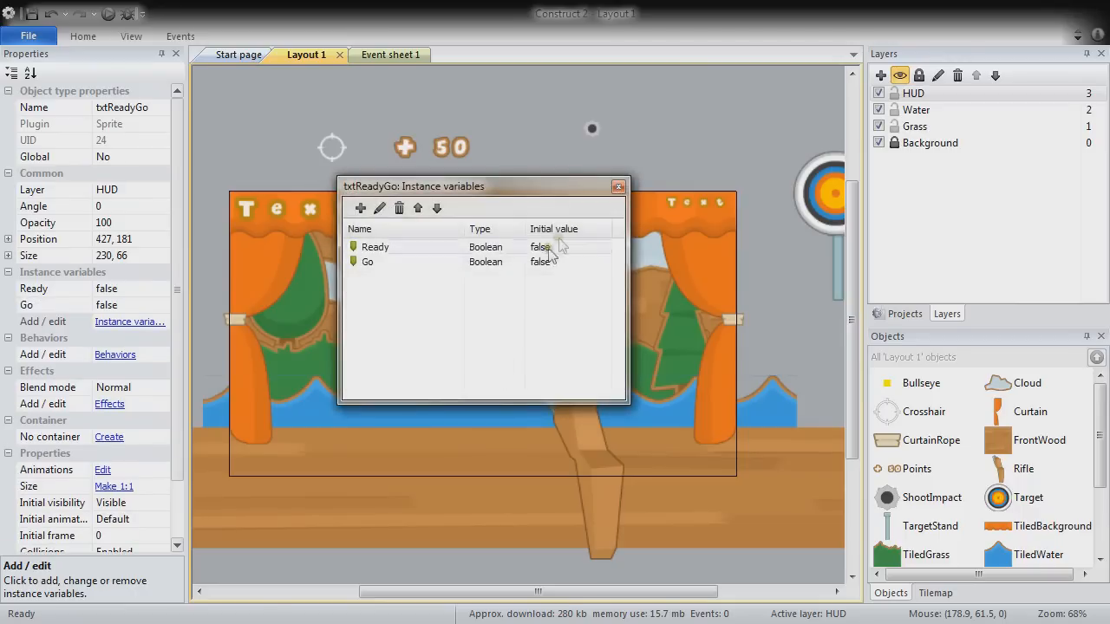
{"action": "left_click", "coordinate": [619, 187]}
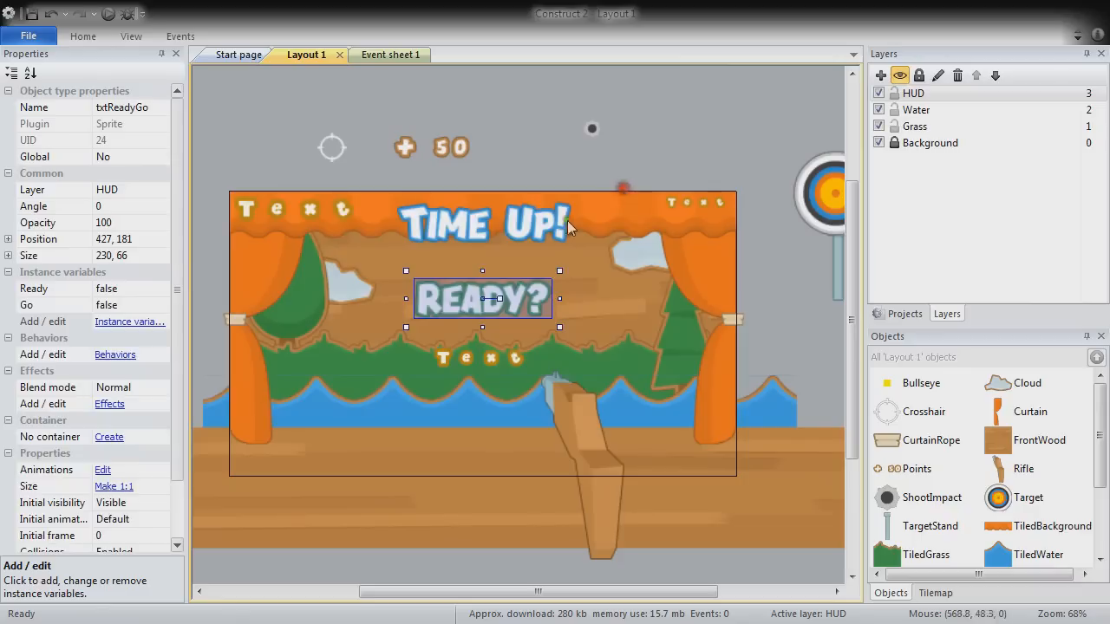
Add the Timer and Fade behaviors to the txtReadyGo sprite
{"action": "left_click", "coordinate": [113, 357]}
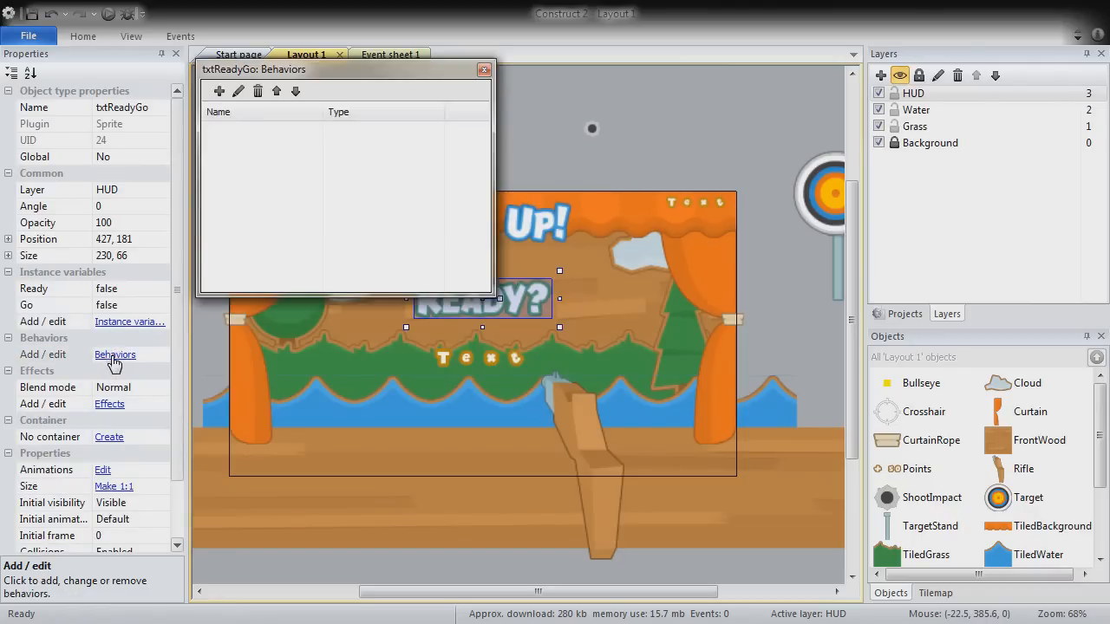
{"action": "left_click", "coordinate": [219, 91]}
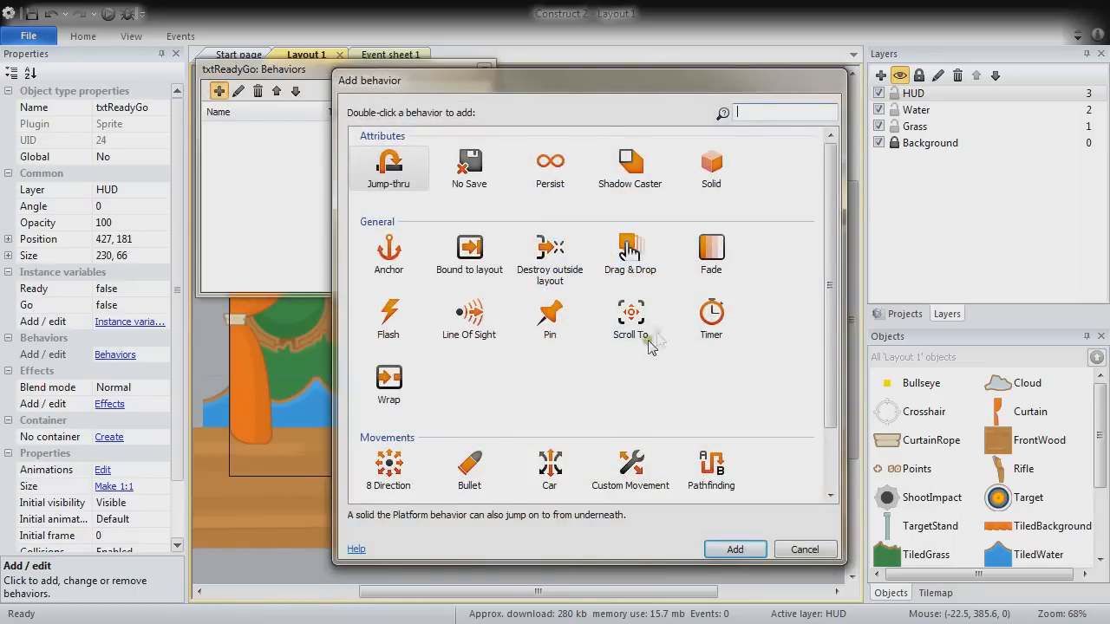
{"action": "double_click", "coordinate": [713, 318]}
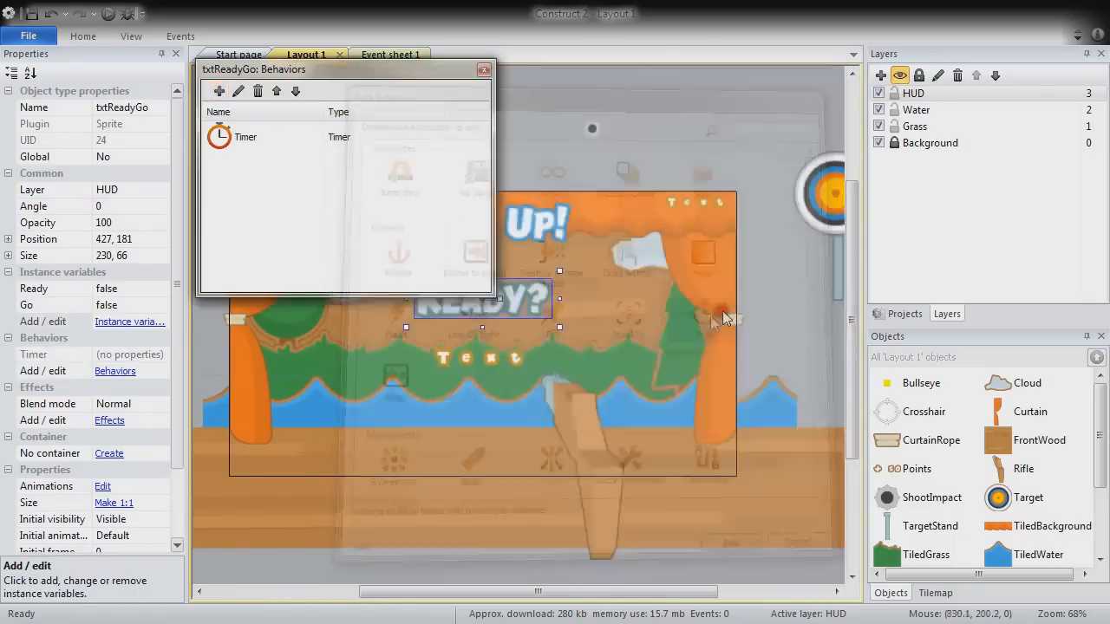
{"action": "left_click", "coordinate": [218, 91]}
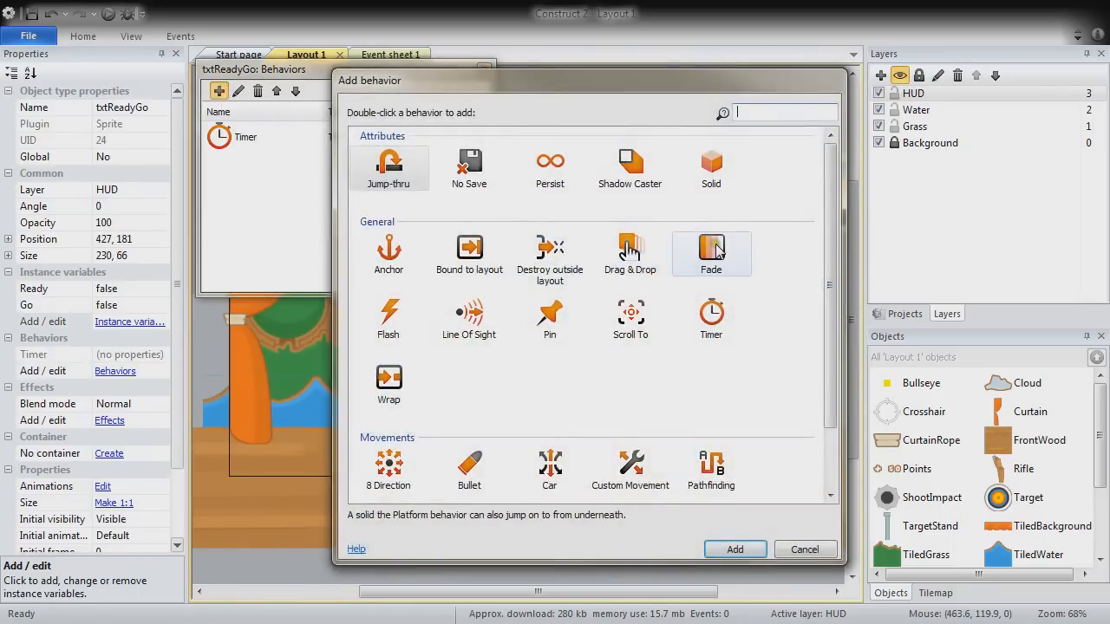
{"action": "double_click", "coordinate": [713, 251]}
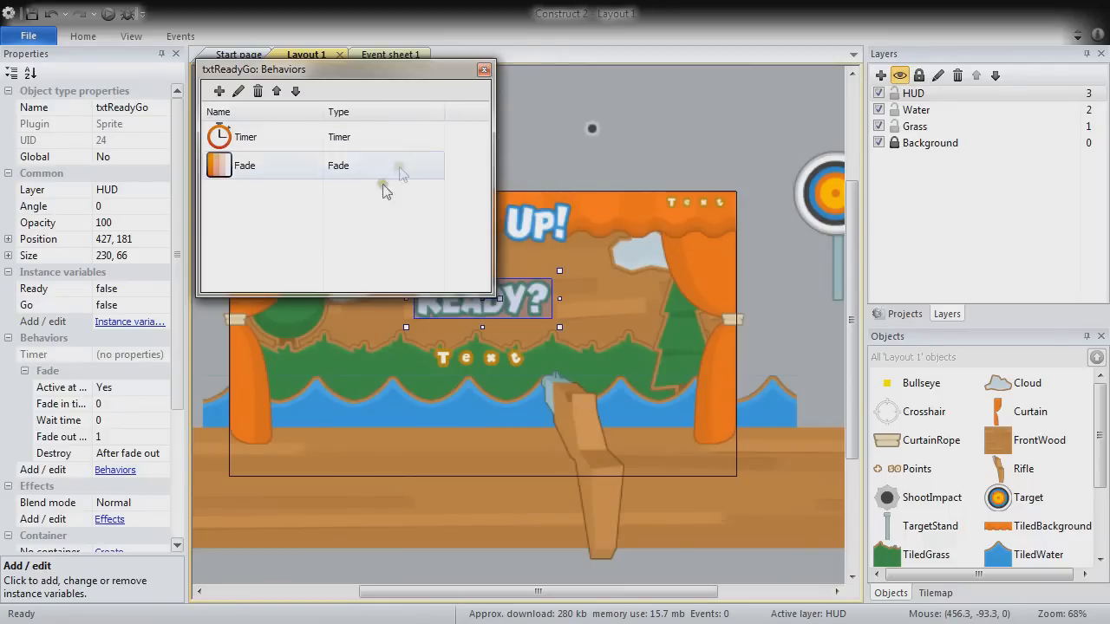
{"action": "left_click", "coordinate": [484, 70]}
Set both Active at start and Destroy to No in the Fade behavior of txtReadyGo
{"action": "left_click", "coordinate": [131, 391]}
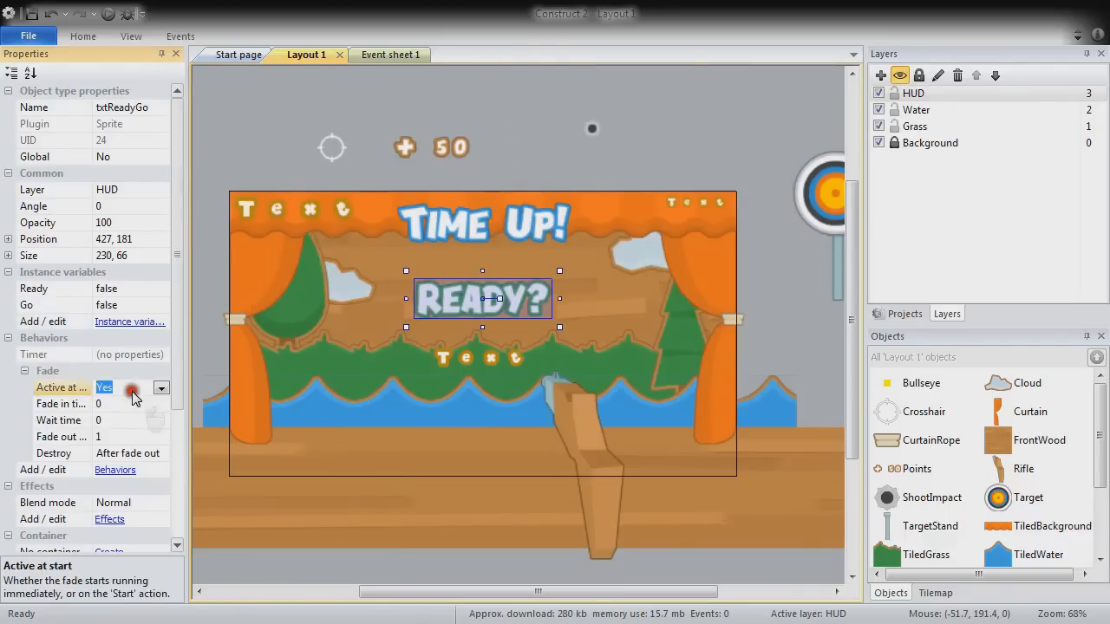
{"action": "left_click", "coordinate": [162, 390]}
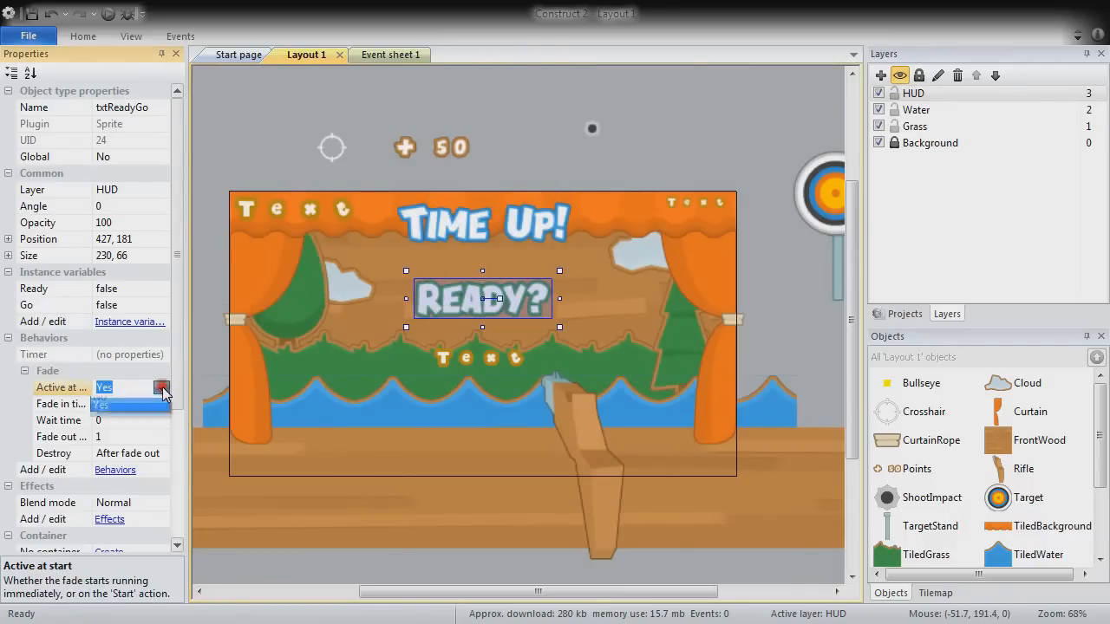
{"action": "left_click", "coordinate": [144, 404]}
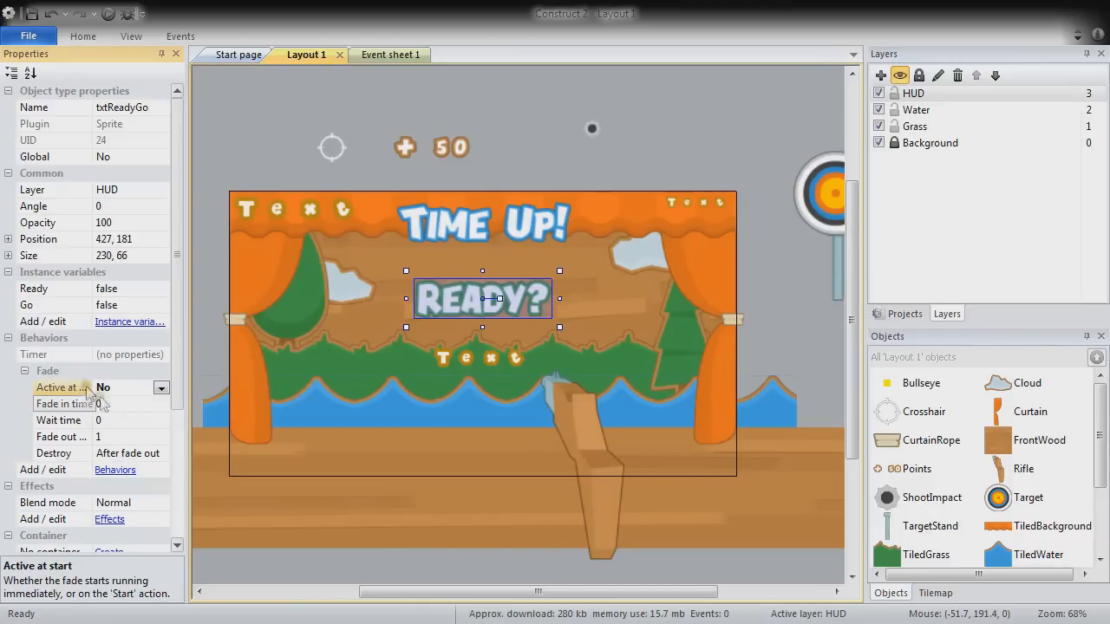
{"action": "left_click", "coordinate": [122, 444]}
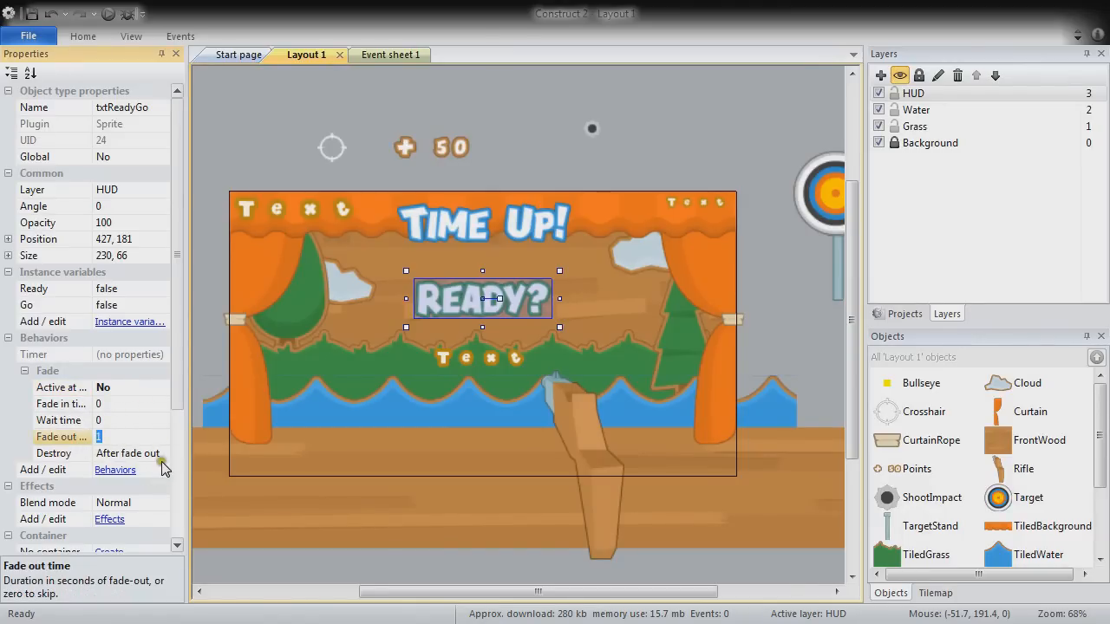
{"action": "left_click", "coordinate": [162, 453]}
{"action": "left_click", "coordinate": [136, 469]}
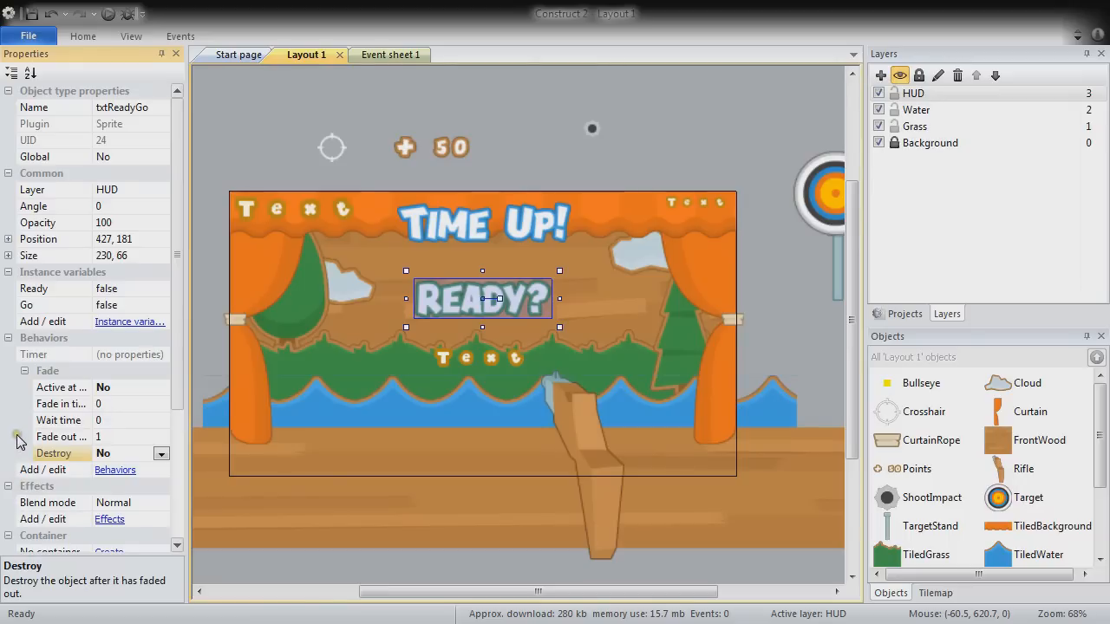
{"action": "left_click", "coordinate": [230, 314]}
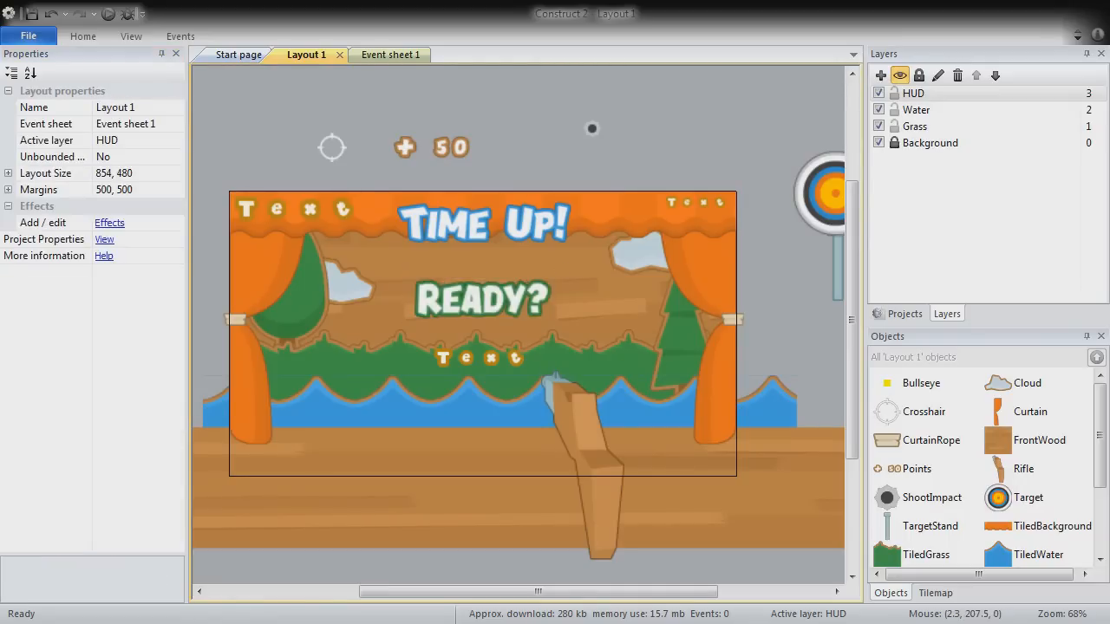
Insert an Array object and a Mouse object into the project
{"action": "left_click", "coordinate": [901, 314]}
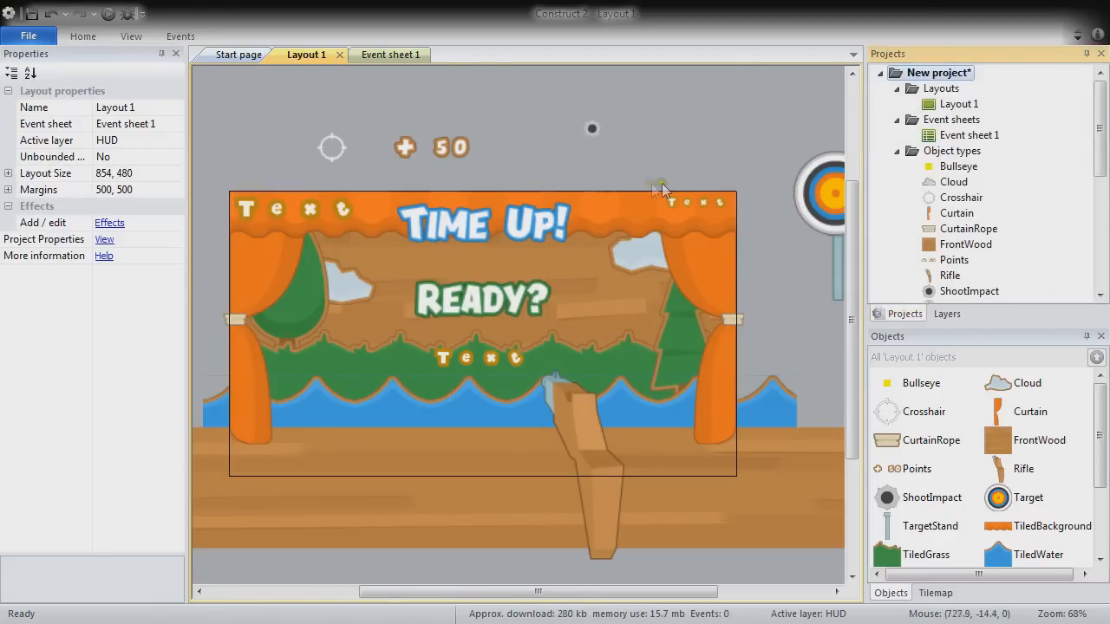
{"action": "double_click", "coordinate": [665, 140]}
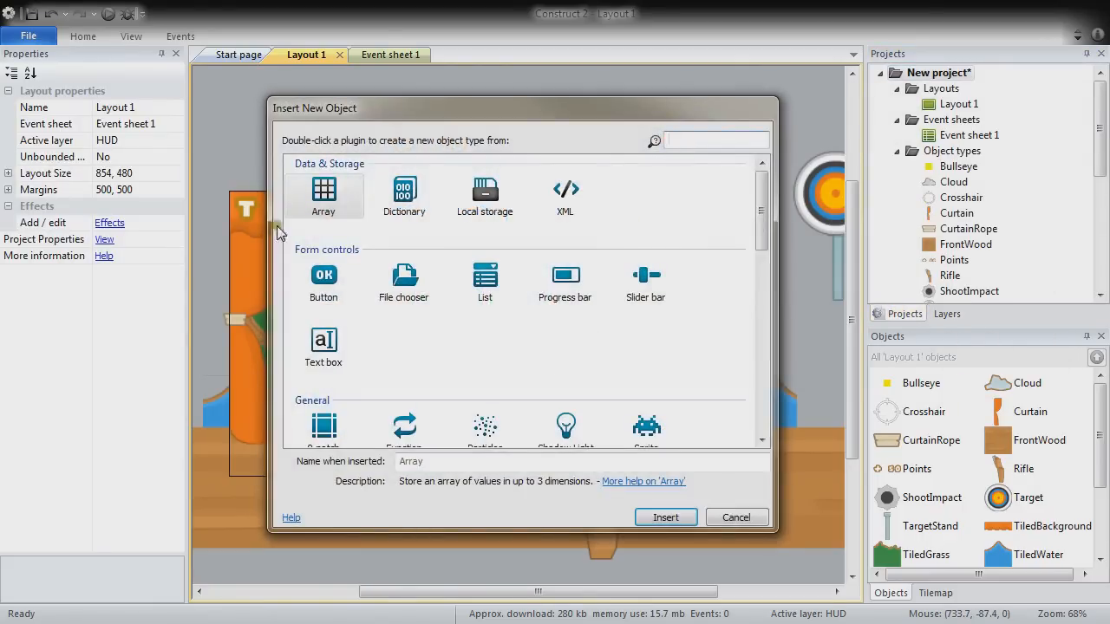
{"action": "double_click", "coordinate": [322, 197]}
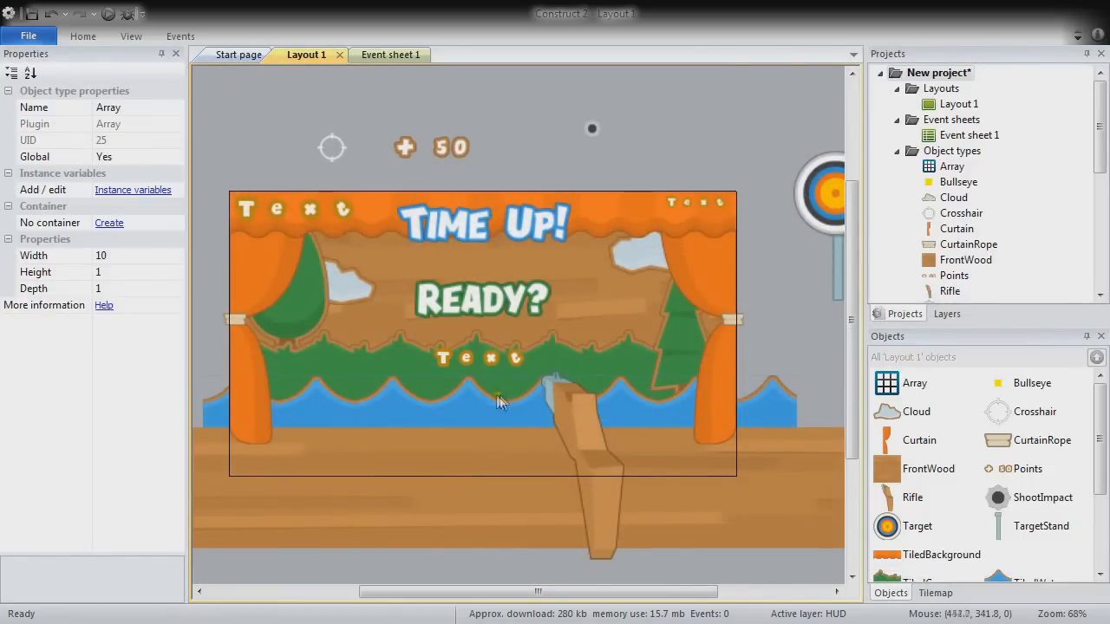
{"action": "double_click", "coordinate": [684, 138]}
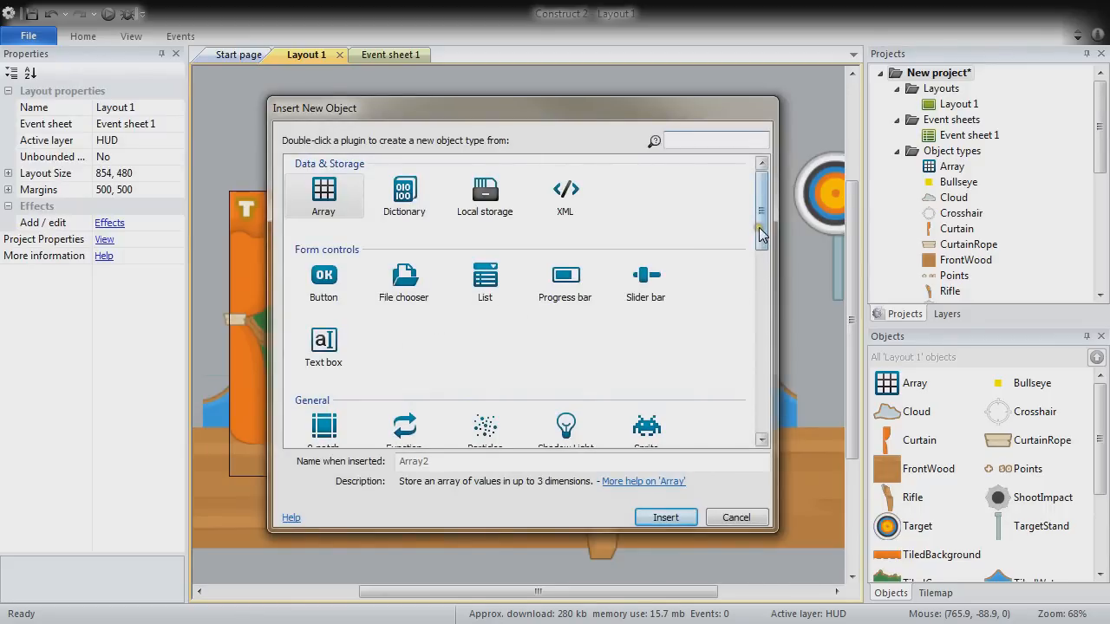
{"action": "left_click_drag", "start_coordinate": [760, 235], "coordinate": [759, 300]}
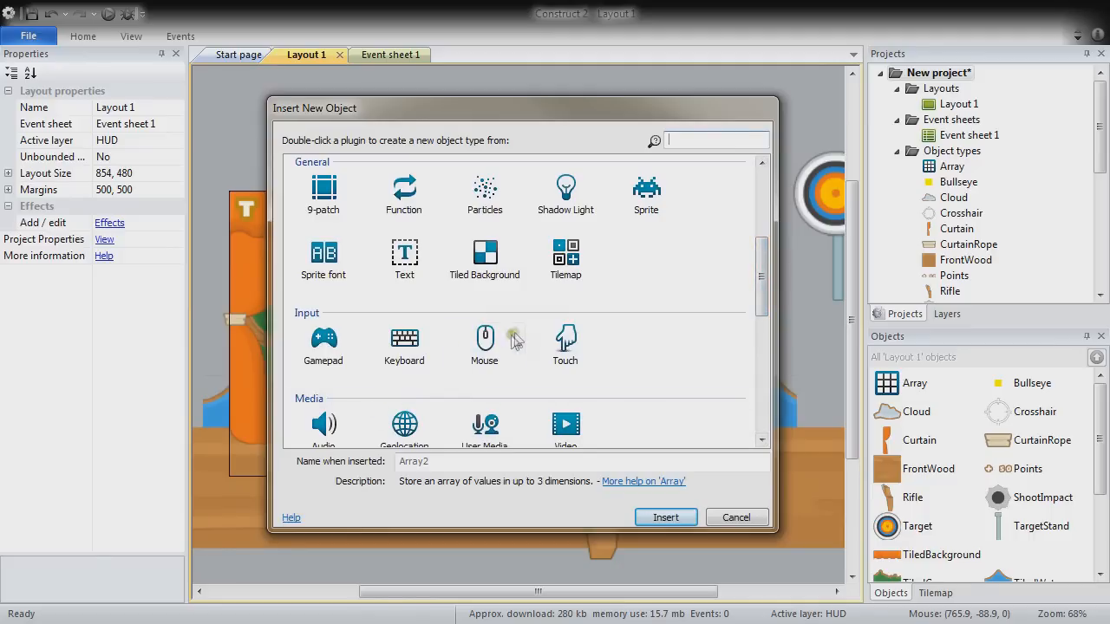
{"action": "double_click", "coordinate": [487, 343]}
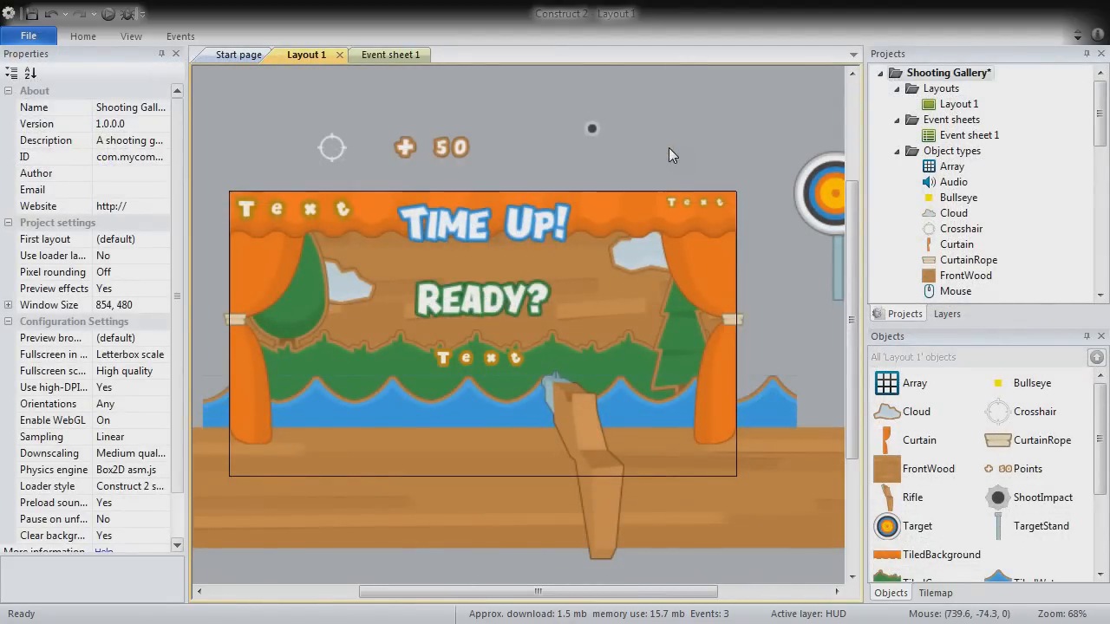
Insert a Function object and locate it among the project's object types
{"action": "double_click", "coordinate": [669, 148]}
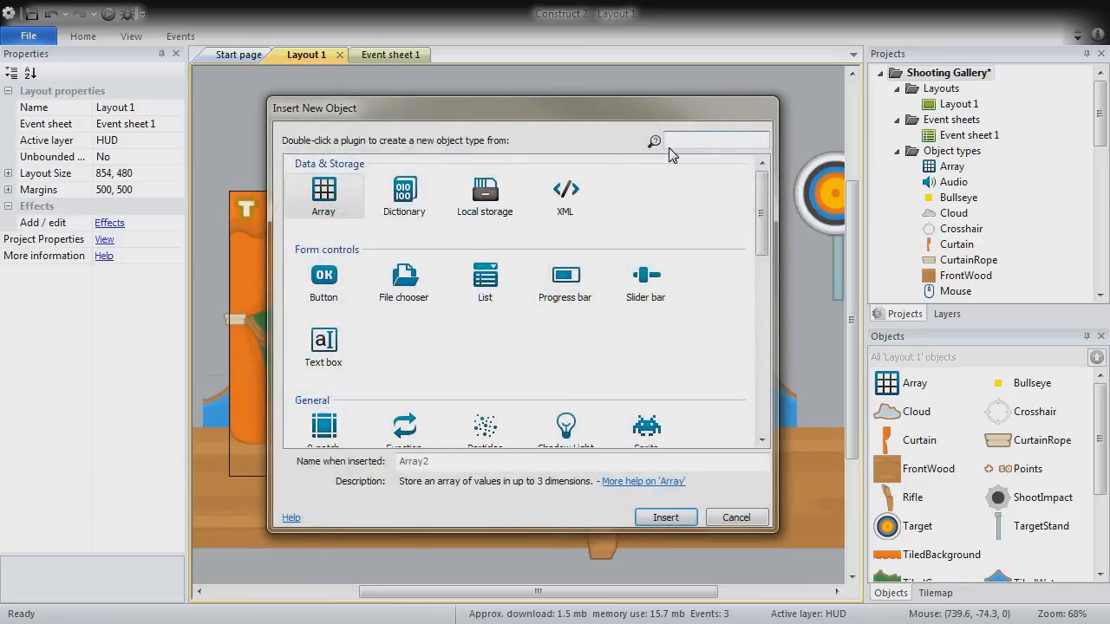
{"action": "left_click_drag", "start_coordinate": [756, 223], "coordinate": [760, 278]}
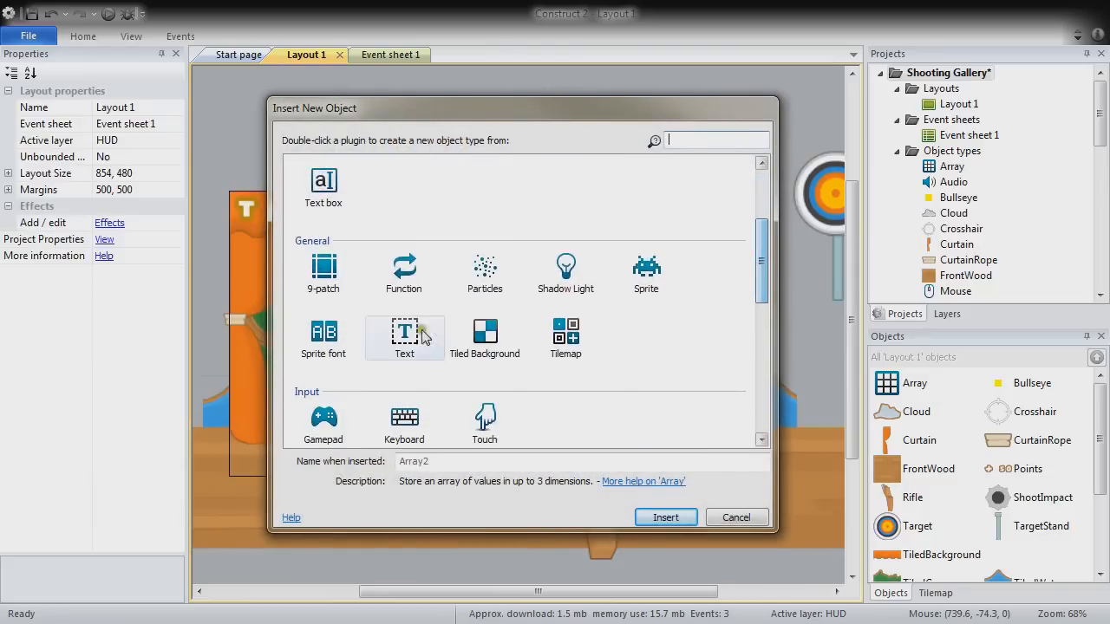
{"action": "left_click", "coordinate": [399, 276]}
{"action": "left_click", "coordinate": [666, 518]}
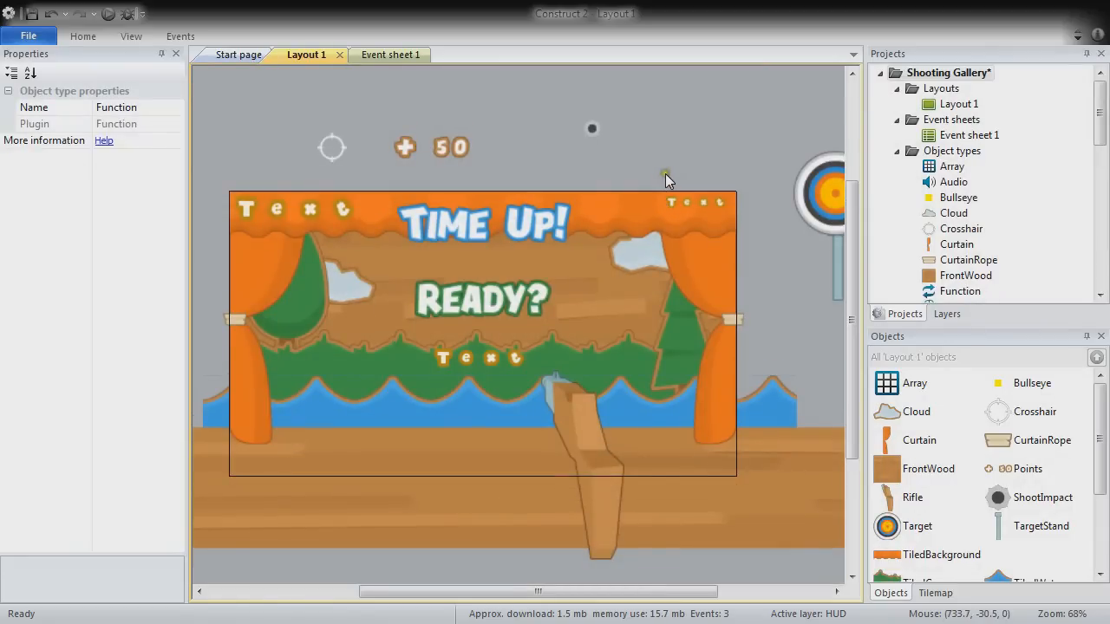
{"action": "scroll", "coordinate": [1106, 147], "scroll_direction": "down", "scroll_amount": 2}
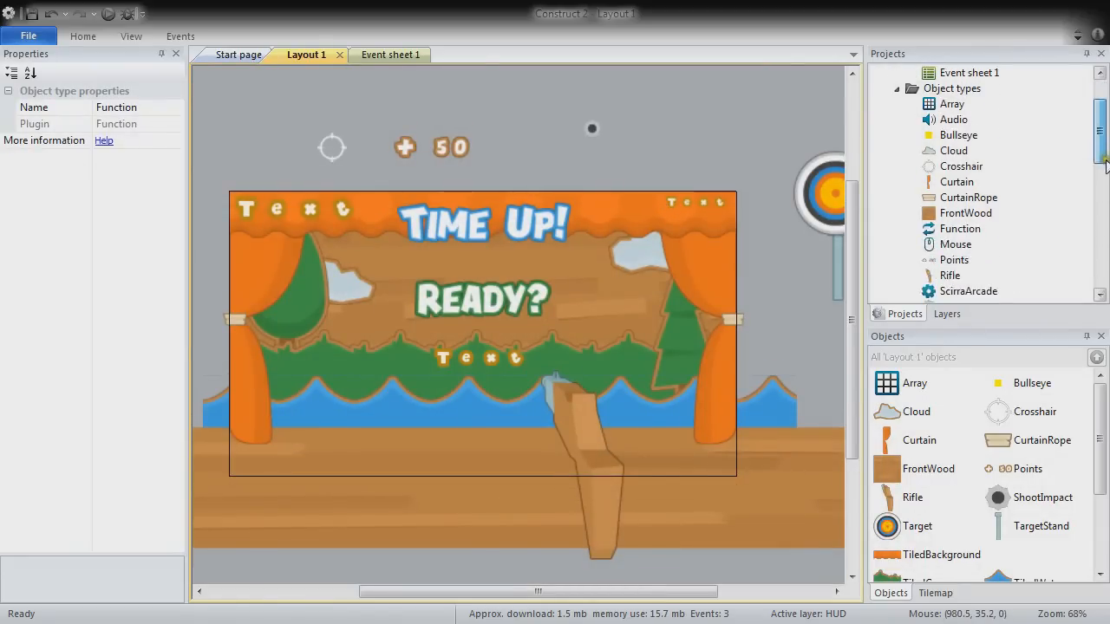
{"action": "left_click", "coordinate": [960, 229]}
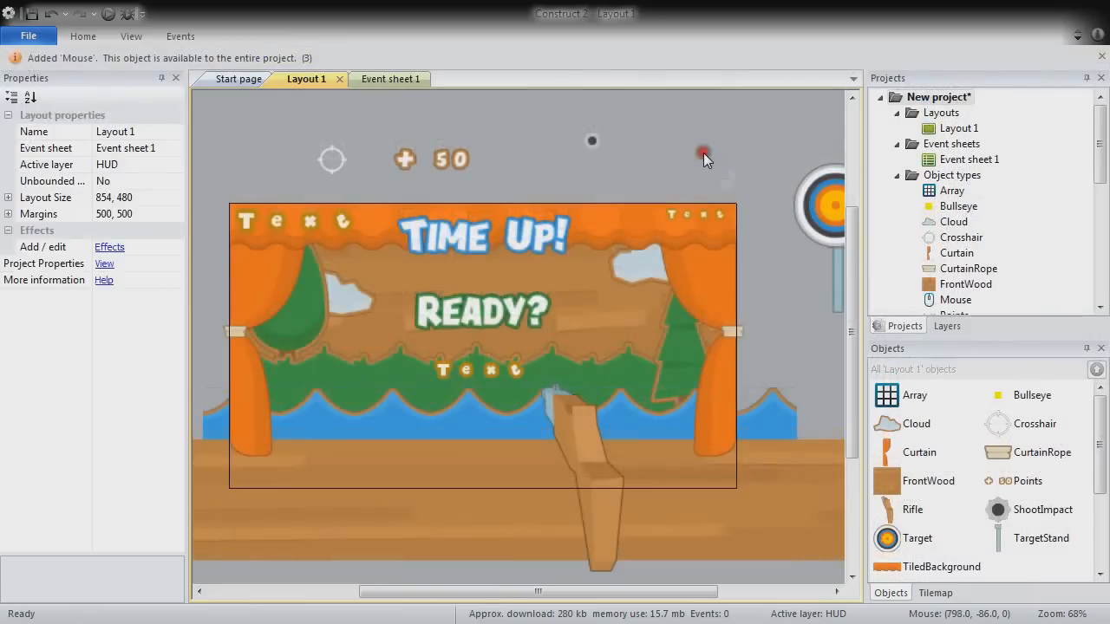
Insert an Audio object and a Scirra Arcade object into the project
{"action": "double_click", "coordinate": [703, 153]}
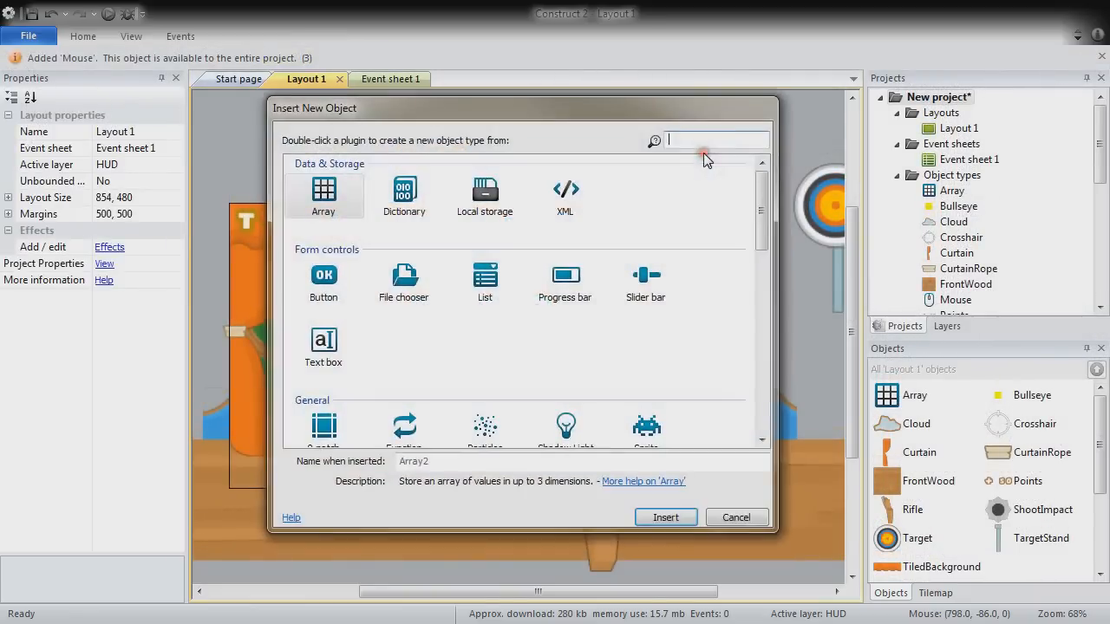
{"action": "left_click_drag", "start_coordinate": [761, 223], "coordinate": [755, 318]}
{"action": "double_click", "coordinate": [322, 305]}
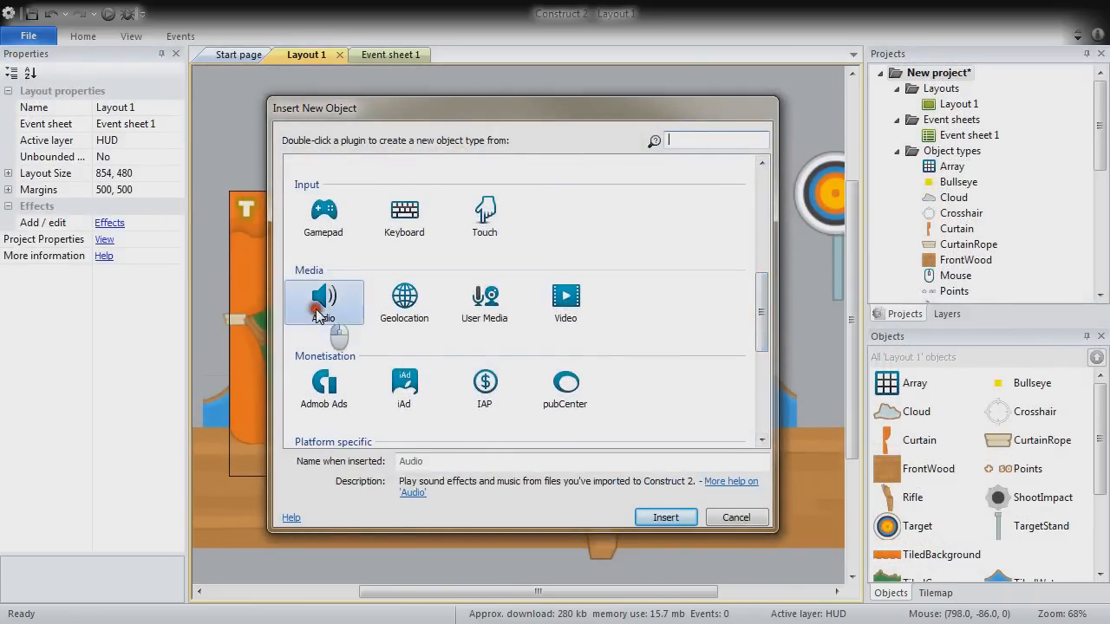
{"action": "double_click", "coordinate": [641, 151]}
{"action": "left_click_drag", "start_coordinate": [761, 212], "coordinate": [752, 375]}
{"action": "left_click", "coordinate": [404, 347]}
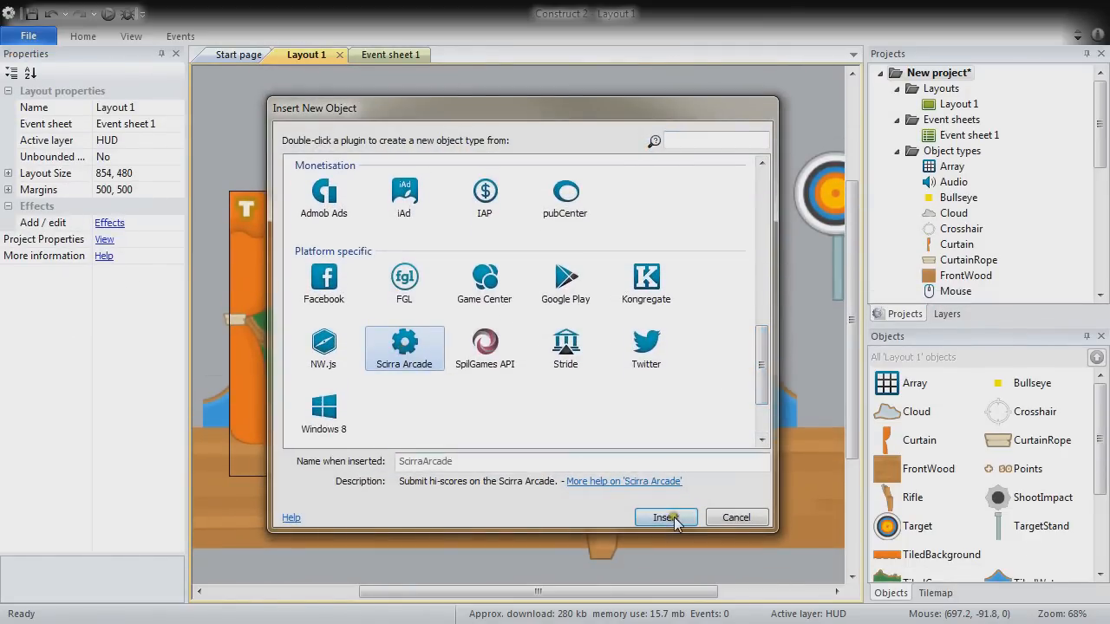
{"action": "left_click", "coordinate": [666, 518]}
Name the project Shooting Gallery in its project properties
{"action": "left_click", "coordinate": [937, 73]}
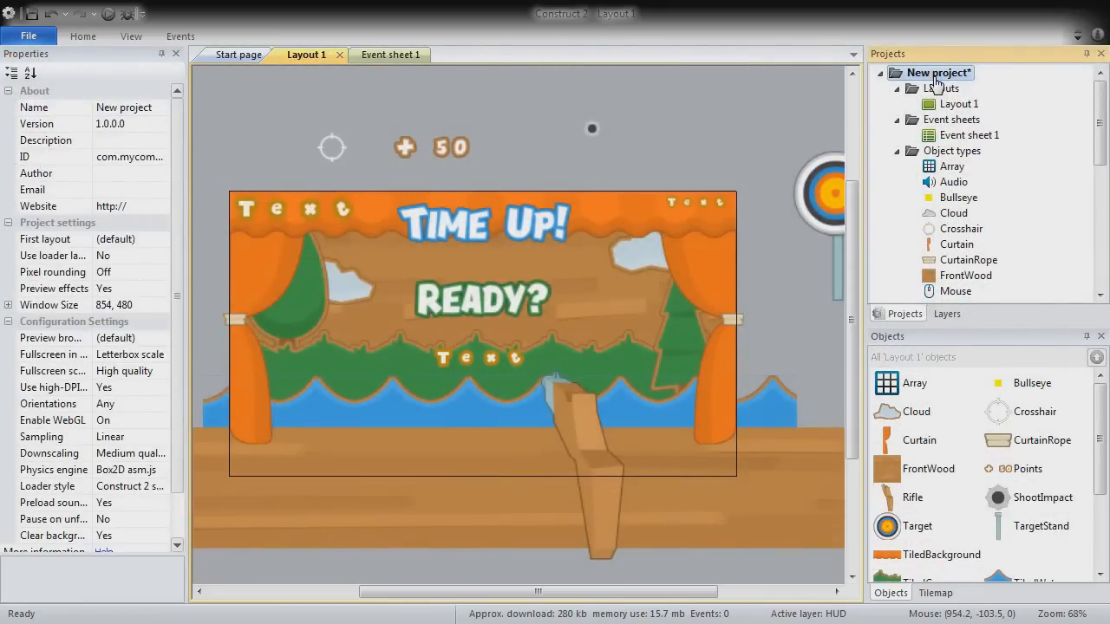
{"action": "left_click", "coordinate": [151, 107]}
{"action": "type", "text": "Sh"}
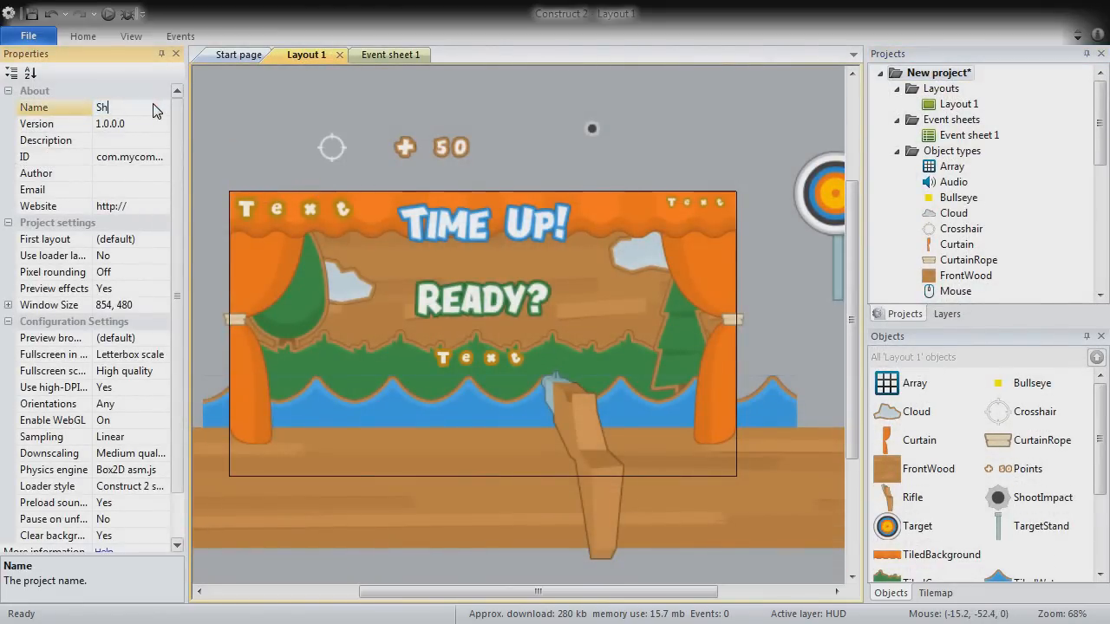
{"action": "type", "text": "ooting Gallery"}
Enter "A shooting gallery using Kenney.nl assets" as the project description
{"action": "left_click", "coordinate": [123, 144]}
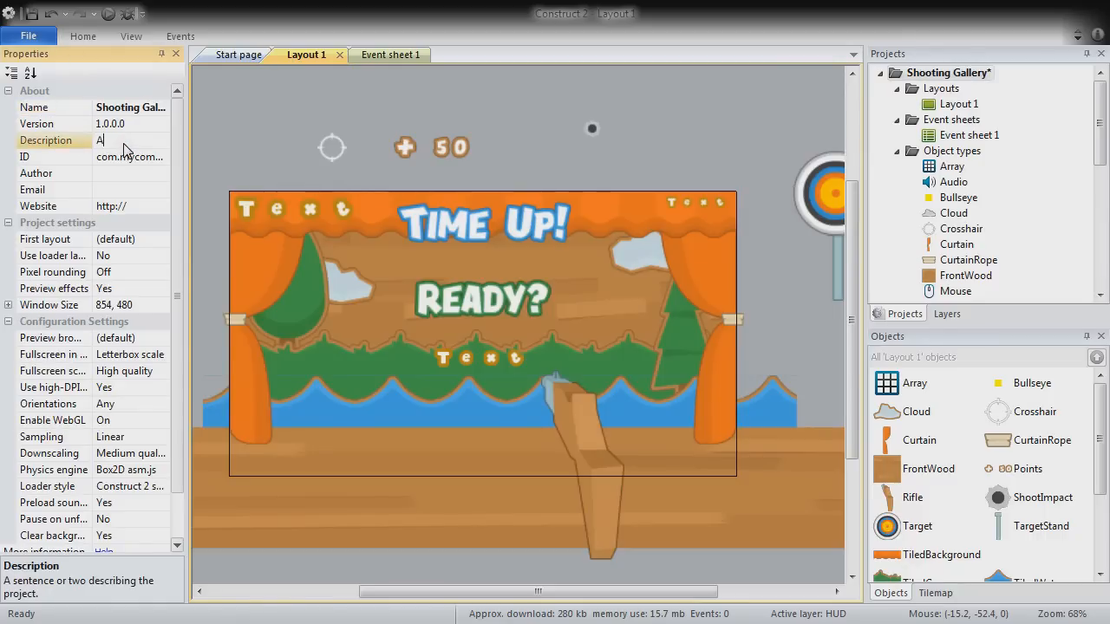
{"action": "type", "text": "A shooting gallery using Kenney.NL"}
{"action": "key", "text": "BackSpace"}
{"action": "key", "text": "BackSpace"}
{"action": "type", "text": "nl assets"}
{"action": "left_click", "coordinate": [136, 173]}
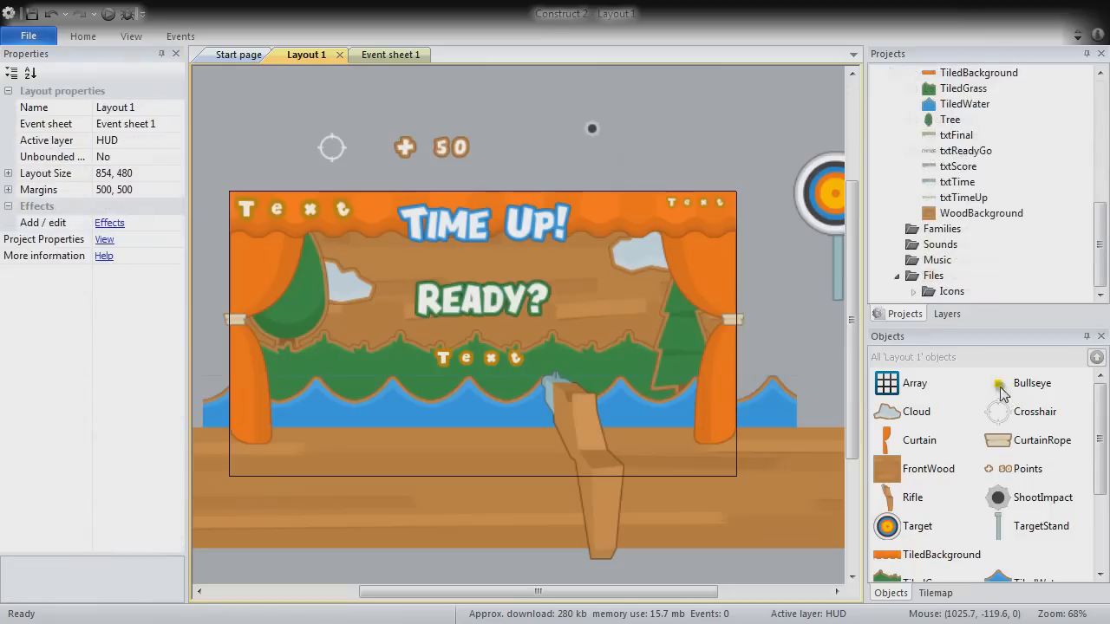
Import Bullseye.wav, Reload.wav, Shot.wav and TargetHit.wav from the ShootingGallery SFX folder into the project's Sounds folder
{"action": "right_click", "coordinate": [931, 249]}
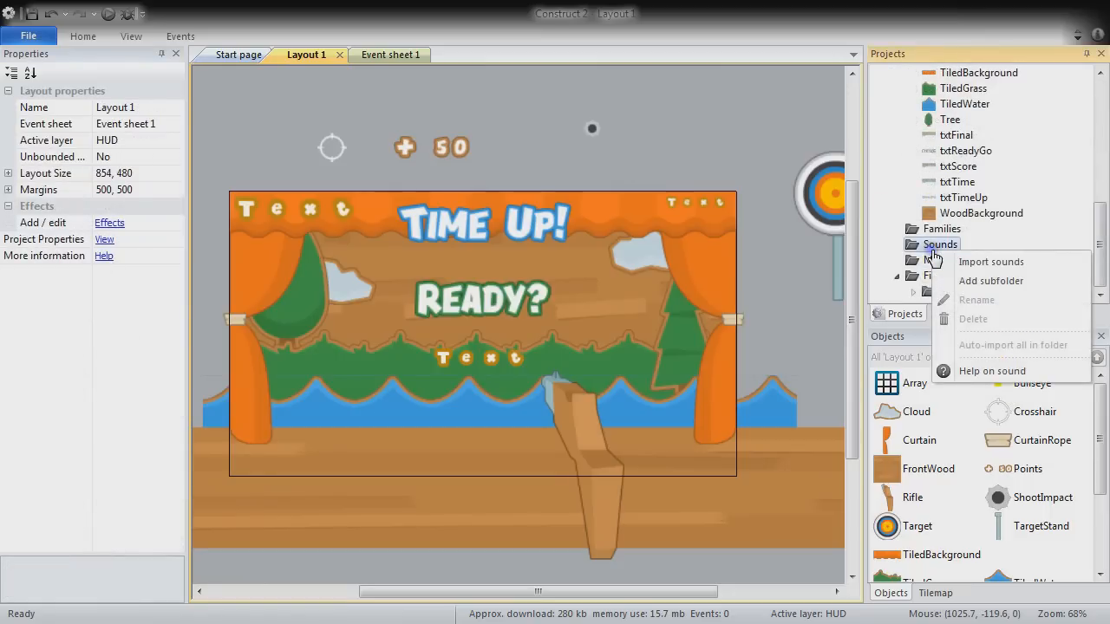
{"action": "left_click", "coordinate": [993, 262]}
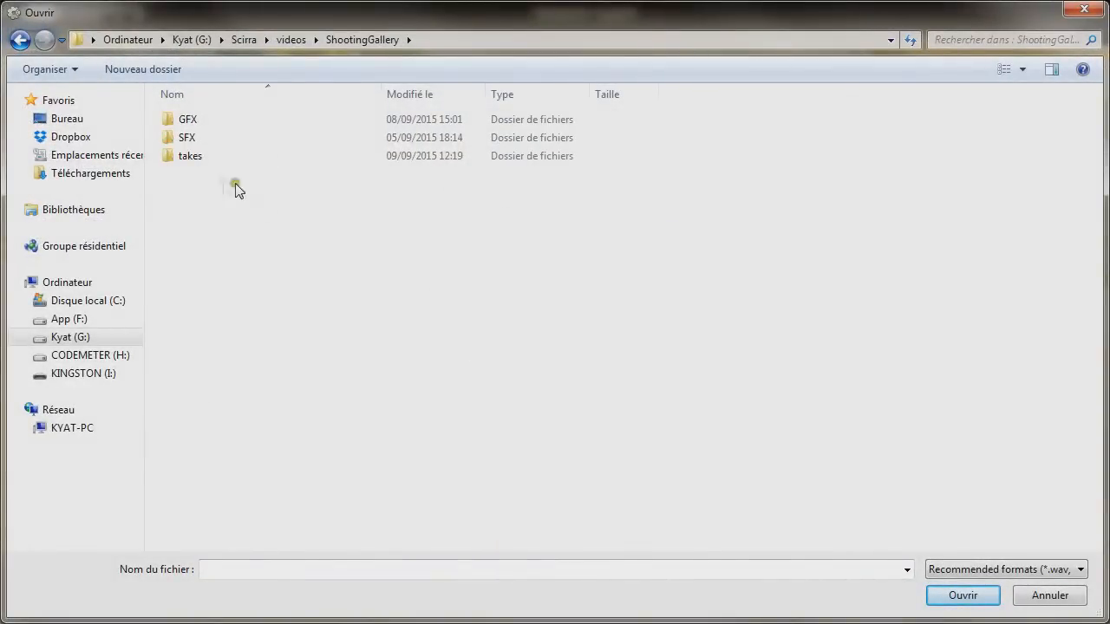
{"action": "double_click", "coordinate": [185, 139]}
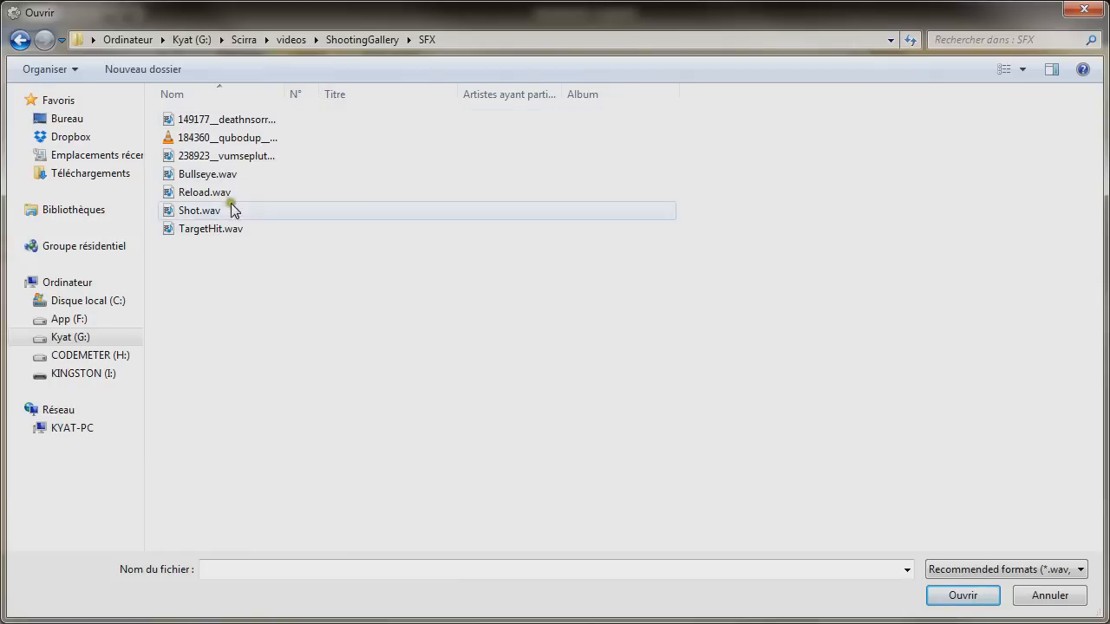
{"action": "left_click", "coordinate": [216, 178]}
{"action": "left_click", "coordinate": [201, 192], "text": "ctrl"}
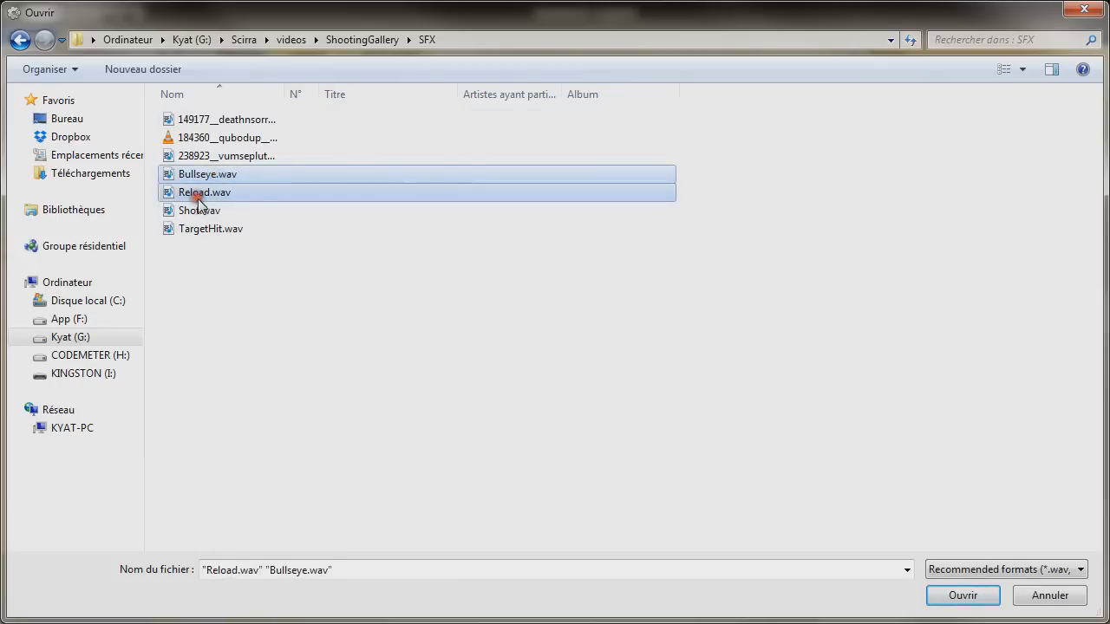
{"action": "left_click", "coordinate": [200, 213], "text": "ctrl"}
{"action": "left_click", "coordinate": [193, 230], "text": "ctrl"}
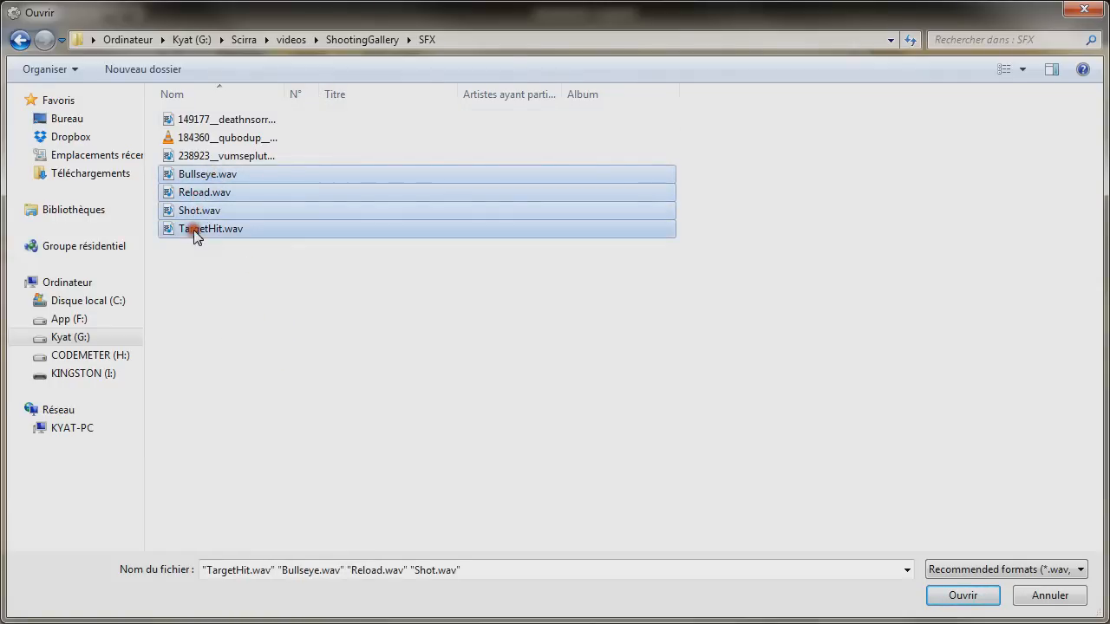
{"action": "left_click", "coordinate": [962, 596]}
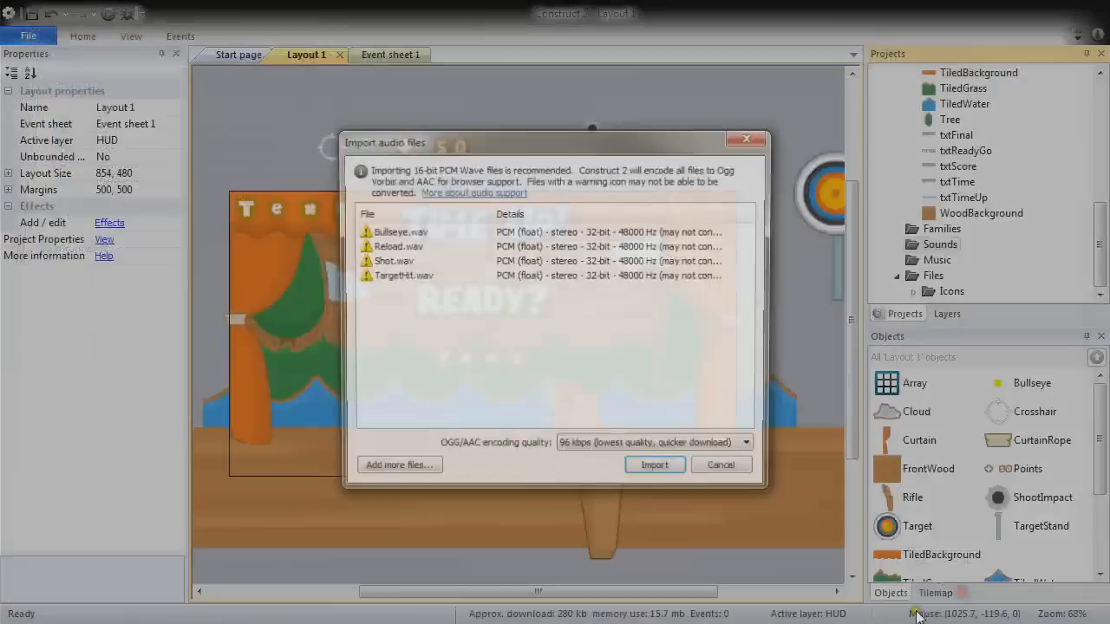
{"action": "left_click", "coordinate": [658, 471]}
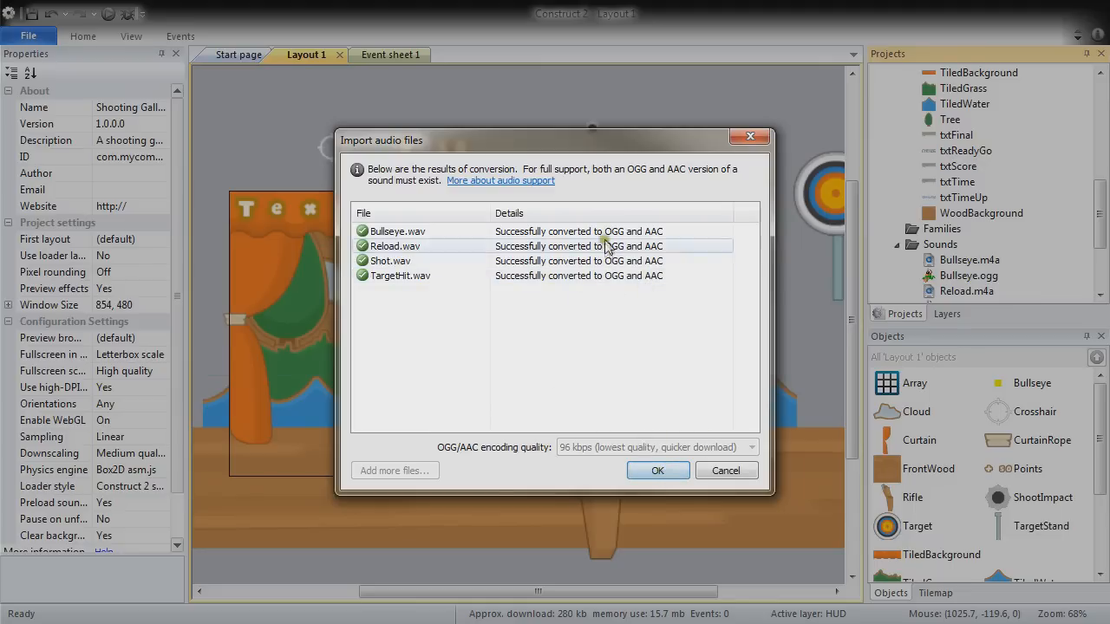
{"action": "left_click", "coordinate": [659, 472]}
Import the .m4a and .ogg versions of track 3 from the scirra free bundle's Music folder into the project's Music folder
{"action": "left_click_drag", "start_coordinate": [1100, 220], "coordinate": [1094, 277]}
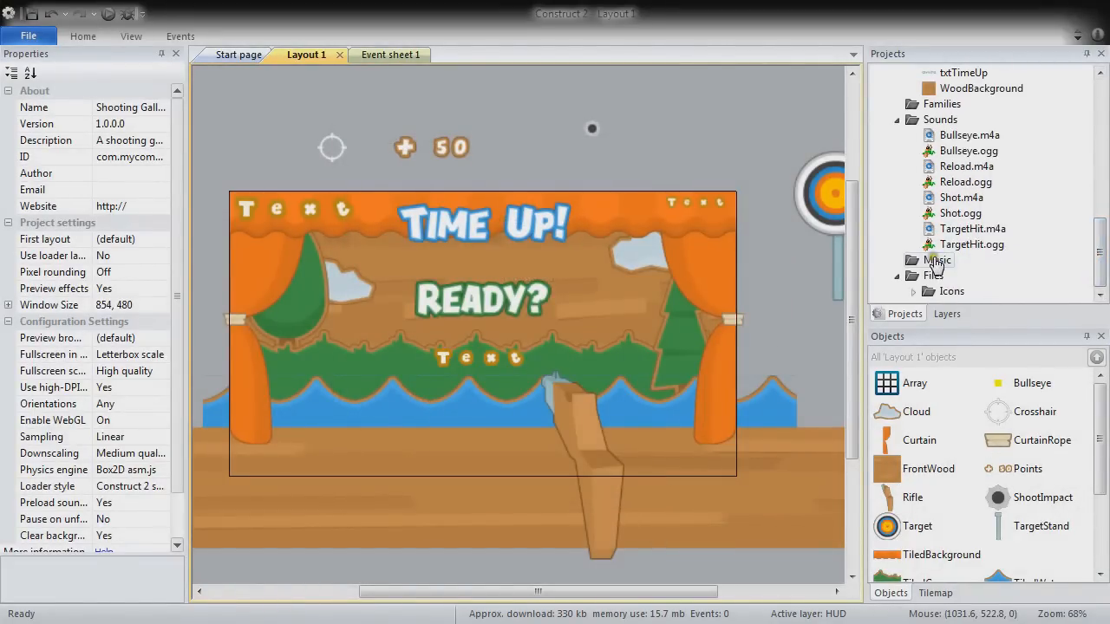
{"action": "right_click", "coordinate": [934, 259]}
{"action": "left_click", "coordinate": [1003, 270]}
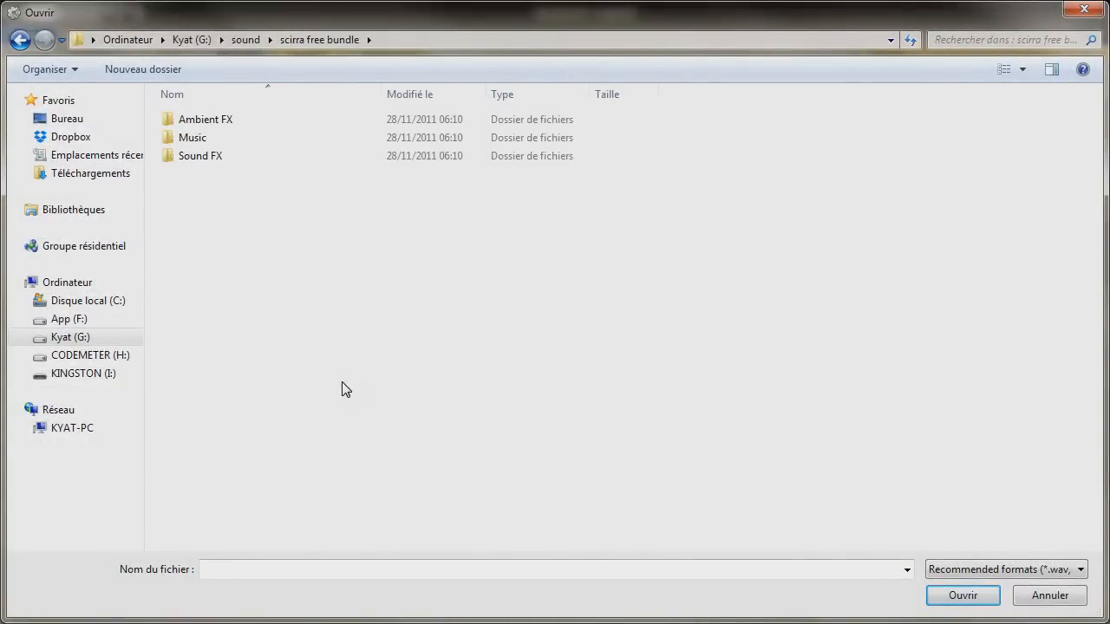
{"action": "double_click", "coordinate": [198, 142]}
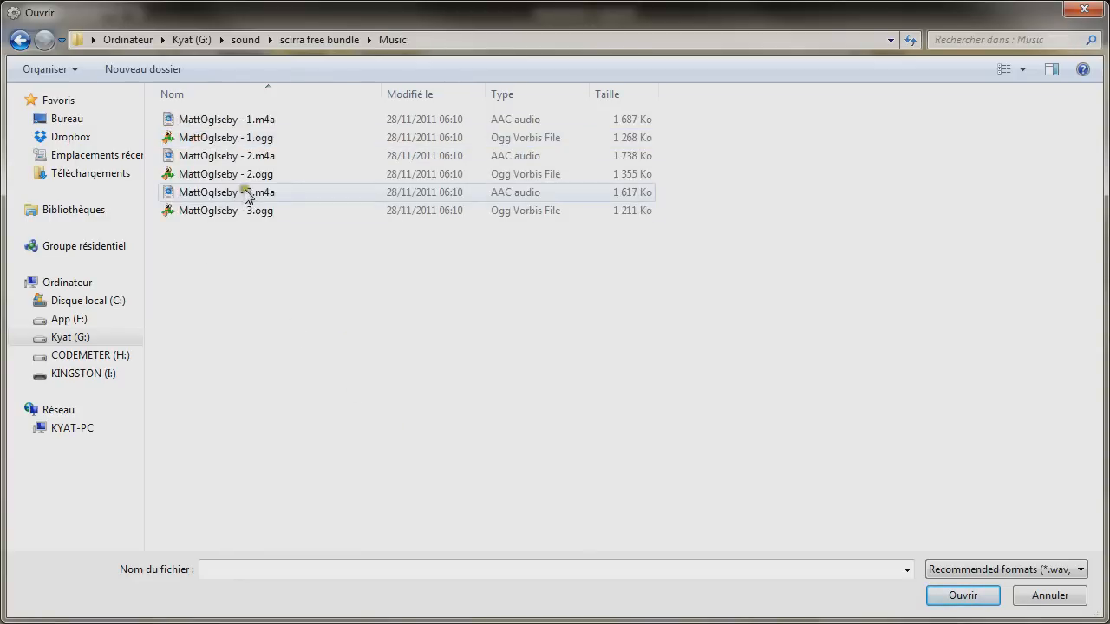
{"action": "left_click", "coordinate": [227, 193]}
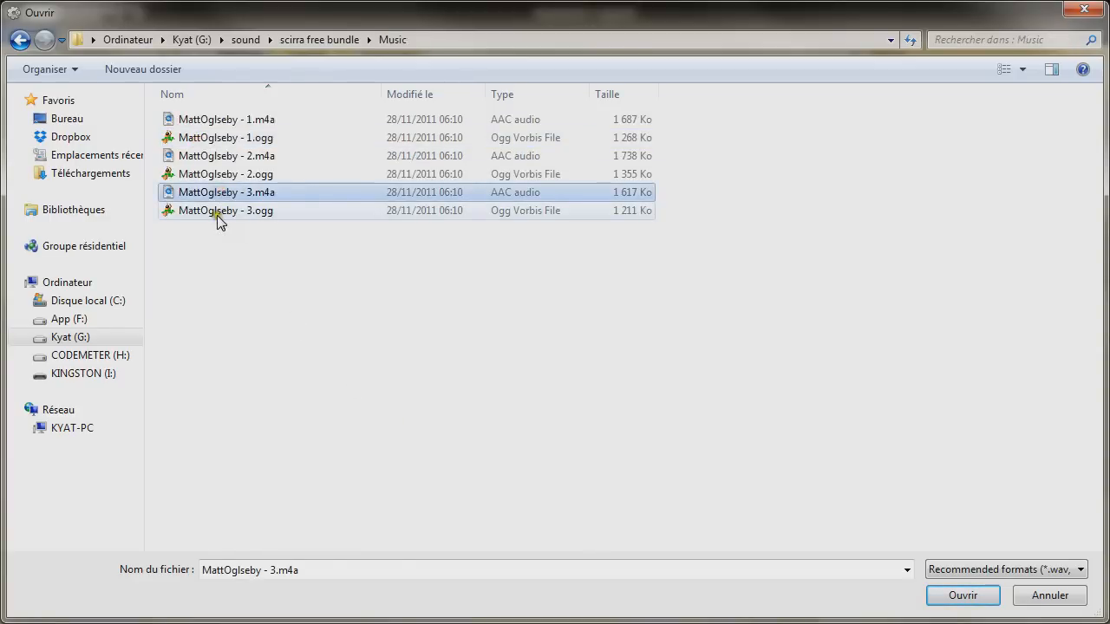
{"action": "left_click", "coordinate": [217, 213], "text": "shift"}
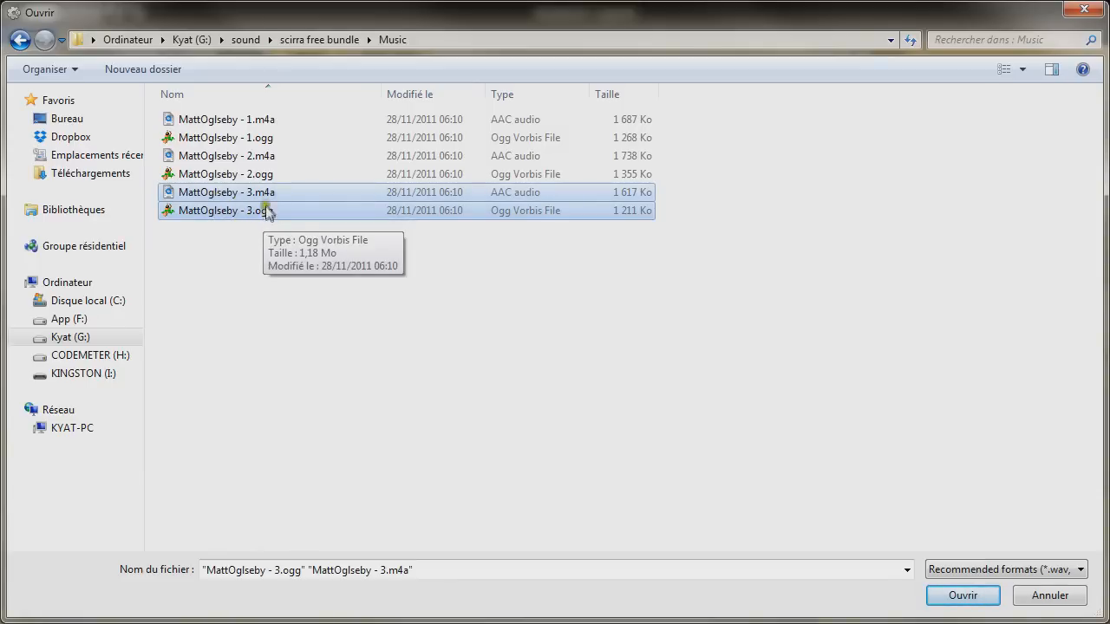
{"action": "left_click", "coordinate": [964, 597]}
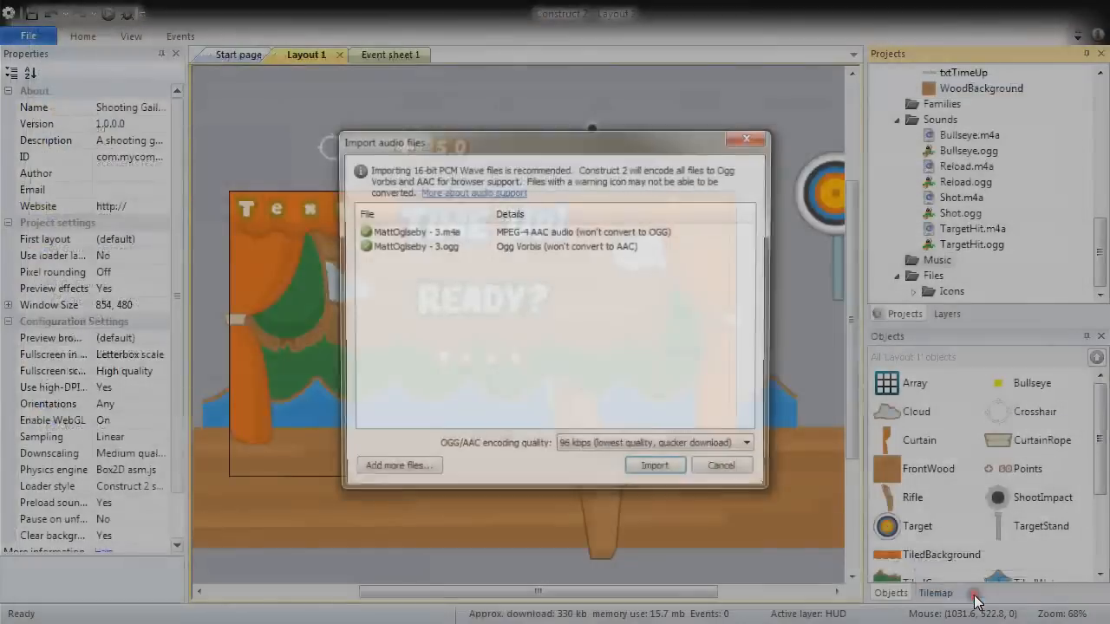
{"action": "left_click", "coordinate": [659, 471]}
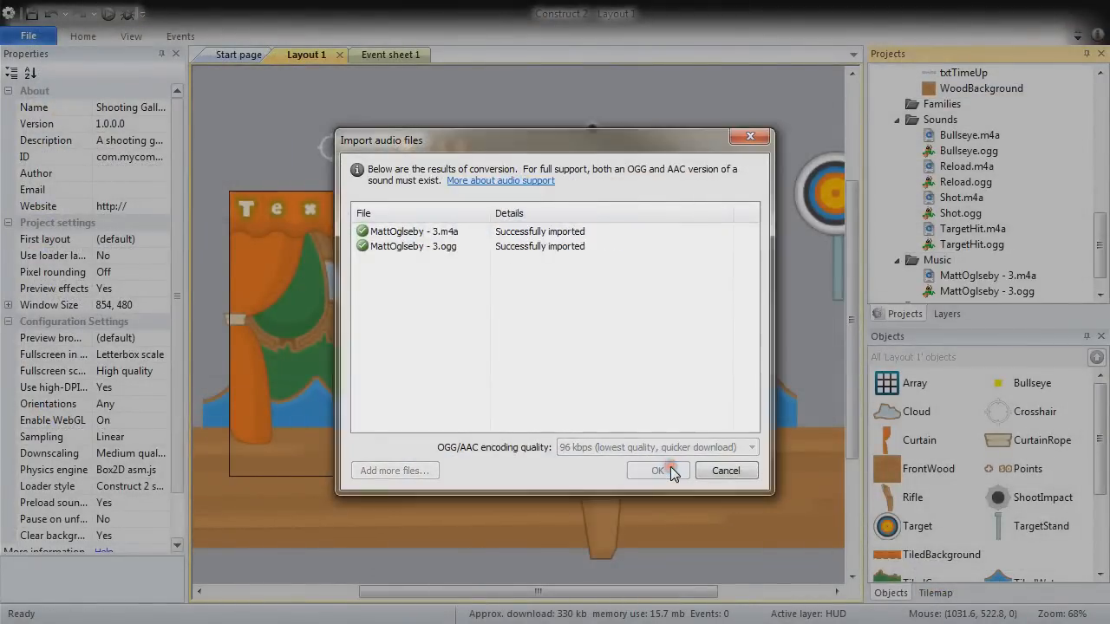
{"action": "left_click", "coordinate": [667, 473]}
{"action": "left_click_drag", "start_coordinate": [1101, 257], "coordinate": [1107, 110]}
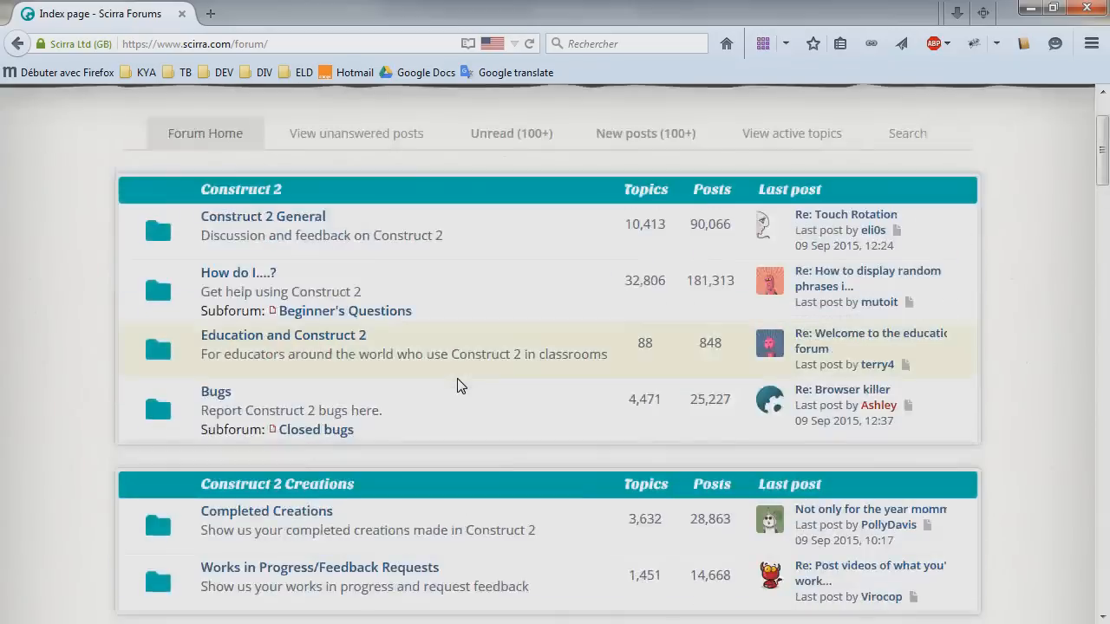
In the web browser, open the C2 Plugins and Behaviors List topic in the Scirra forum's Completed Addons section
{"action": "scroll", "coordinate": [458, 384], "scroll_direction": "down", "scroll_amount": 5}
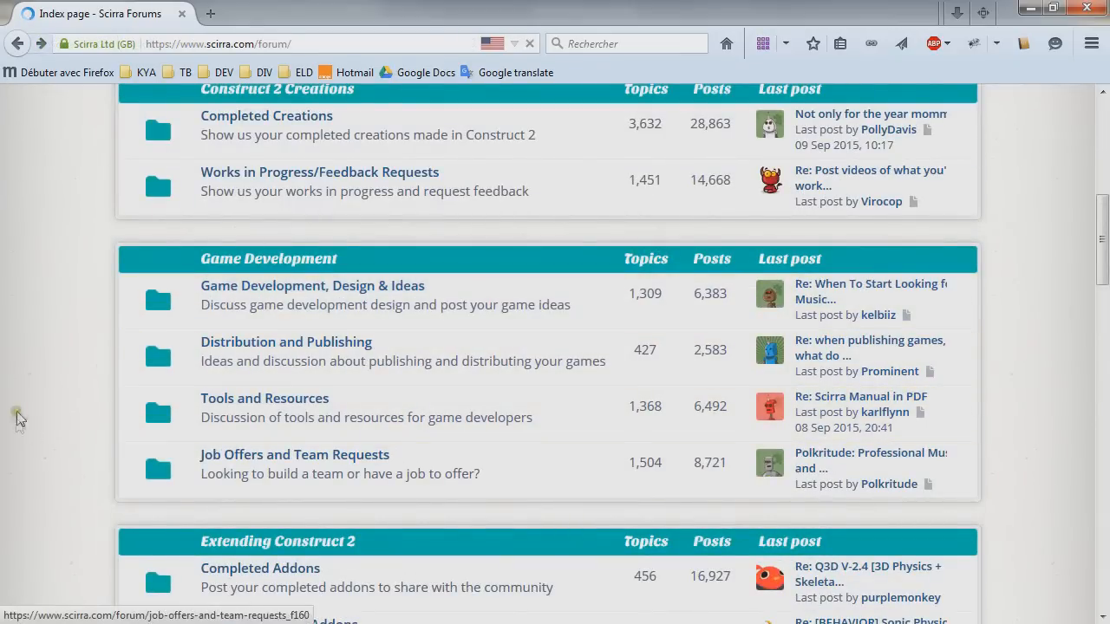
{"action": "scroll", "coordinate": [74, 367], "scroll_direction": "down", "scroll_amount": 3}
{"action": "left_click", "coordinate": [261, 441]}
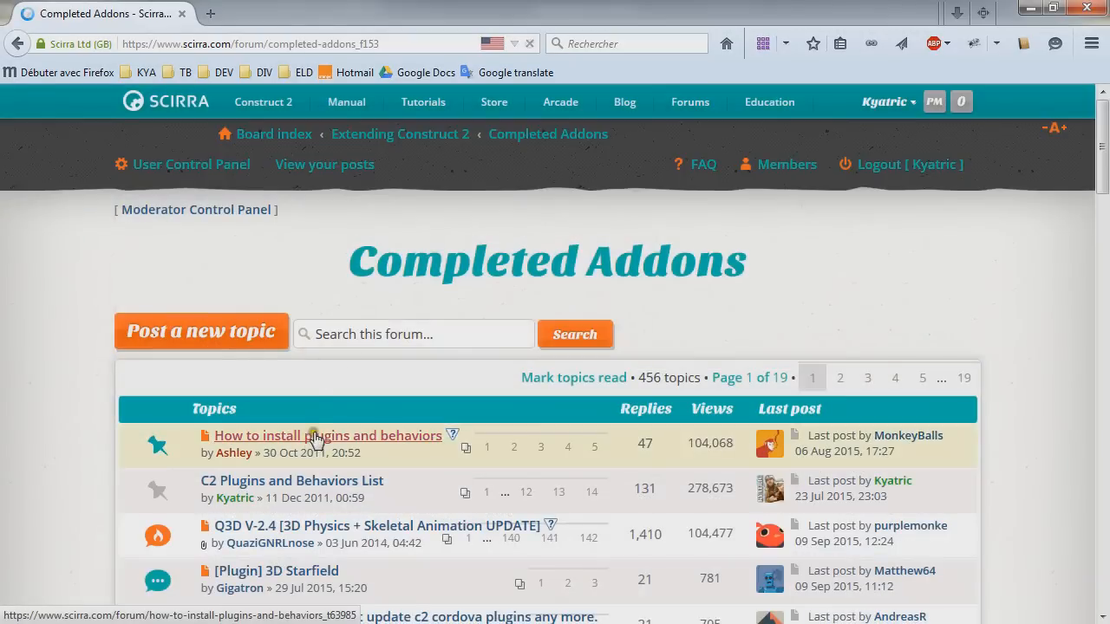
{"action": "left_click", "coordinate": [312, 490]}
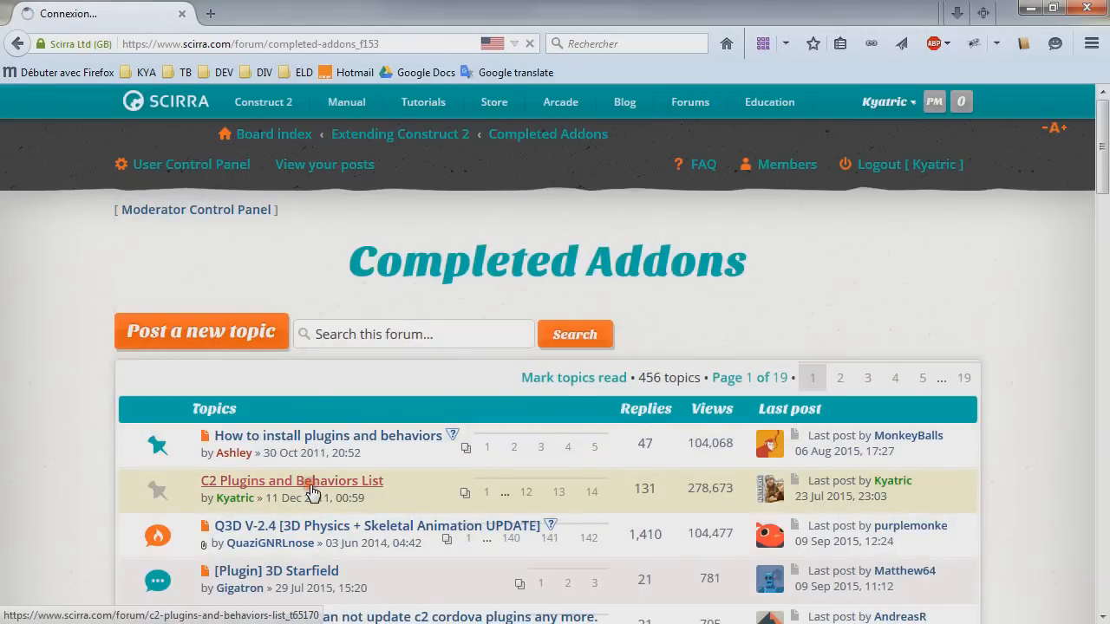
Find the Third part Tool section of the plugins list and open the Sprite Font Generator topic
{"action": "scroll", "coordinate": [623, 451], "scroll_direction": "down", "scroll_amount": 5}
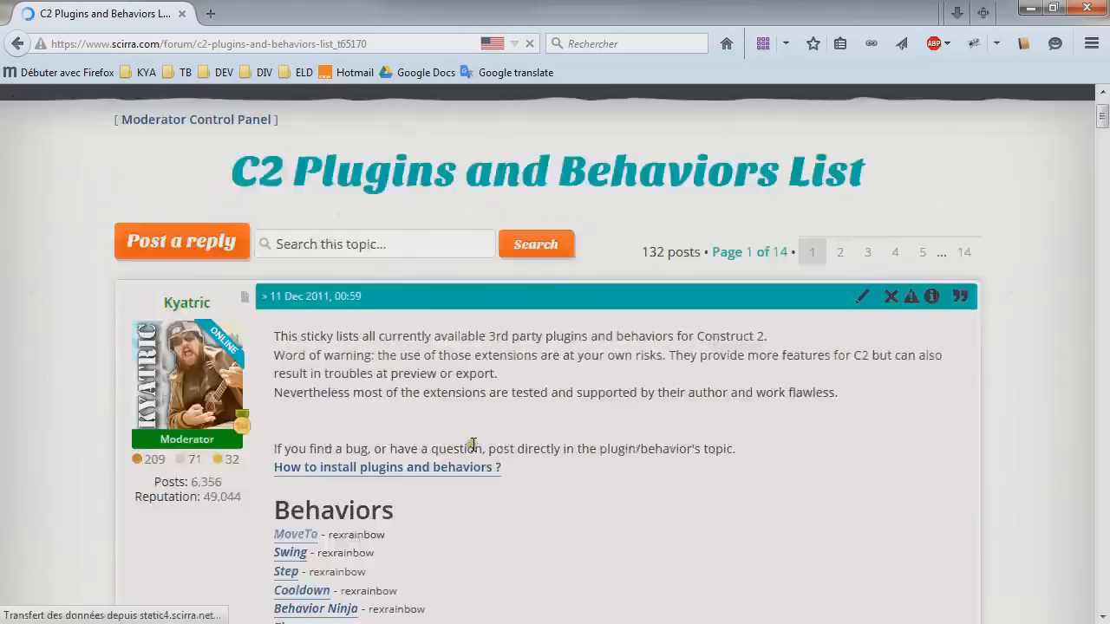
{"action": "scroll", "coordinate": [623, 447], "scroll_direction": "down", "scroll_amount": 20}
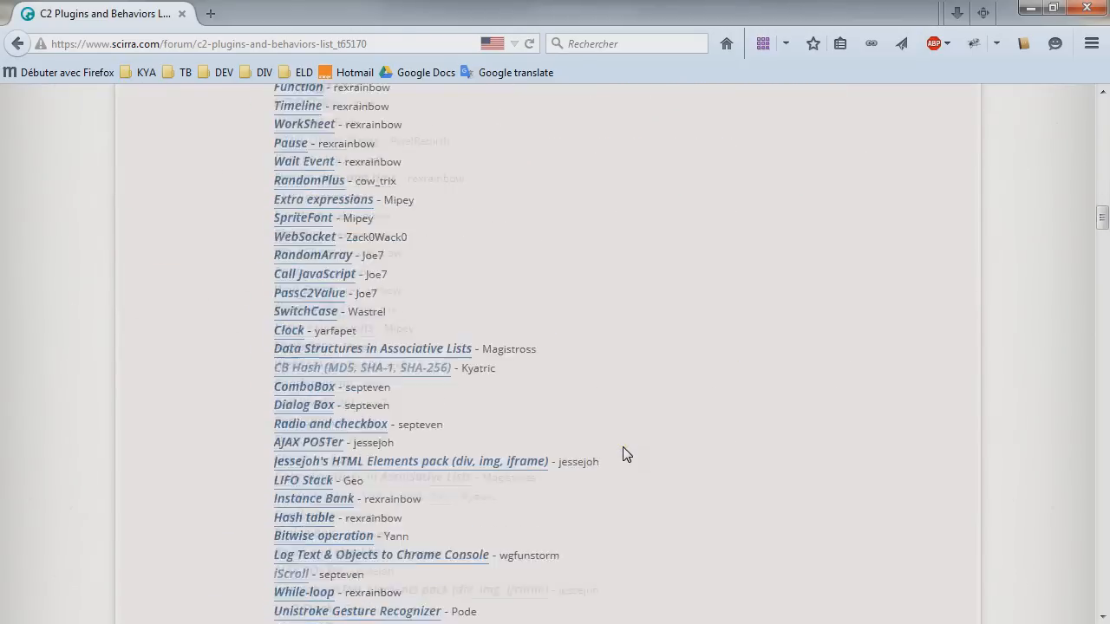
{"action": "scroll", "coordinate": [626, 453], "scroll_direction": "down", "scroll_amount": 20}
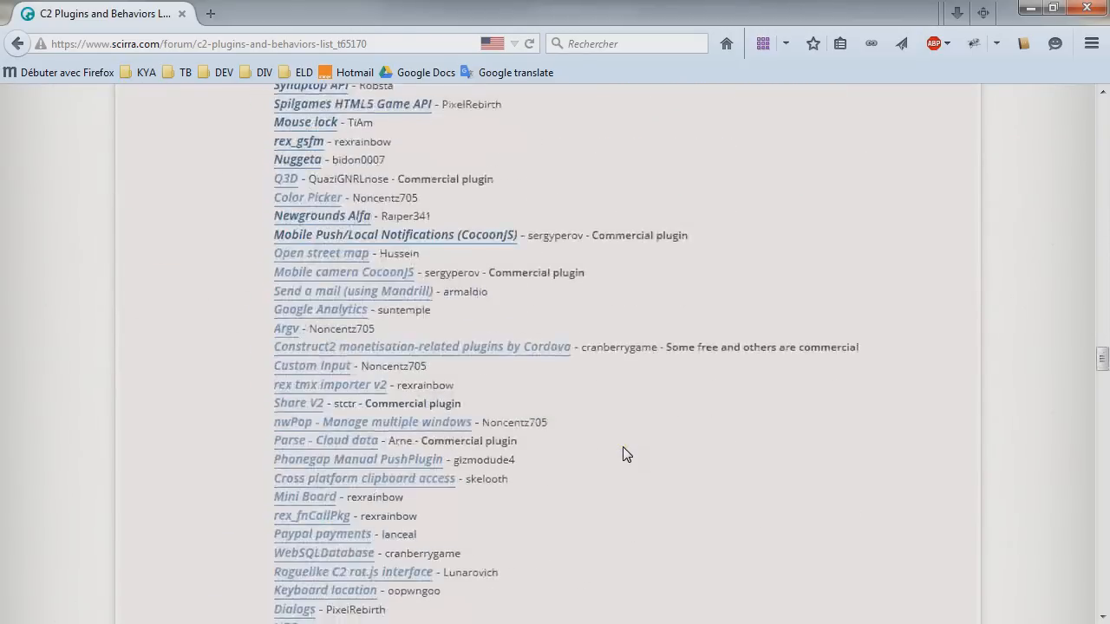
{"action": "scroll", "coordinate": [622, 447], "scroll_direction": "up", "scroll_amount": 3}
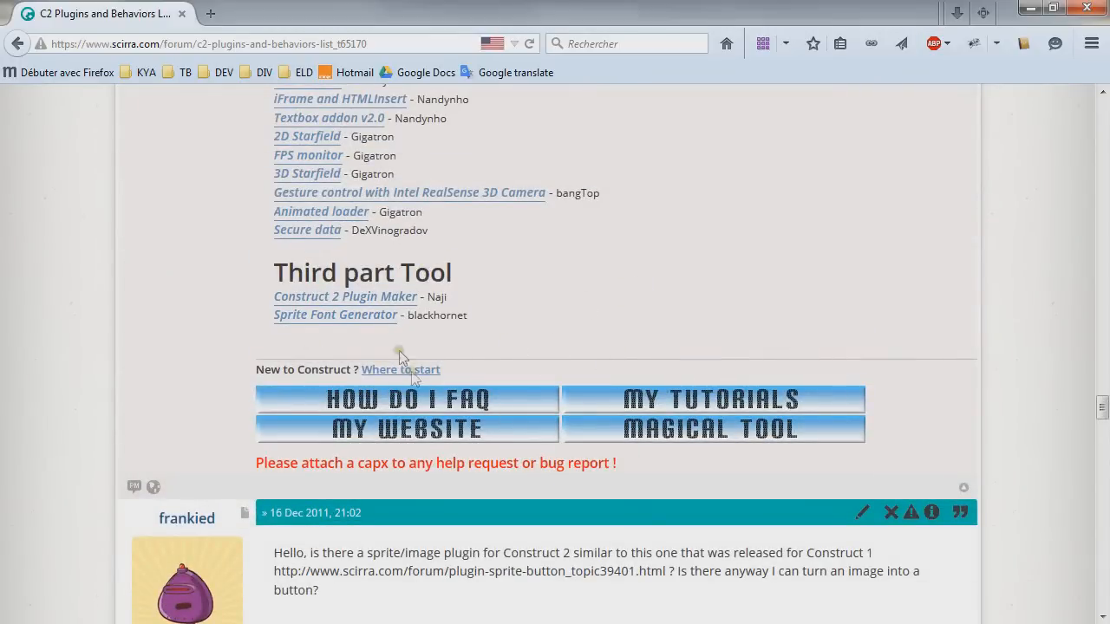
{"action": "left_click", "coordinate": [351, 316]}
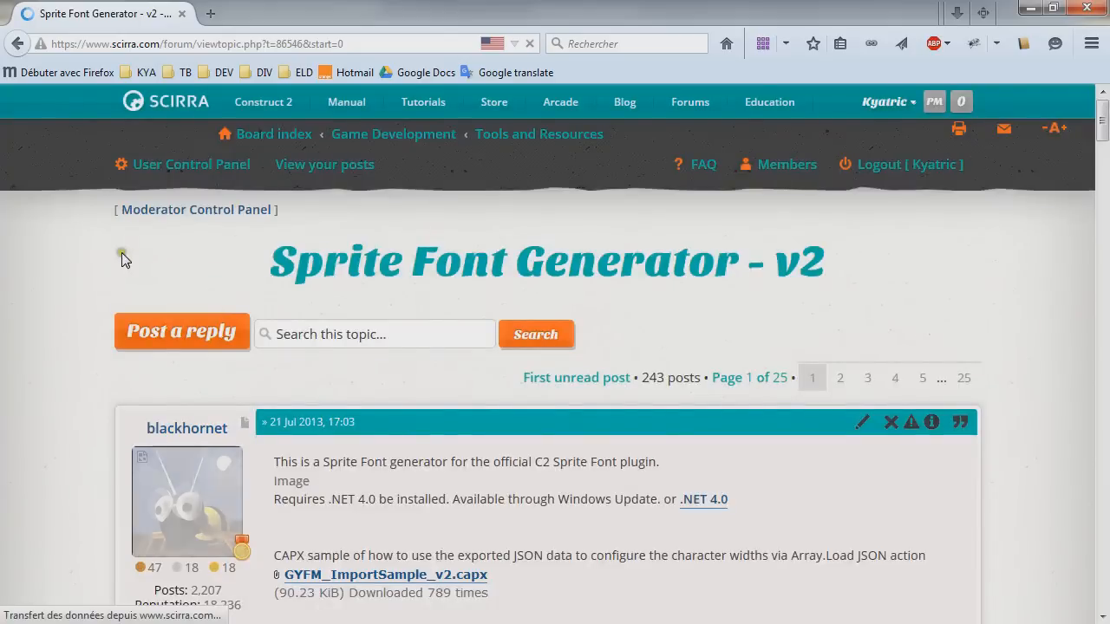
Examine the Sprite Font Generator topic's tool screenshot, requirements and download links
{"action": "scroll", "coordinate": [295, 321], "scroll_direction": "down", "scroll_amount": 5}
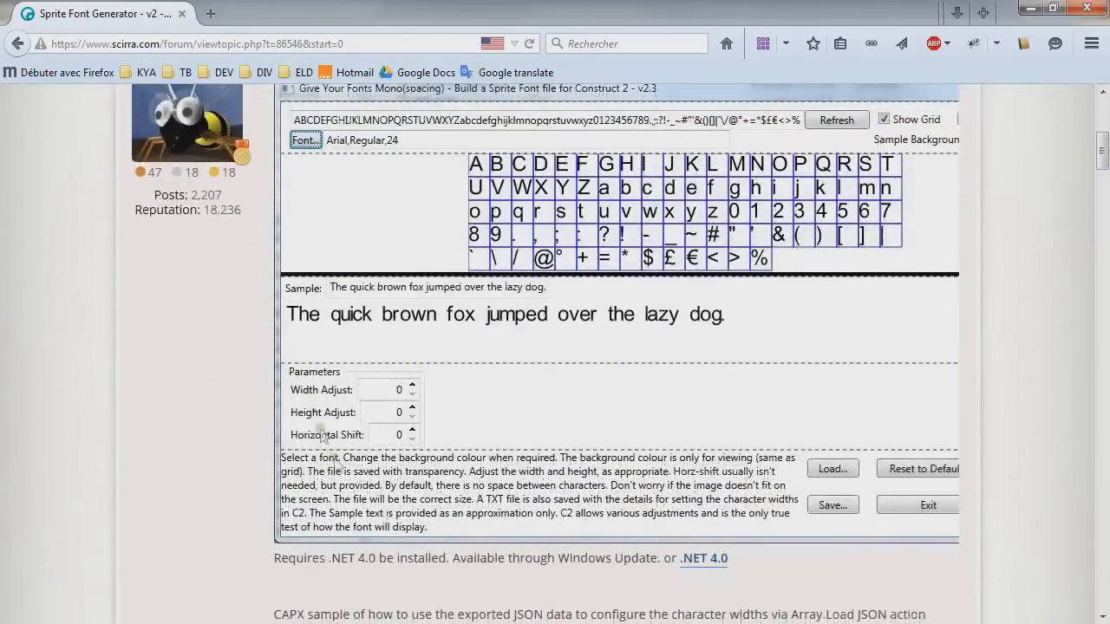
{"action": "scroll", "coordinate": [213, 248], "scroll_direction": "up", "scroll_amount": 2}
{"action": "scroll", "coordinate": [485, 391], "scroll_direction": "down", "scroll_amount": 6}
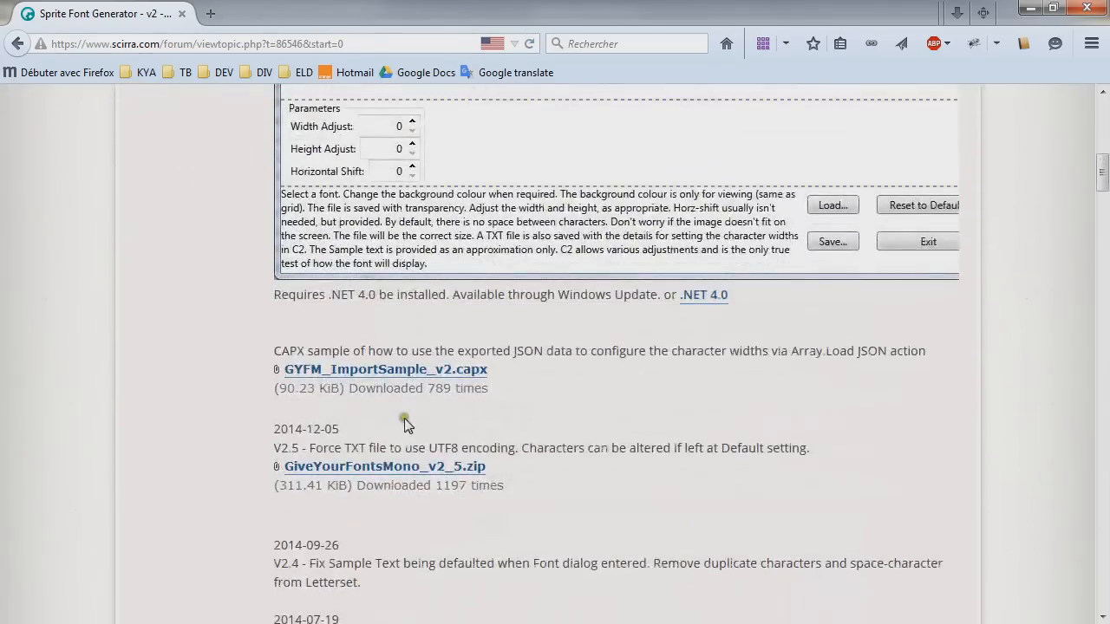
{"action": "scroll", "coordinate": [191, 446], "scroll_direction": "up", "scroll_amount": 3}
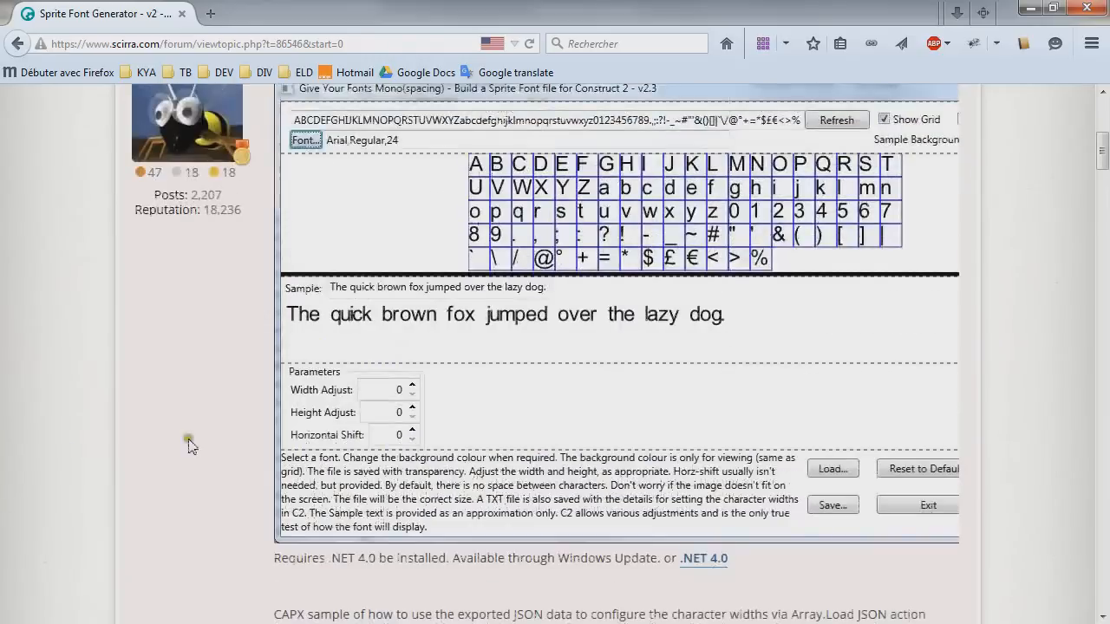
{"action": "scroll", "coordinate": [188, 438], "scroll_direction": "up", "scroll_amount": 2}
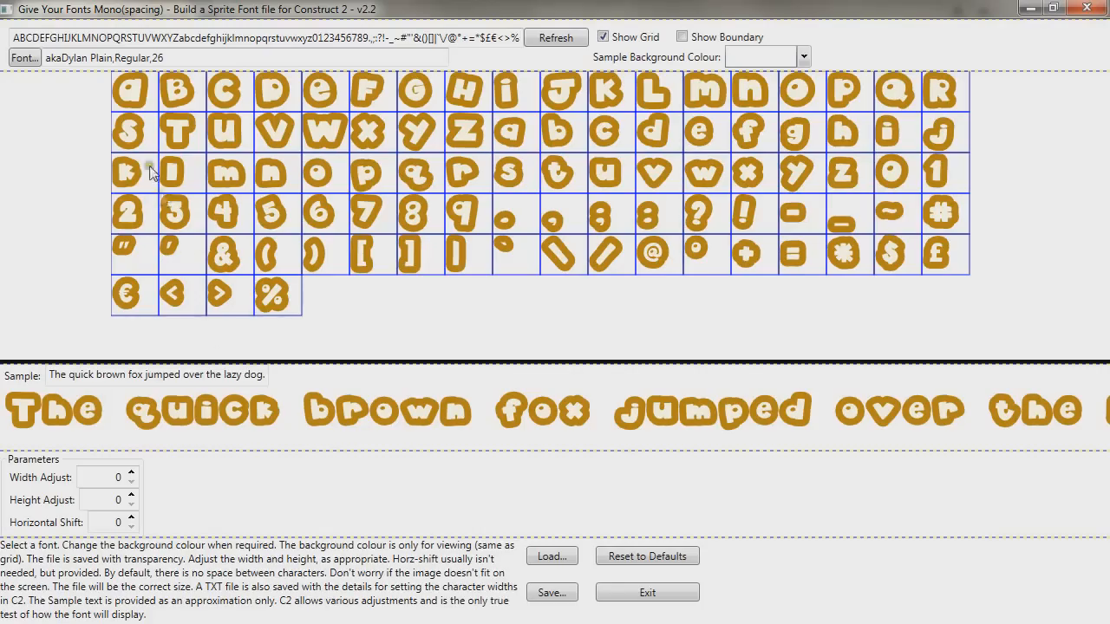
In the Give Your Fonts Mono tool, review the font, fill and outline details of the akaDylan Plain sprite font
{"action": "left_click", "coordinate": [28, 65]}
{"action": "left_click", "coordinate": [22, 59]}
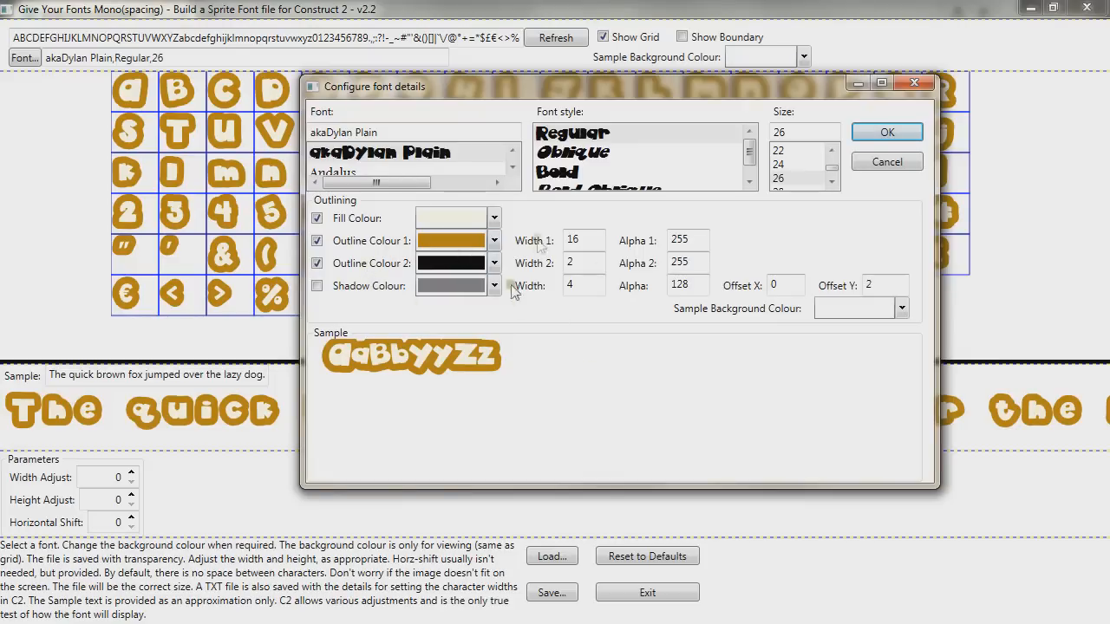
{"action": "left_click", "coordinate": [888, 132]}
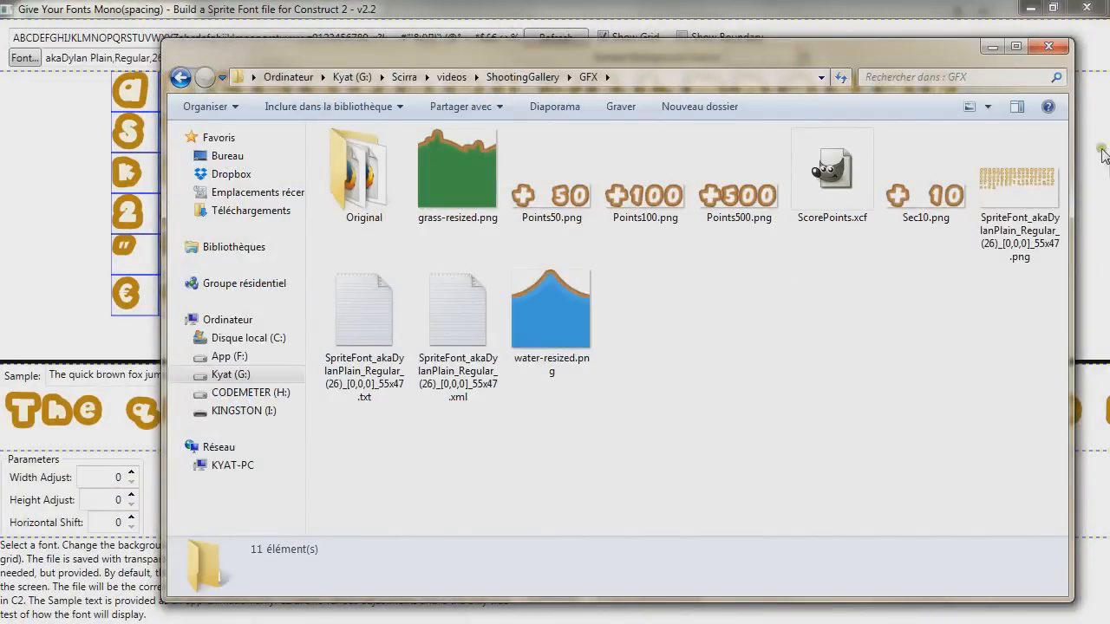
In the GFX folder, locate the exported sprite font image and open its accompanying .txt file
{"action": "left_click", "coordinate": [997, 178]}
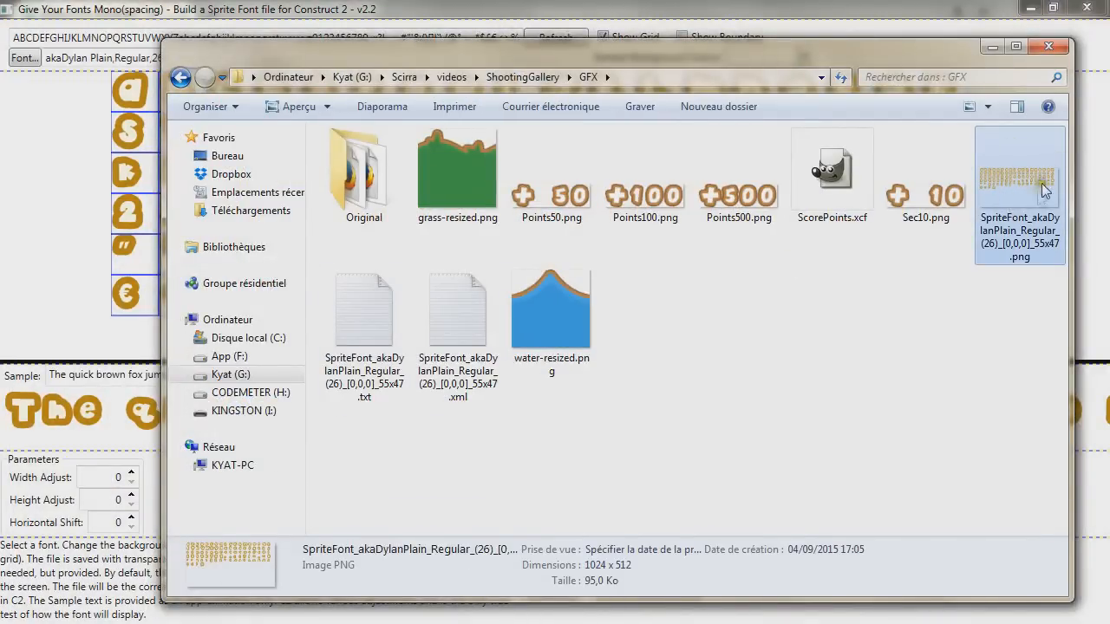
{"action": "left_click", "coordinate": [375, 354]}
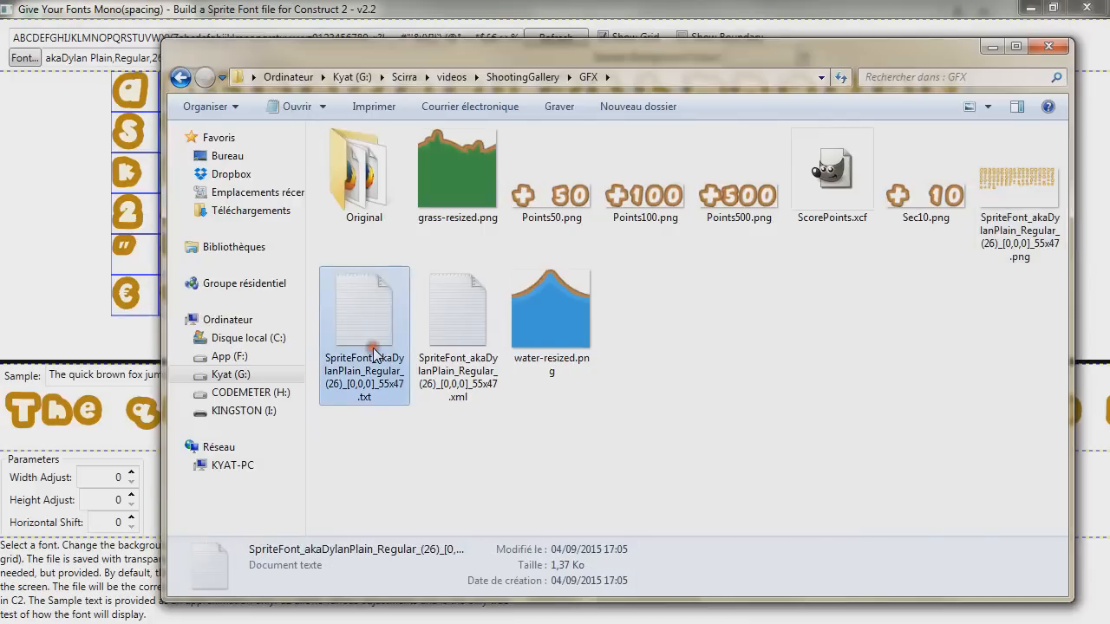
{"action": "double_click", "coordinate": [365, 307]}
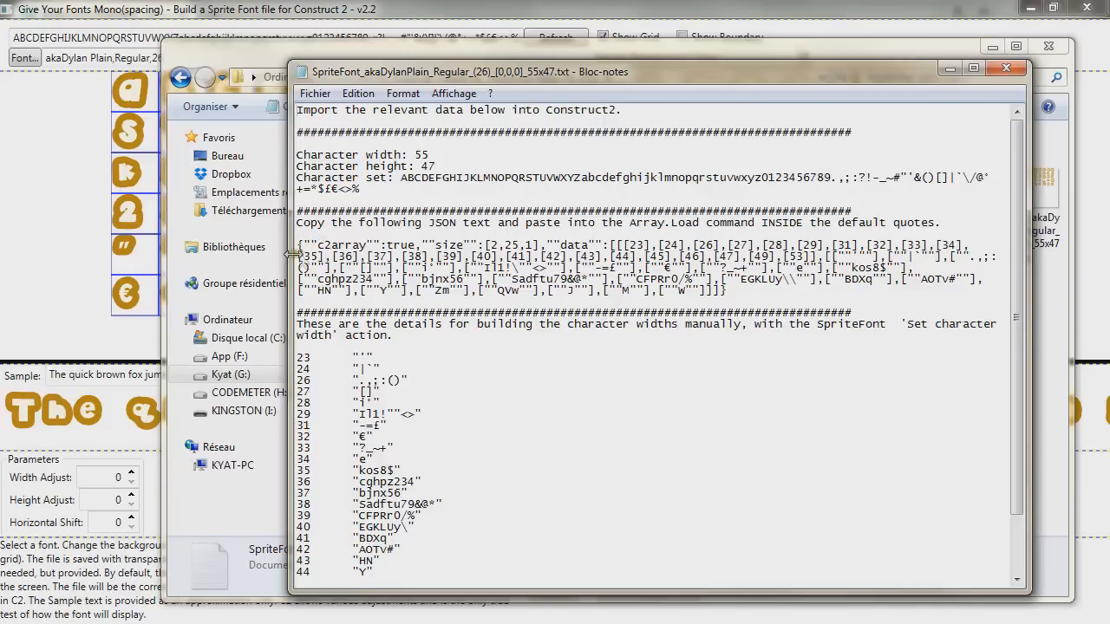
Select the whole JSON text meant for the Array.Load command and examine the manual character width list below it
{"action": "left_click_drag", "start_coordinate": [300, 244], "coordinate": [713, 269]}
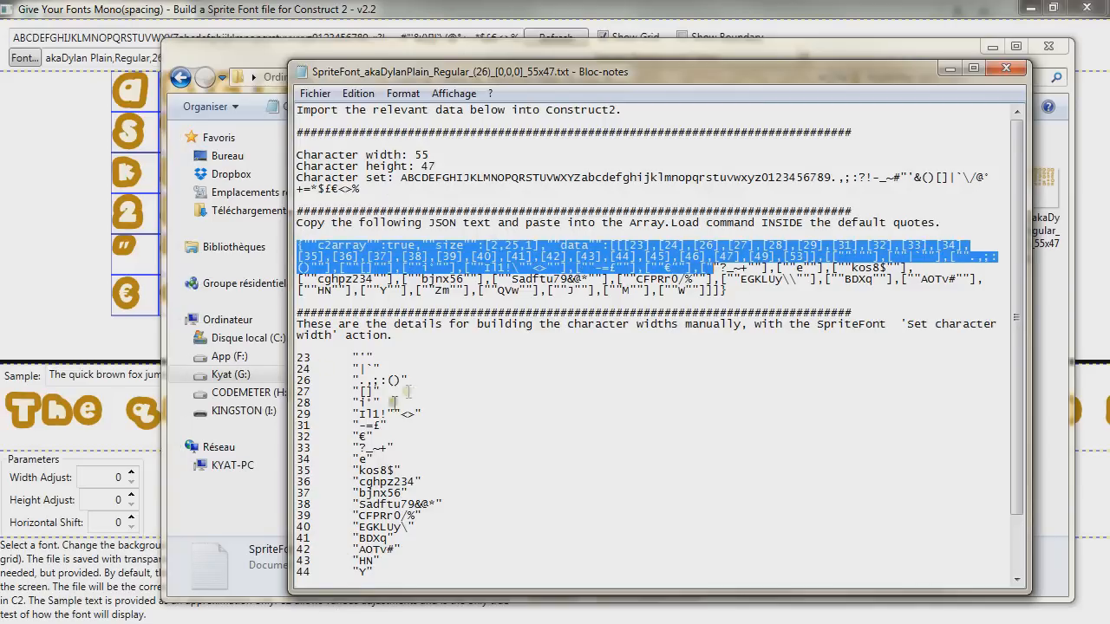
{"action": "left_click_drag", "start_coordinate": [751, 293], "coordinate": [297, 246]}
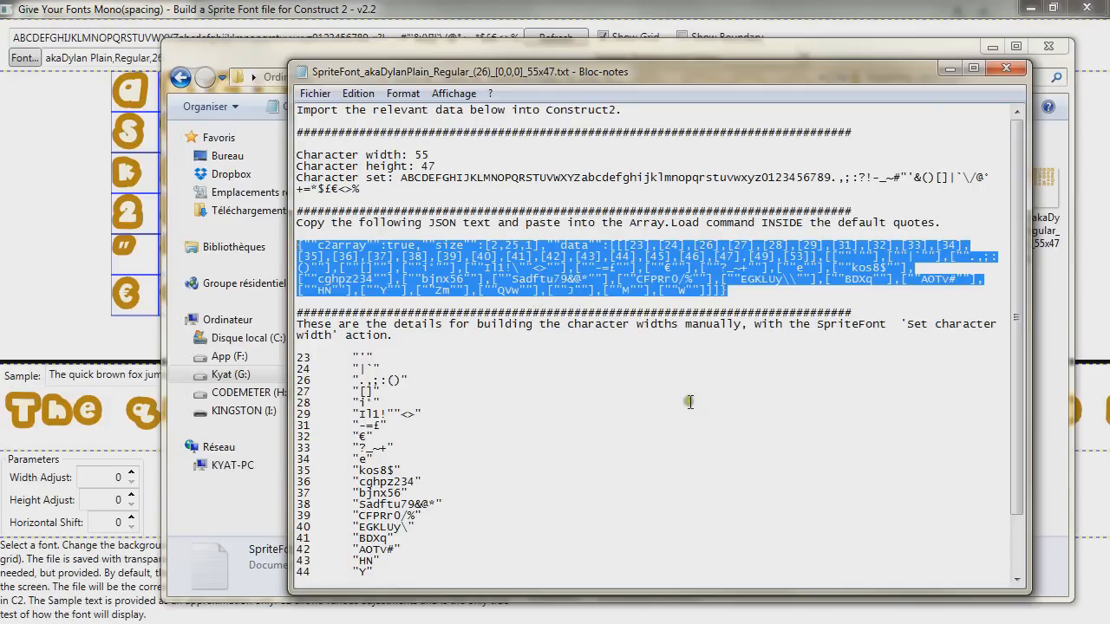
{"action": "left_click_drag", "start_coordinate": [1016, 363], "coordinate": [1009, 441]}
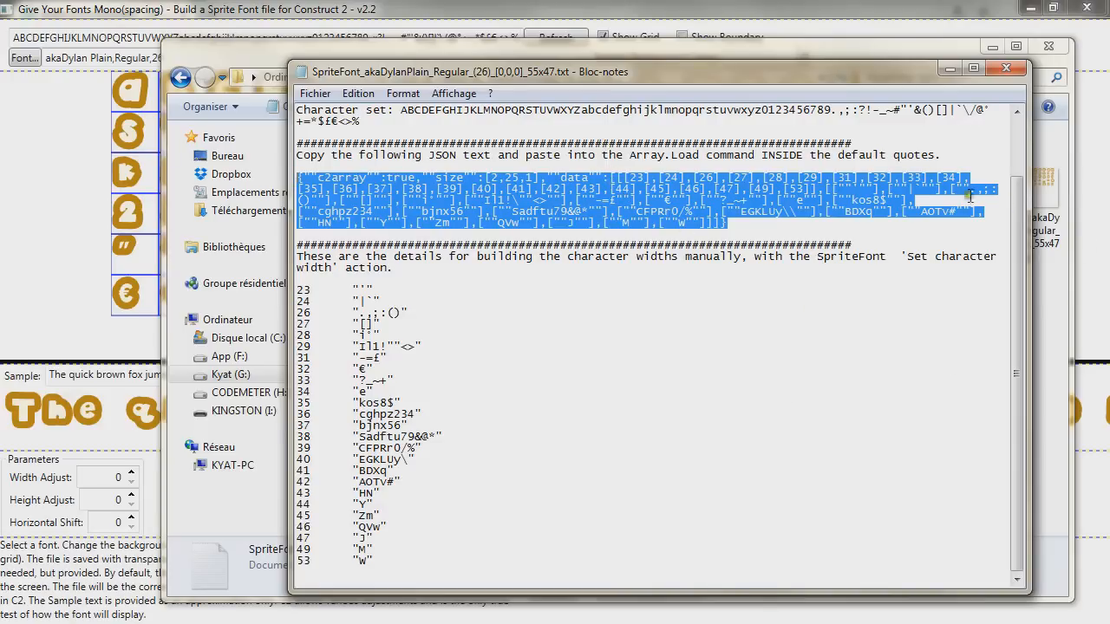
Close the sprite font text file and open the SFX folder inside ShootingGallery
{"action": "left_click", "coordinate": [951, 67]}
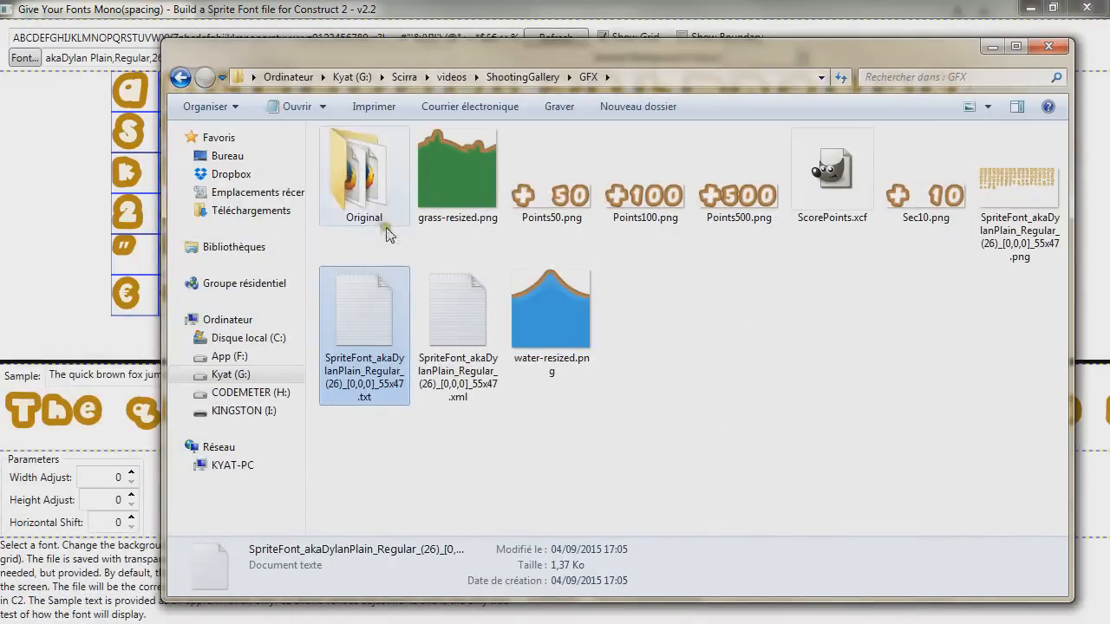
{"action": "left_click", "coordinate": [536, 78]}
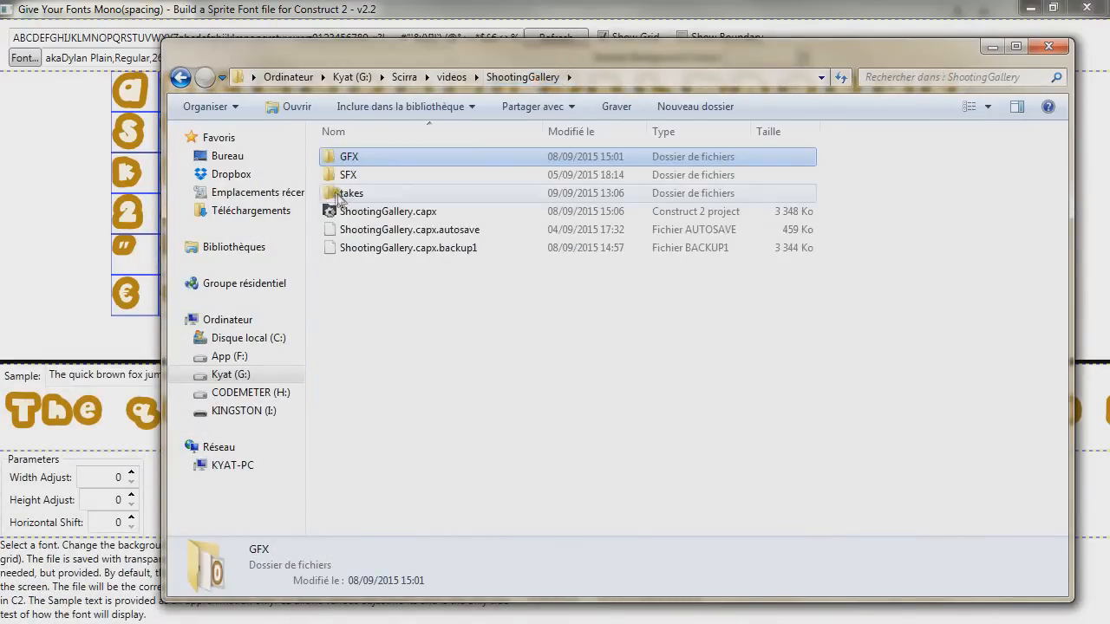
{"action": "double_click", "coordinate": [365, 174]}
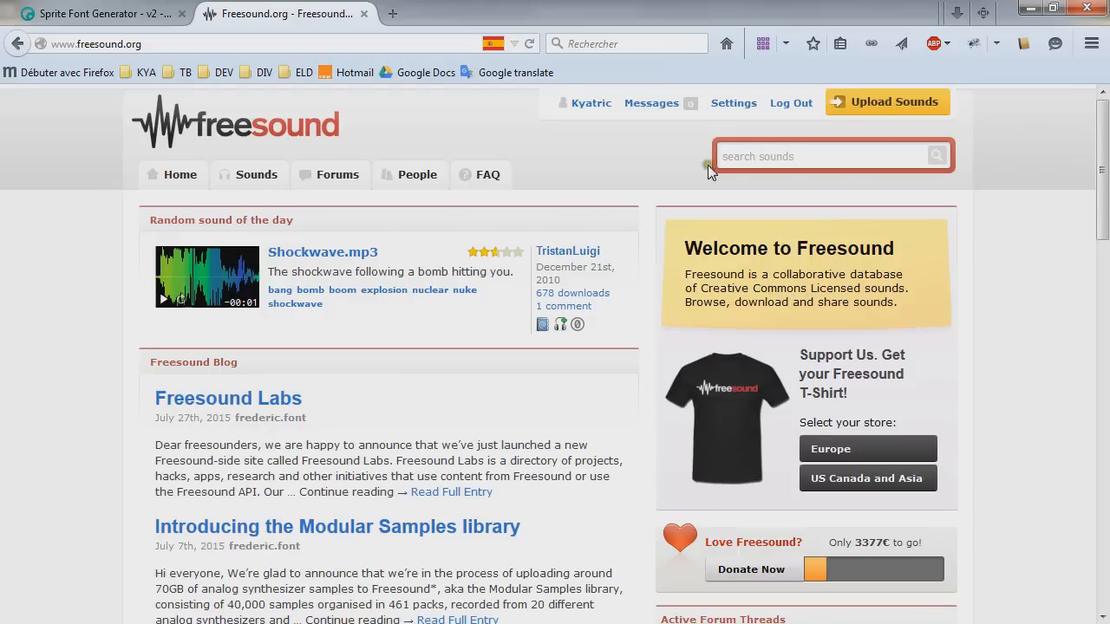
Search the Freesound library for "shot"
{"action": "left_click", "coordinate": [780, 150]}
{"action": "type", "text": "tar"}
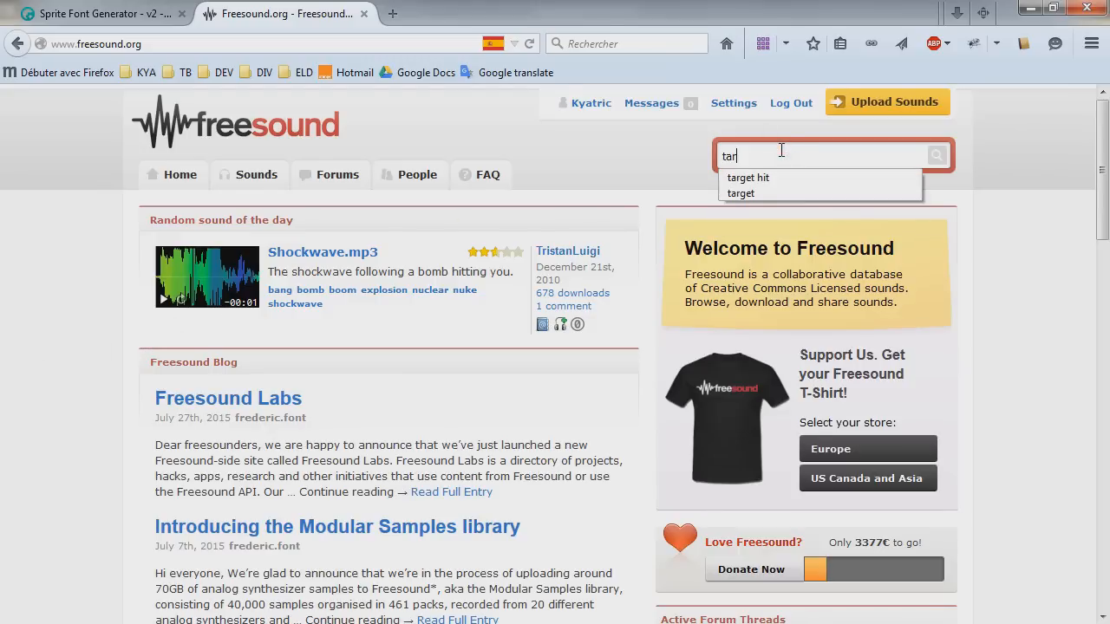
{"action": "key", "text": "BackSpace"}
{"action": "key", "text": "BackSpace"}
{"action": "key", "text": "BackSpace"}
{"action": "type", "text": "shot"}
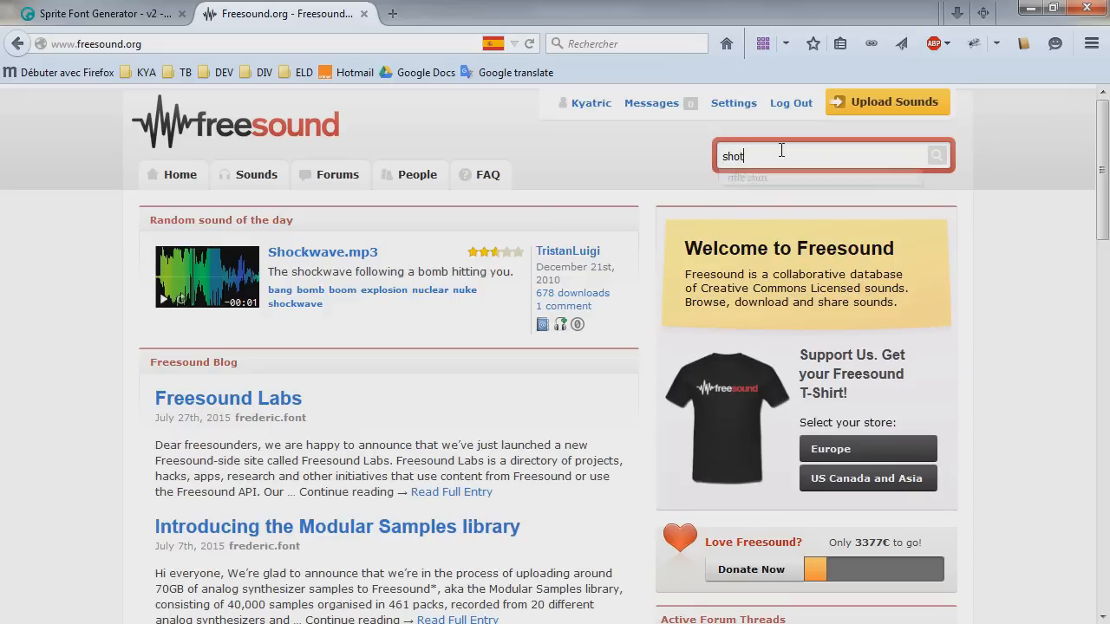
{"action": "key", "text": "Return"}
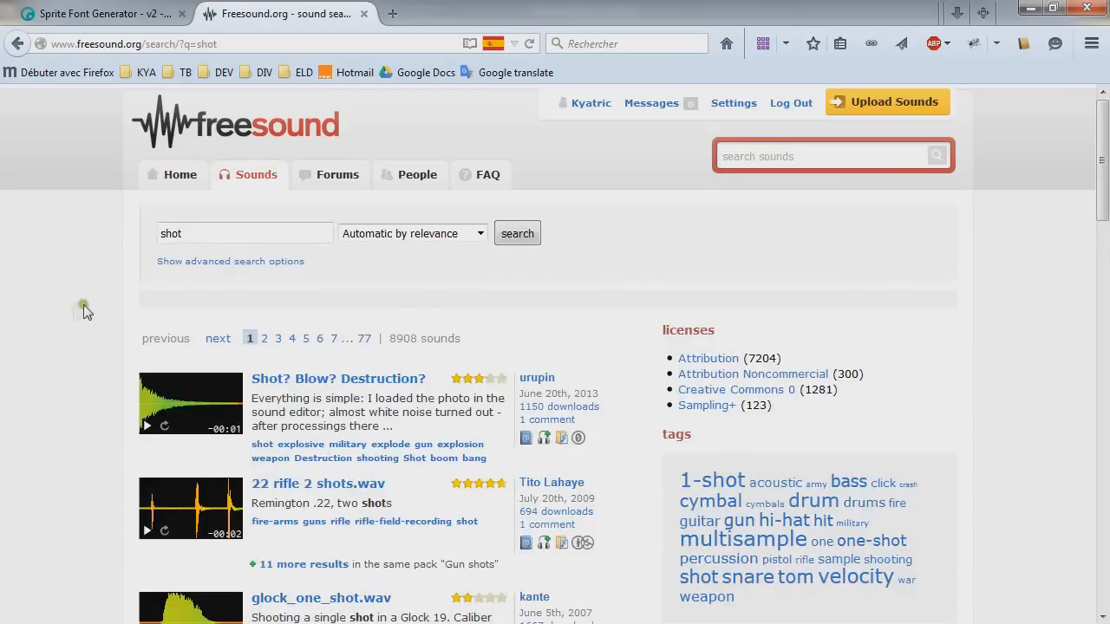
Browse the shot sound results and open the page of "22 rifle 2 shots.wav"
{"action": "scroll", "coordinate": [76, 330], "scroll_direction": "down", "scroll_amount": 3}
{"action": "scroll", "coordinate": [76, 330], "scroll_direction": "down", "scroll_amount": 3}
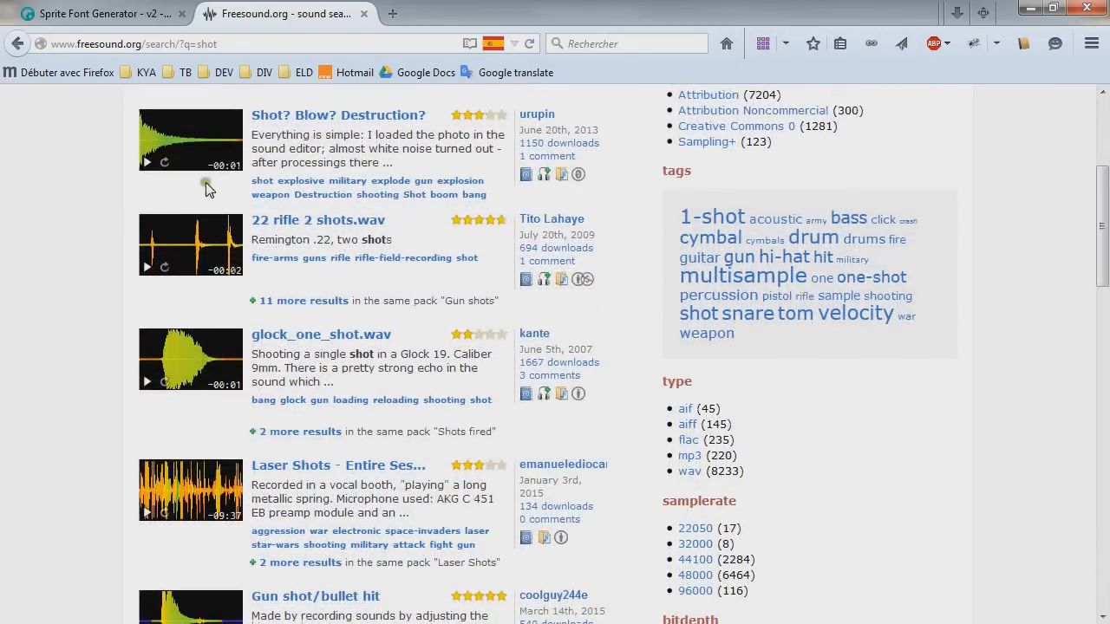
{"action": "left_click", "coordinate": [334, 222]}
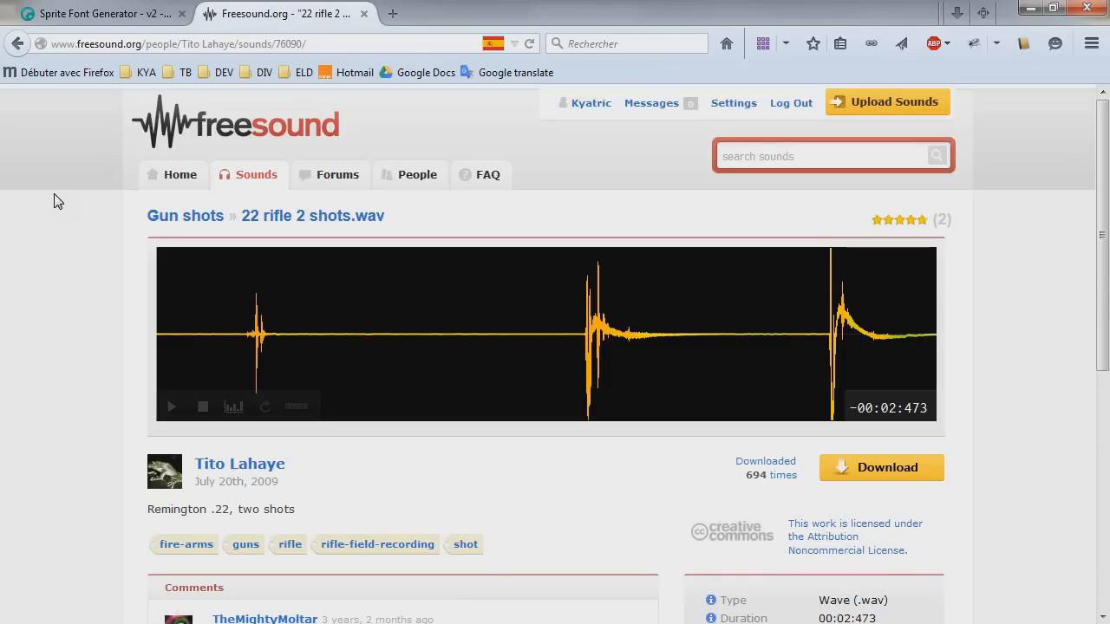
{"action": "left_click", "coordinate": [62, 216]}
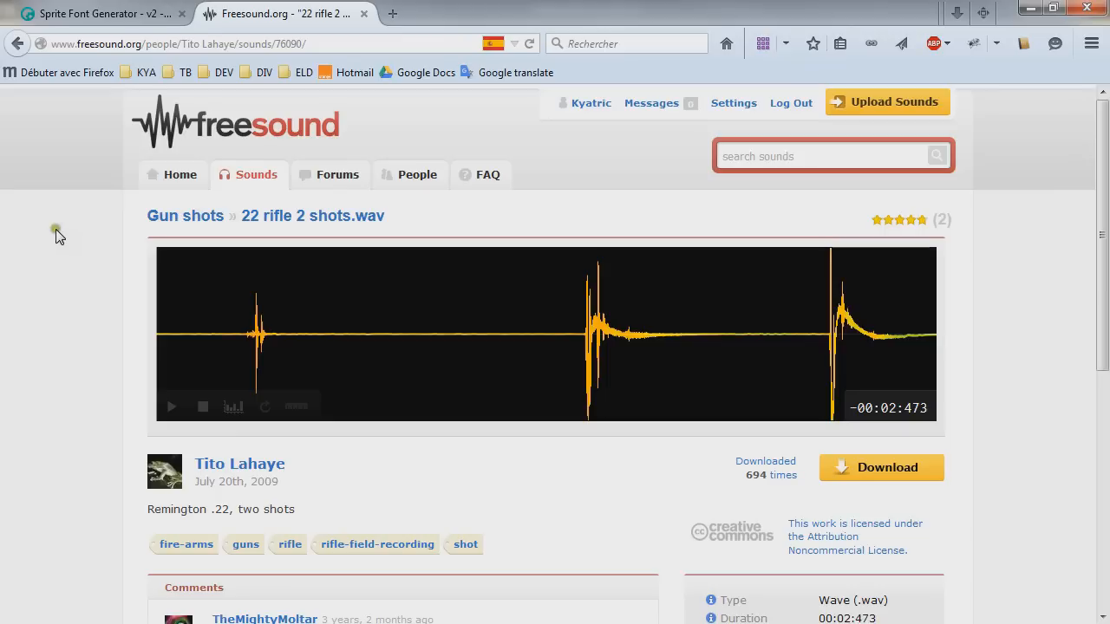